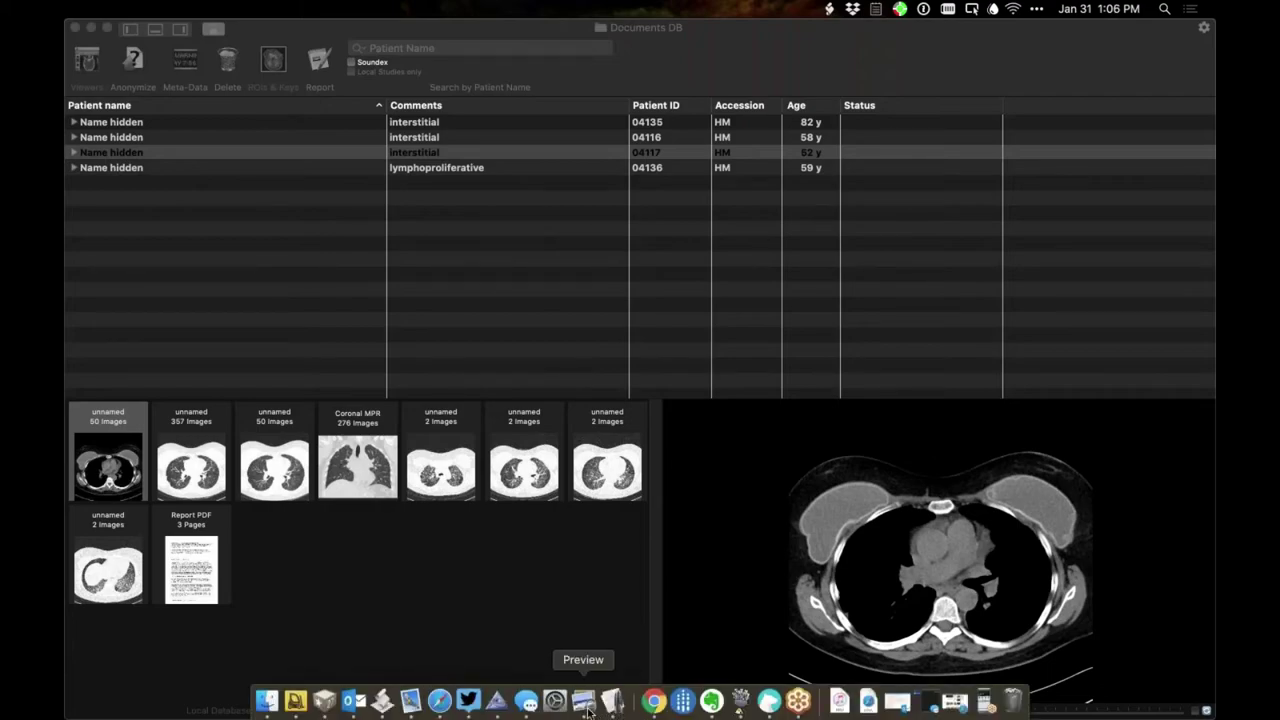
- Switch to Preview and read PathologyChronicHP.pdf from its title and abstract through the highlighted passages on page 1
left_click(585, 704)
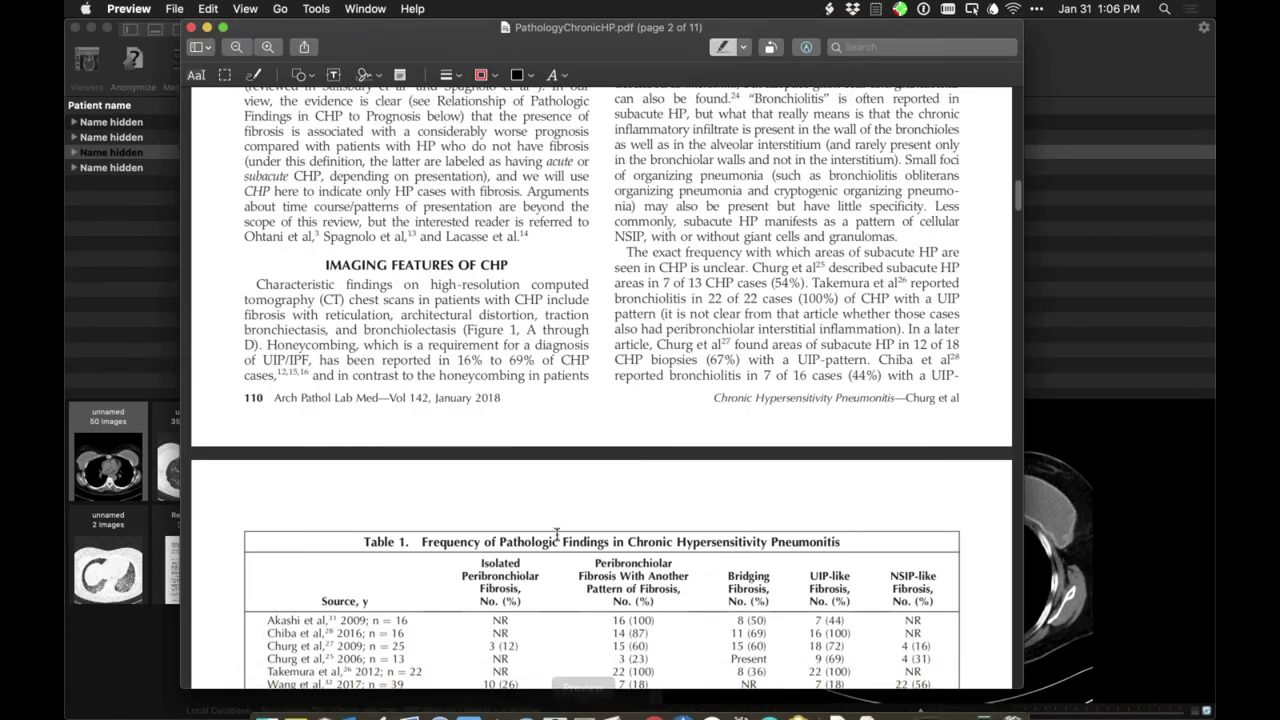
scroll(520, 452, "up", 15)
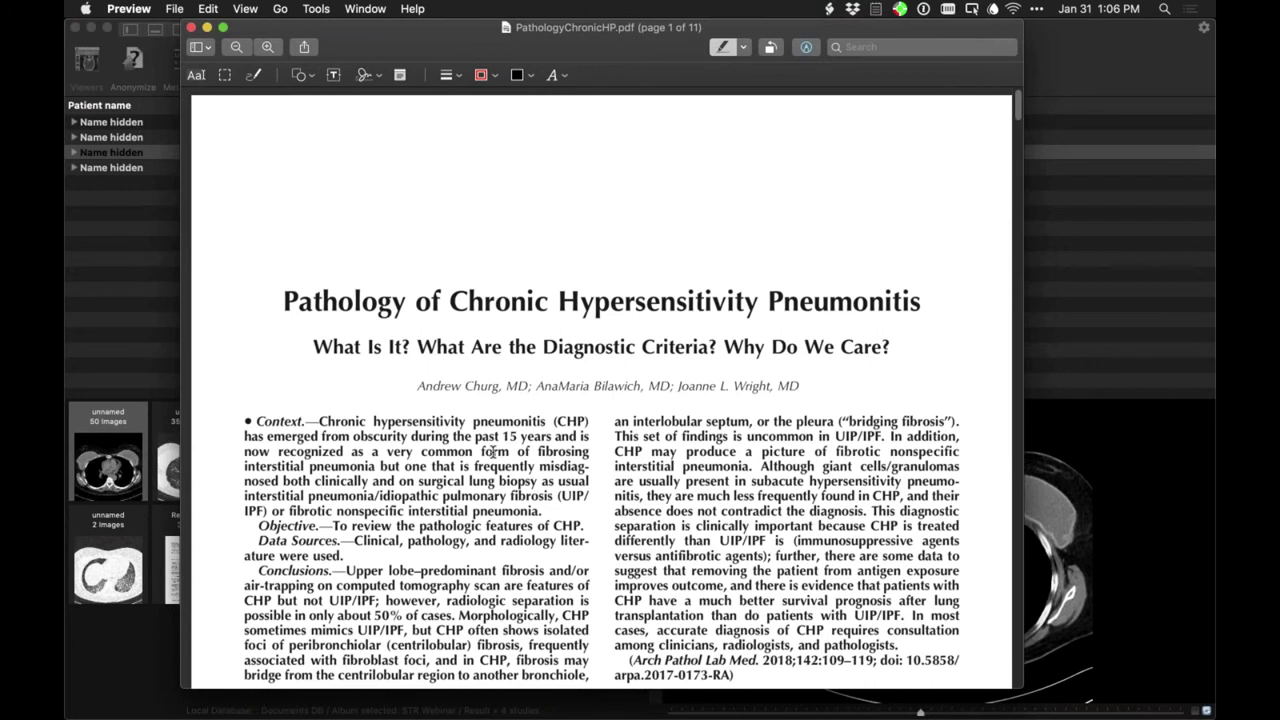
scroll(493, 452, "down", 1)
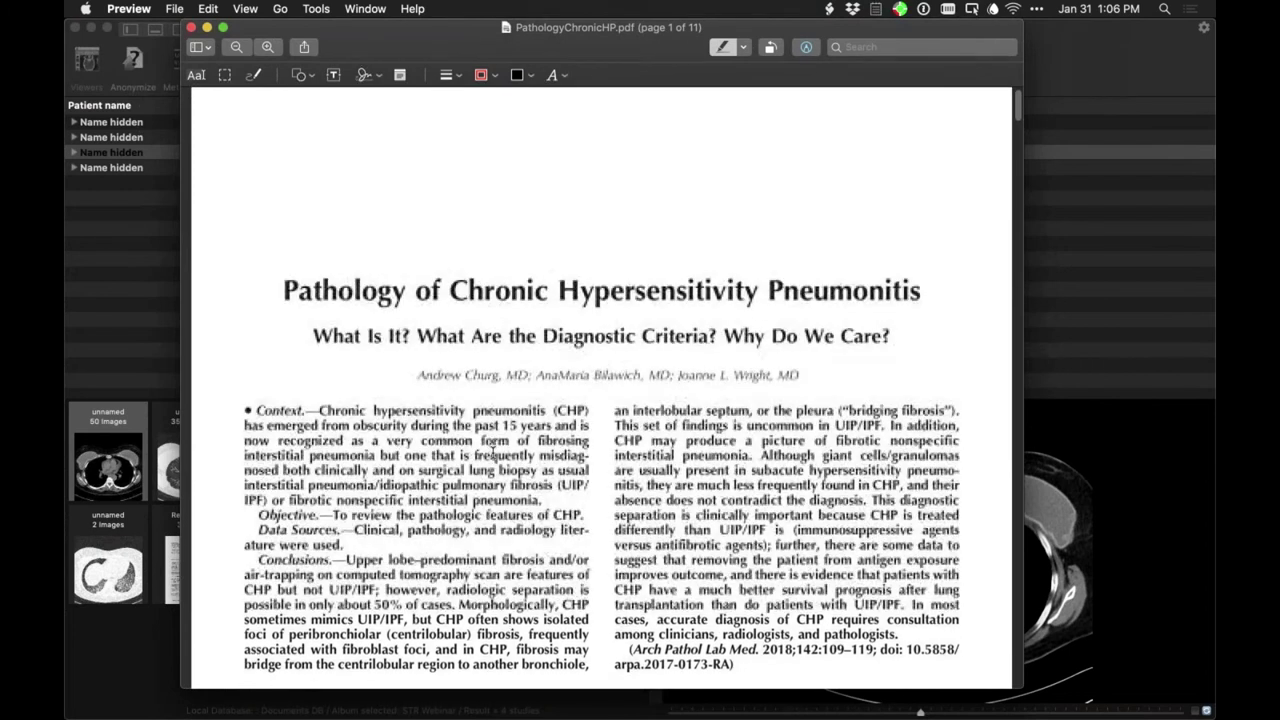
scroll(493, 452, "down", 10)
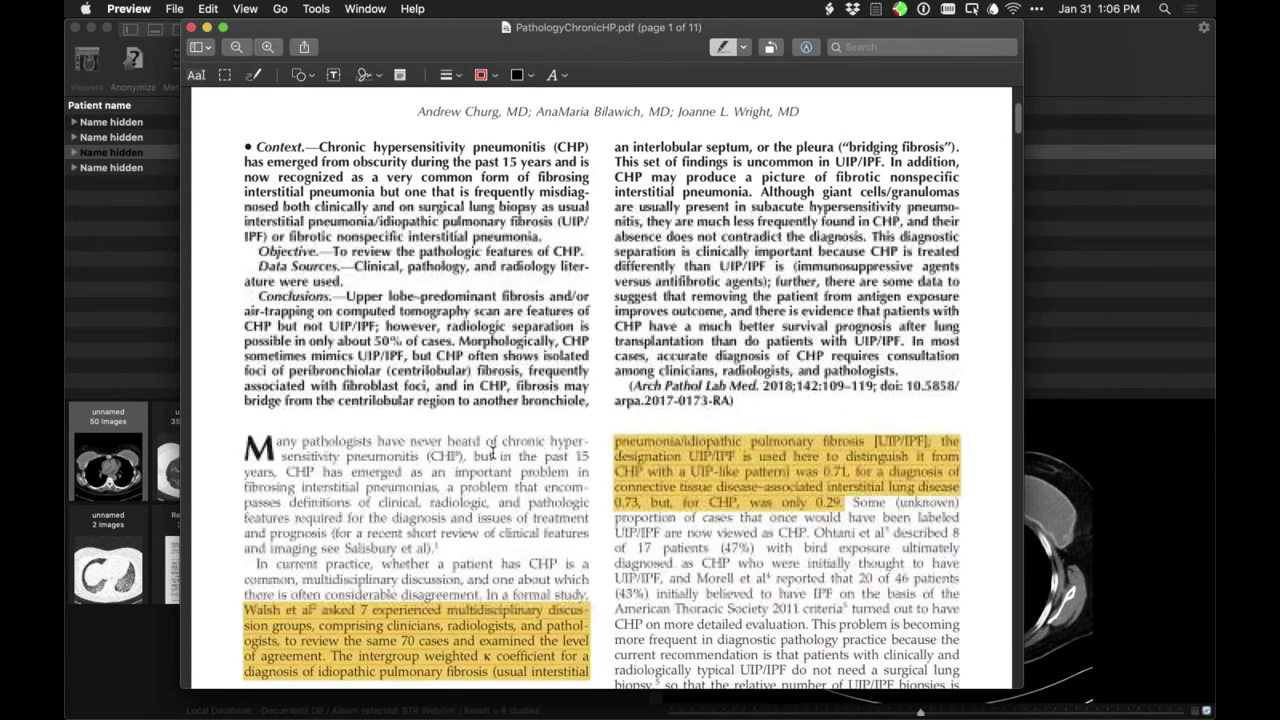
scroll(493, 452, "down", 6)
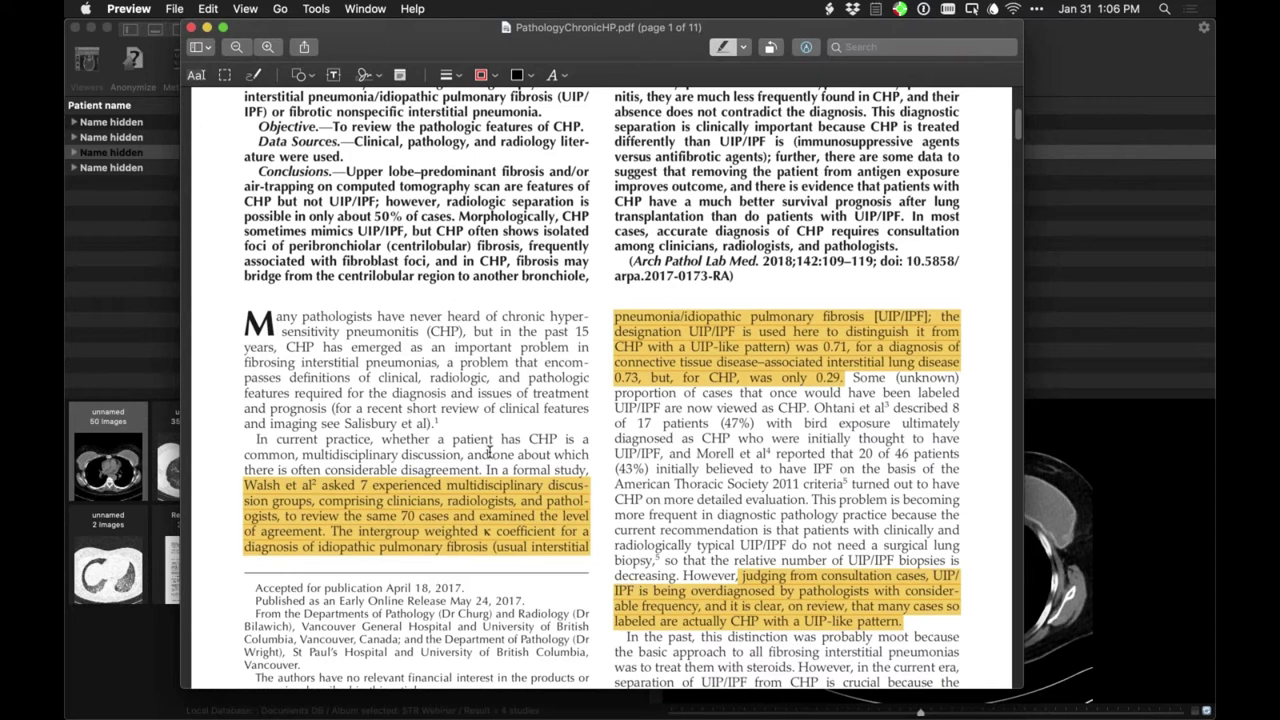
scroll(501, 464, "down", 1)
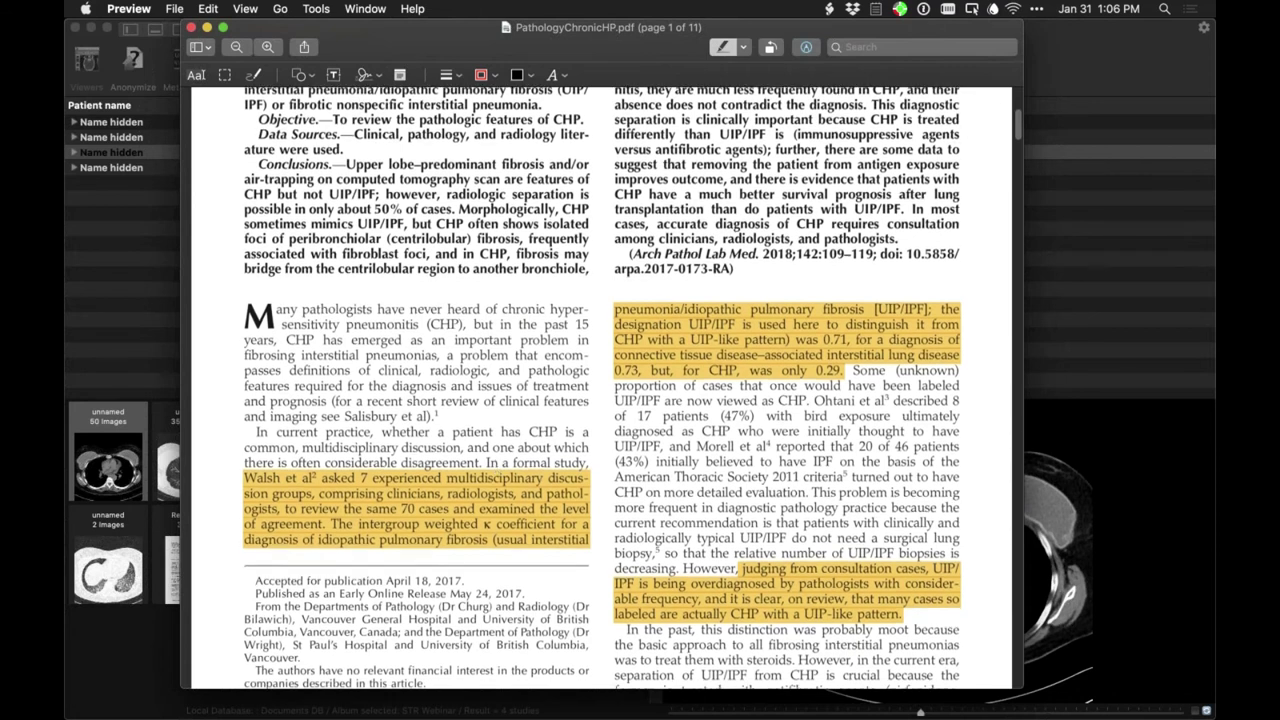
scroll(496, 467, "down", 5)
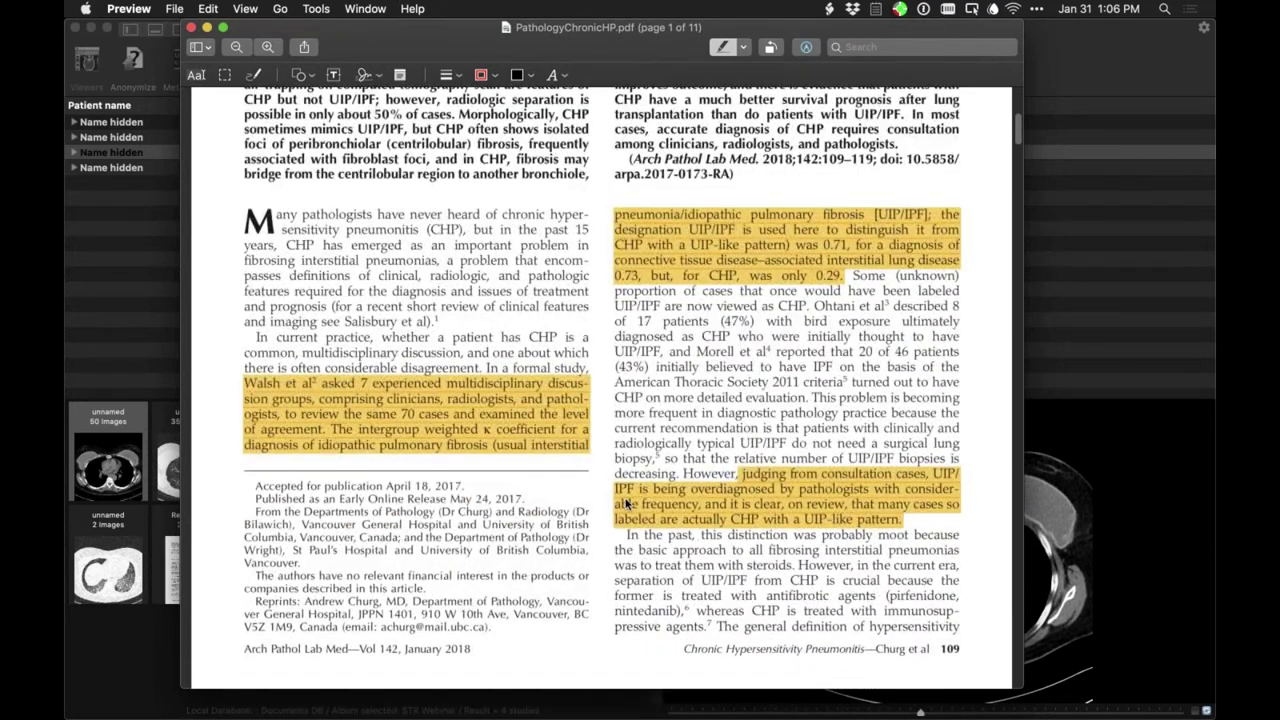
scroll(622, 500, "down", 2)
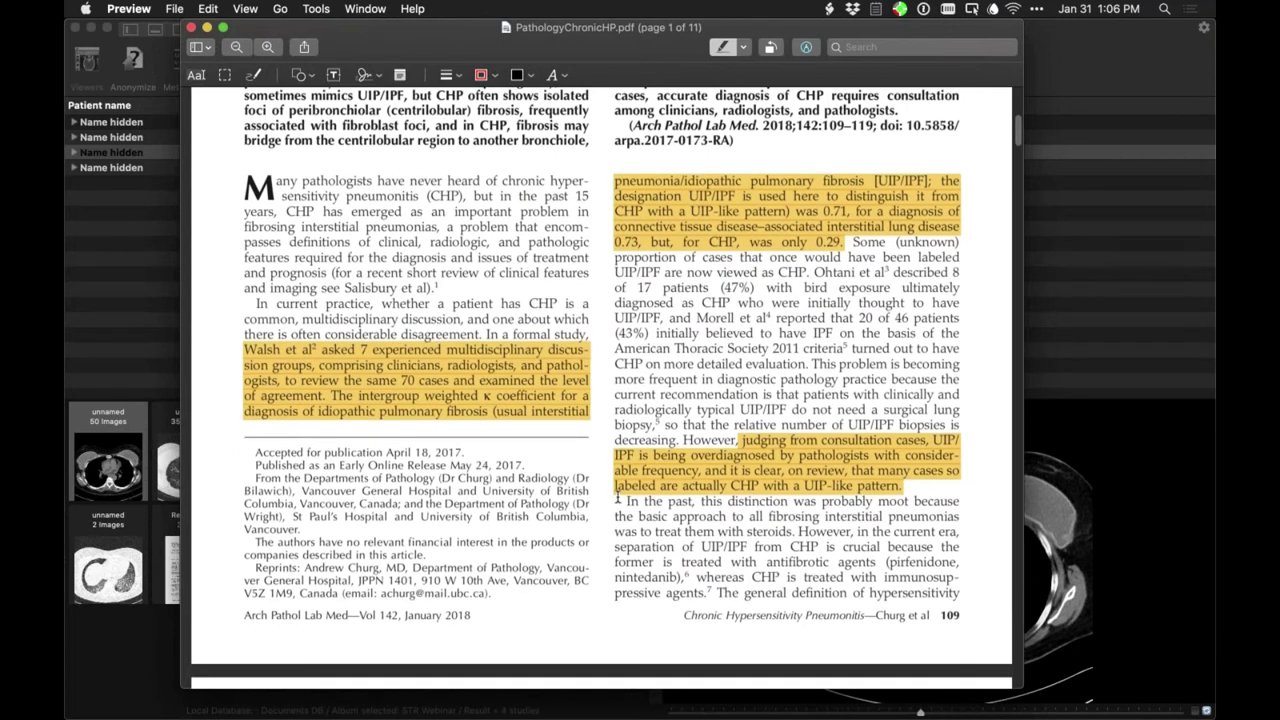
scroll(618, 497, "down", 1)
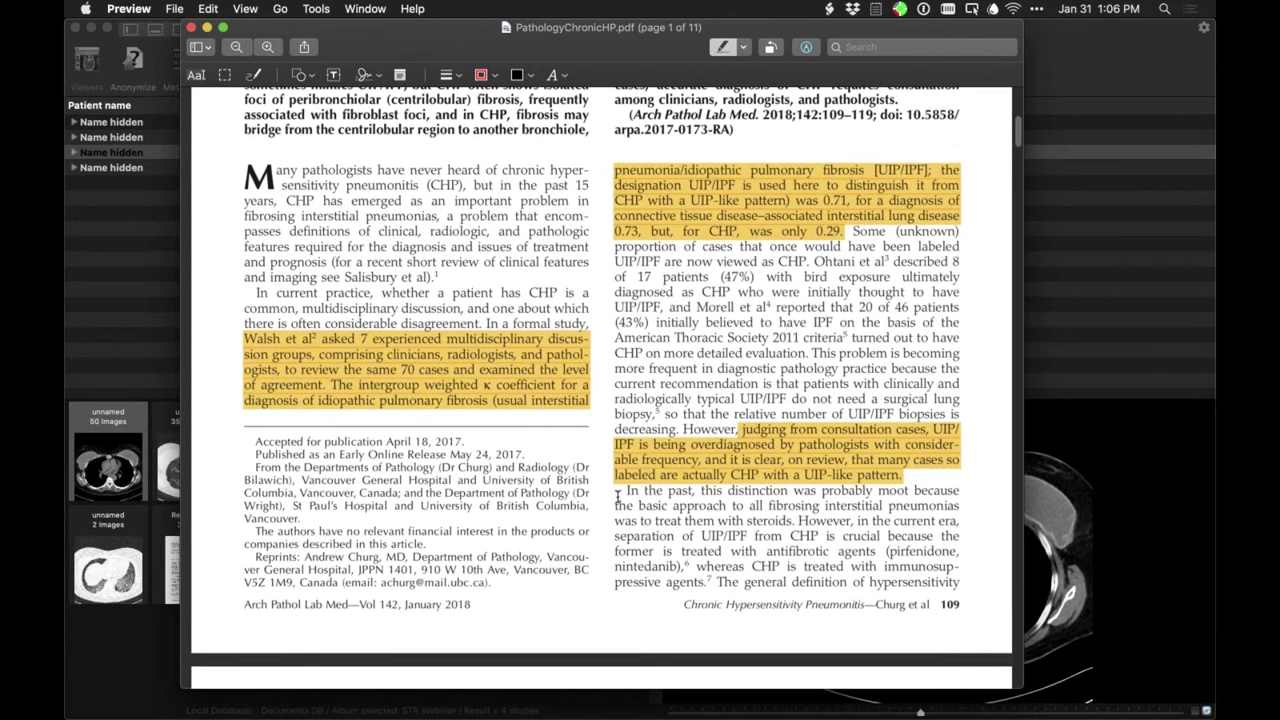
scroll(618, 497, "down", 3)
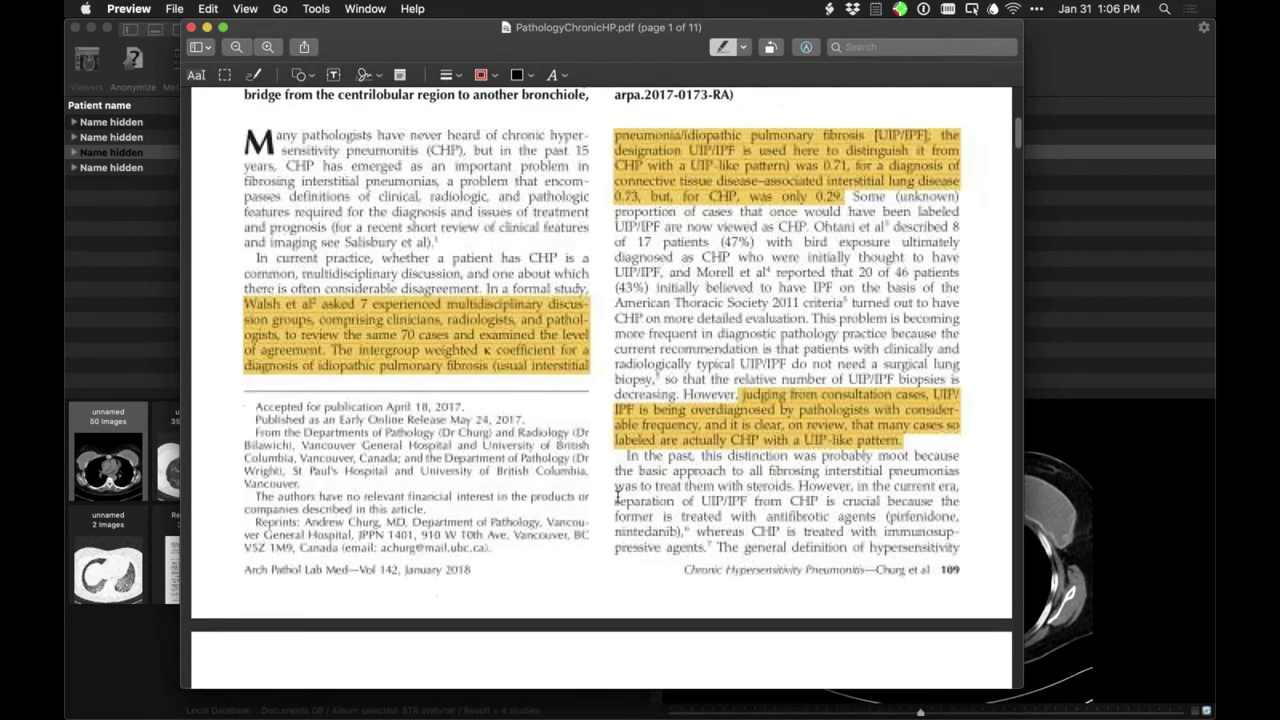
- Read page 2 of the article, focusing on the highlighted passage about imaging criteria separating CHP from UIP/IPF
scroll(618, 497, "down", 10)
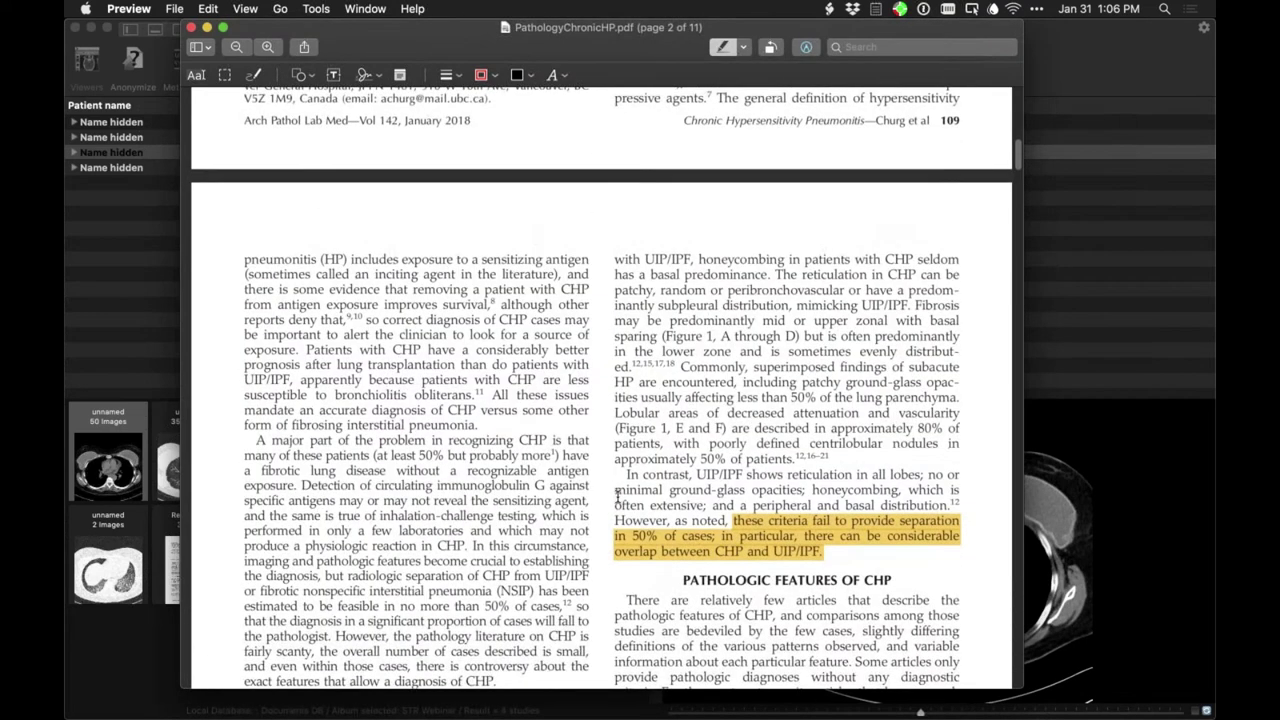
scroll(648, 402, "down", 10)
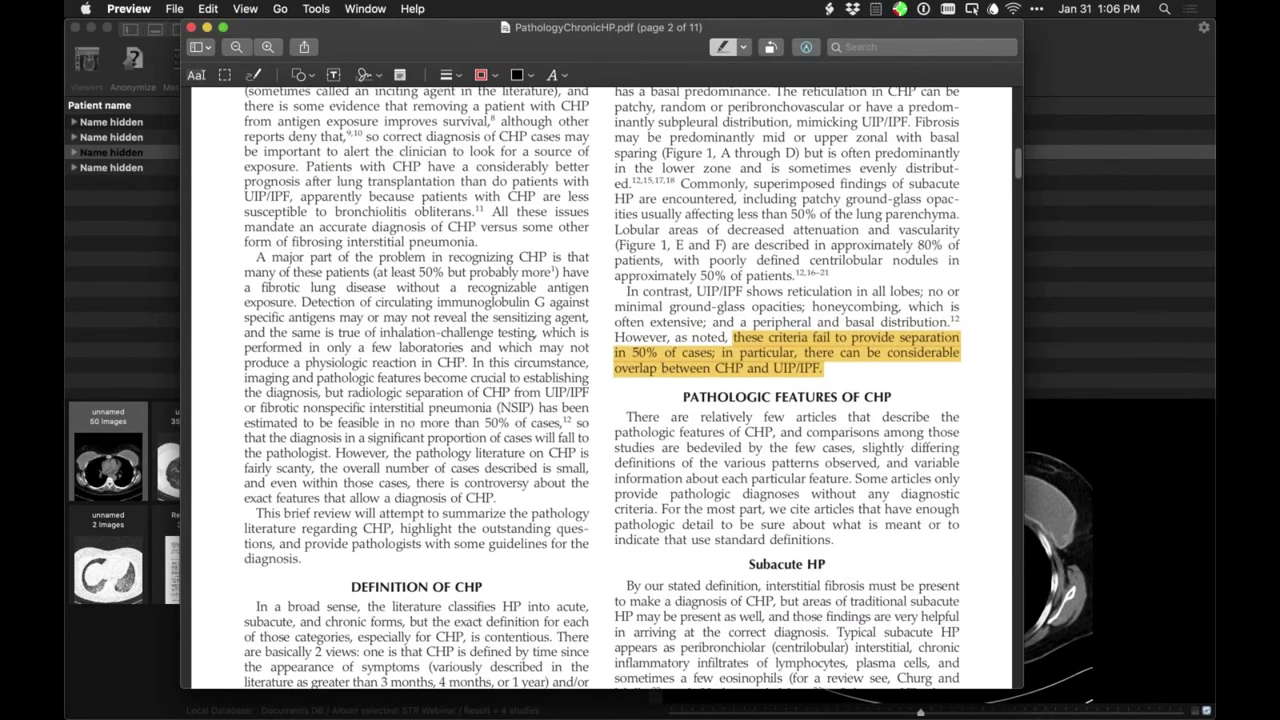
scroll(661, 368, "down", 10)
scroll(661, 362, "up", 4)
scroll(661, 362, "up", 5)
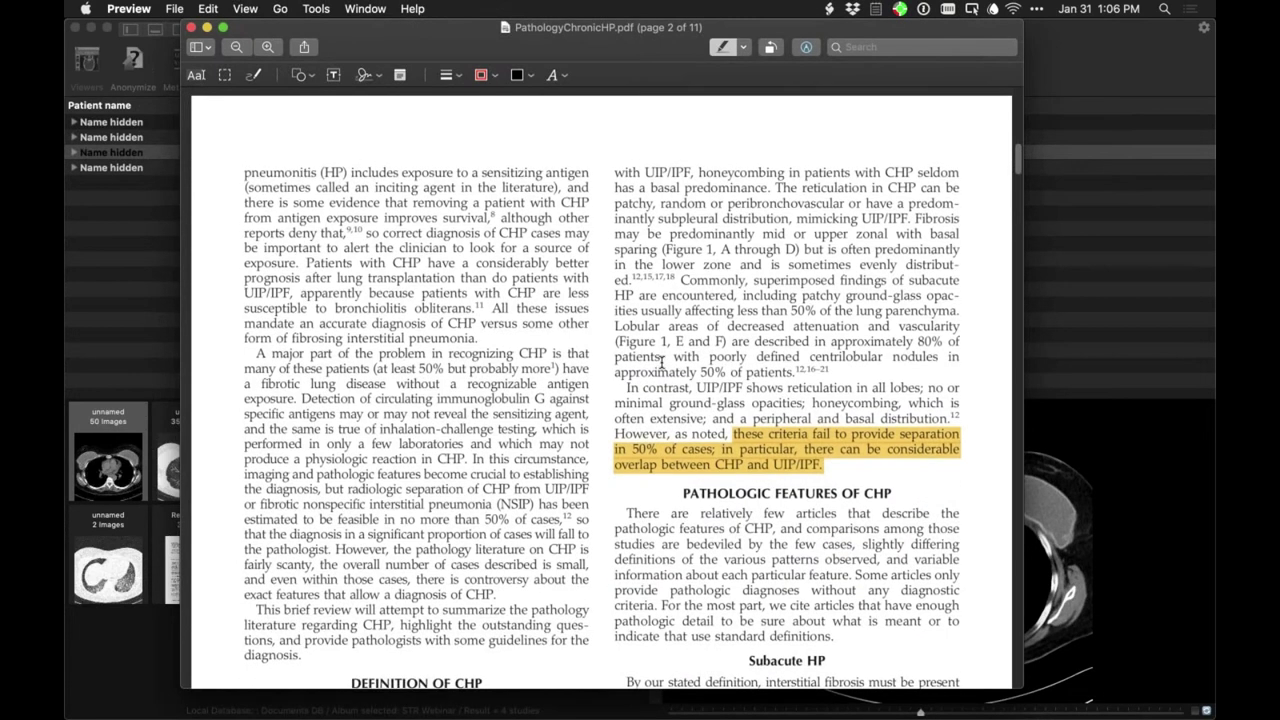
scroll(670, 372, "down", 1)
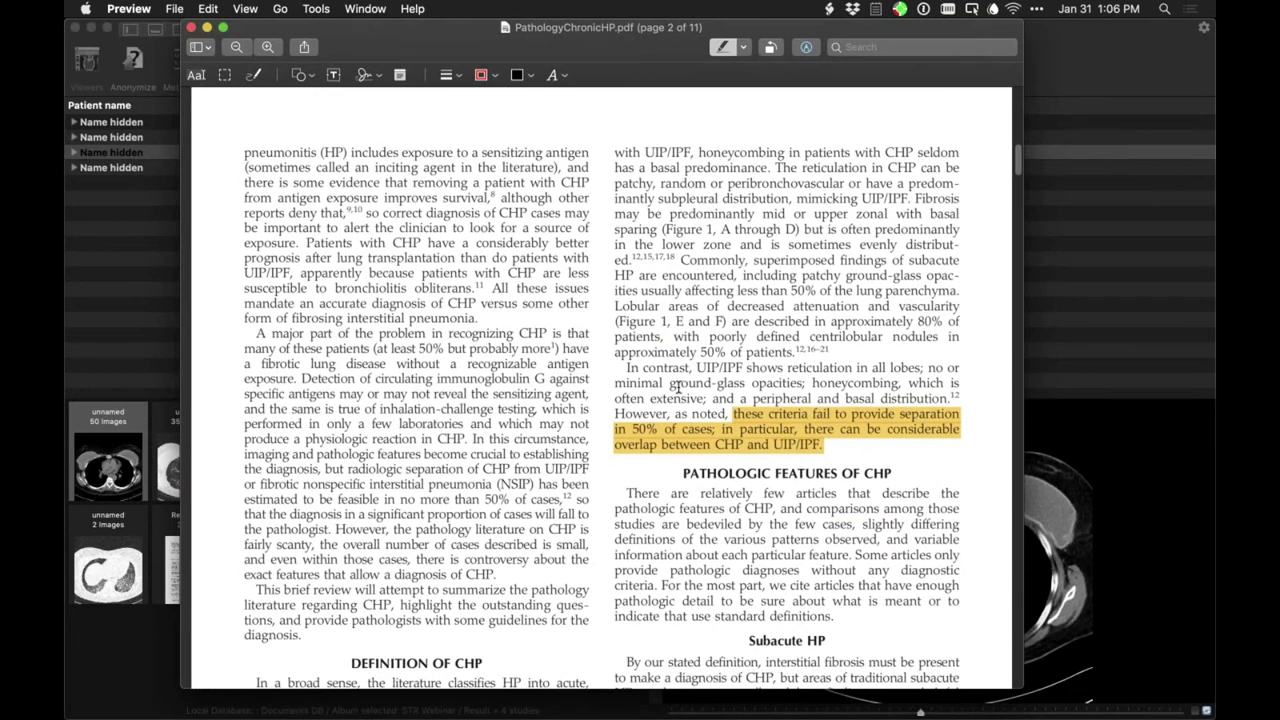
- Examine the highlighted page 5 passages on the UIP-like pattern in CHP and the separation of UIP/IPF from CHP
scroll(676, 387, "down", 15)
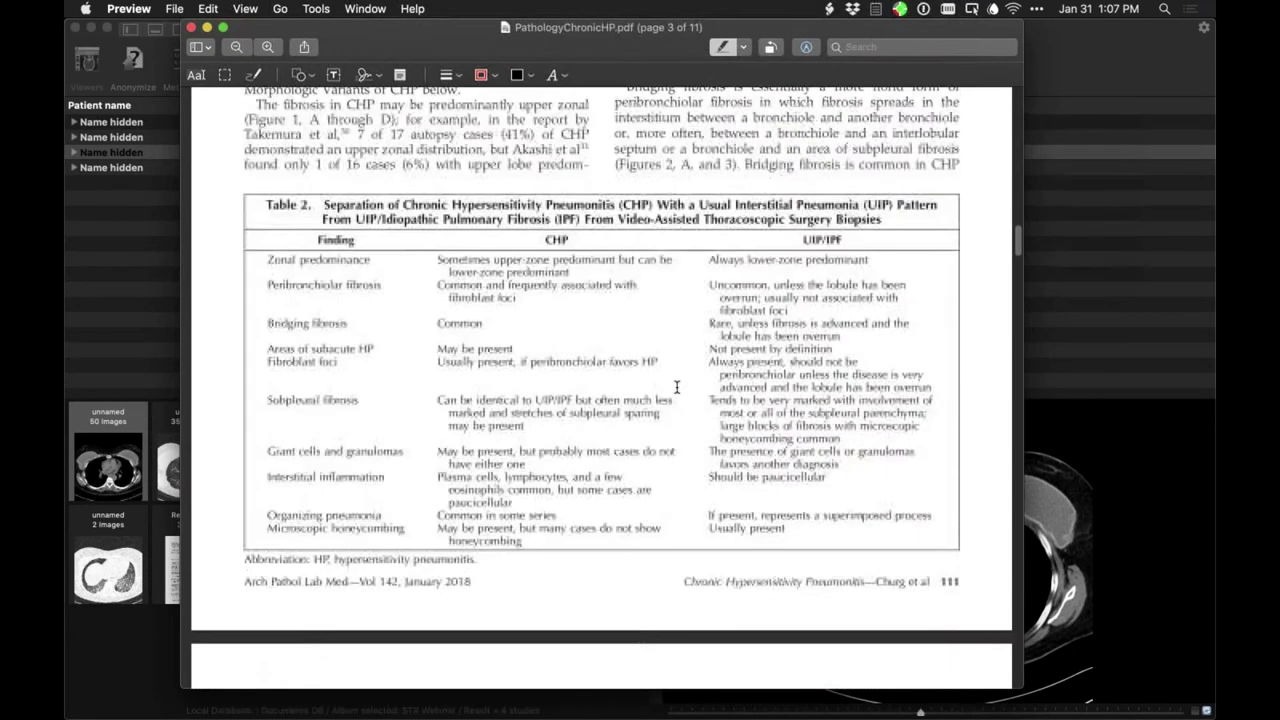
scroll(676, 387, "down", 20)
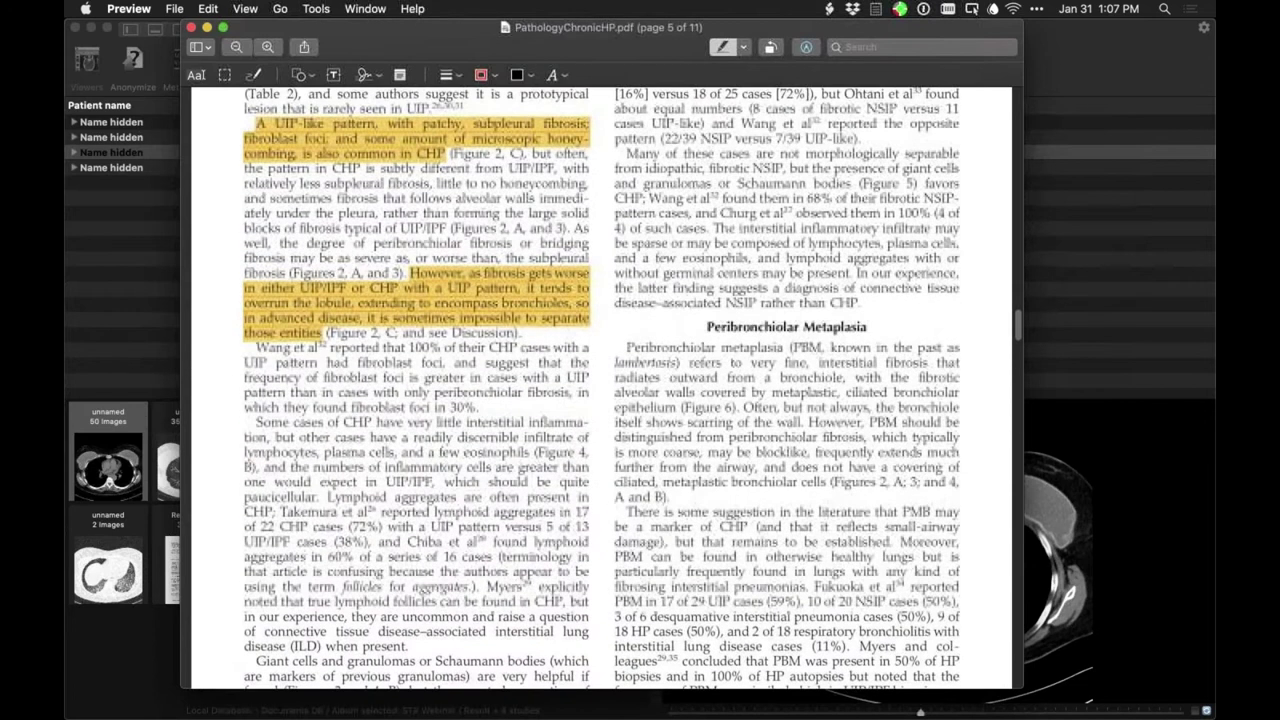
scroll(676, 387, "up", 4)
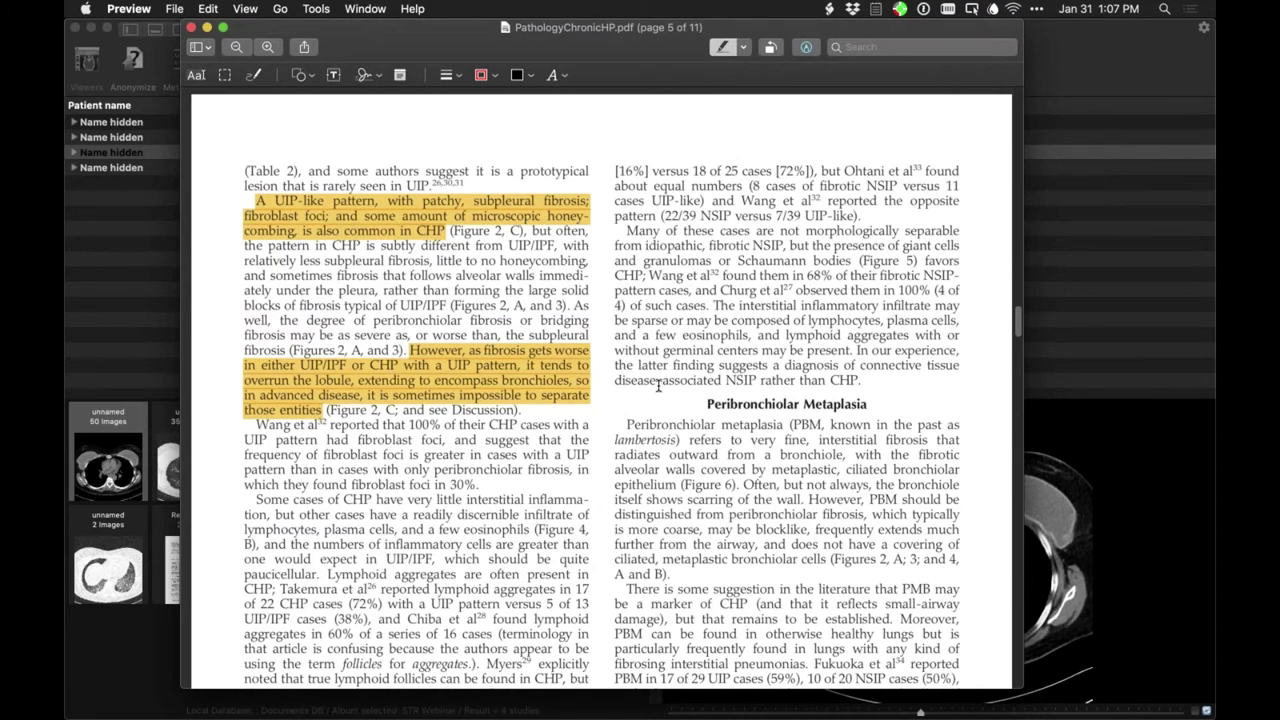
scroll(658, 386, "down", 1)
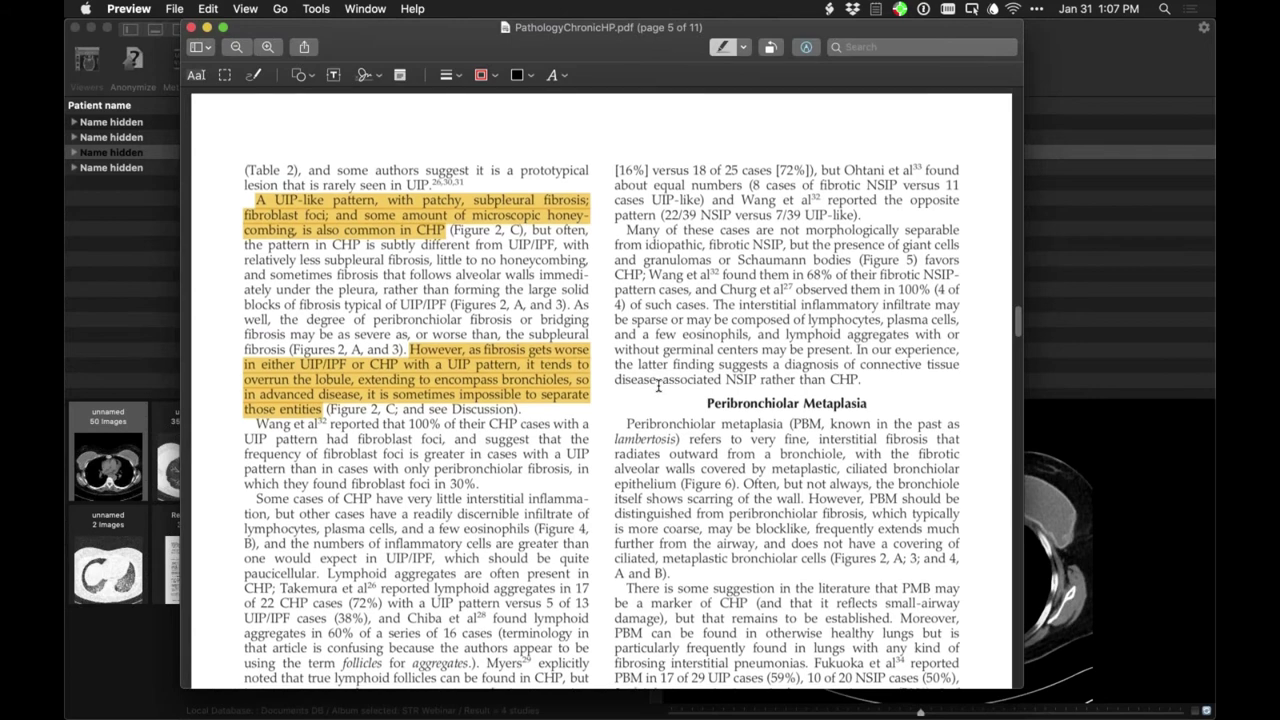
scroll(658, 386, "down", 8)
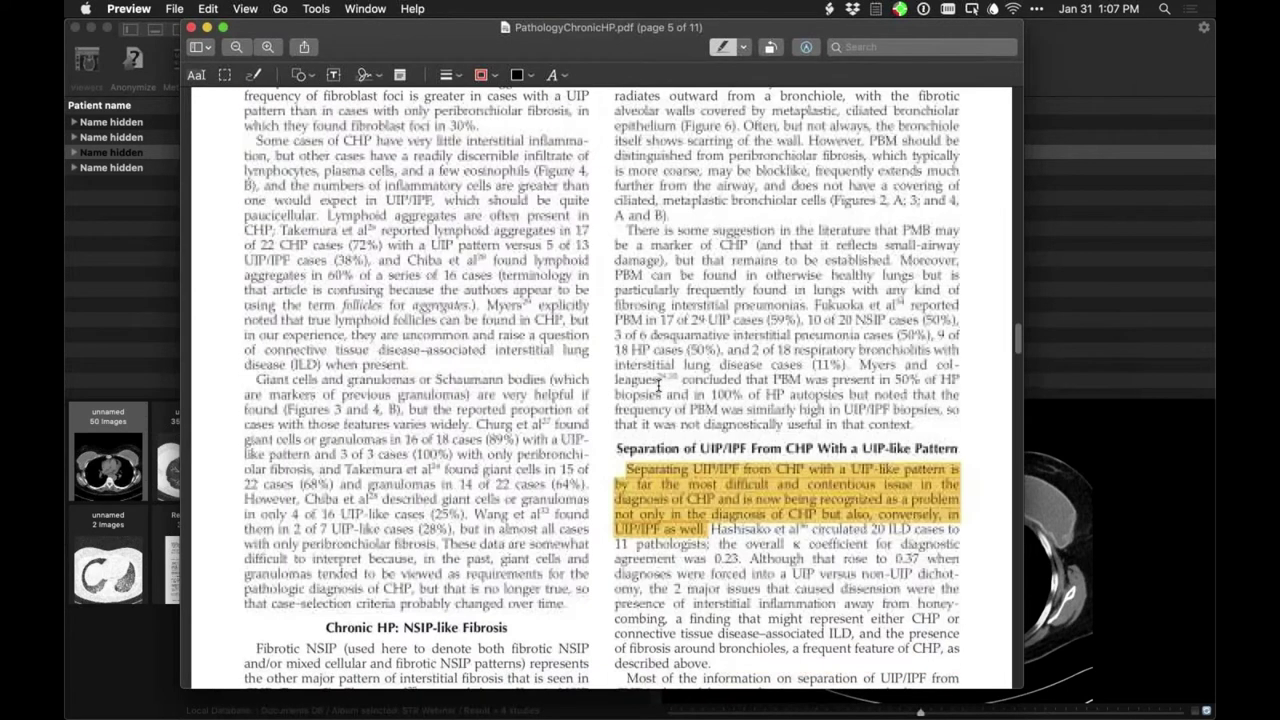
scroll(658, 386, "down", 4)
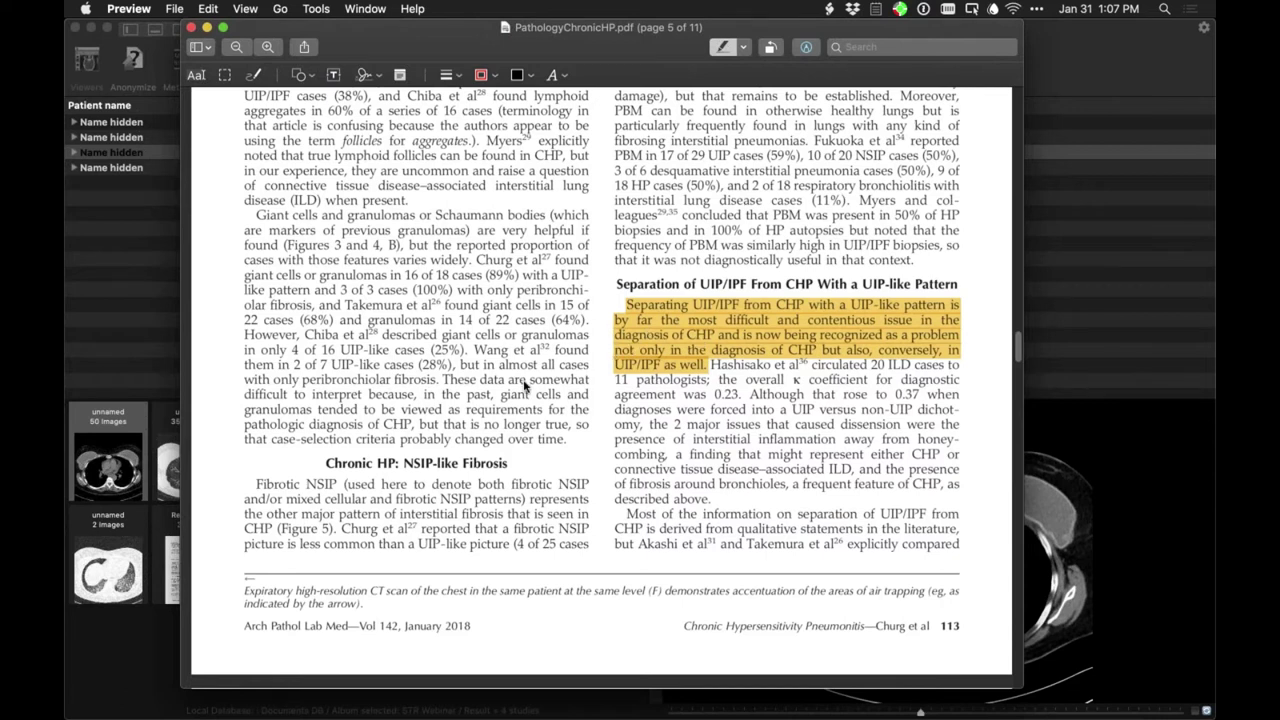
- Read the highlighted, red-marked paragraph on page 10 about combining pathologic findings with clinical and imaging findings
scroll(525, 385, "down", 20)
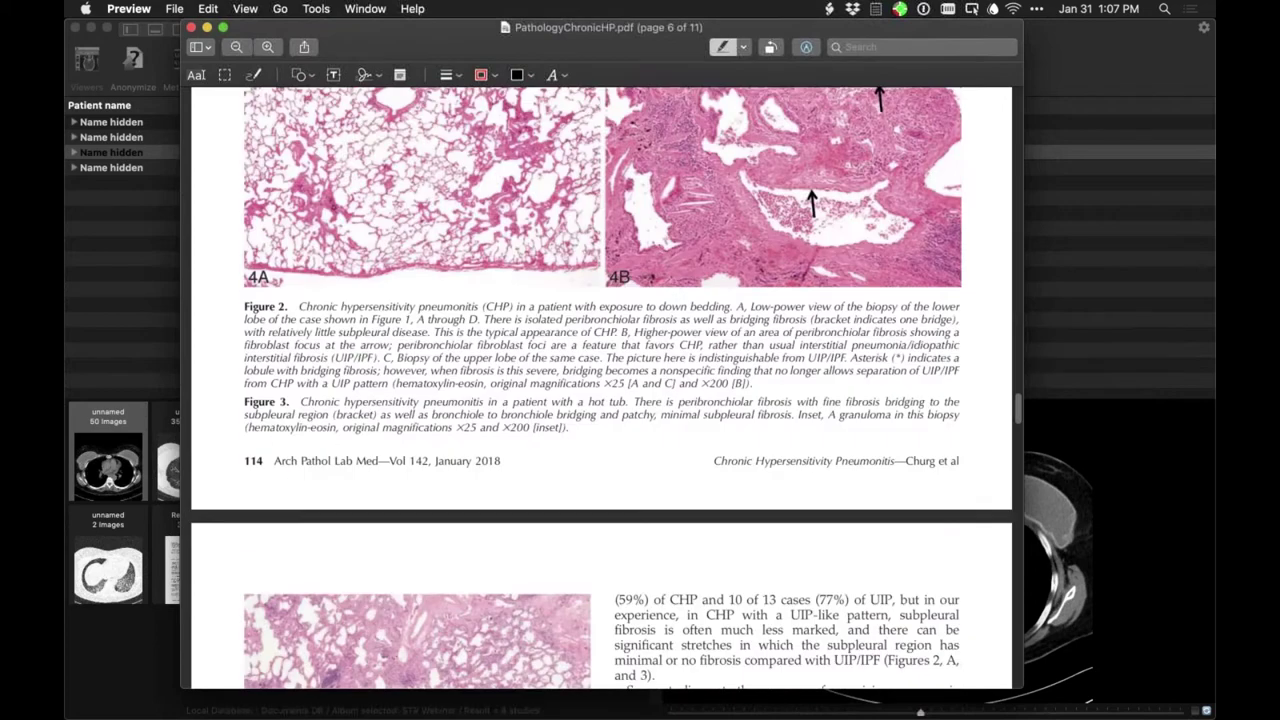
scroll(600, 390, "down", 15)
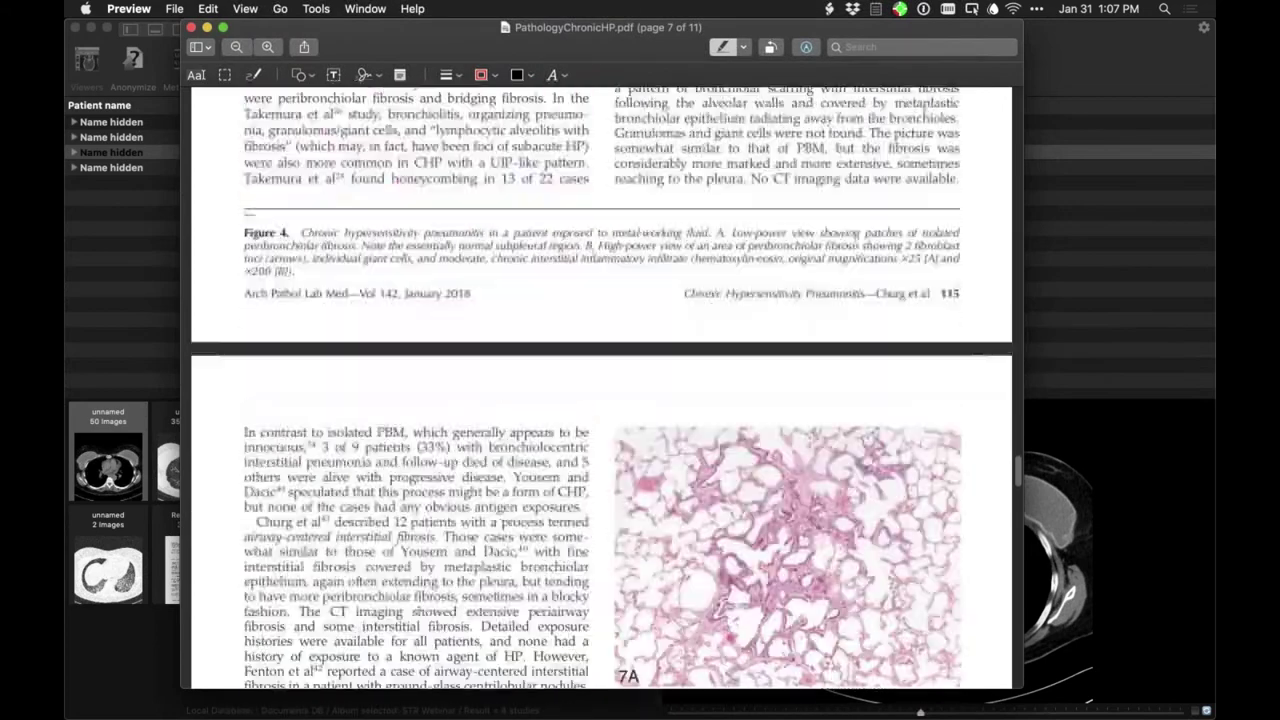
scroll(600, 390, "down", 20)
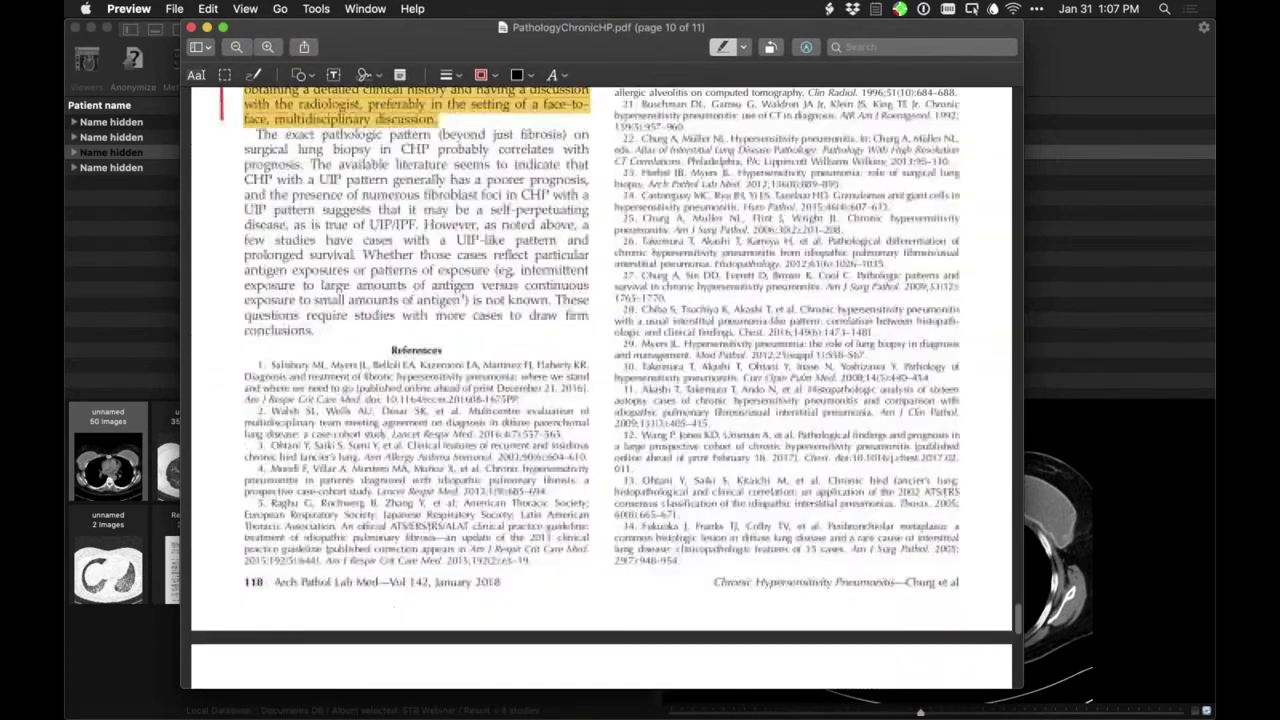
scroll(614, 415, "up", 5)
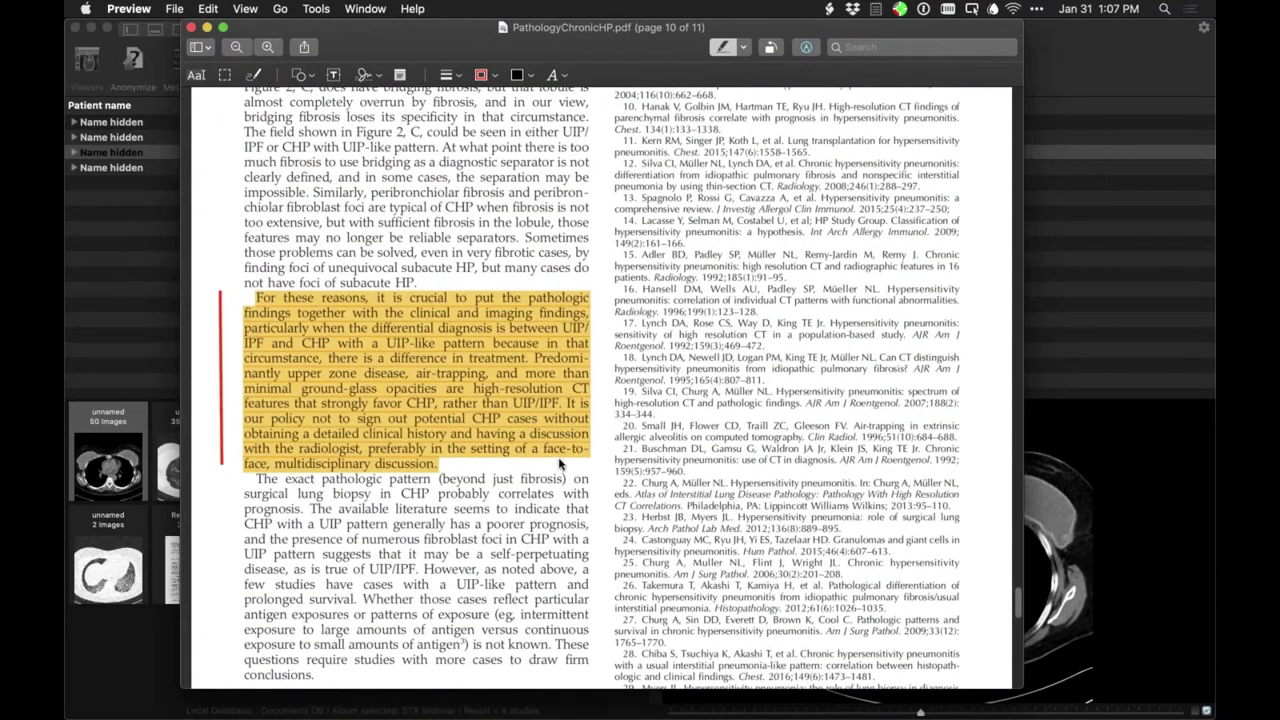
scroll(558, 463, "down", 1)
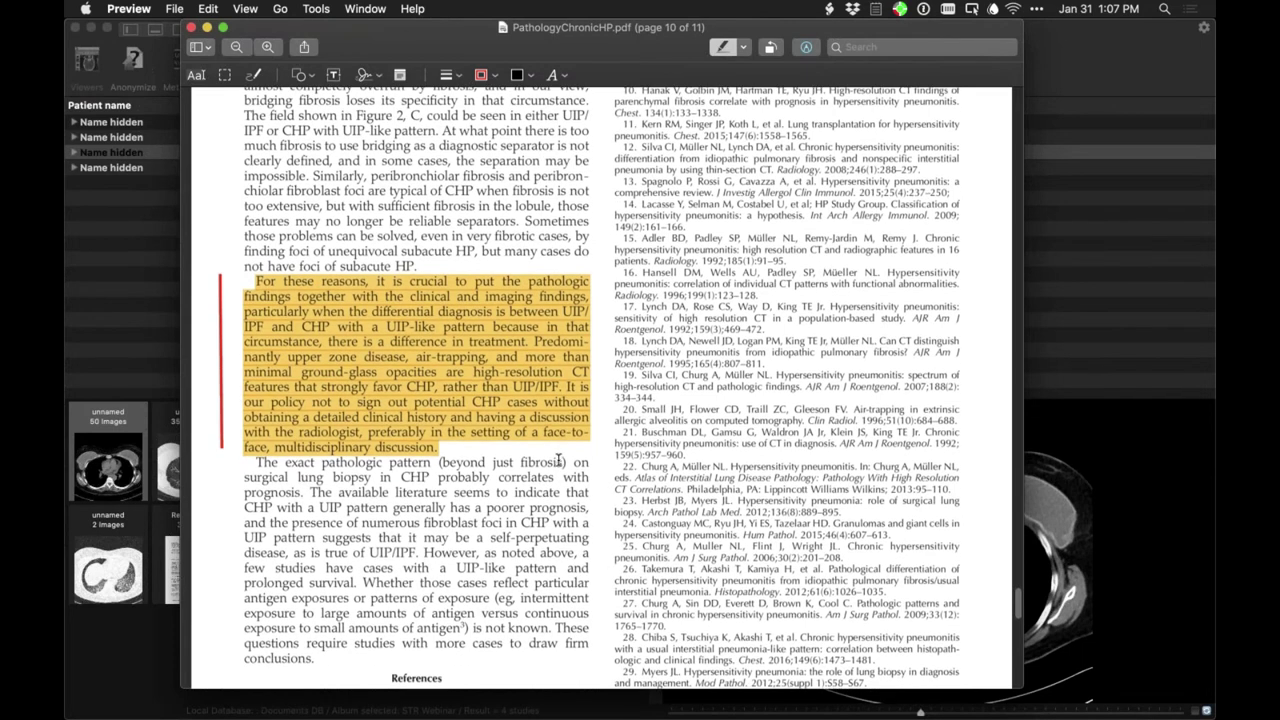
scroll(558, 463, "down", 2)
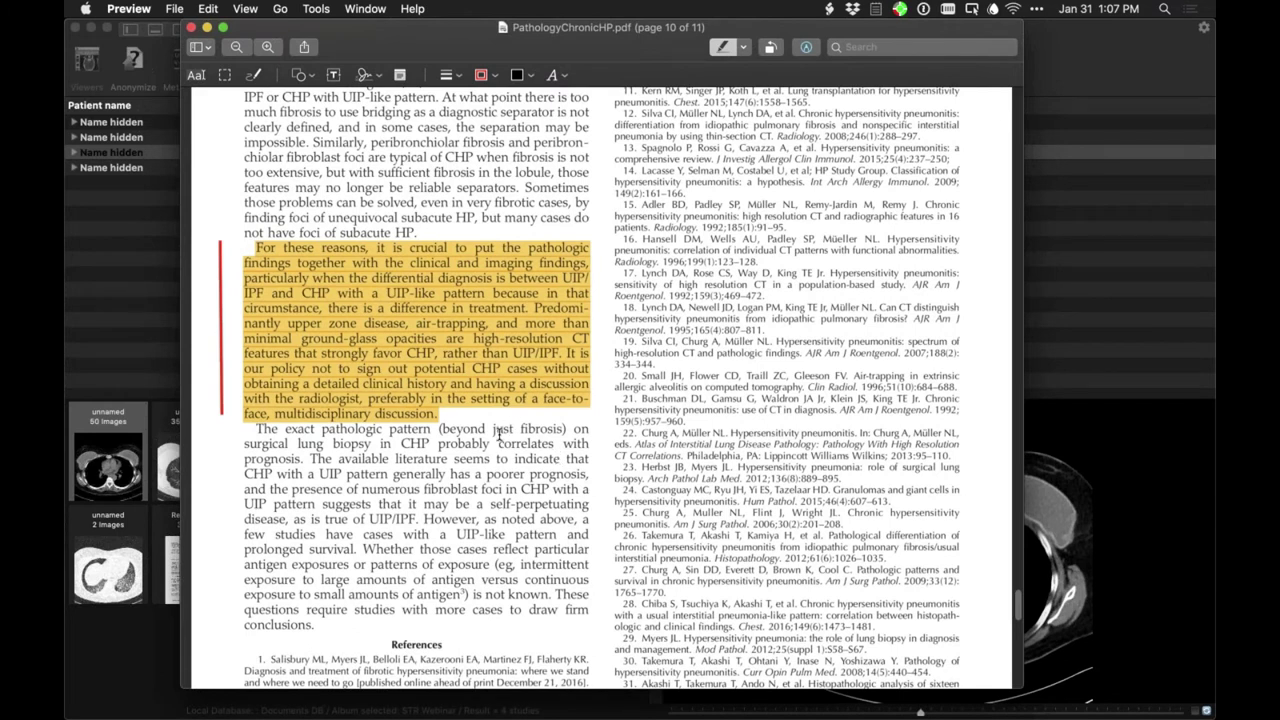
scroll(409, 503, "up", 1)
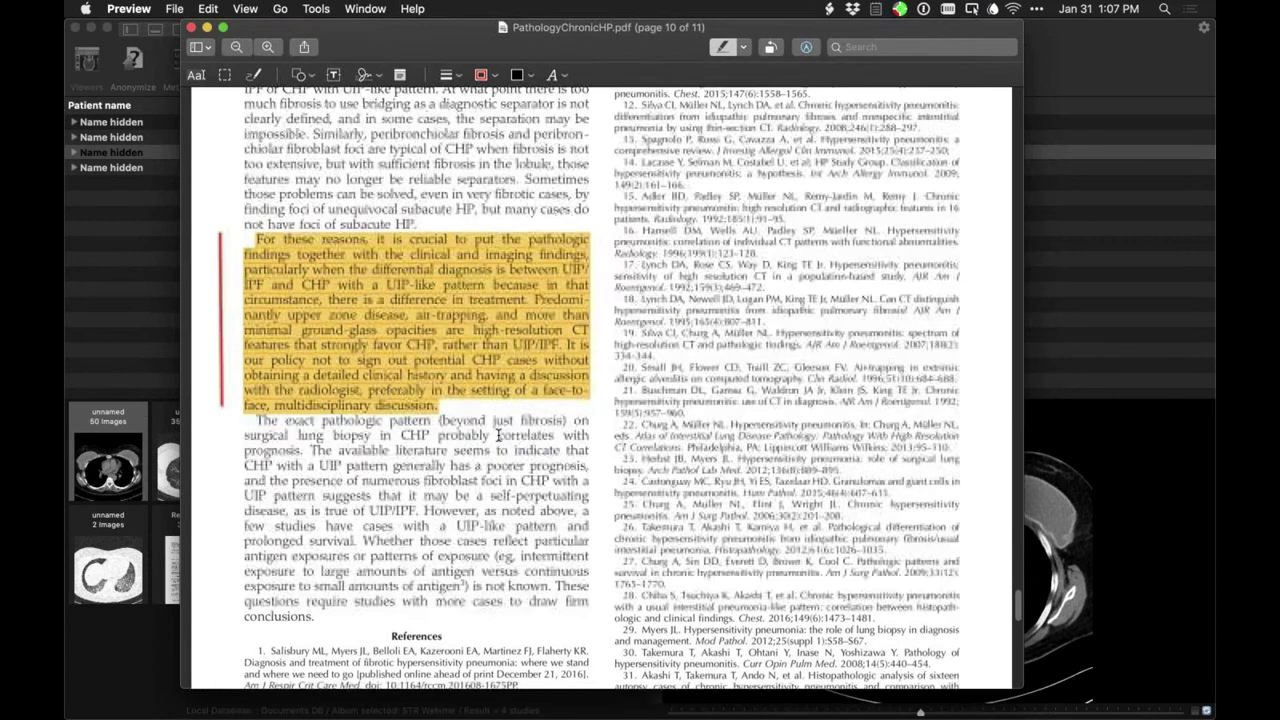
- Switch back to OsiriX MD and open the selected study's 357-image axial lung series in the 2D viewer
left_click(110, 646)
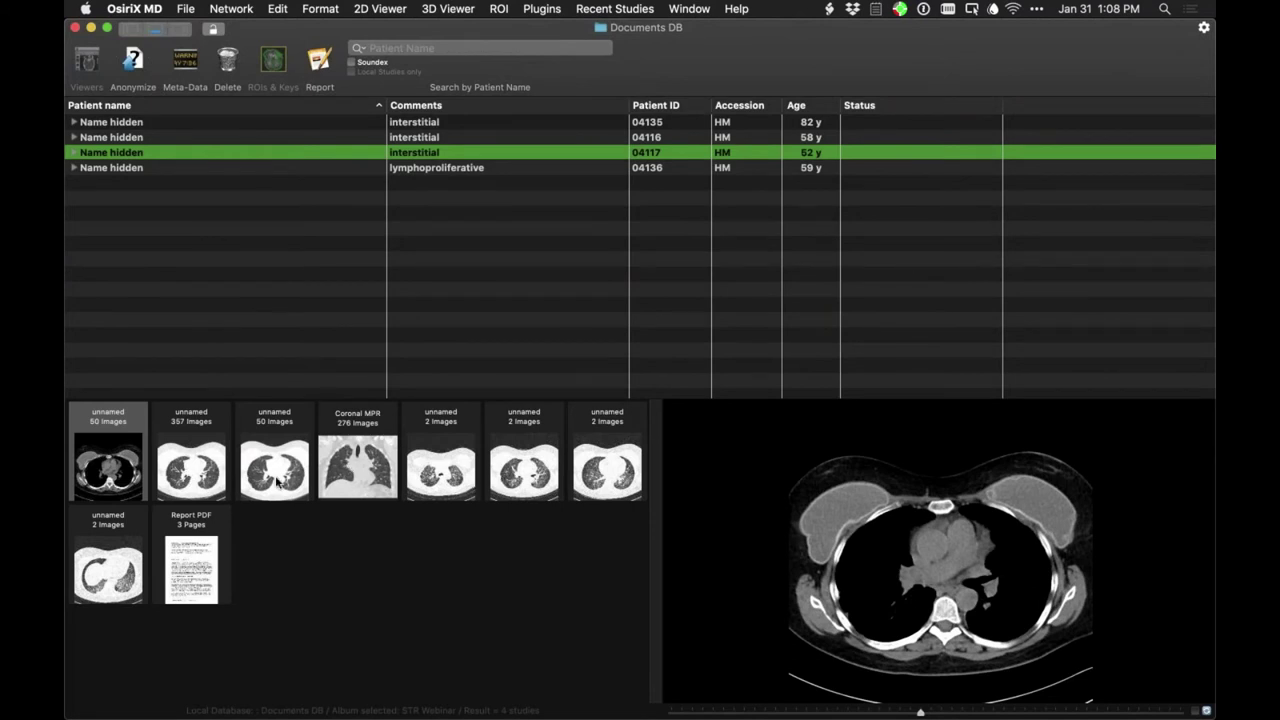
left_click(207, 462)
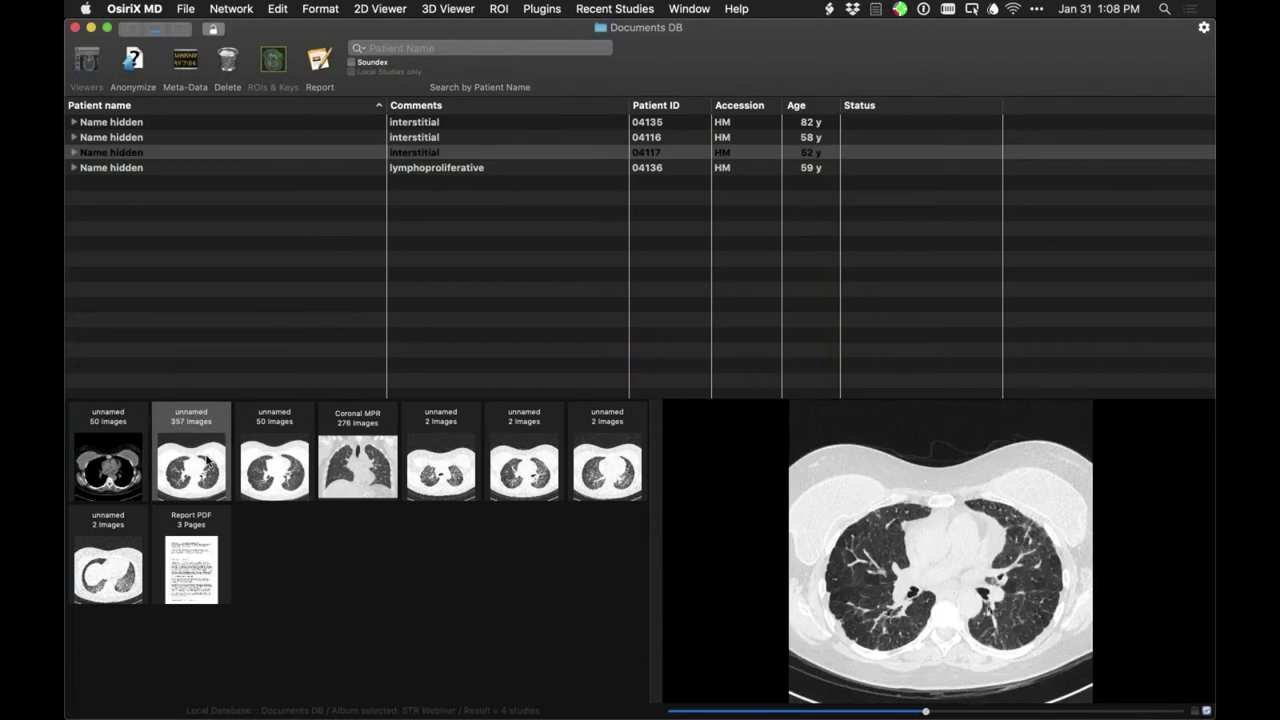
double_click(207, 462)
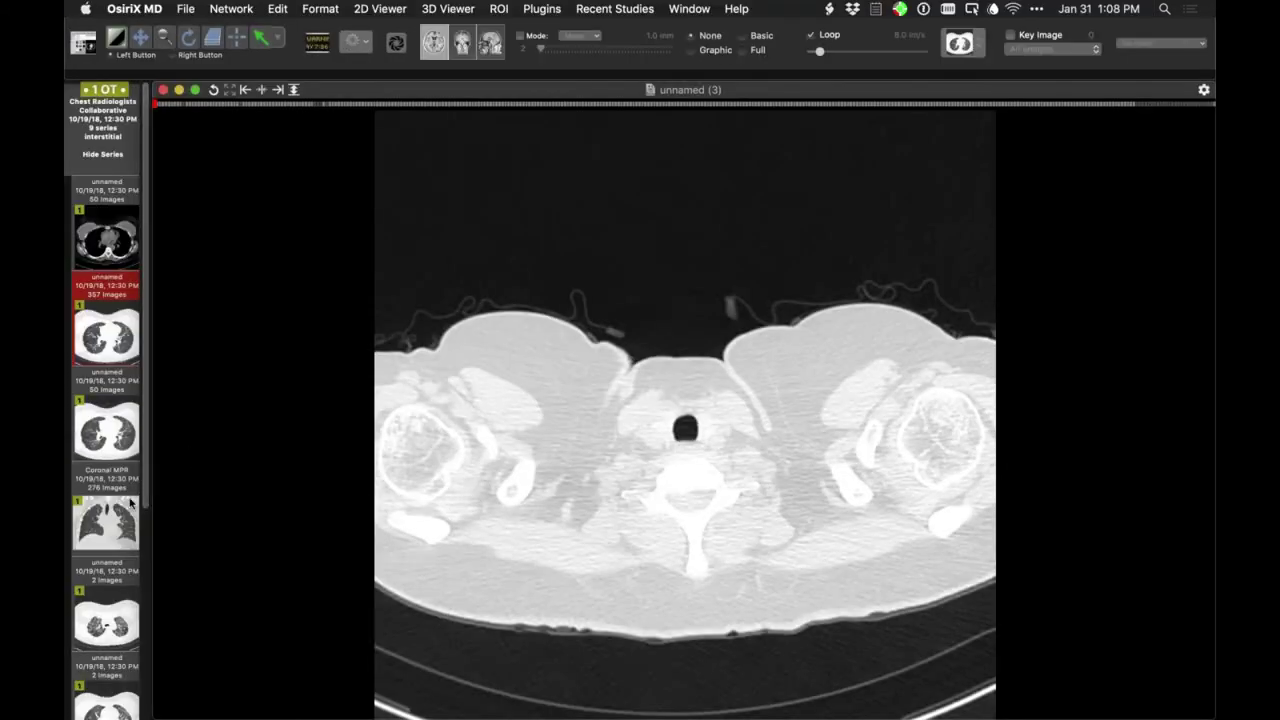
- Display the 276-image Coronal MPR series side by side with the open axial series
scroll(112, 490, "down", 5)
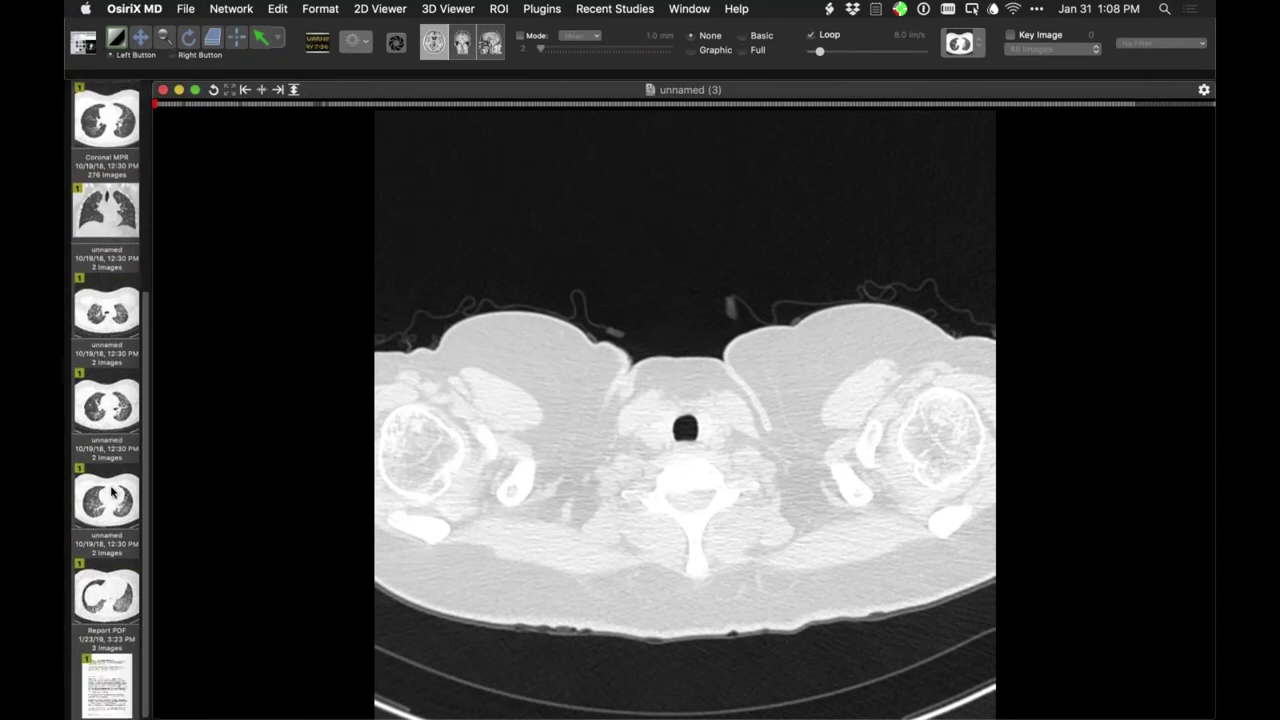
scroll(112, 490, "up", 10)
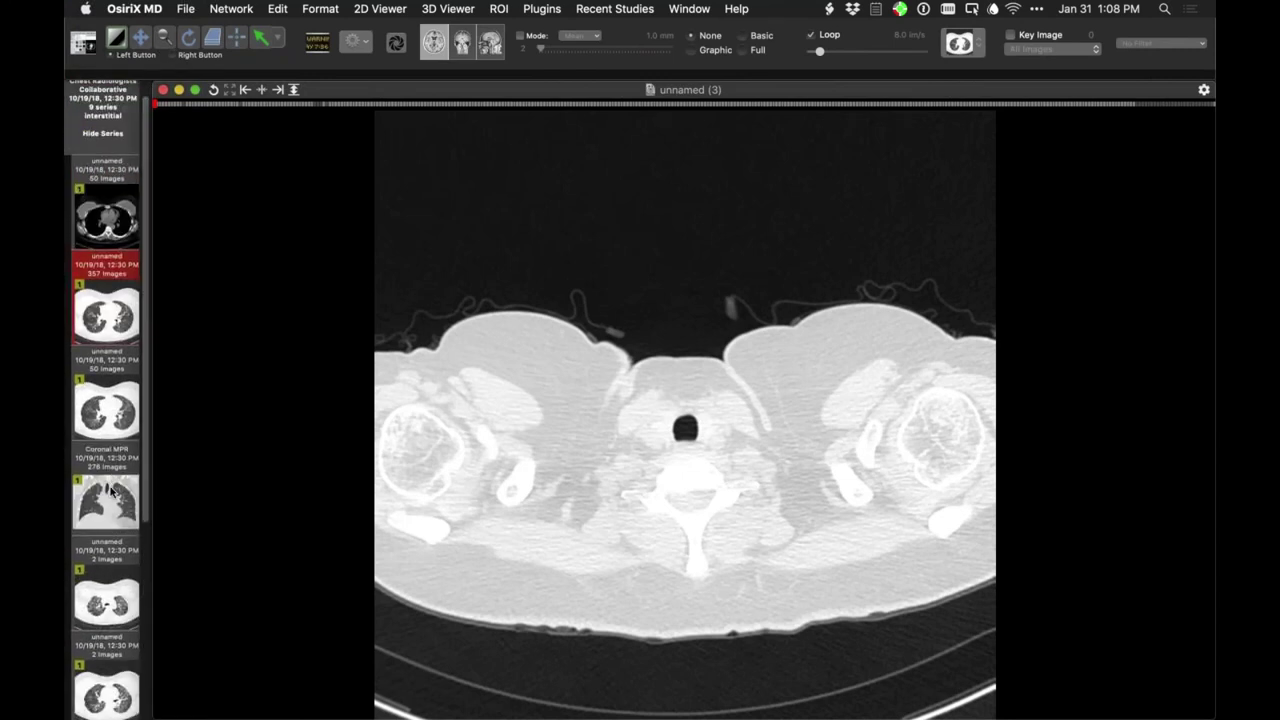
right_click(112, 490)
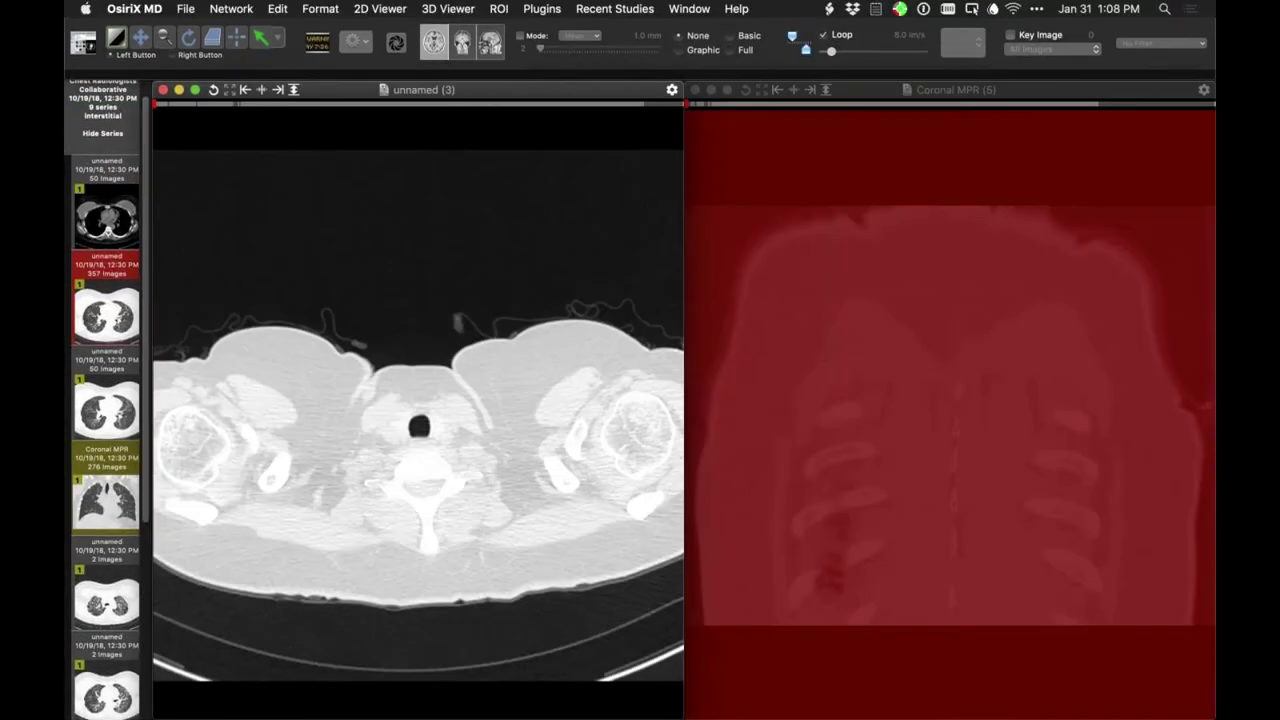
- Examine the axial lung slices from the lower neck through the upper lobes down to the main bronchi
scroll(414, 346, "down", 10)
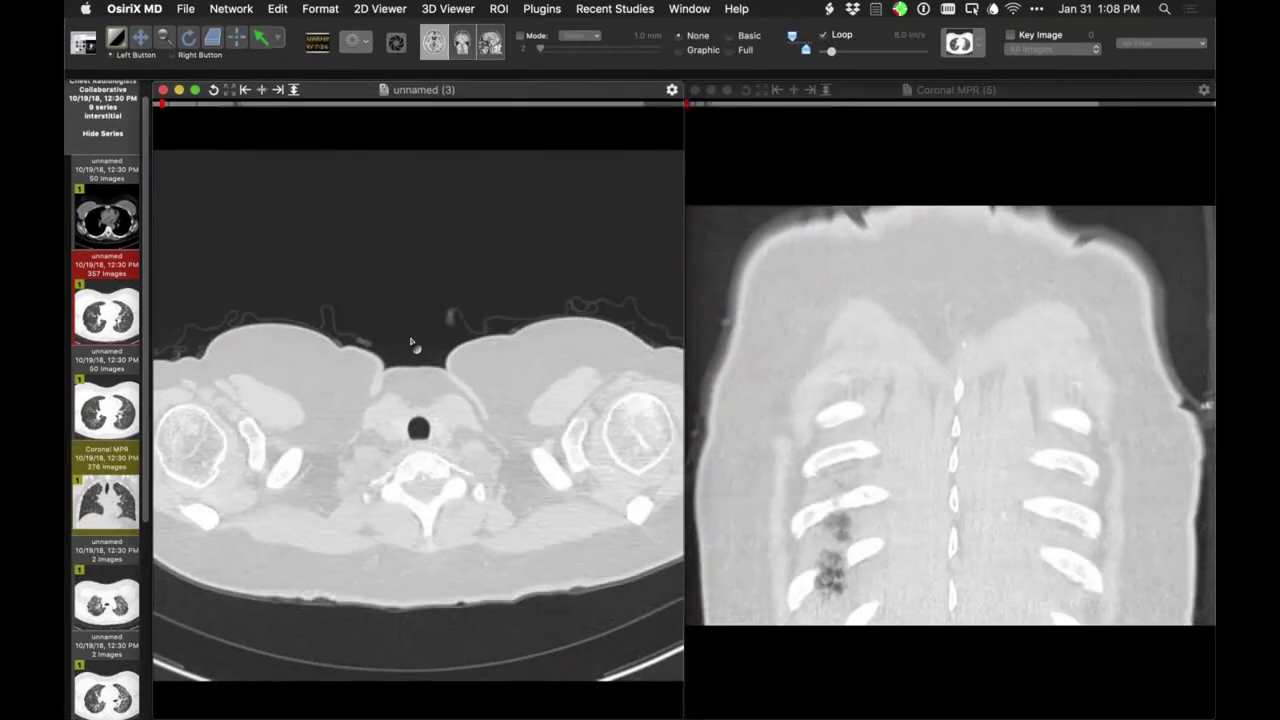
scroll(395, 355, "down", 3)
scroll(380, 365, "up", 10)
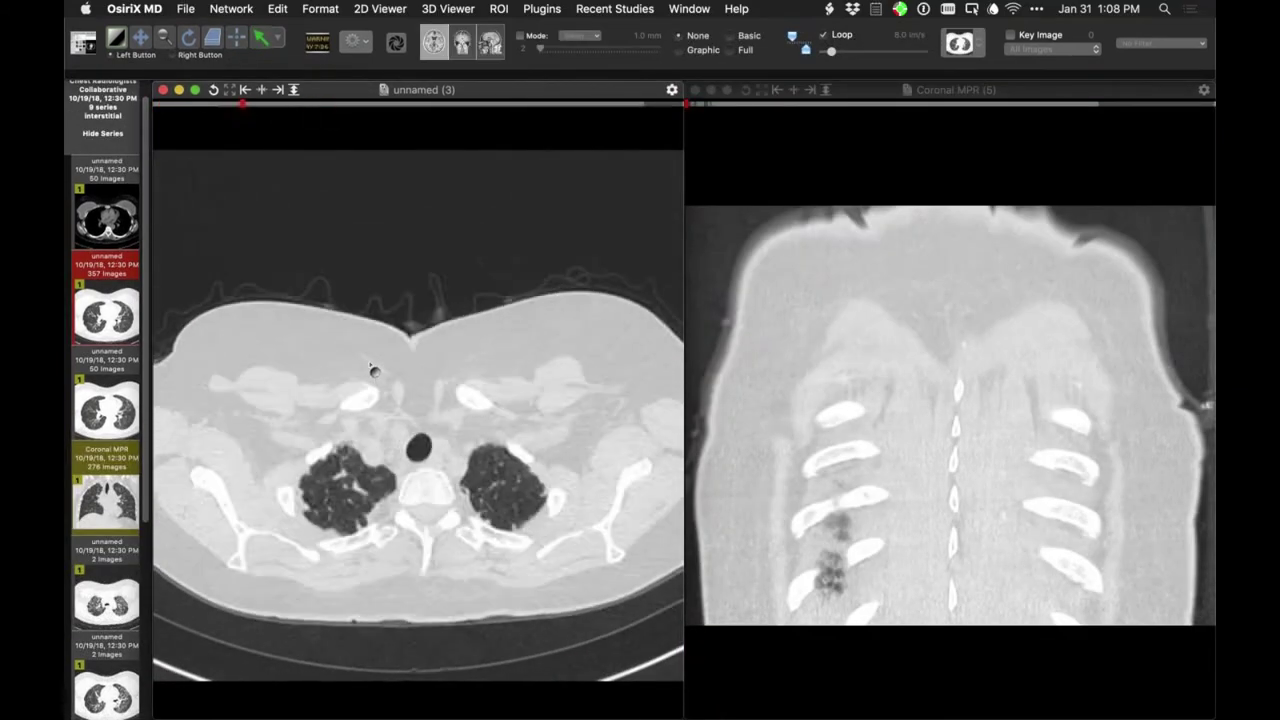
scroll(372, 370, "down", 5)
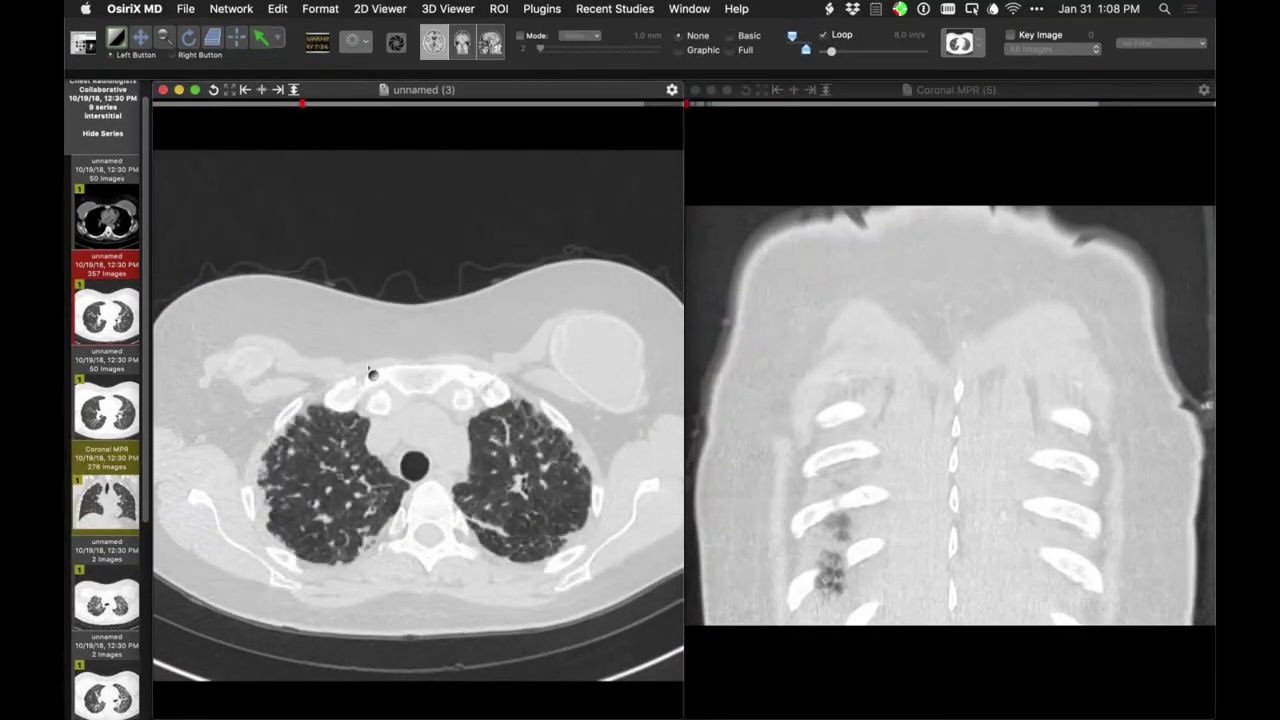
scroll(372, 373, "down", 6)
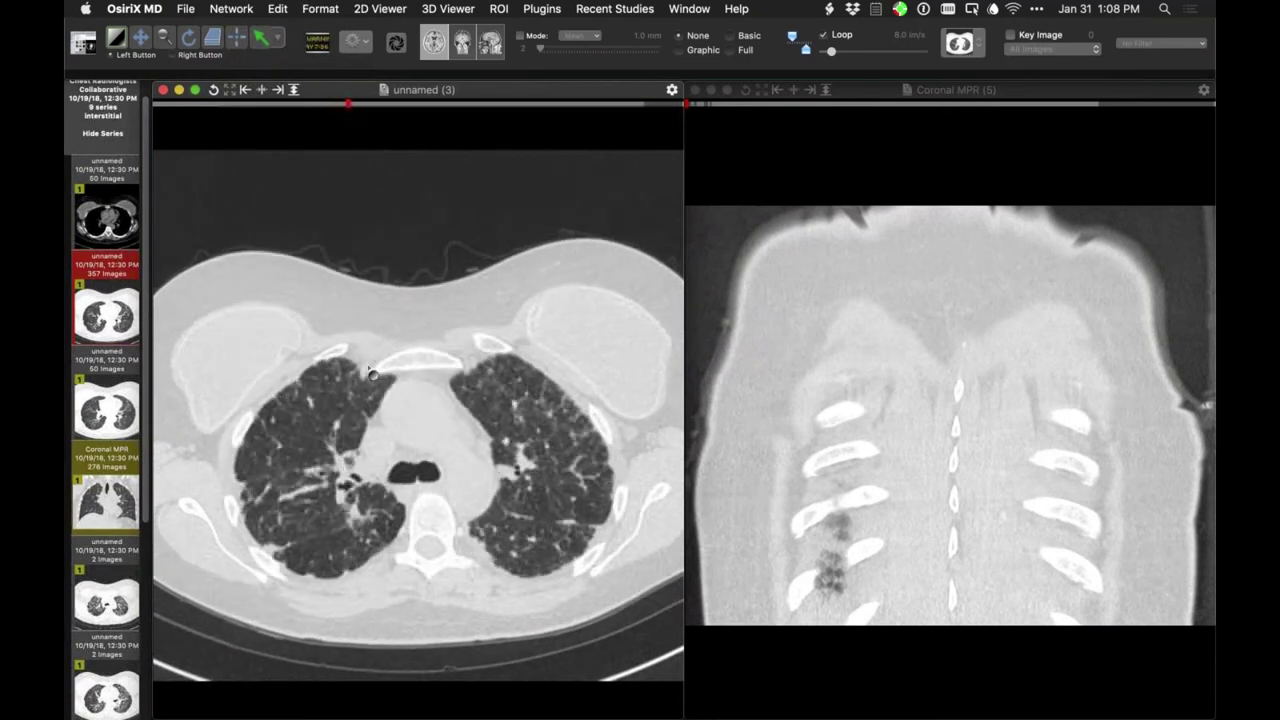
scroll(370, 373, "down", 6)
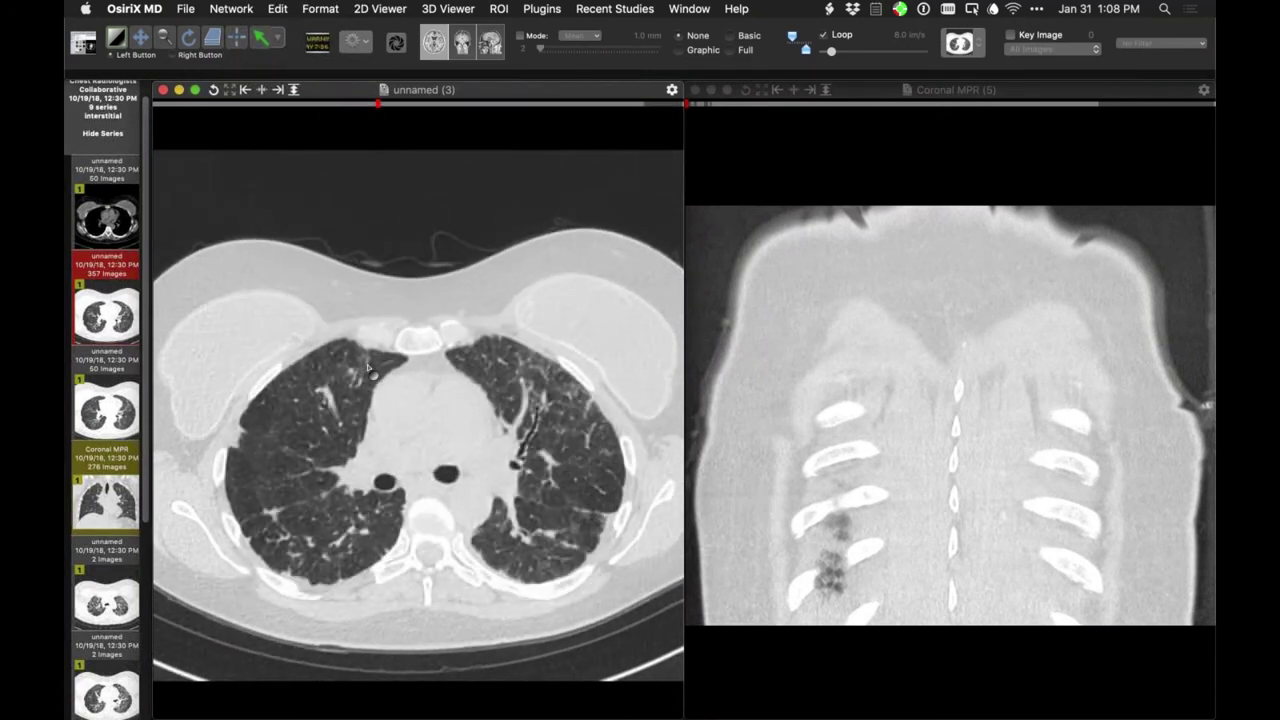
scroll(368, 372, "down", 3)
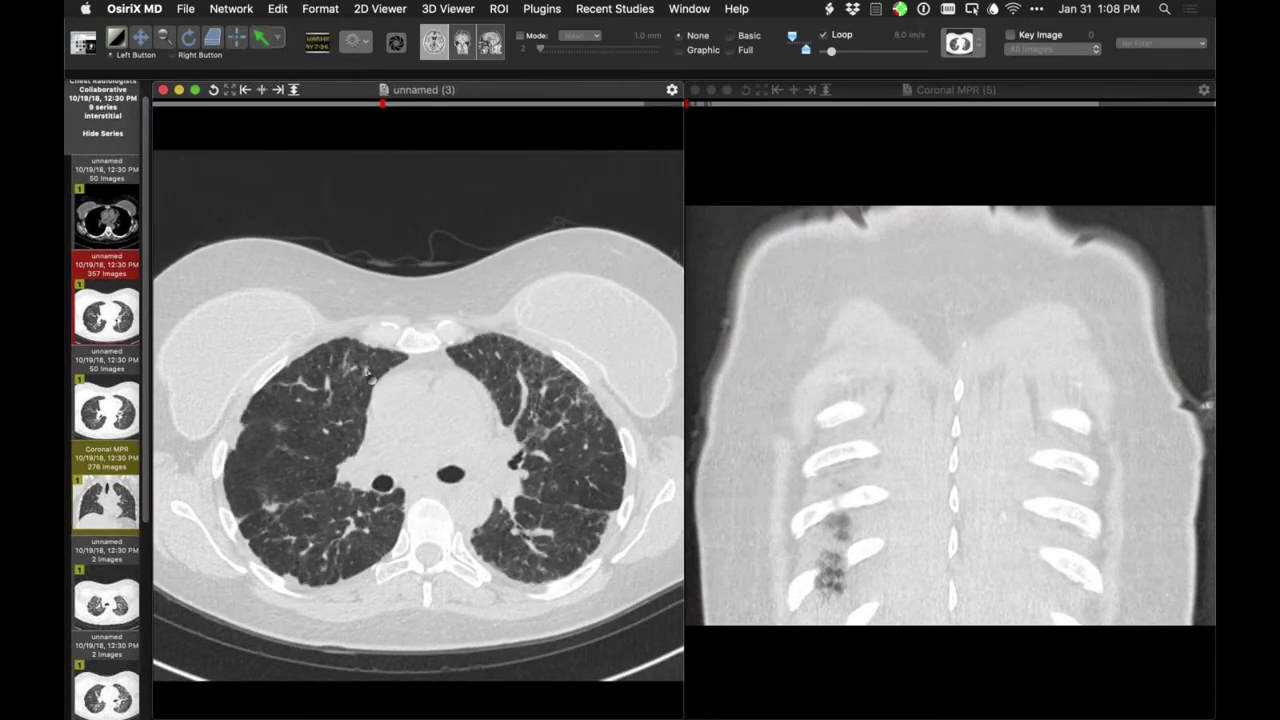
scroll(367, 373, "up", 5)
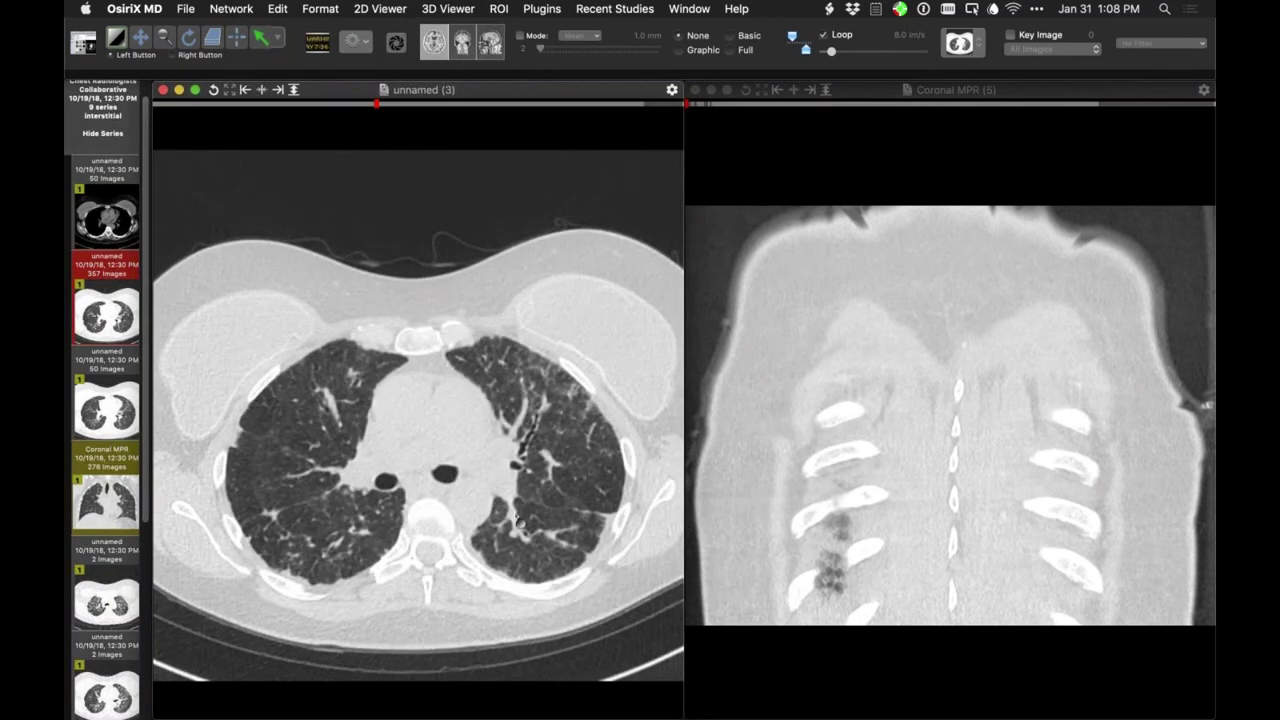
- Examine the axial lung slices from below the main bronchi through the heart level to the lung bases
scroll(517, 519, "down", 15)
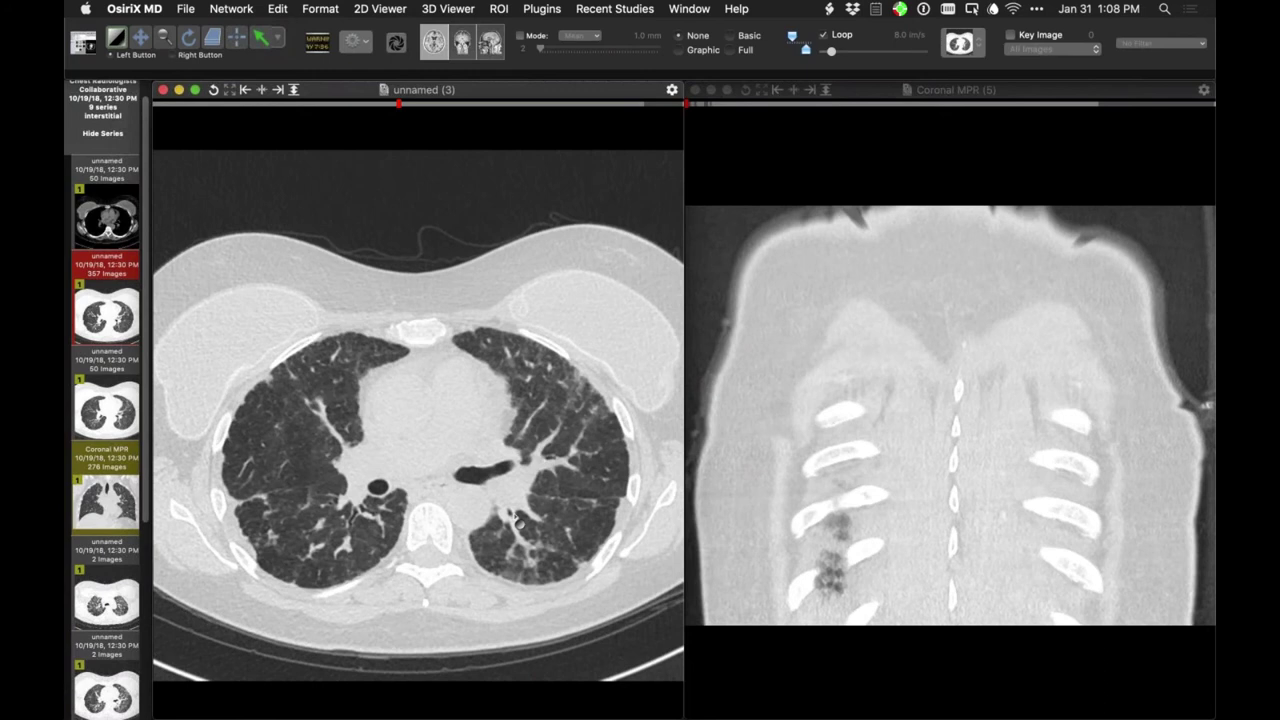
scroll(517, 519, "down", 4)
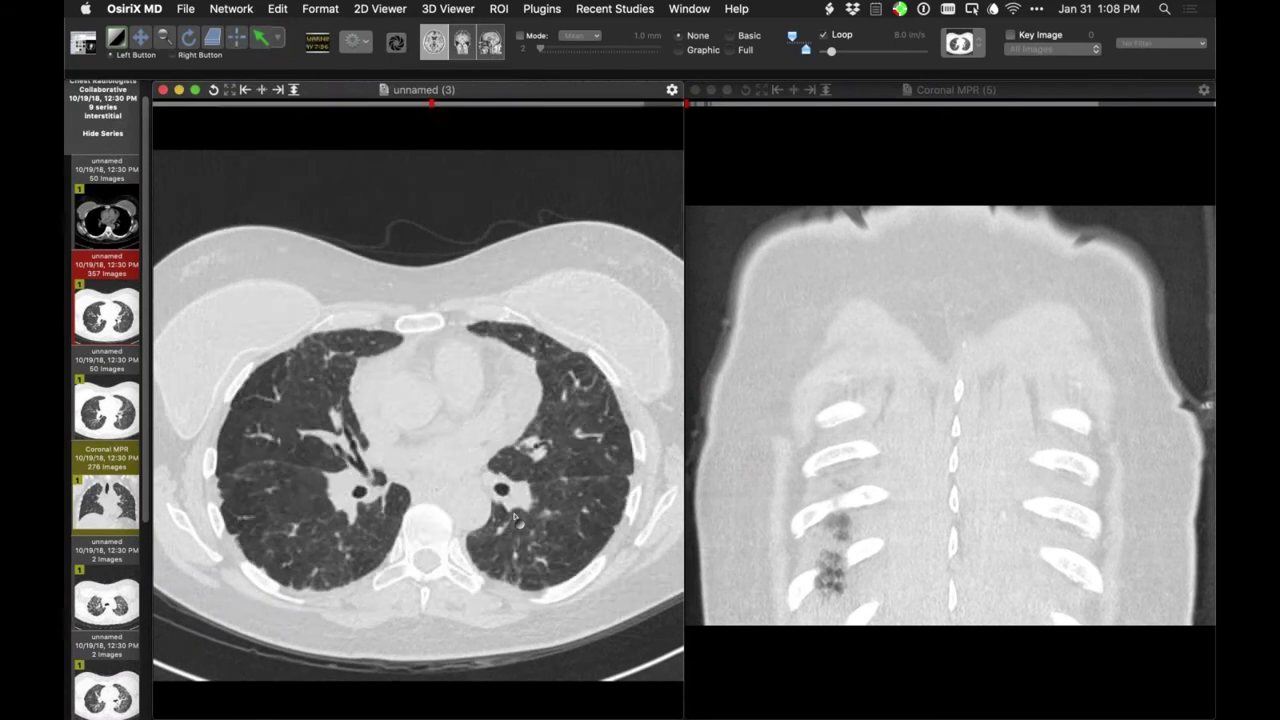
scroll(517, 519, "down", 12)
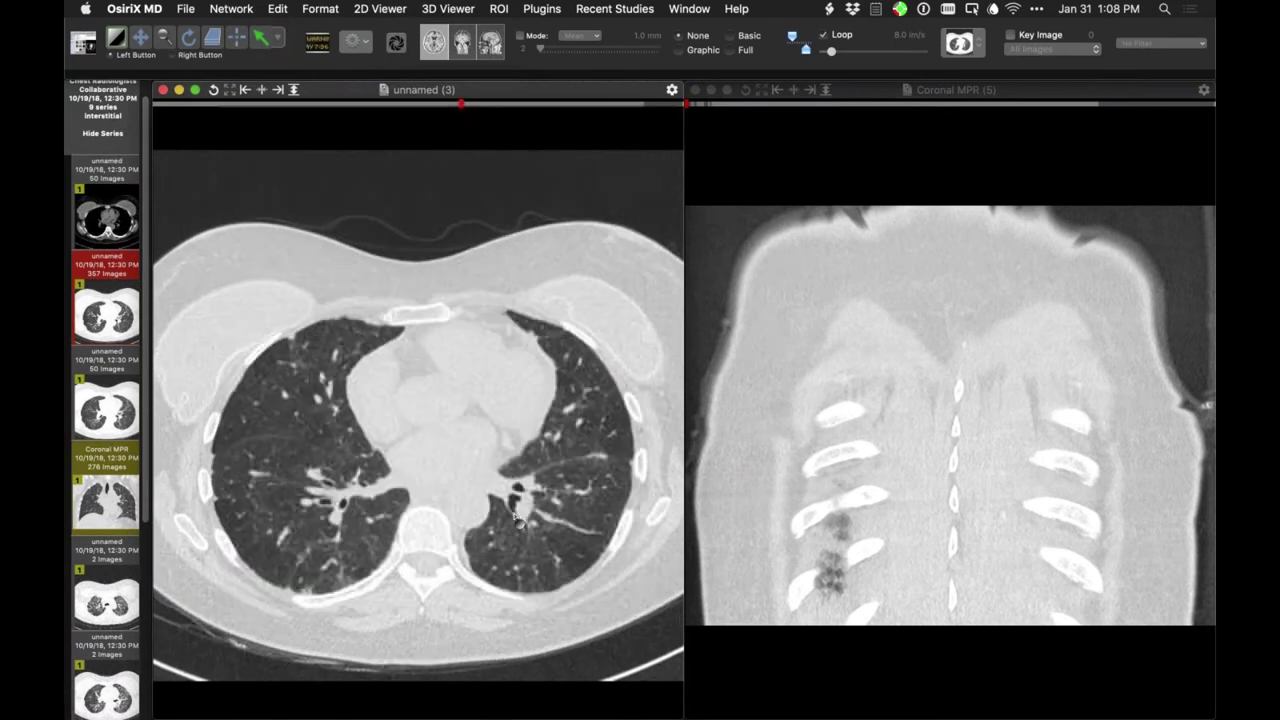
scroll(517, 519, "down", 18)
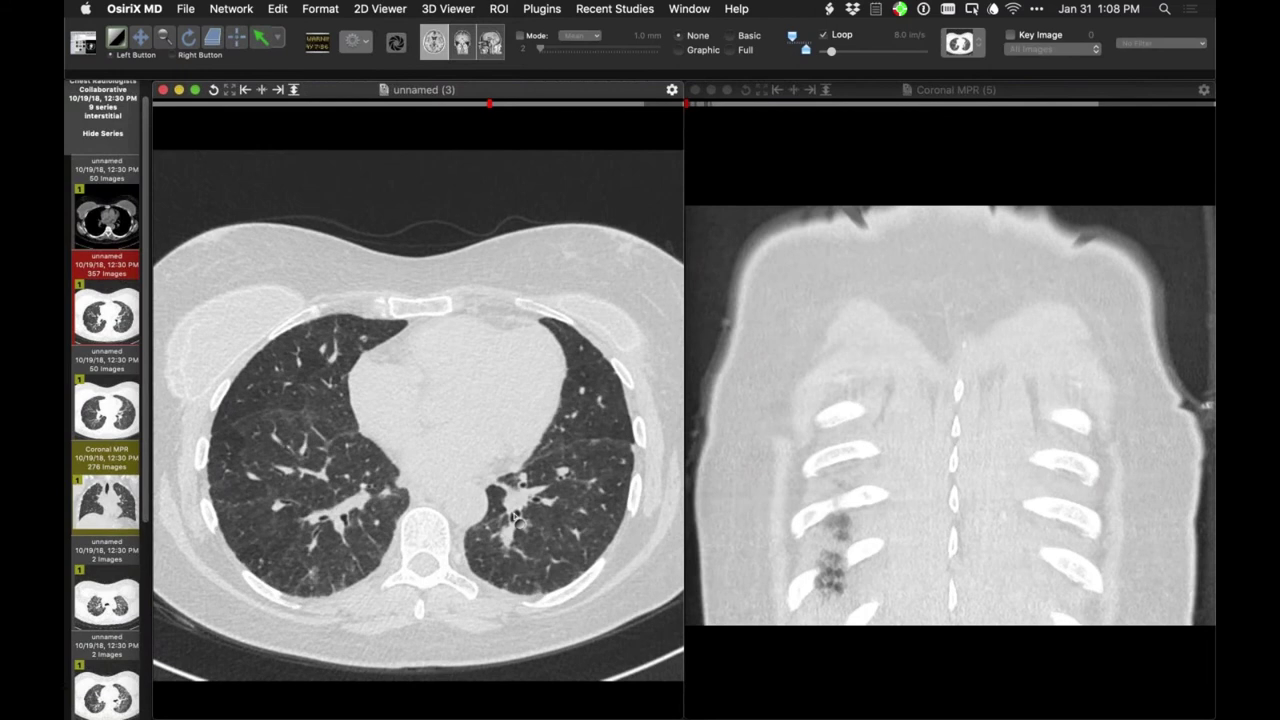
scroll(517, 519, "down", 14)
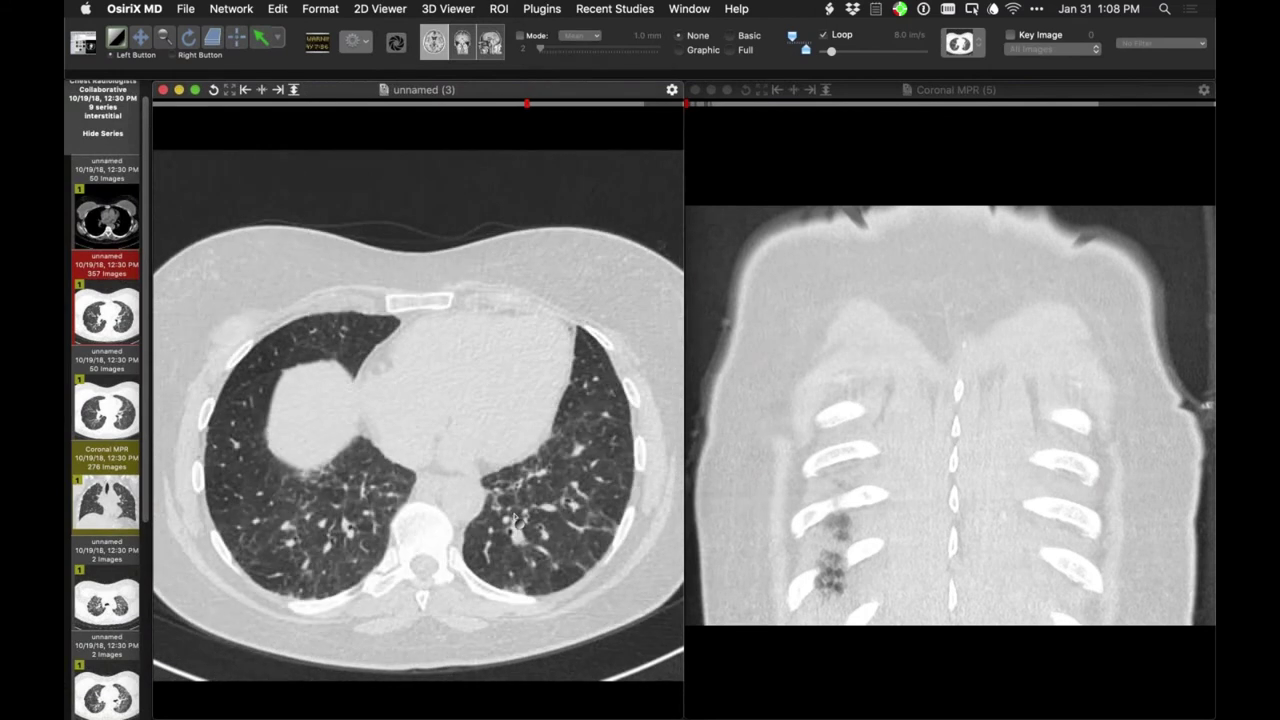
scroll(517, 519, "down", 9)
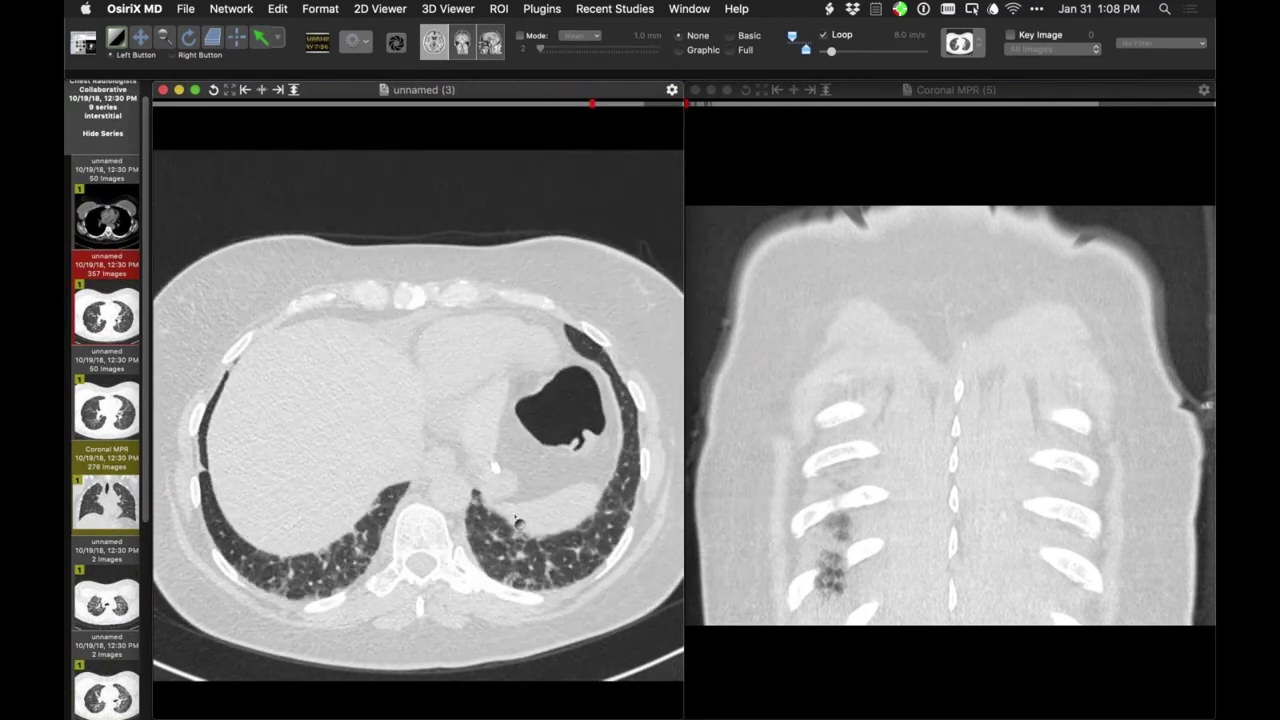
- Review the axial slices through the posterior lung bases back and forth around the stomach and liver level
scroll(517, 519, "up", 7)
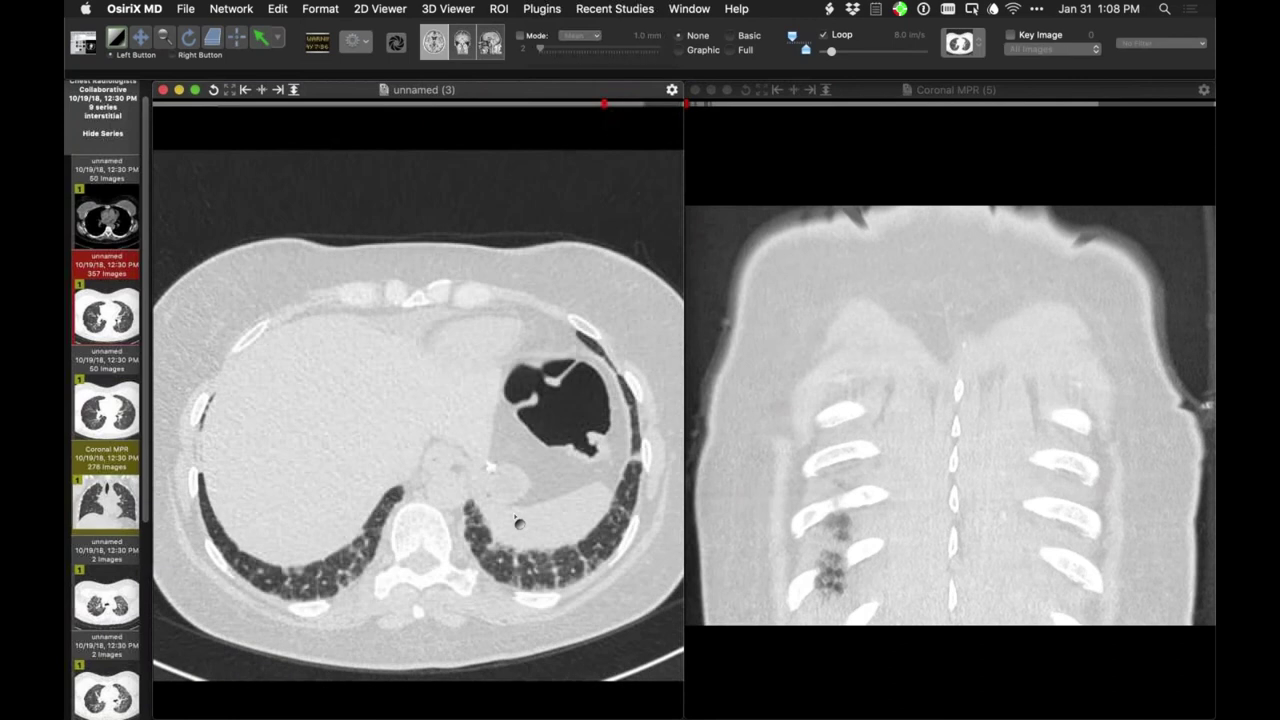
scroll(517, 519, "up", 1)
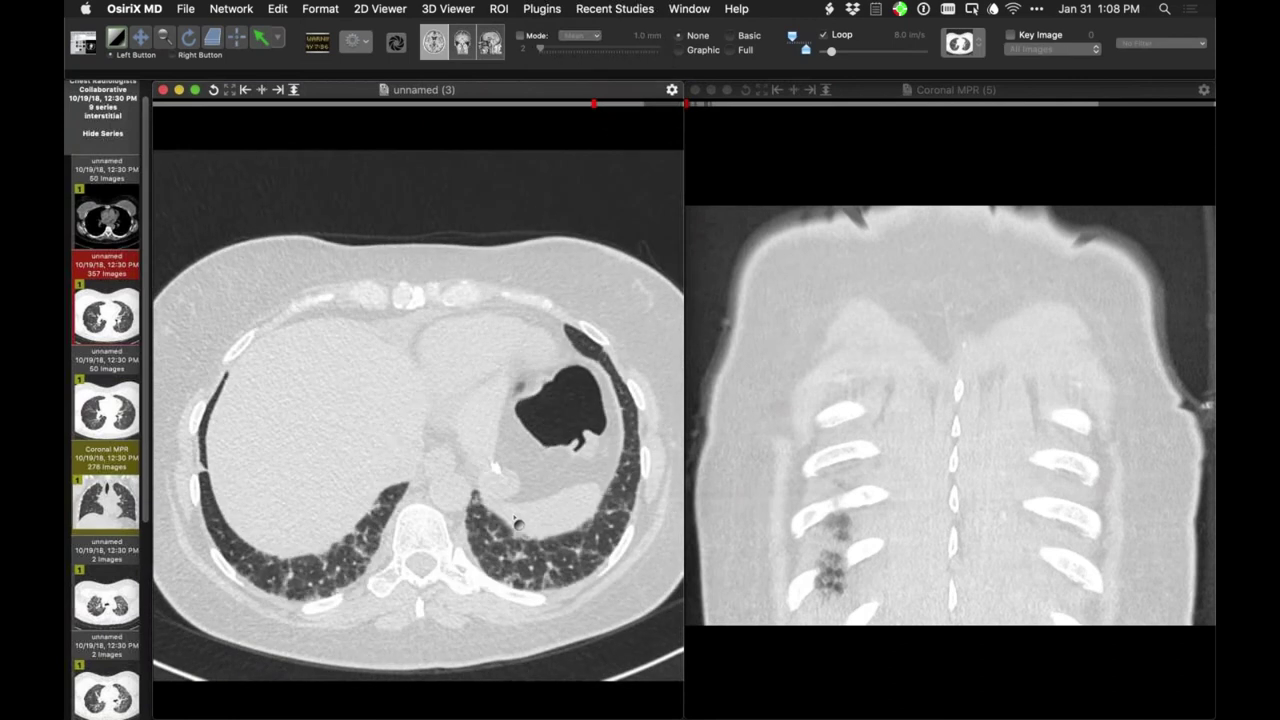
scroll(517, 519, "up", 1)
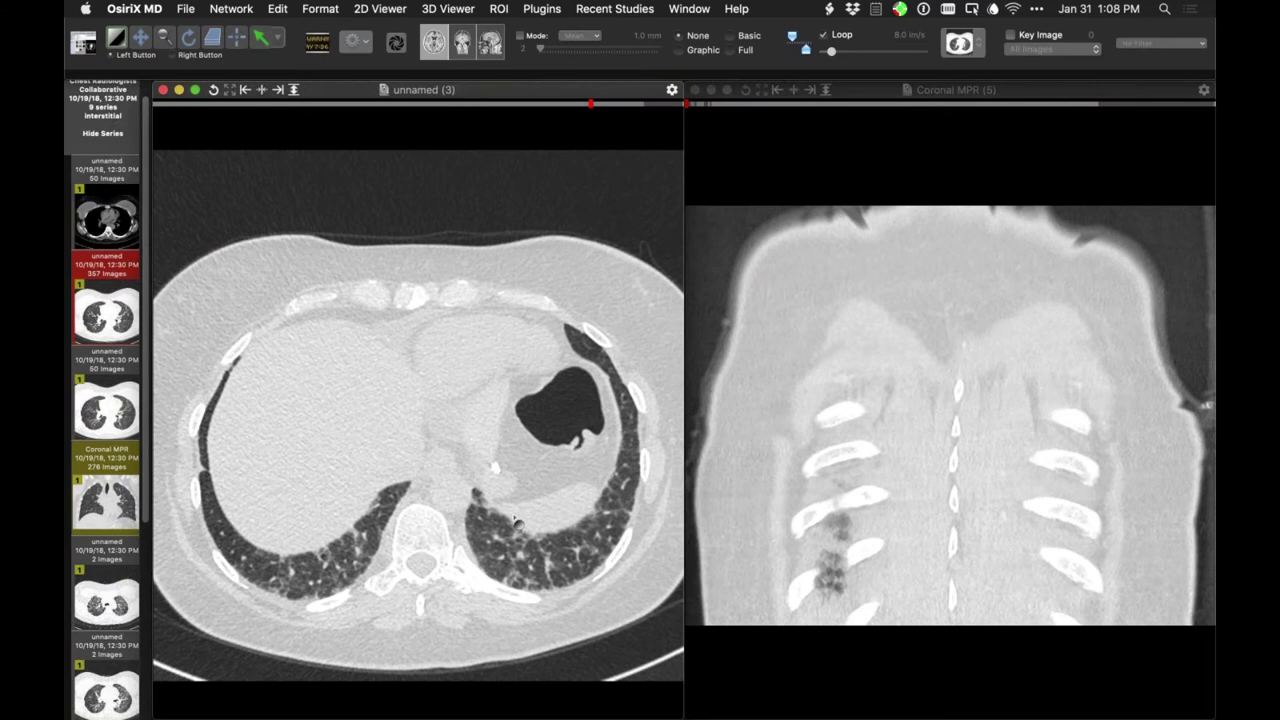
scroll(517, 519, "down", 15)
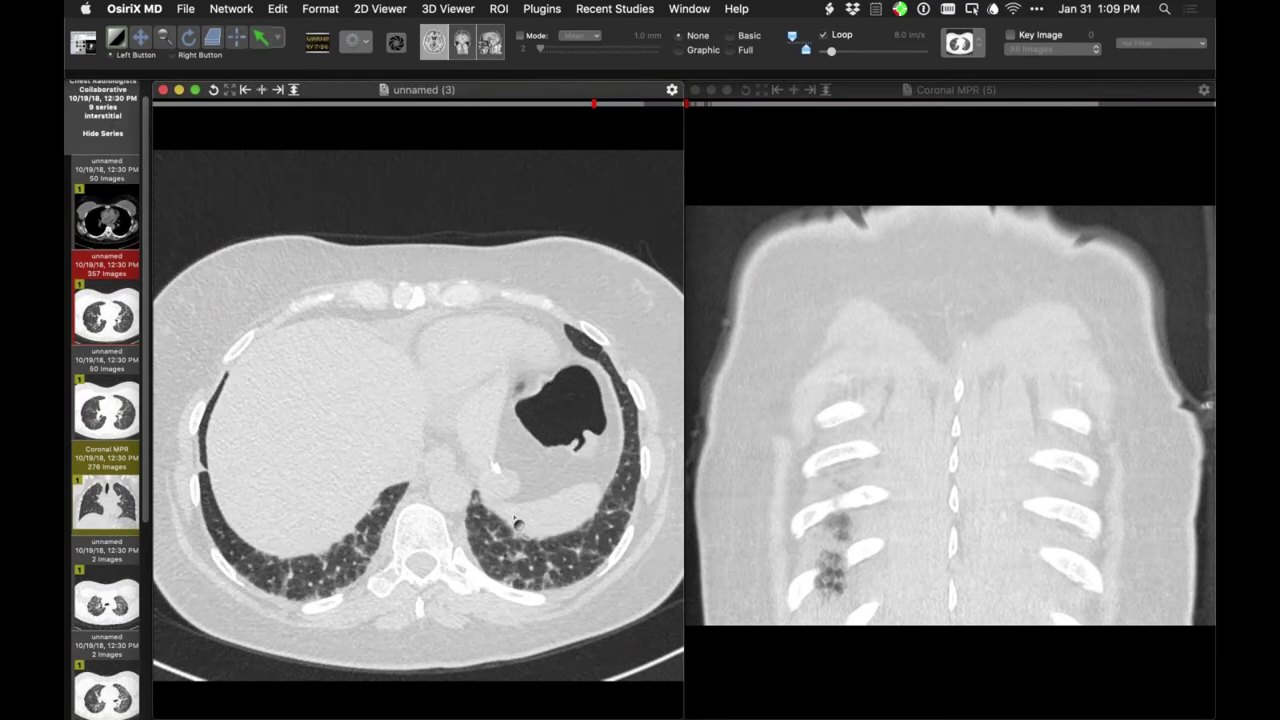
scroll(517, 519, "up", 6)
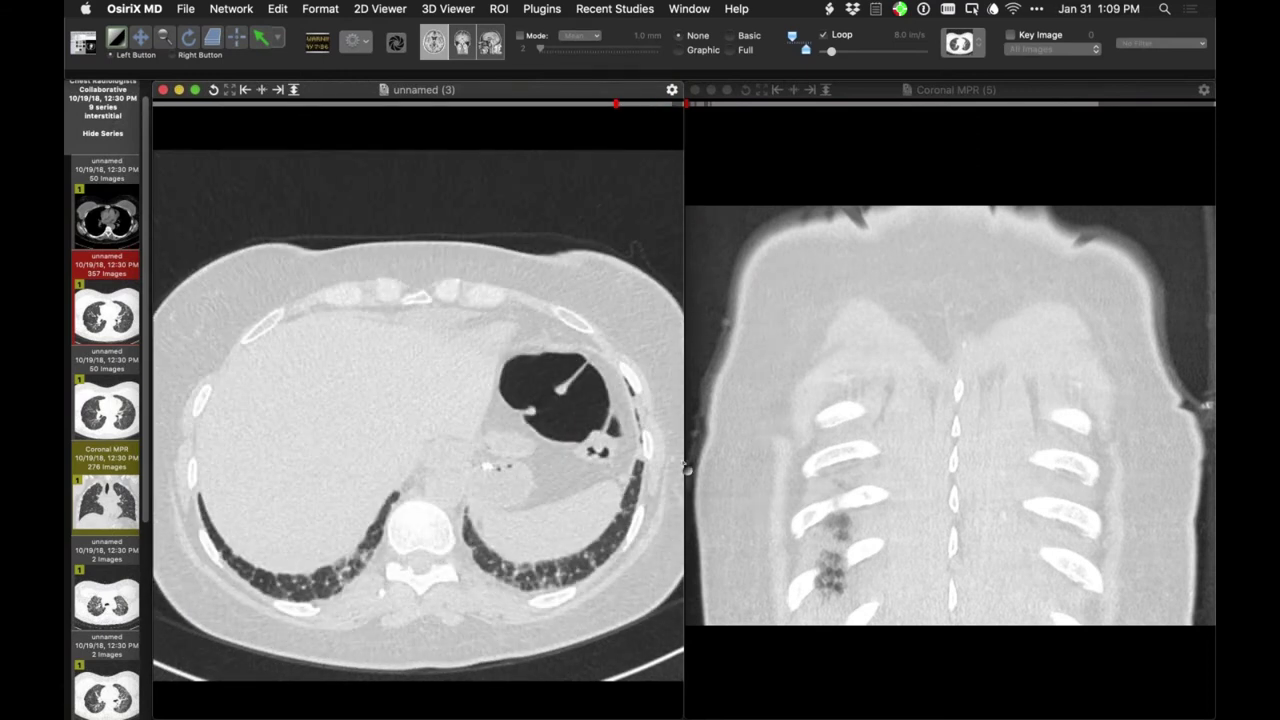
- Examine the Coronal MPR series from the spine forward to the trachea and back to the tracheal bifurcation
left_click(765, 490)
scroll(765, 490, "down", 20)
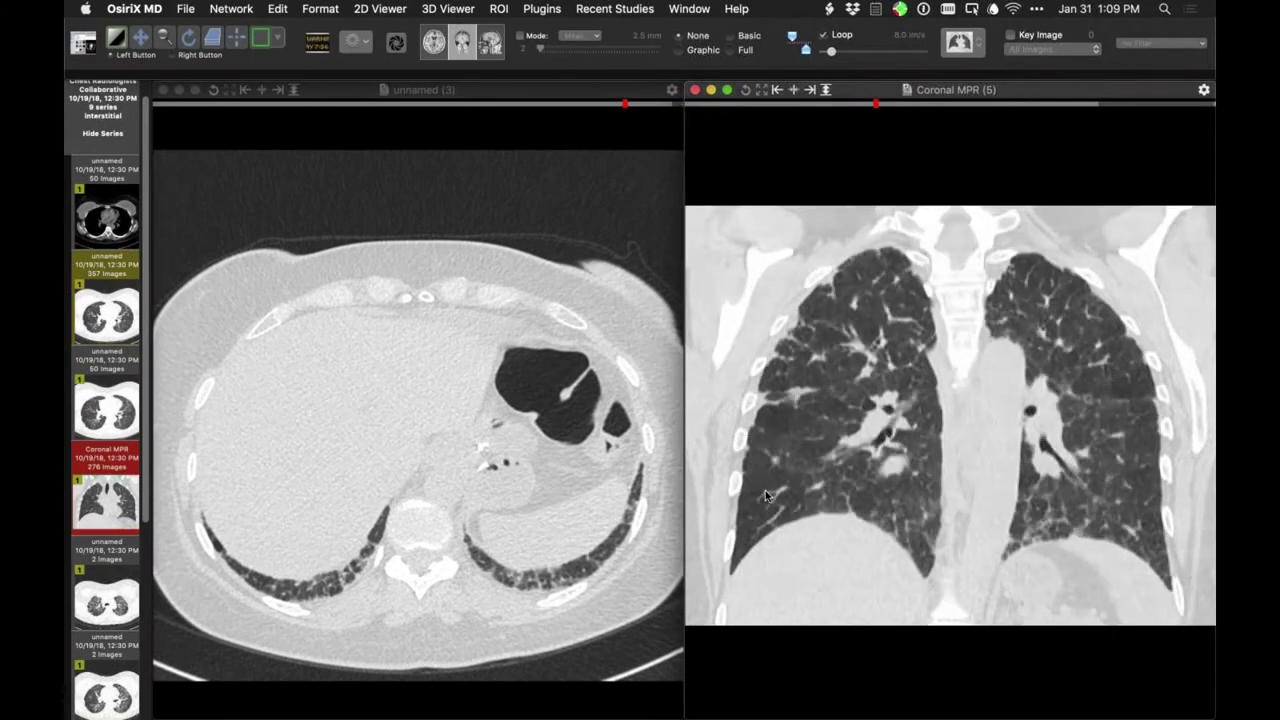
scroll(764, 492, "up", 10)
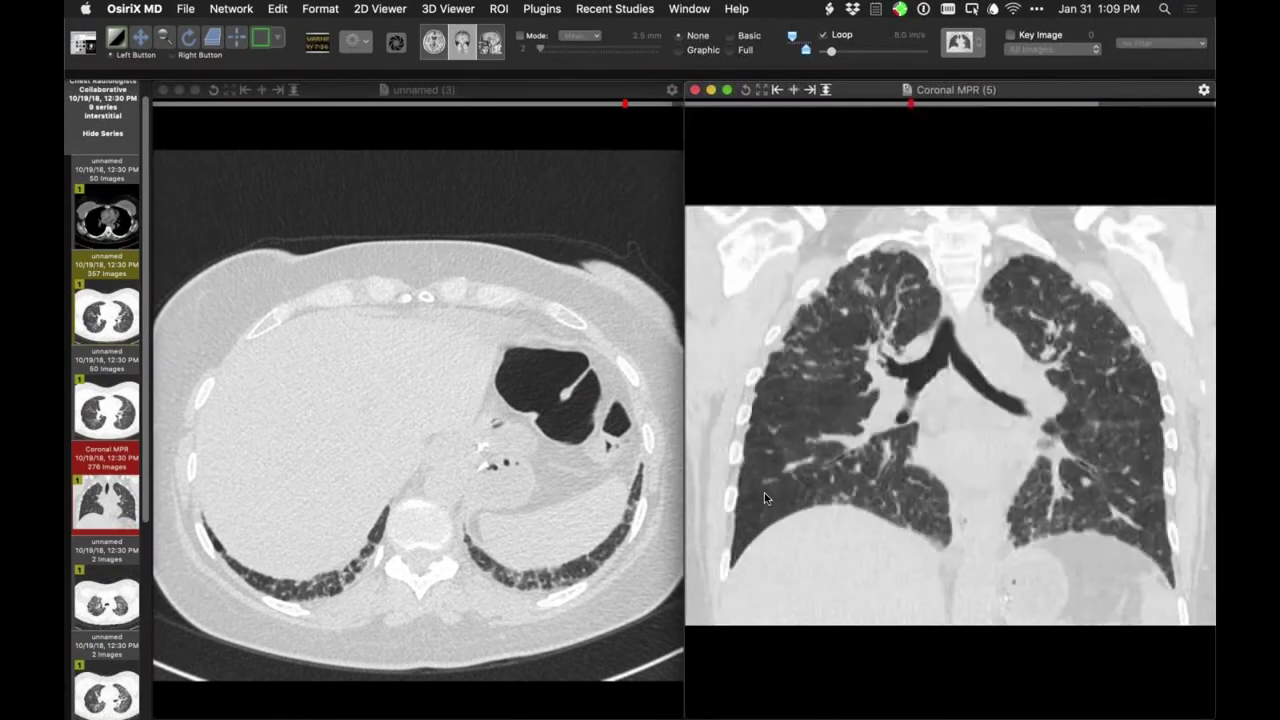
scroll(764, 494, "up", 20)
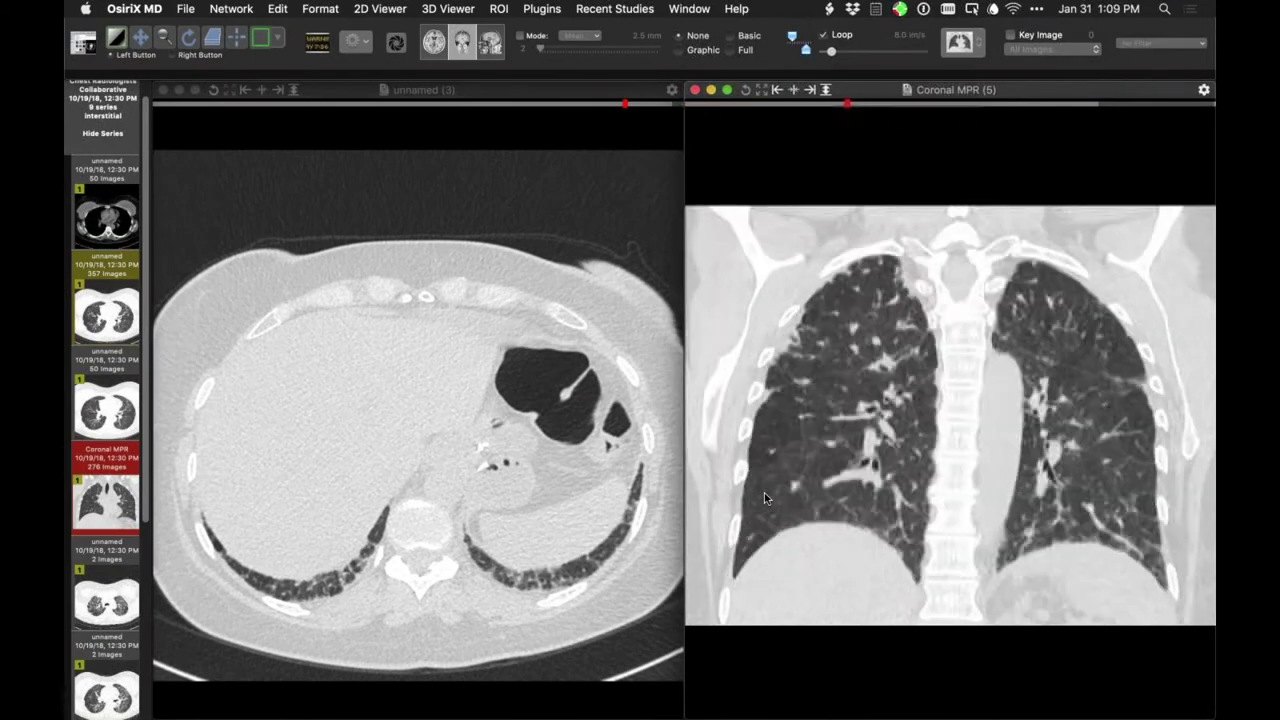
scroll(765, 492, "down", 15)
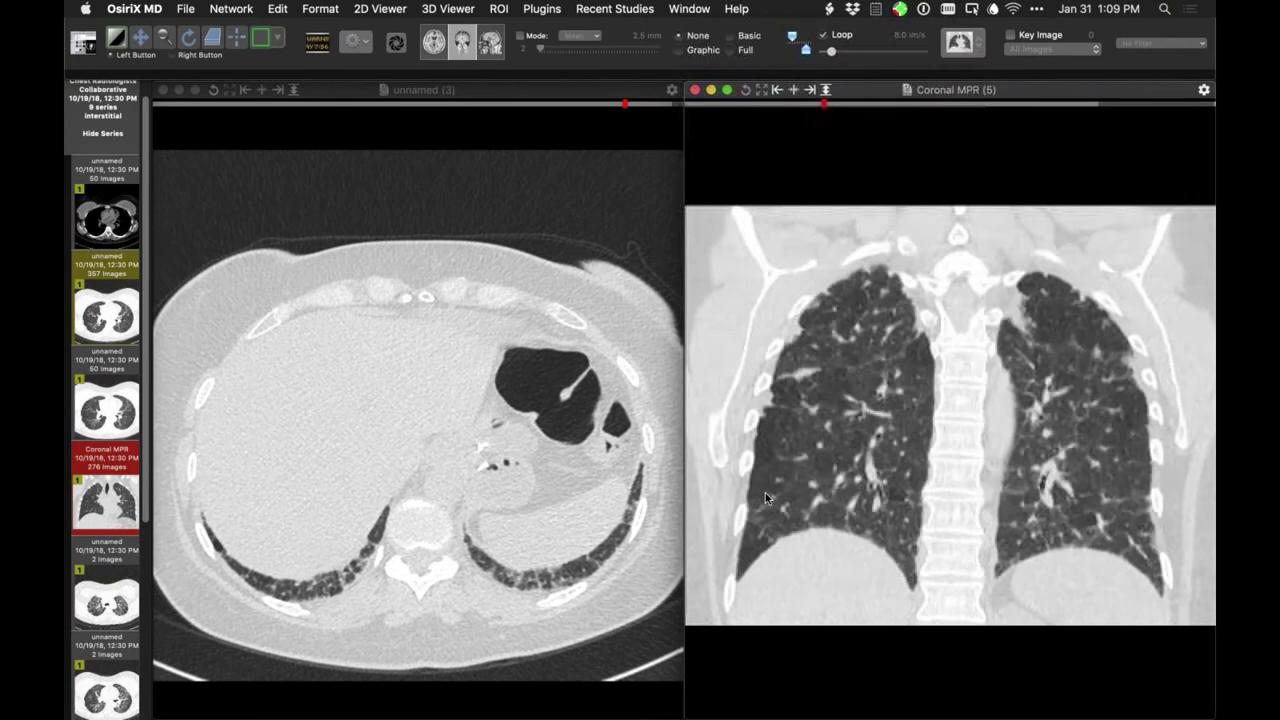
scroll(765, 492, "down", 15)
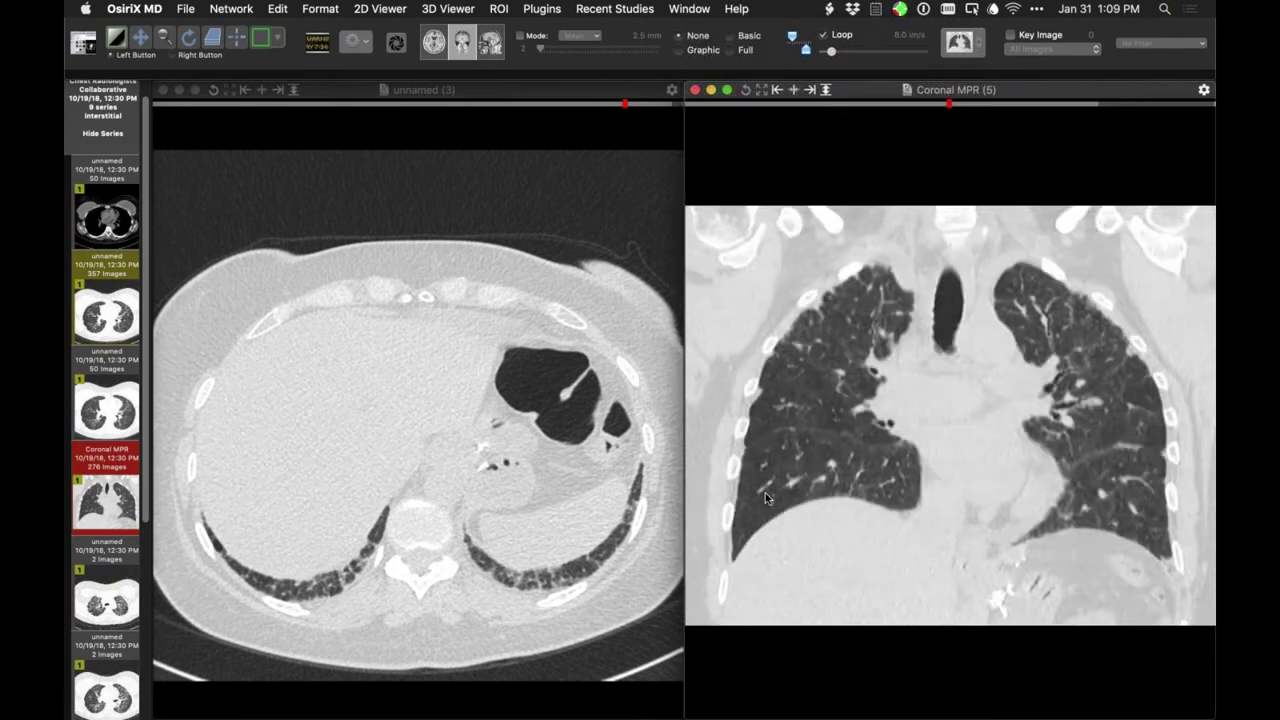
scroll(765, 492, "down", 1)
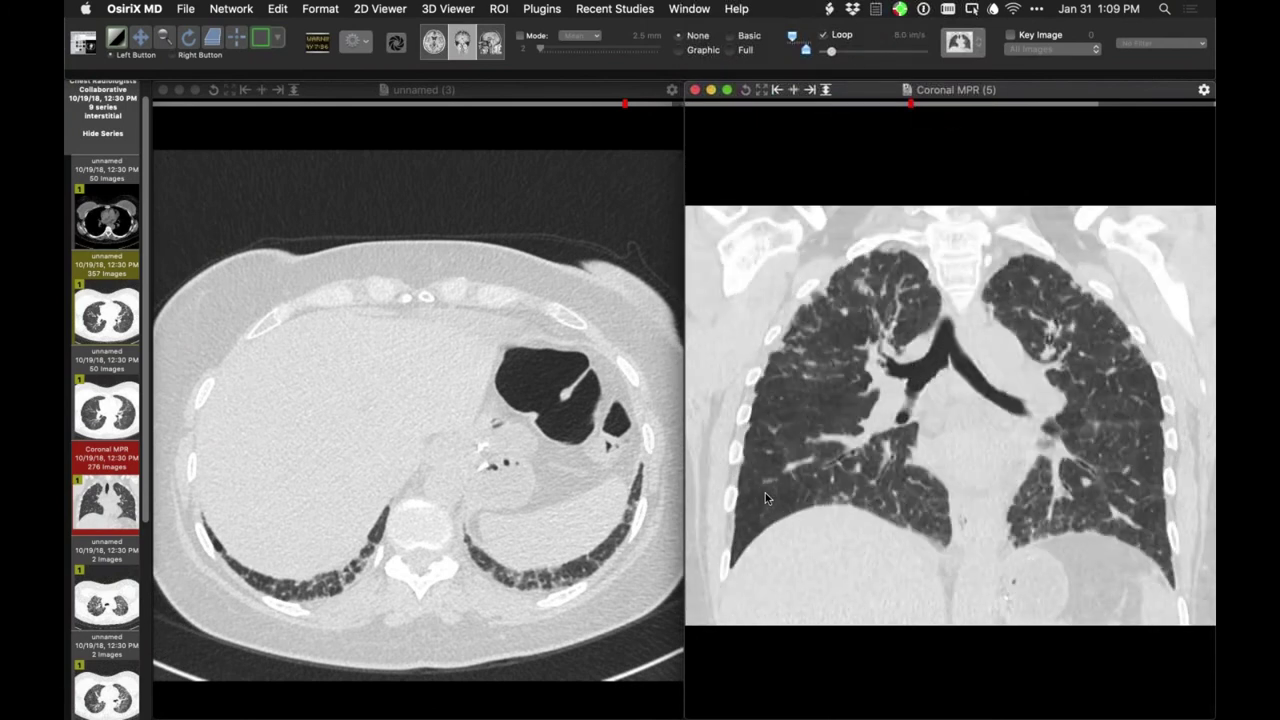
- Compare the axial slice through the lung bases with the coronal slices around the tracheal bifurcation
left_click(642, 480)
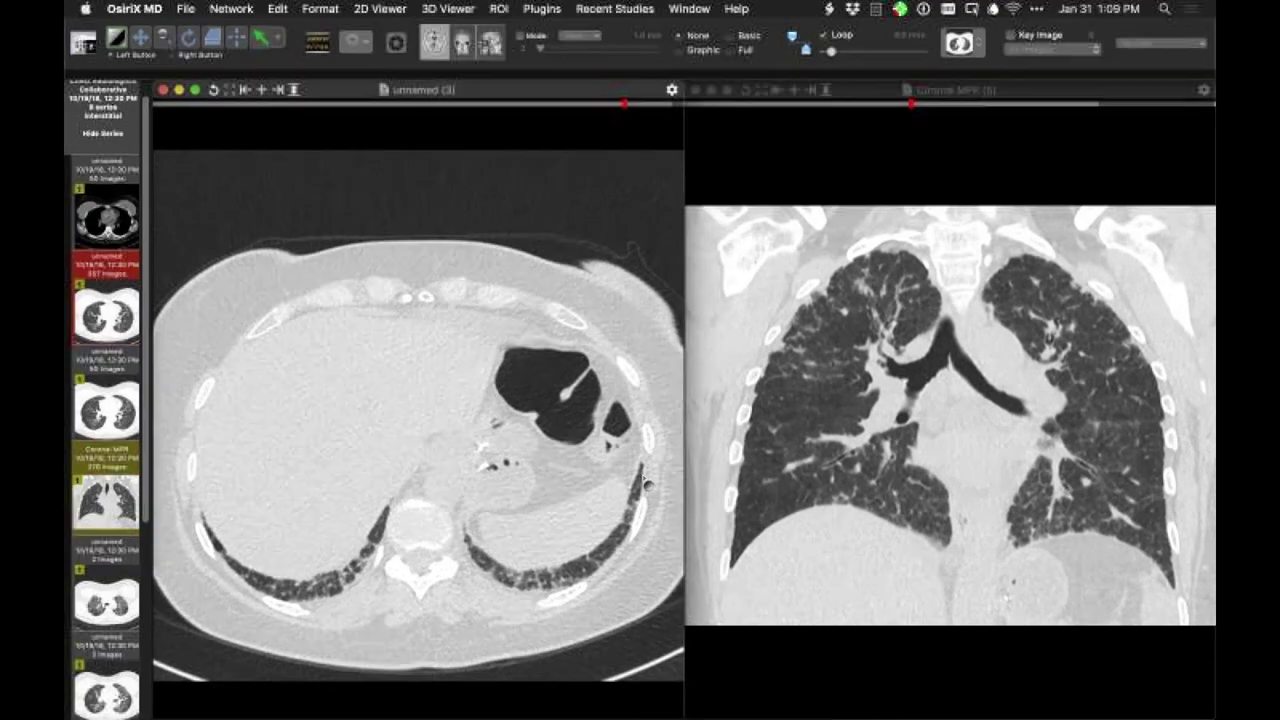
scroll(642, 480, "up", 1)
left_click(687, 497)
scroll(727, 507, "up", 6)
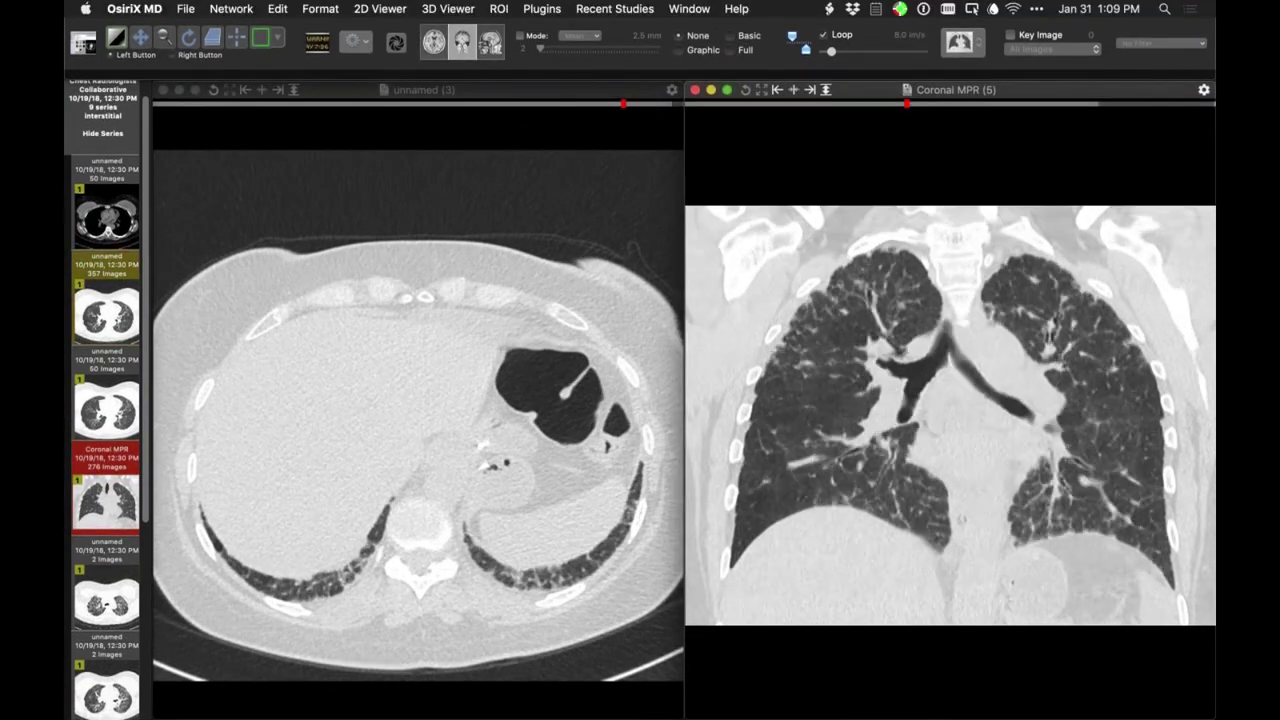
scroll(727, 508, "up", 1)
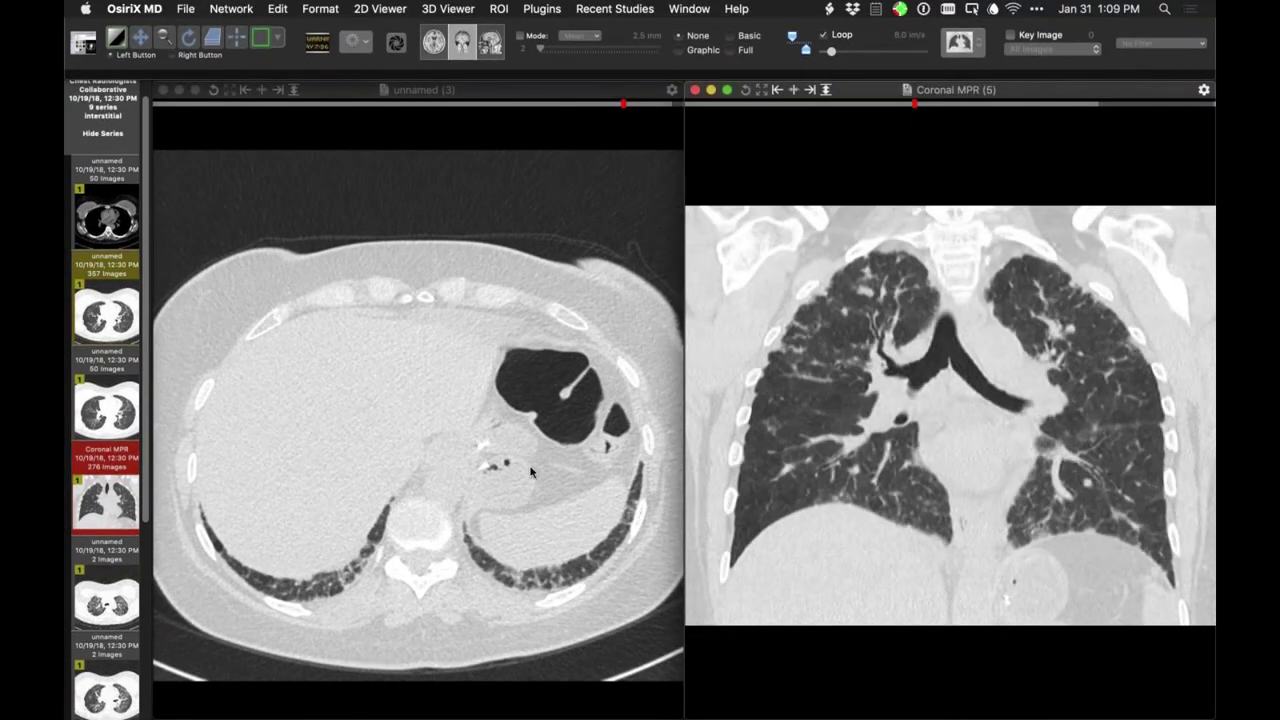
scroll(110, 505, "down", 3)
scroll(110, 505, "up", 3)
scroll(110, 560, "down", 3)
- Open the case's report PDF and read the history, pathology report and pathologist consultation
left_click_drag(126, 676, 343, 389)
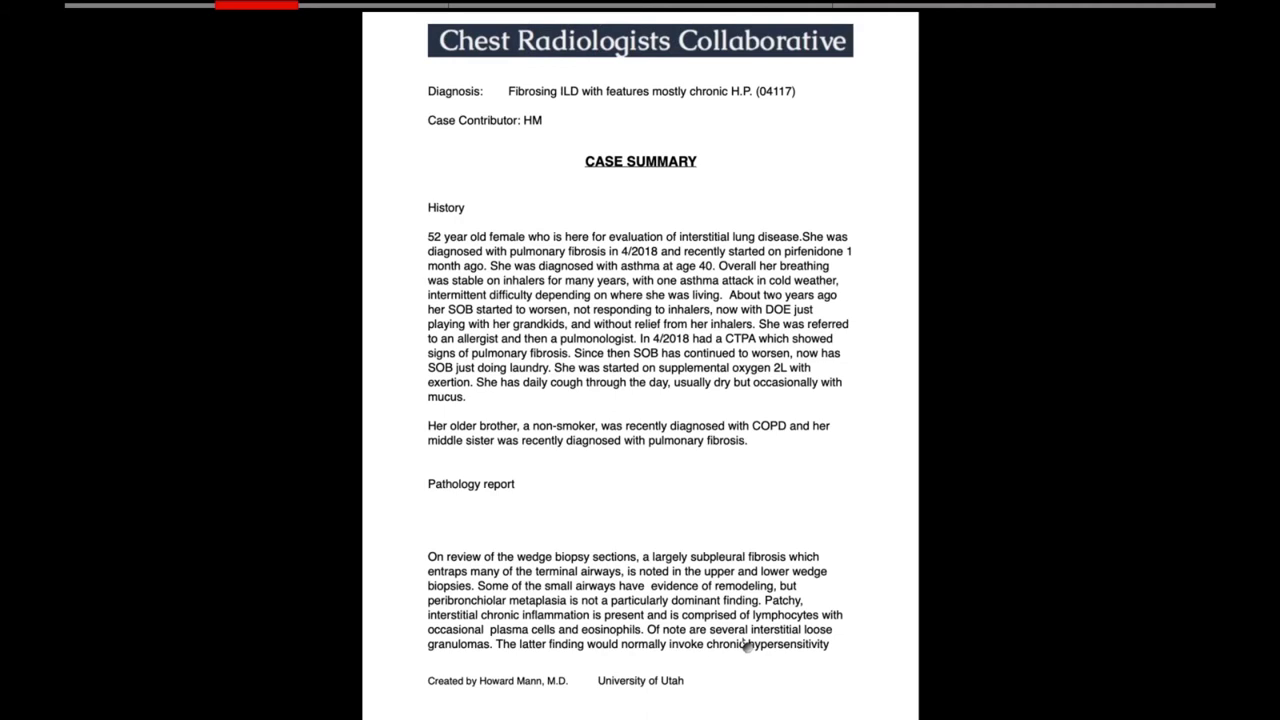
left_click_drag(746, 645, 747, 647)
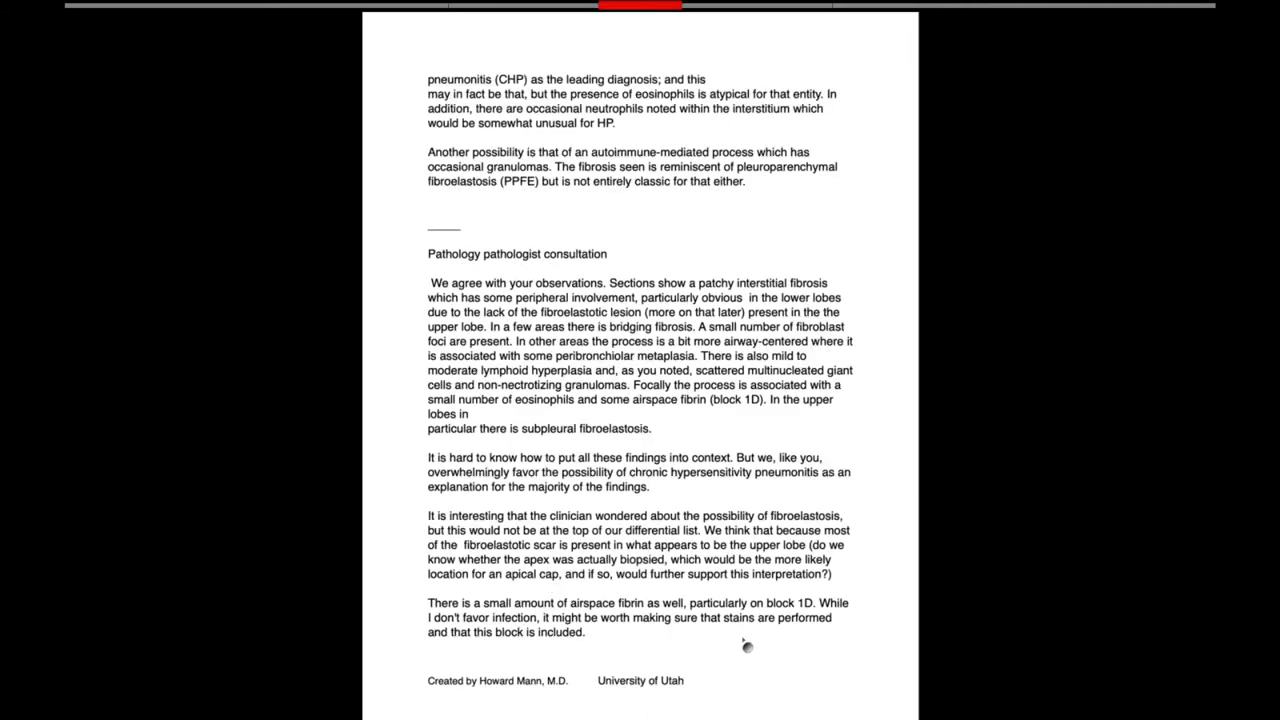
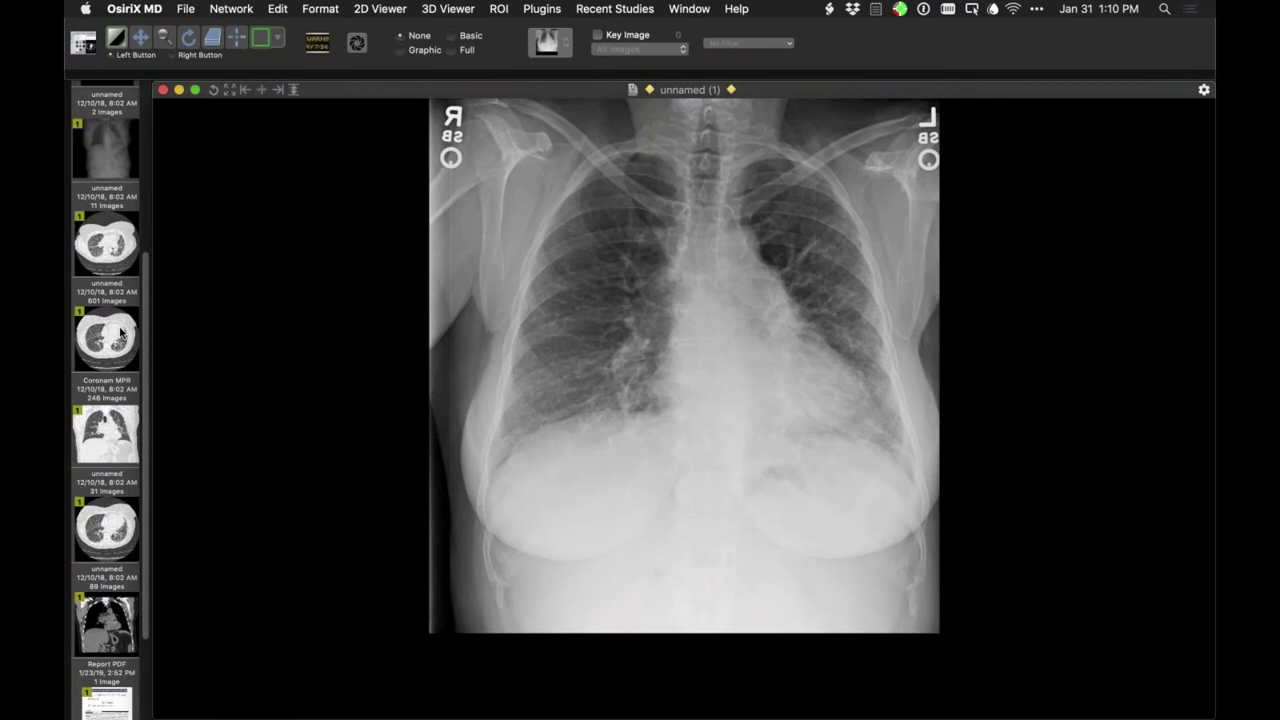
- Open the 601-image axial chest CT series and examine its slices from the shoulders down to the lung apex
left_click_drag(123, 331, 578, 360)
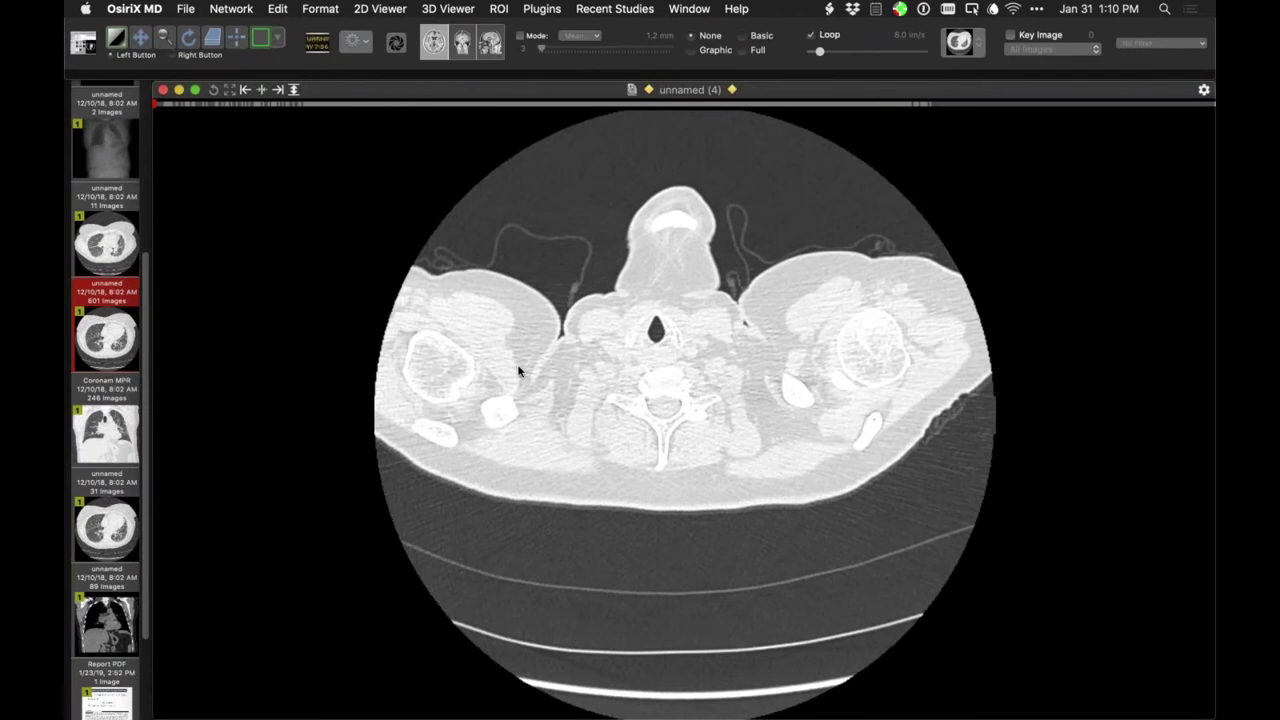
scroll(519, 371, "down", 1)
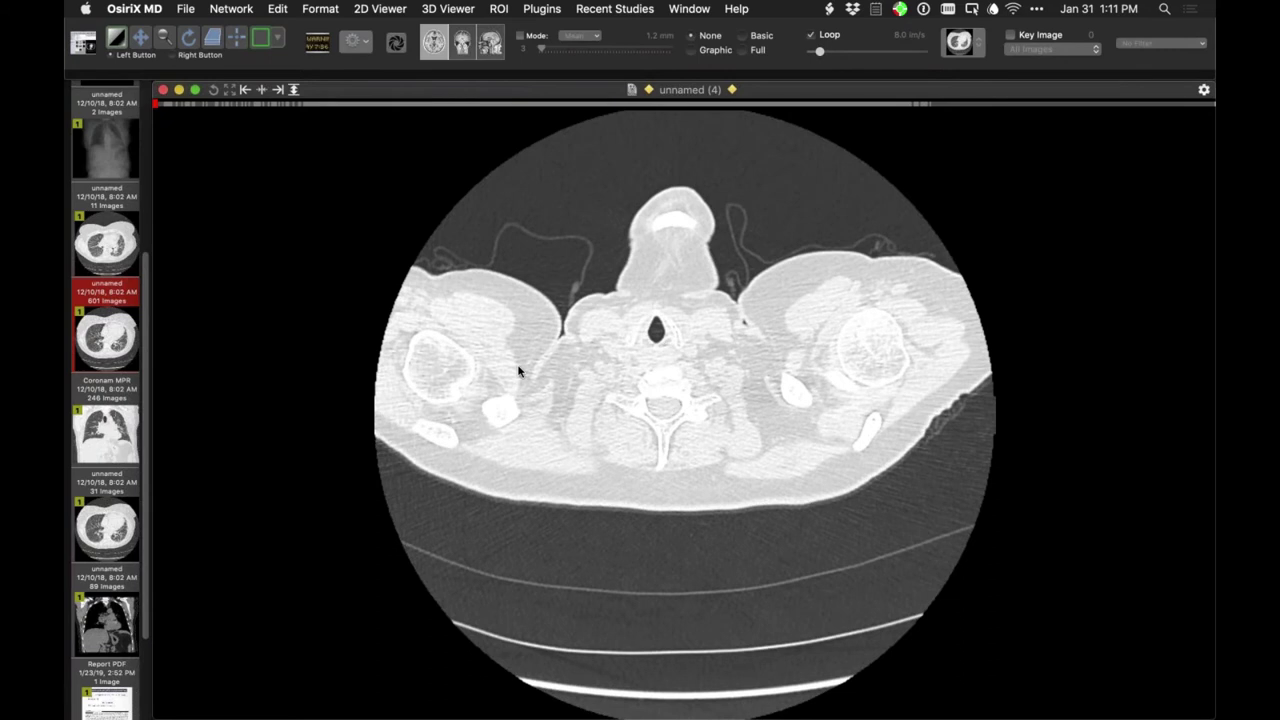
scroll(518, 371, "down", 4)
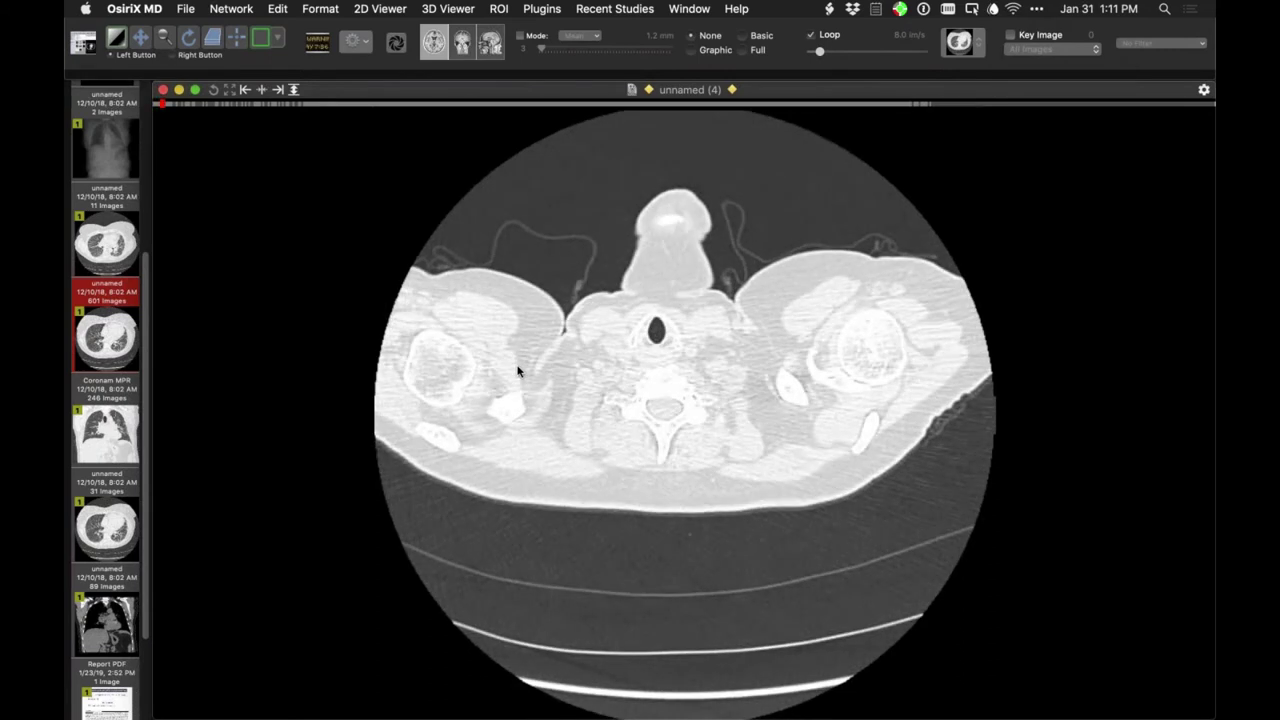
scroll(518, 371, "down", 15)
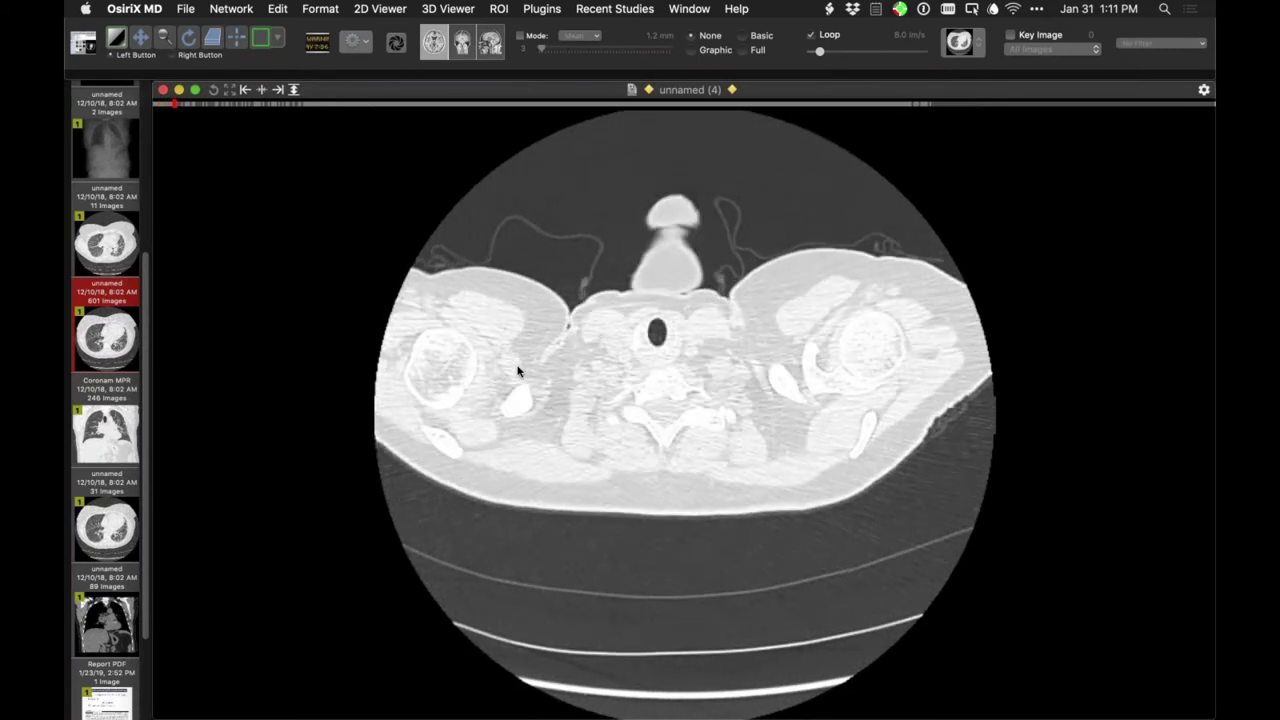
scroll(518, 371, "down", 8)
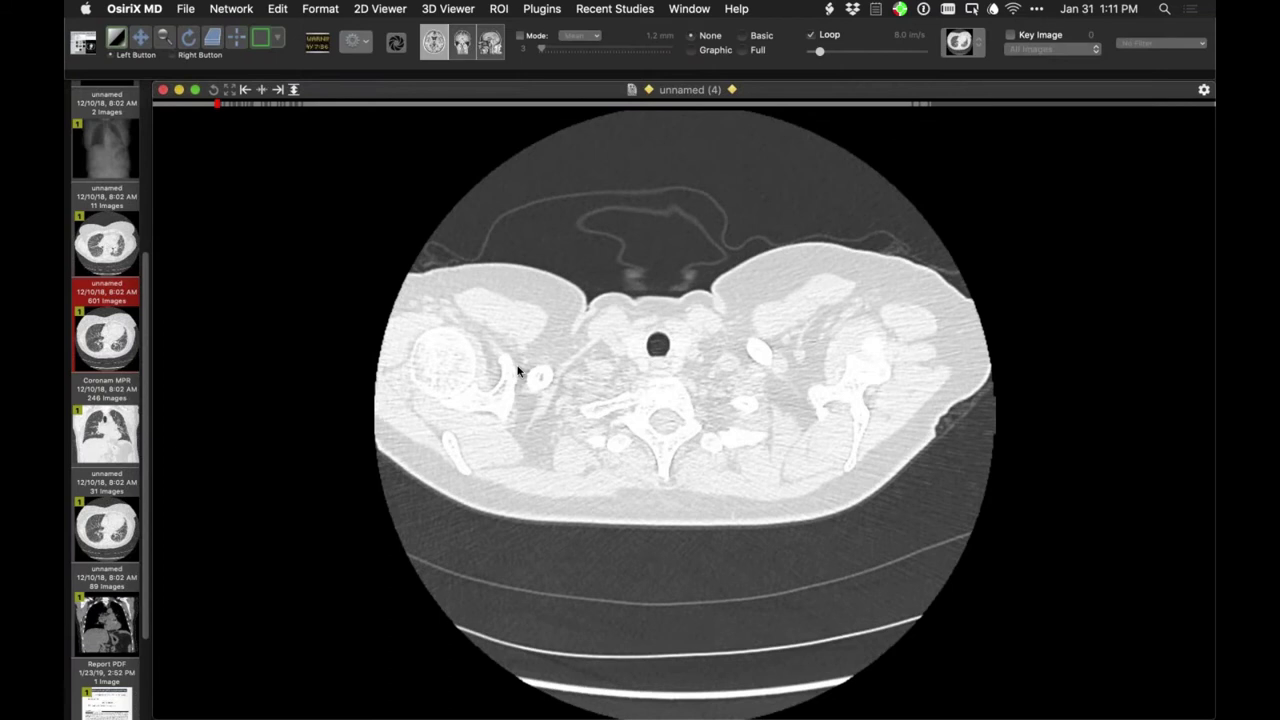
scroll(518, 371, "down", 1)
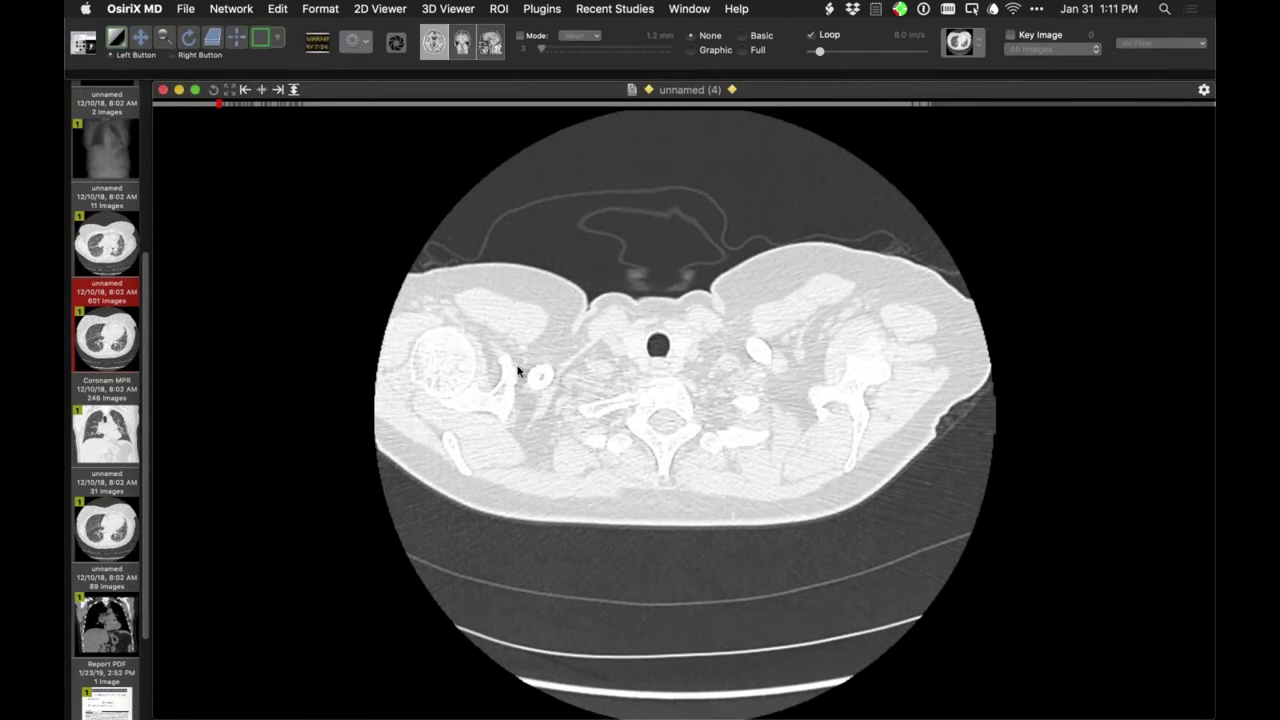
scroll(518, 371, "down", 3)
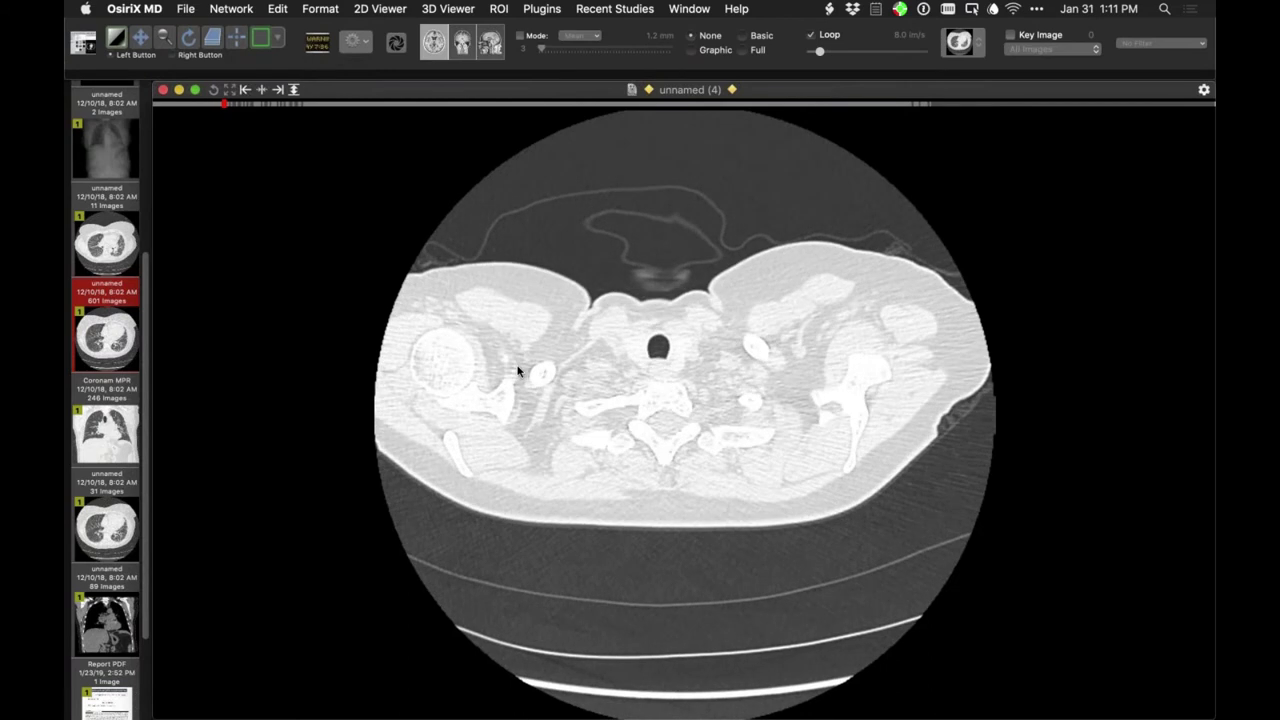
scroll(518, 371, "down", 6)
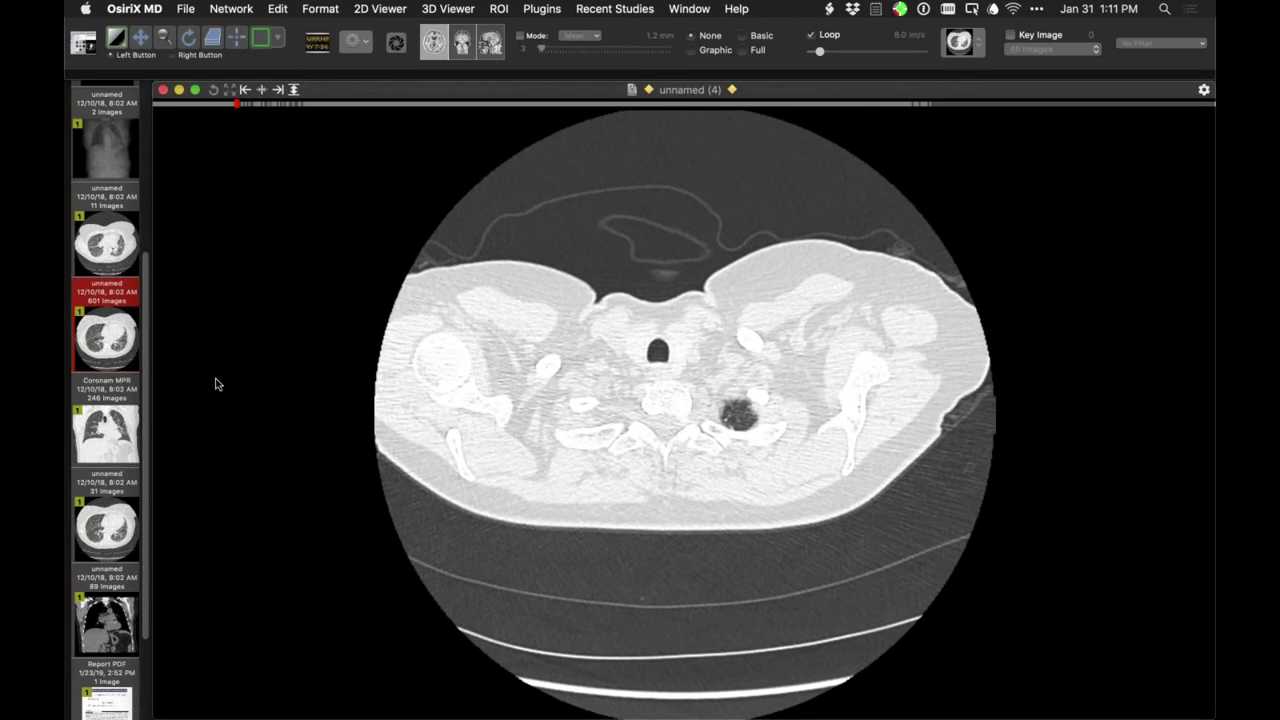
- Display the Coronal MPR series beside the axial series and review the axial slices from the apex down to the lung bases
double_click(110, 425)
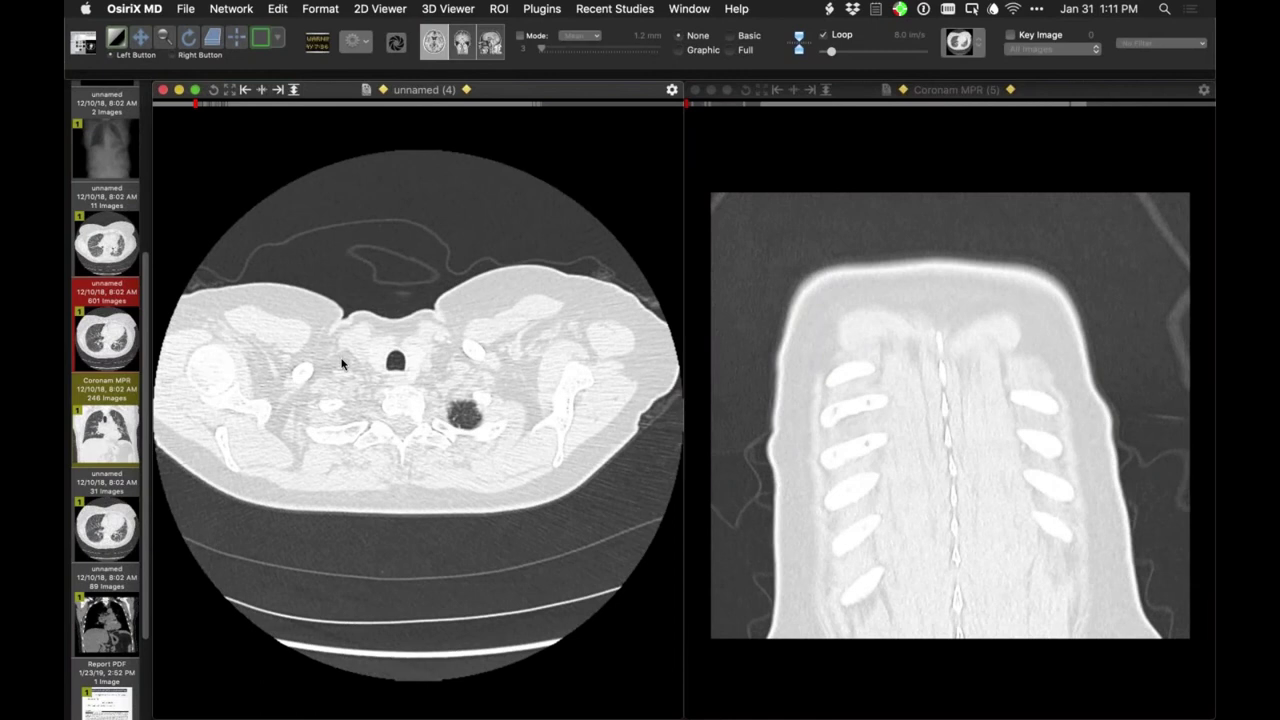
scroll(341, 365, "down", 10)
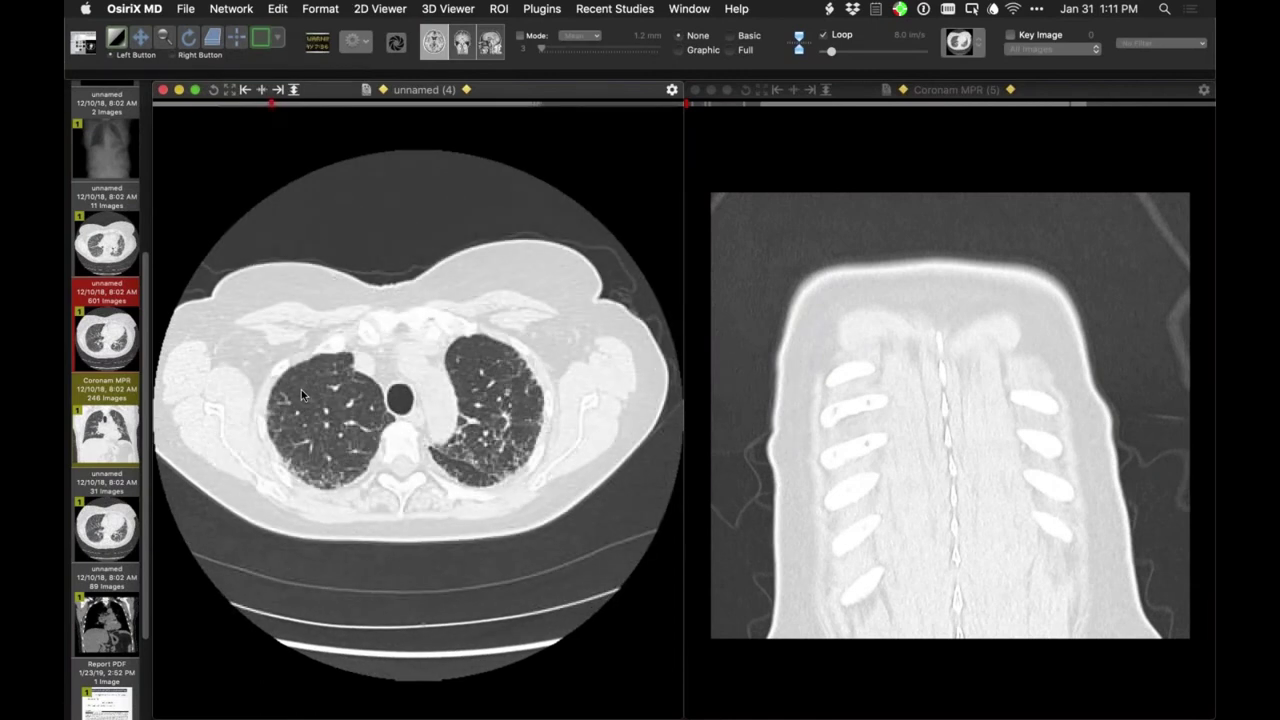
scroll(301, 391, "down", 10)
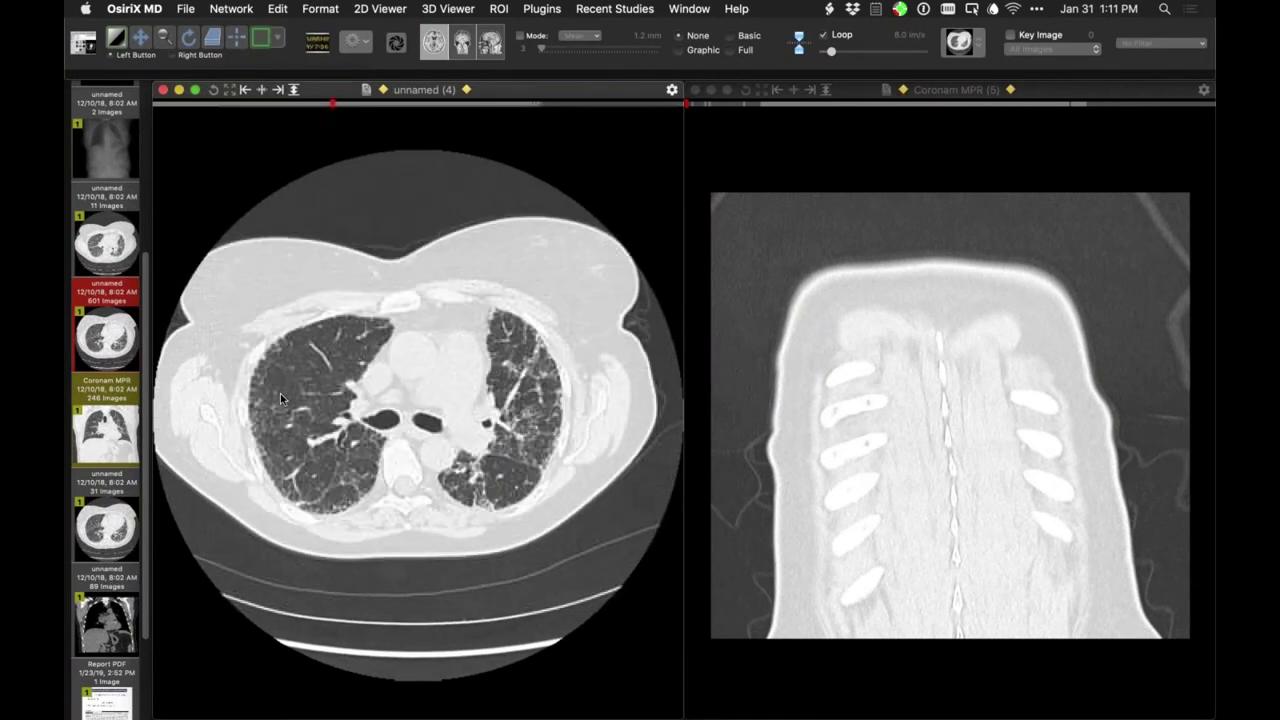
scroll(269, 369, "down", 8)
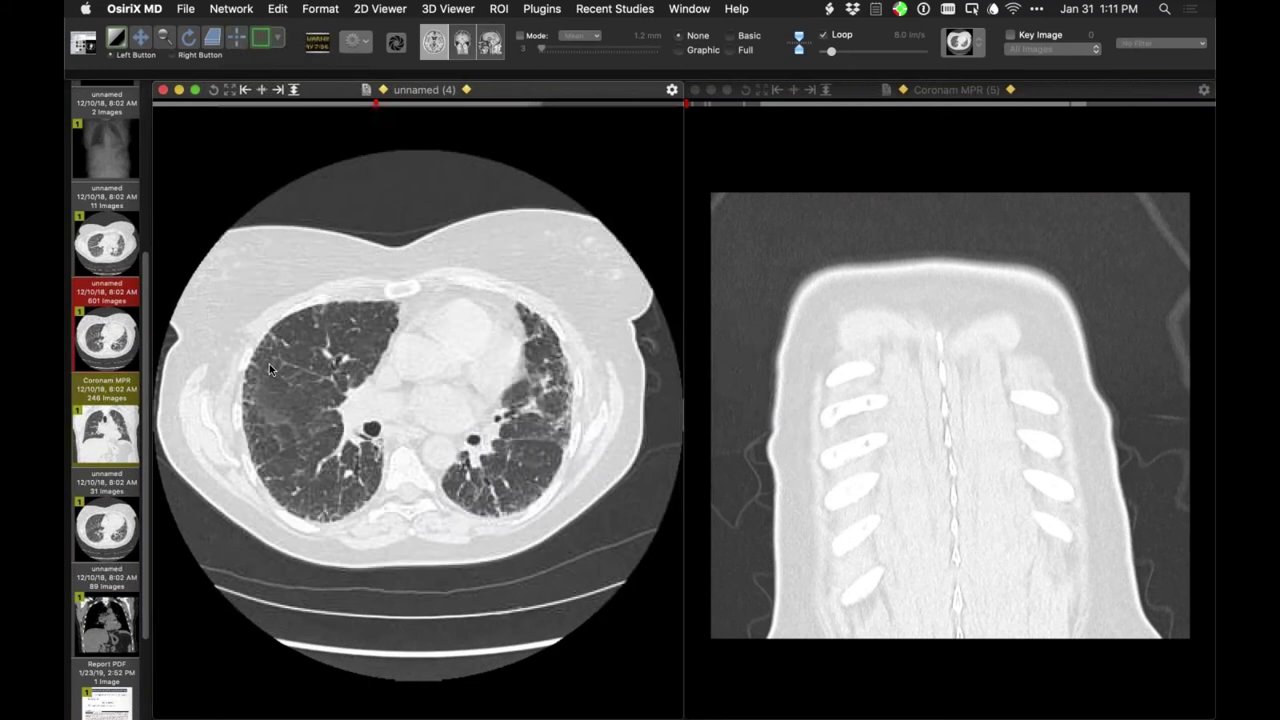
scroll(269, 369, "down", 10)
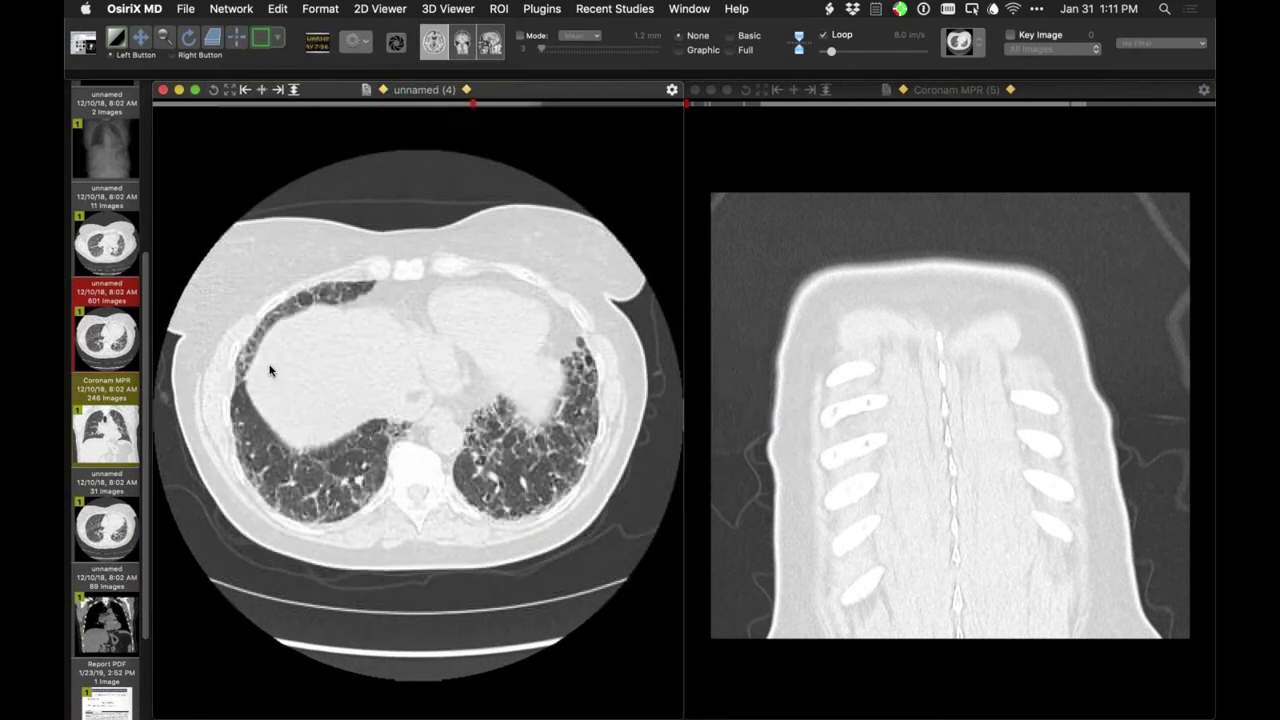
- Return to the axial slices at the main bronchi and review them down through the lung bases to the upper abdomen
scroll(269, 369, "up", 10)
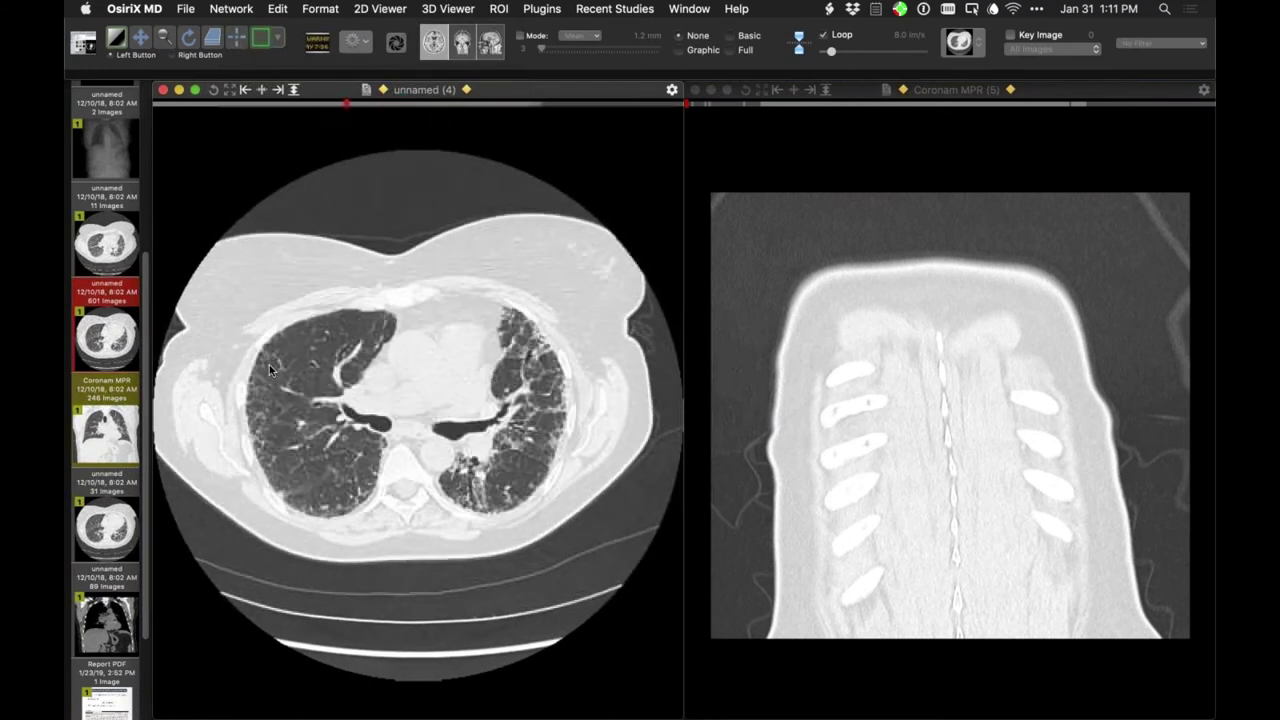
scroll(269, 369, "down", 6)
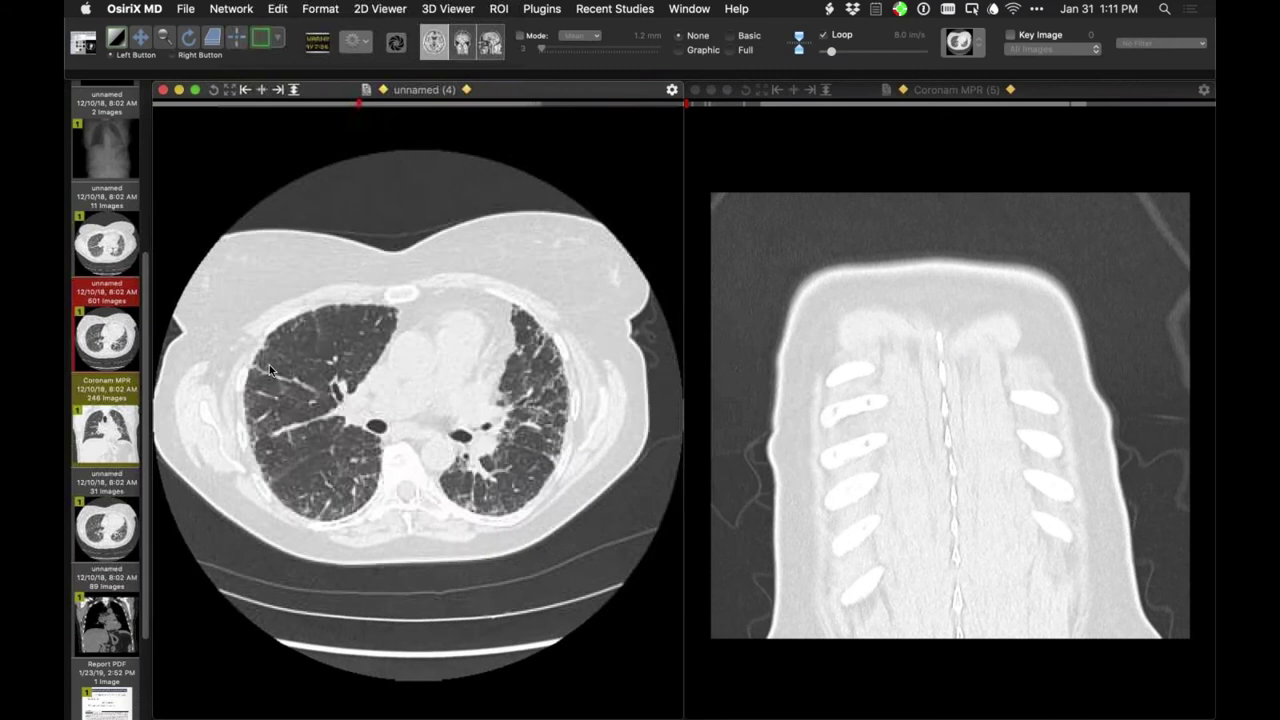
scroll(269, 369, "down", 8)
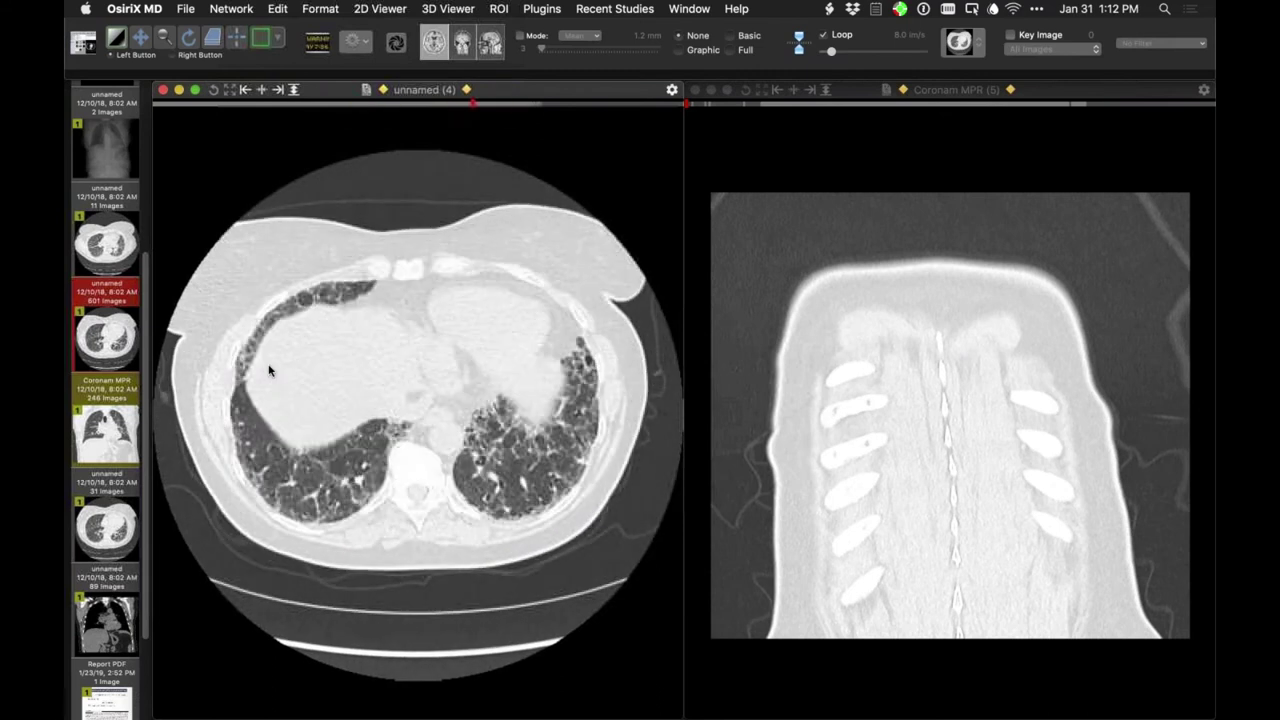
scroll(269, 371, "down", 2)
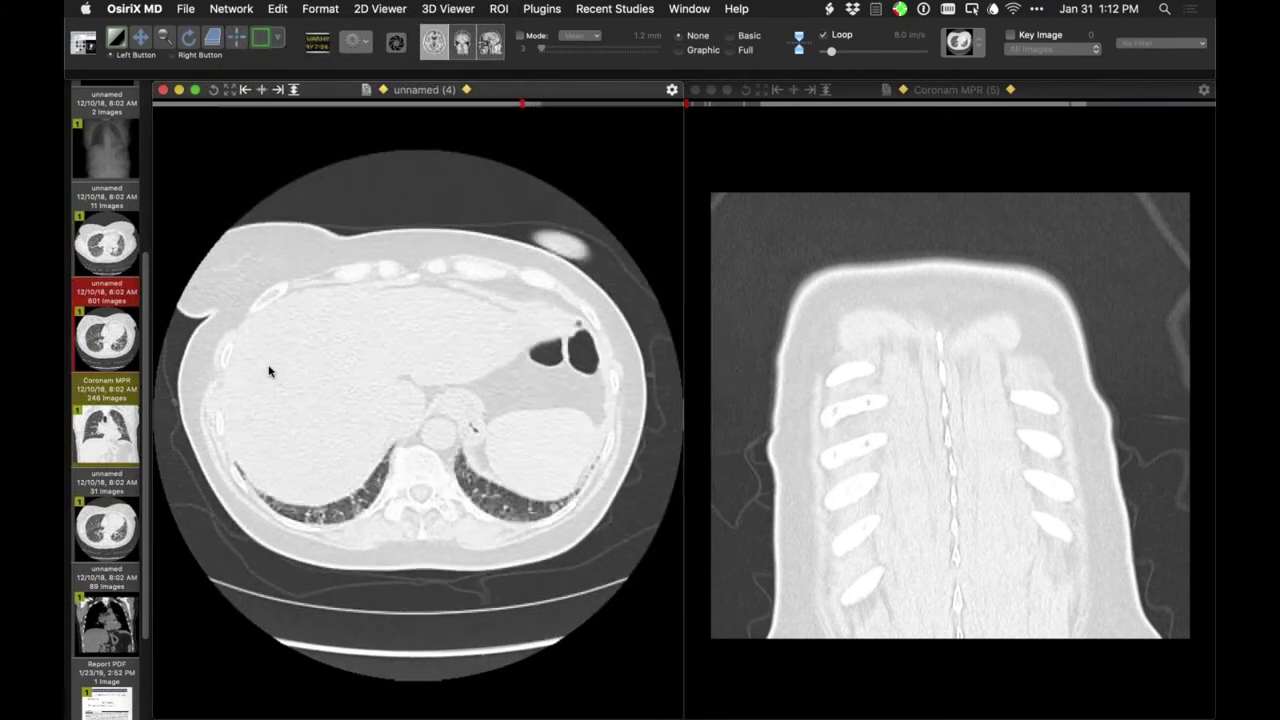
- Inspect the posterior lung bases back and forth on the axial slices at the liver and stomach level
scroll(269, 371, "up", 2)
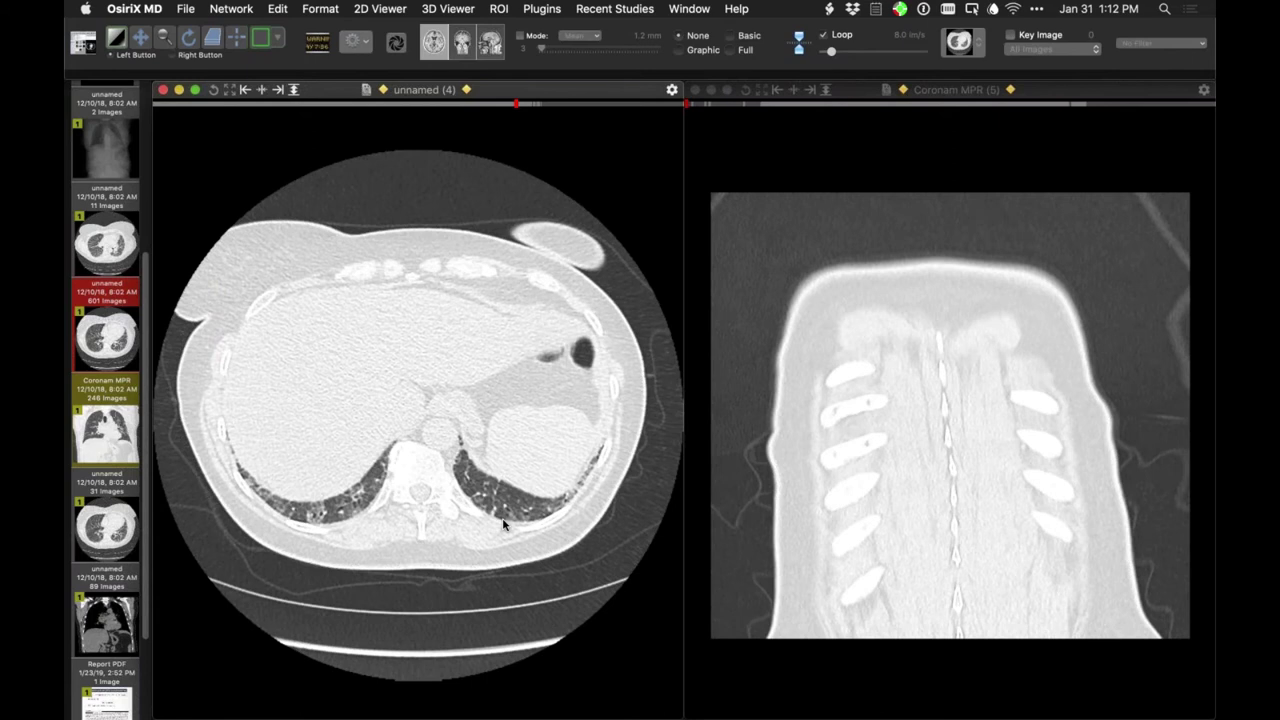
scroll(503, 524, "down", 1)
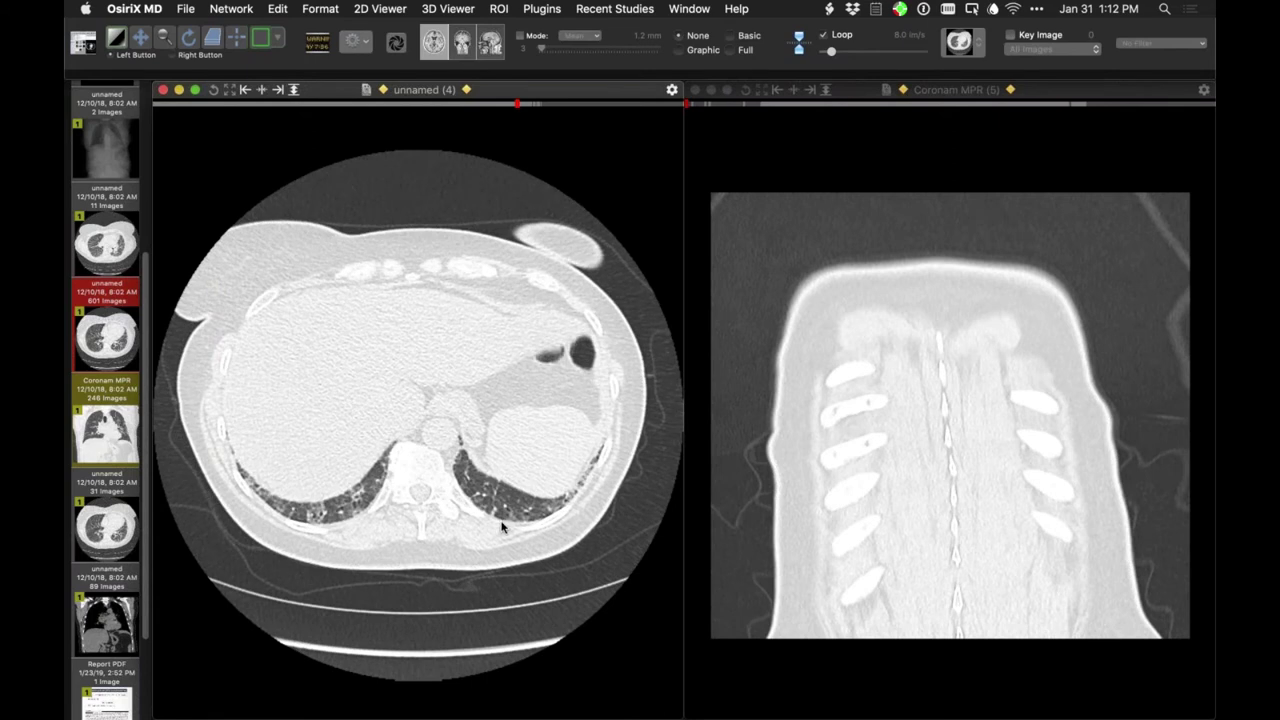
scroll(503, 527, "down", 5)
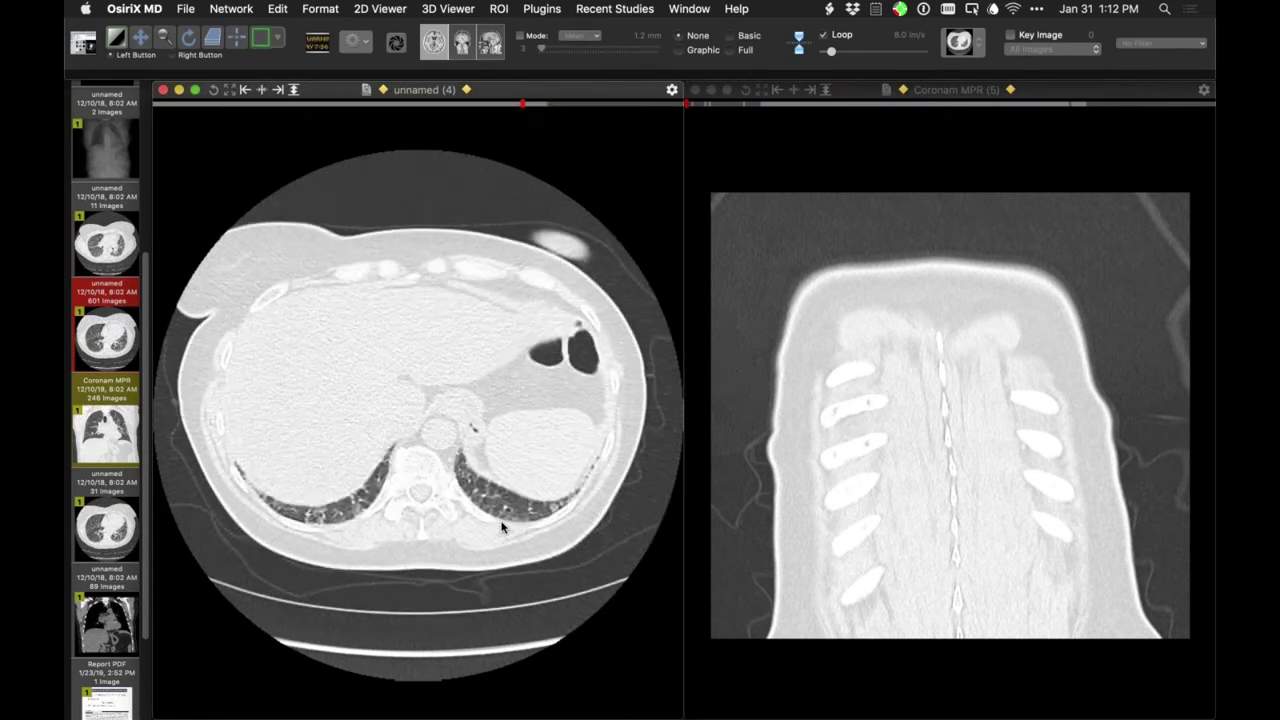
scroll(503, 527, "up", 10)
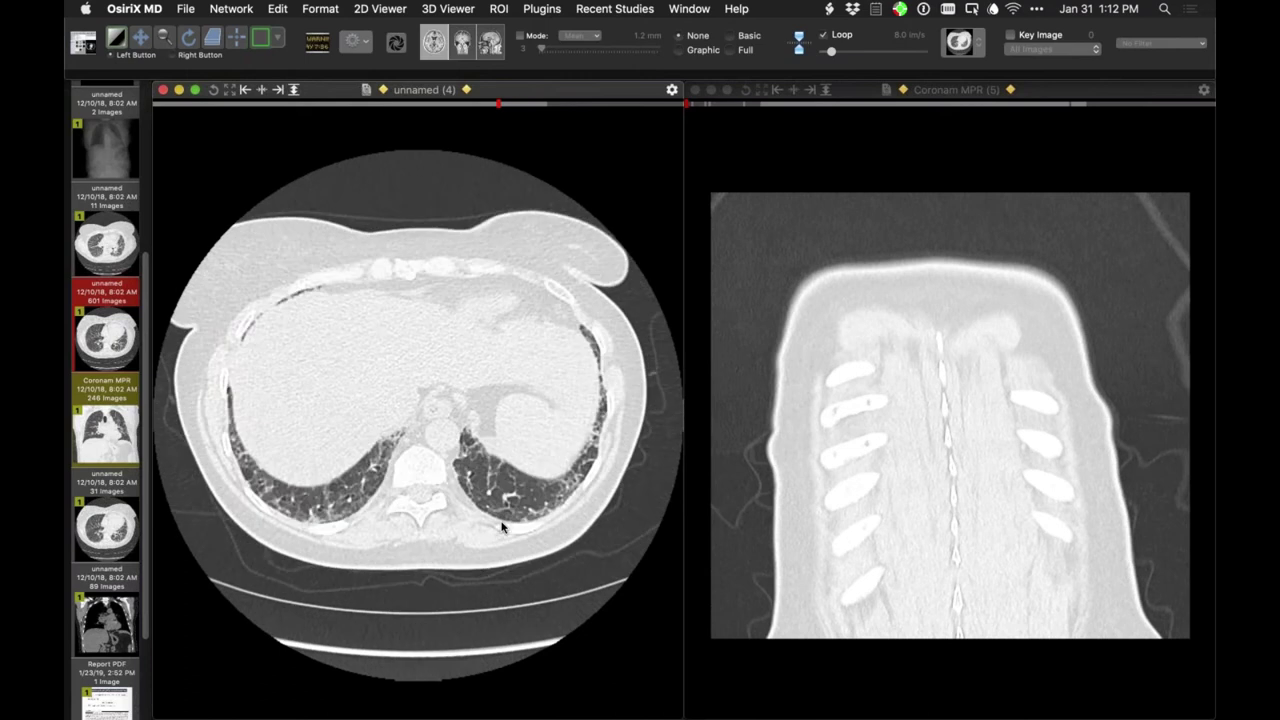
- Review the axial slices upward from the lung bases through the heart to the main bronchi
scroll(503, 527, "up", 4)
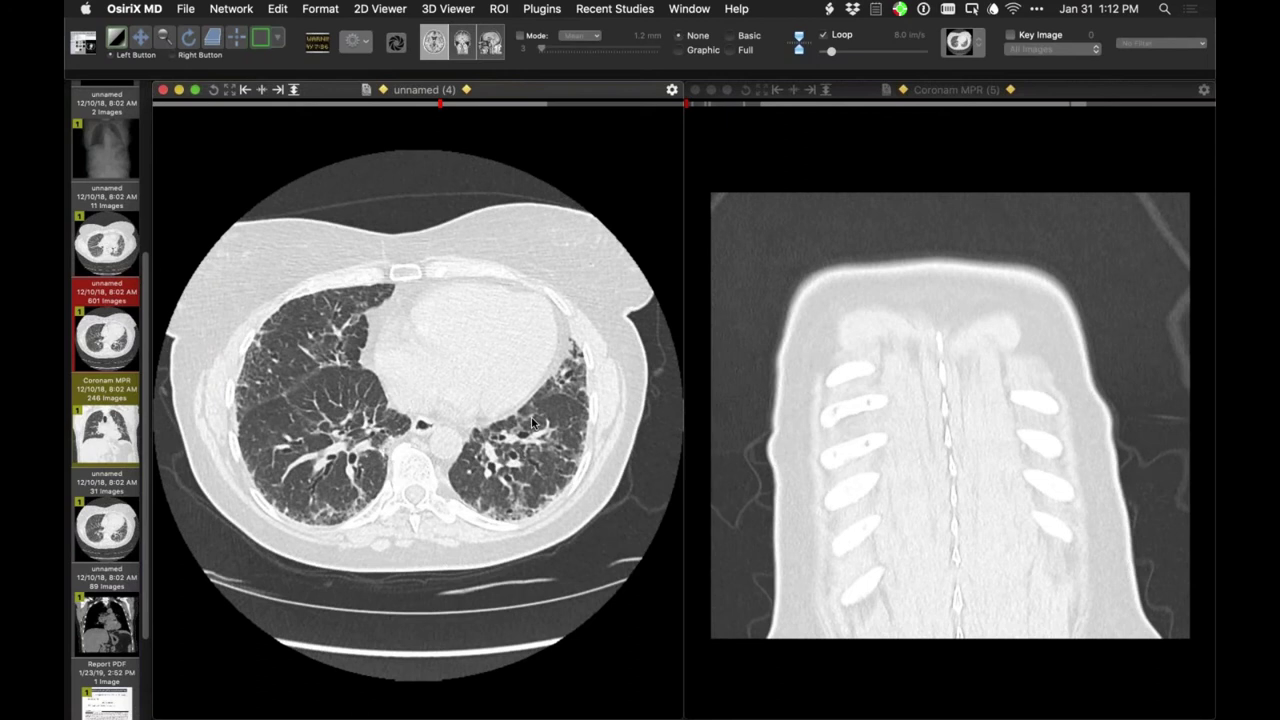
scroll(531, 422, "up", 6)
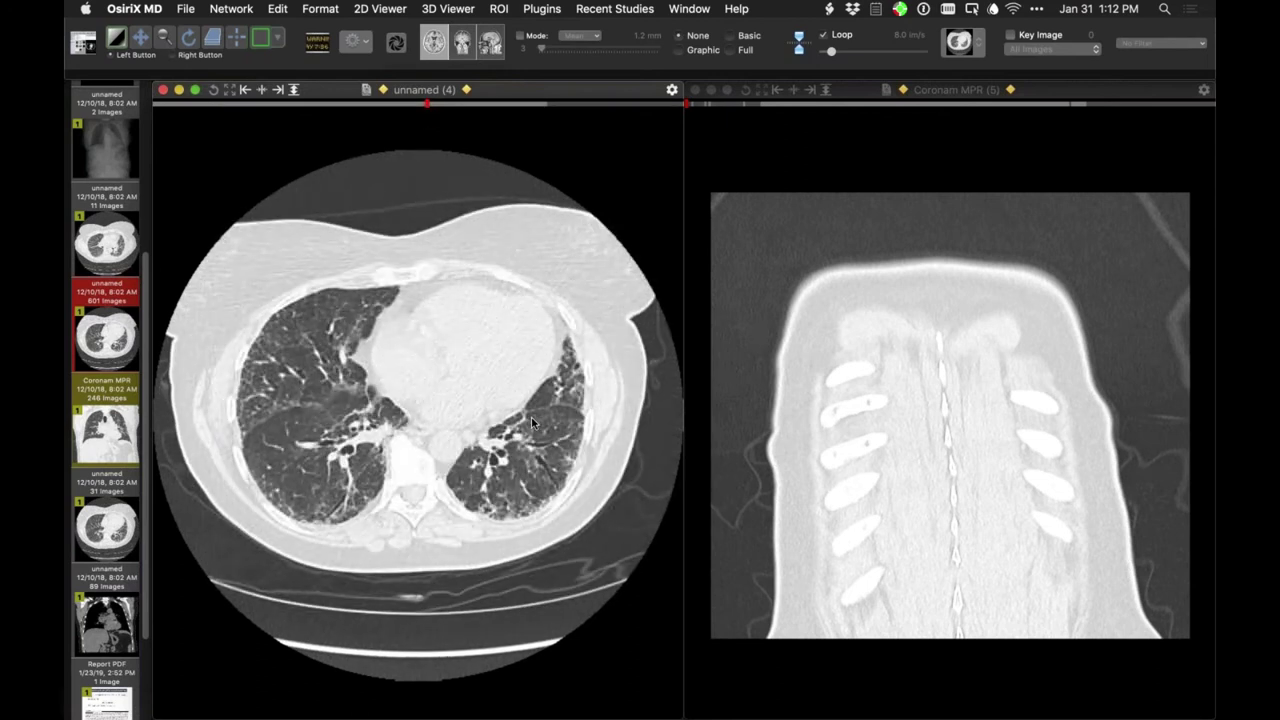
scroll(531, 422, "up", 6)
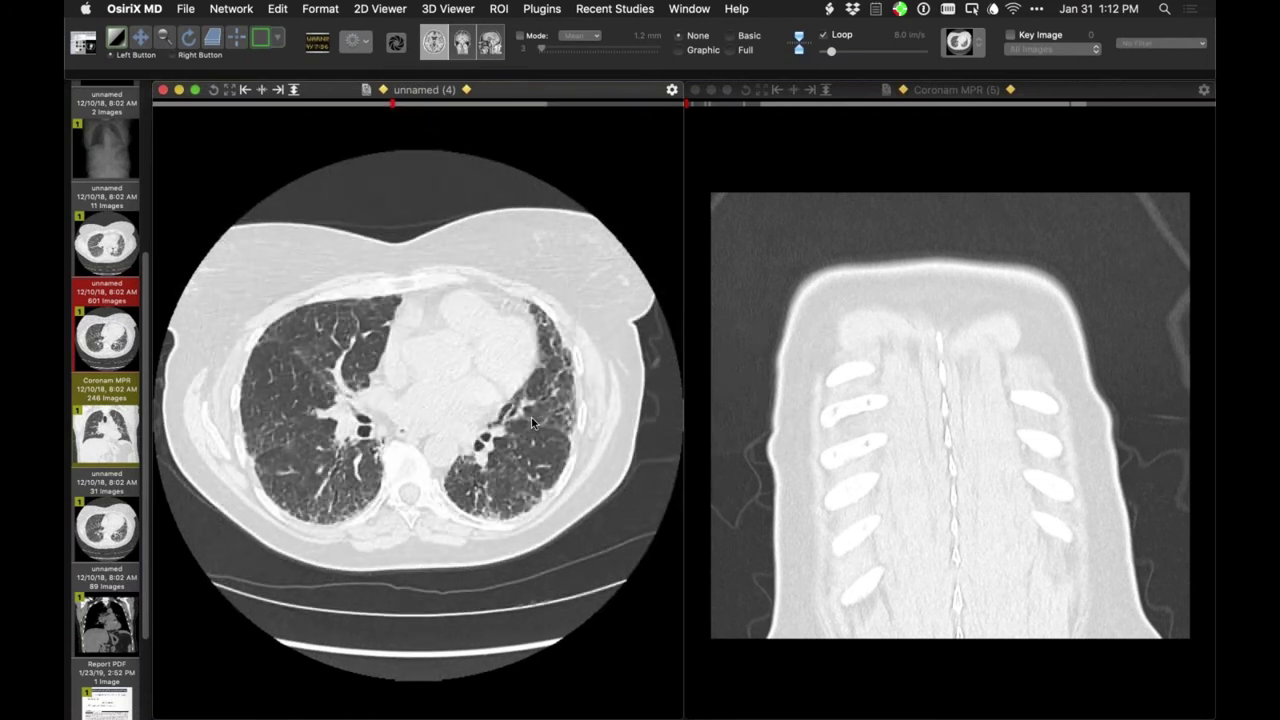
scroll(531, 416, "up", 5)
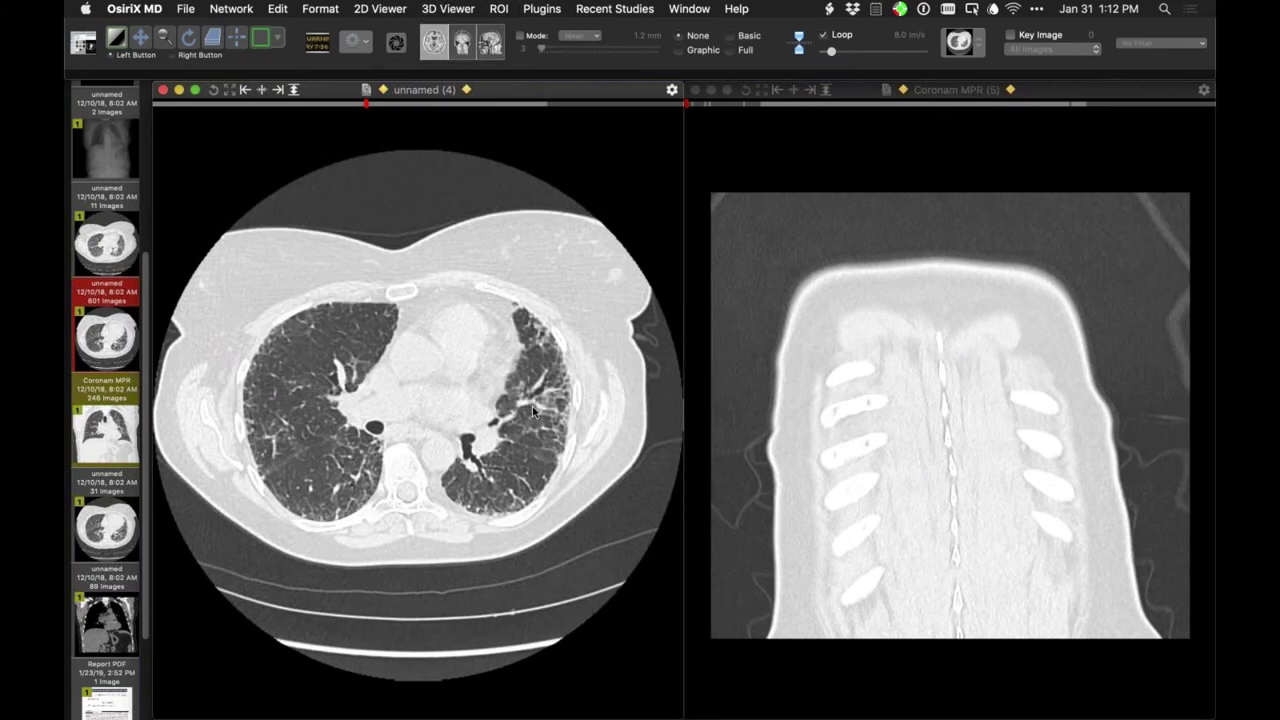
scroll(532, 406, "up", 5)
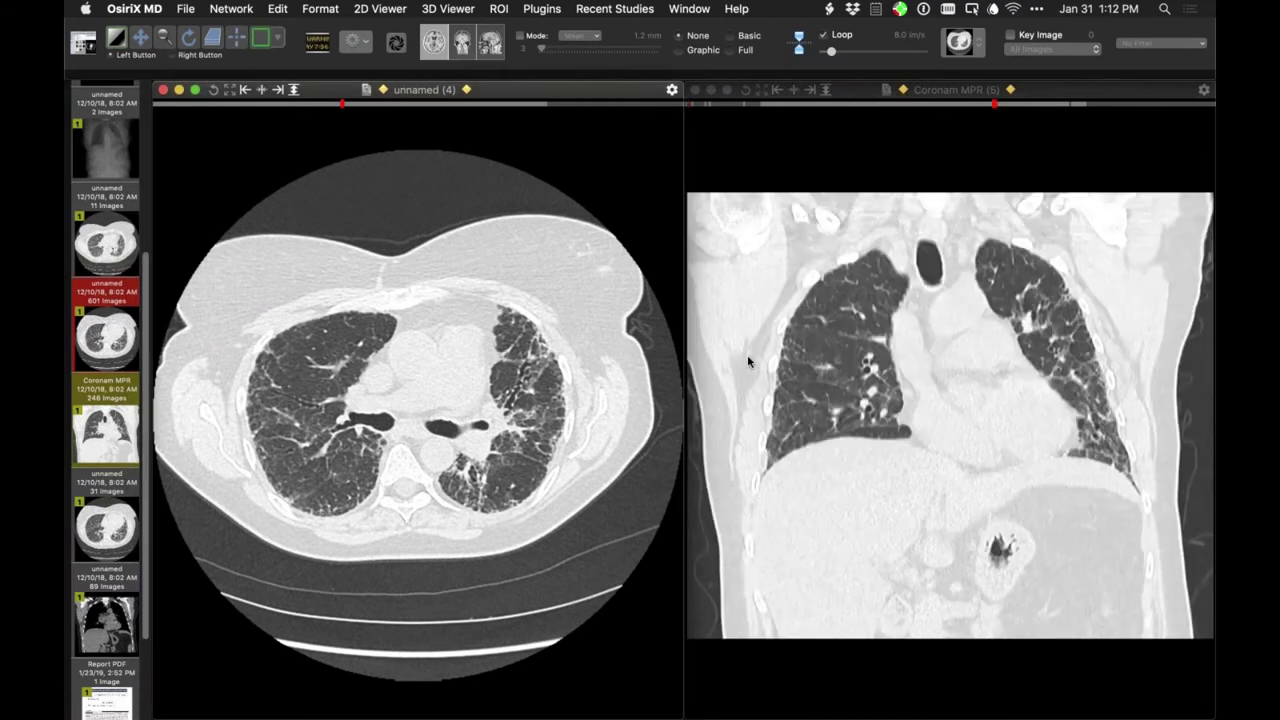
- Examine the Coronal MPR slices from the trachea back to the spine and descending aorta
left_click(747, 365)
scroll(747, 365, "down", 10)
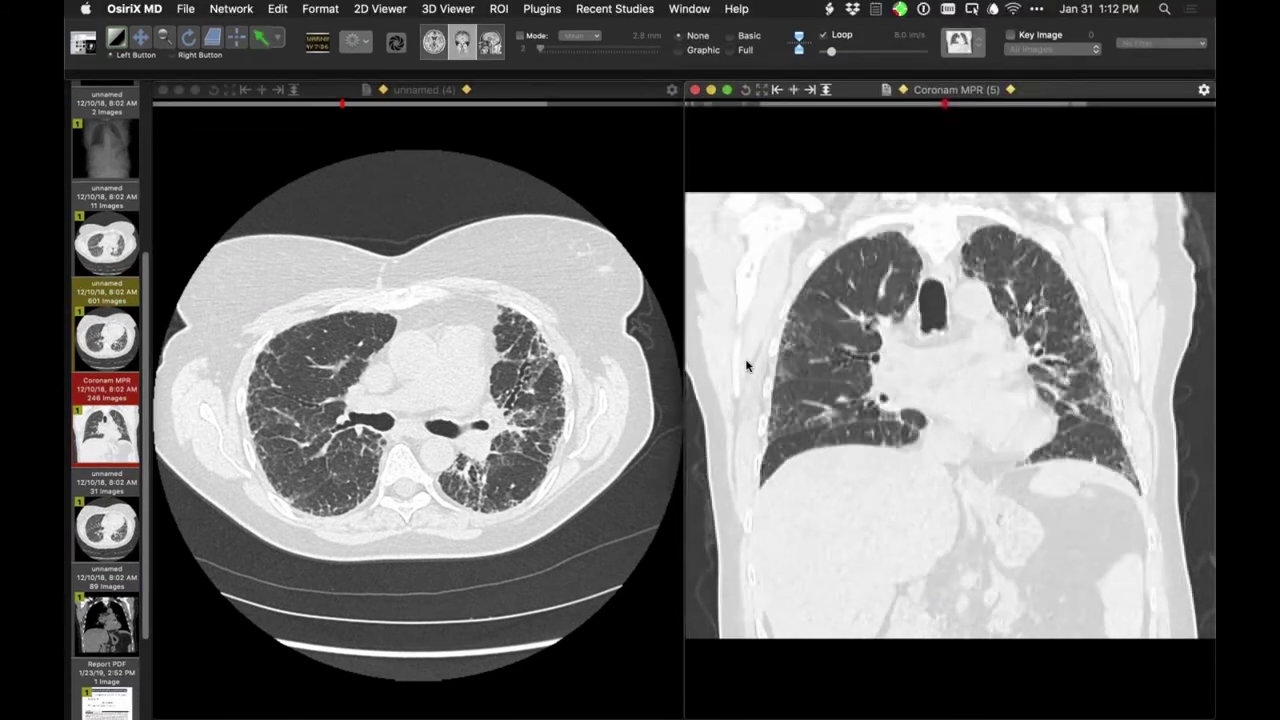
scroll(747, 365, "down", 10)
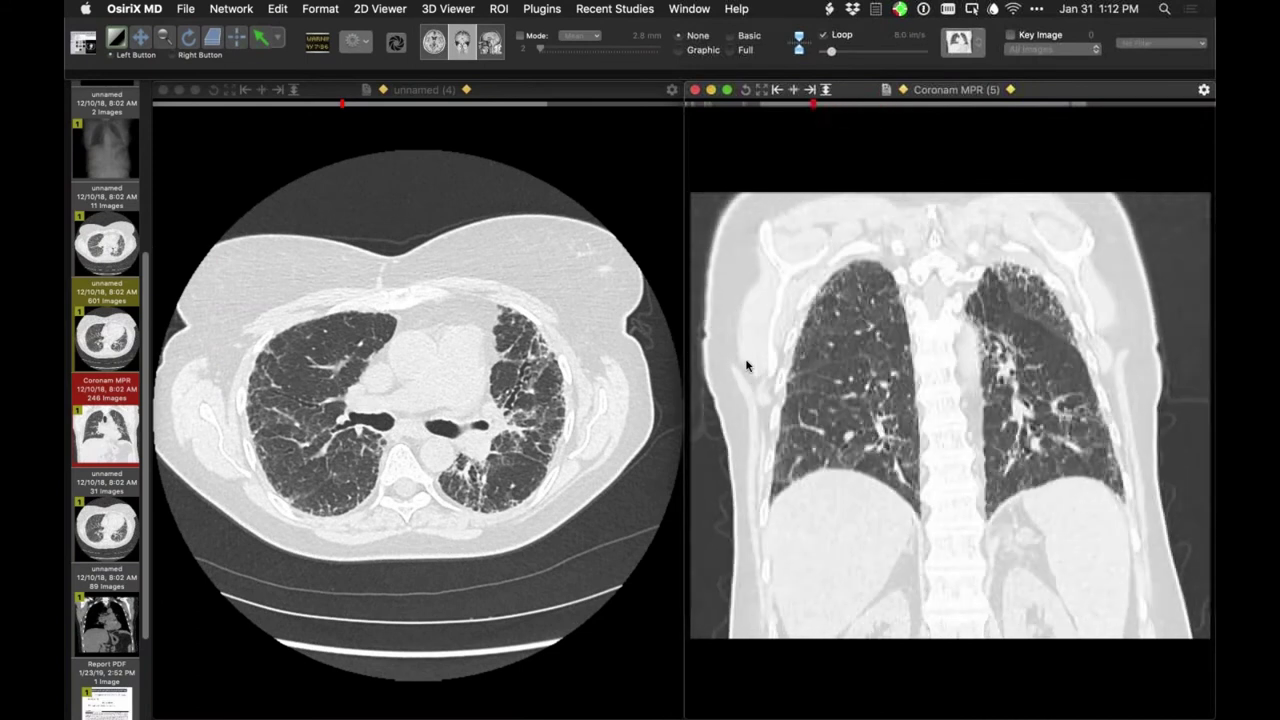
scroll(747, 365, "up", 3)
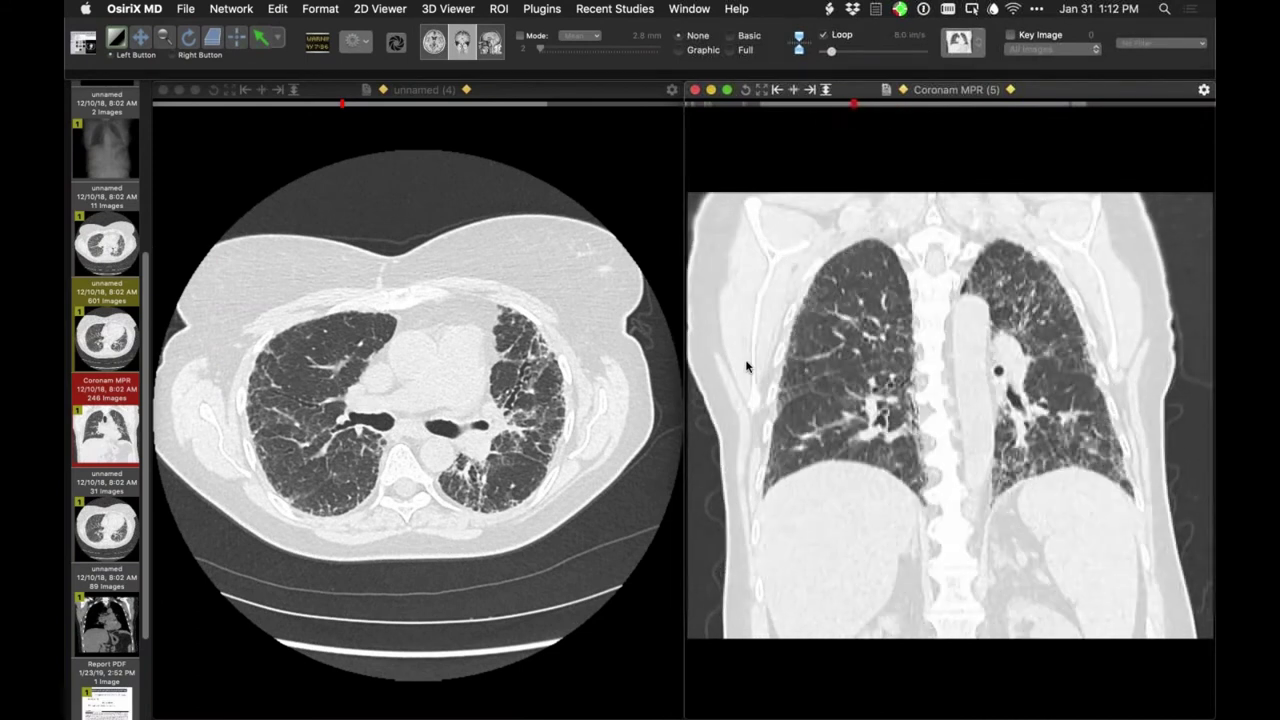
scroll(747, 365, "down", 3)
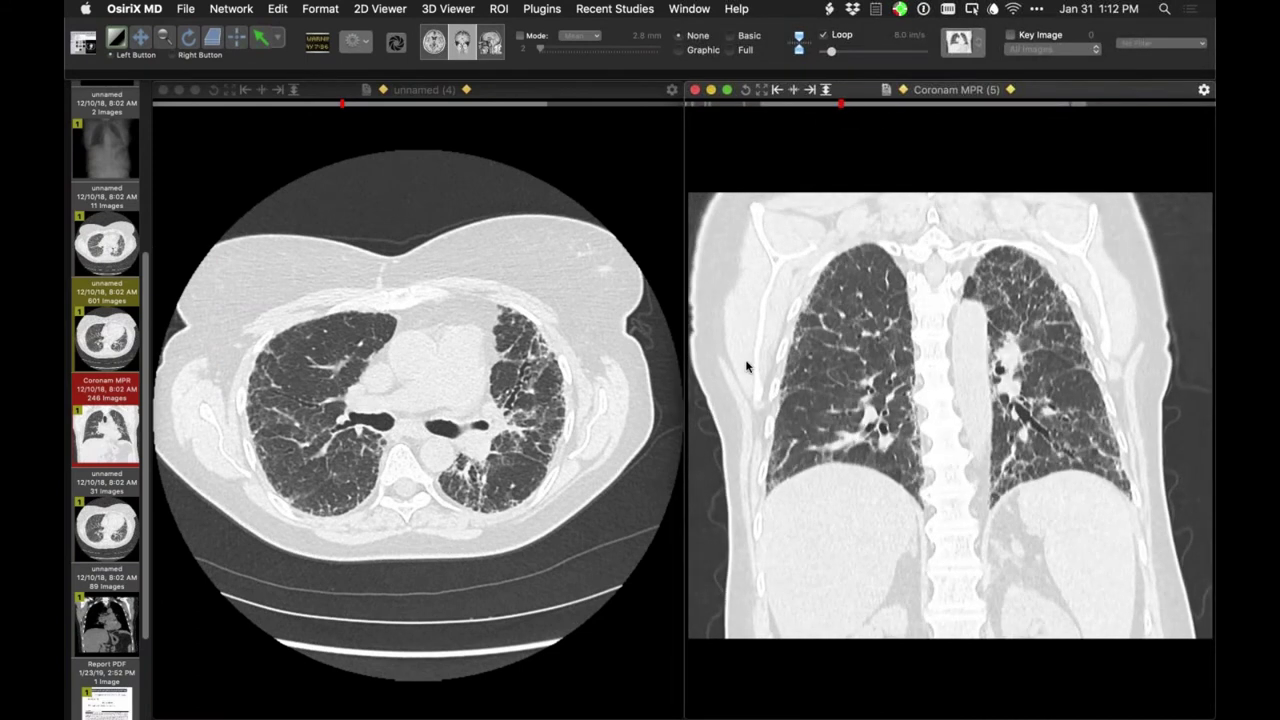
scroll(747, 365, "down", 1)
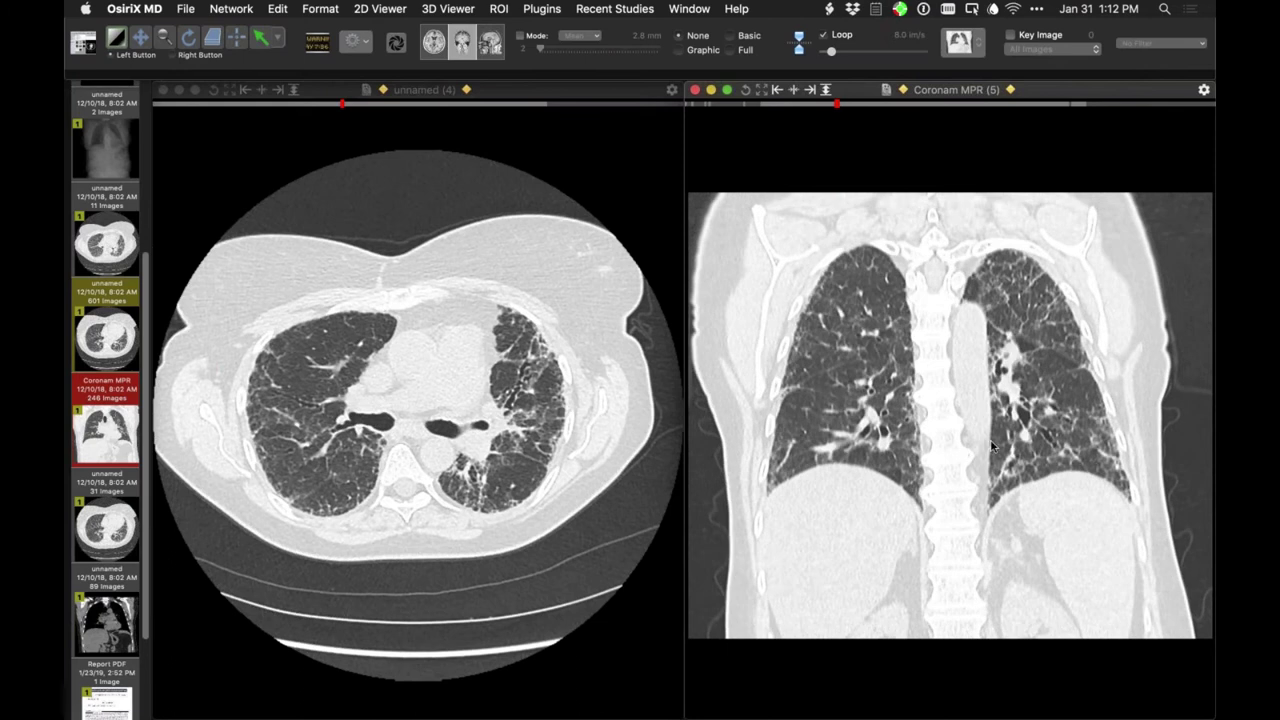
- Inspect the lower lungs on the coronal slices forward and back around the main bronchi
scroll(1024, 447, "up", 10)
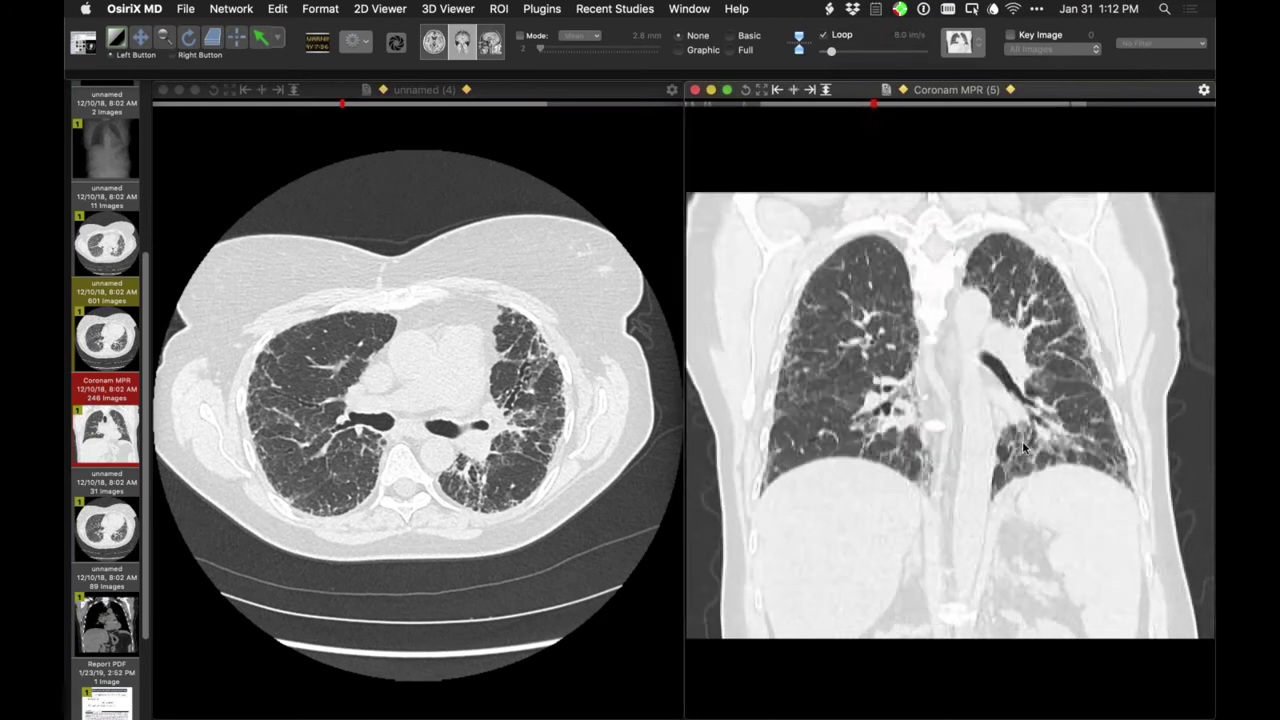
scroll(878, 405, "up", 2)
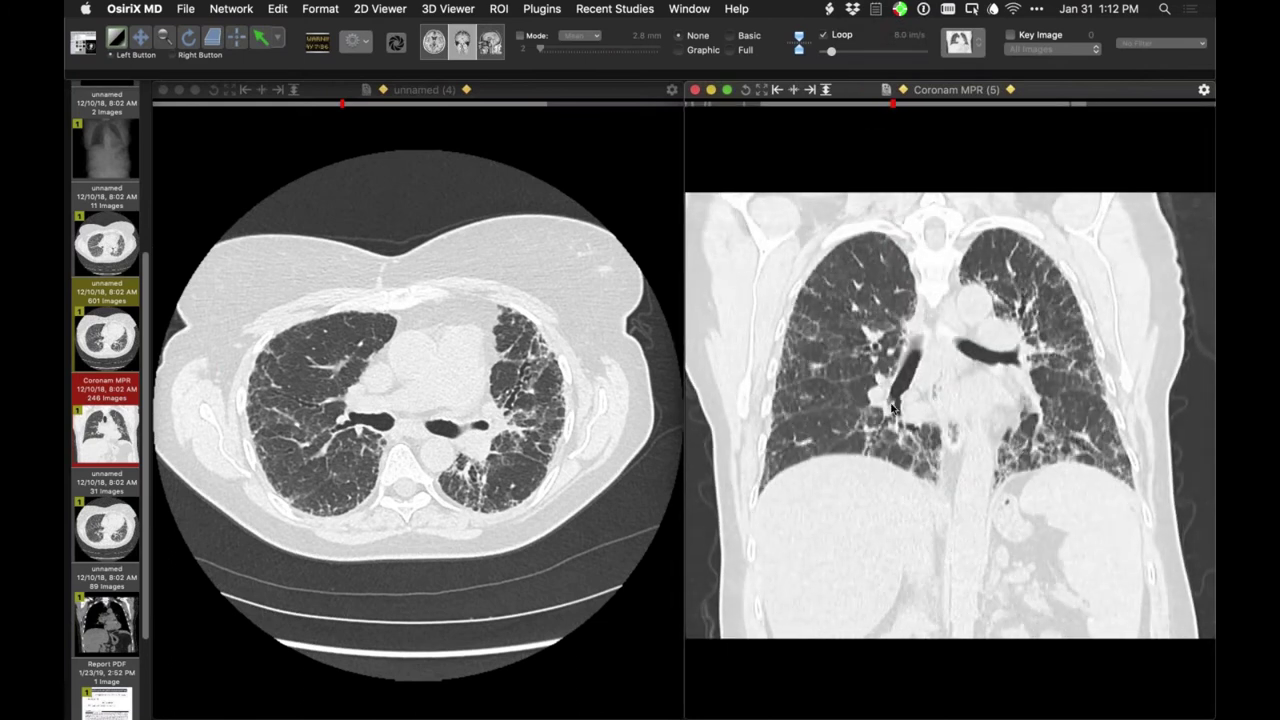
scroll(878, 405, "down", 2)
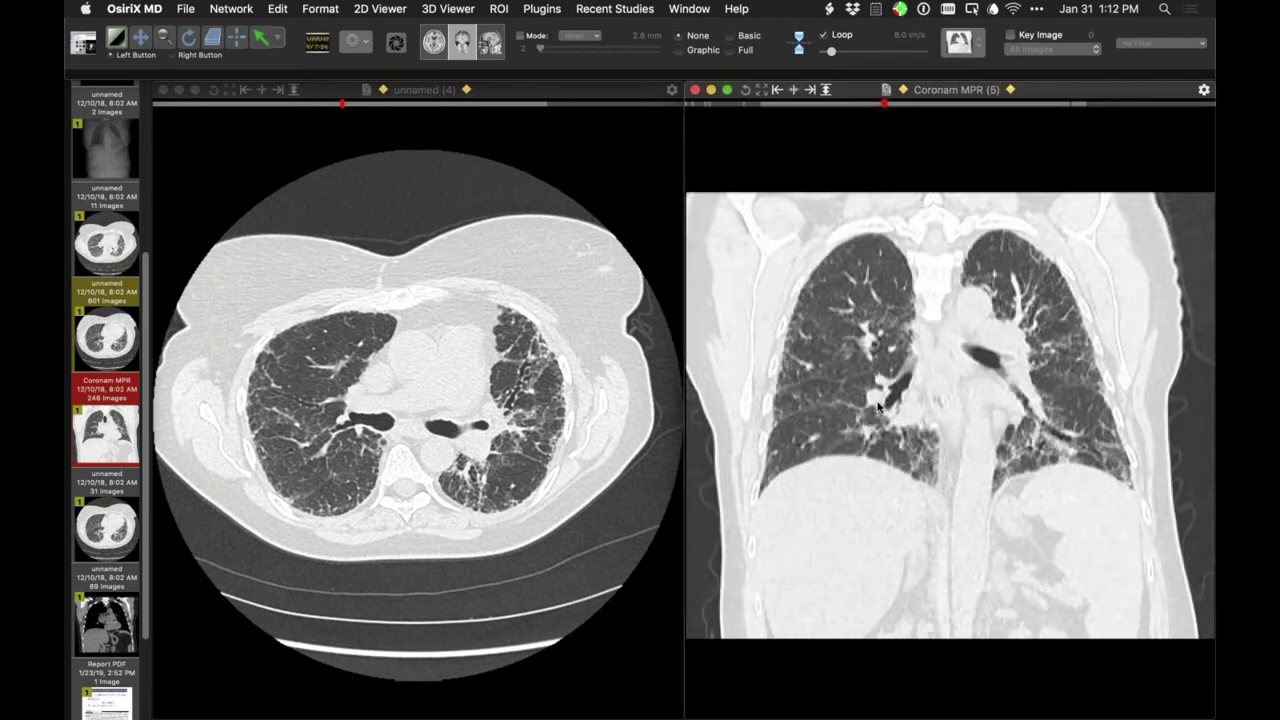
scroll(839, 393, "down", 20)
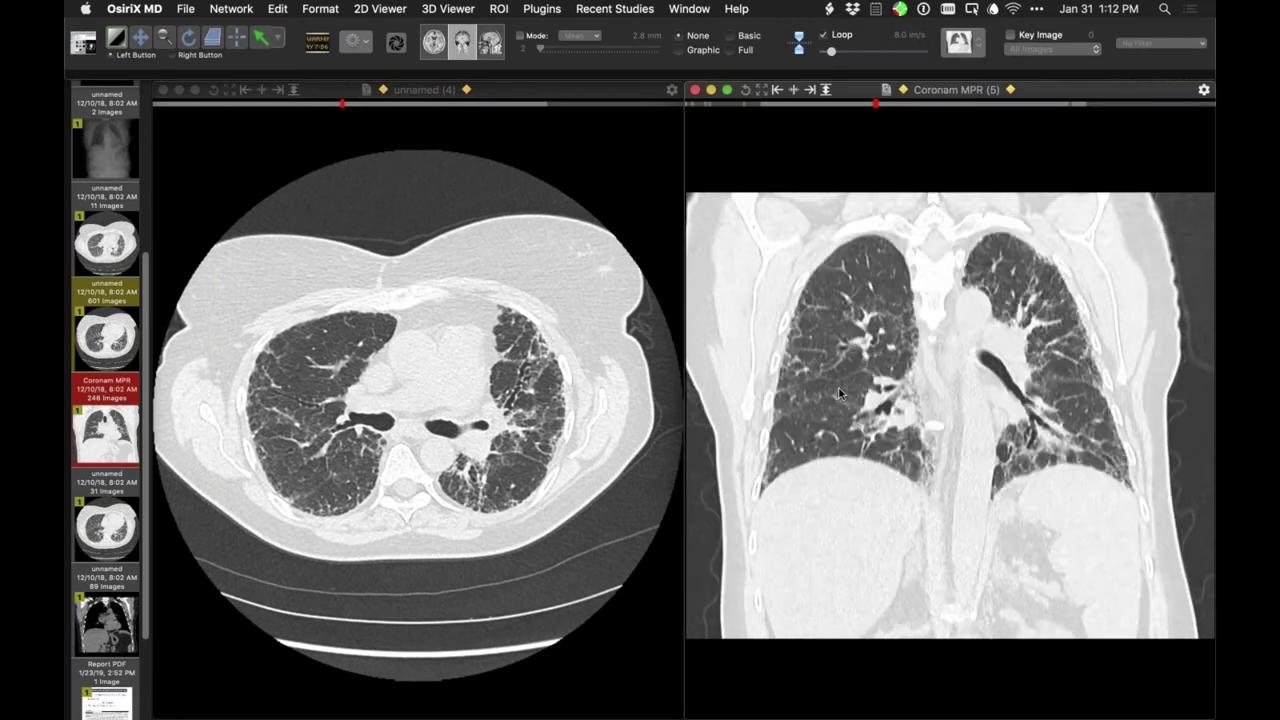
- Review the posterior coronal slices and open the case's Report PDF in place of the axial series
scroll(838, 389, "up", 20)
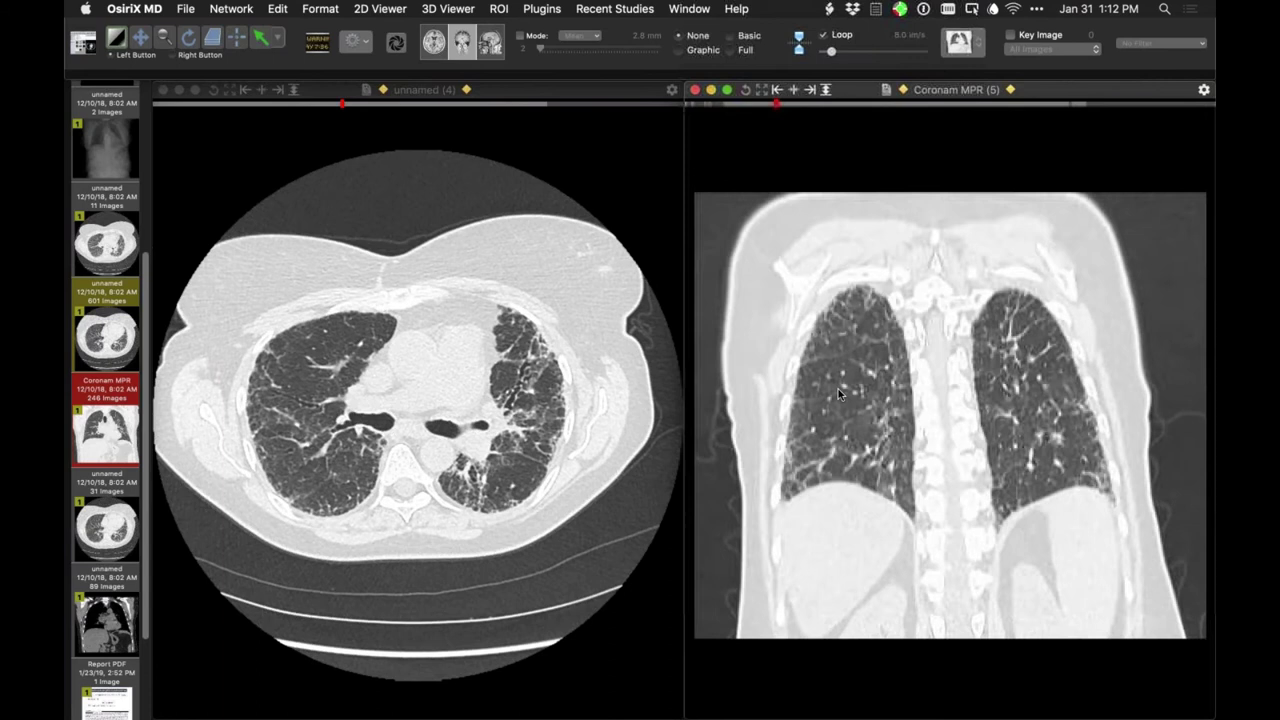
scroll(838, 389, "up", 2)
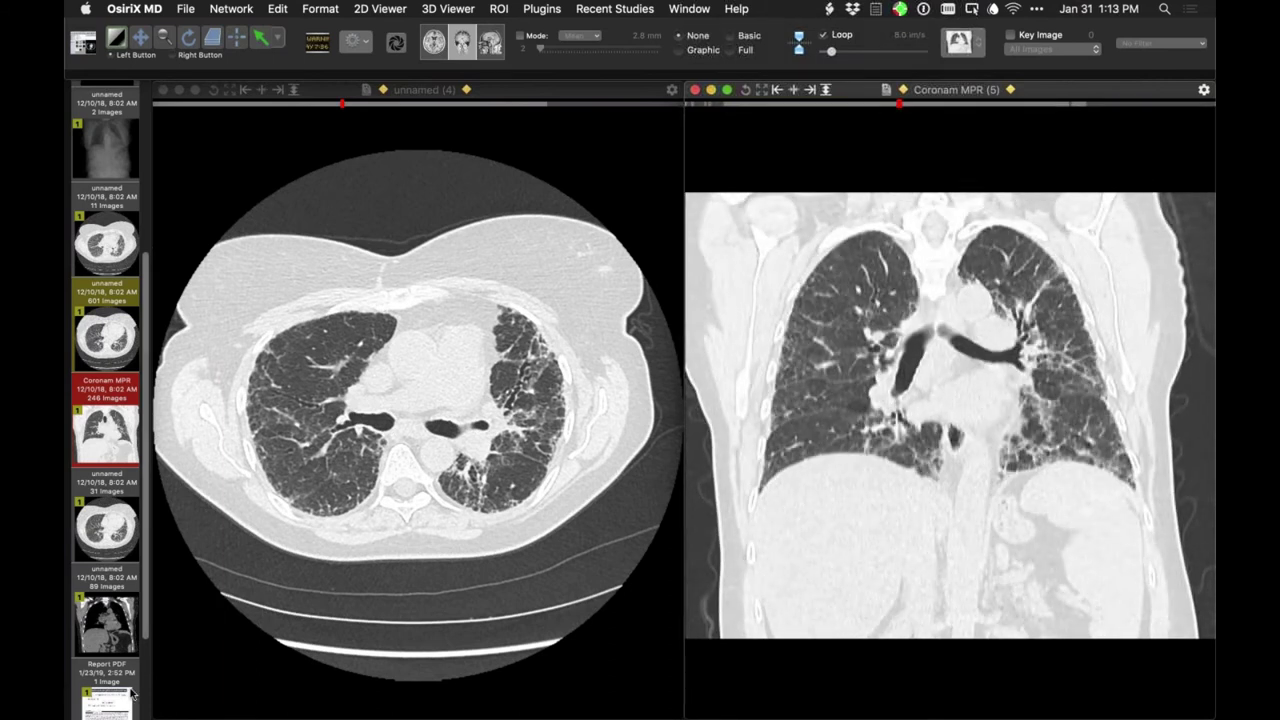
left_click_drag(112, 700, 360, 418)
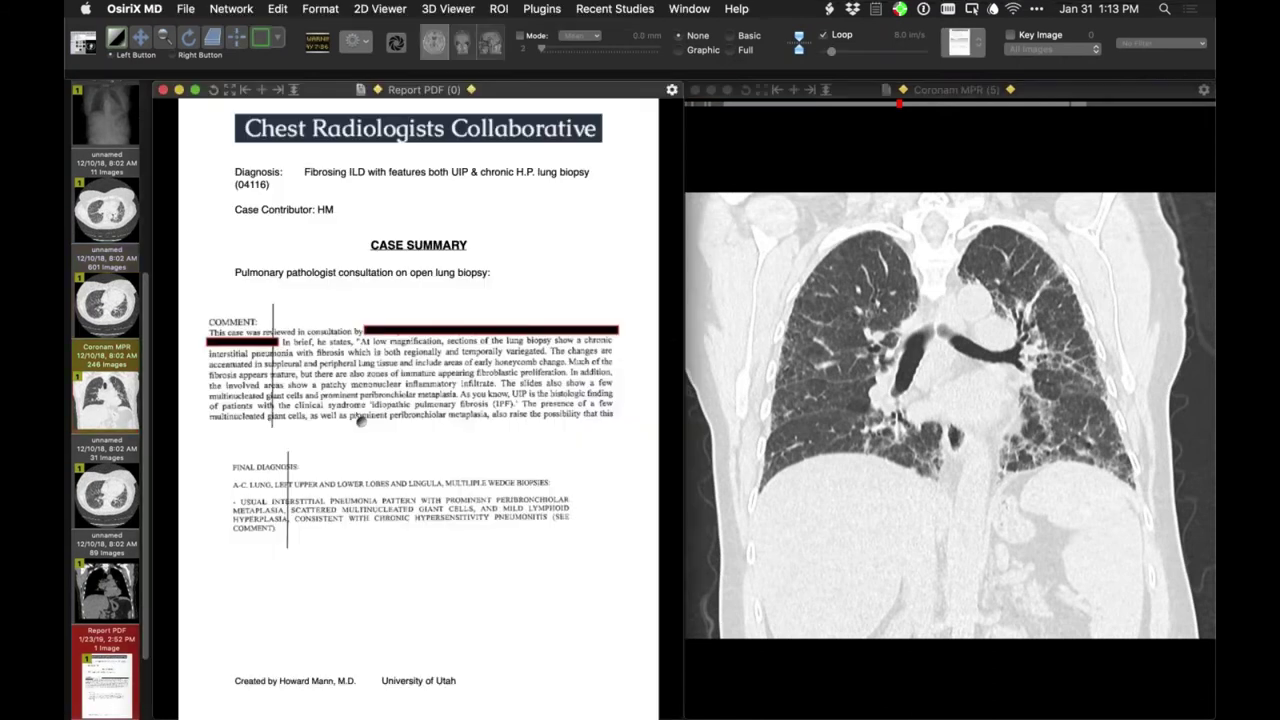
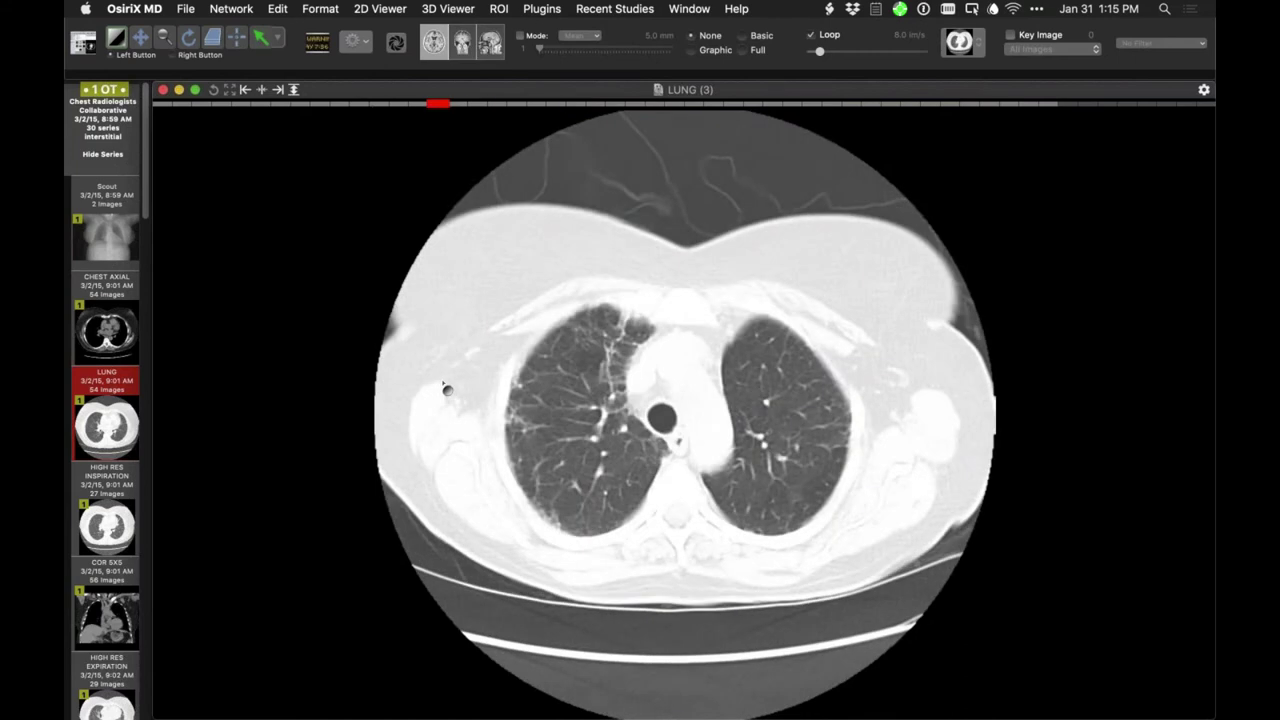
- Review the 3/2/15 LUNG series from the aortic arch down to the lung bases
scroll(443, 383, "down", 14)
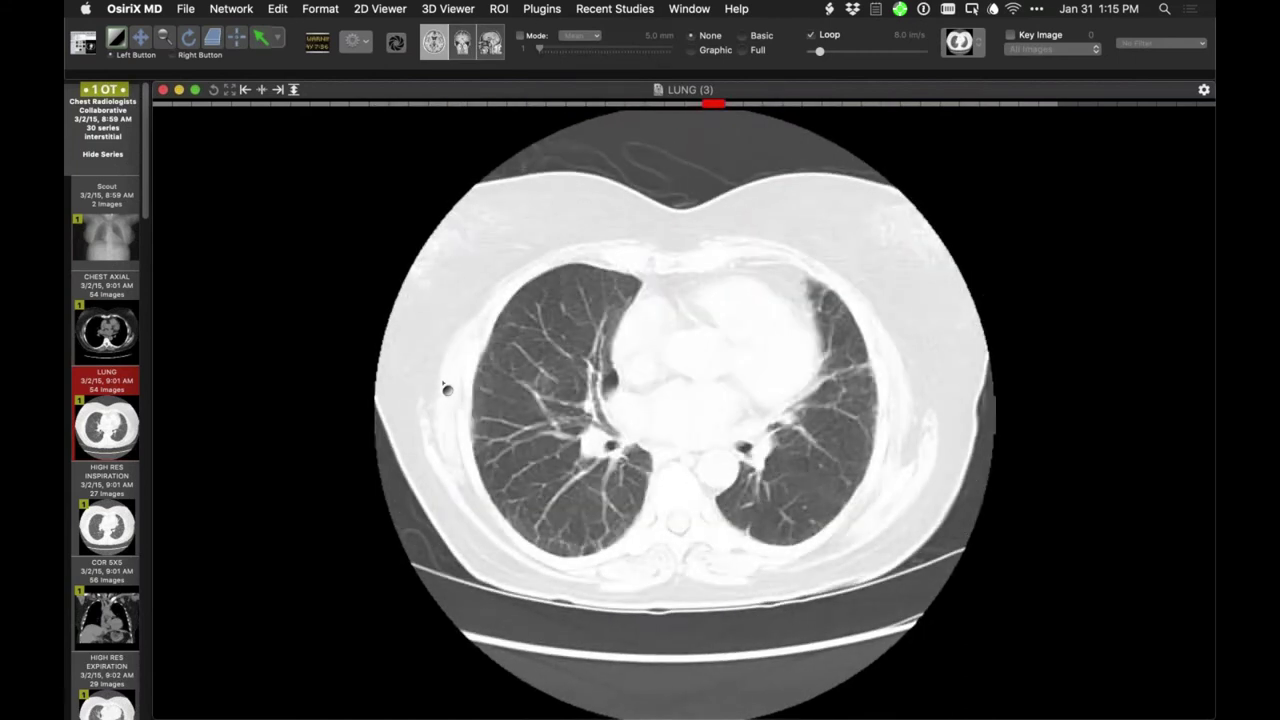
scroll(445, 385, "down", 8)
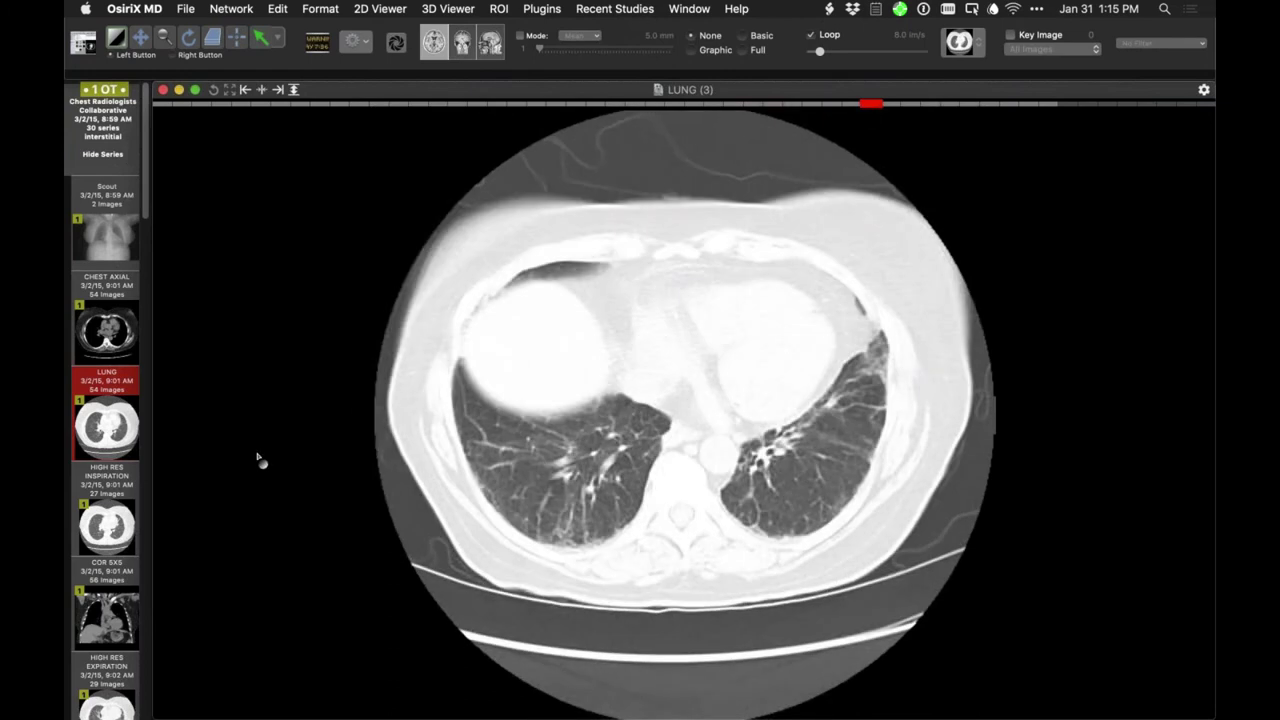
- Find the 12/18/18 THINS series among the study's series and load it into the viewer
scroll(135, 511, "down", 10)
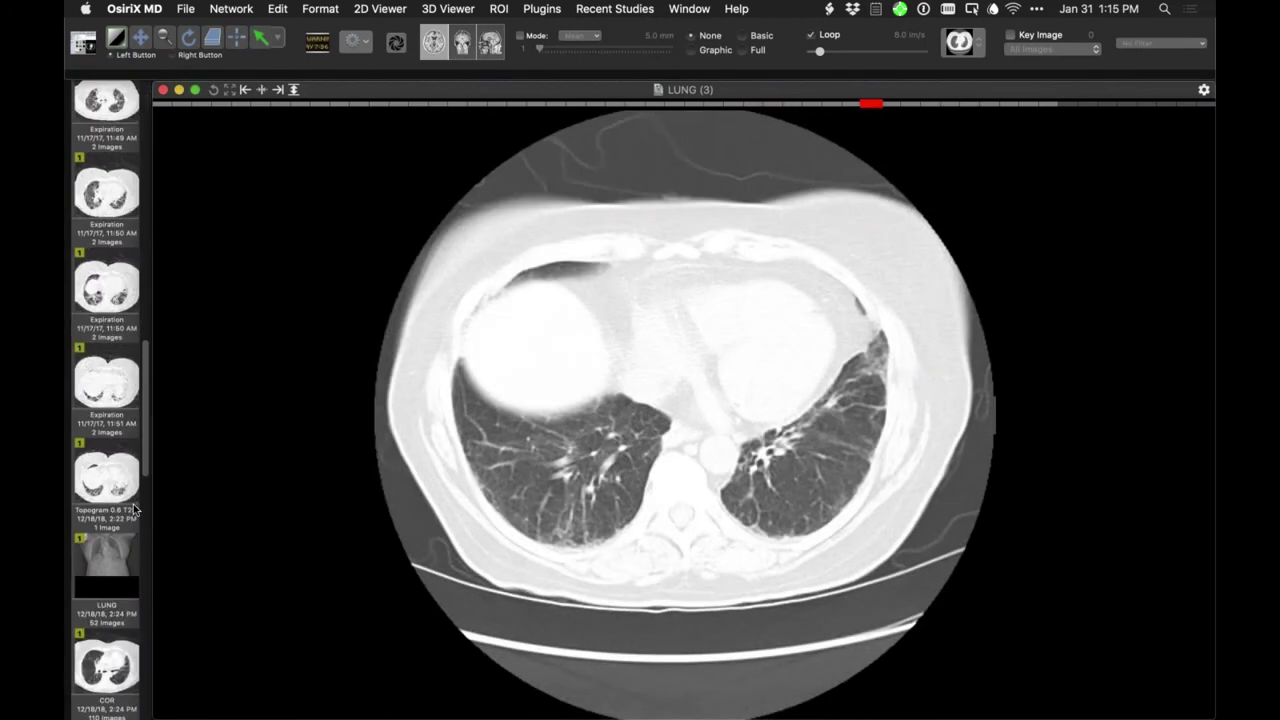
scroll(133, 510, "up", 5)
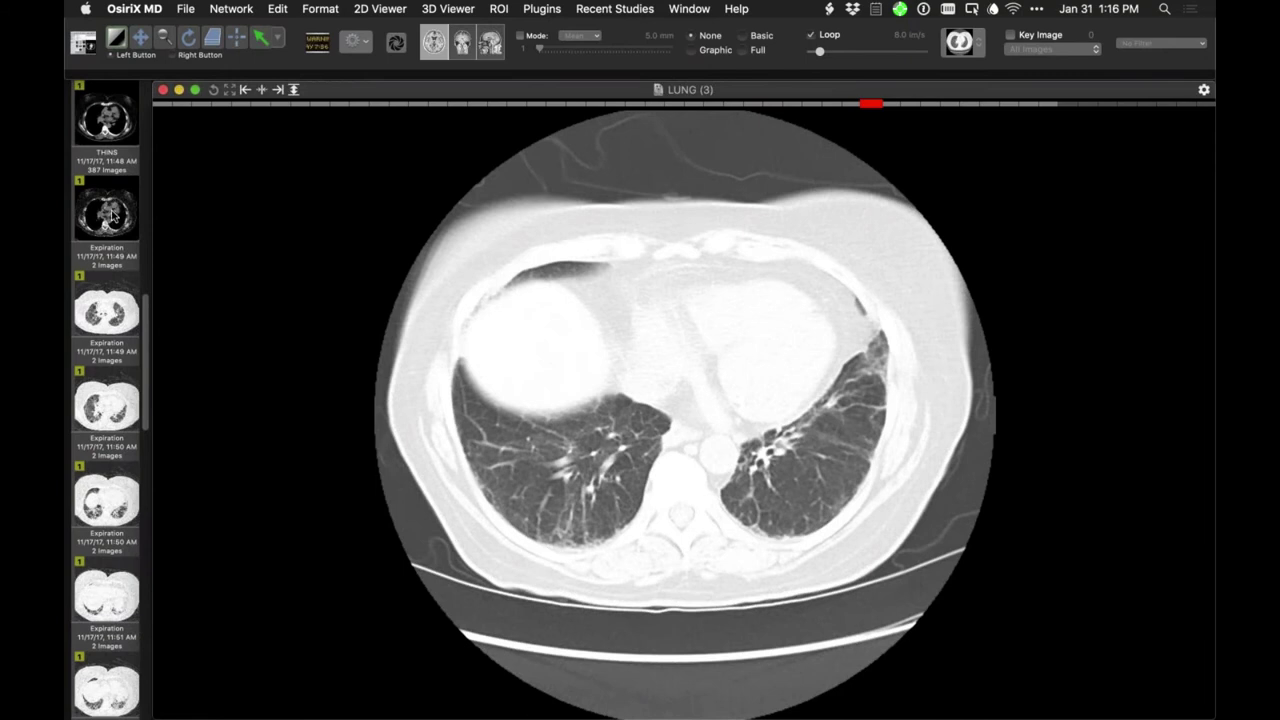
scroll(113, 214, "down", 5)
scroll(113, 214, "down", 10)
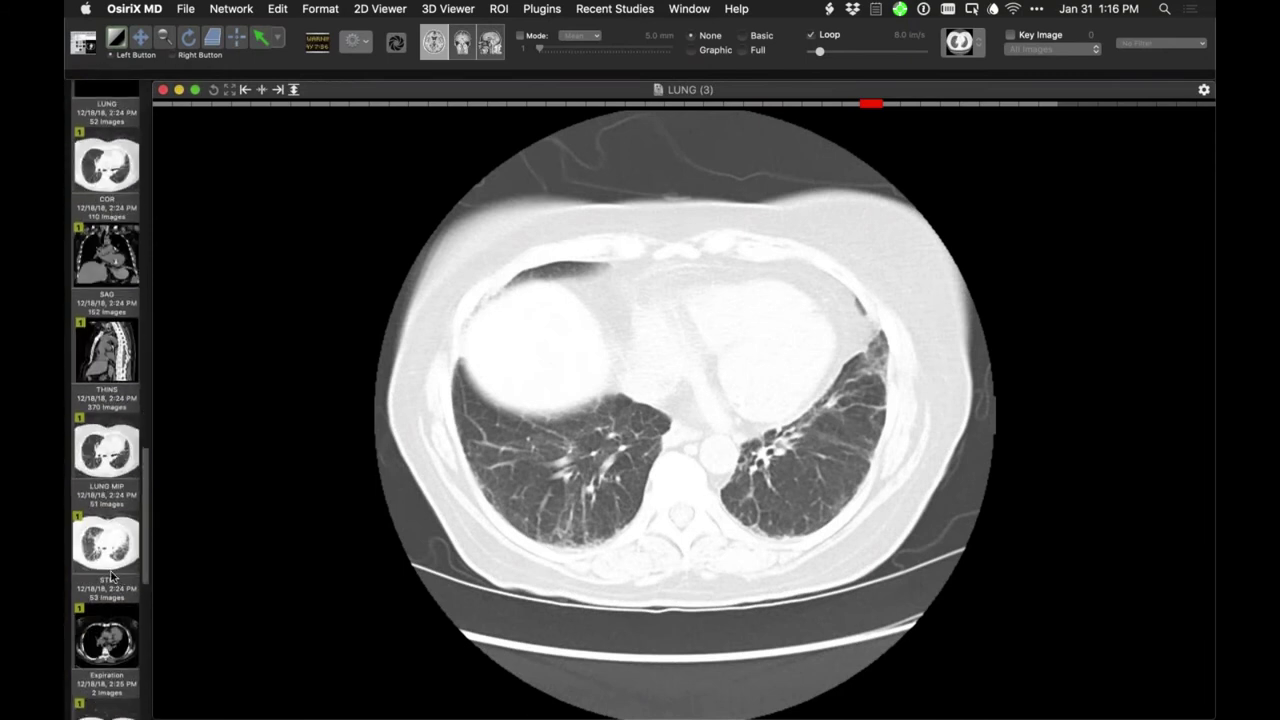
scroll(112, 575, "down", 10)
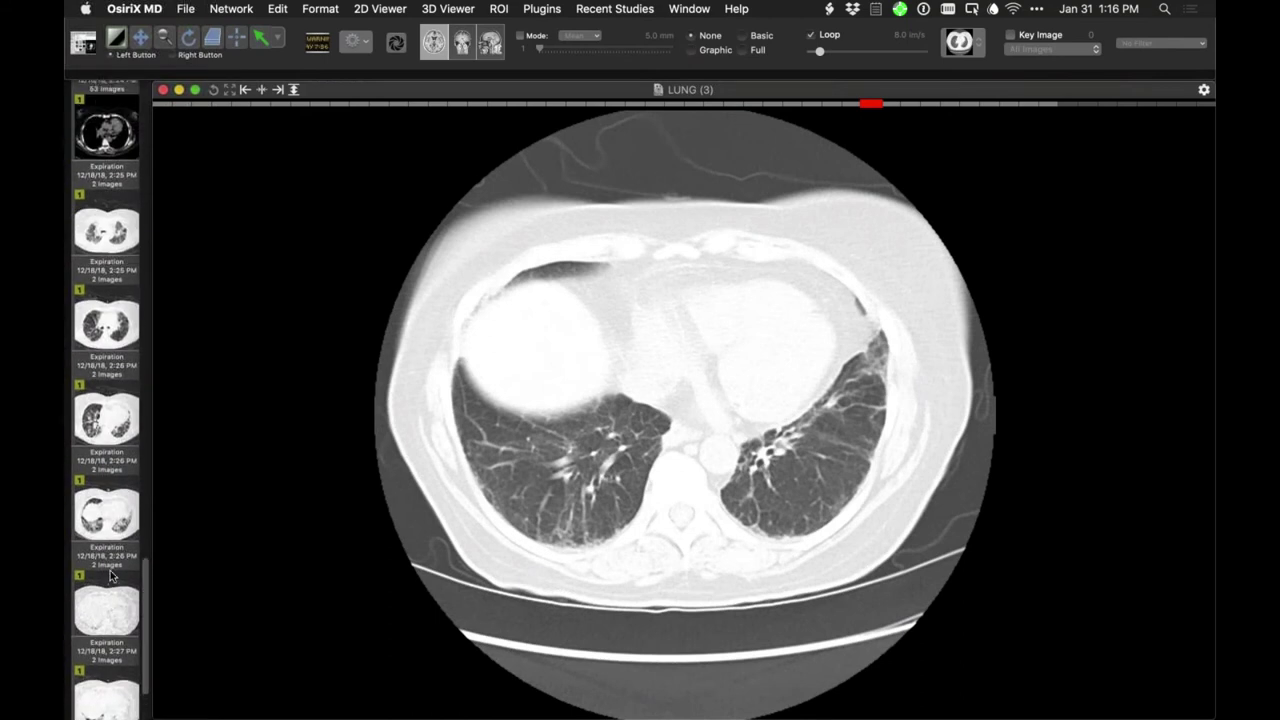
scroll(113, 577, "up", 1)
scroll(116, 323, "up", 5)
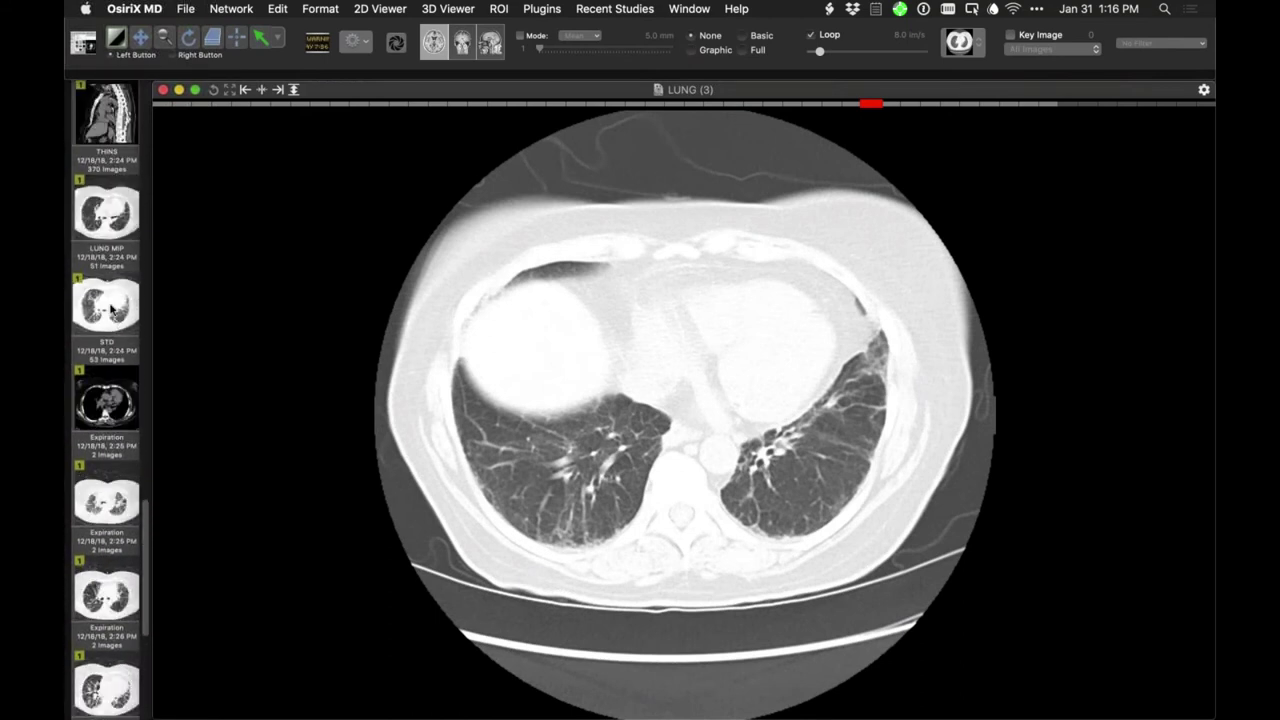
left_click_drag(113, 200, 407, 292)
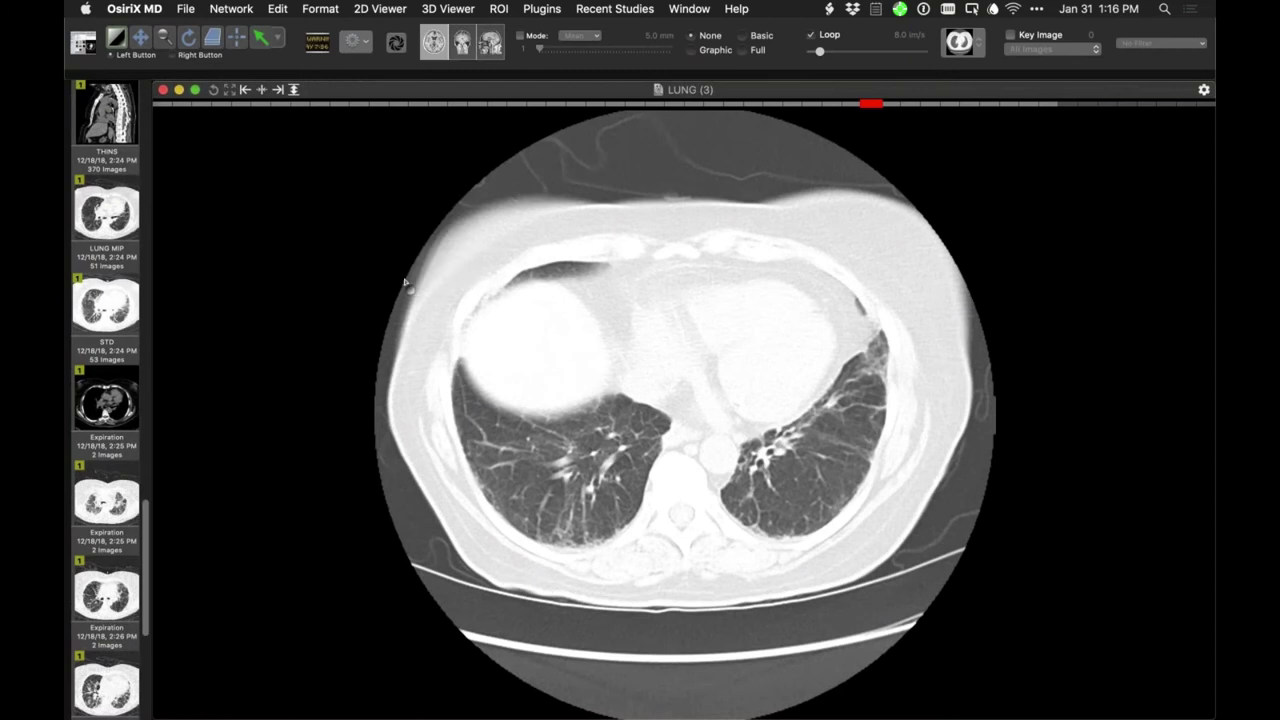
- Review the THINS axial slices from the neck down through the lung apices past the aortic arch
scroll(406, 292, "down", 10)
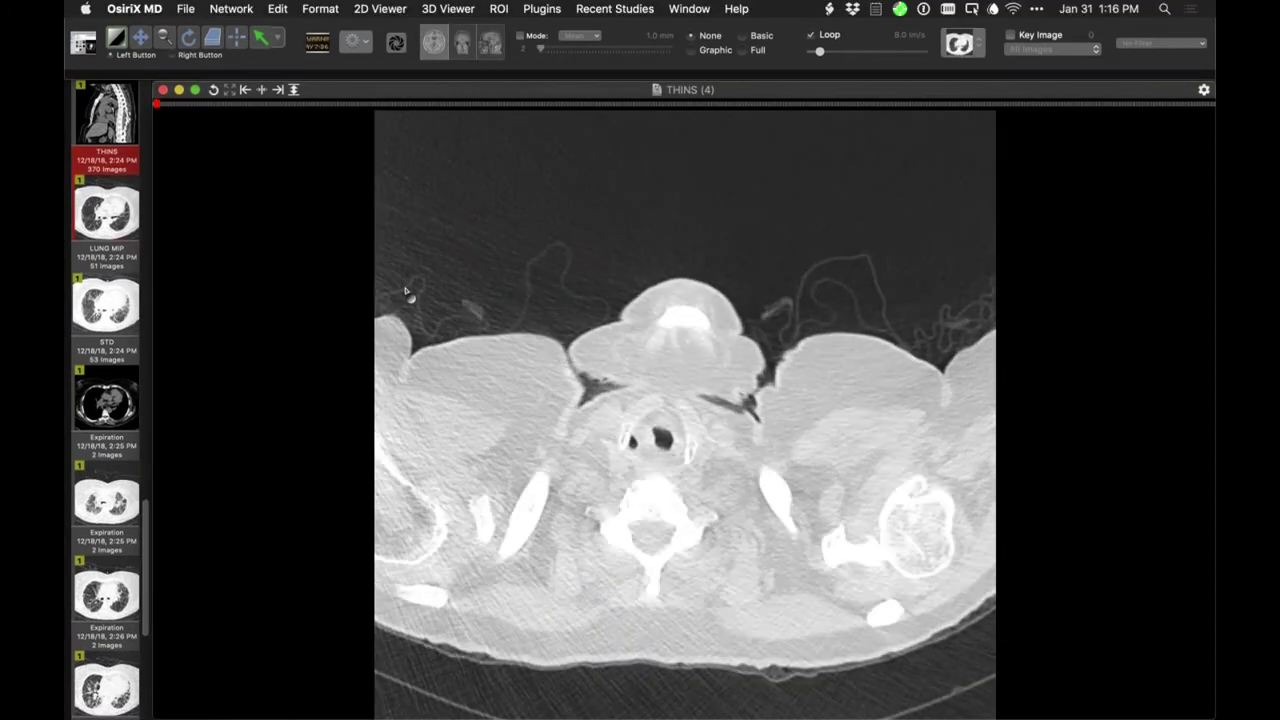
scroll(406, 292, "down", 20)
scroll(406, 292, "down", 20)
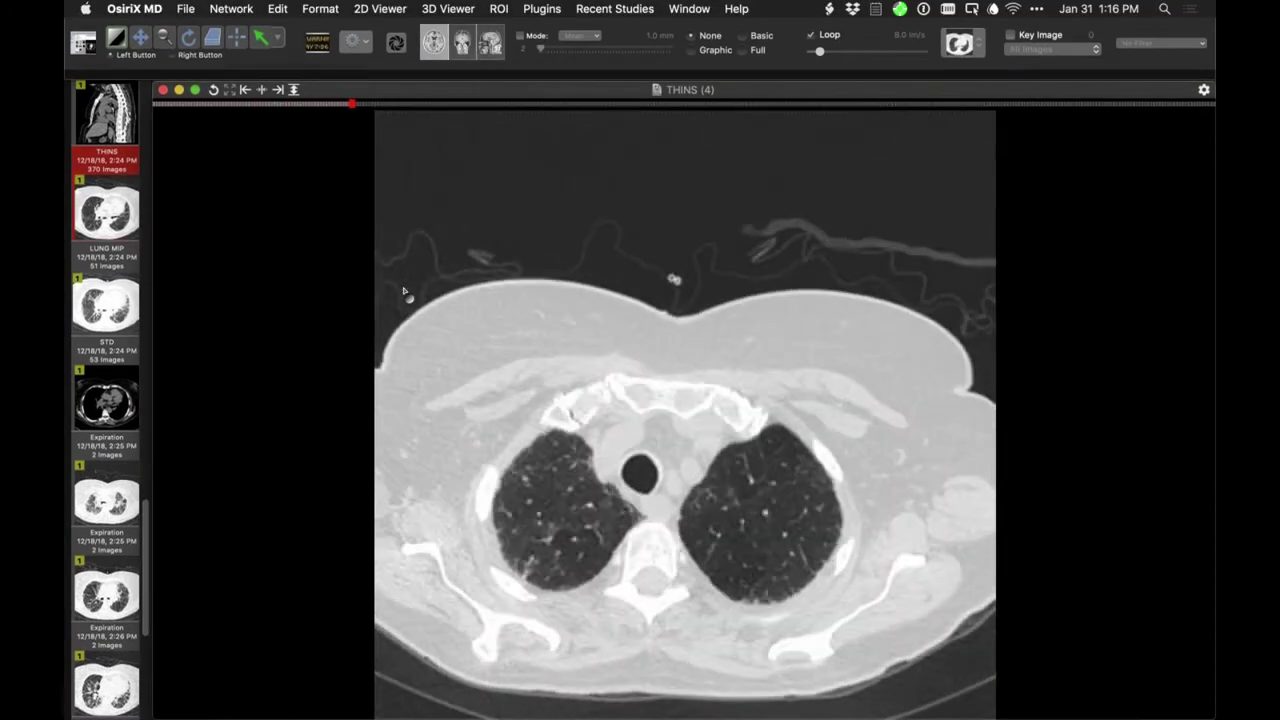
scroll(407, 295, "down", 17)
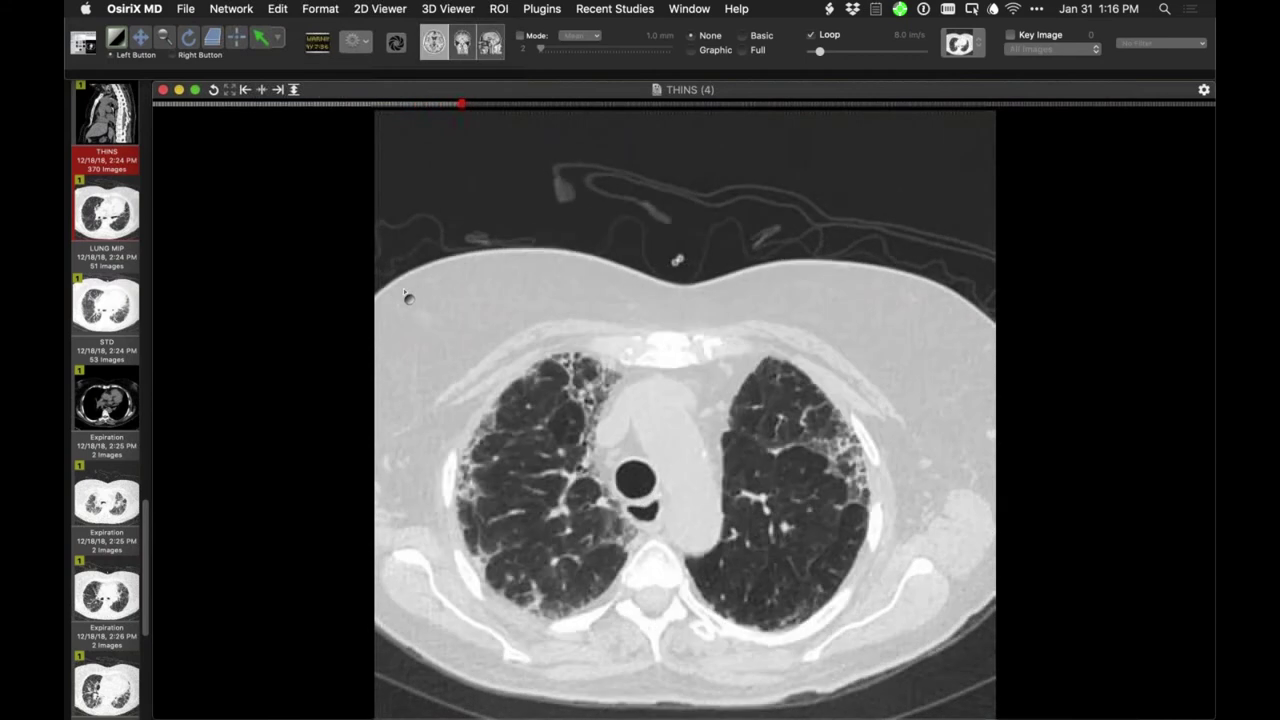
scroll(406, 293, "down", 12)
- Inspect the upper lungs back and forth around the aortic arch and down to the main bronchi
scroll(406, 293, "up", 5)
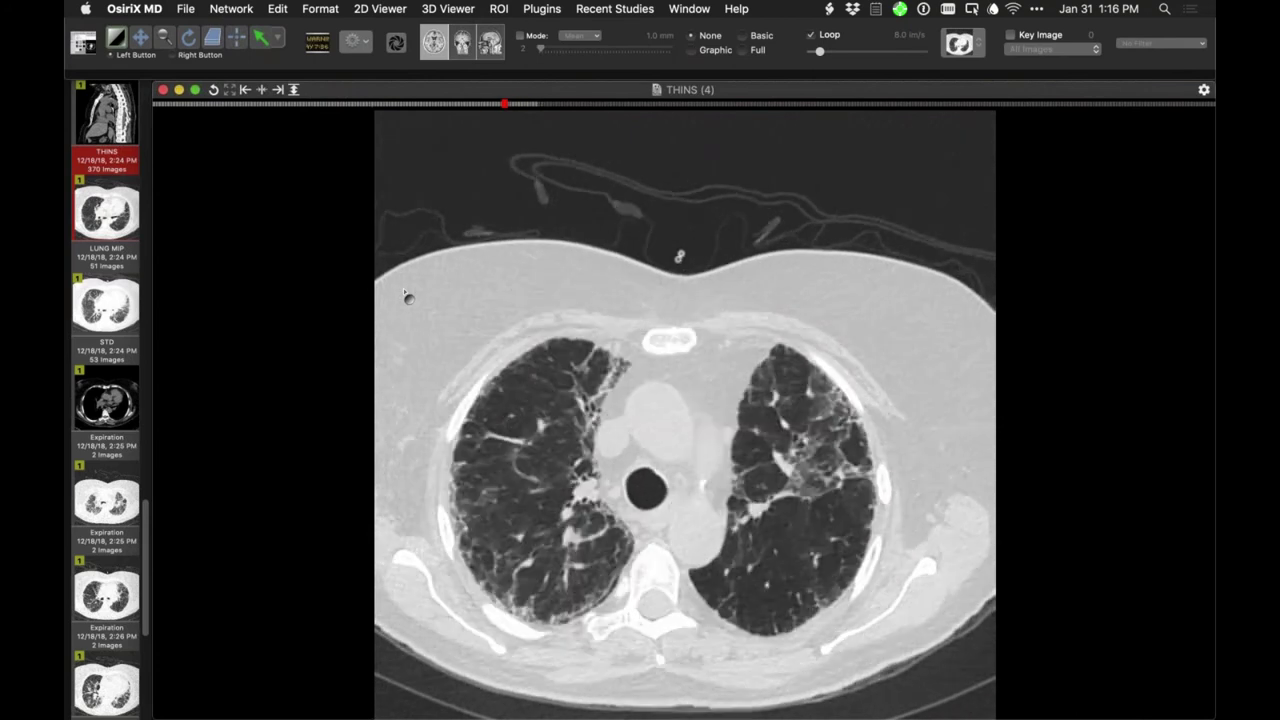
scroll(407, 296, "up", 6)
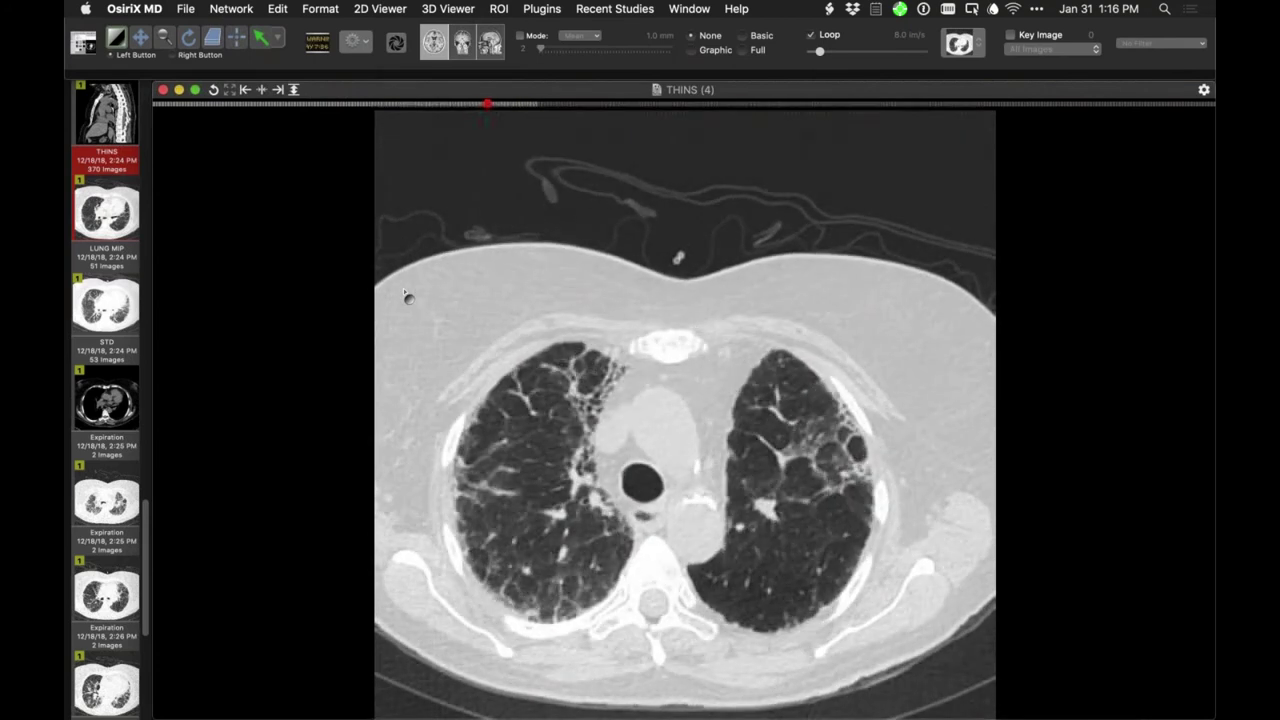
scroll(408, 296, "down", 15)
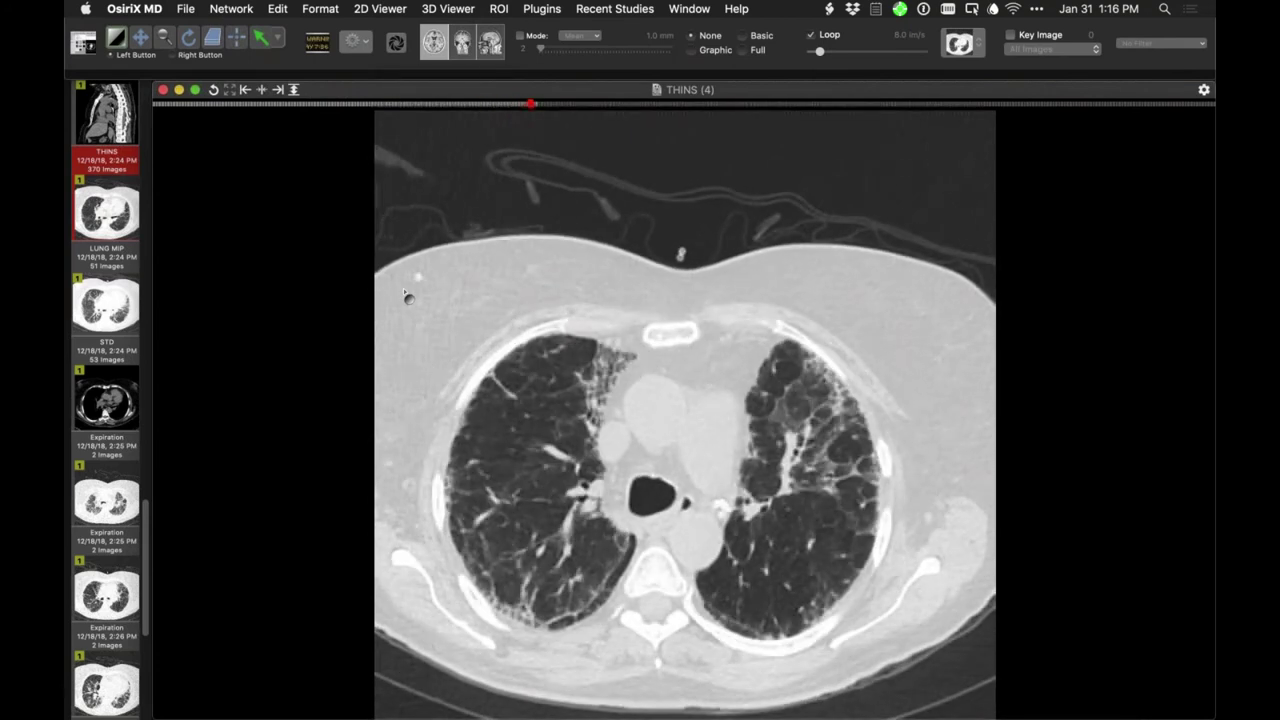
scroll(408, 296, "down", 15)
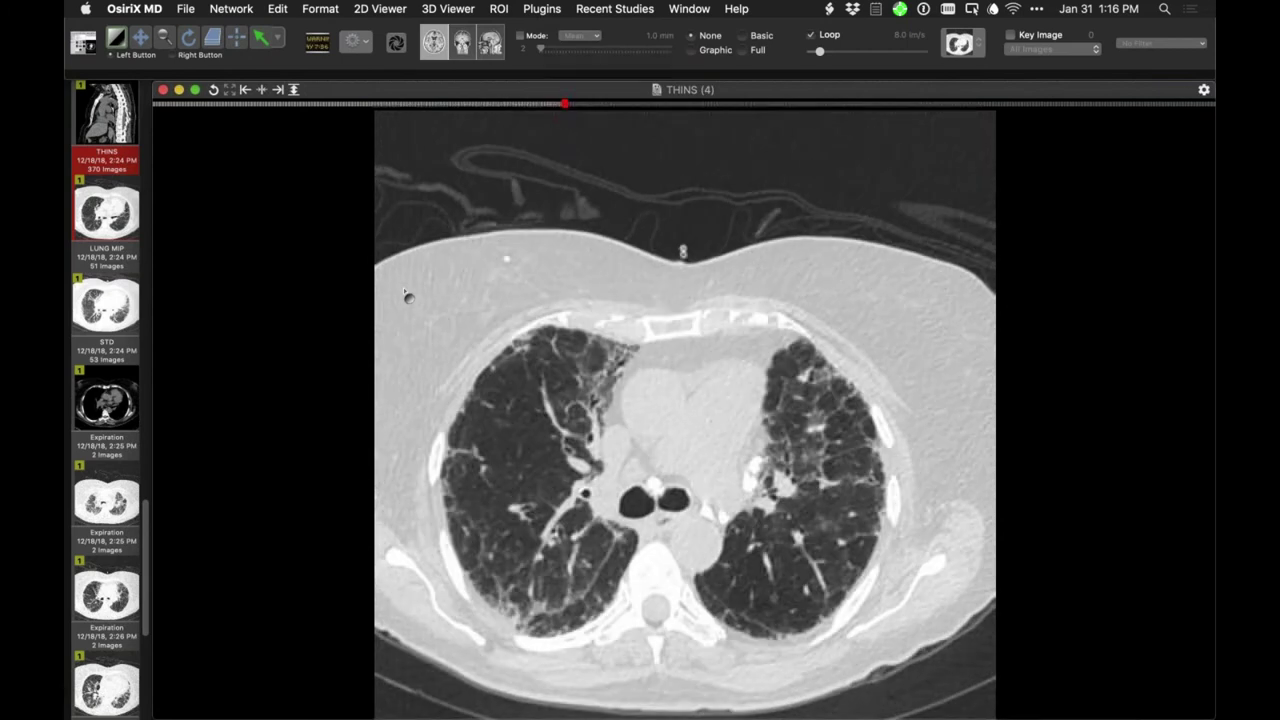
scroll(408, 296, "down", 20)
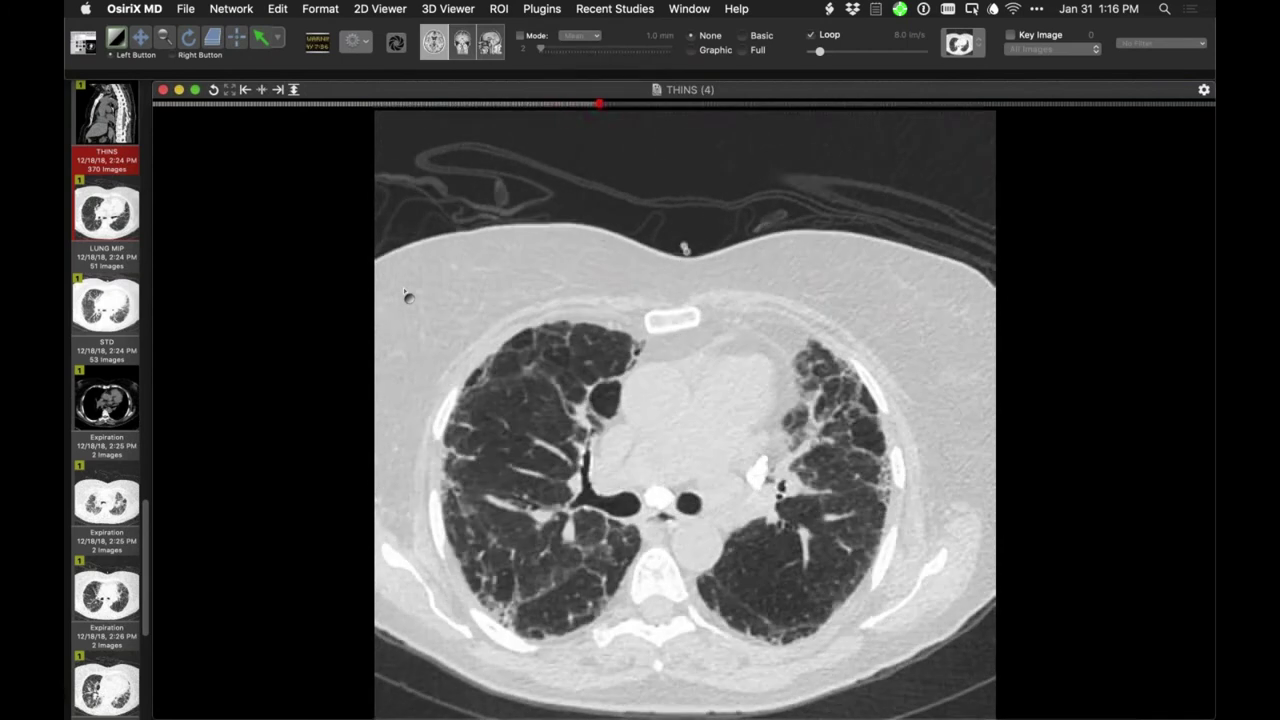
- Inspect the mid lungs back and forth at heart level and continue down to the dome of the liver
scroll(408, 296, "down", 8)
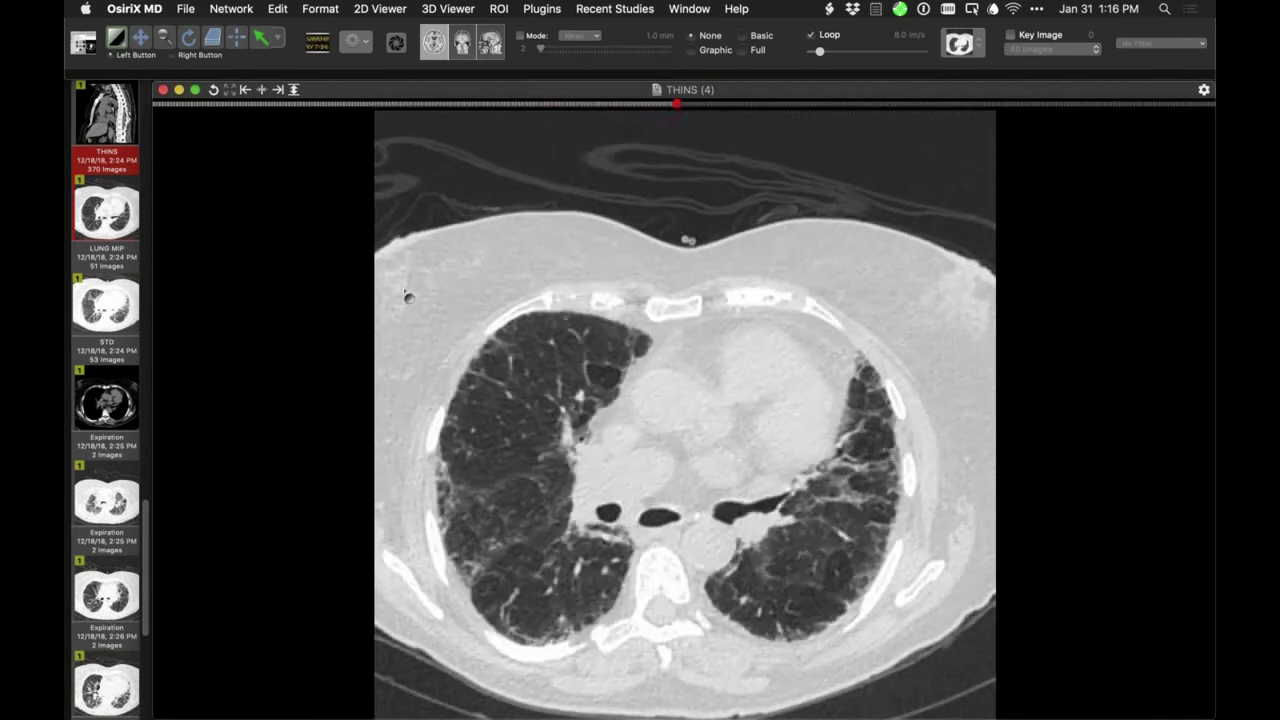
scroll(408, 296, "up", 8)
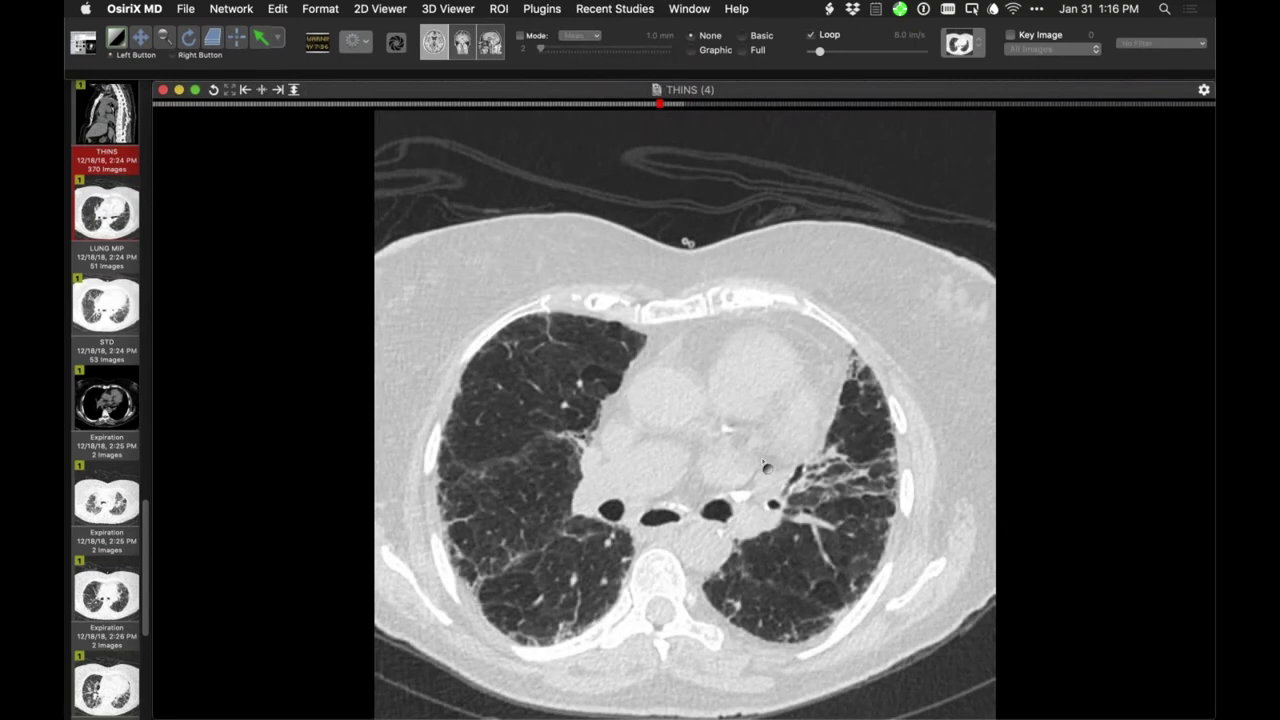
scroll(459, 420, "down", 15)
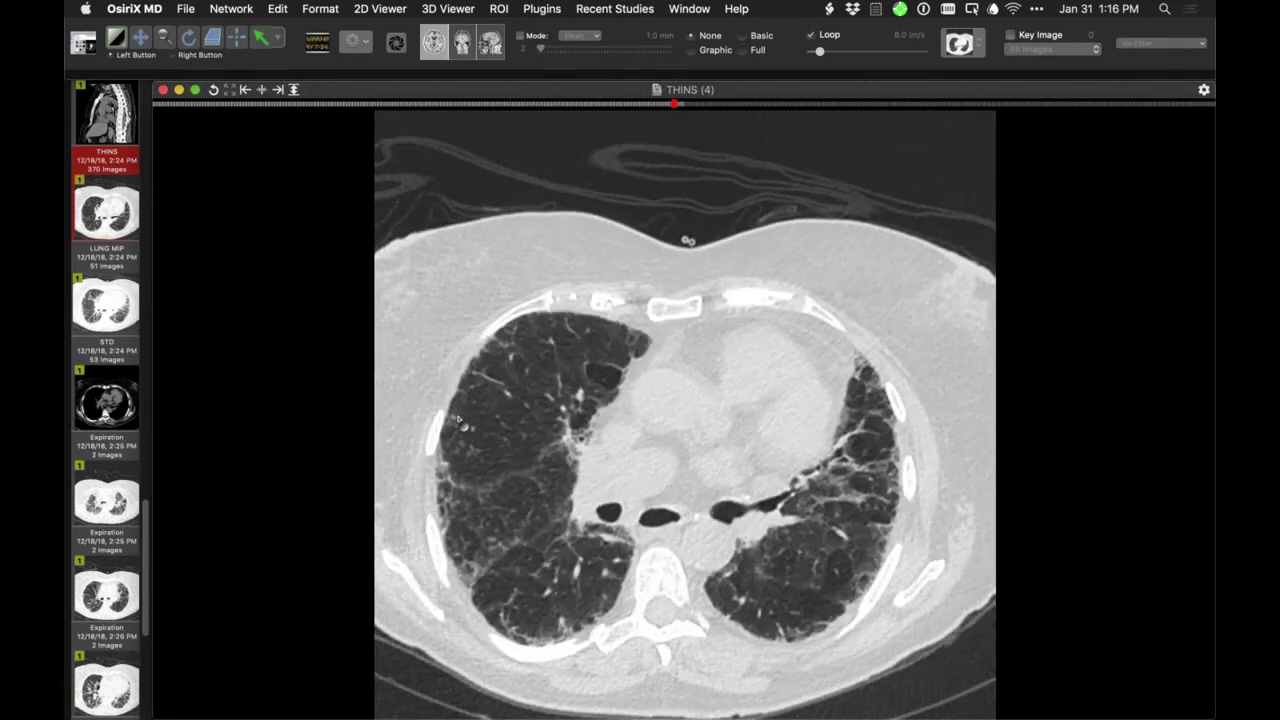
scroll(459, 420, "down", 20)
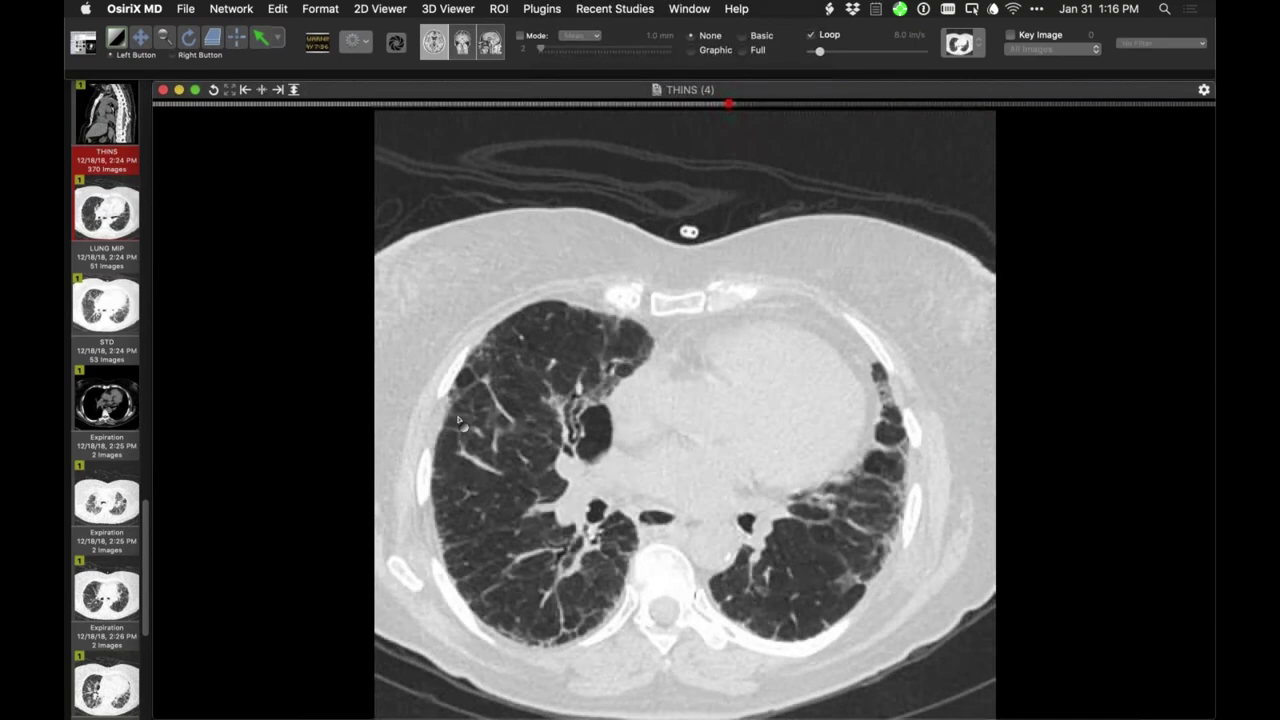
scroll(459, 420, "down", 20)
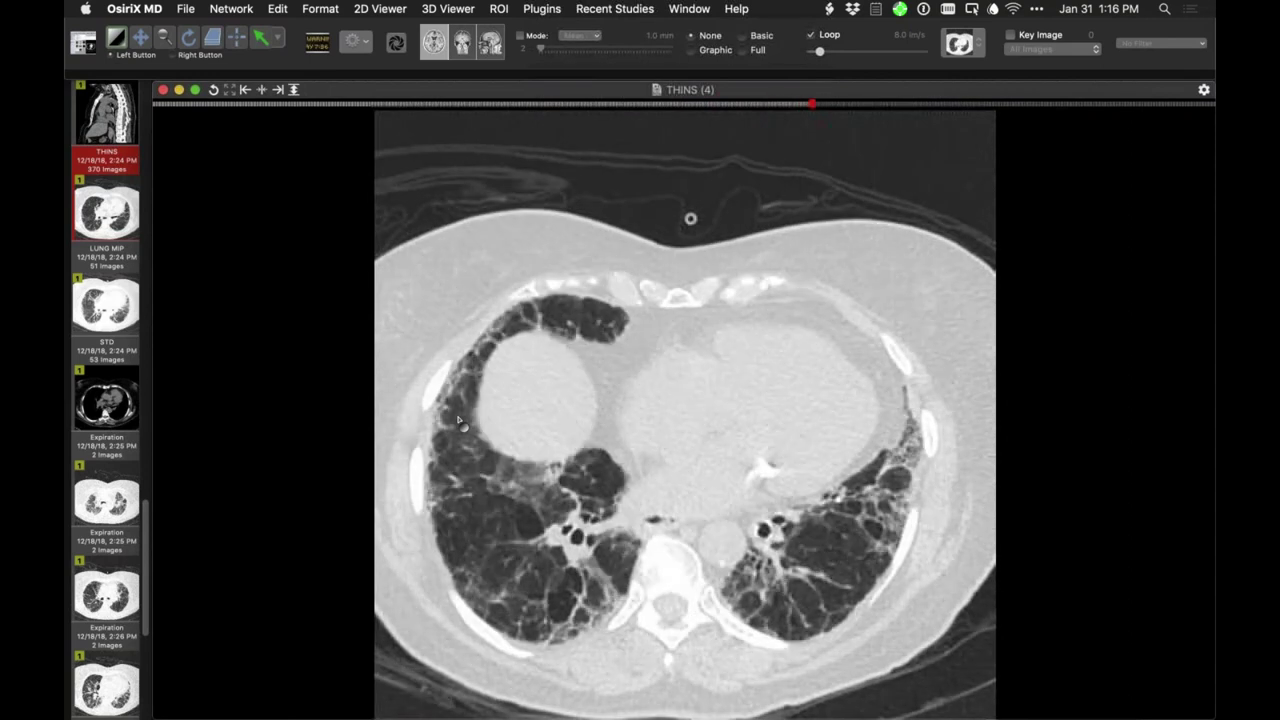
- Inspect the lower lungs around the liver dome and down to the posterior bases at upper abdominal level
scroll(462, 426, "down", 4)
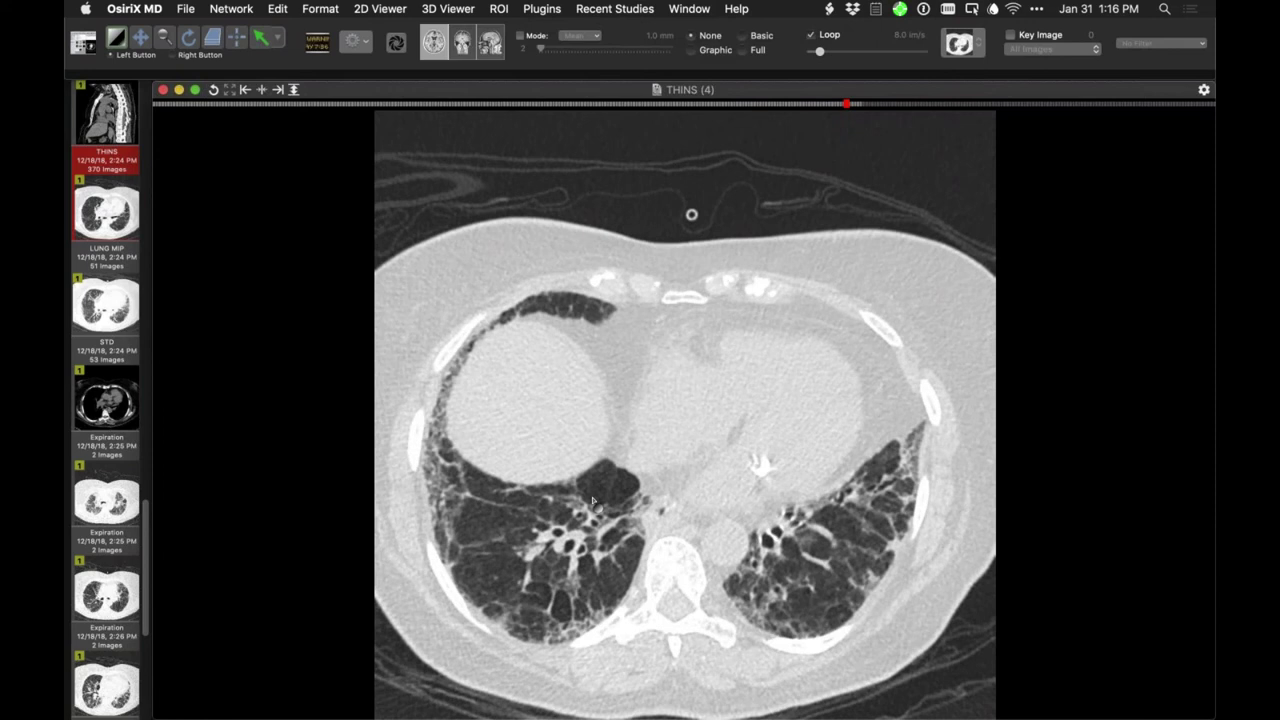
scroll(592, 500, "up", 5)
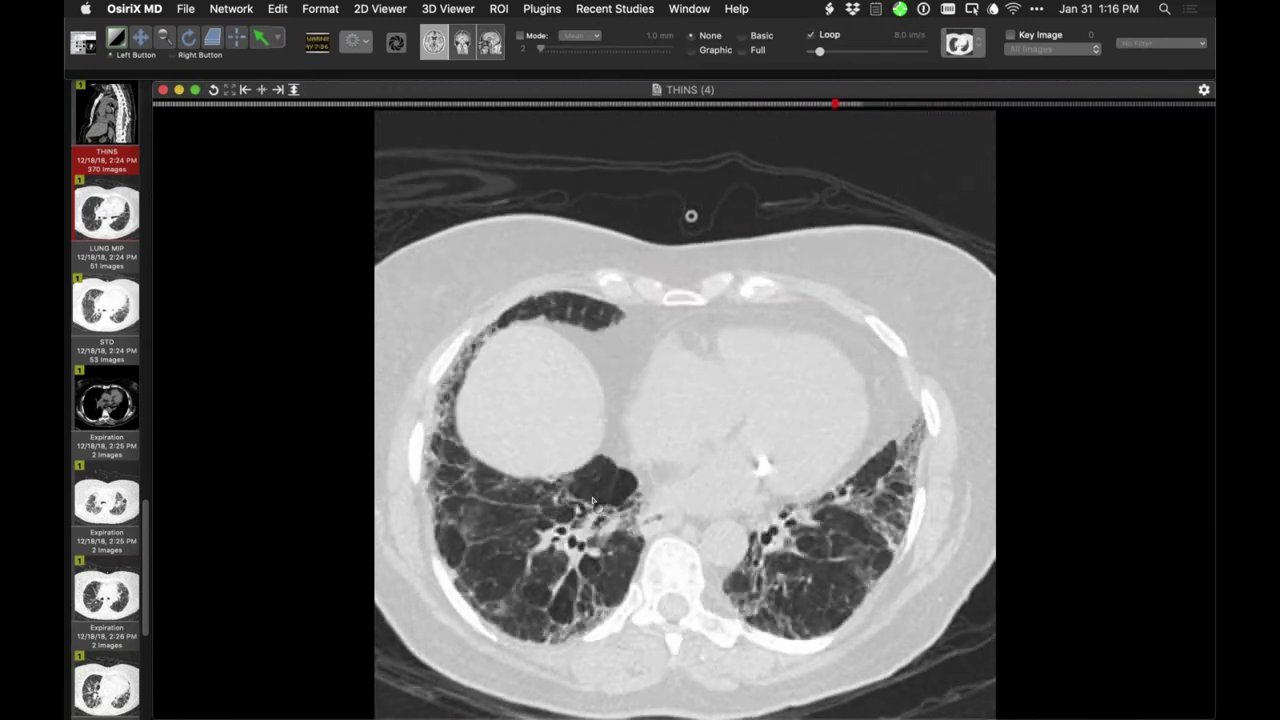
scroll(592, 500, "down", 20)
scroll(596, 506, "down", 12)
scroll(596, 506, "down", 20)
scroll(596, 506, "up", 17)
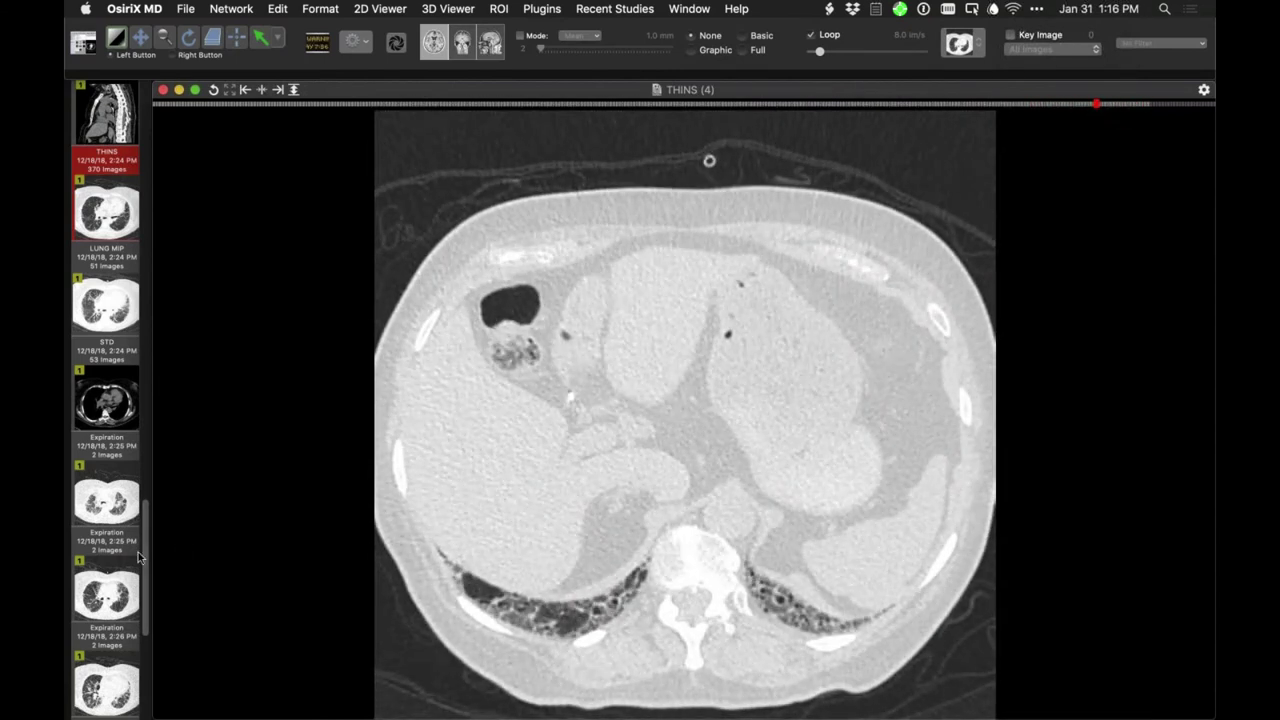
- Open the 12/18/18 Expiration series at heart level, followed by the Expiration series at liver dome level
scroll(138, 552, "down", 5)
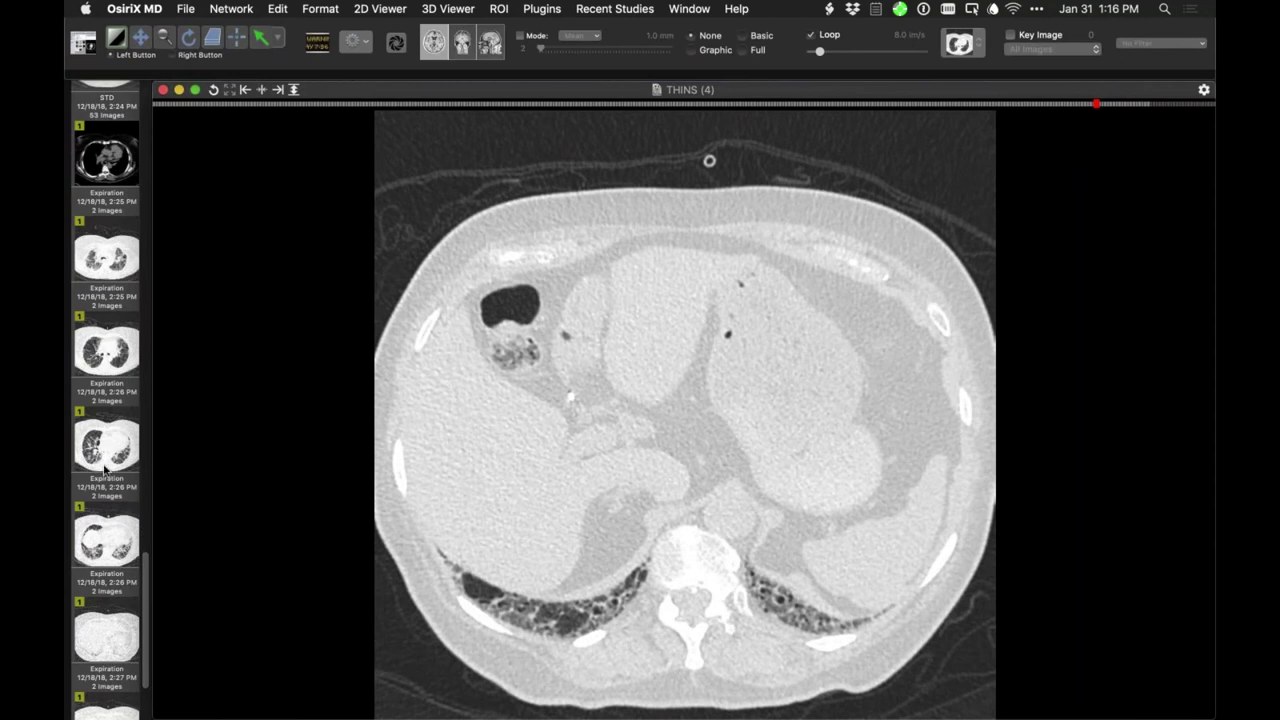
left_click_drag(104, 460, 440, 452)
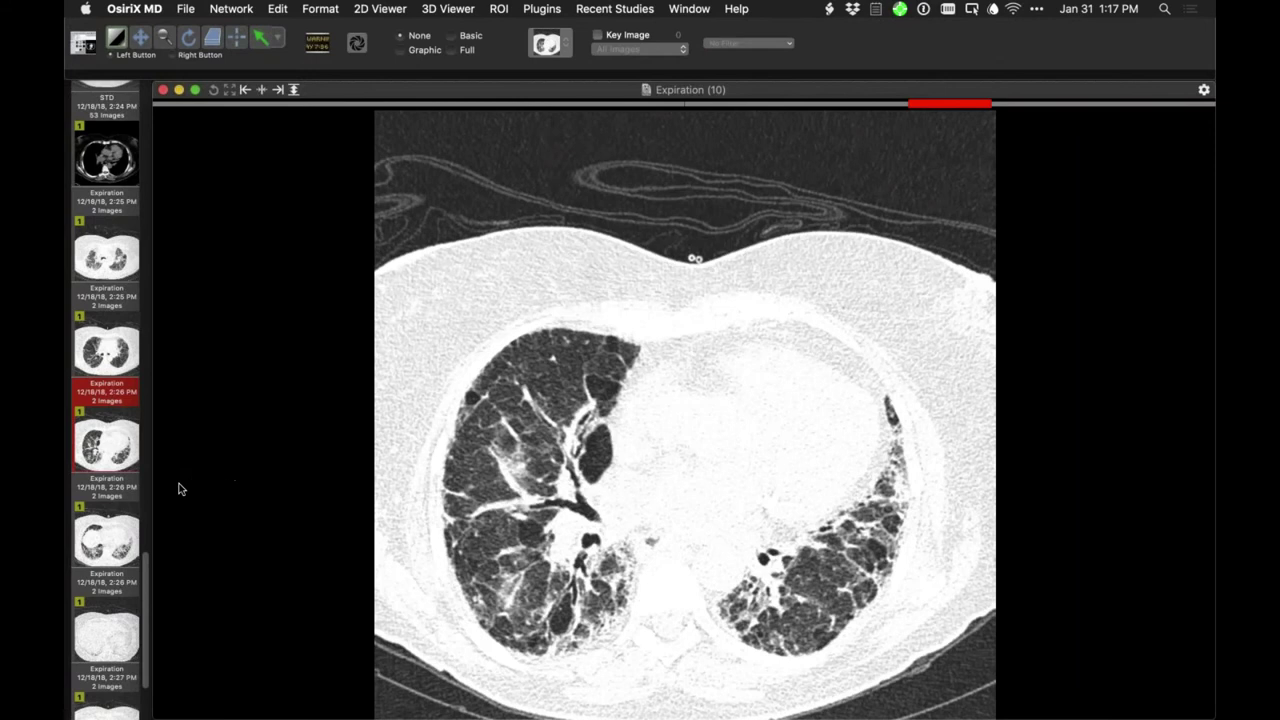
scroll(128, 493, "down", 5)
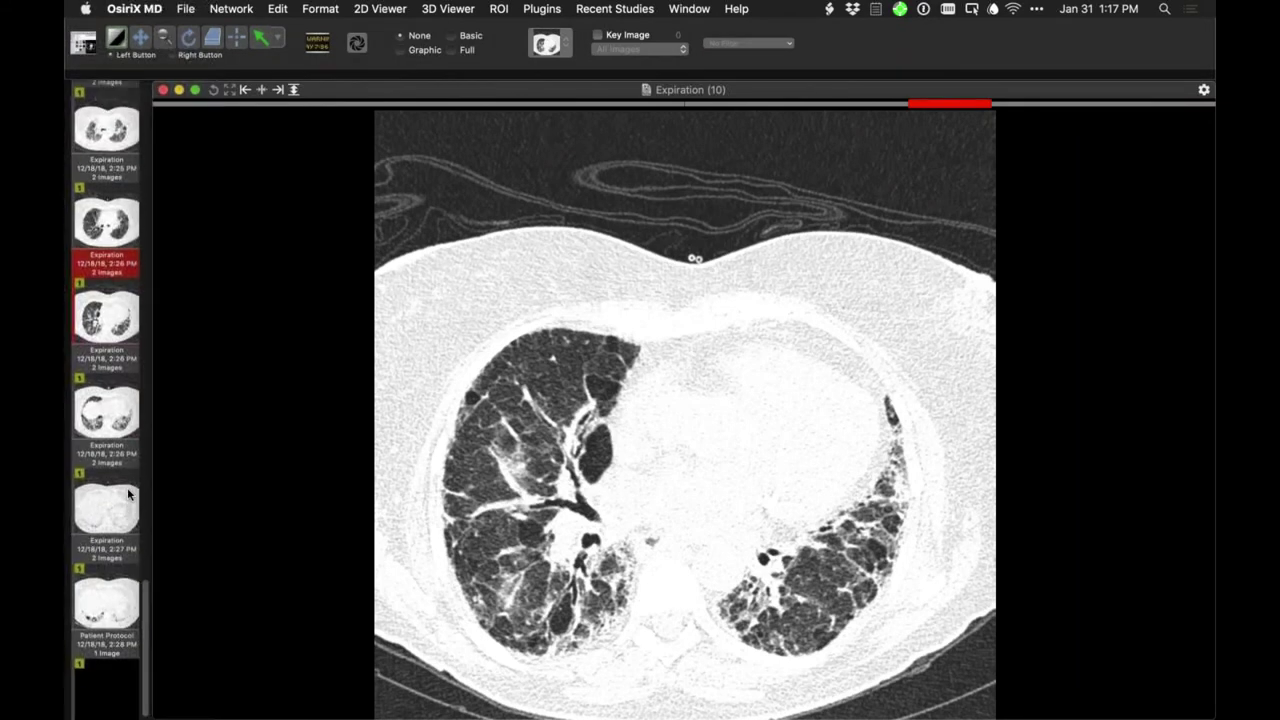
left_click_drag(117, 428, 425, 440)
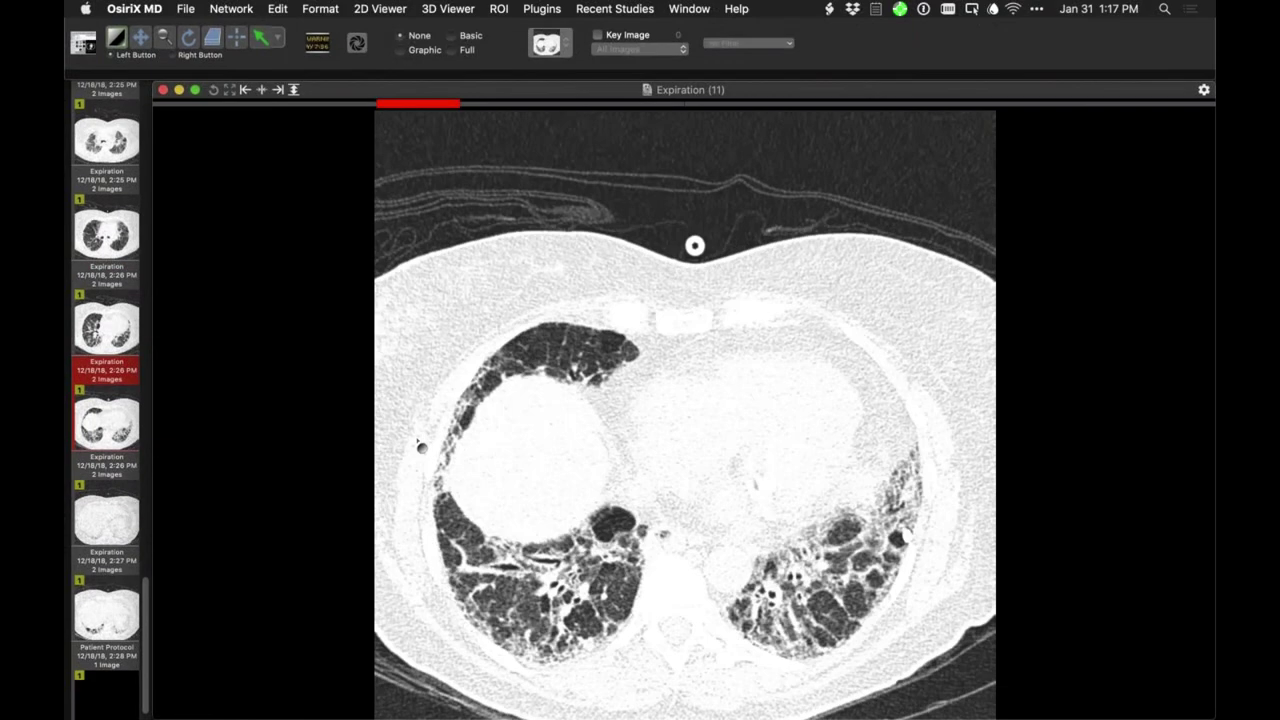
- Compare the two expiratory images at the liver dome and adjust the window to darken the soft tissues and reveal bone detail
scroll(422, 447, "down", 8)
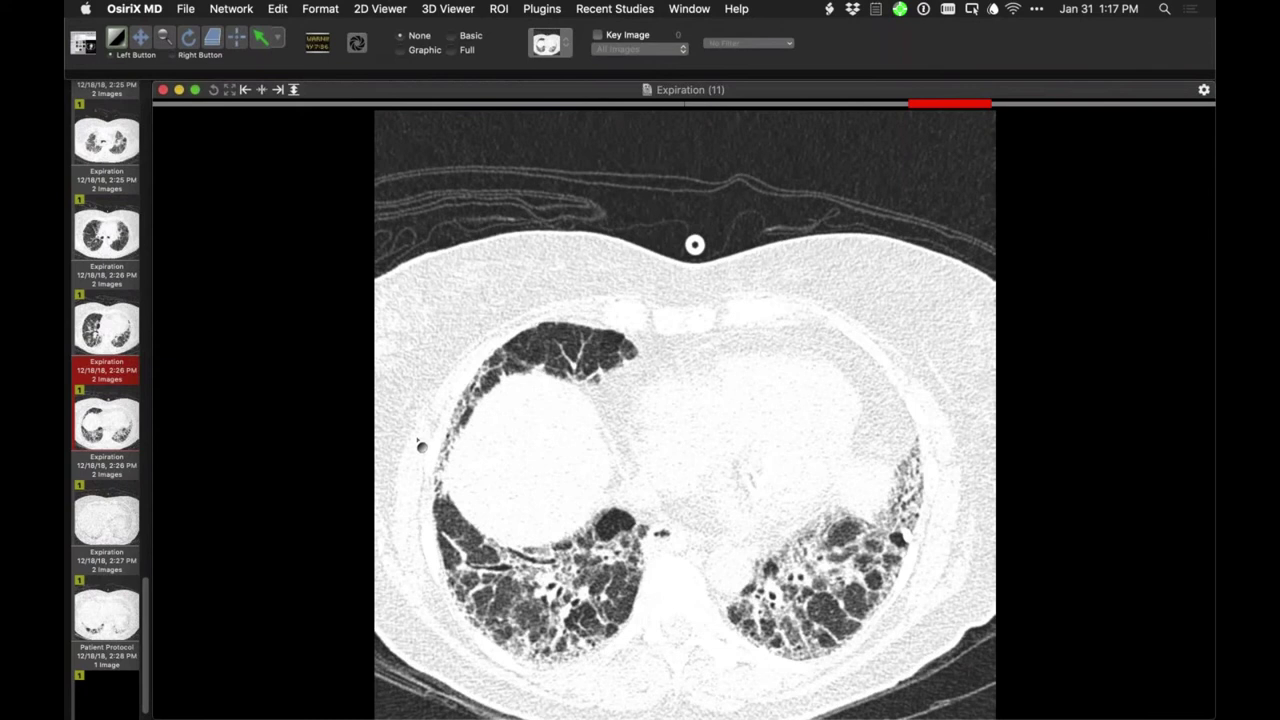
scroll(421, 447, "up", 8)
left_click_drag(456, 445, 487, 457)
scroll(487, 457, "down", 8)
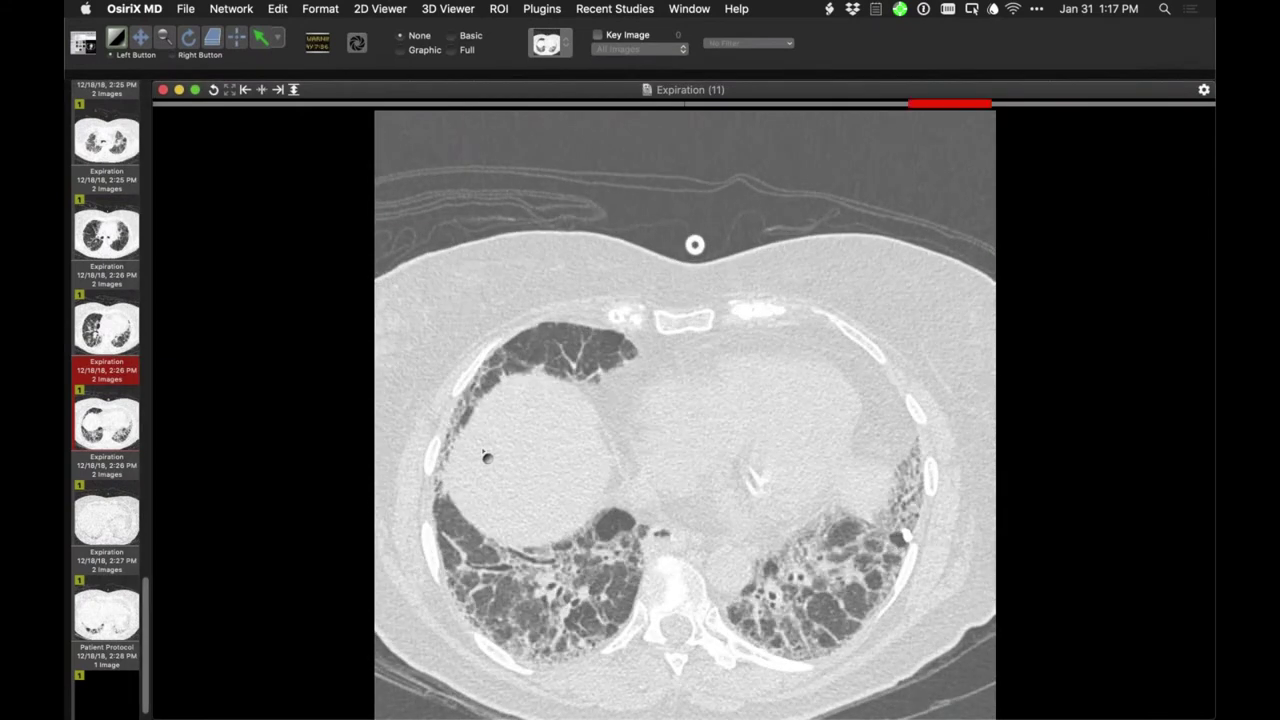
scroll(487, 457, "up", 8)
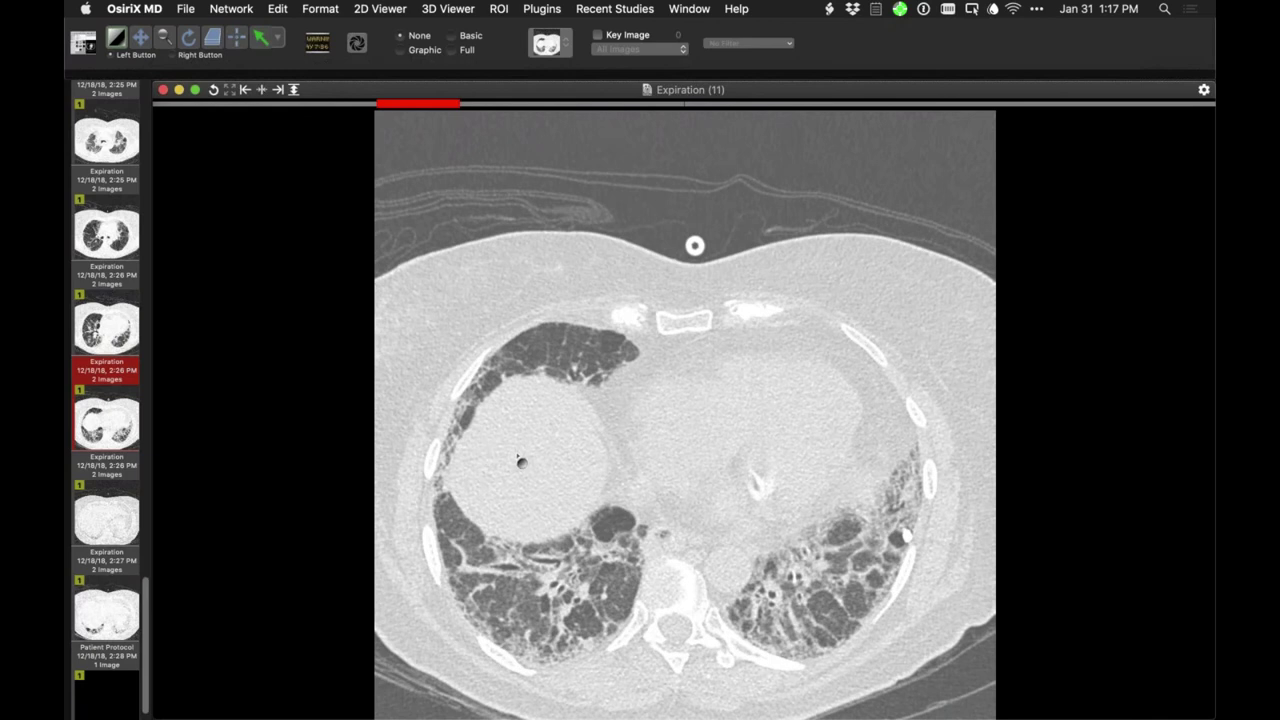
- Open the 12/18/18 Expiration series at heart level and inspect its two images
mouse_move(516, 459)
left_mouse_down()
mouse_move(491, 449)
mouse_move(503, 454)
left_mouse_up()
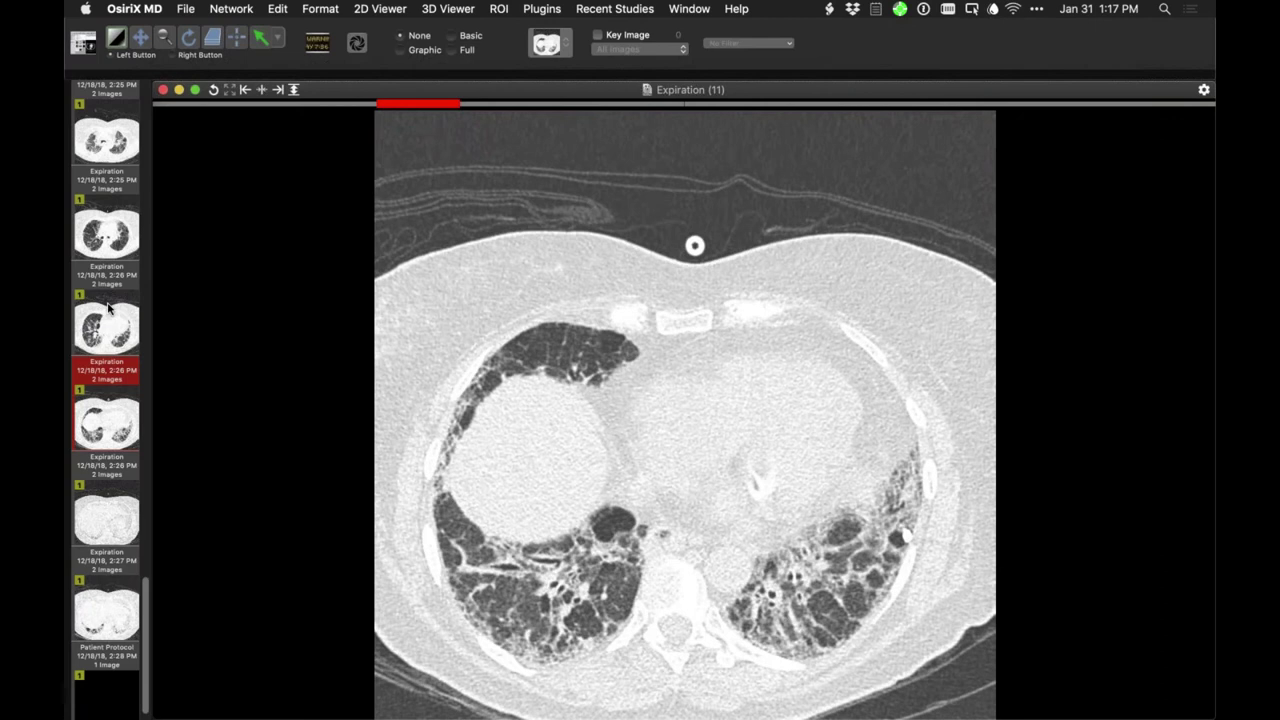
left_click_drag(108, 308, 533, 424)
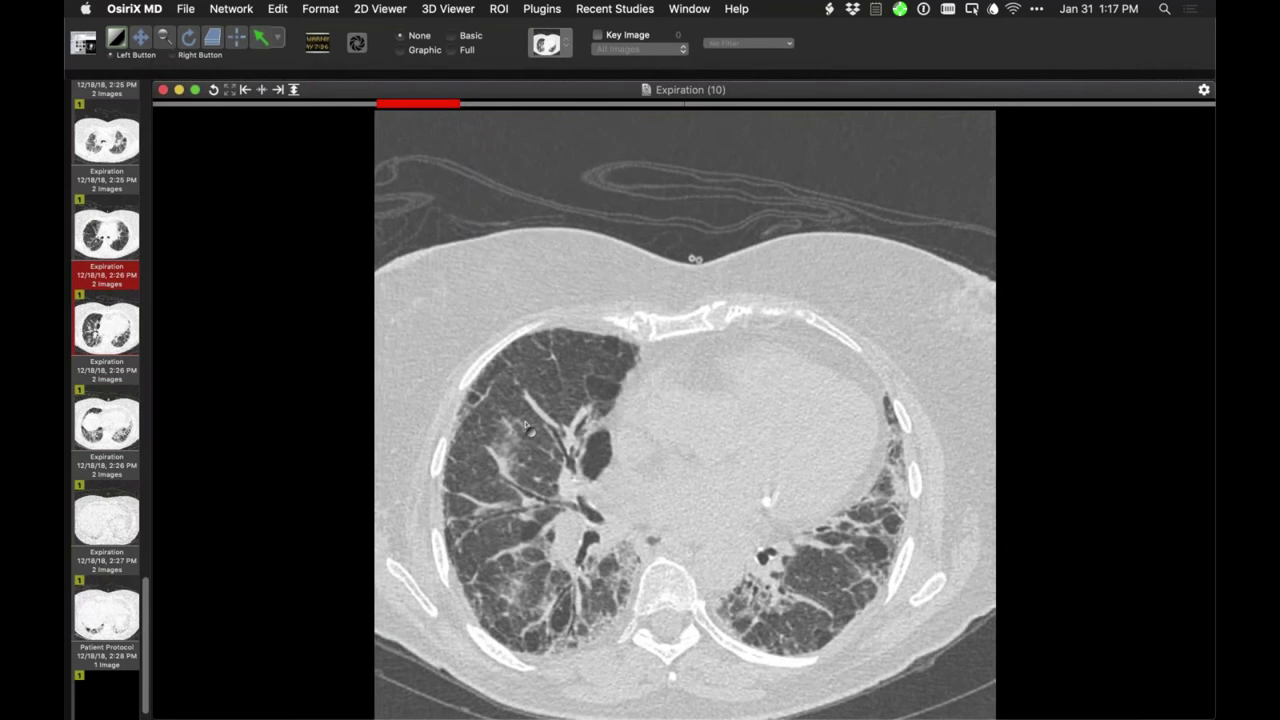
scroll(526, 424, "down", 1)
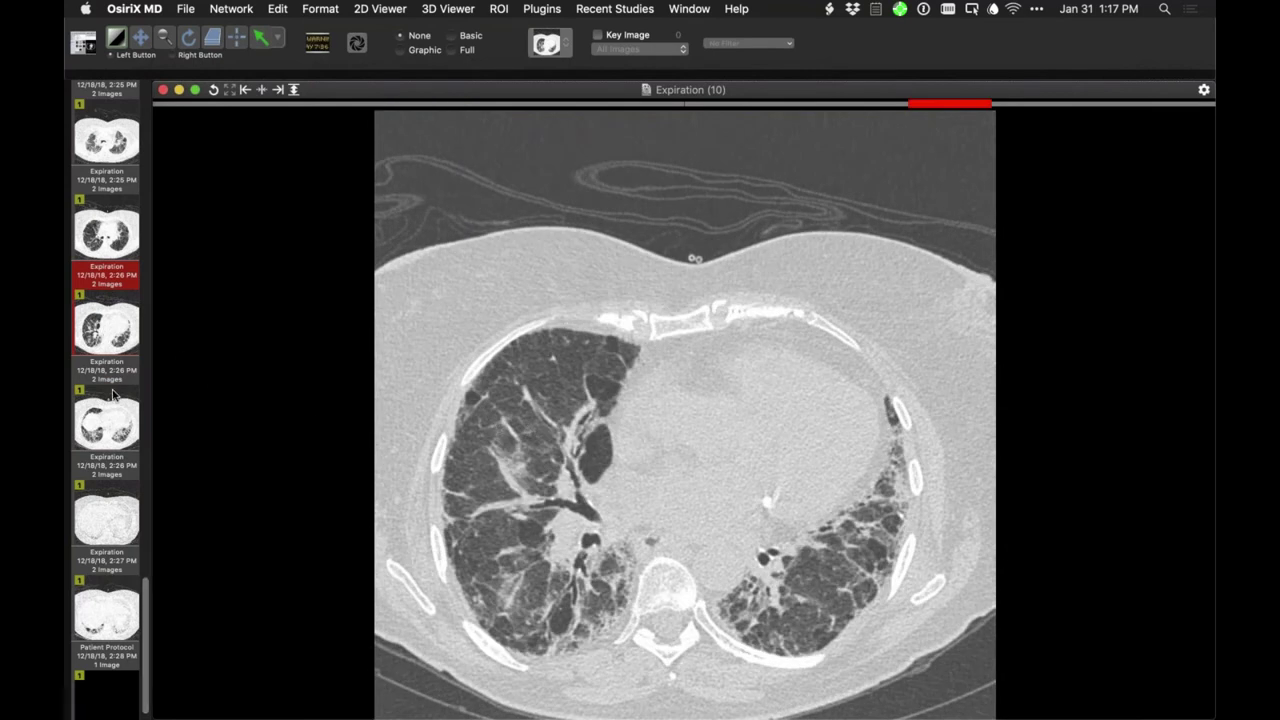
scroll(100, 231, "down", 1)
- Show the main-bronchi-level Expiration series beside the heart-level one and adjust the window to reveal bone detail
left_click(99, 231, "super")
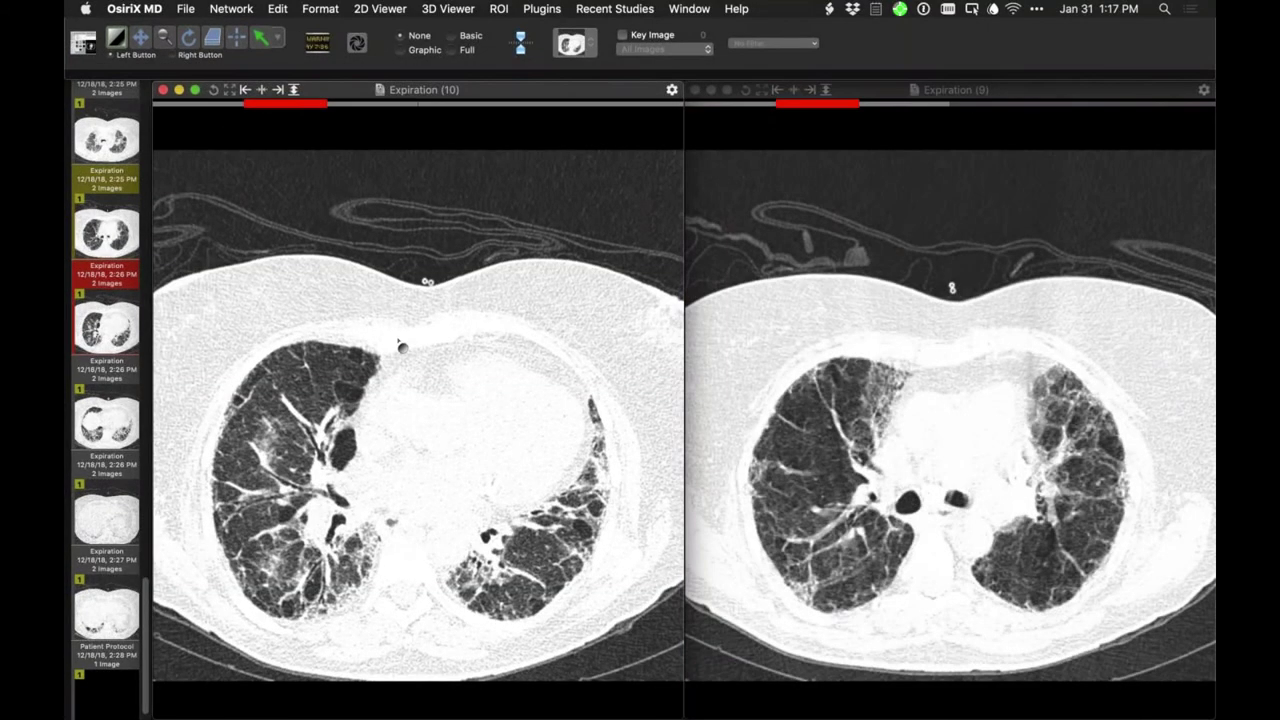
left_click_drag(403, 352, 445, 367)
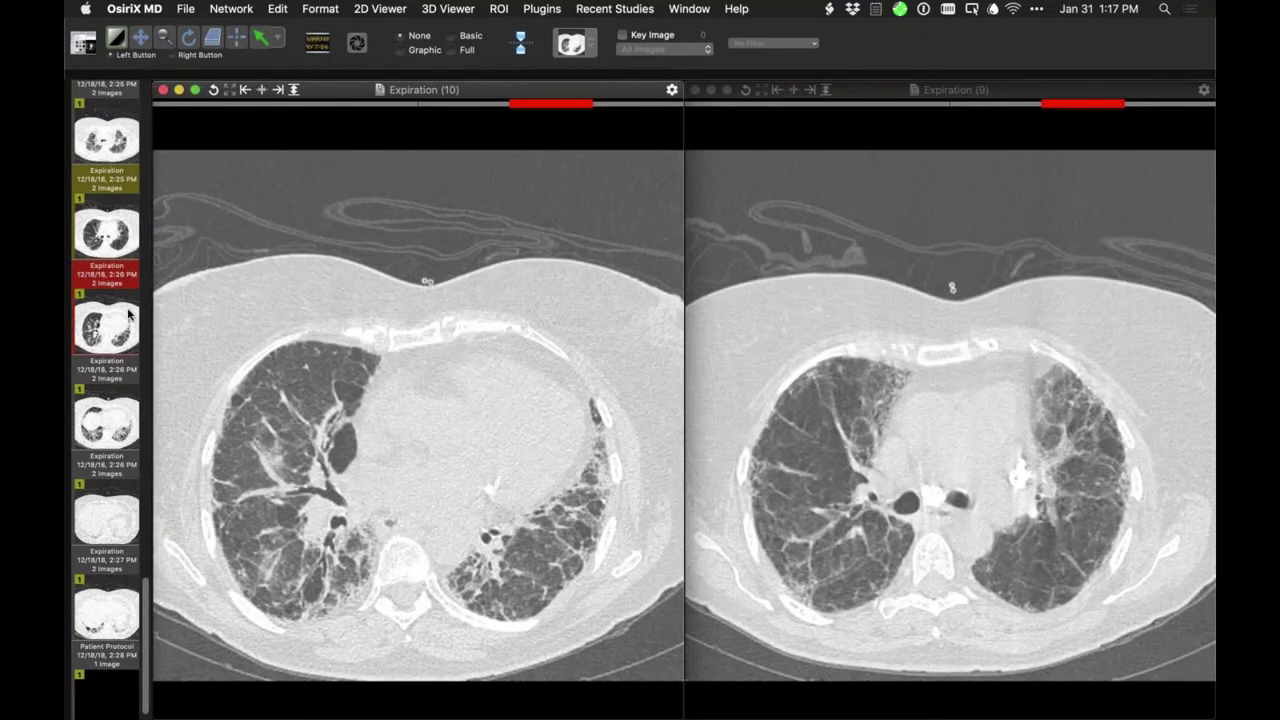
- Replace the main-bronchi-level images with the Expiration series at the liver dome and compare them with the heart-level images
left_click_drag(113, 428, 788, 457)
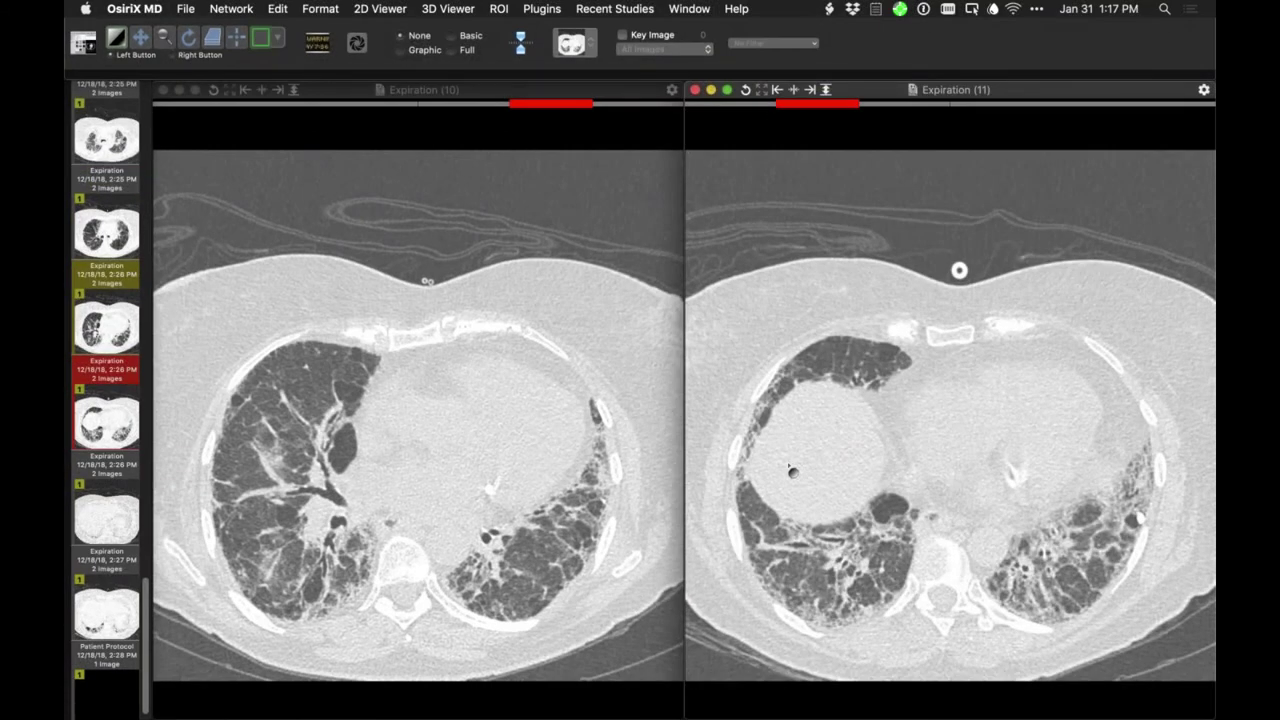
left_click(612, 477)
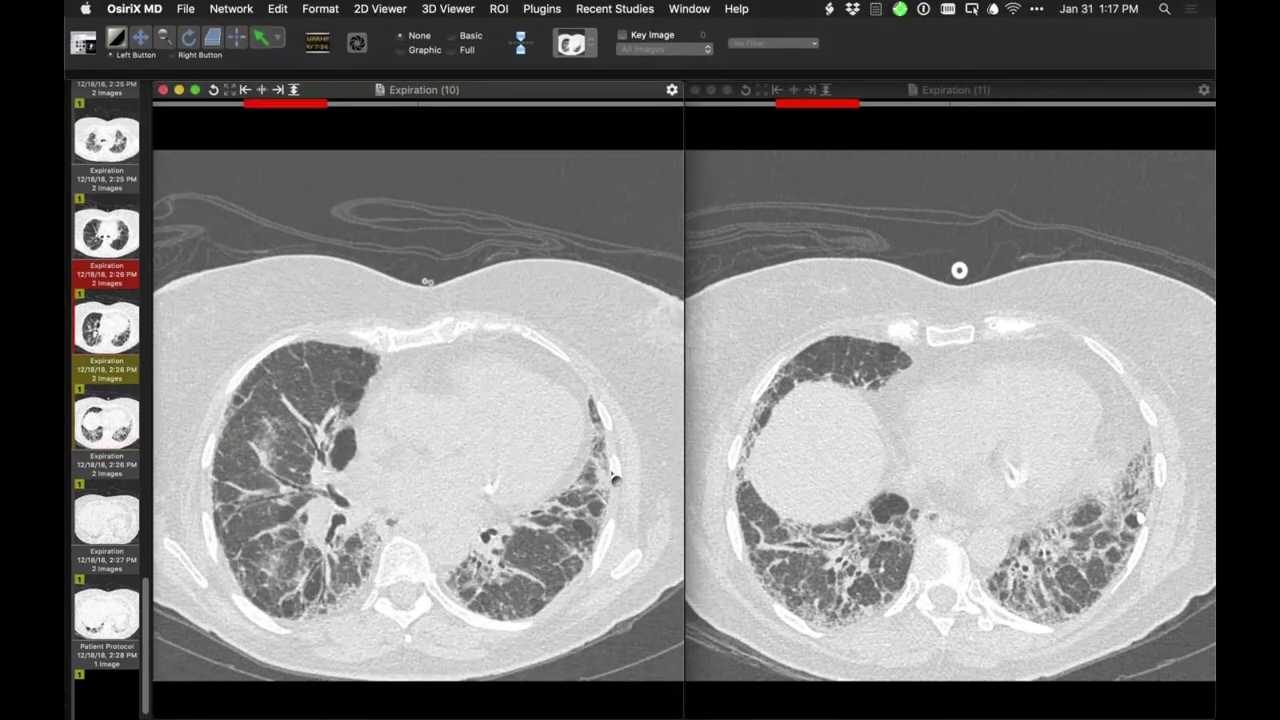
left_click(695, 495)
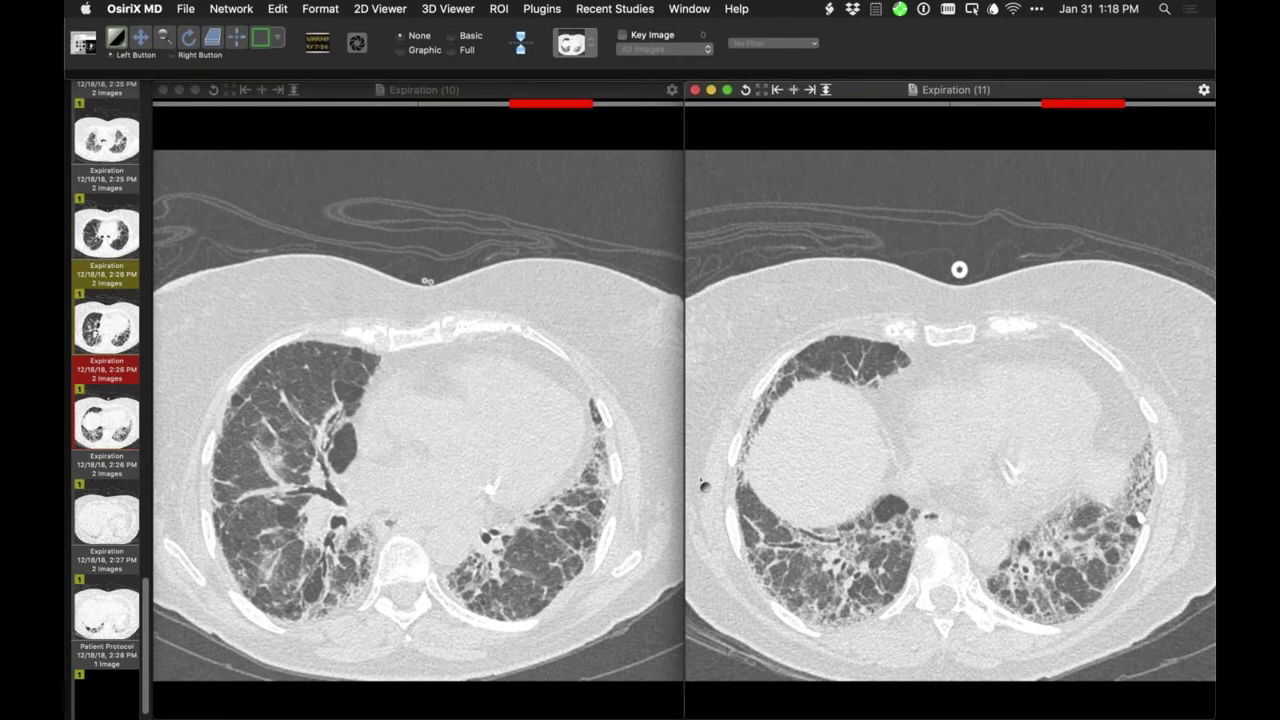
- Load the 12/18/18 COR series in place of the liver dome images and review the coronal lungs back to the descending aorta
scroll(110, 398, "up", 5)
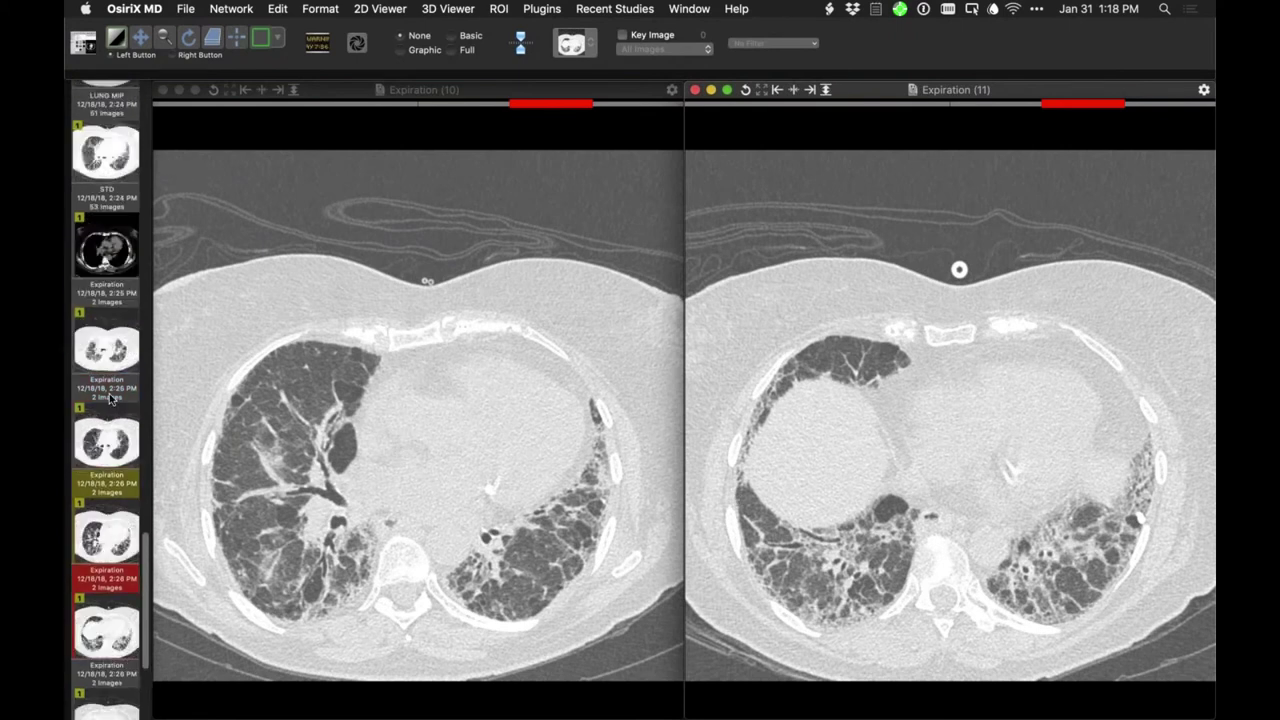
scroll(110, 398, "up", 4)
scroll(110, 398, "up", 5)
left_click_drag(98, 222, 836, 413)
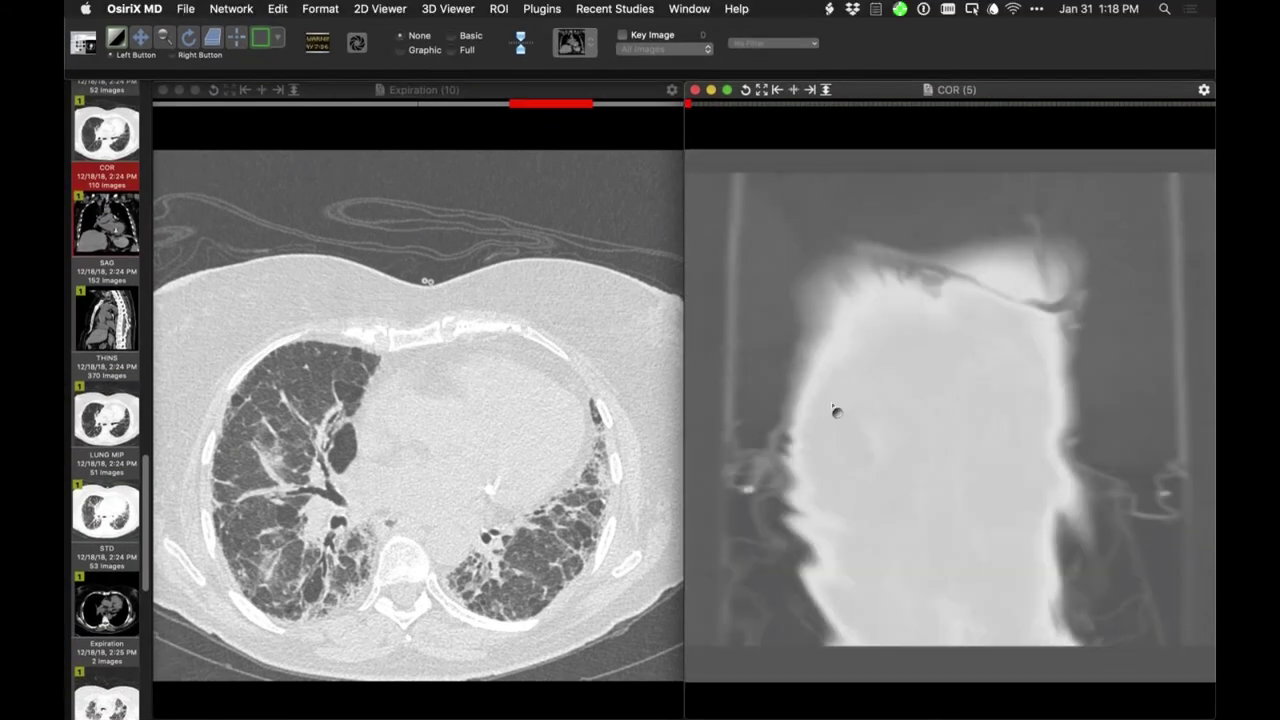
scroll(829, 406, "down", 10)
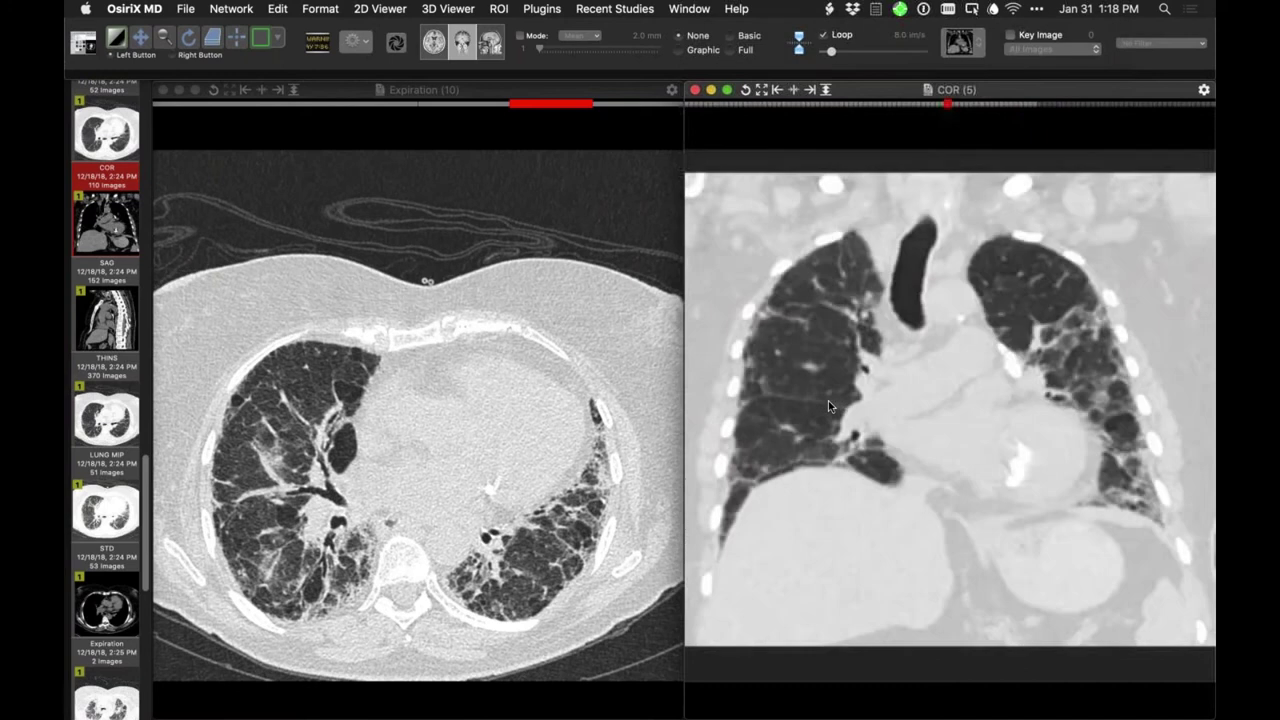
scroll(828, 405, "down", 5)
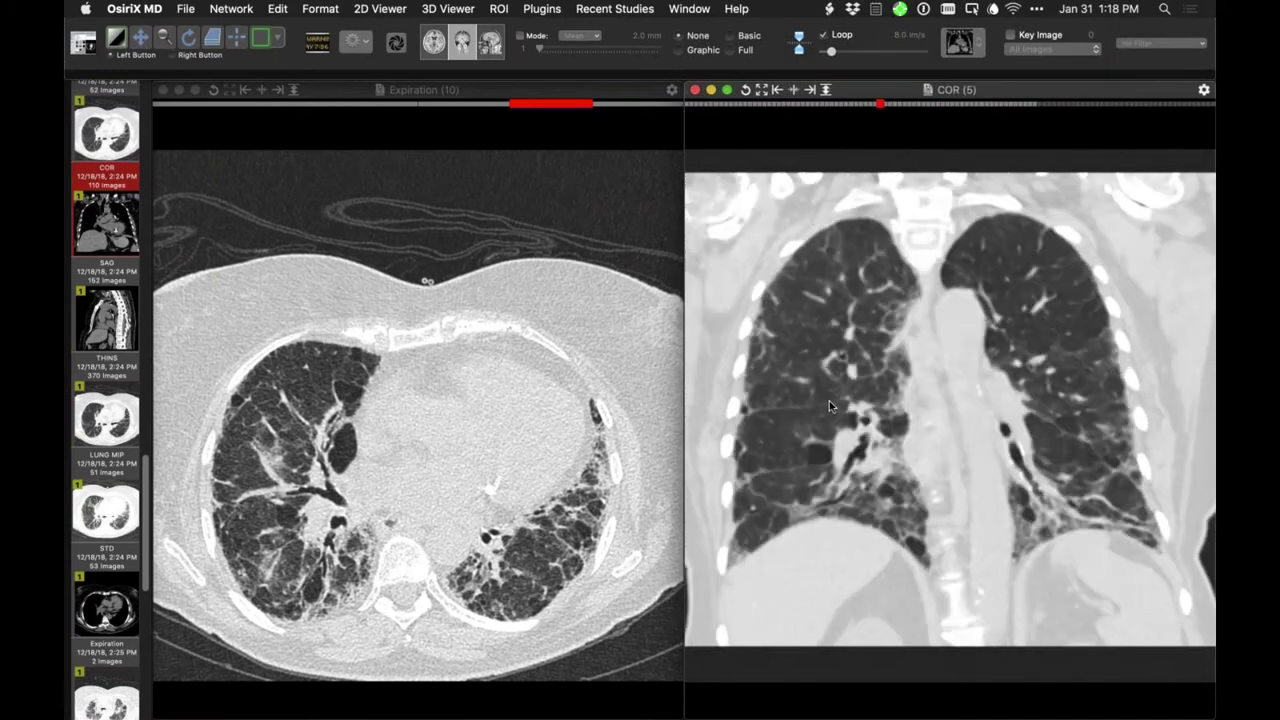
- Inspect the coronal lungs forward to the trachea and heart, then back past the main bronchi to the thoracic spine
scroll(829, 400, "up", 4)
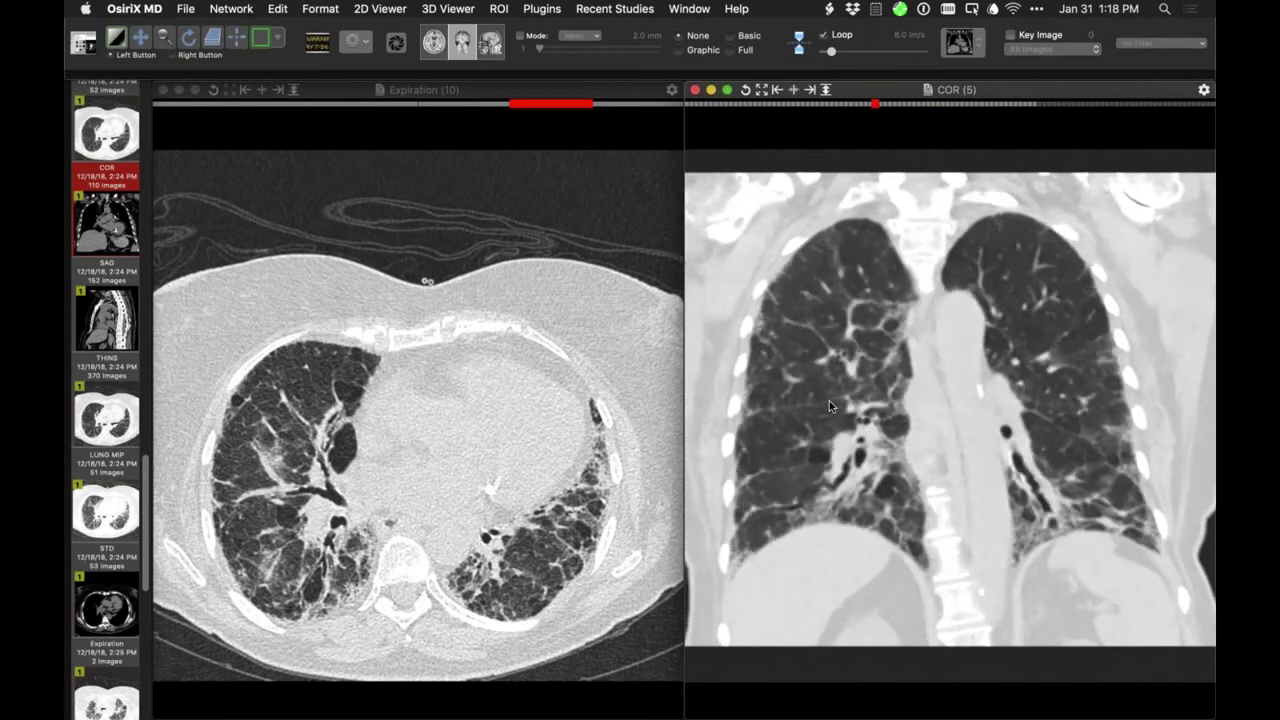
scroll(829, 405, "down", 10)
scroll(829, 400, "up", 5)
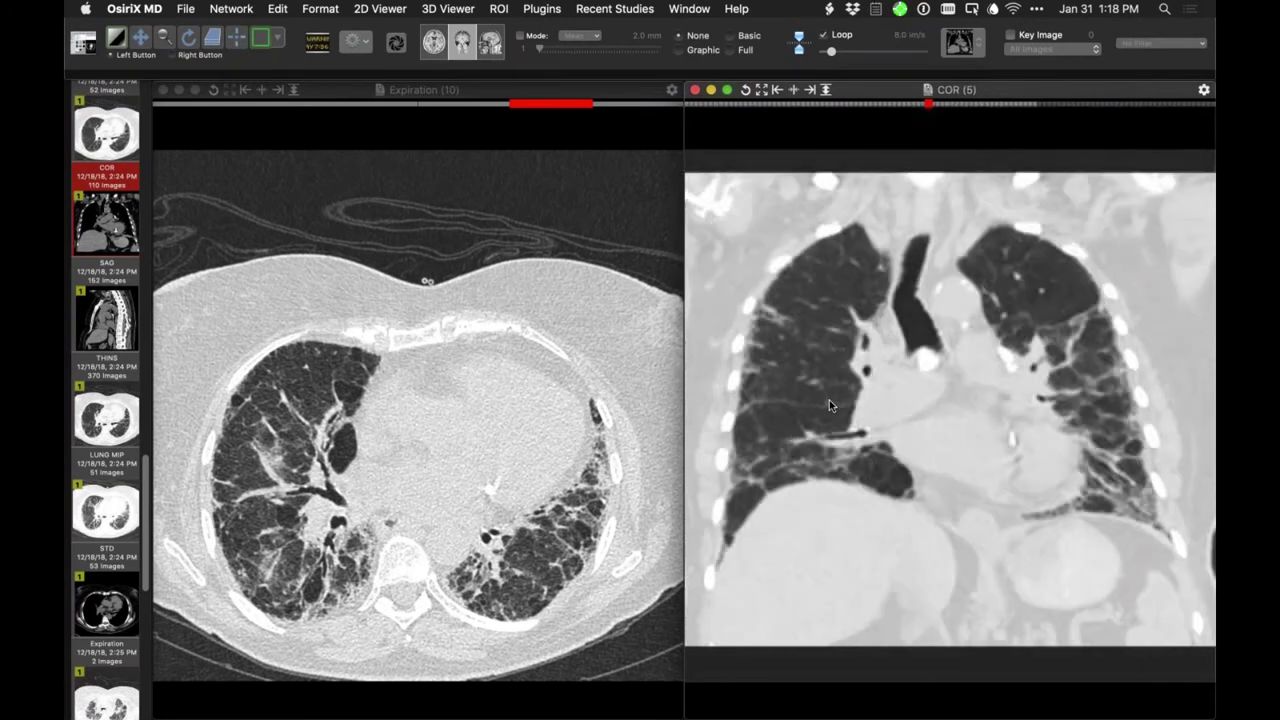
scroll(829, 400, "up", 6)
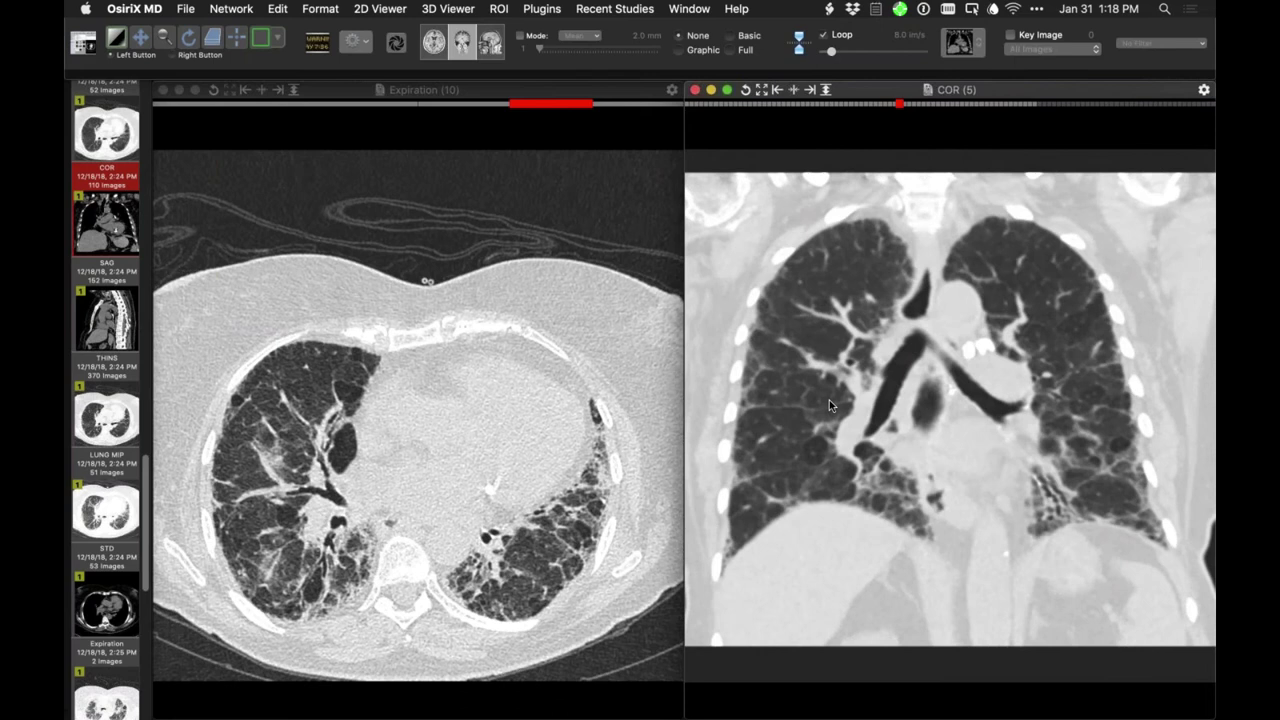
scroll(829, 400, "up", 8)
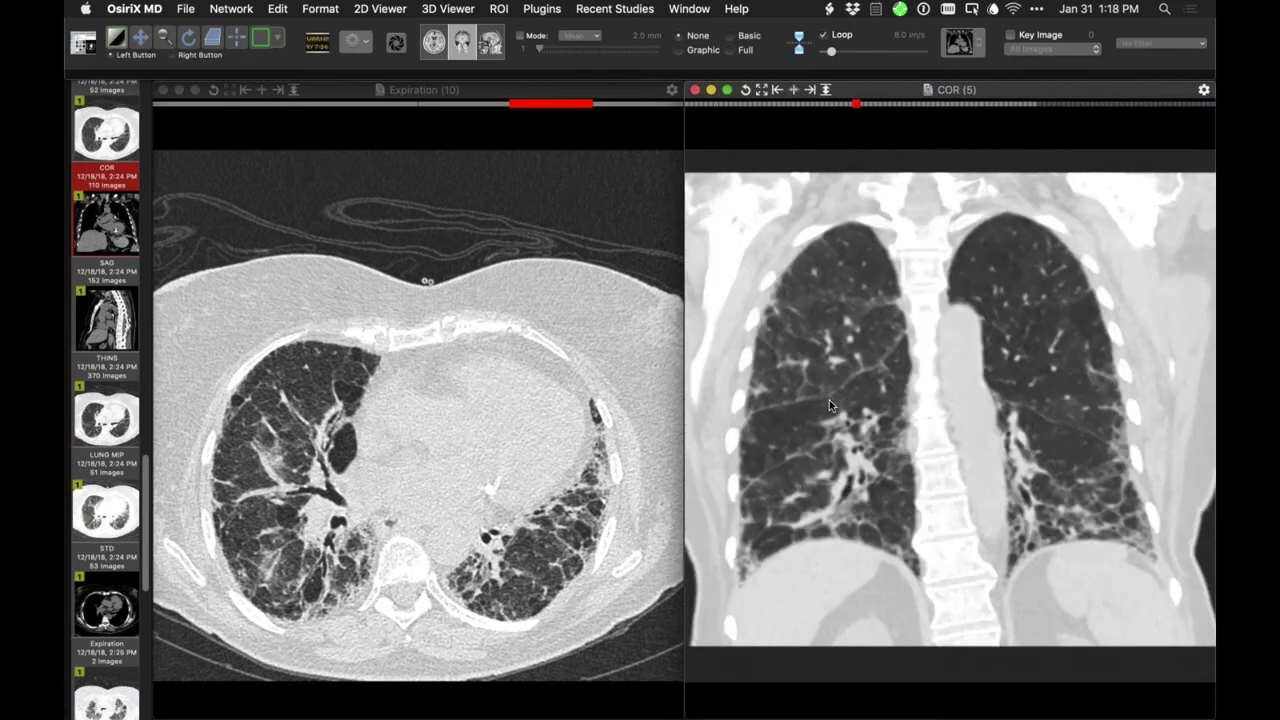
scroll(829, 400, "down", 3)
scroll(830, 400, "up", 2)
- Enlarge the coronal view to full screen and examine the lung bases back and forth around the descending aorta
double_click(830, 400)
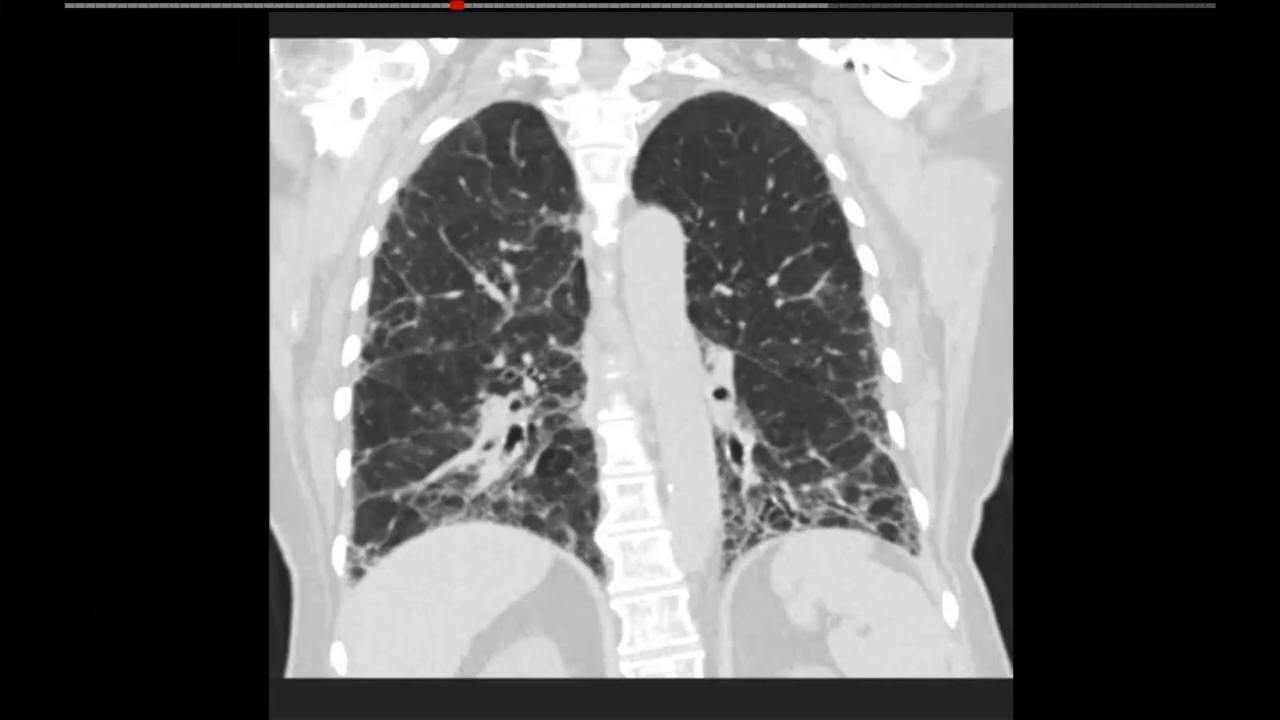
scroll(833, 405, "up", 2)
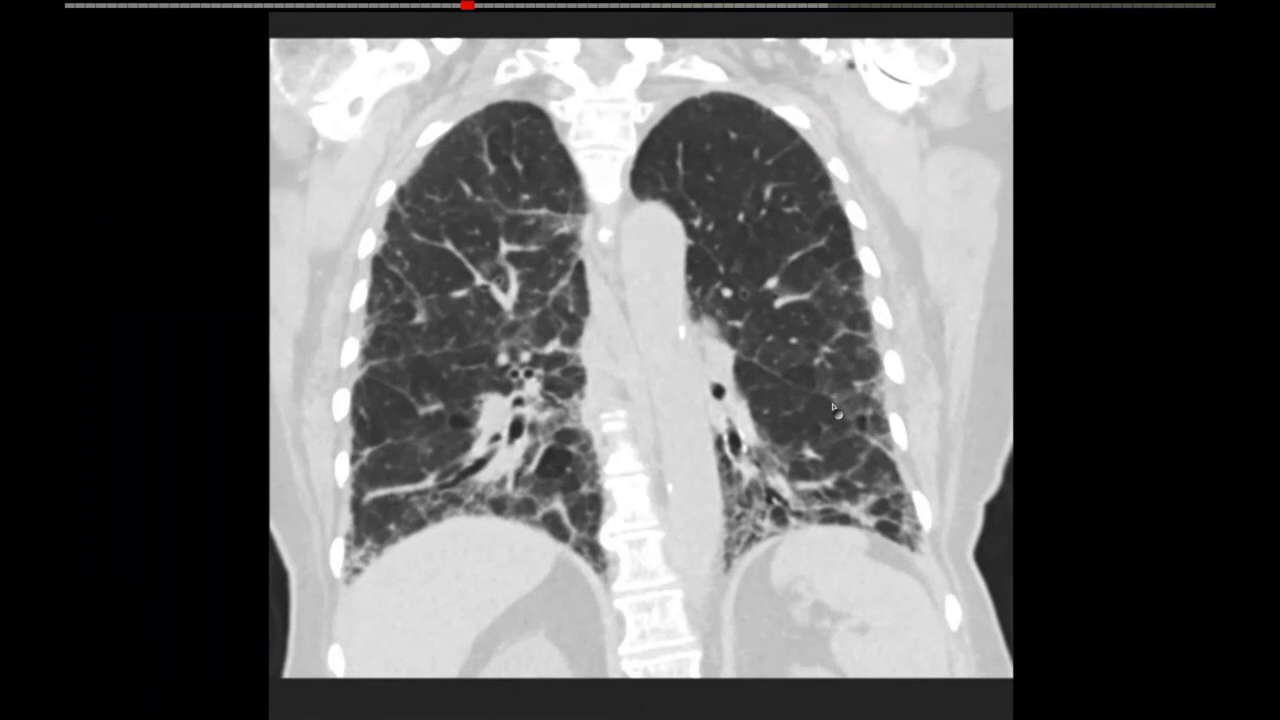
scroll(833, 408, "up", 1)
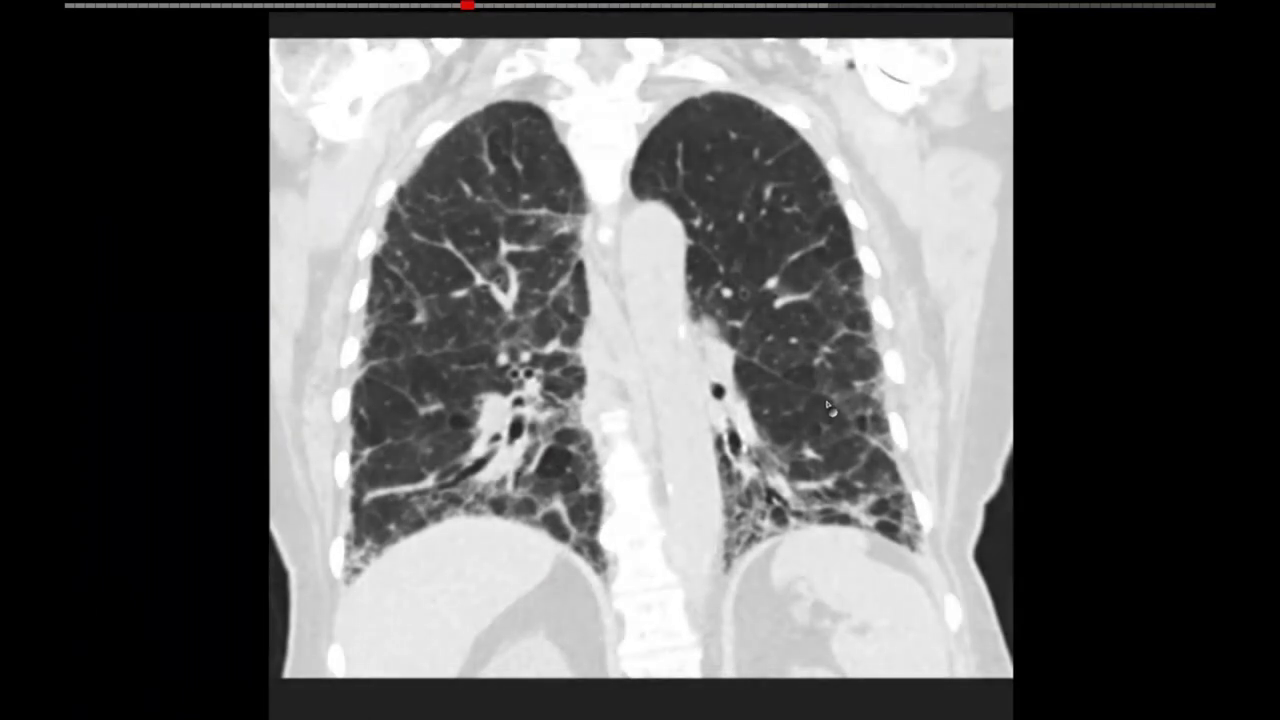
scroll(877, 418, "up", 3)
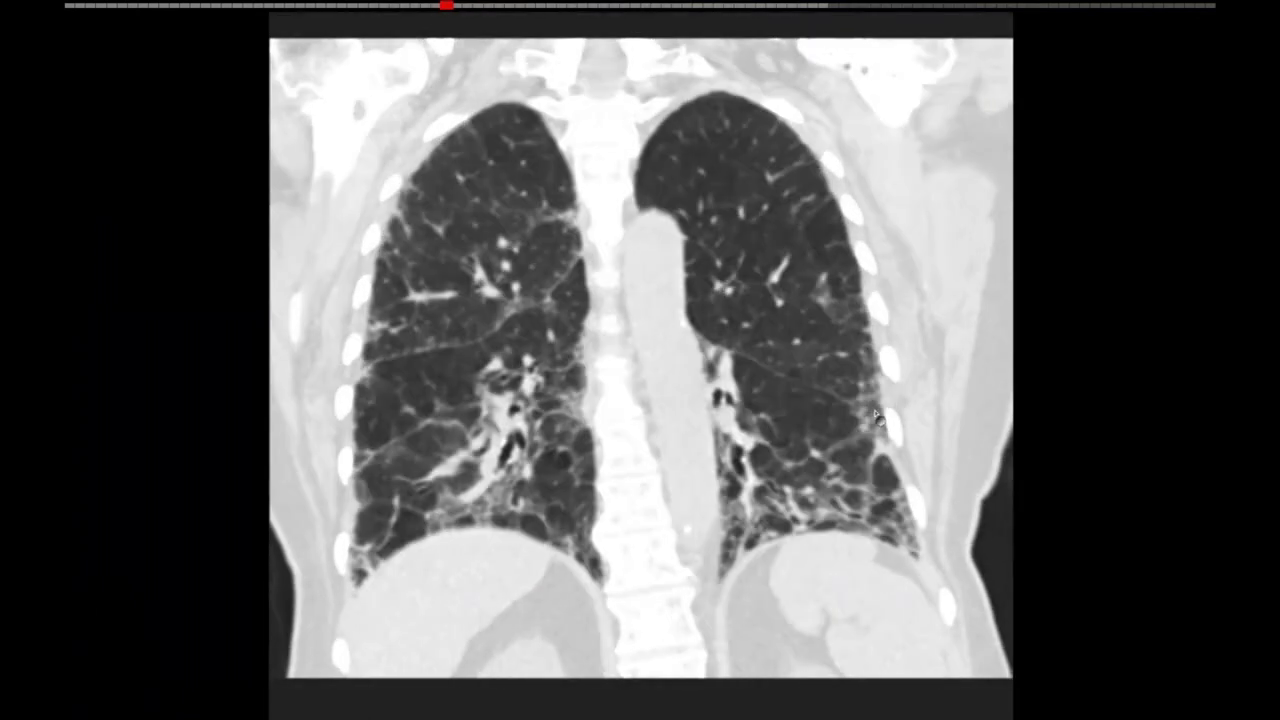
scroll(833, 238, "down", 3)
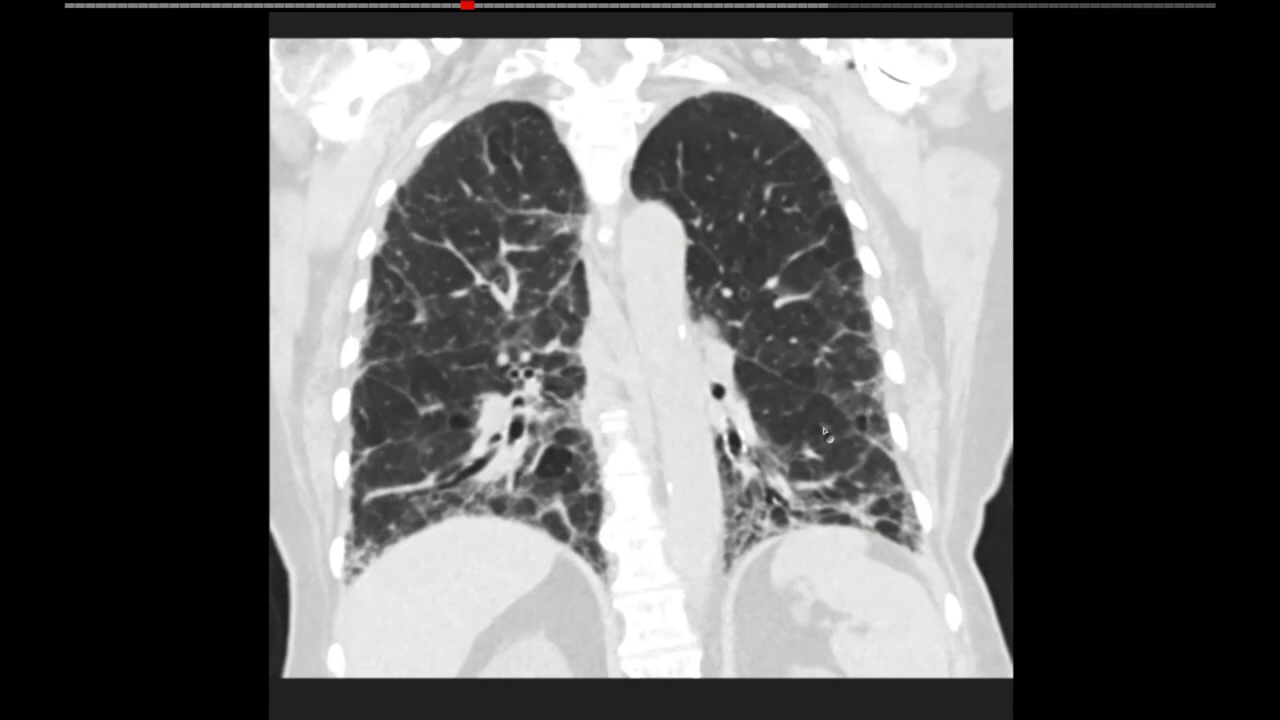
scroll(805, 498, "down", 5)
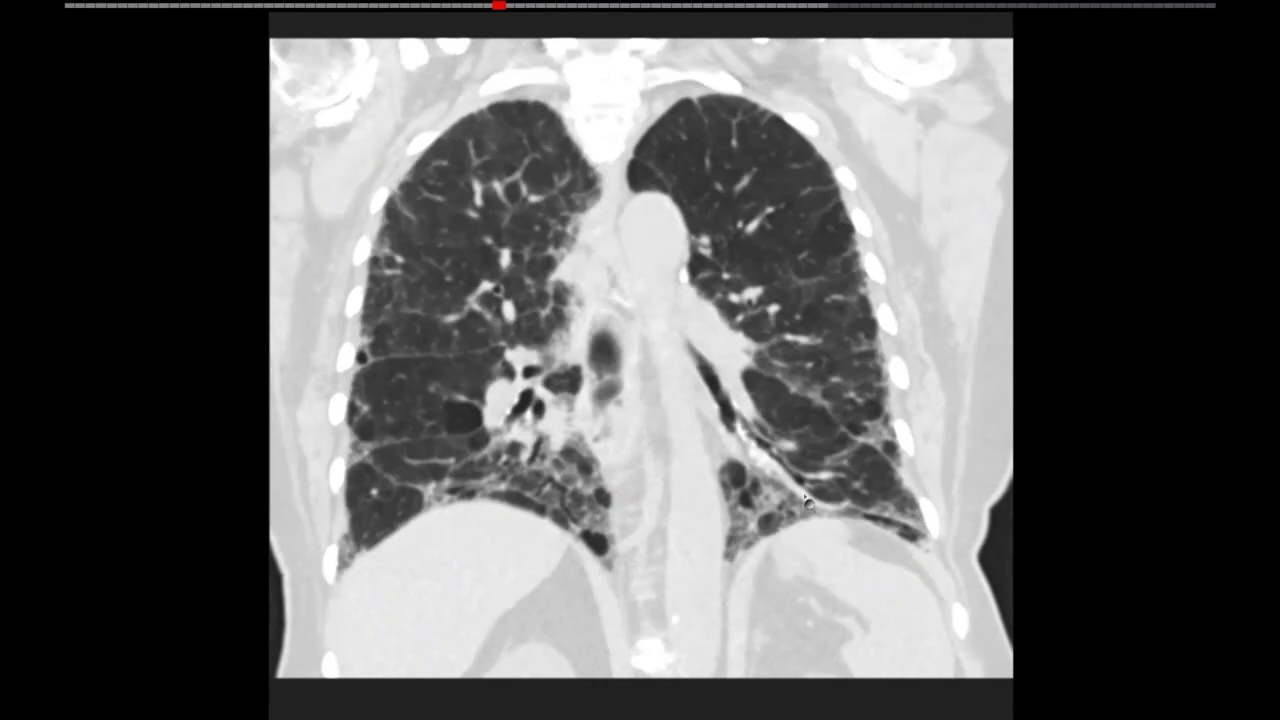
scroll(805, 498, "up", 8)
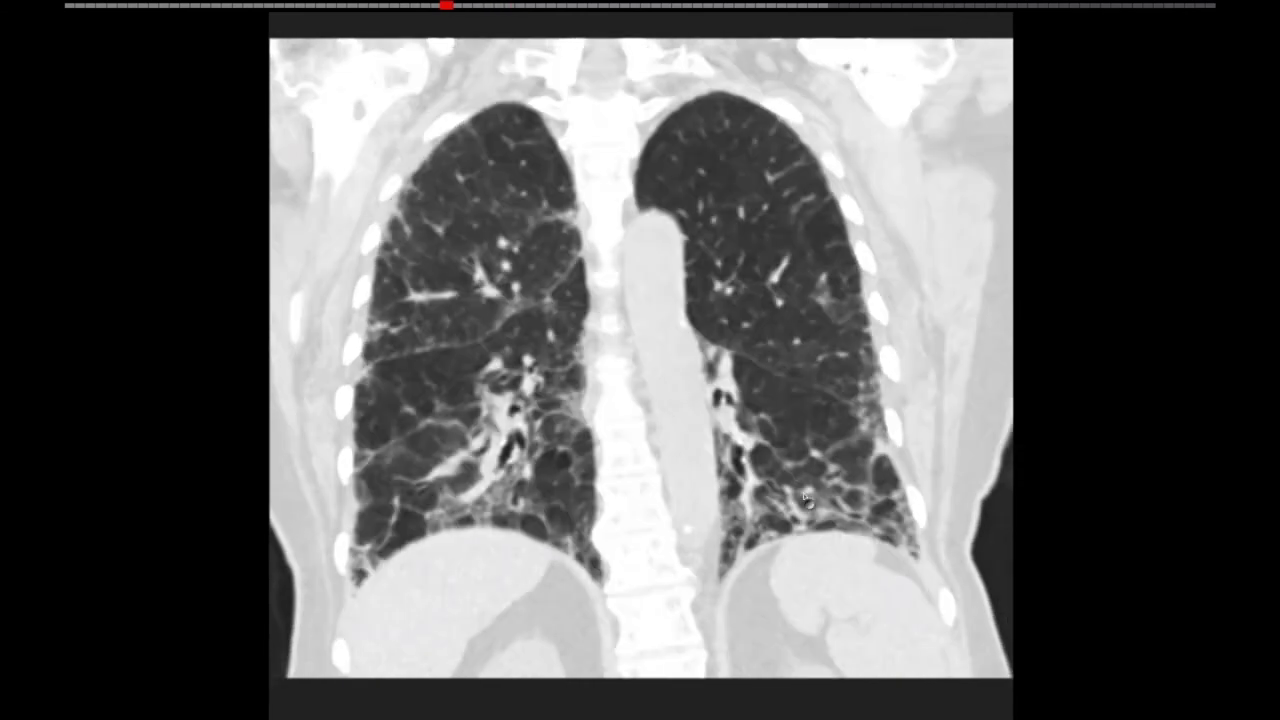
- Restore the side-by-side layout and replace the heart-level images with the Expiration series at main bronchi level
double_click(837, 367)
scroll(832, 368, "down", 1)
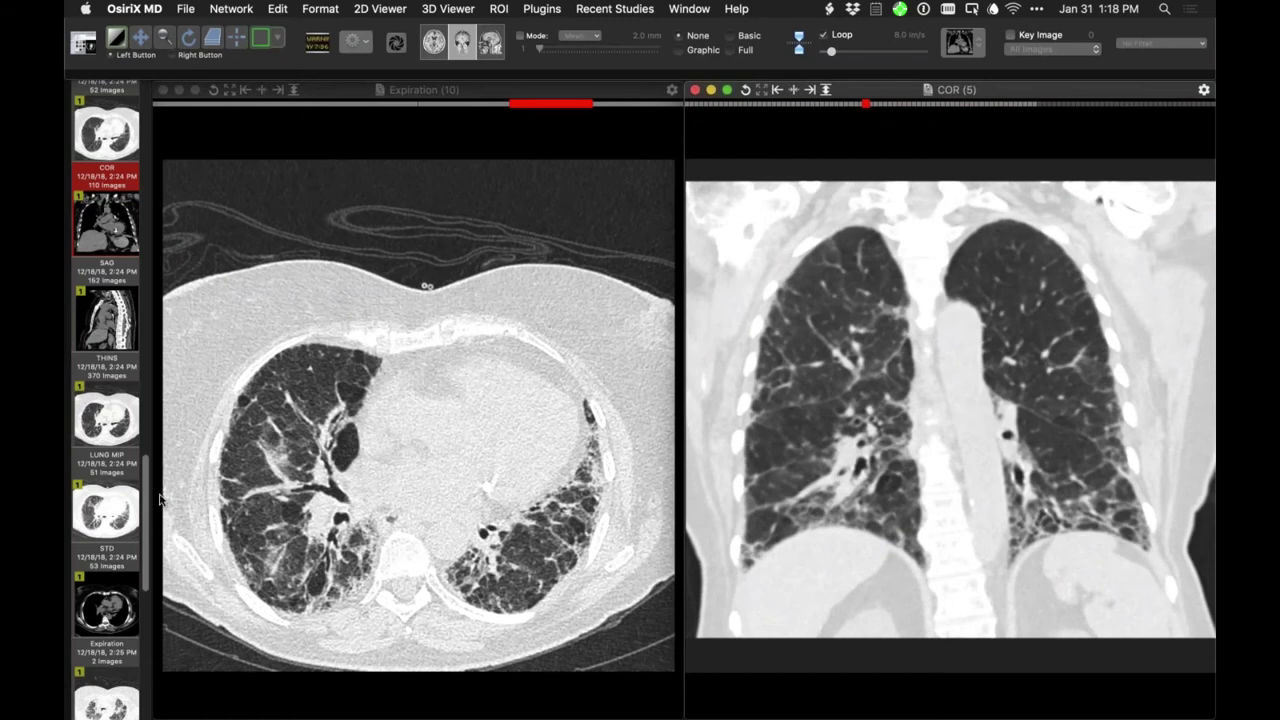
scroll(95, 520, "down", 10)
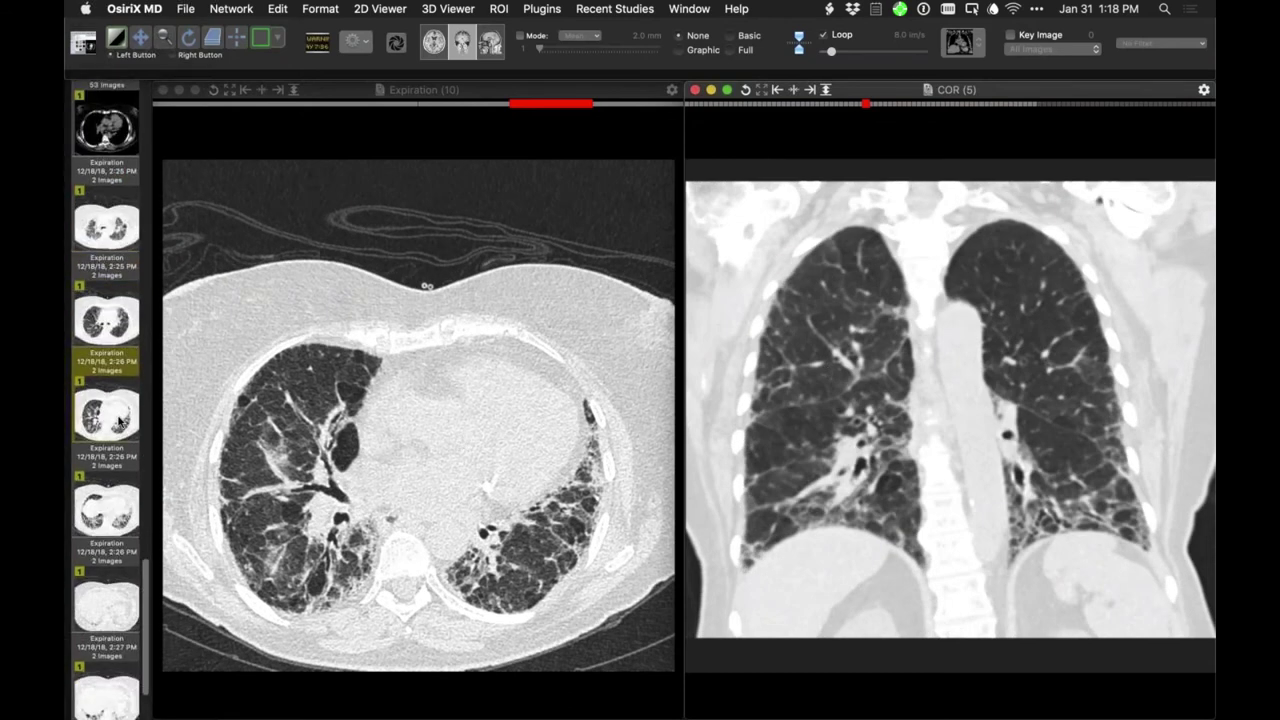
left_click_drag(110, 333, 360, 370)
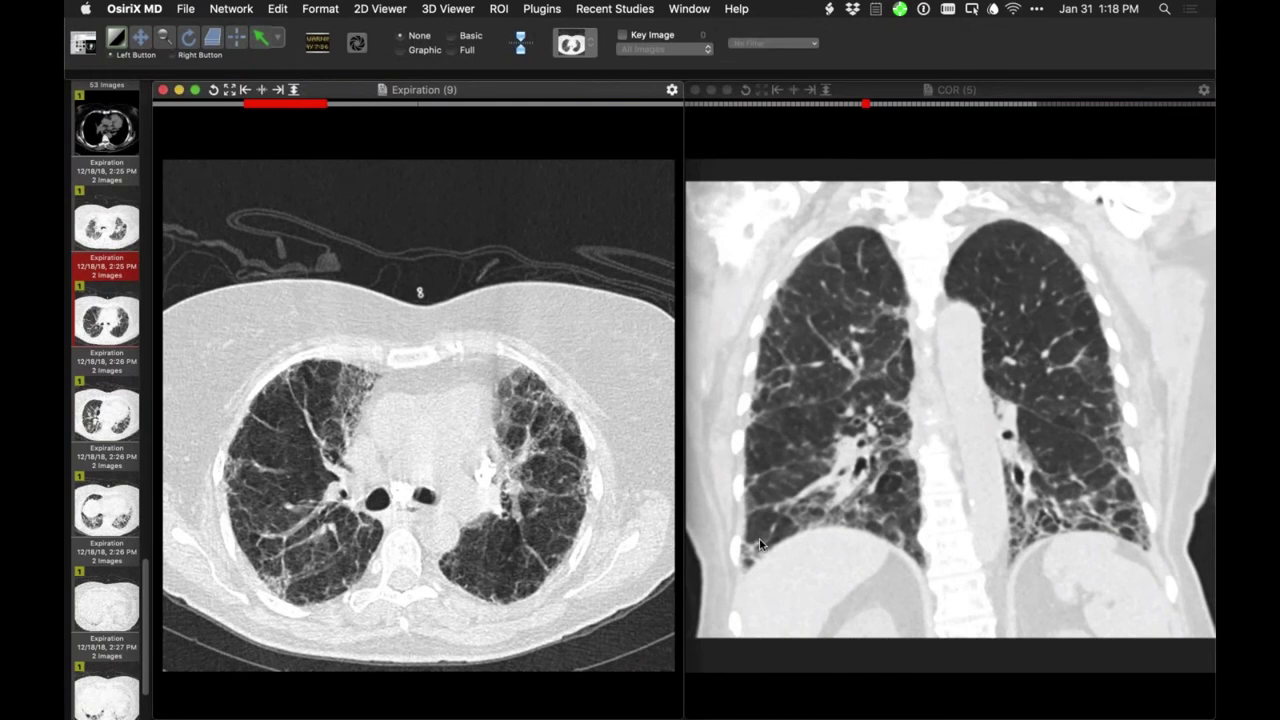
- Review the coronal series from the descending aorta forward to the trachea and back, beside the main-bronchi-level expiratory image
left_click(786, 552)
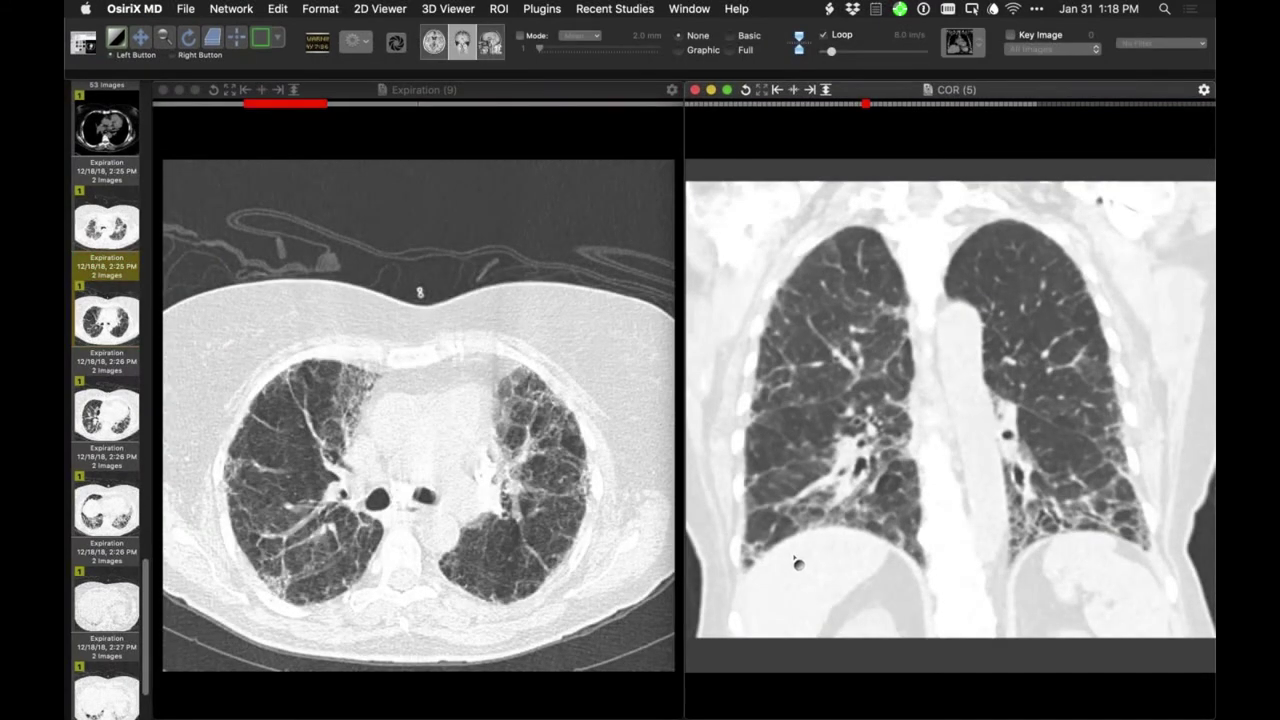
scroll(797, 563, "down", 10)
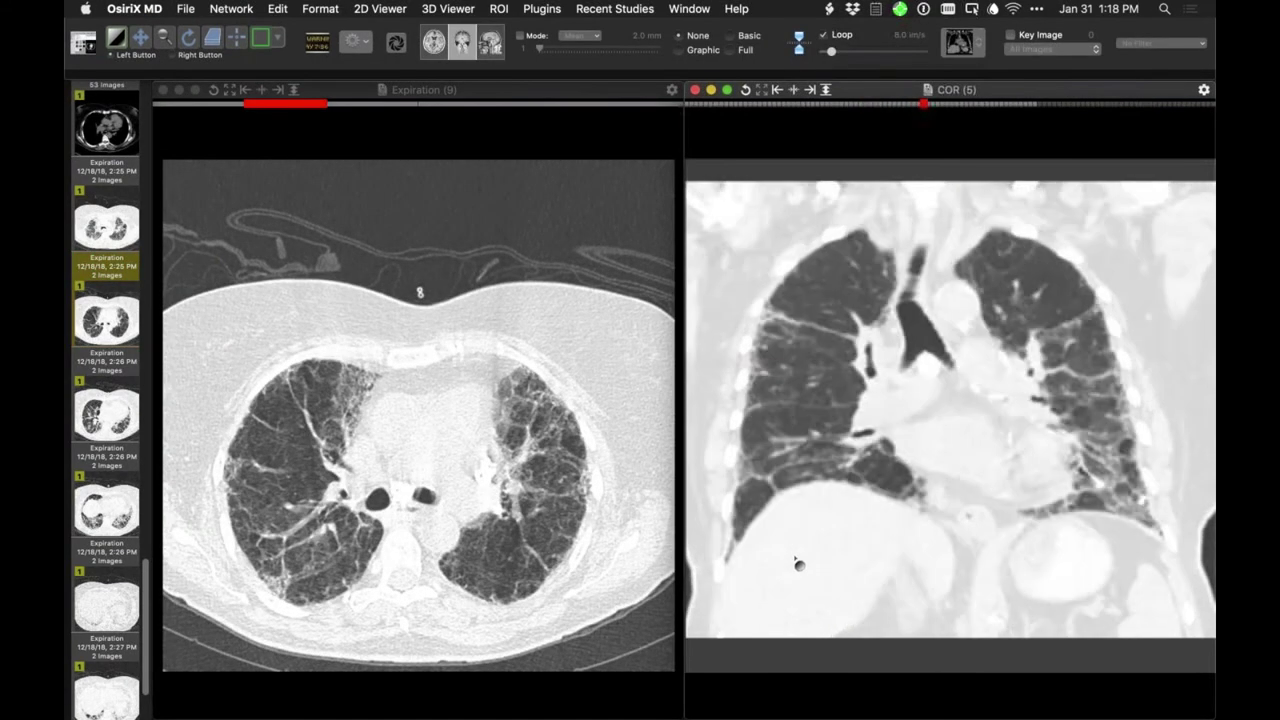
scroll(797, 563, "down", 10)
scroll(797, 563, "up", 10)
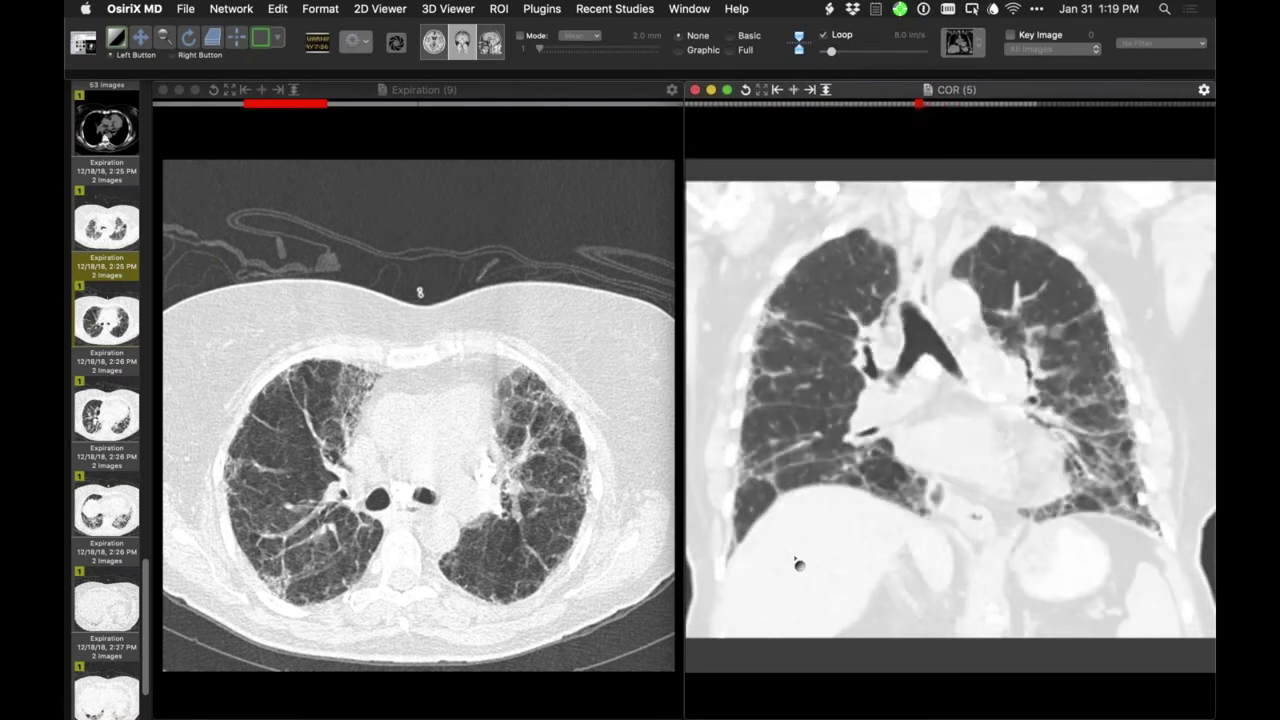
scroll(797, 563, "up", 4)
scroll(797, 563, "up", 4)
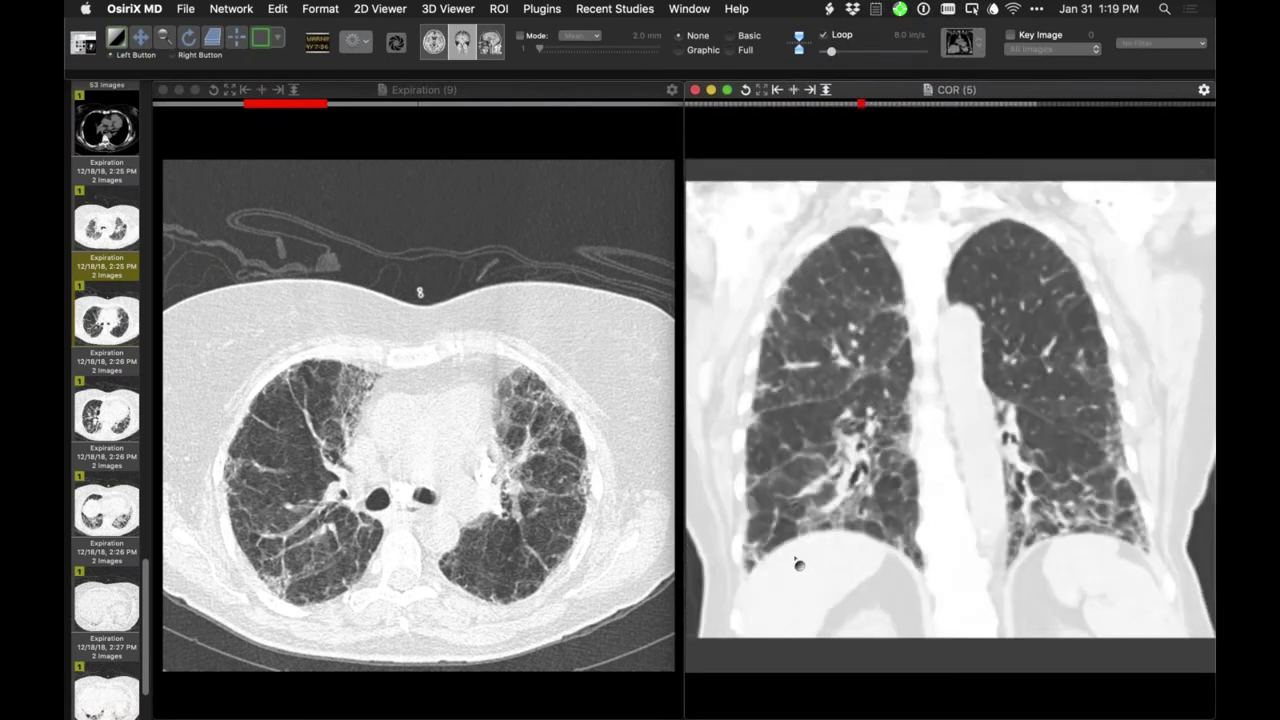
- Examine the coronal lungs from the main bronchi forward to the front of the heart
scroll(795, 558, "down", 16)
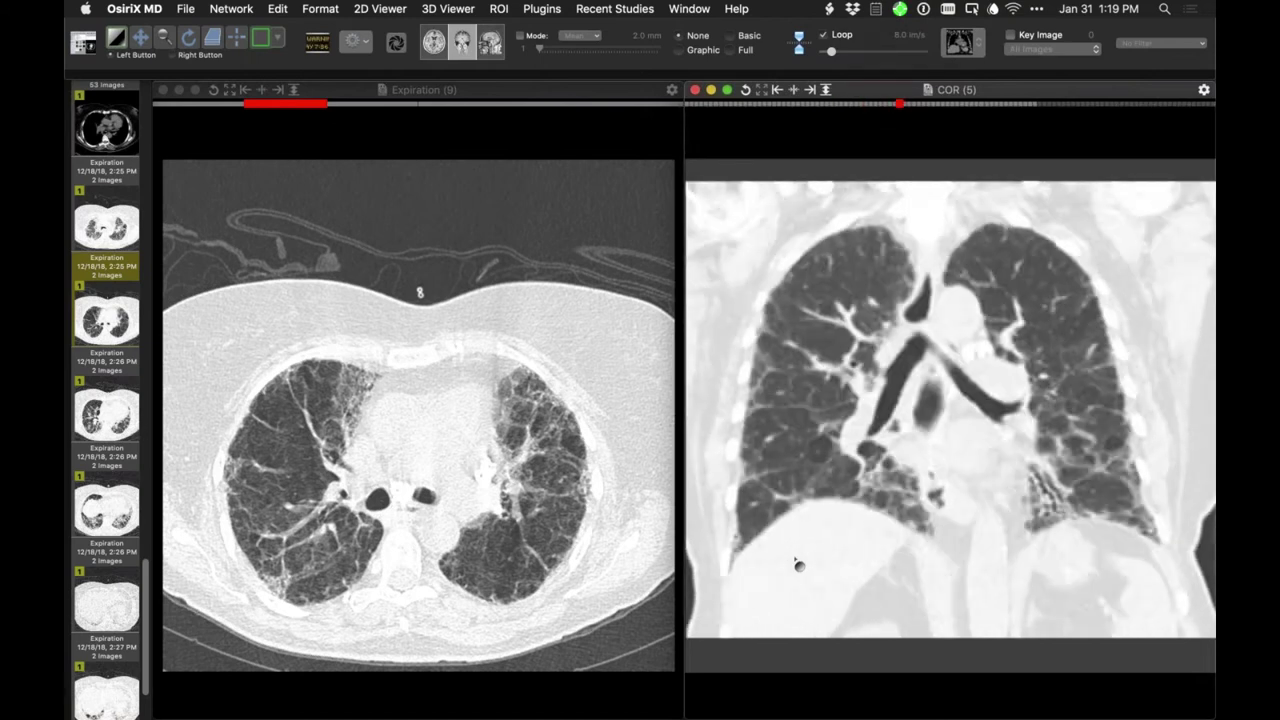
scroll(796, 562, "down", 10)
scroll(797, 562, "down", 10)
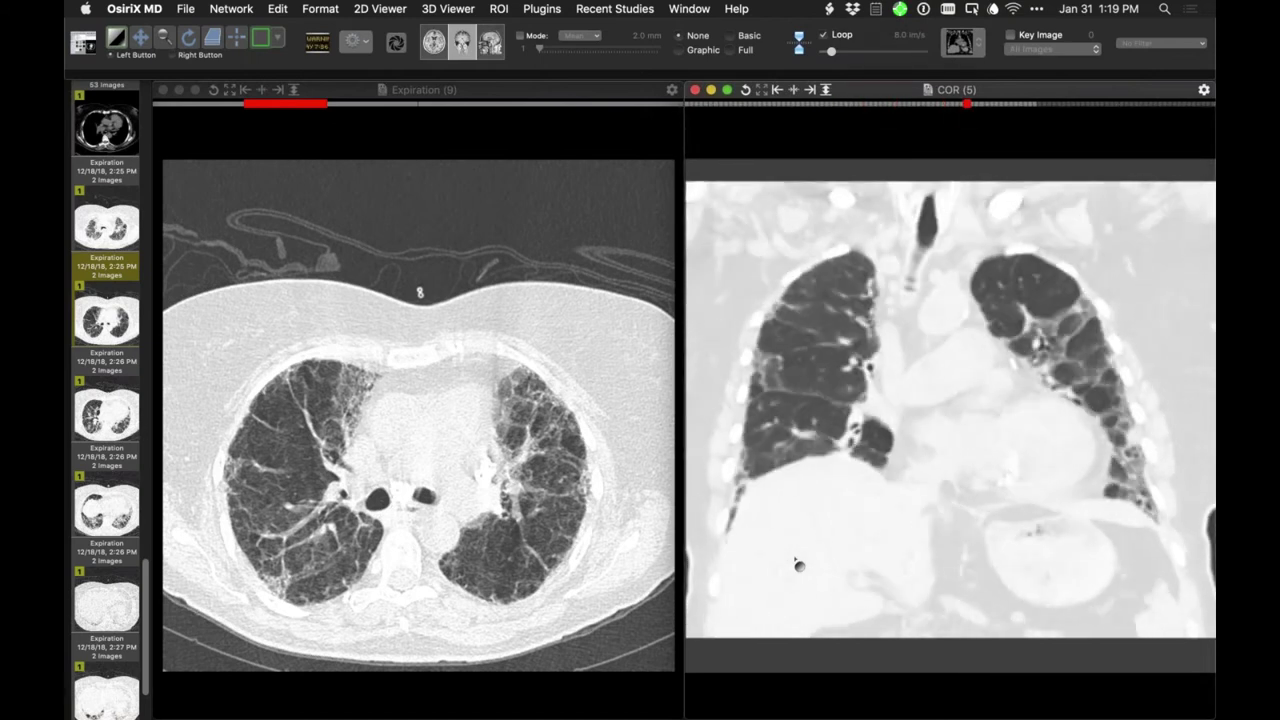
scroll(797, 562, "up", 2)
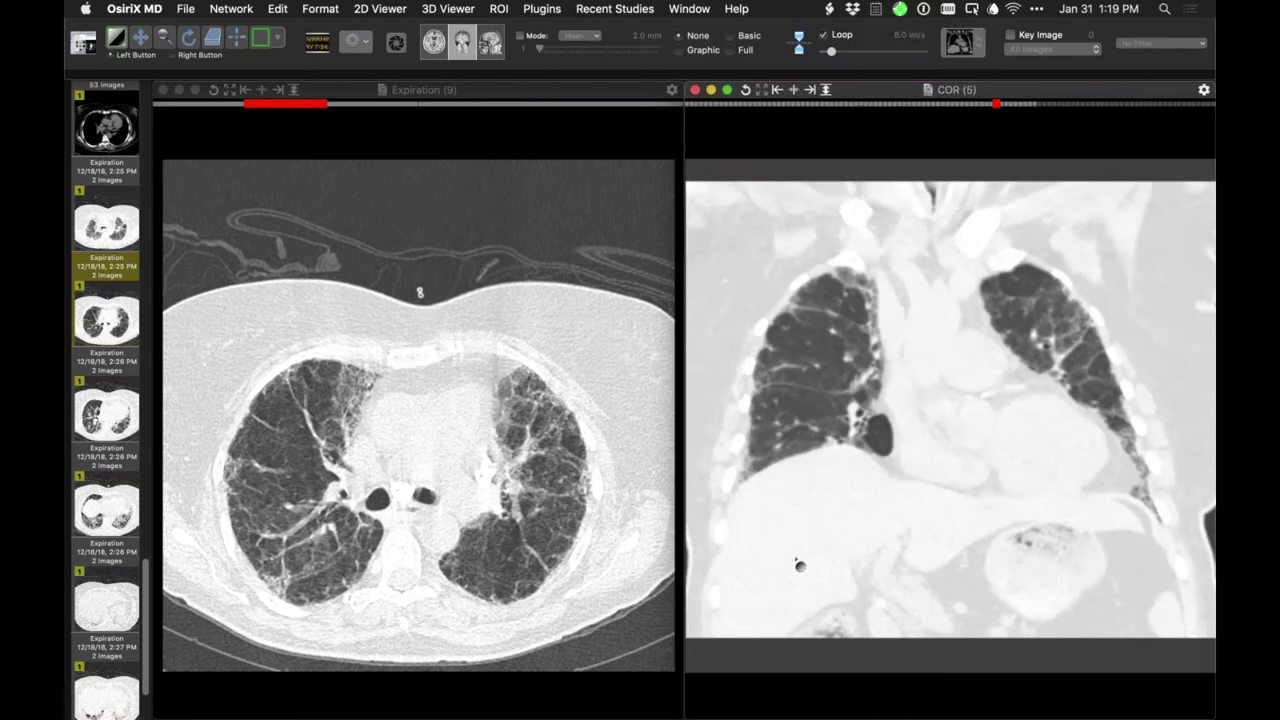
scroll(799, 565, "up", 20)
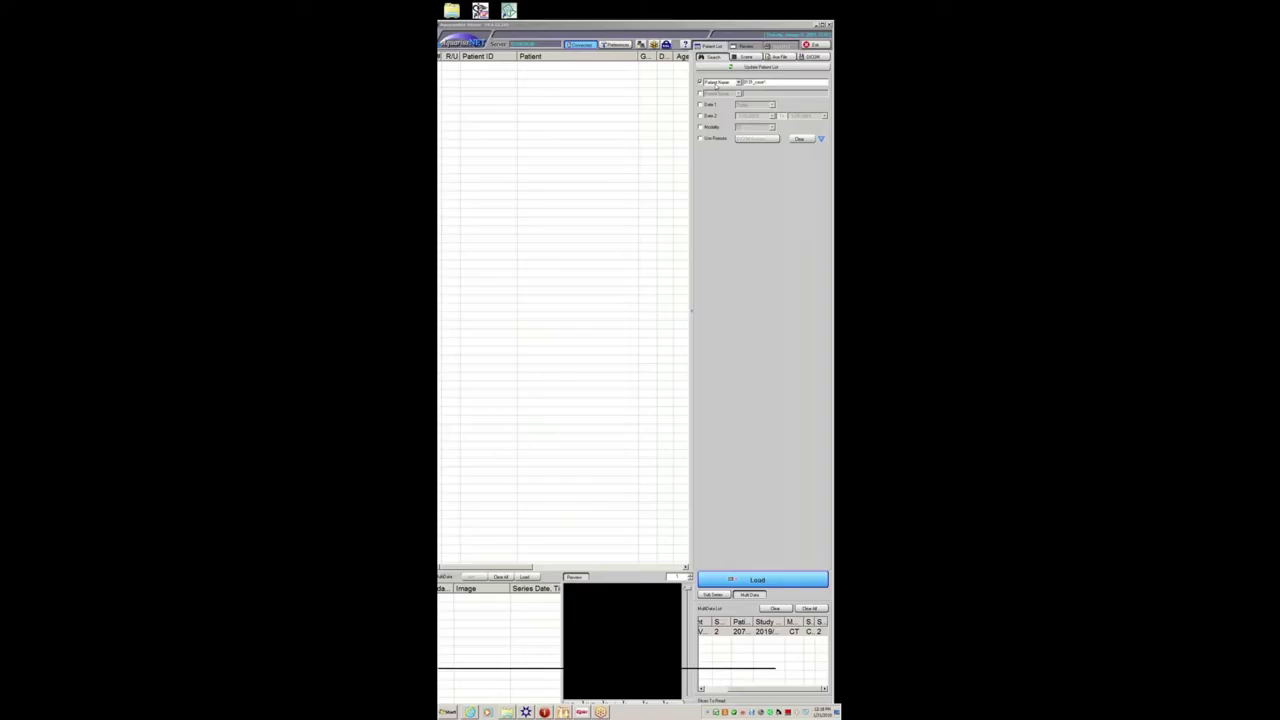
- In AquariusNET Viewer, change the patient list search to Patient ID, update the list and select CT_0131_case1
left_click(716, 83)
left_click(716, 88)
left_click(732, 67)
left_click(558, 66)
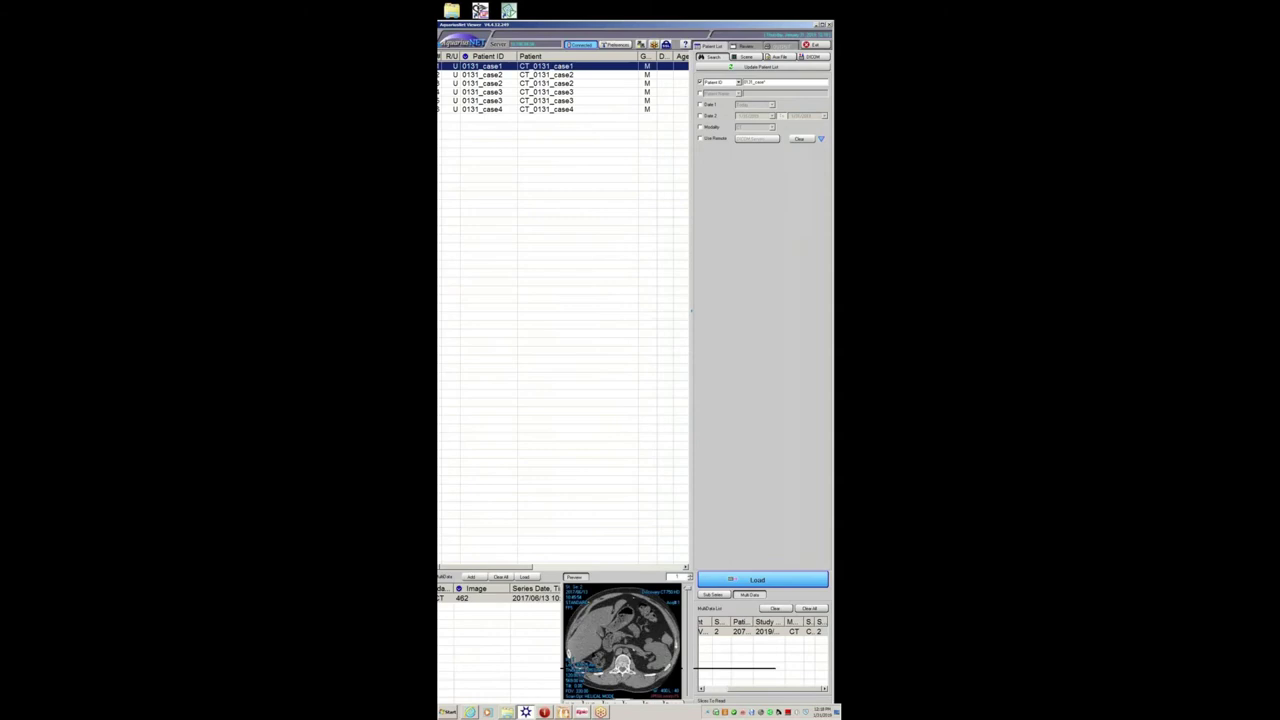
- Load the 462-image CT series of case1, collapse the side panel and review the enlarged axial view through the heart
double_click(542, 598)
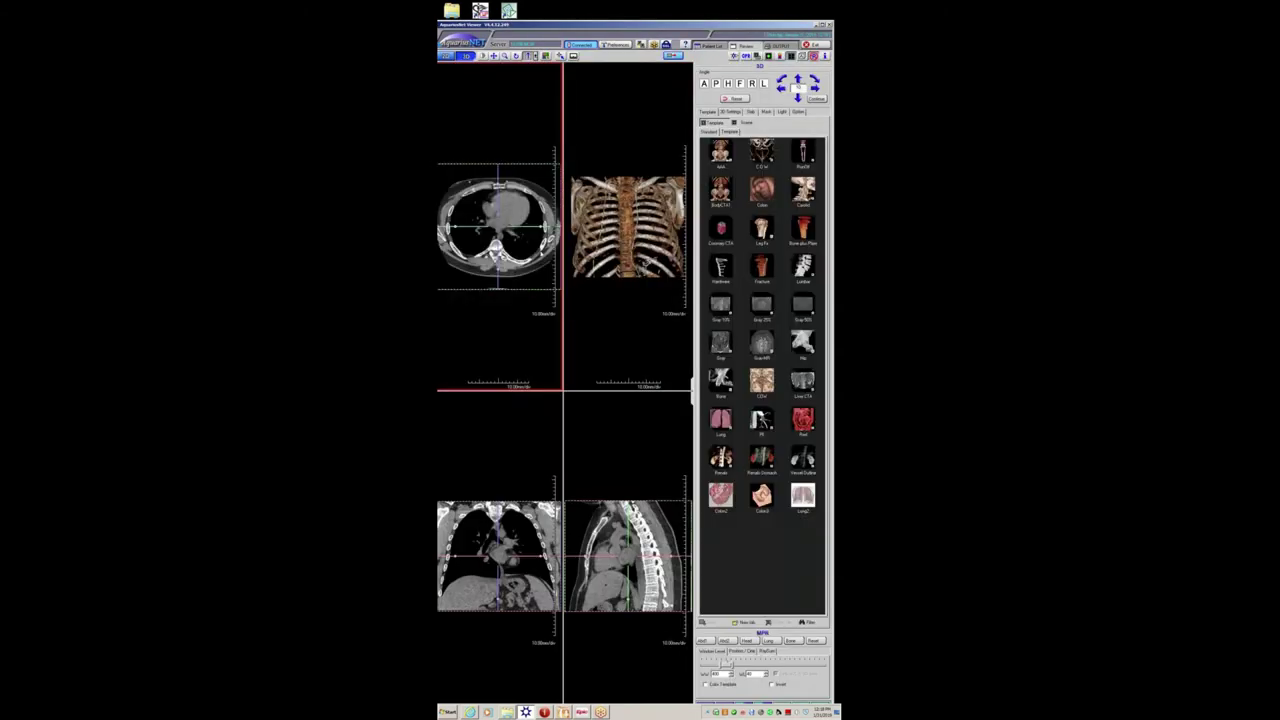
double_click(530, 270)
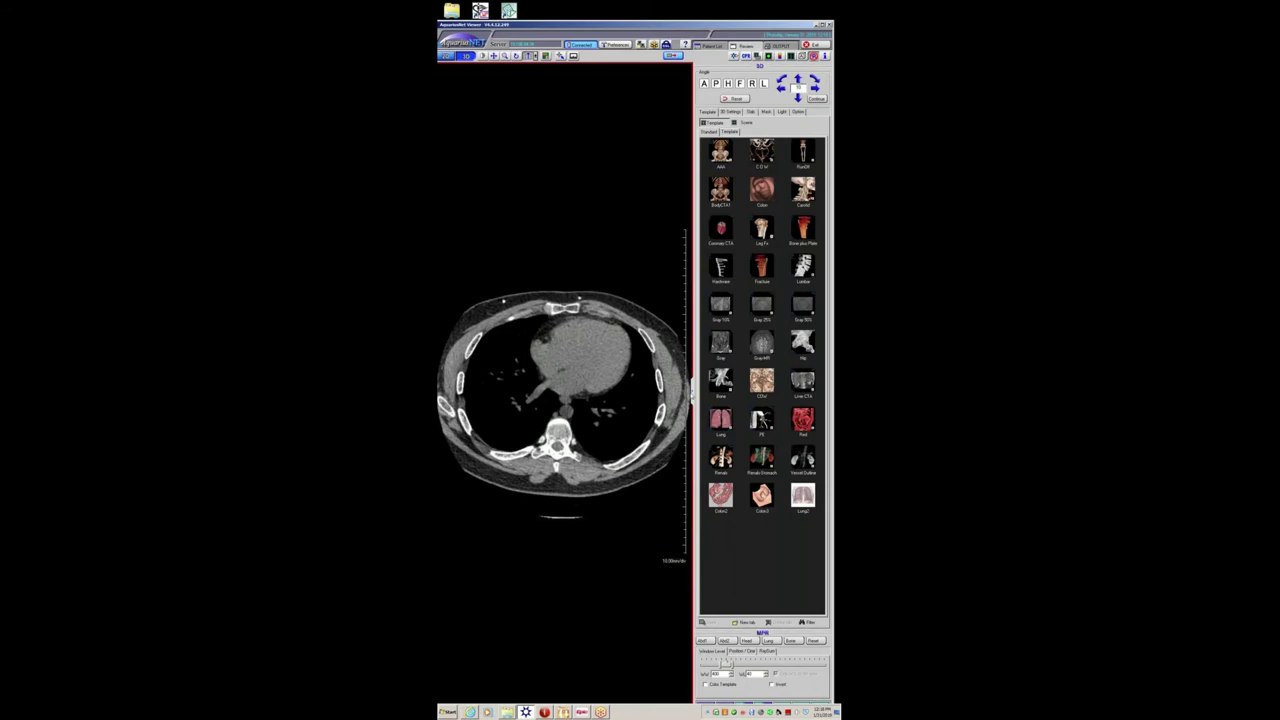
left_click(692, 393)
scroll(649, 357, "down", 4)
left_click_drag(644, 361, 600, 338)
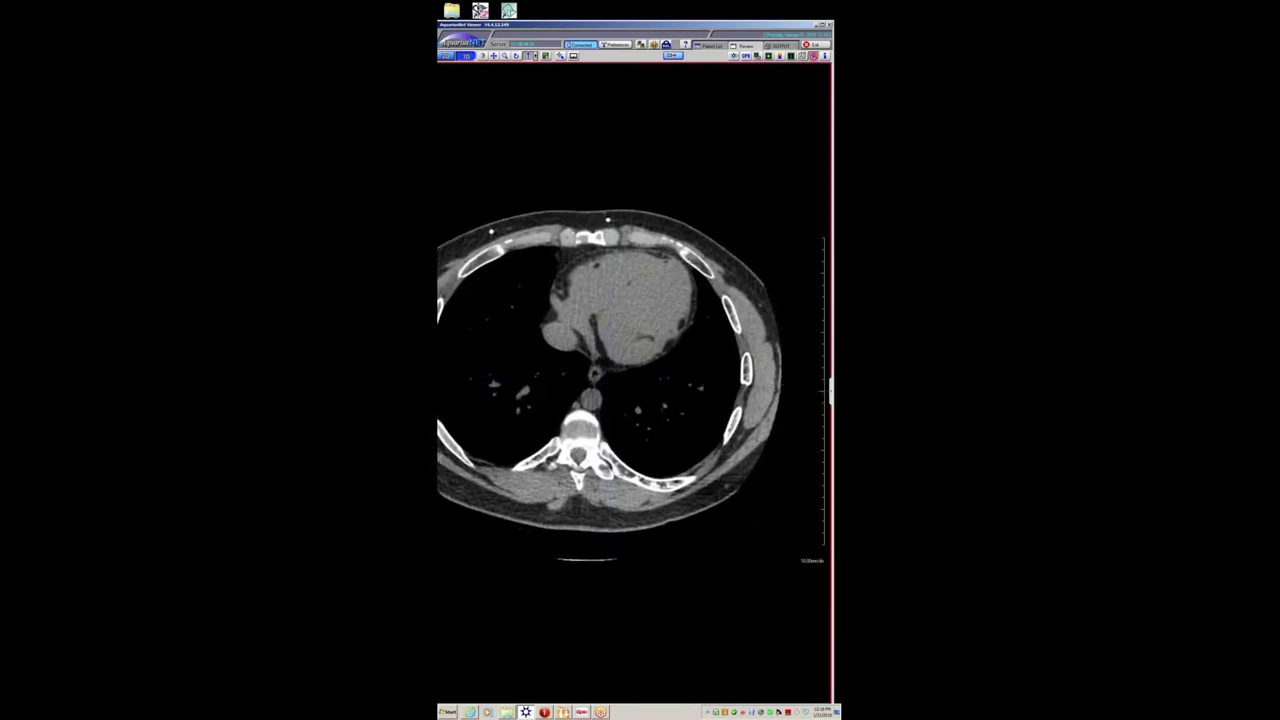
scroll(596, 338, "down", 3)
scroll(594, 341, "down", 2)
double_click(596, 340)
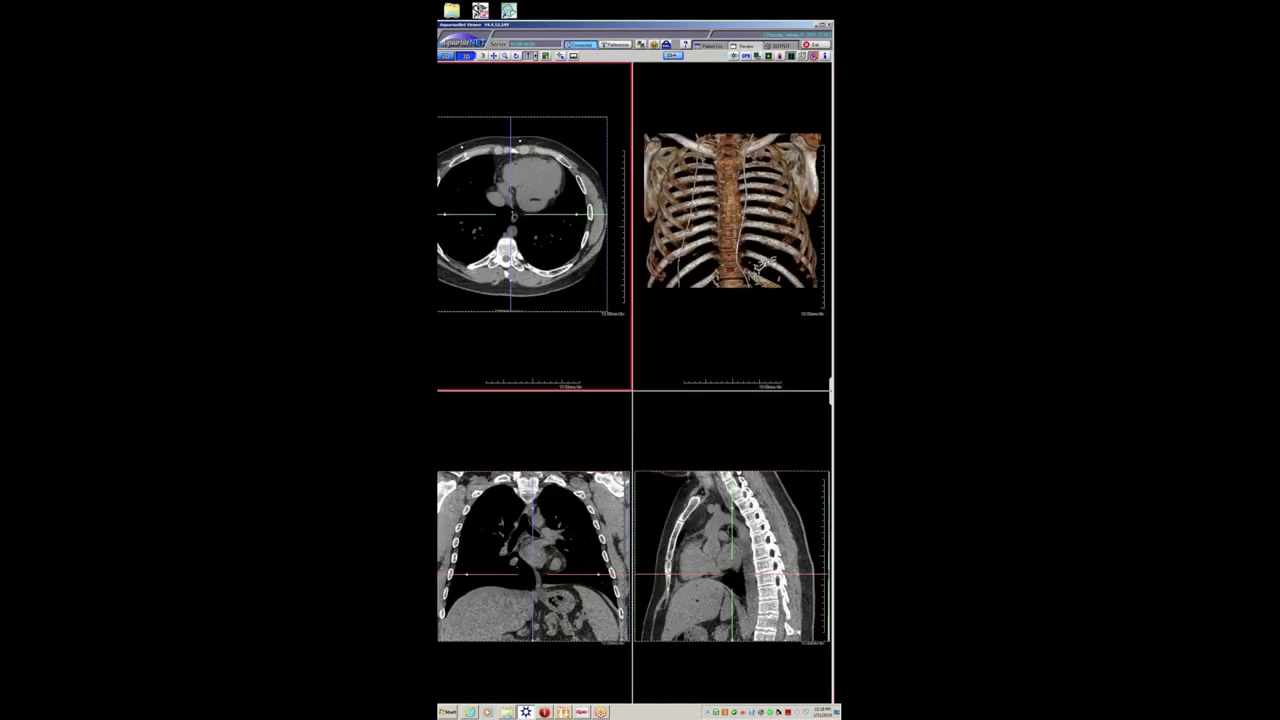
- Centre the crosshair on the heart, rotate the vertical planes obliquely and review the enlarged oblique sagittal view
mouse_move(536, 198)
left_mouse_down()
mouse_move(566, 200)
mouse_move(533, 199)
left_mouse_up()
left_click_drag(533, 266, 491, 250)
left_click(740, 555)
double_click(740, 555)
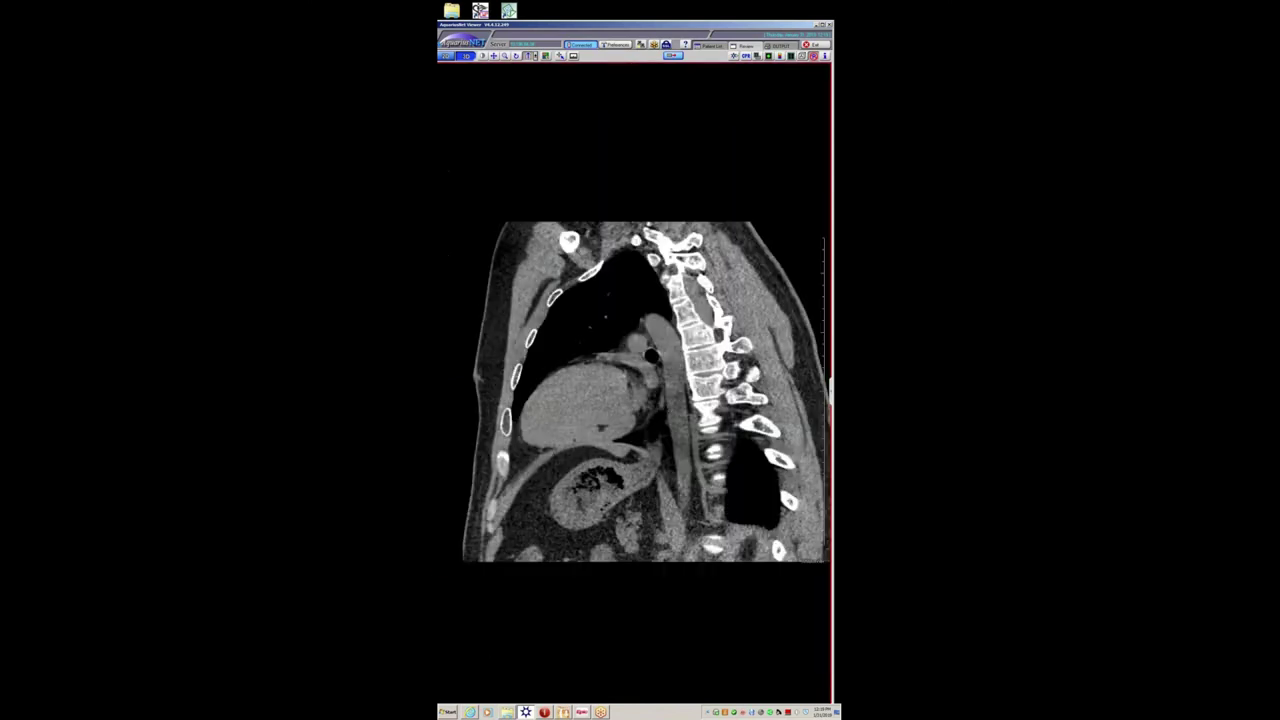
scroll(668, 406, "down", 10)
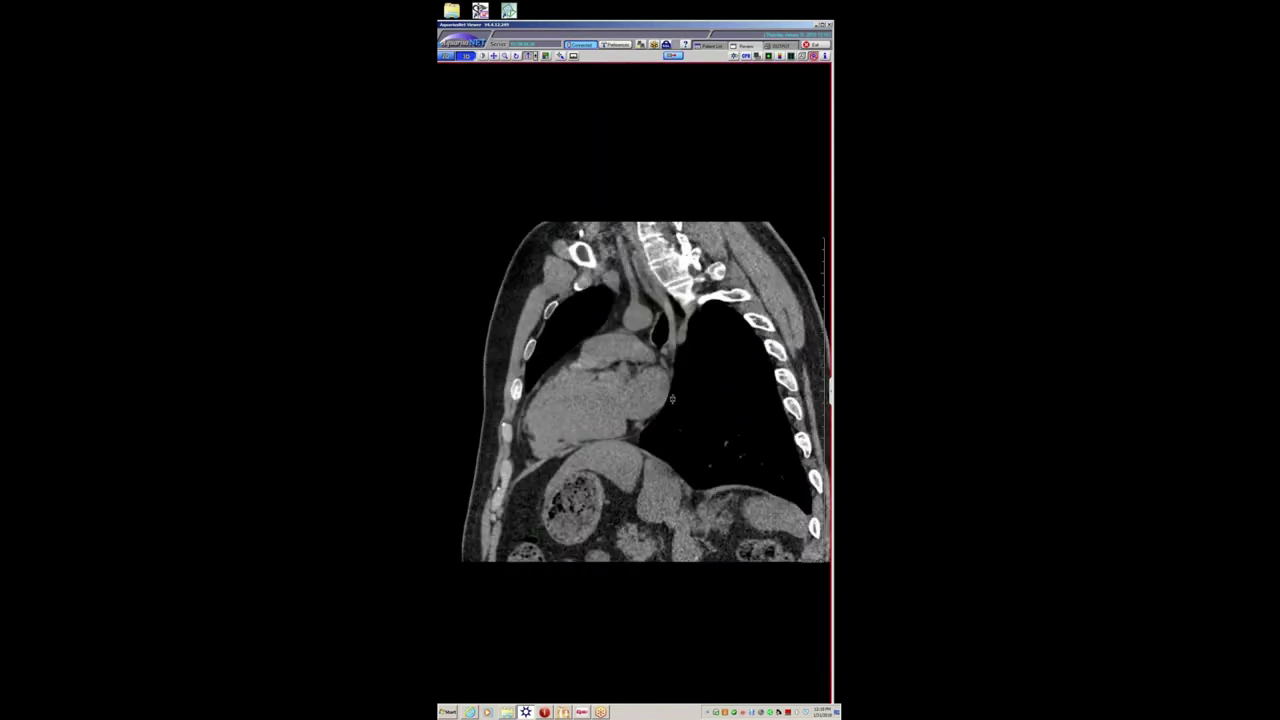
double_click(670, 405)
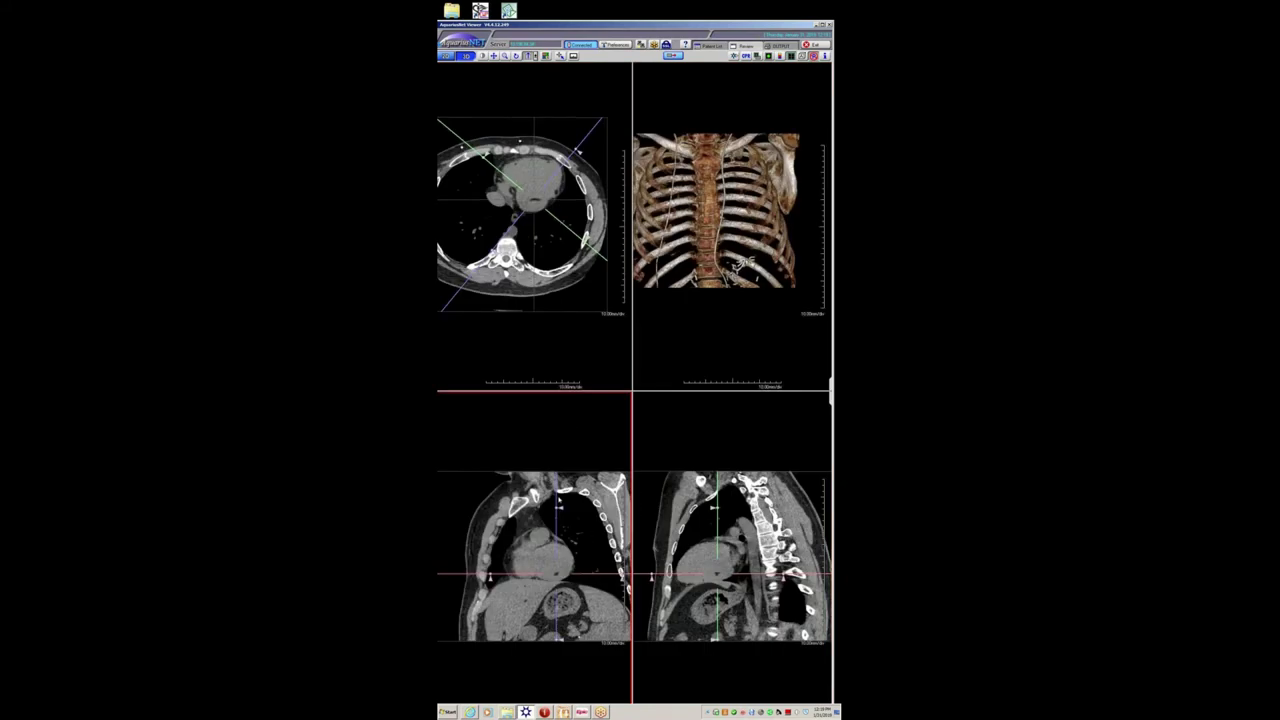
- Enlarge the oblique coronal view and examine the left ventricle slice by slice
double_click(559, 499)
scroll(610, 397, "down", 5)
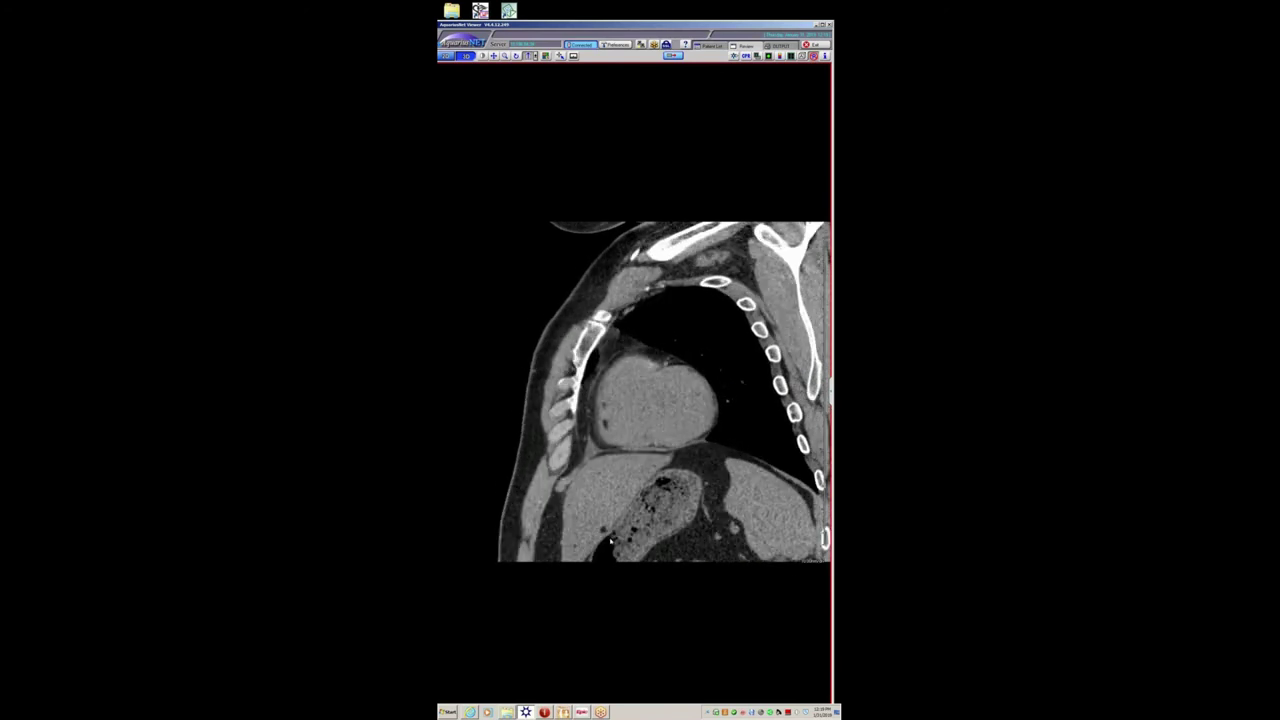
left_click_drag(649, 445, 641, 469)
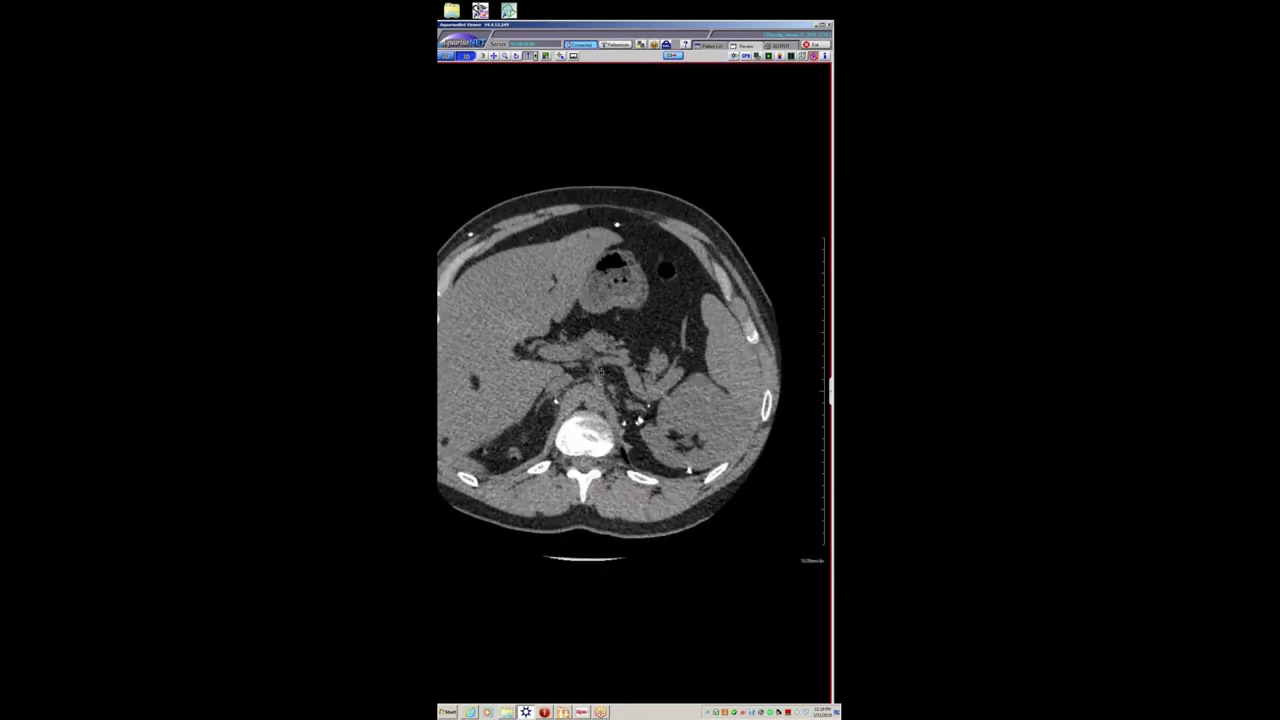
- Switch the axial view to a lung window and review the lungs from the bases up to the trachea
left_click_drag(601, 371, 686, 399)
scroll(610, 390, "up", 5)
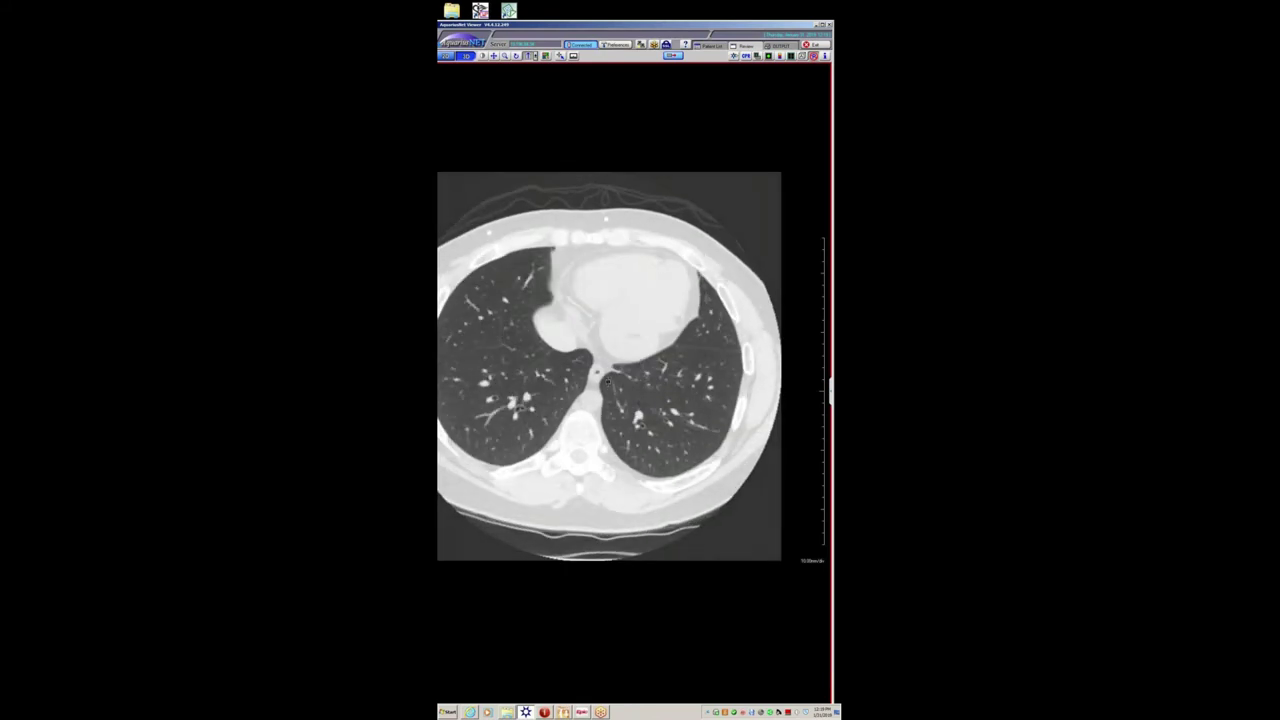
scroll(608, 384, "down", 3)
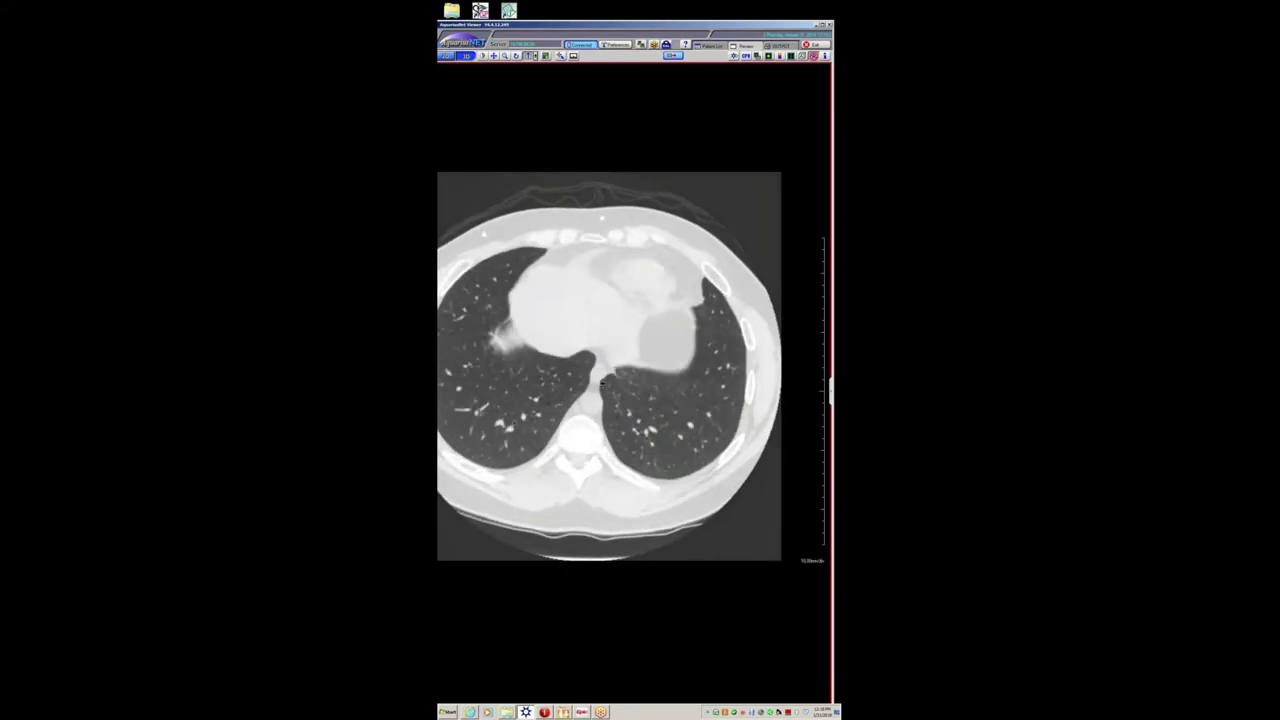
scroll(602, 370, "up", 10)
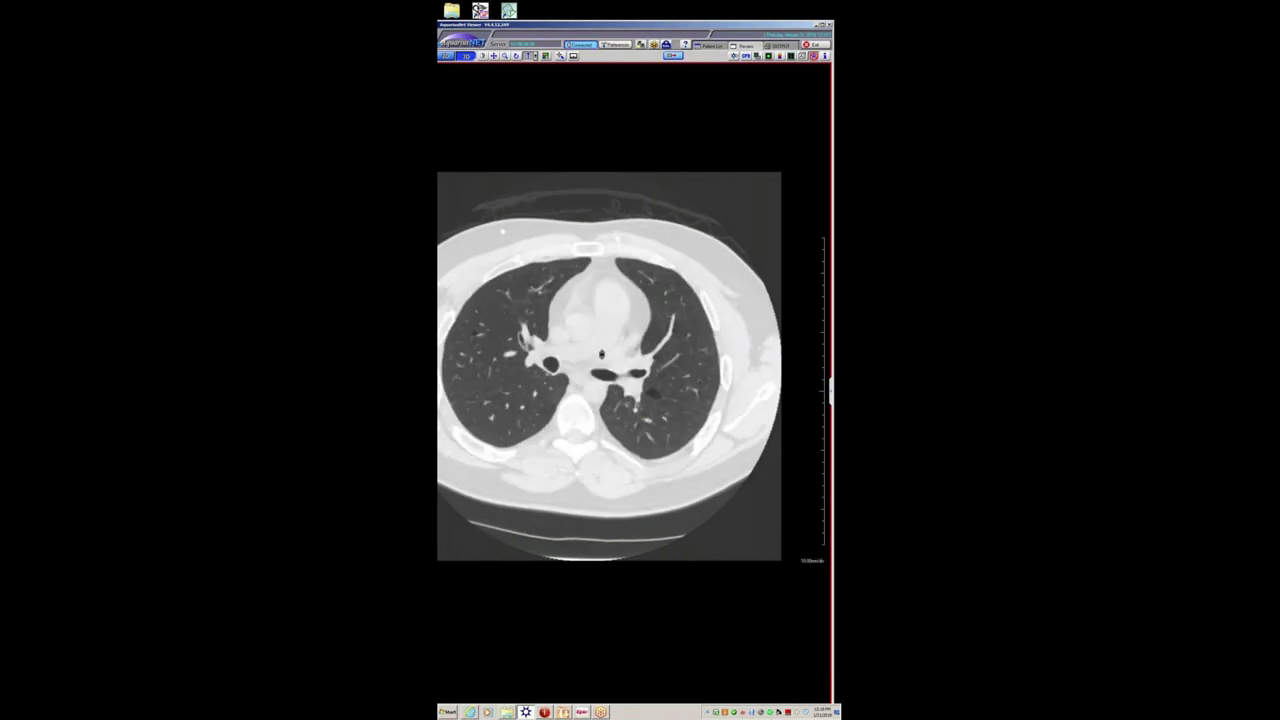
scroll(602, 348, "up", 8)
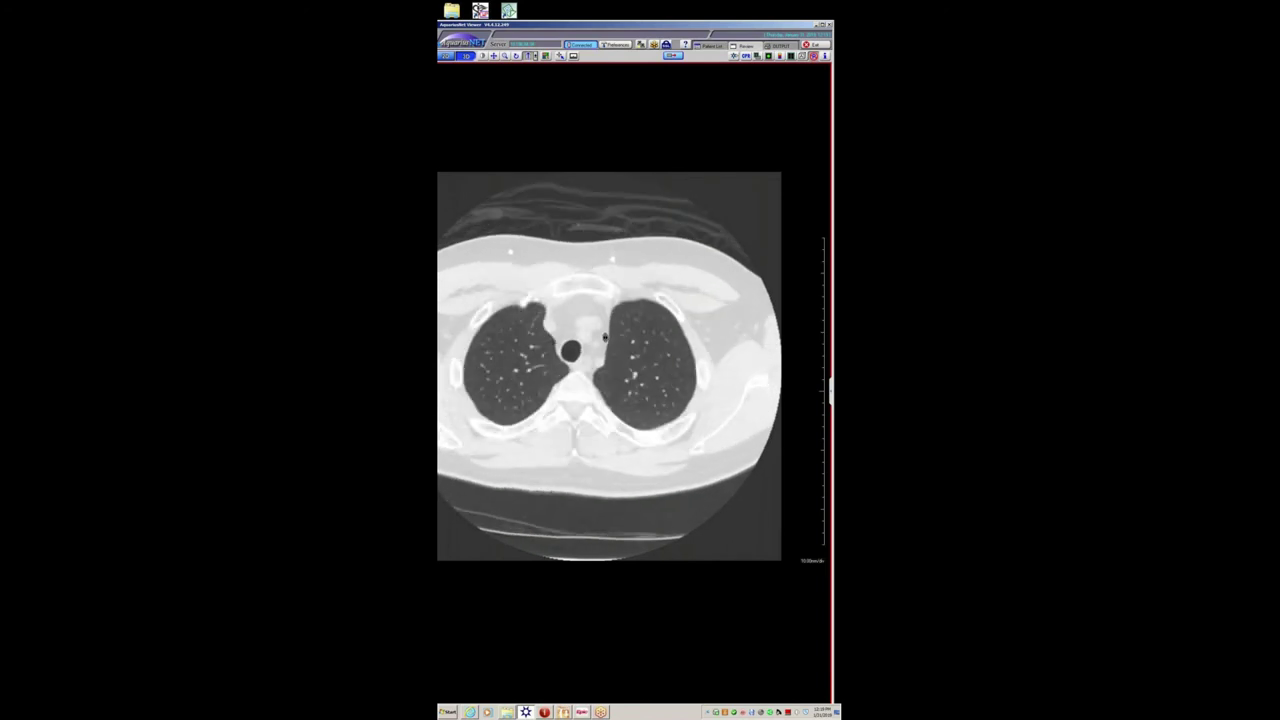
double_click(605, 341)
- Change the 3D rib cage rendering to an axial MinIP view, enlarge it and adjust its window to show the lungs
right_click(683, 196)
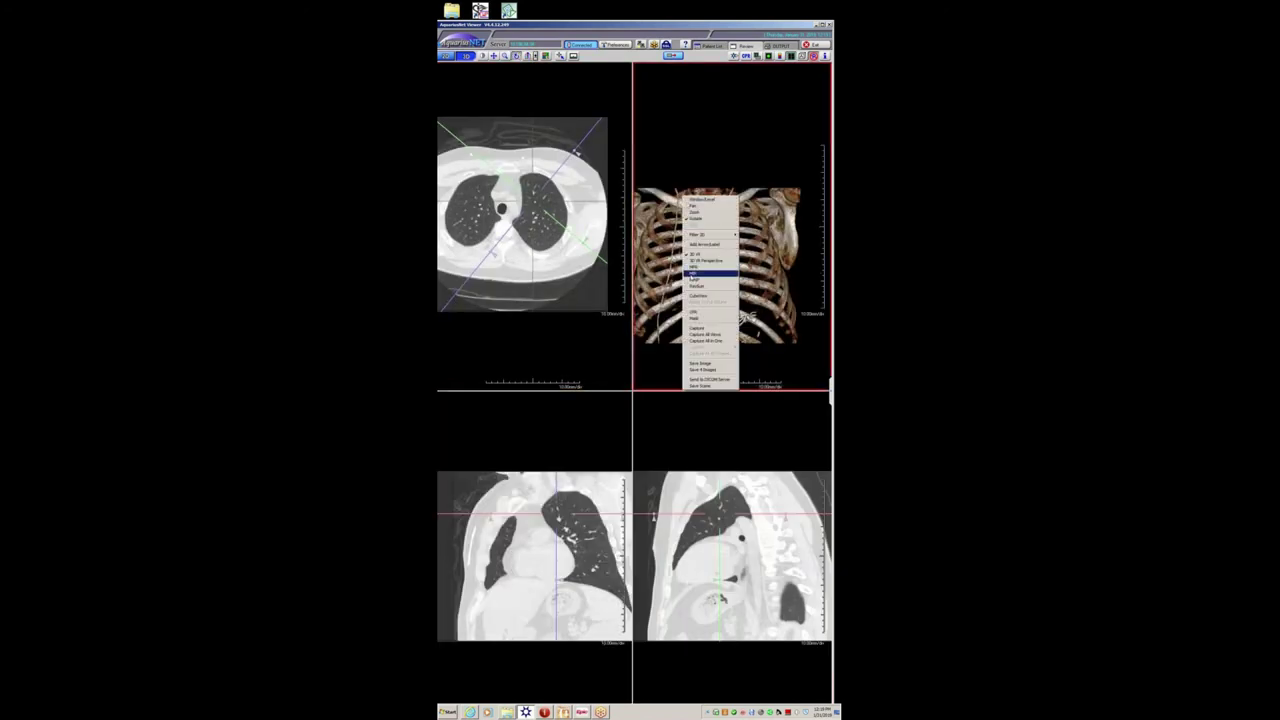
right_click(521, 265)
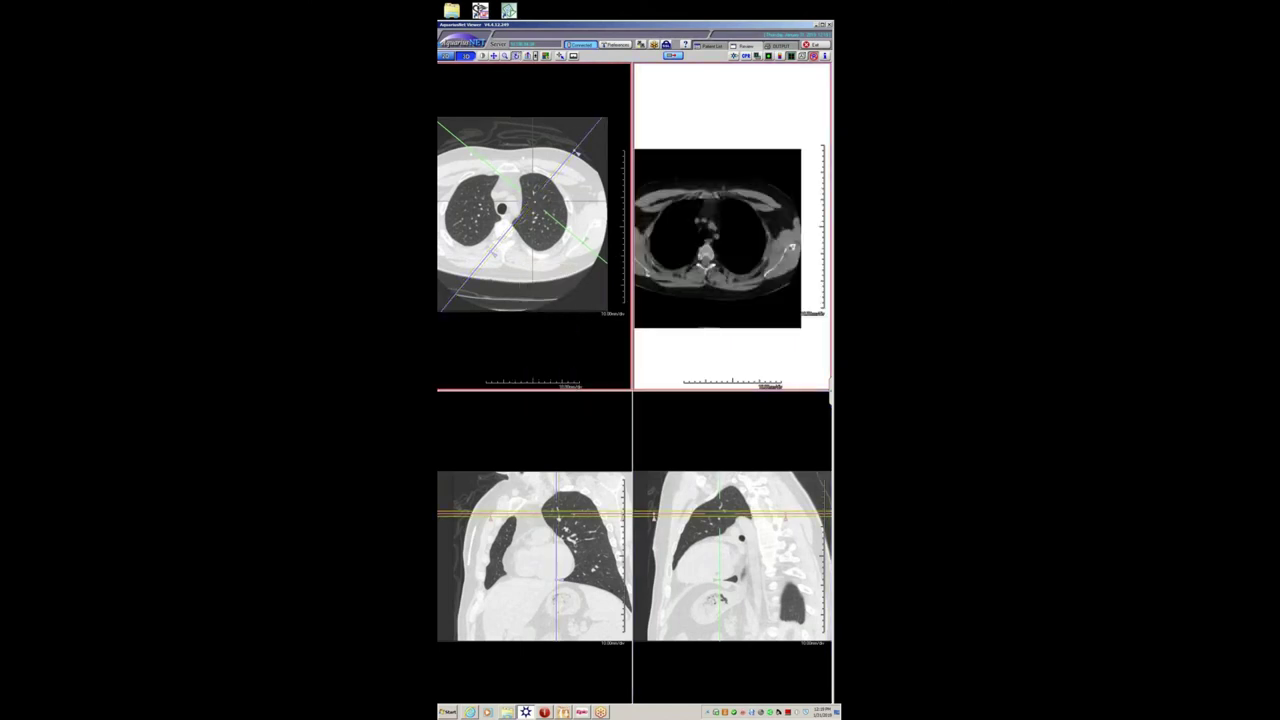
double_click(683, 290)
left_click_drag(614, 314, 712, 403)
left_click_drag(641, 368, 632, 449)
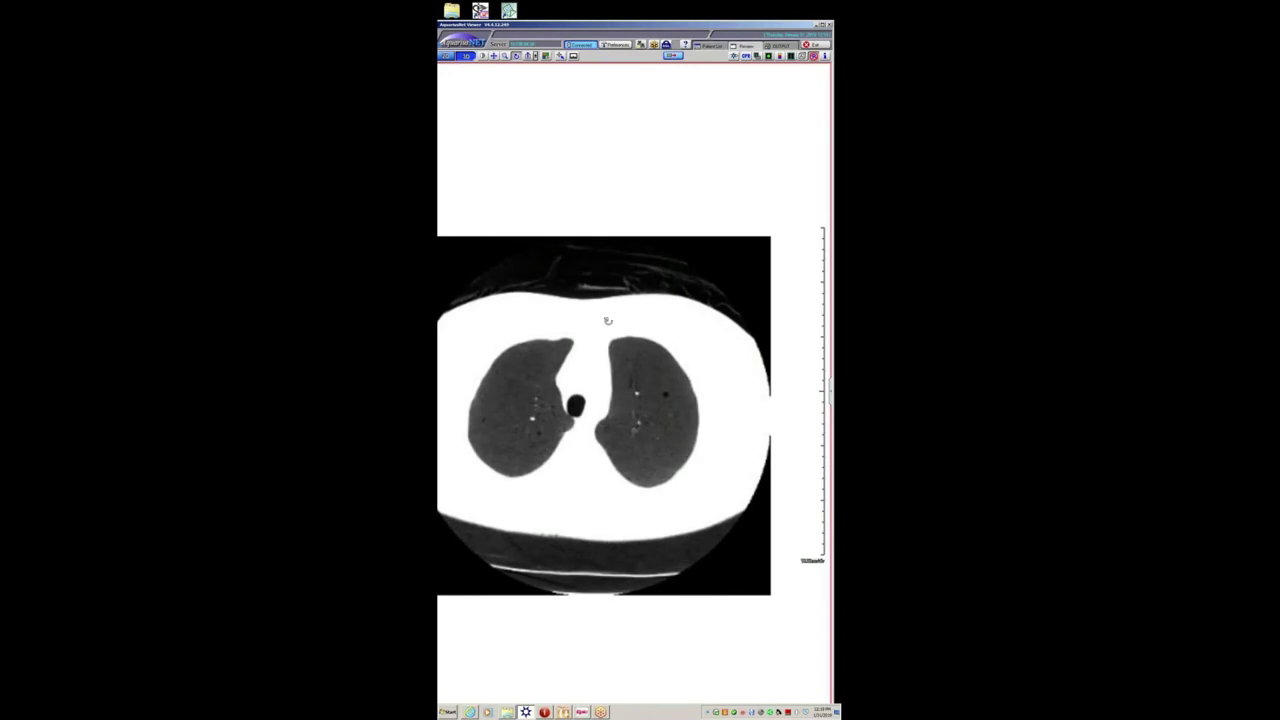
left_click_drag(607, 320, 607, 341)
- Examine the heart slice by slice in the enlarged MinIP view with a soft-tissue window
left_click(527, 57)
left_click_drag(617, 269, 615, 320)
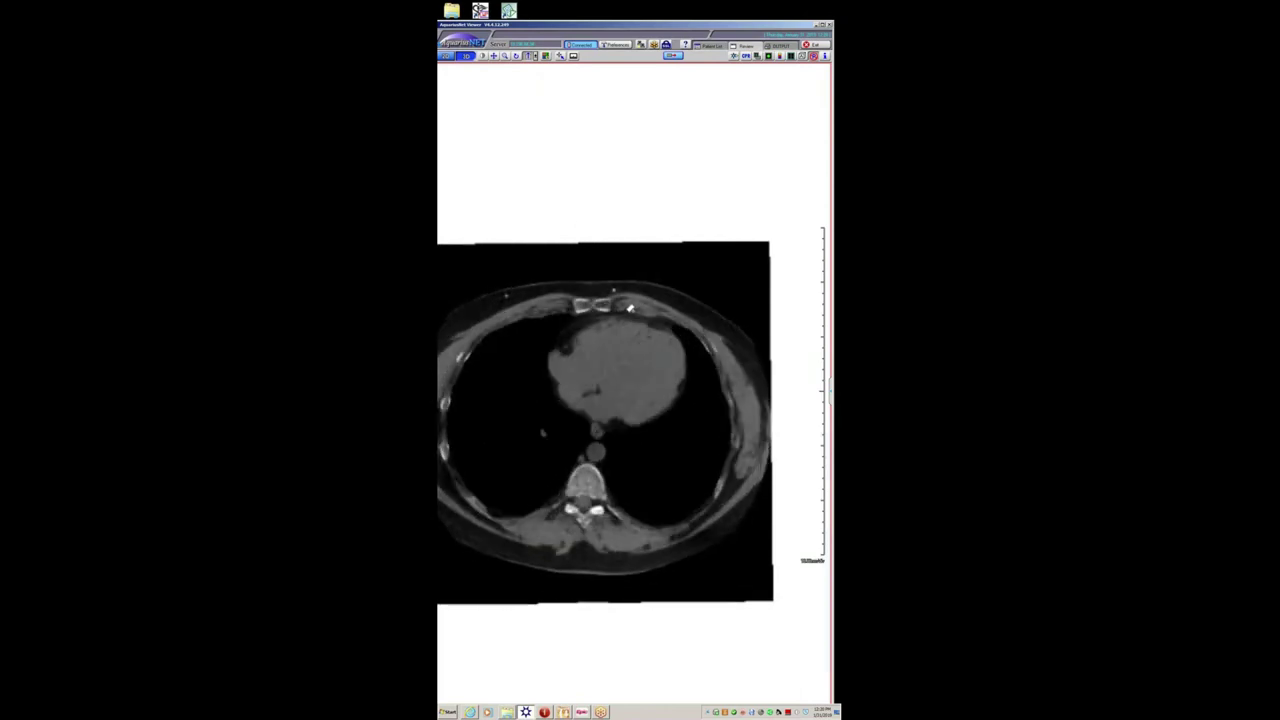
mouse_move(630, 307)
left_mouse_down()
mouse_move(632, 349)
mouse_move(632, 314)
left_mouse_up()
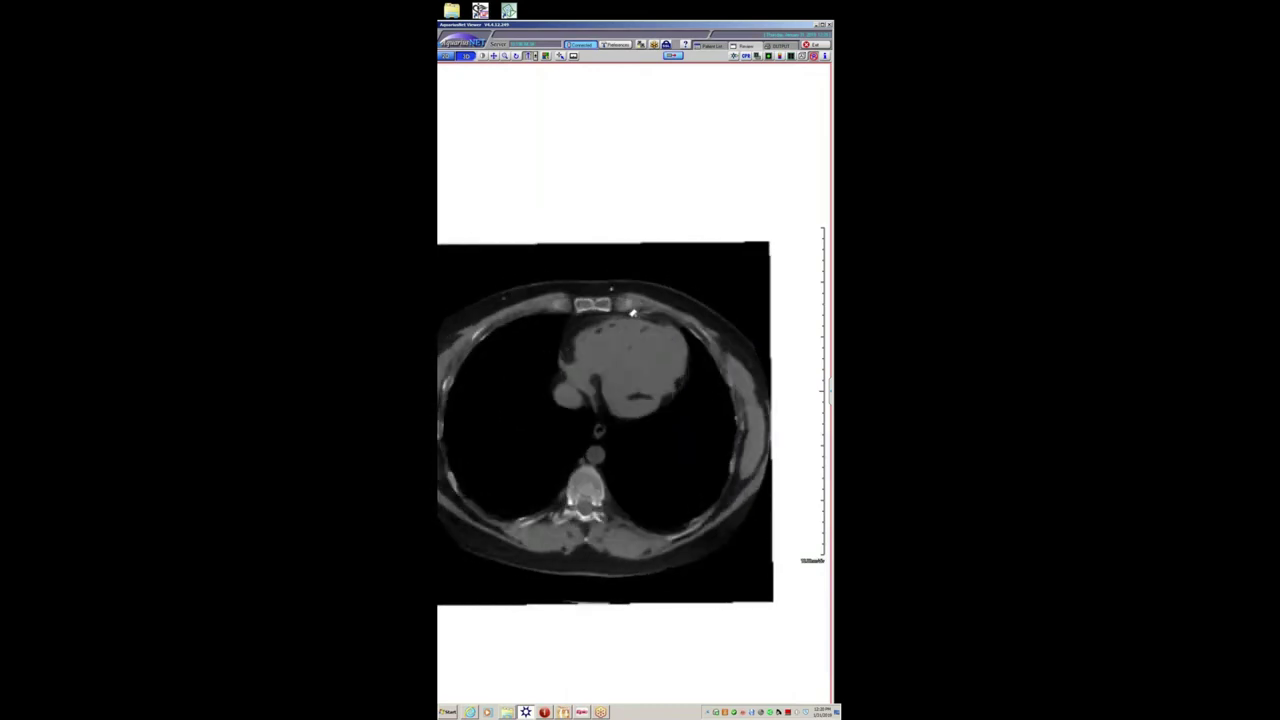
double_click(632, 313)
- Enlarge the thin-slice axial view and review it from the lung bases back up to the heart
double_click(606, 280)
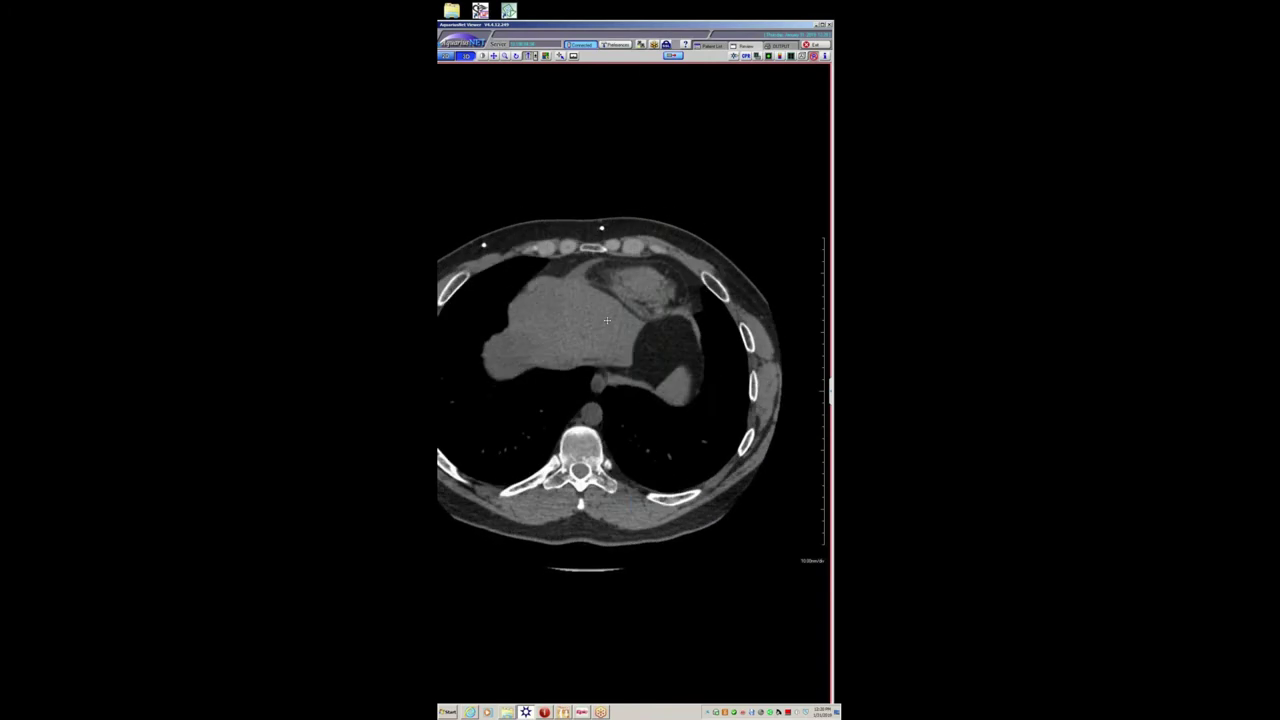
left_click_drag(601, 324, 630, 307)
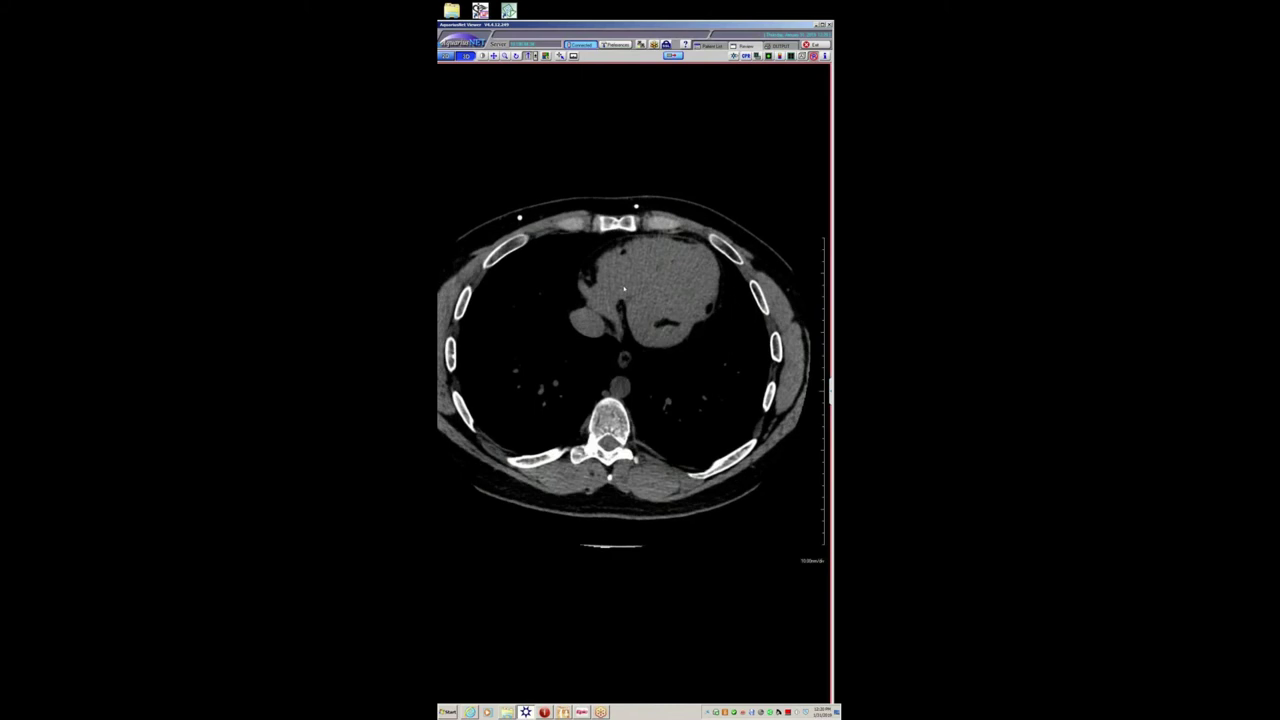
double_click(624, 289)
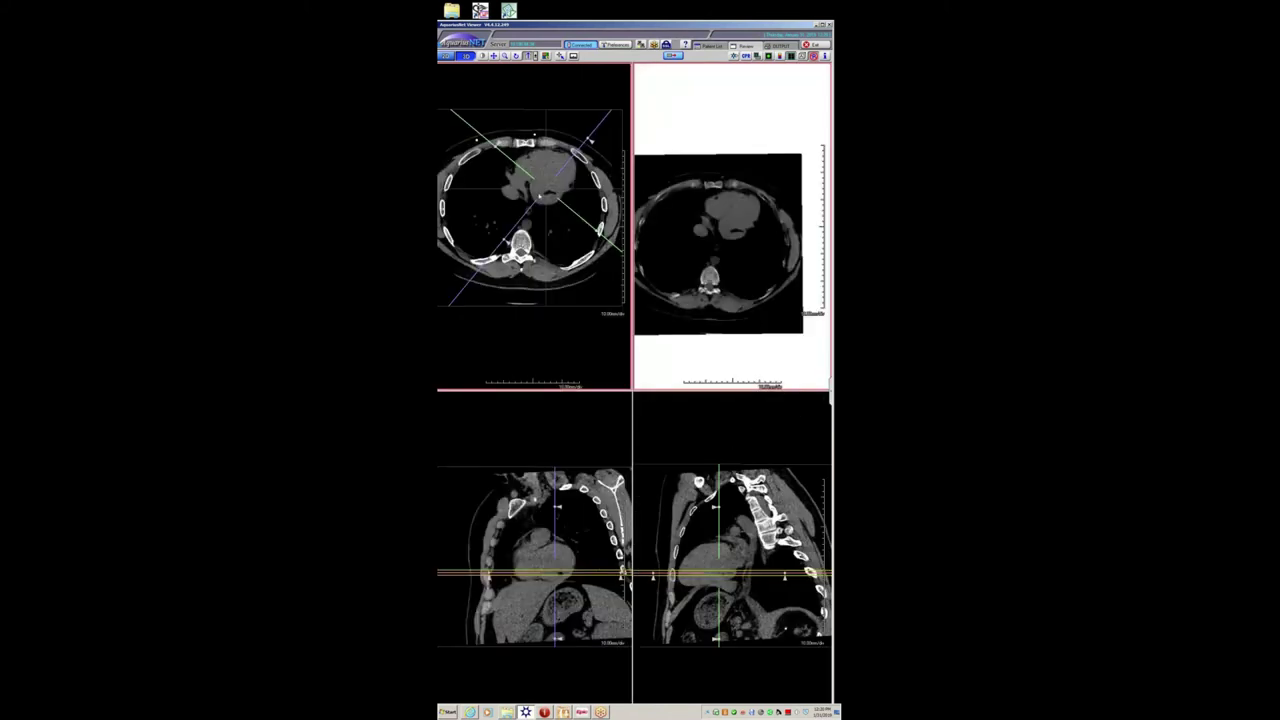
- Centre the crosshair on the left ventricle, turn the vertical planes near-orthogonal and tilt the axial plane obliquely through the heart
left_click_drag(545, 188, 549, 193)
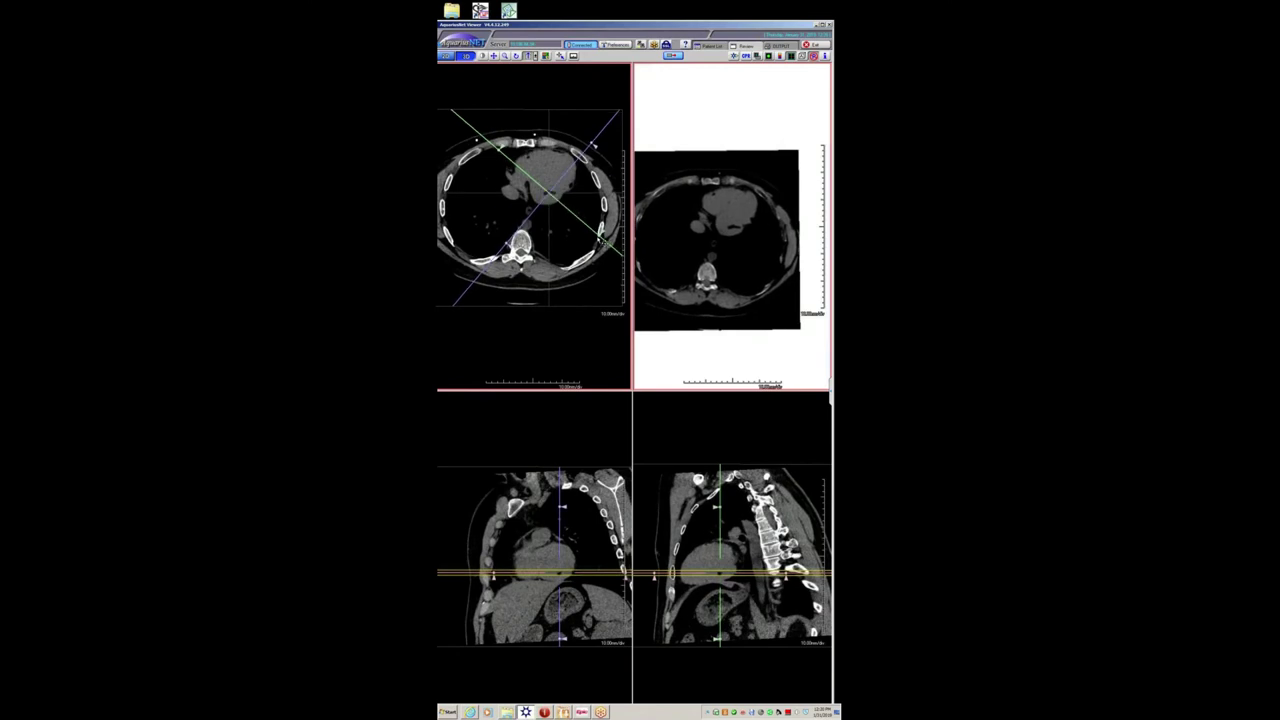
left_click_drag(600, 236, 559, 256)
double_click(653, 315)
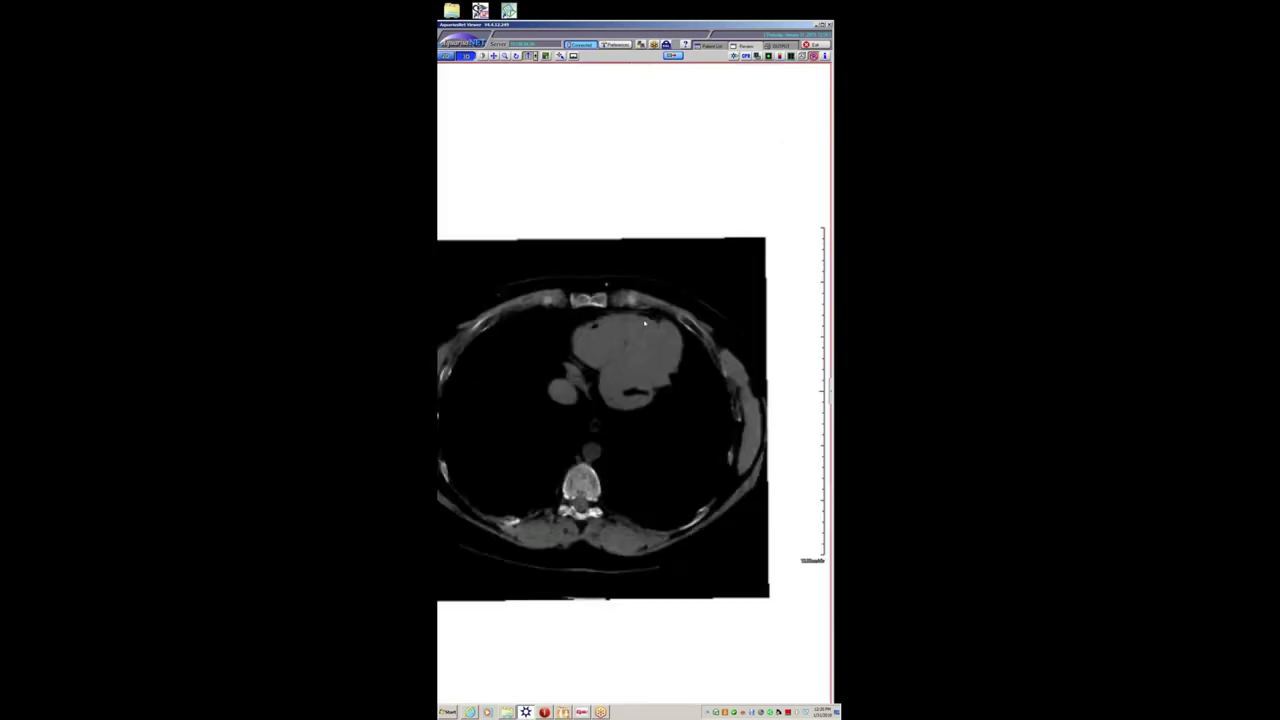
double_click(578, 360)
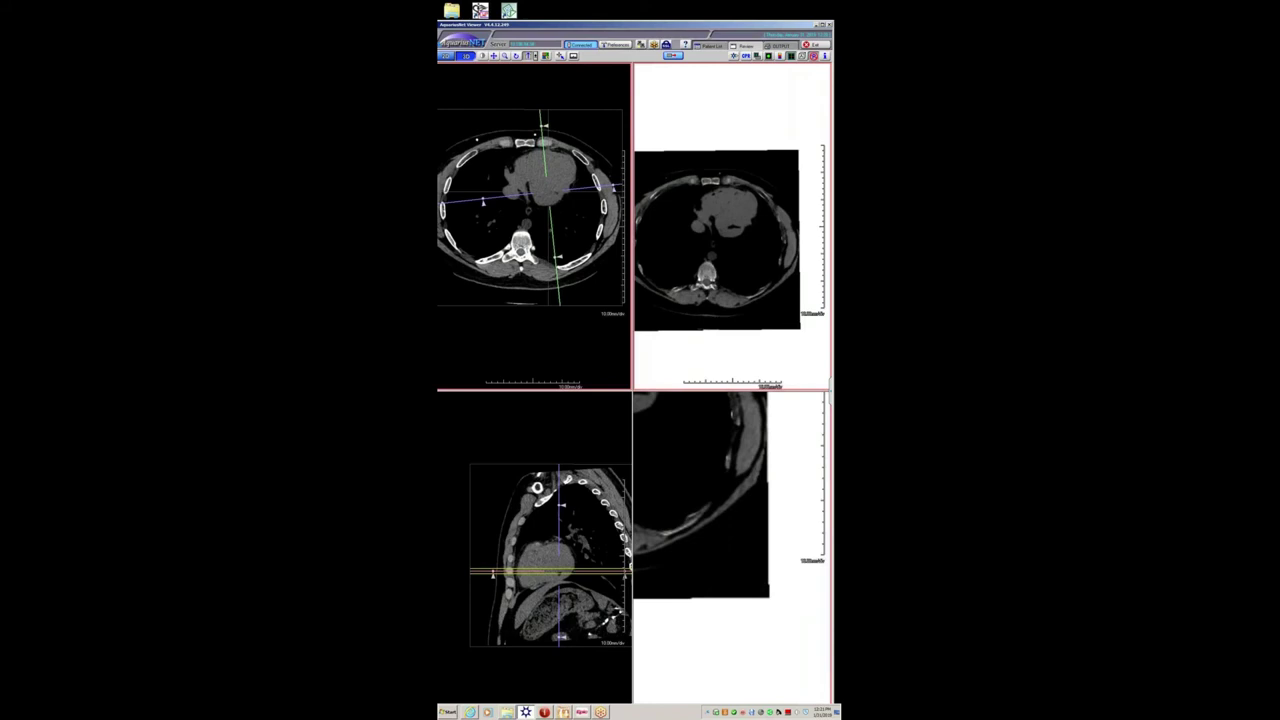
left_click(600, 572)
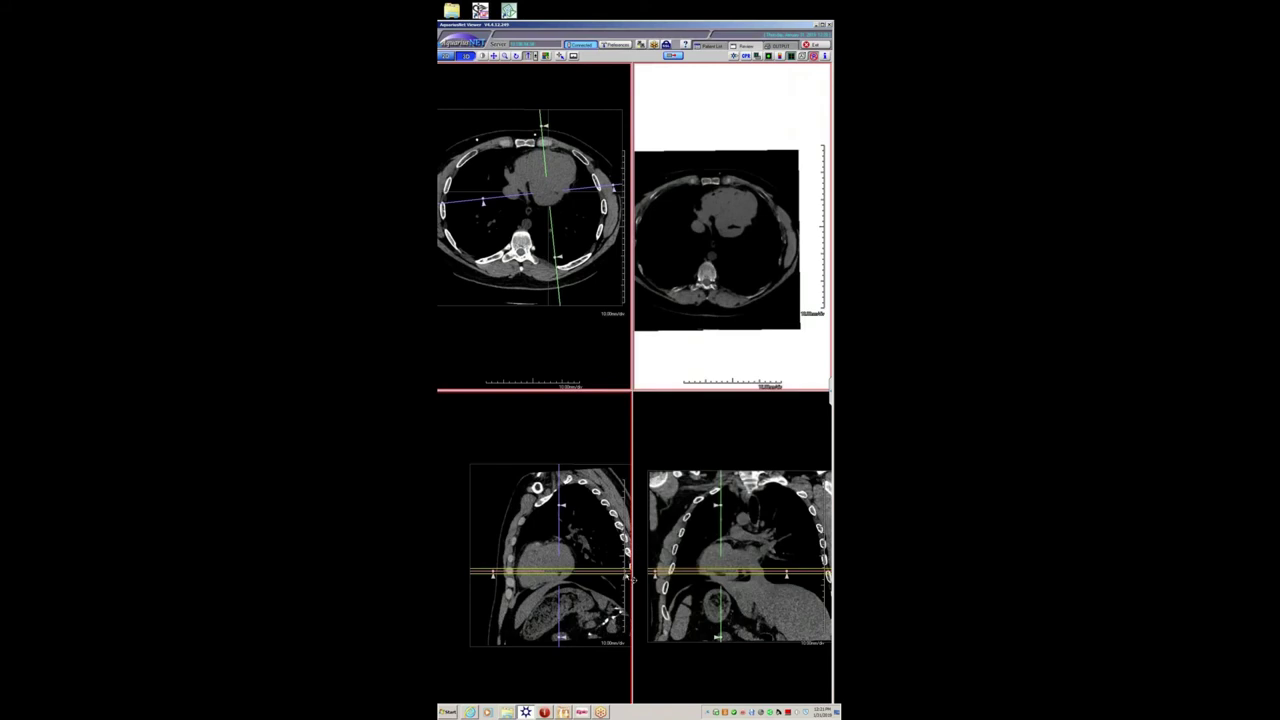
left_click_drag(628, 572, 627, 520)
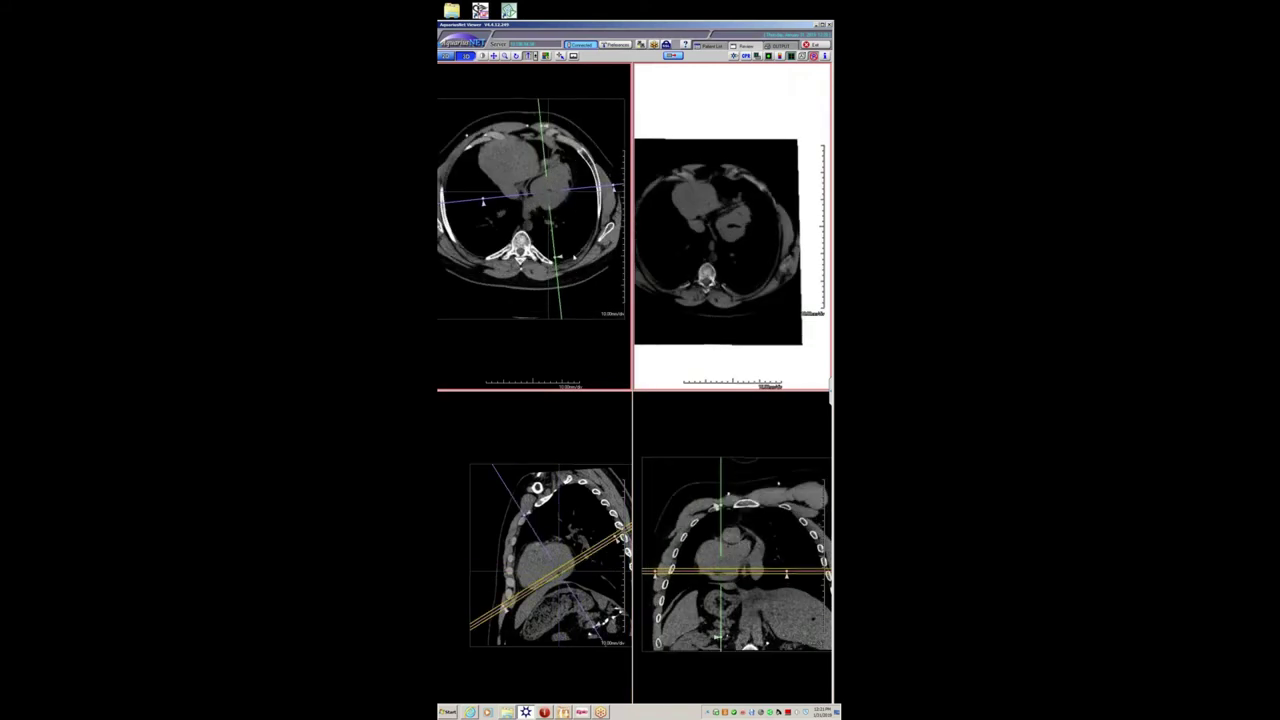
- Enlarge the tilted MinIP view and review it down to the upper abdomen and back up through the heart
double_click(650, 268)
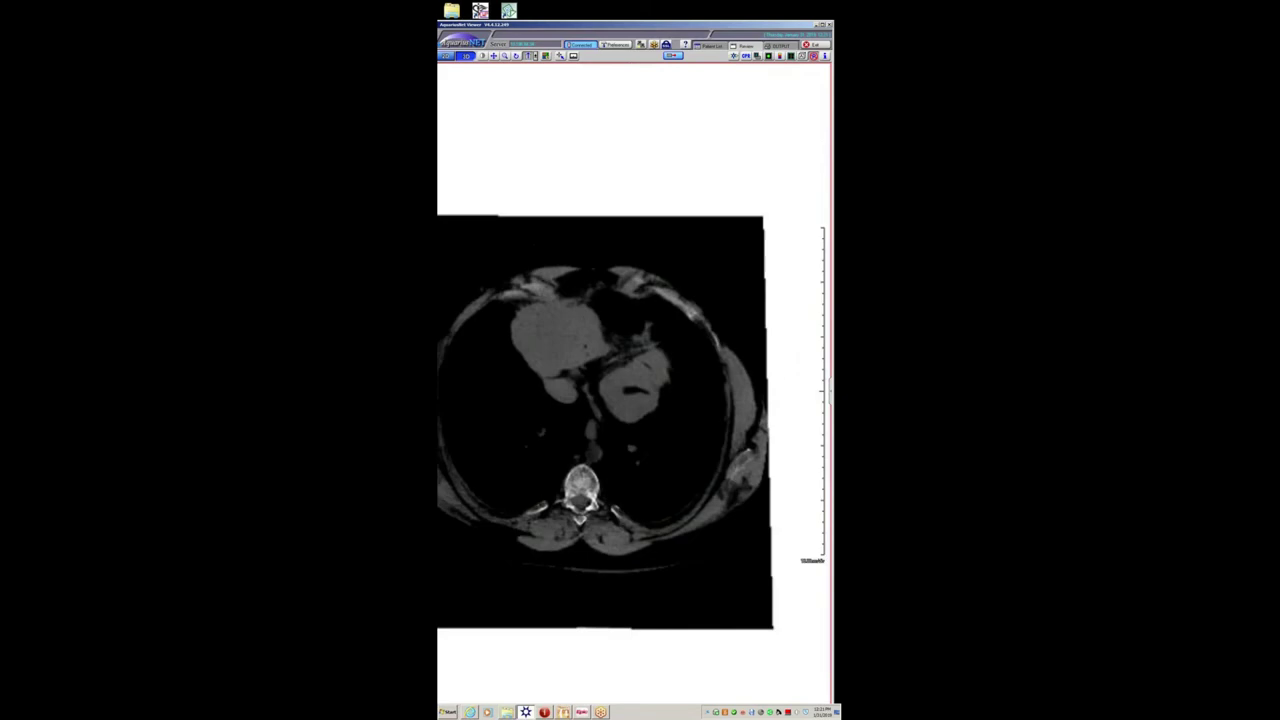
left_click_drag(649, 282, 649, 285)
scroll(649, 287, "down", 5)
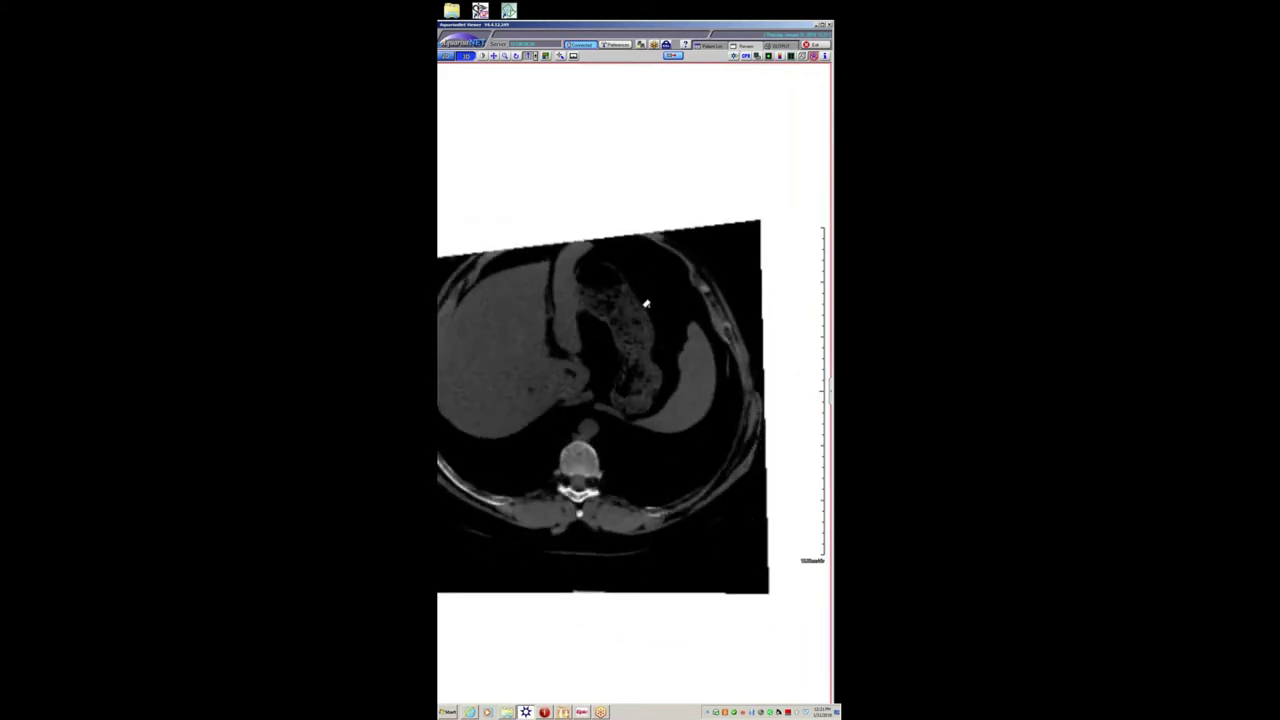
scroll(650, 287, "up", 4)
scroll(650, 285, "up", 5)
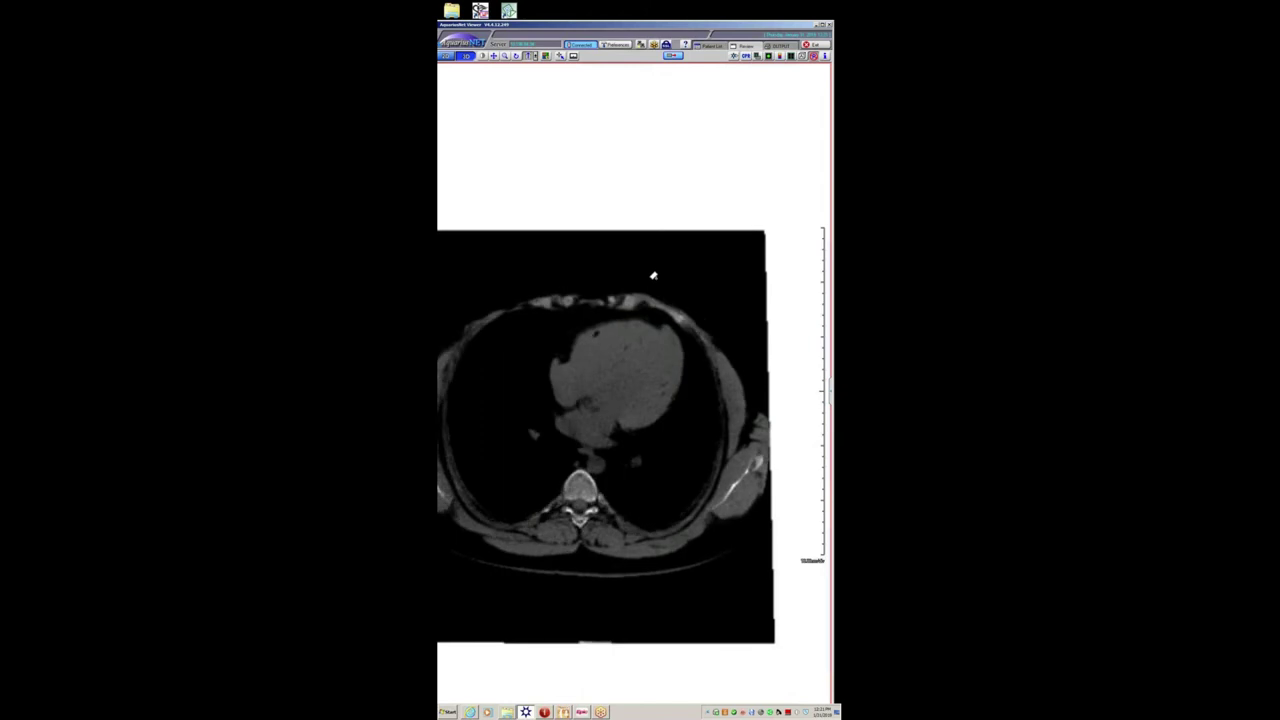
double_click(653, 276)
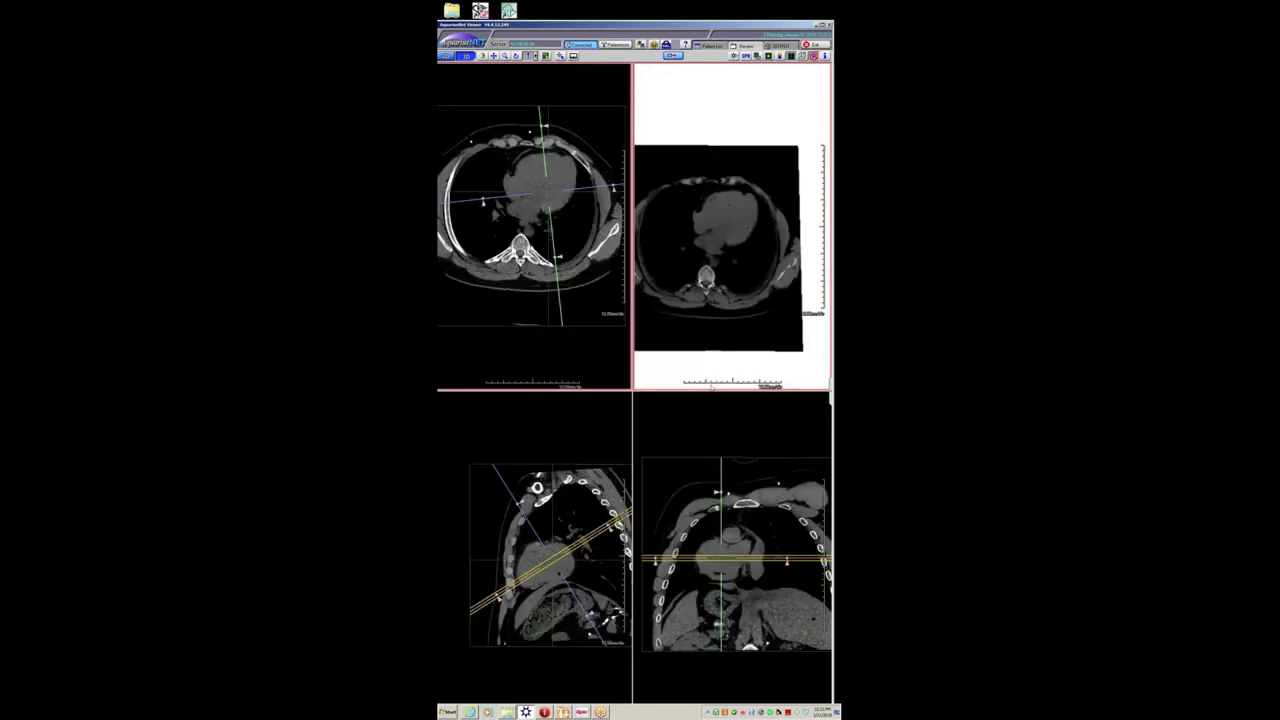
- Change the MinIP view to MPR, enlarge it and examine the heart back and forth in the tilted axial plane
right_click(687, 276)
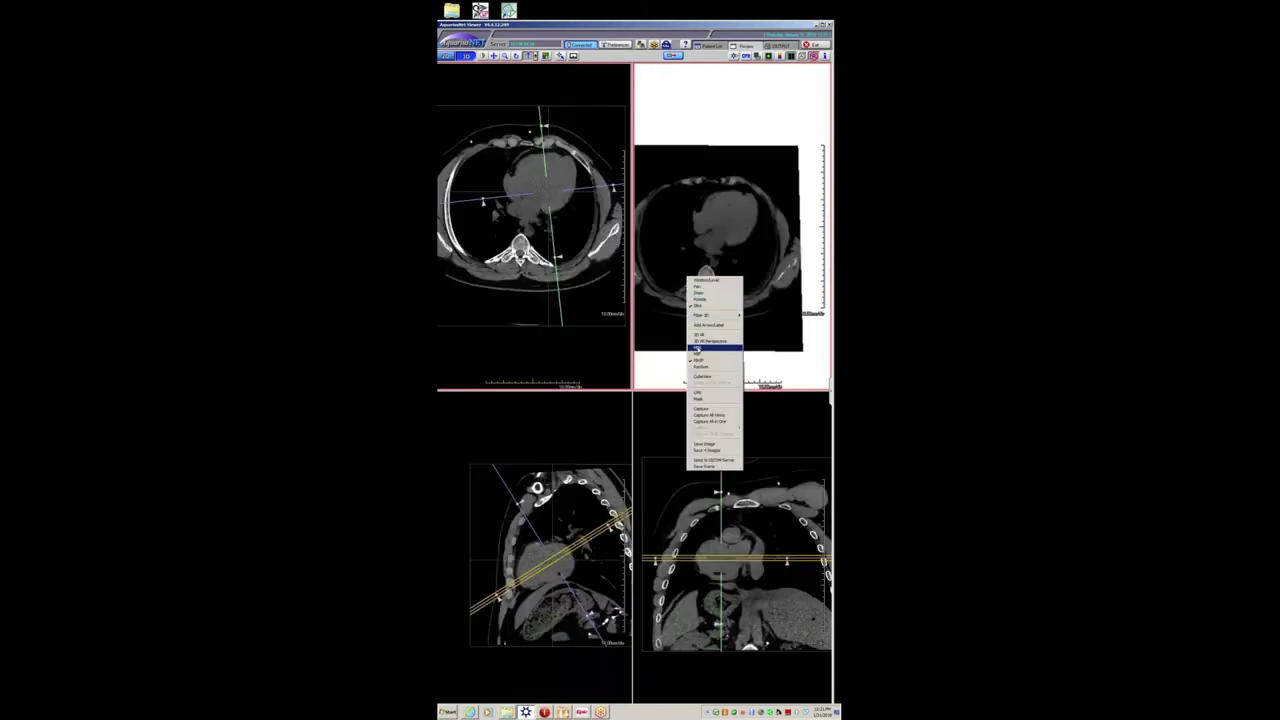
left_click(698, 348)
double_click(698, 348)
scroll(698, 348, "down", 4)
scroll(698, 348, "up", 4)
mouse_move(669, 302)
left_mouse_down()
mouse_move(673, 290)
mouse_move(671, 310)
left_mouse_up()
scroll(672, 311, "up", 6)
scroll(671, 300, "down", 8)
scroll(665, 311, "up", 8)
scroll(670, 300, "down", 8)
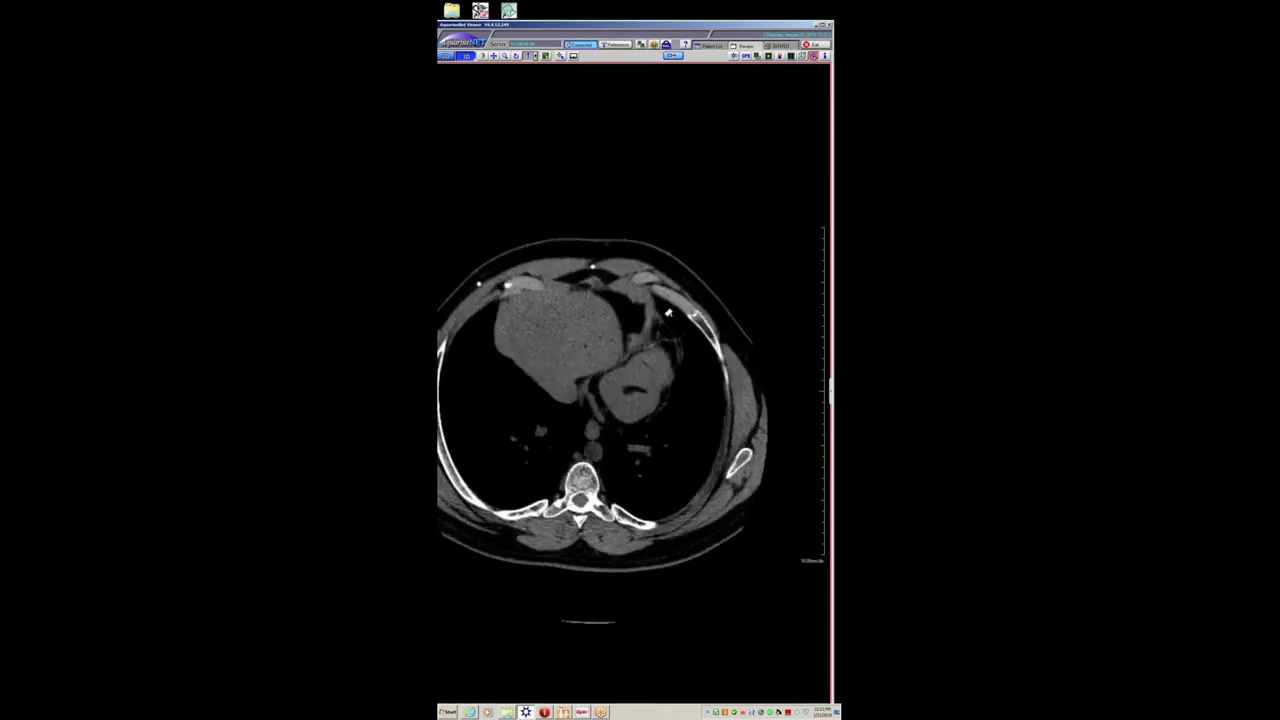
scroll(668, 314, "up", 8)
scroll(670, 298, "down", 6)
double_click(670, 300)
- Reposition the crosshair on the left ventricle and rotate the vertical planes to run diagonally through the heart
left_click(555, 577)
left_click_drag(551, 559, 552, 563)
left_click_drag(557, 258, 500, 243)
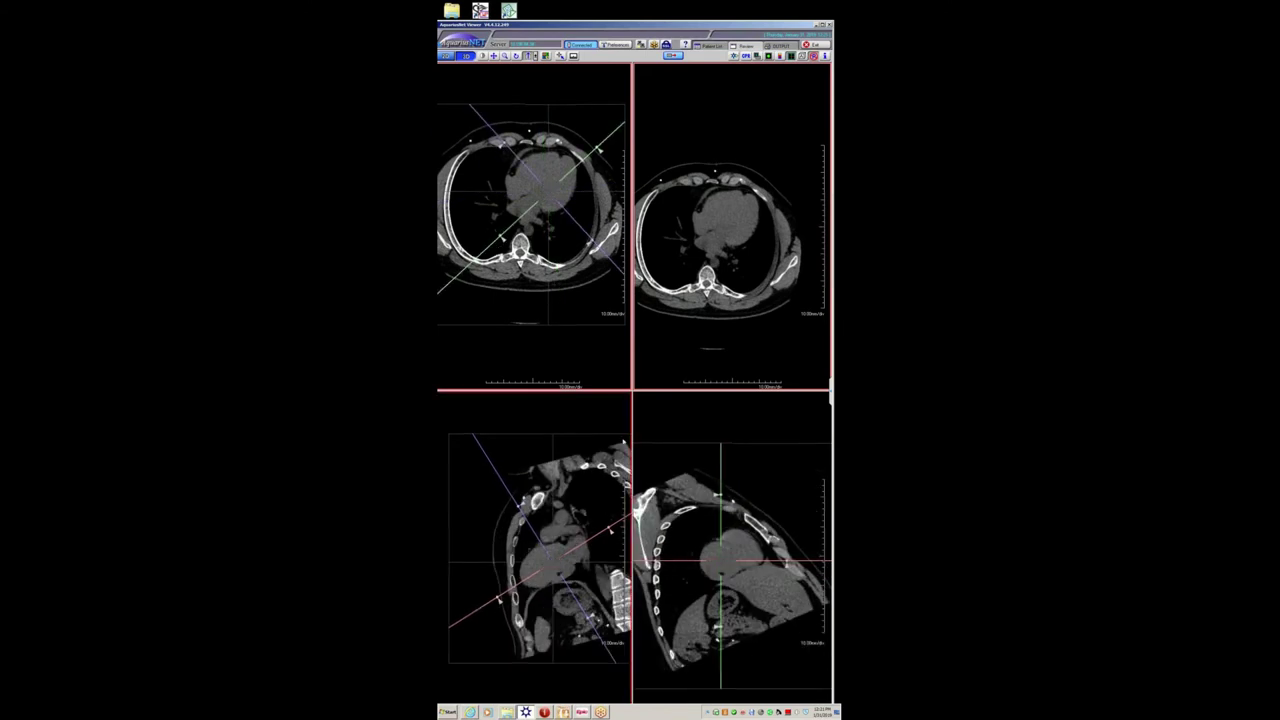
- Enlarge the oblique long-axis view and examine the left ventricle back and forth
double_click(600, 480)
scroll(642, 318, "down", 3)
left_click_drag(643, 325, 585, 264)
scroll(585, 264, "down", 2)
scroll(585, 264, "down", 8)
scroll(585, 264, "up", 6)
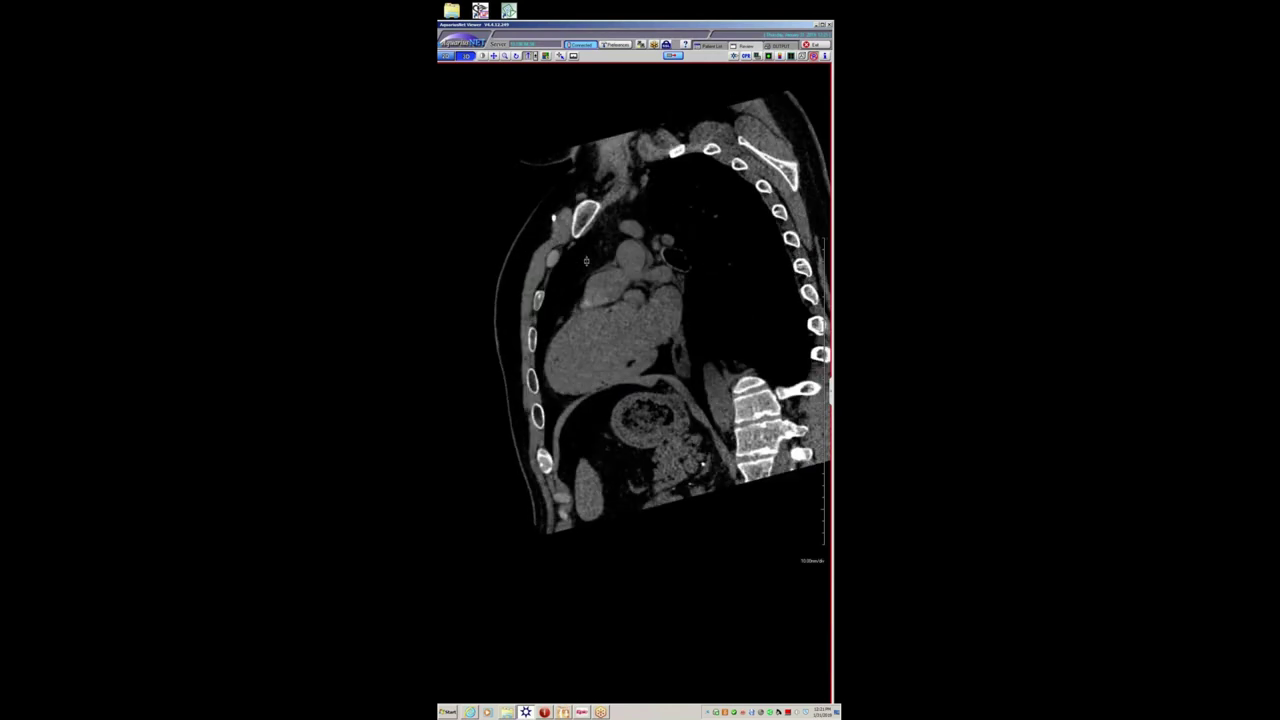
double_click(602, 293)
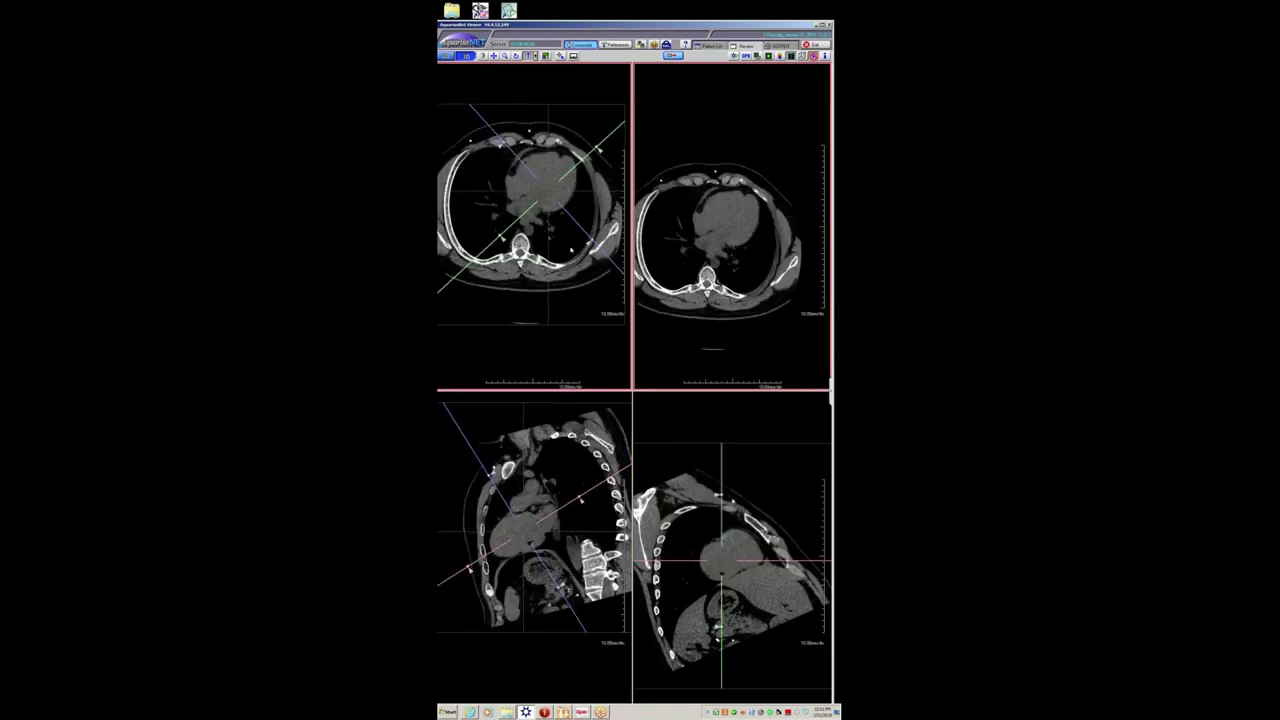
- Enlarge the axial view of the first case and examine the heart back and forth
double_click(571, 250)
scroll(585, 252, "down", 5)
scroll(598, 255, "up", 5)
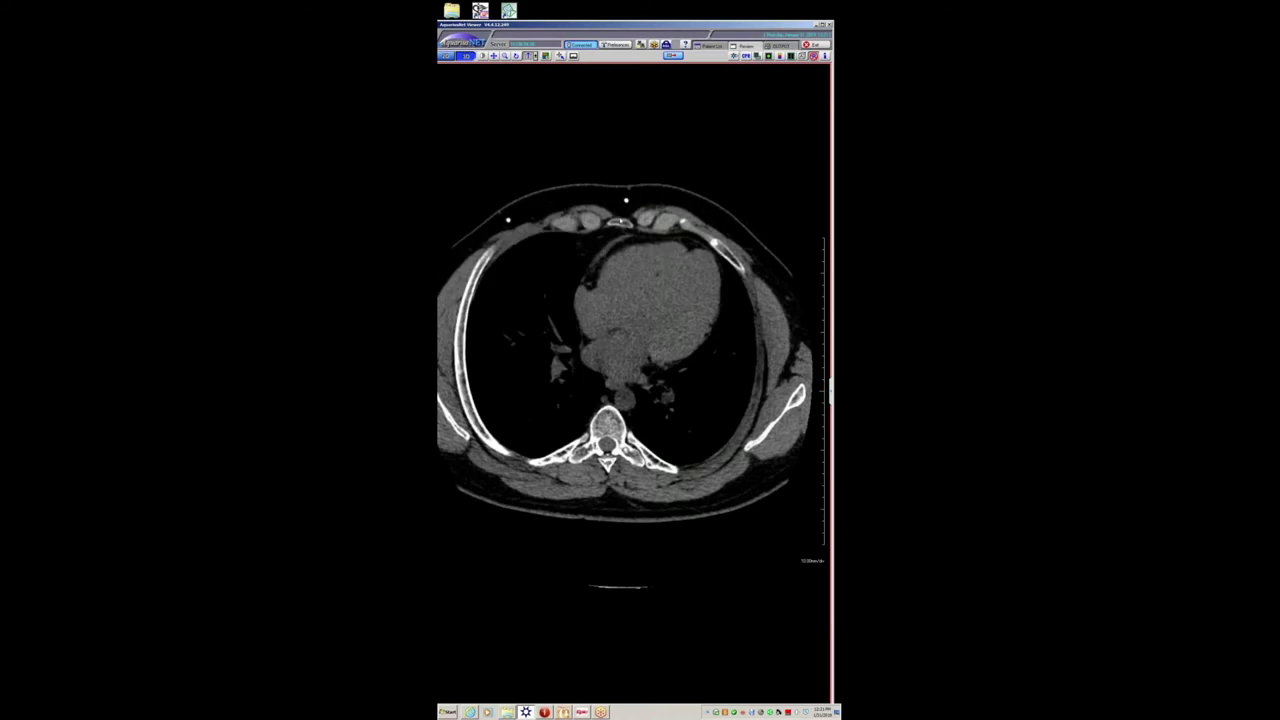
- Preview and load the 139-image series from the second CT_0131_case2 study in the patient list
left_click(708, 46)
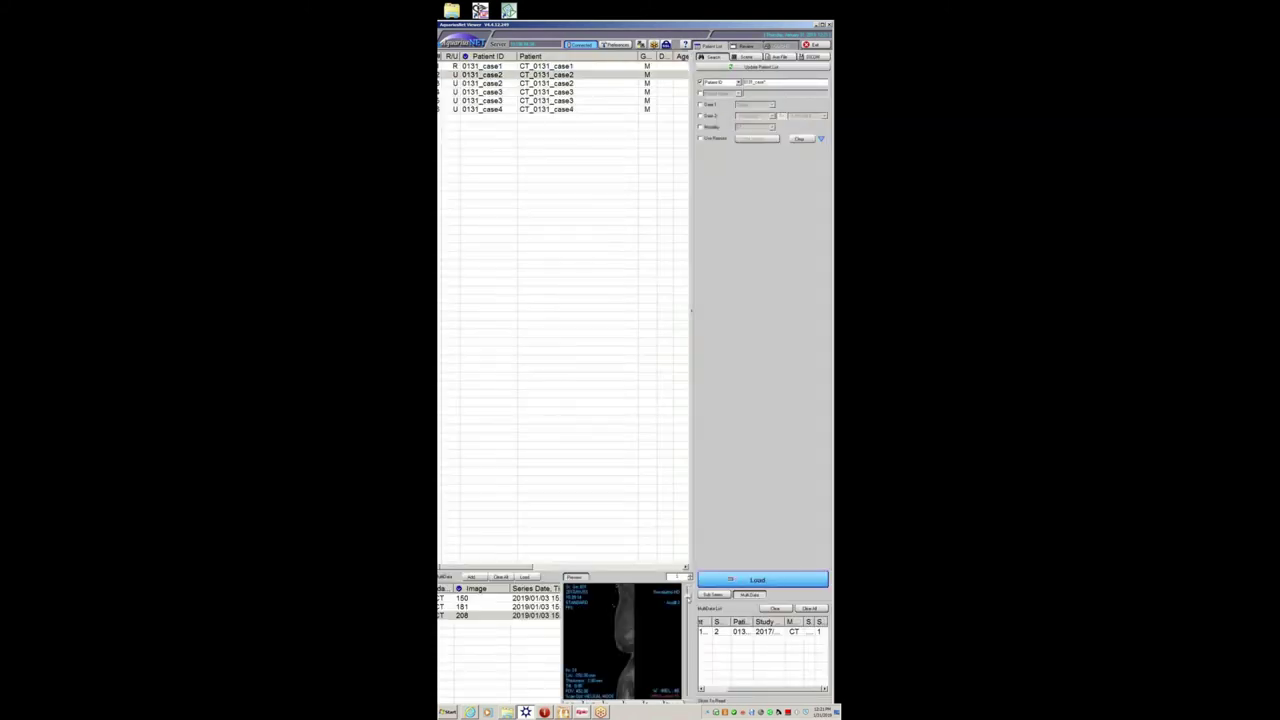
left_click(549, 74)
left_click(549, 83)
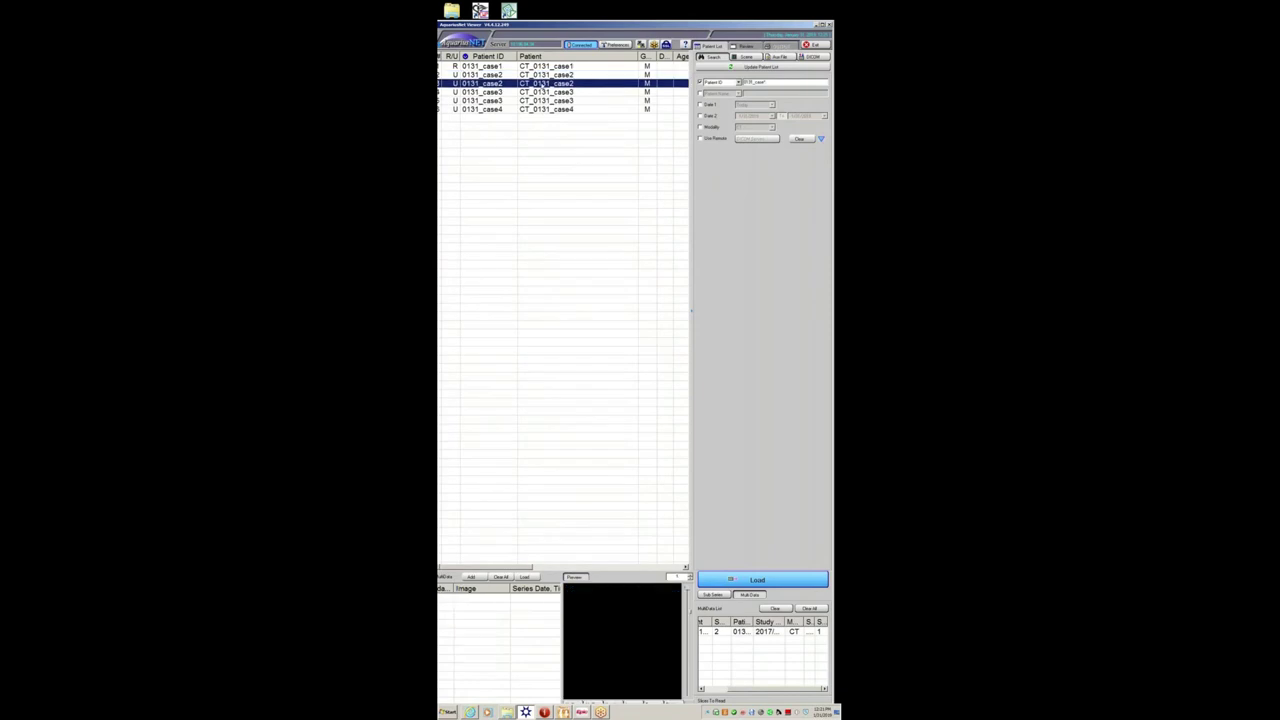
left_click(681, 606)
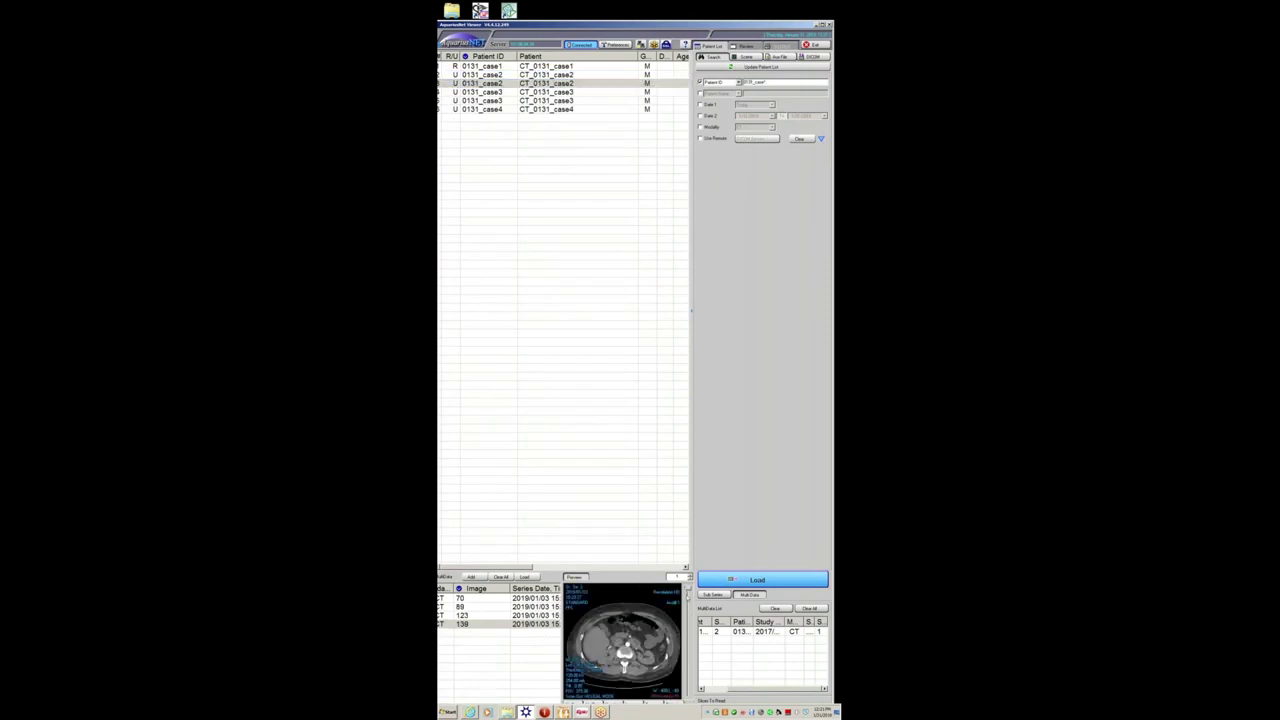
left_click_drag(687, 596, 685, 621)
double_click(550, 623)
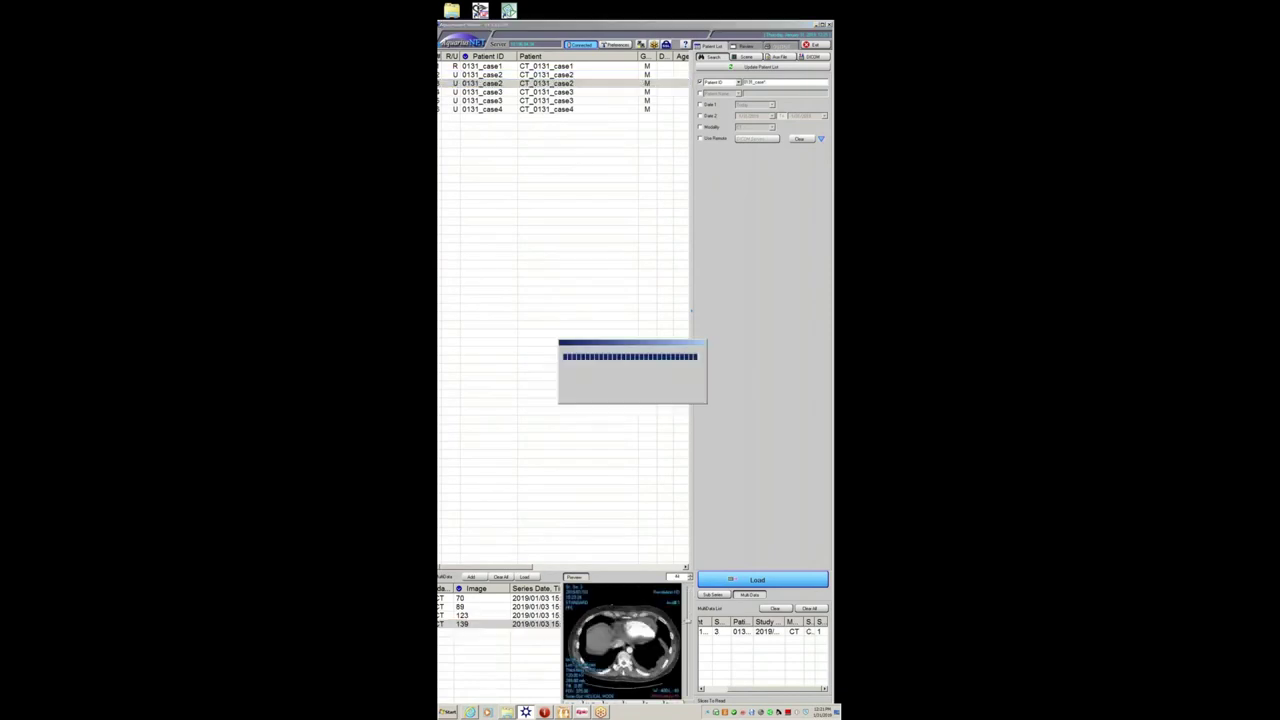
- Enlarge the axial view with a wider window for the contrast-filled heart and hide the template side panel
double_click(540, 250)
left_click_drag(598, 290, 678, 410)
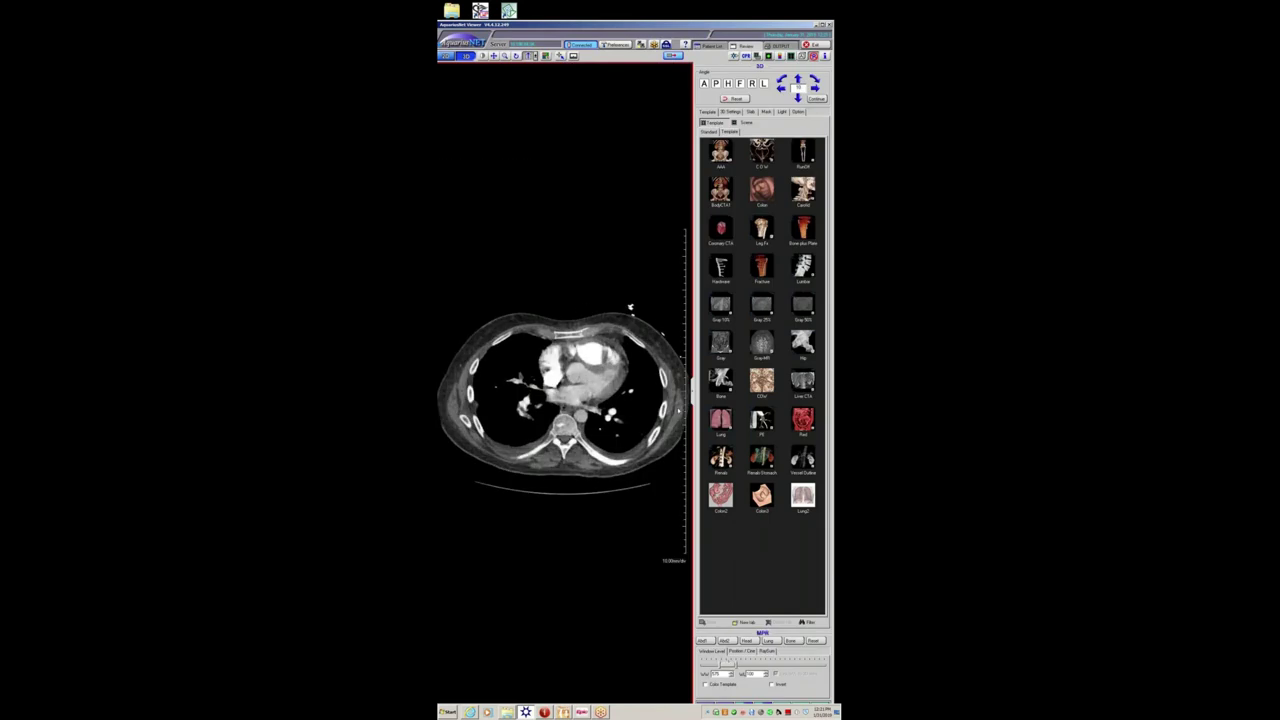
left_click(693, 397)
left_click_drag(622, 372, 595, 357)
- Examine the contrast-filled heart chambers back and forth in the axial plane
scroll(595, 353, "up", 10)
scroll(595, 354, "down", 10)
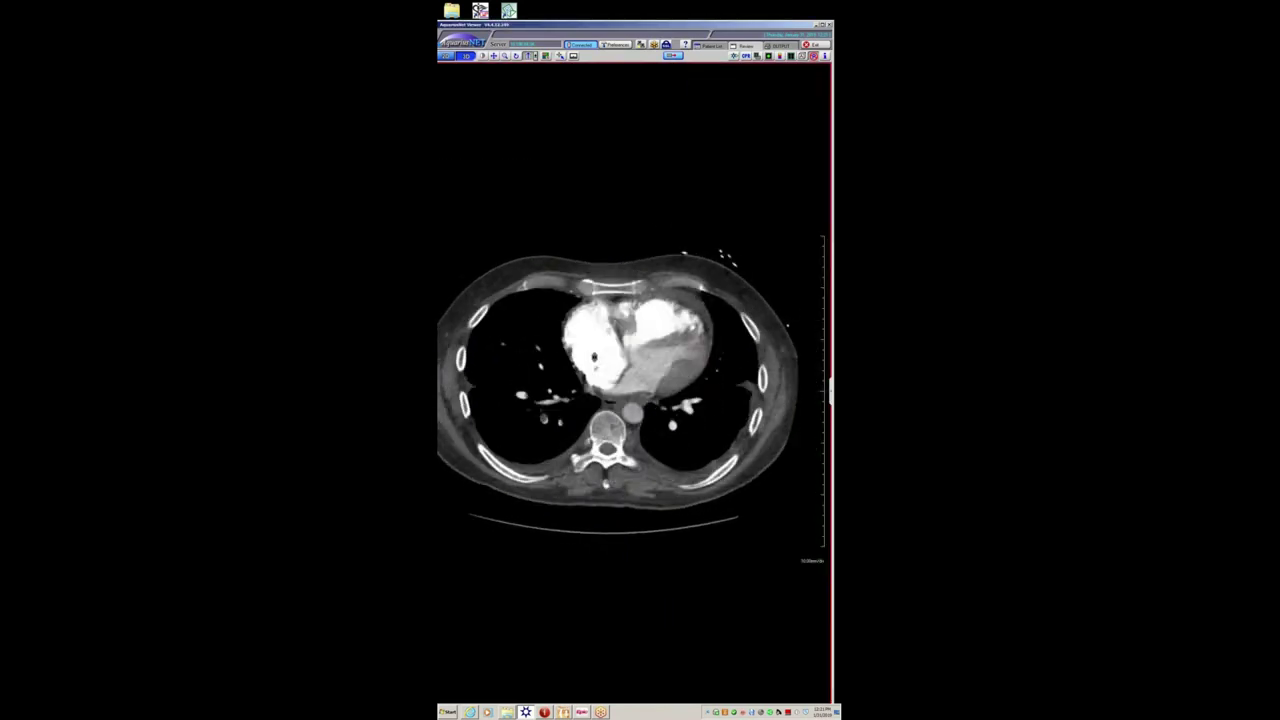
scroll(595, 355, "up", 4)
scroll(604, 336, "up", 4)
scroll(615, 338, "down", 6)
scroll(627, 339, "up", 3)
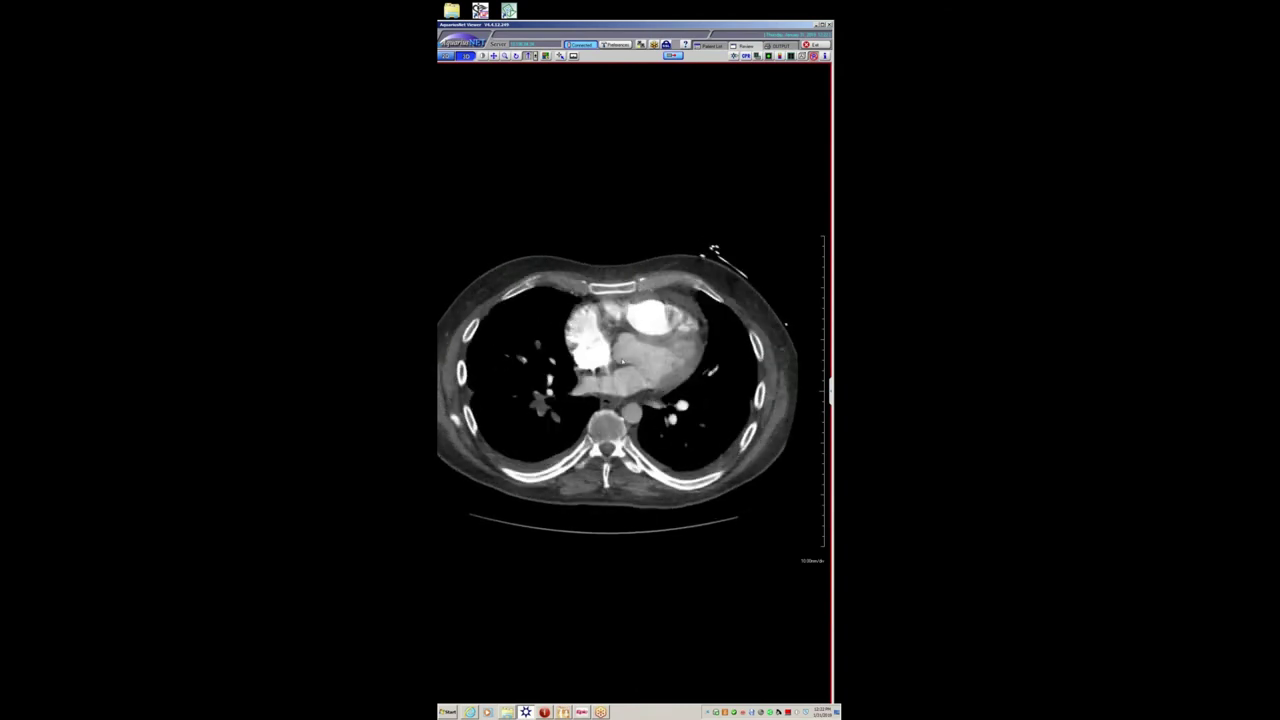
- Review the axial slices up to the pulmonary artery level and back down through the lower heart
scroll(654, 339, "up", 10)
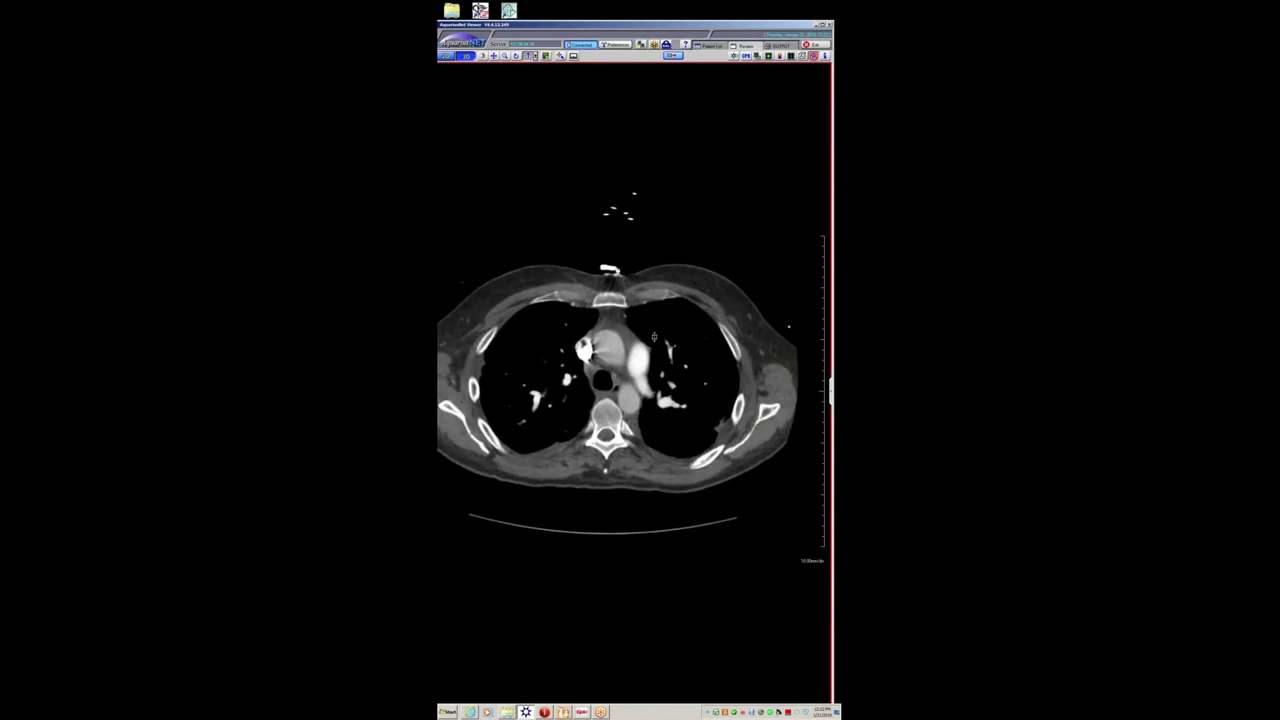
scroll(651, 336, "down", 8)
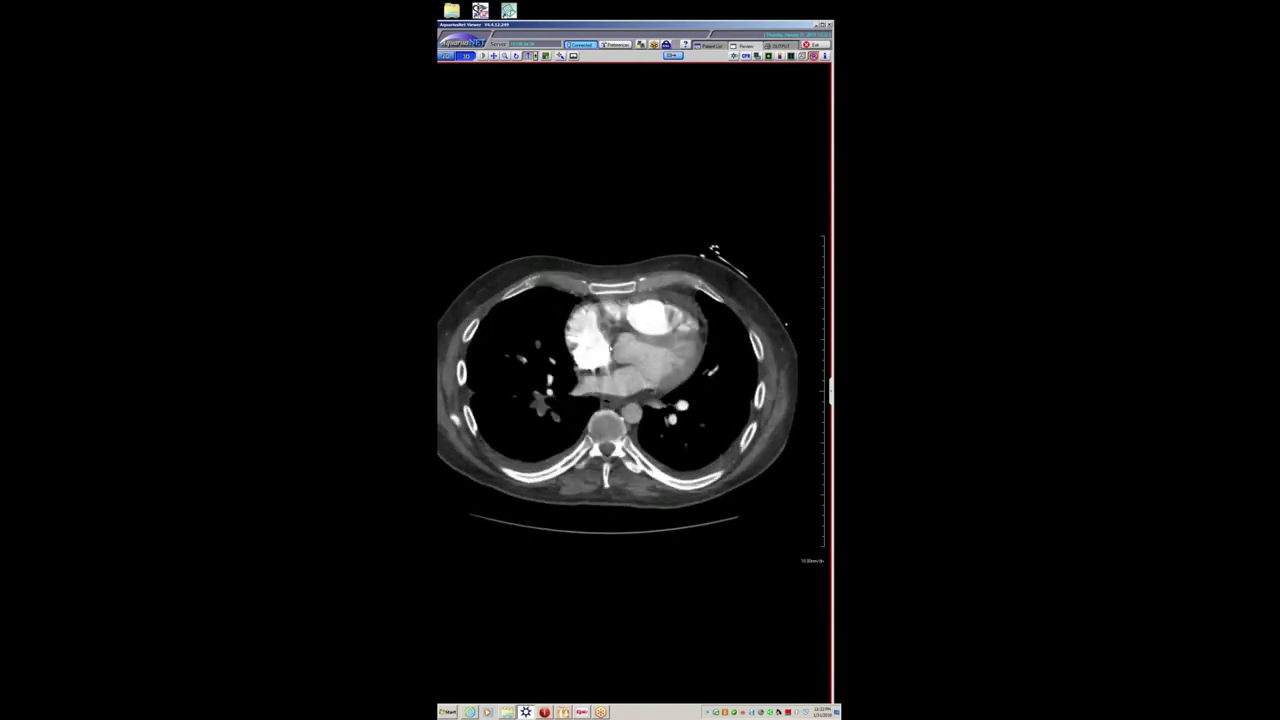
scroll(633, 212, "down", 6)
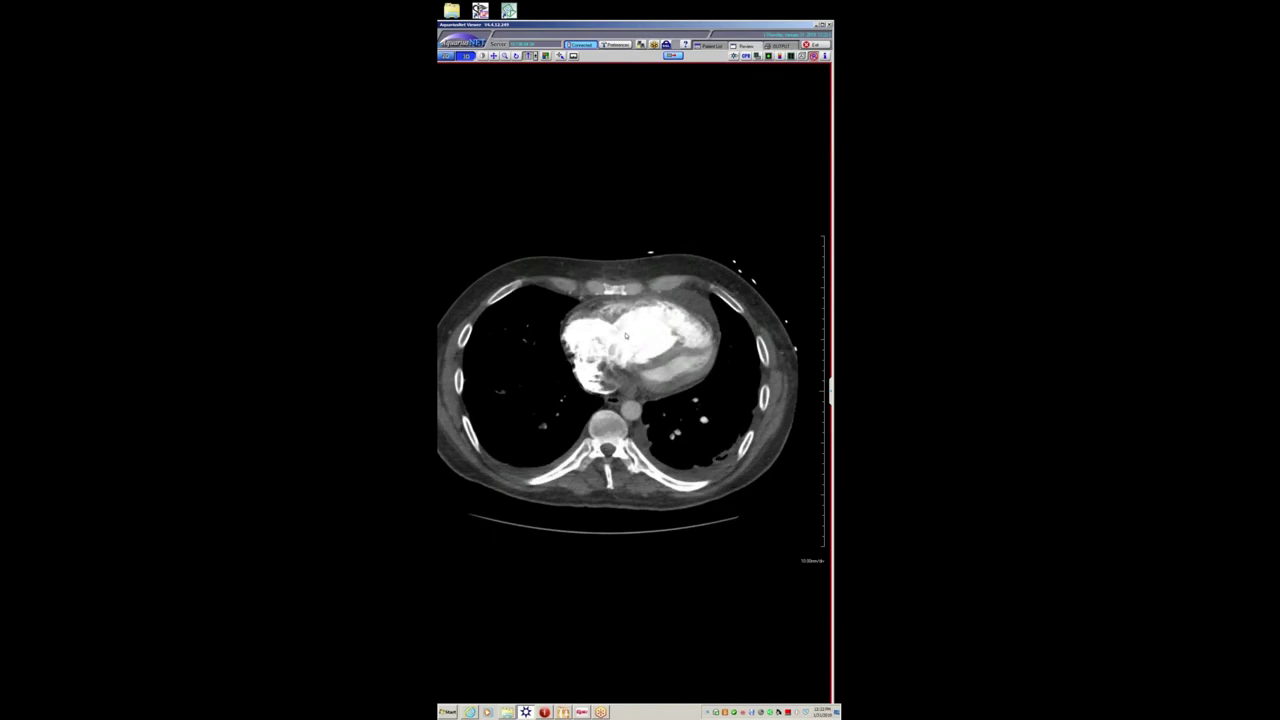
scroll(585, 336, "up", 10)
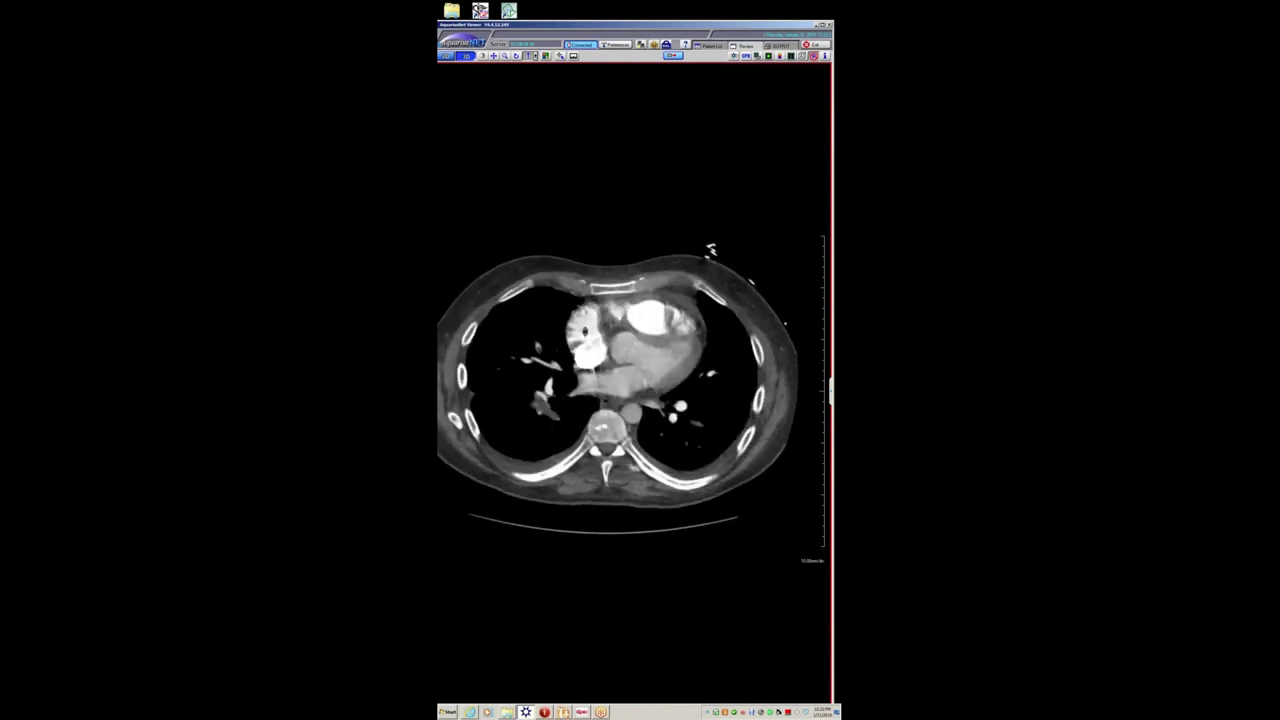
scroll(585, 323, "down", 10)
- Load the 208-image series from the first CT_0131_case2 study in the patient list
left_click(708, 47)
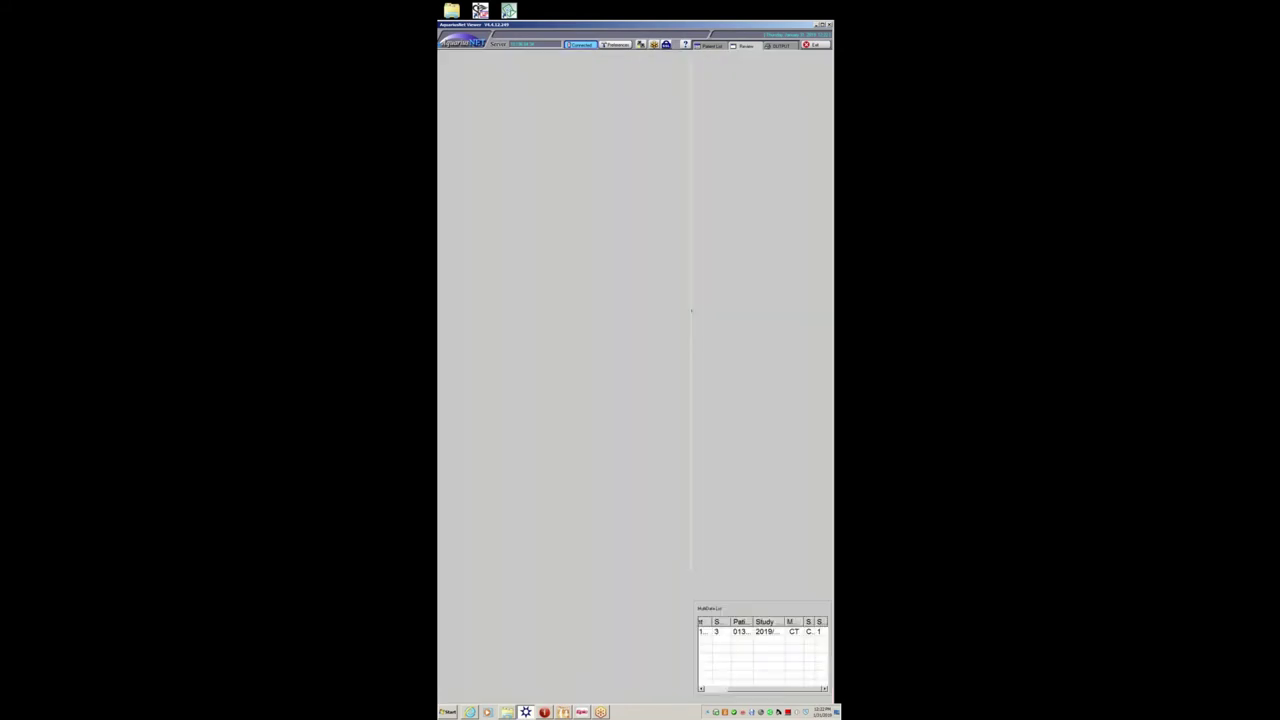
key("Up")
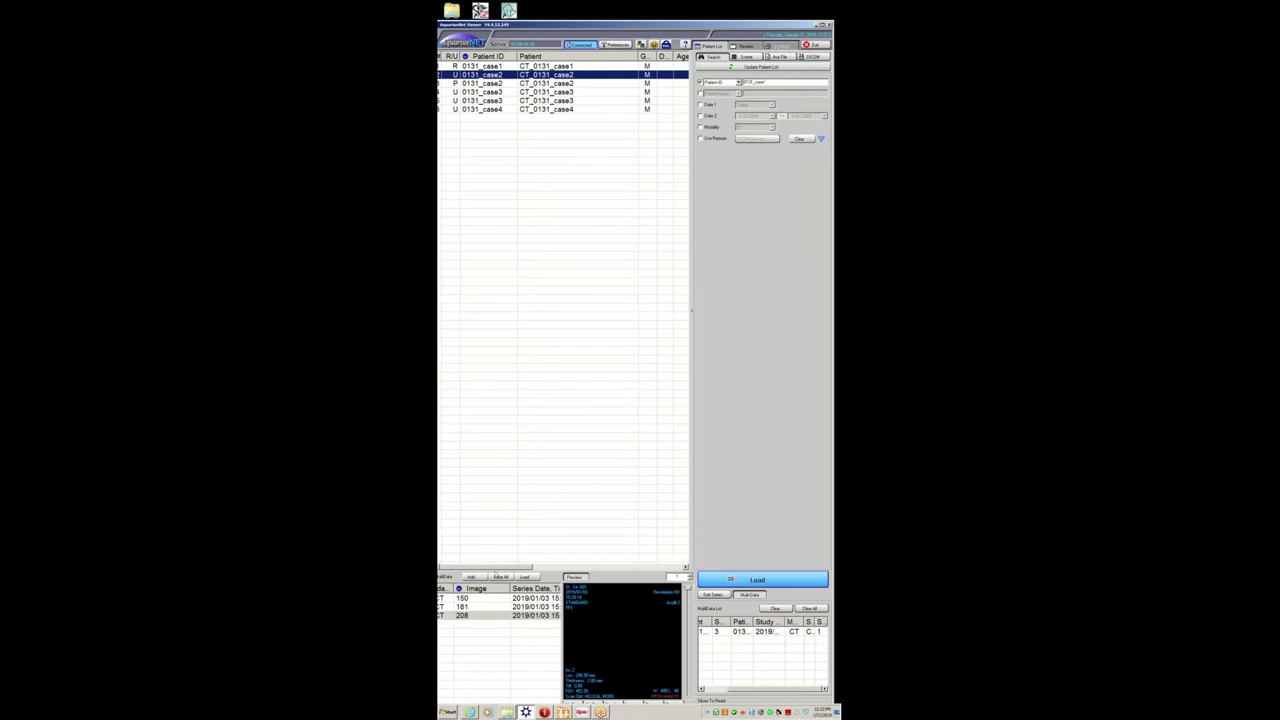
double_click(494, 614)
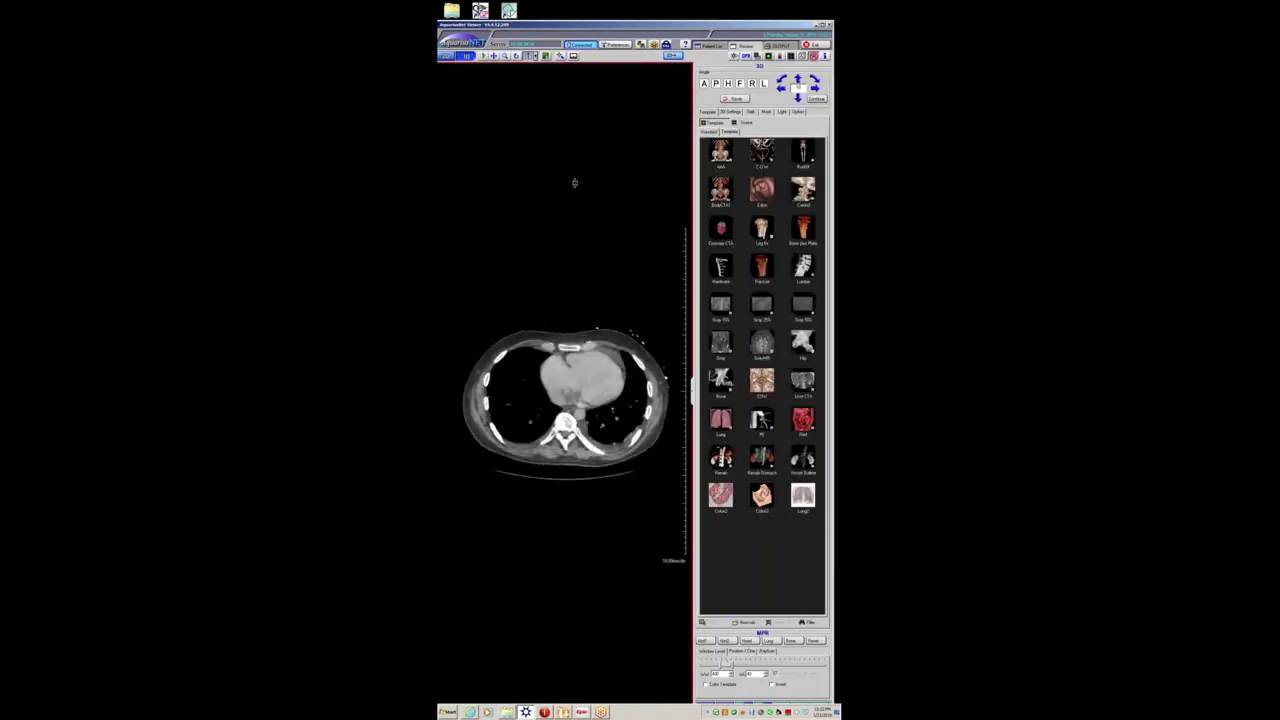
- Magnify the heart in the axial view and examine the lower right atrium in front of the spine
left_click_drag(569, 323, 543, 344)
scroll(554, 338, "down", 5)
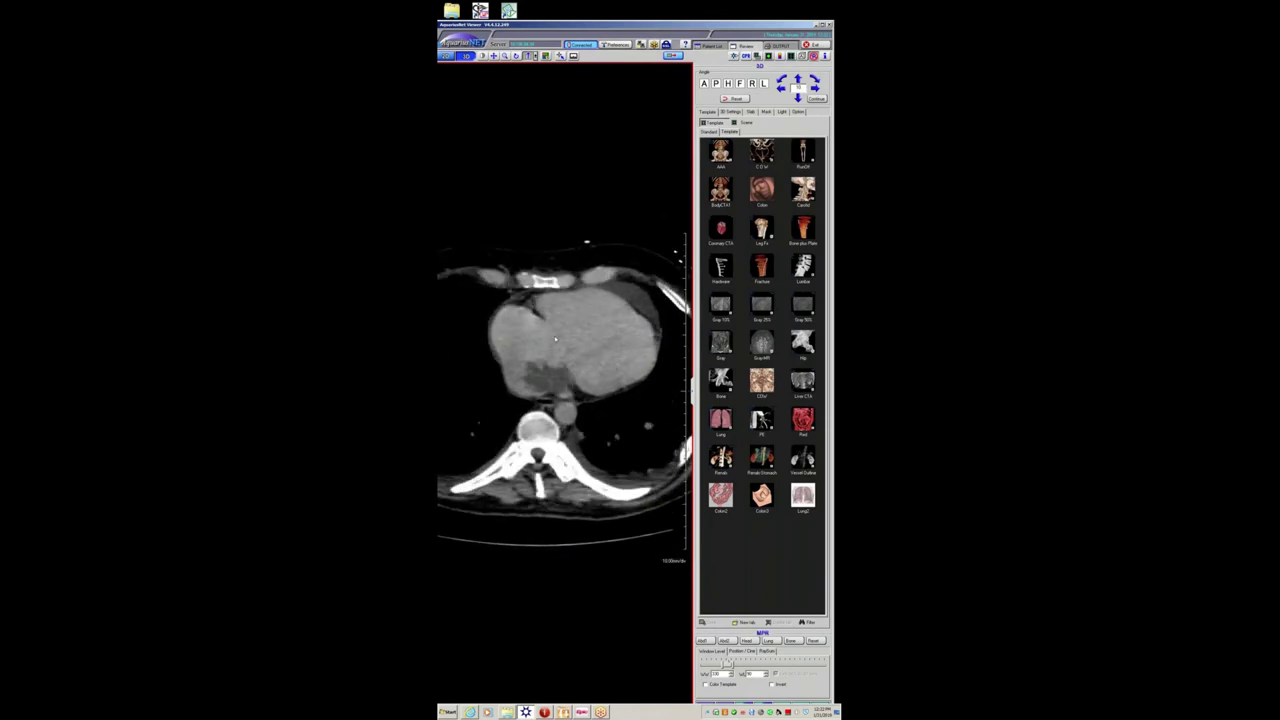
scroll(556, 337, "down", 4)
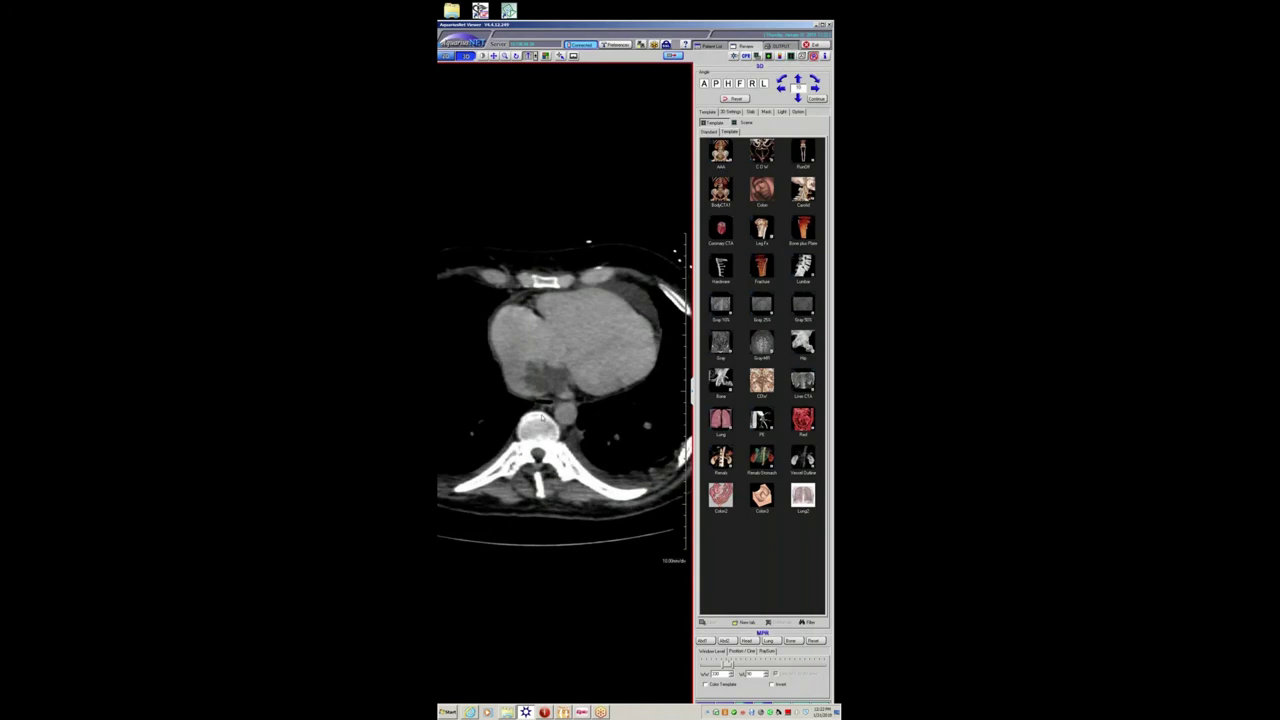
scroll(588, 390, "down", 4)
scroll(576, 396, "down", 5)
scroll(569, 396, "down", 6)
scroll(570, 395, "down", 6)
scroll(580, 371, "down", 5)
- Rotate the vertical planes diagonally through the heart in the four-view layout and examine the magnified oblique view through the upper abdomen
double_click(580, 371)
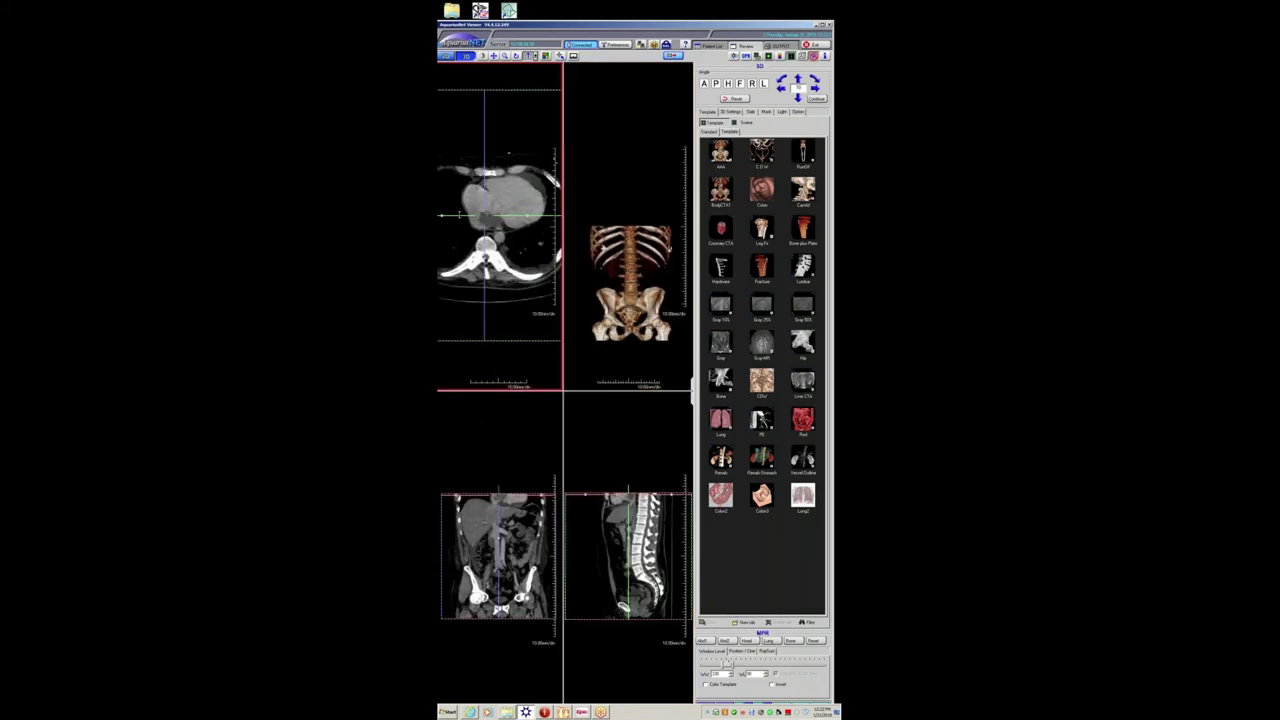
left_click_drag(485, 215, 515, 251)
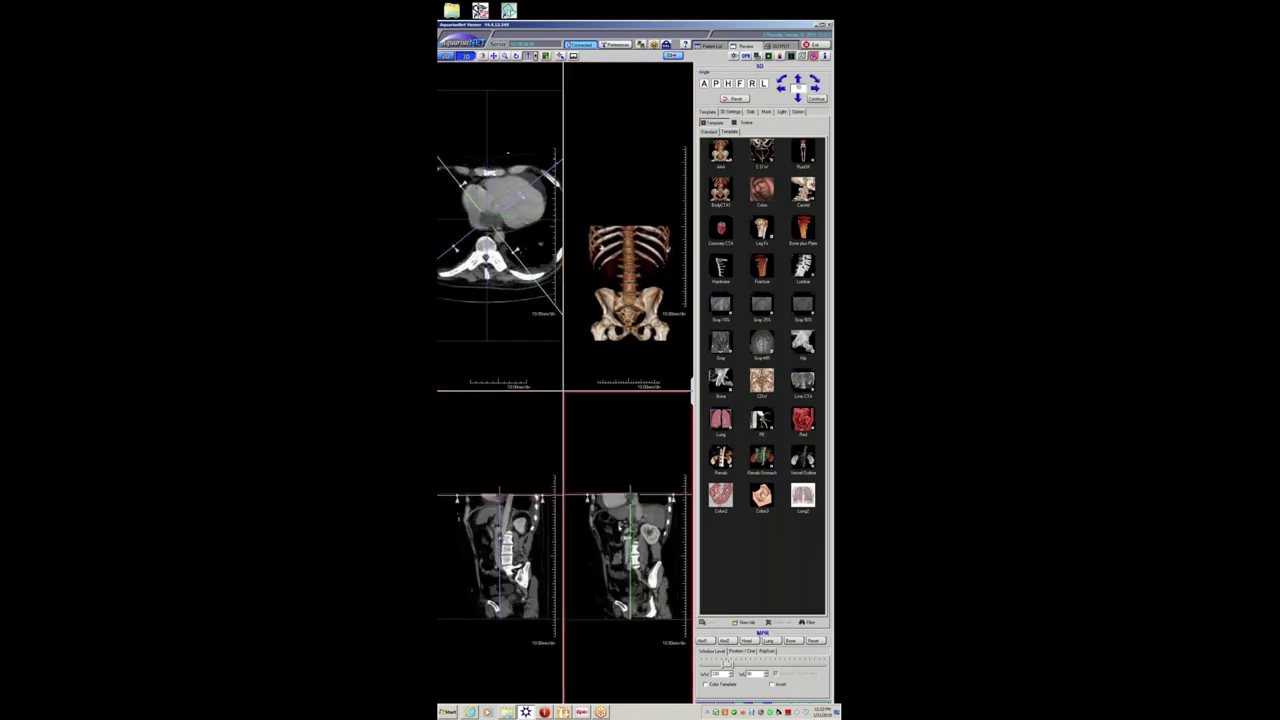
double_click(649, 535)
left_click_drag(649, 535, 565, 298)
scroll(565, 298, "down", 4)
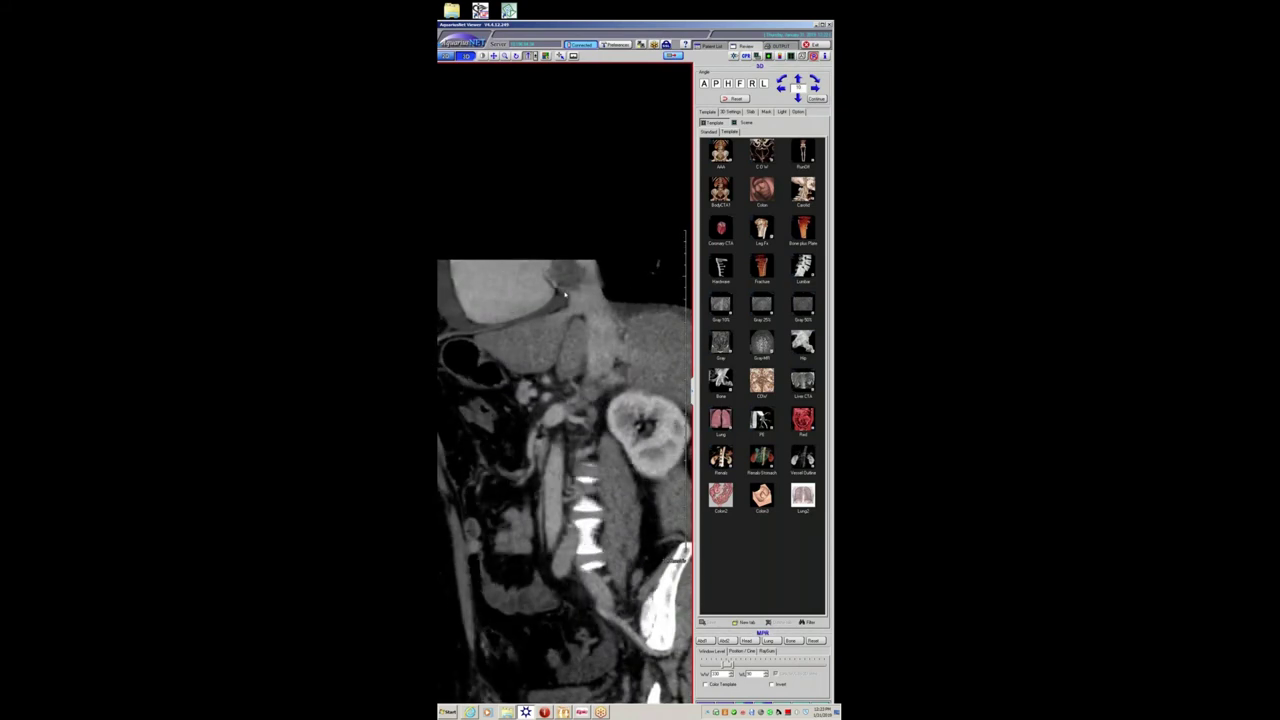
scroll(565, 298, "down", 4)
double_click(560, 305)
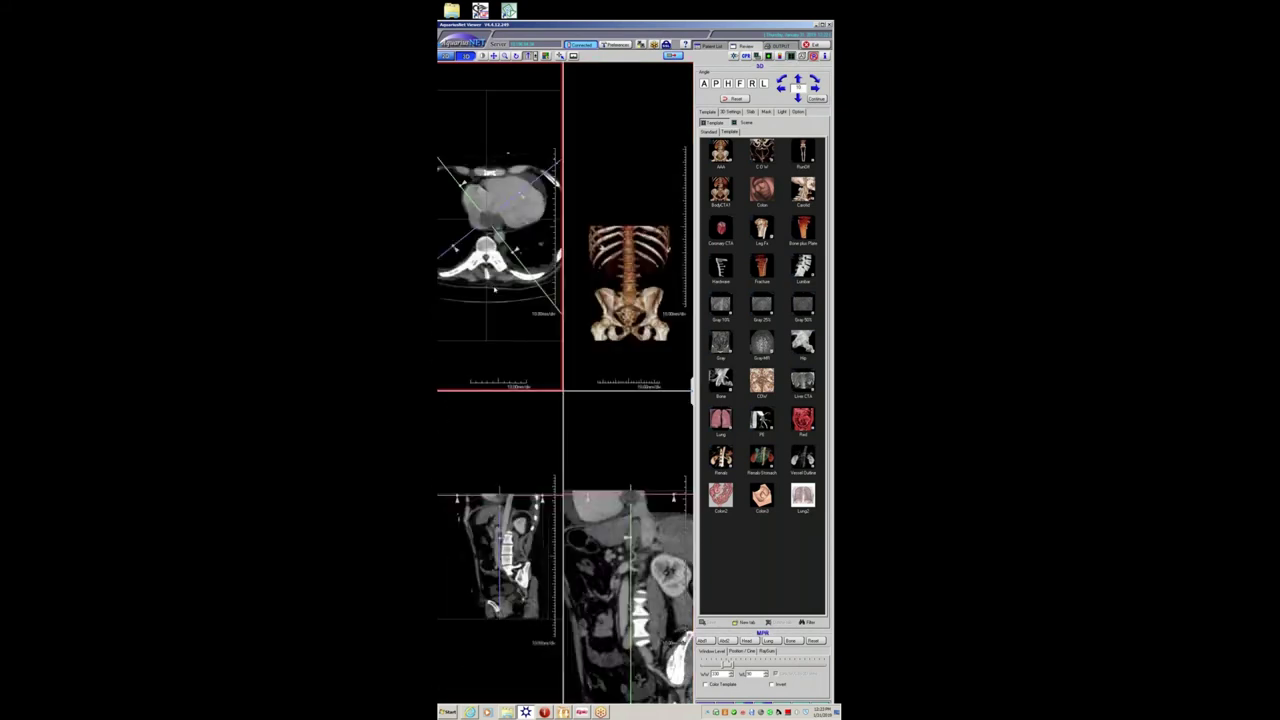
- Enlarge the axial view again and examine the heart base down to the liver dome and back
double_click(553, 315)
scroll(554, 314, "up", 6)
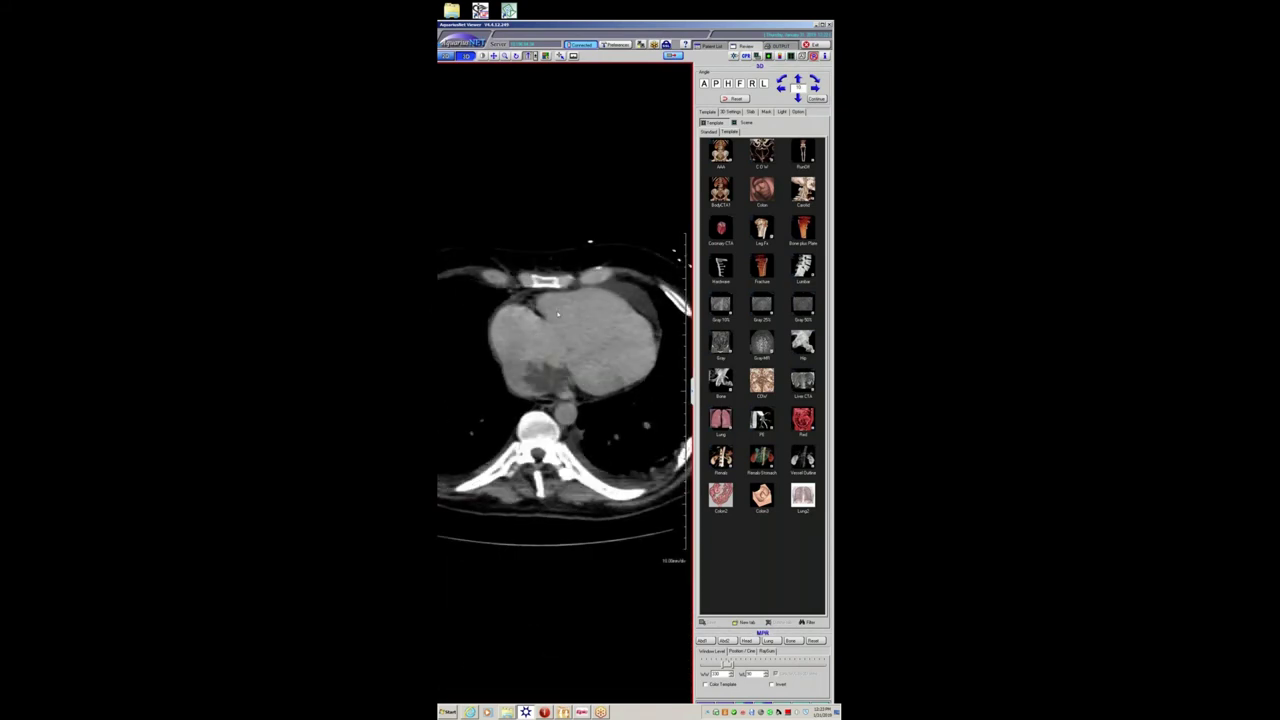
scroll(560, 307, "down", 5)
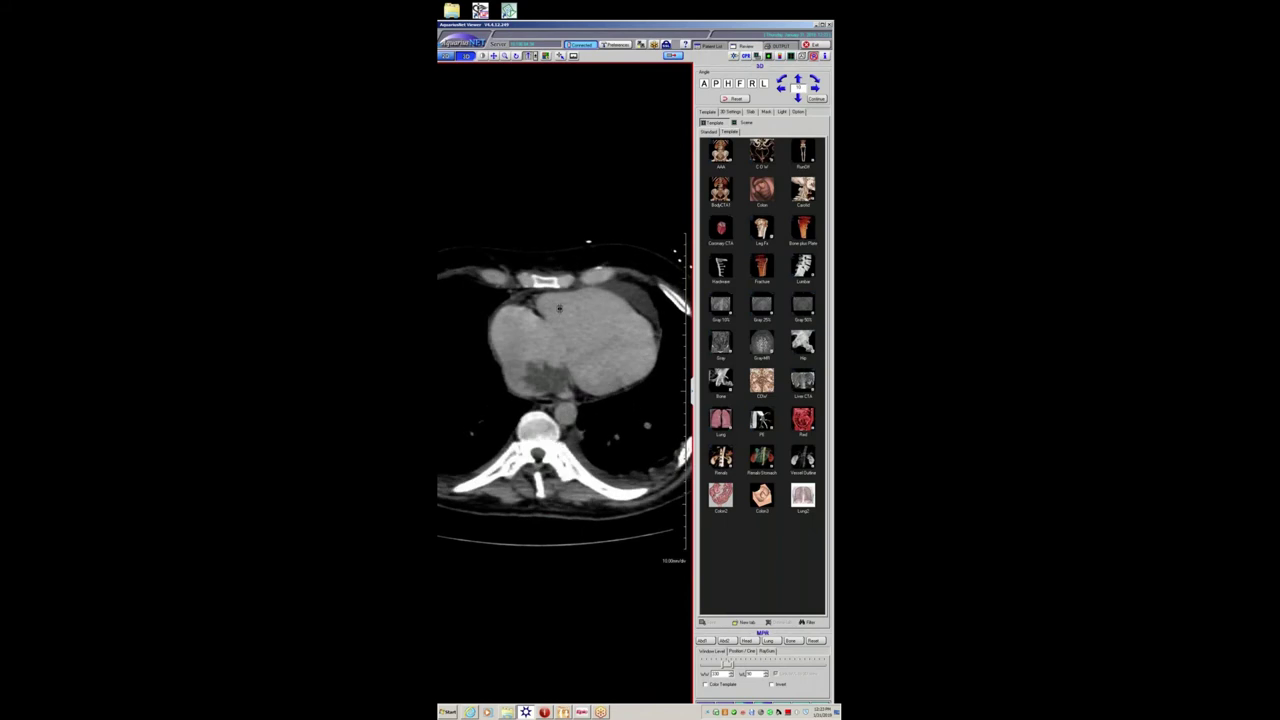
scroll(558, 310, "down", 5)
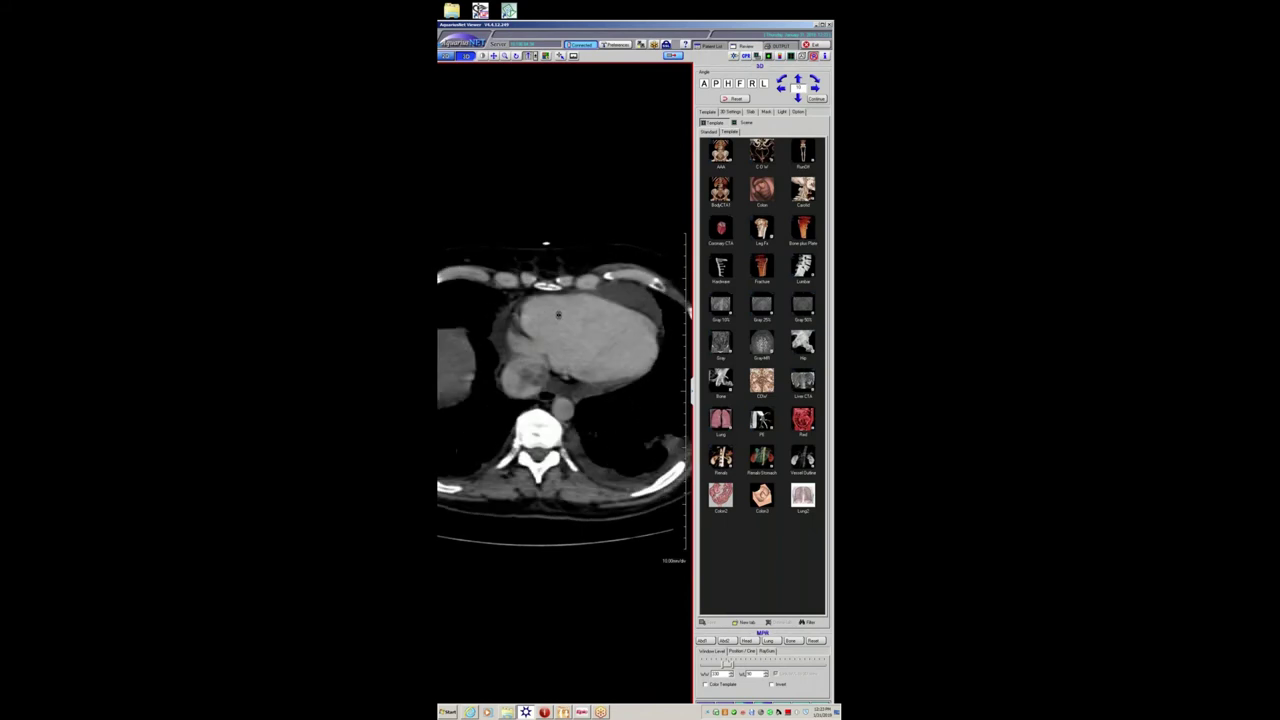
scroll(567, 350, "down", 2)
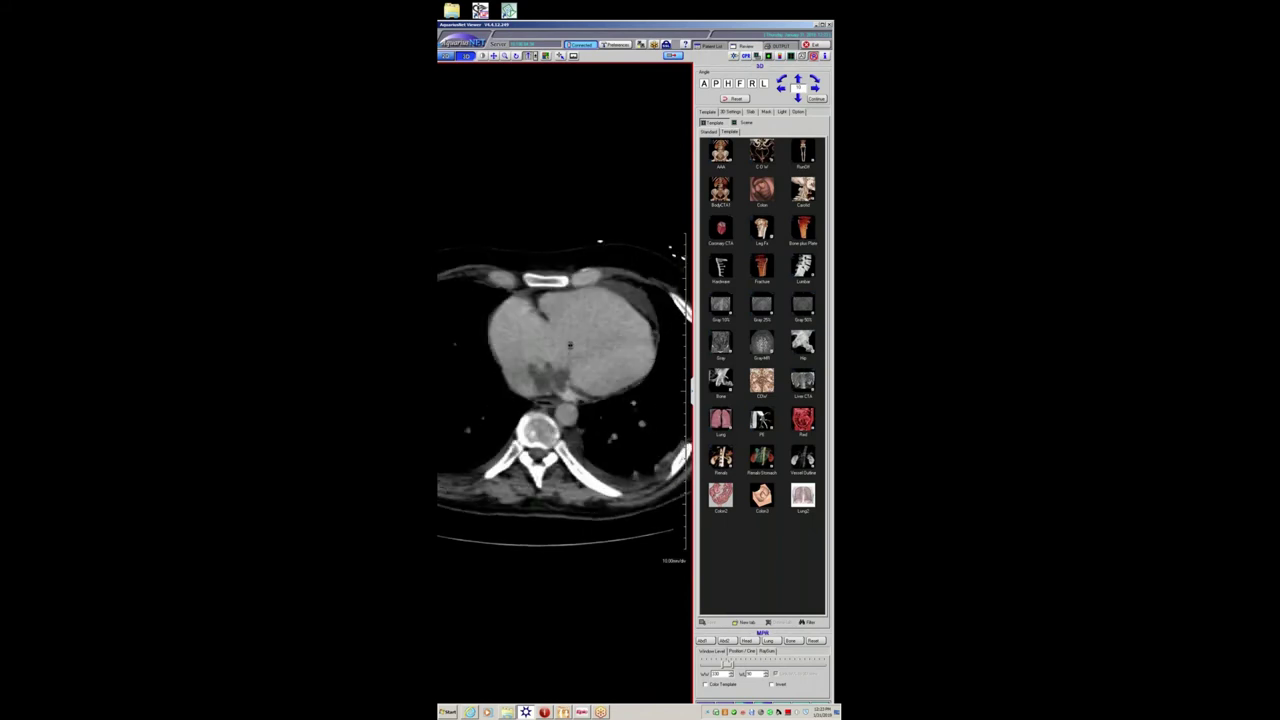
scroll(569, 344, "down", 2)
- Reload the 139-image series from the second CT_0131_case2 study
left_click(711, 46)
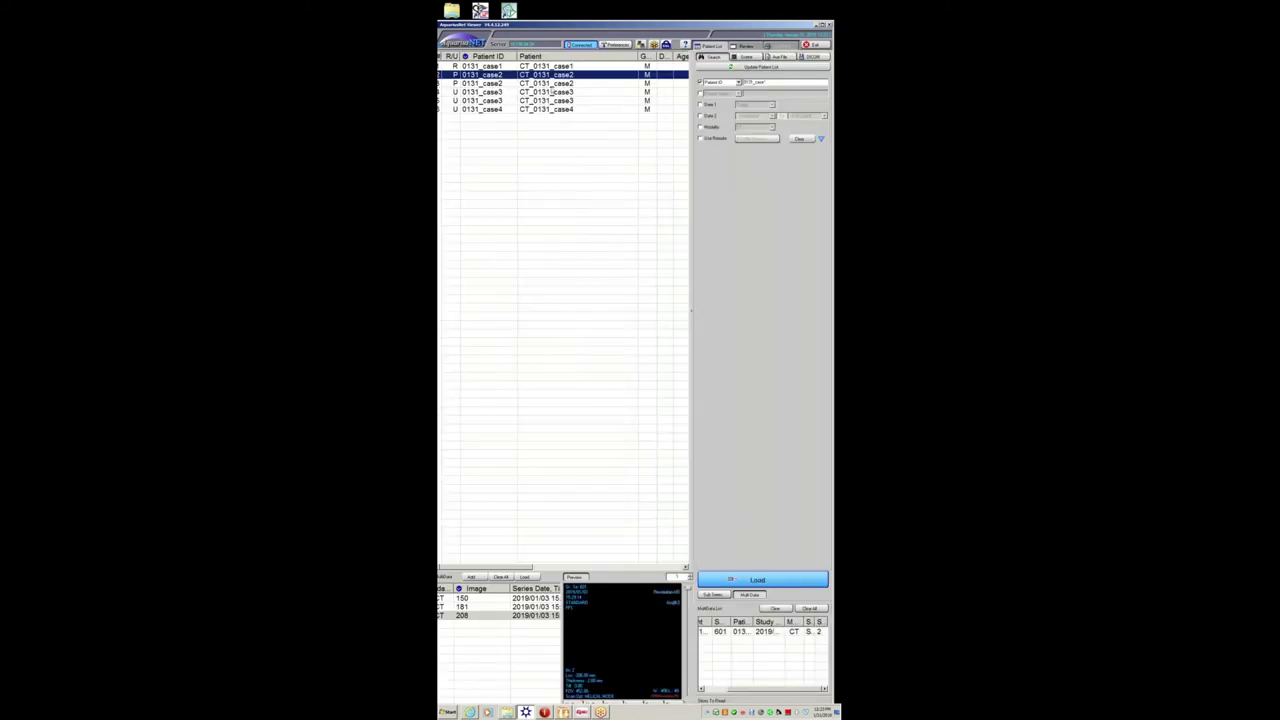
left_click(553, 85)
double_click(491, 626)
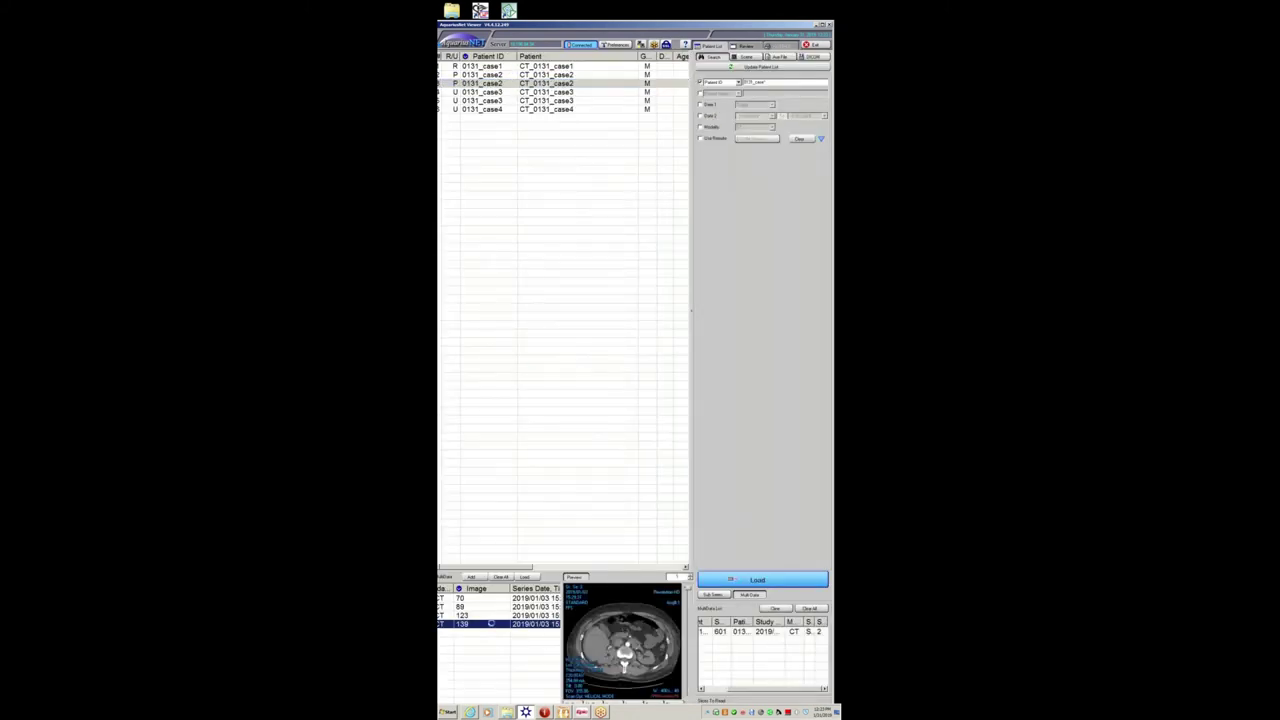
- Enlarge and magnify the axial view and examine the heart from the pulmonary artery level to the mid-chambers
double_click(547, 299)
left_click_drag(547, 299, 600, 271)
scroll(600, 271, "down", 3)
scroll(600, 271, "up", 4)
scroll(599, 270, "down", 4)
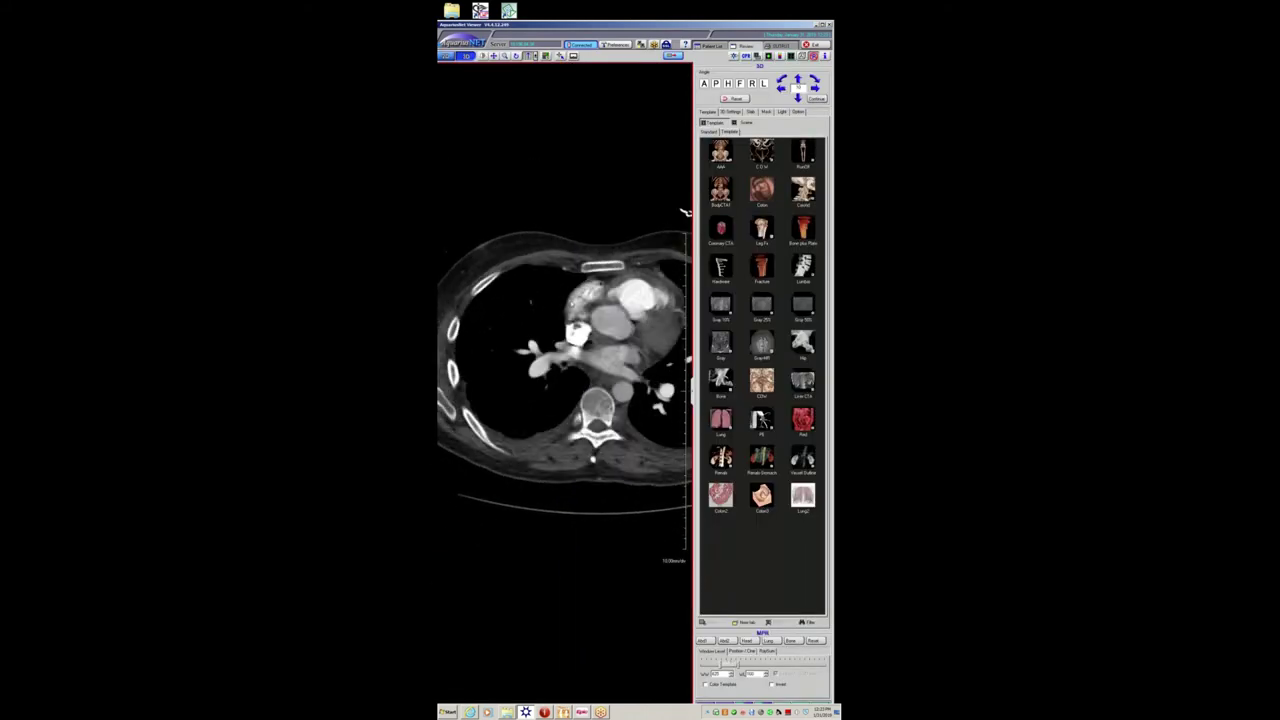
scroll(576, 289, "down", 2)
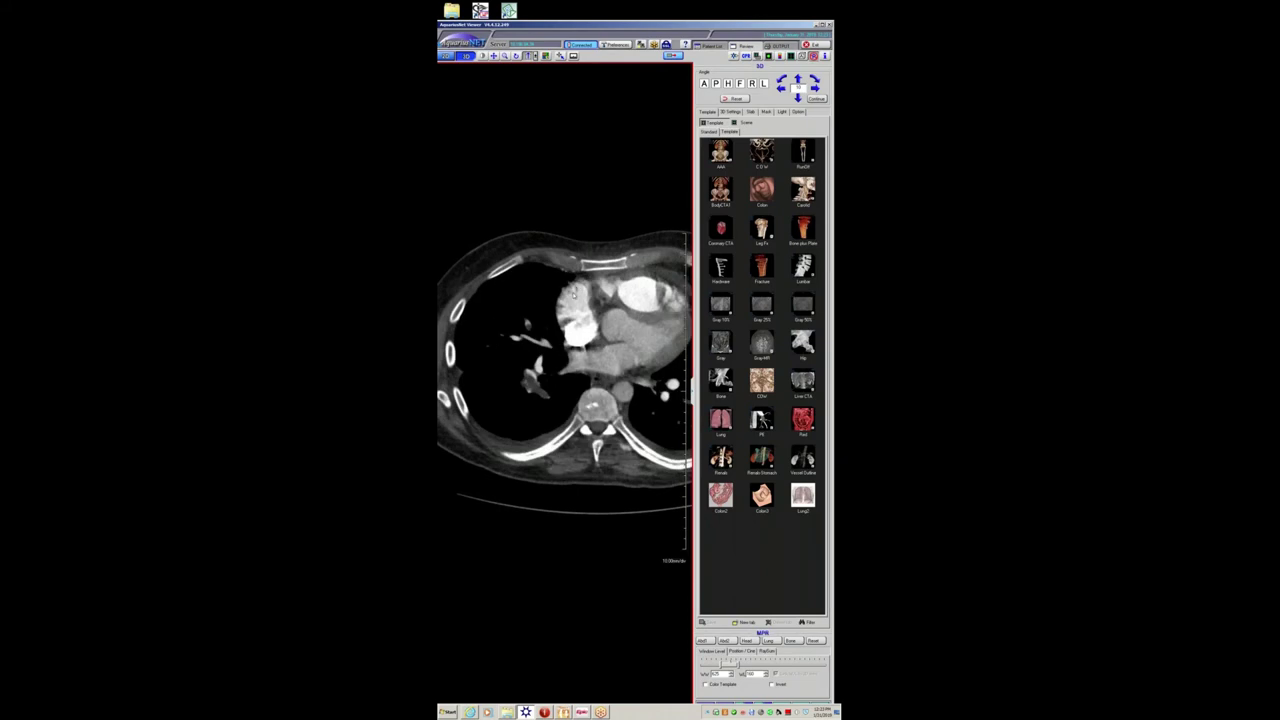
- Follow the right atrium back and forth through the axial slices down to its lower end near the inferior vena cava
scroll(575, 290, "down", 2)
scroll(574, 290, "down", 5)
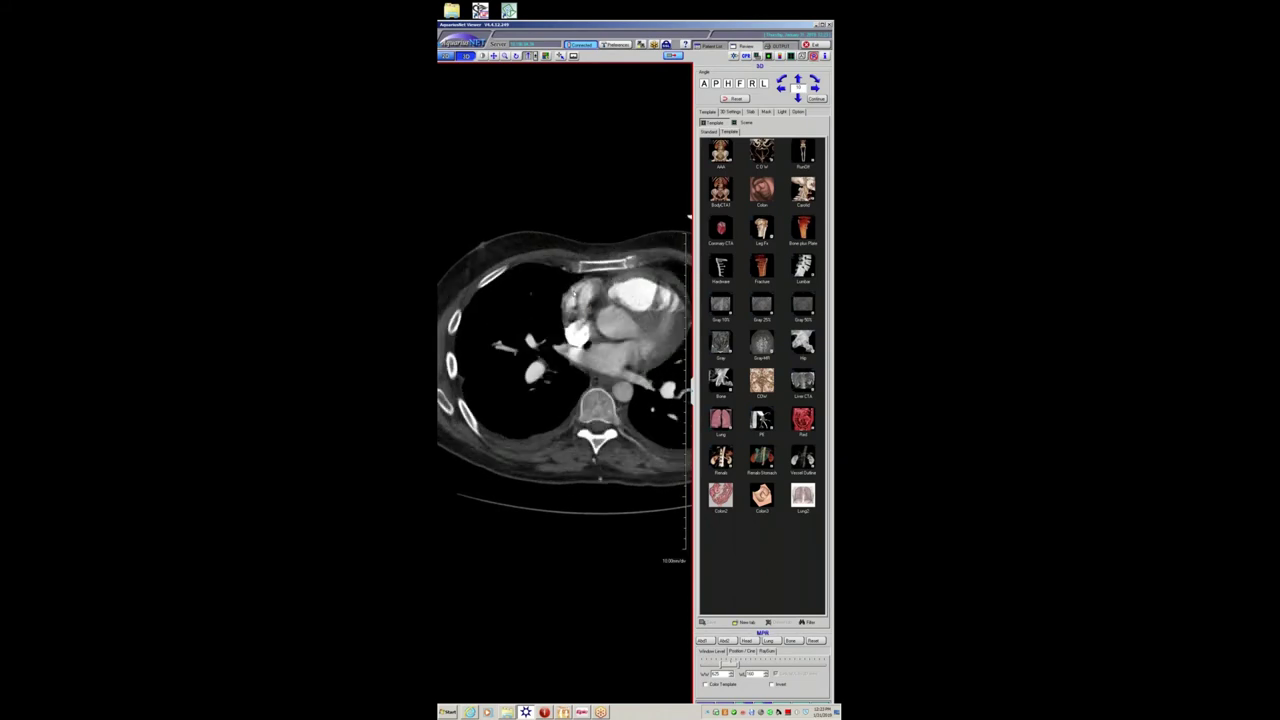
scroll(580, 288, "down", 6)
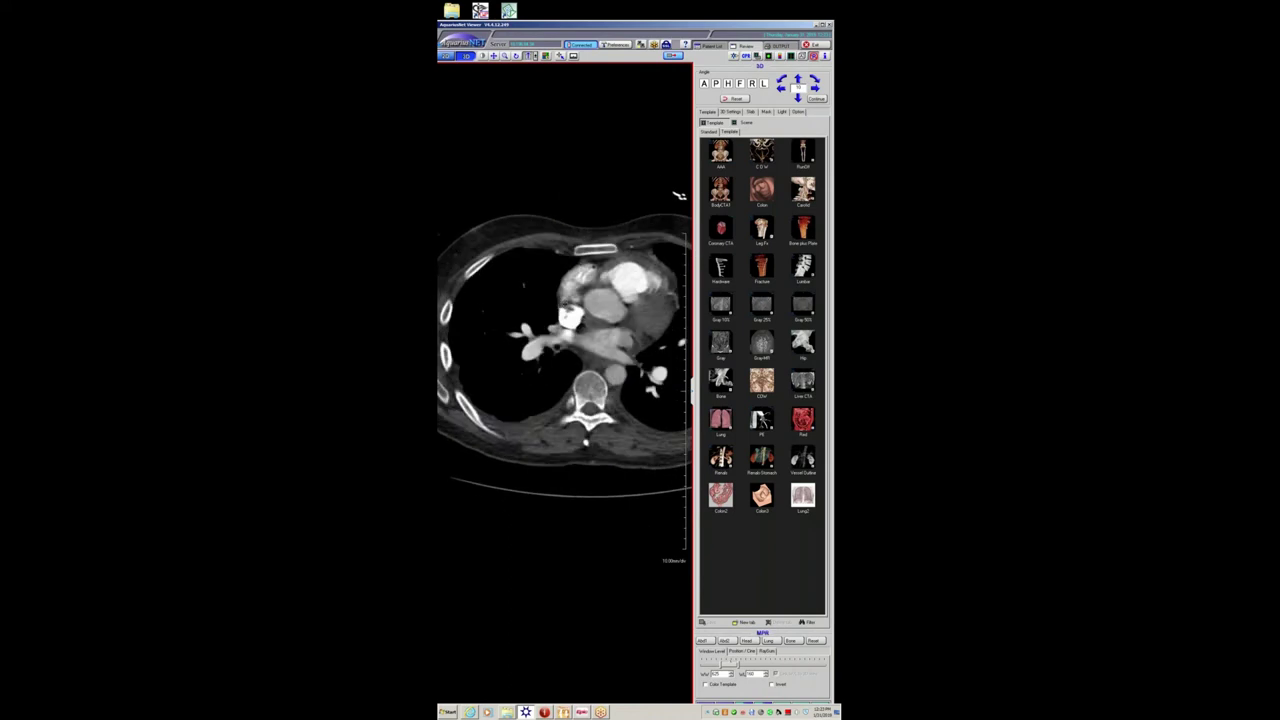
scroll(564, 307, "down", 5)
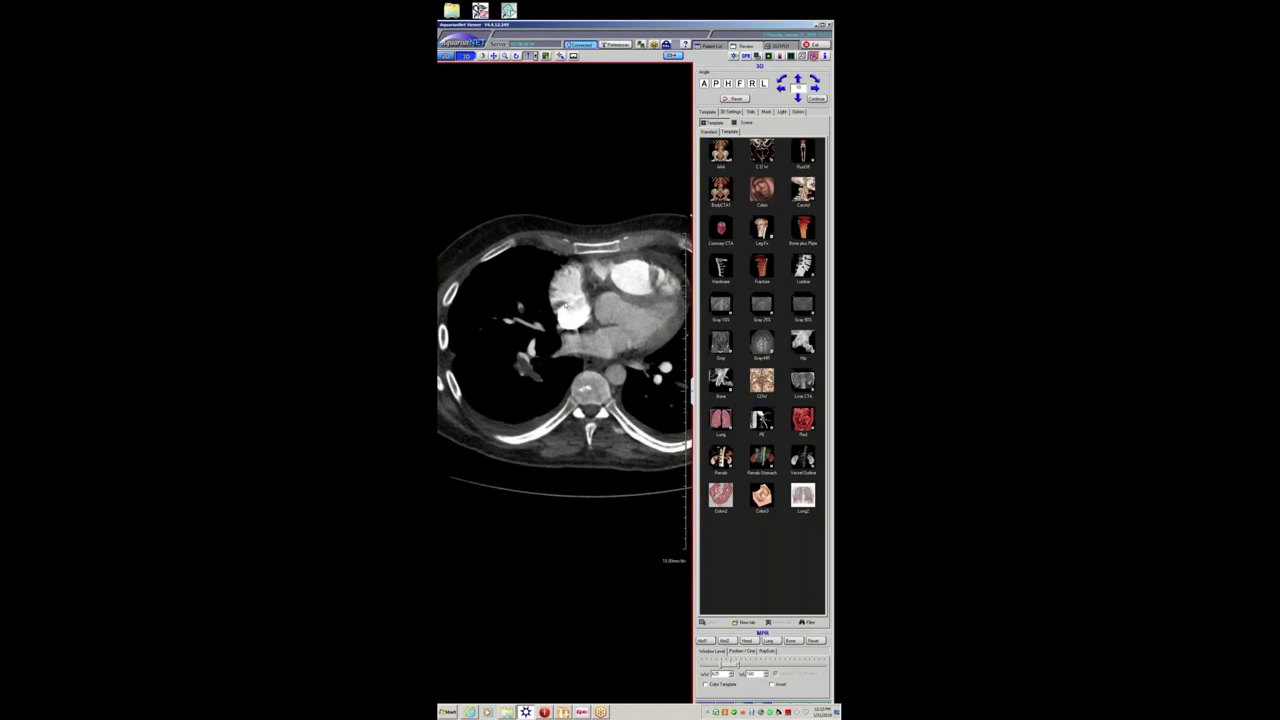
scroll(578, 294, "down", 4)
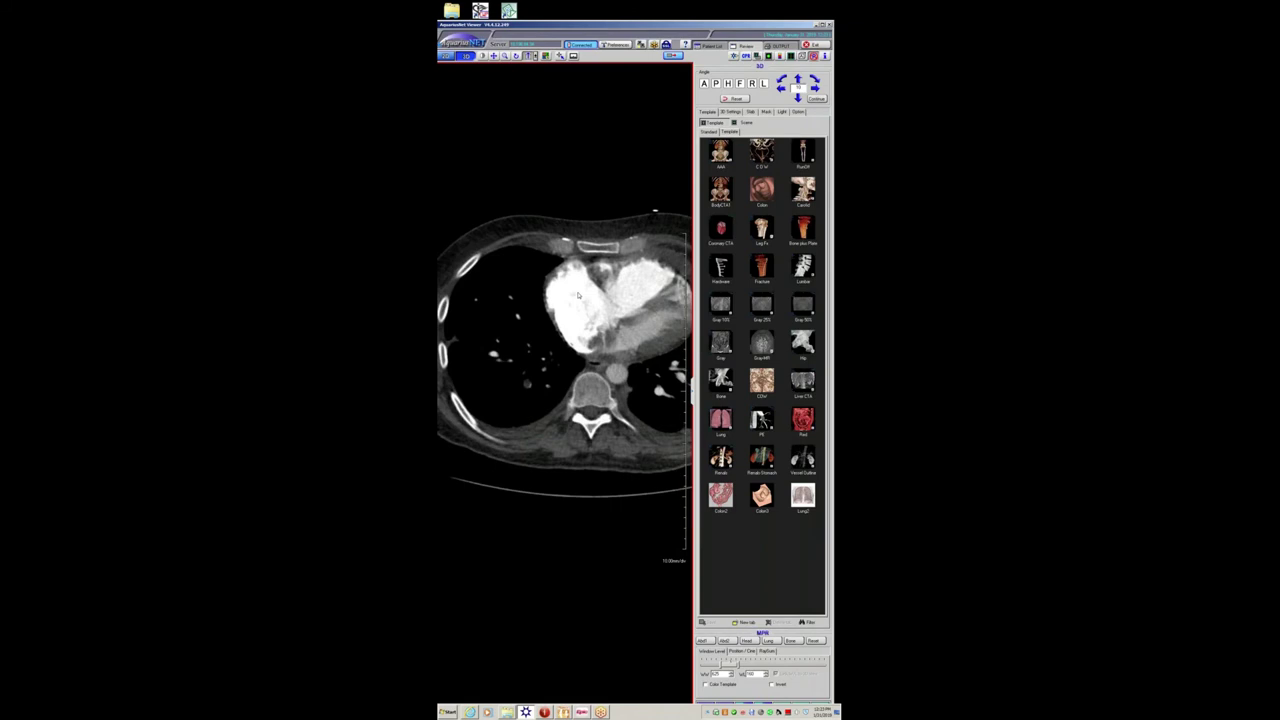
scroll(654, 211, "down", 6)
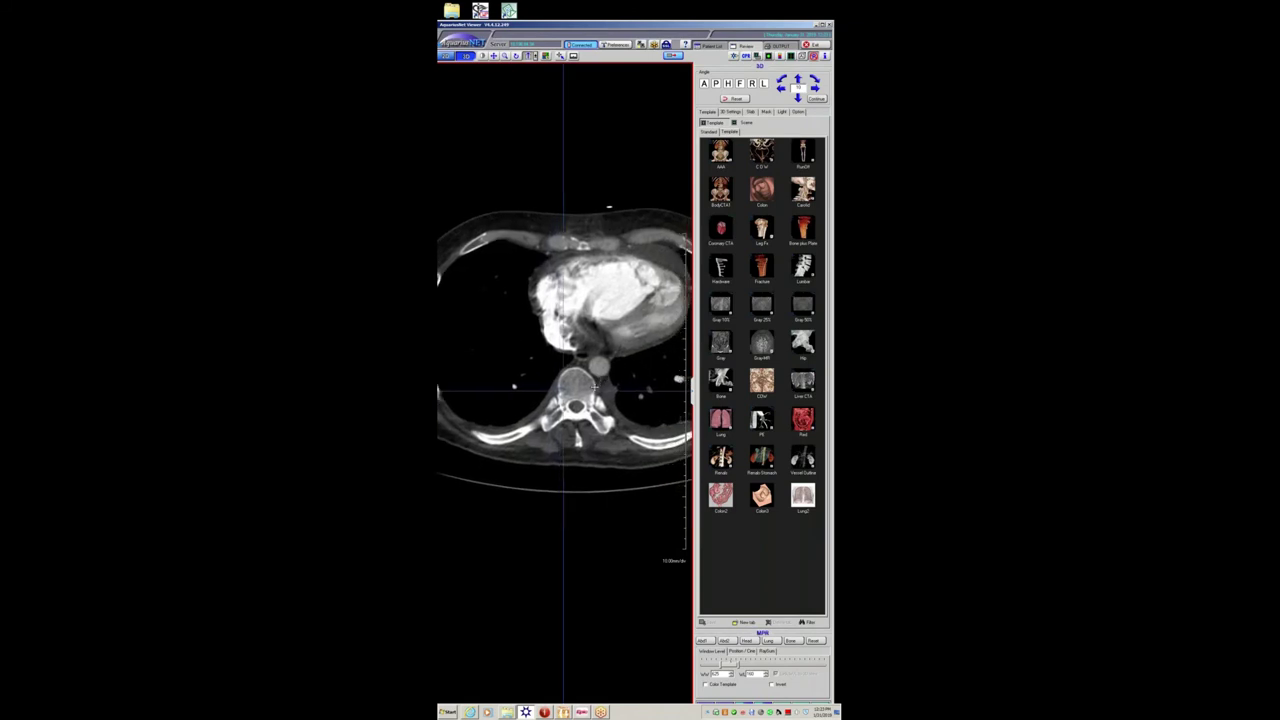
scroll(590, 388, "down", 2)
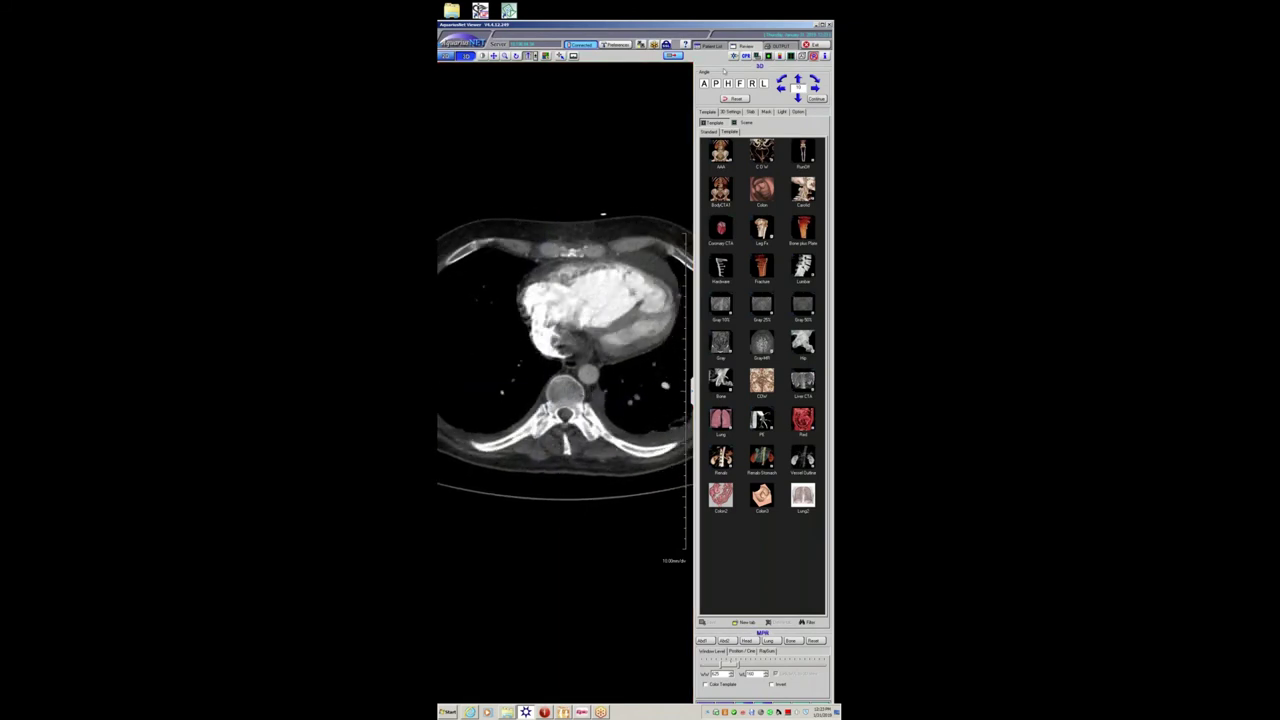
- Load the 208-image series from the first CT_0131_case2 study and magnify and centre the axial view on the heart
left_click(712, 47)
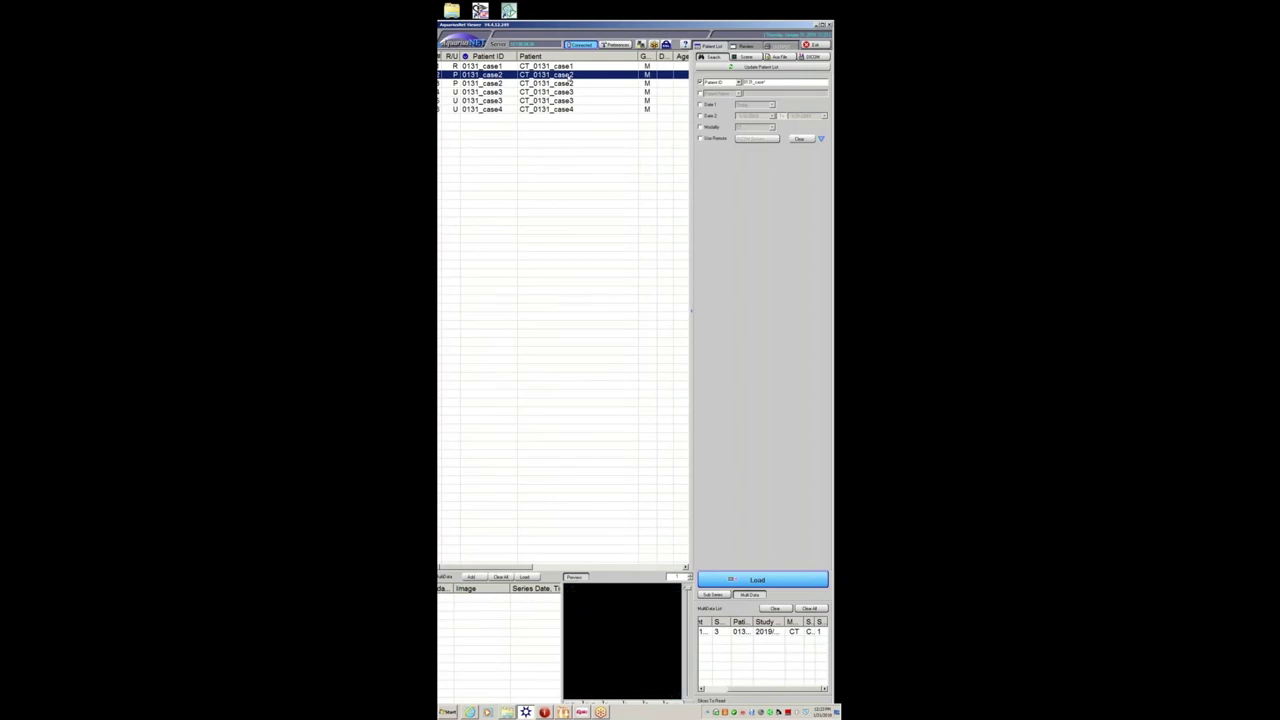
double_click(512, 615)
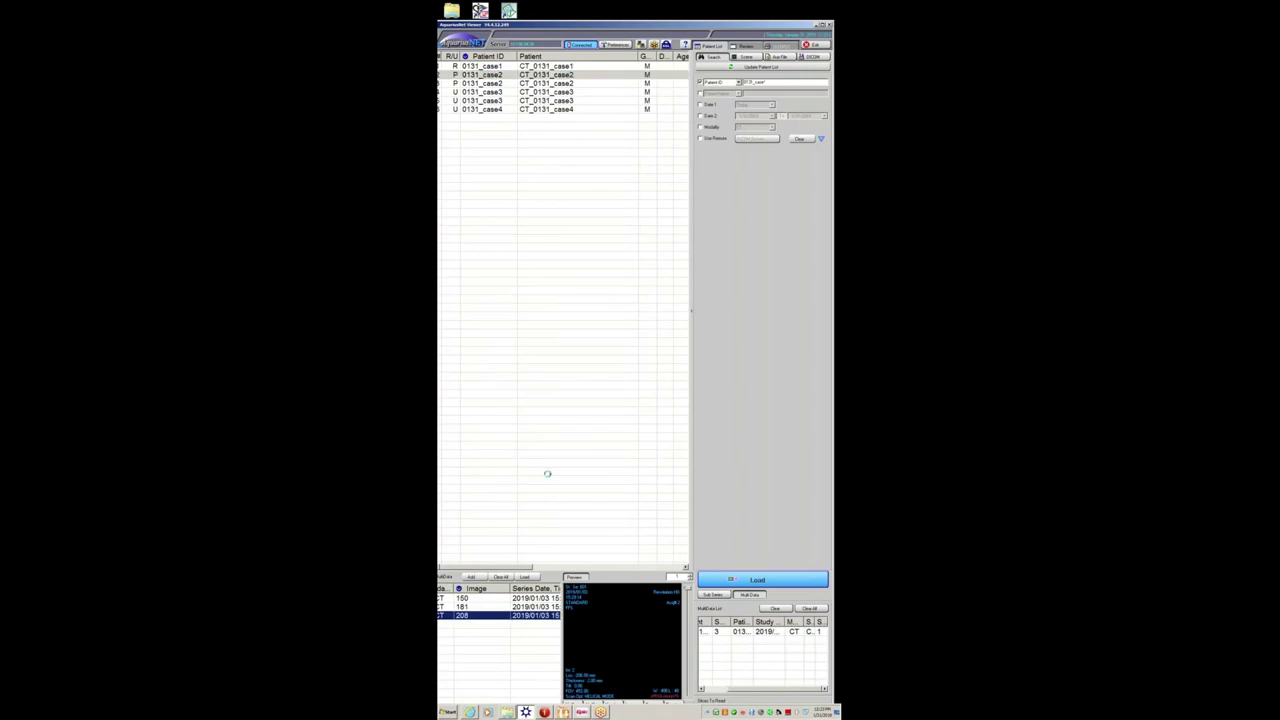
left_click_drag(528, 374, 568, 325)
scroll(568, 325, "up", 10)
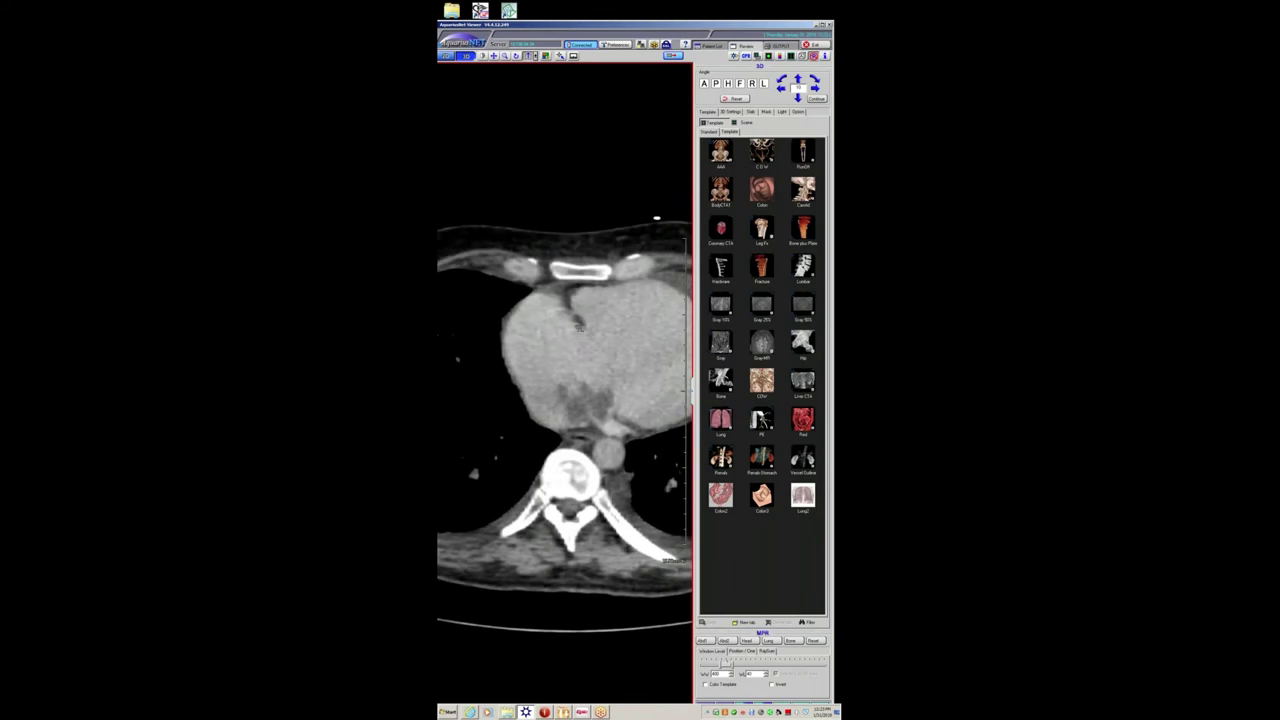
left_click_drag(571, 335, 542, 297)
scroll(612, 437, "up", 2)
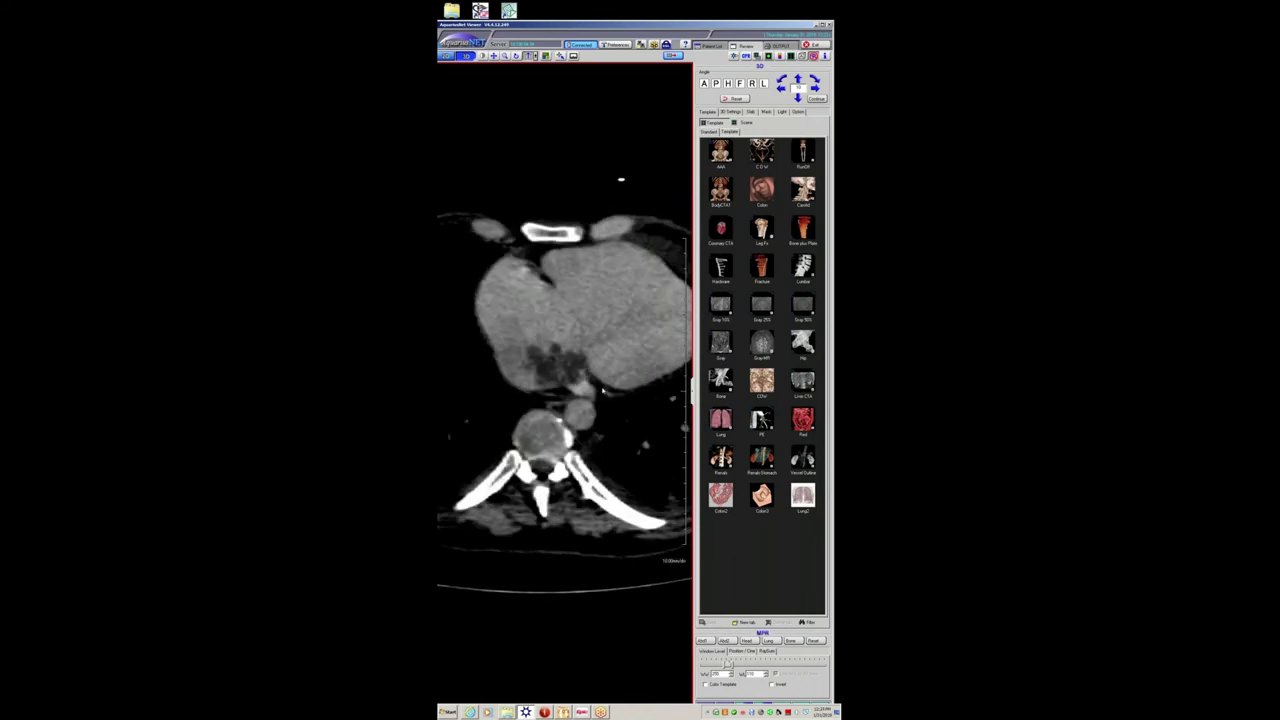
- Examine the right atrium and the area in front of the descending aorta back and forth through the axial slices
scroll(603, 389, "up", 10)
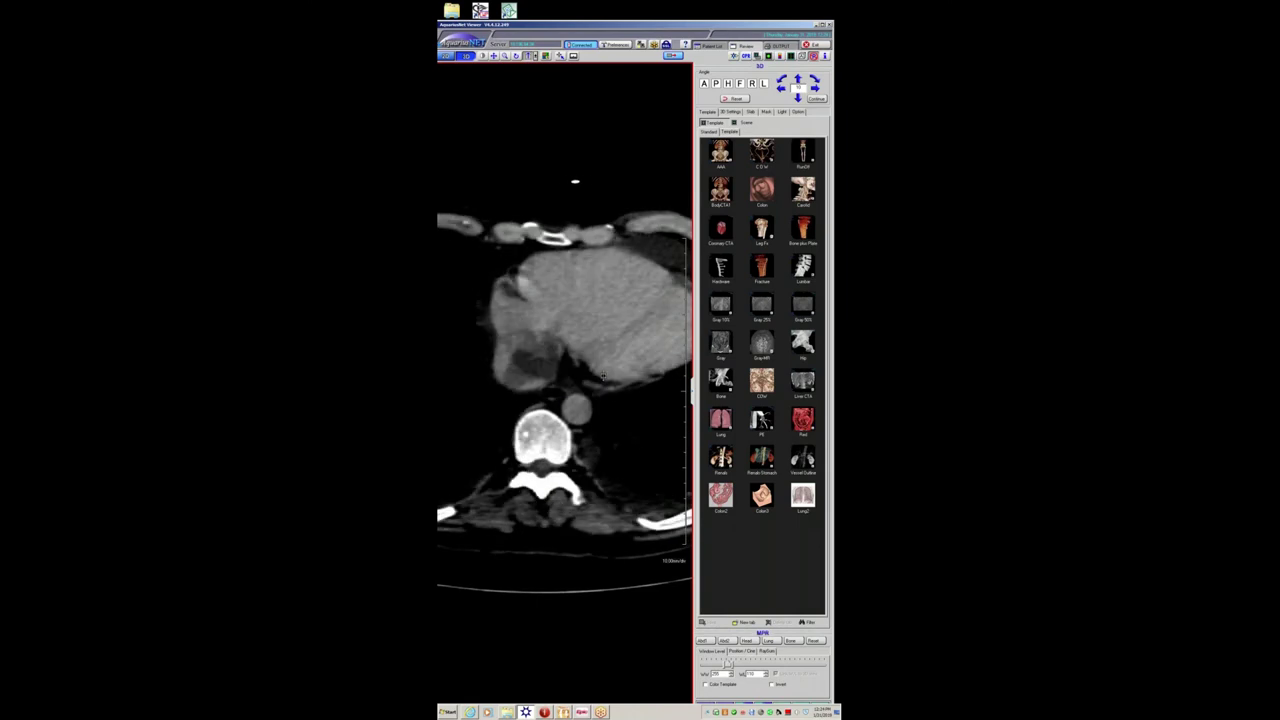
scroll(604, 373, "up", 8)
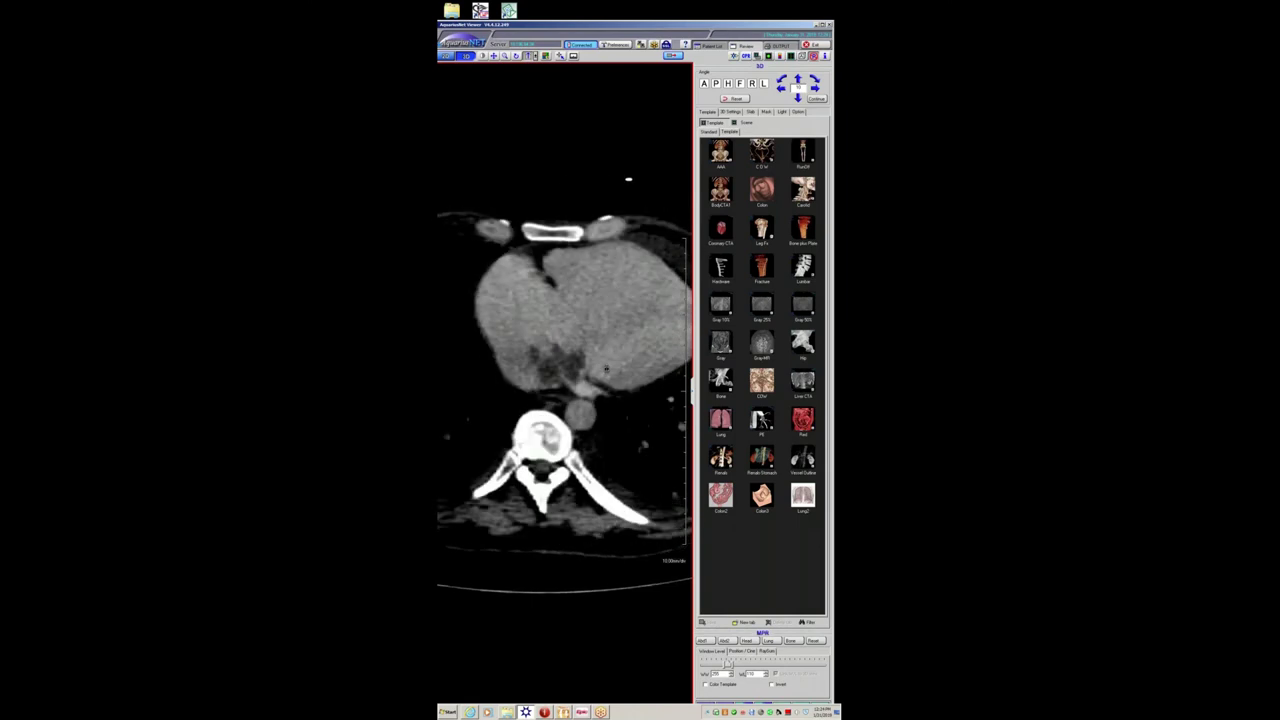
scroll(604, 373, "up", 8)
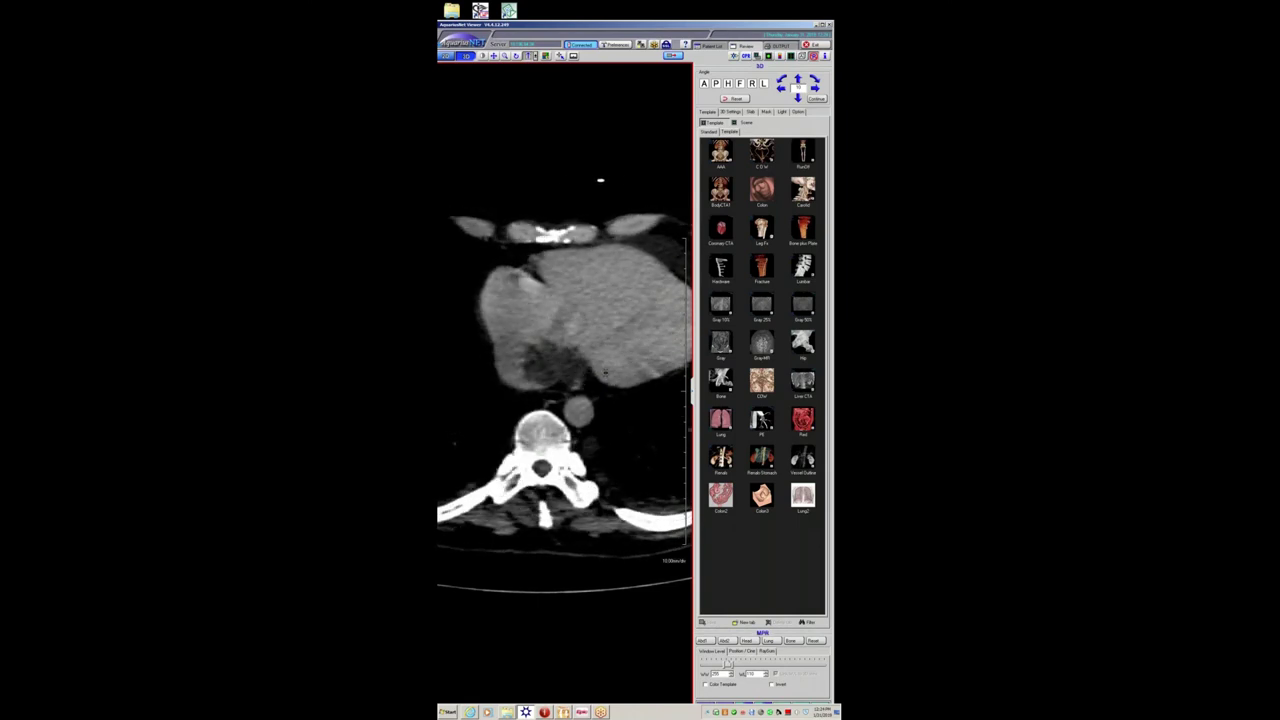
scroll(607, 366, "up", 8)
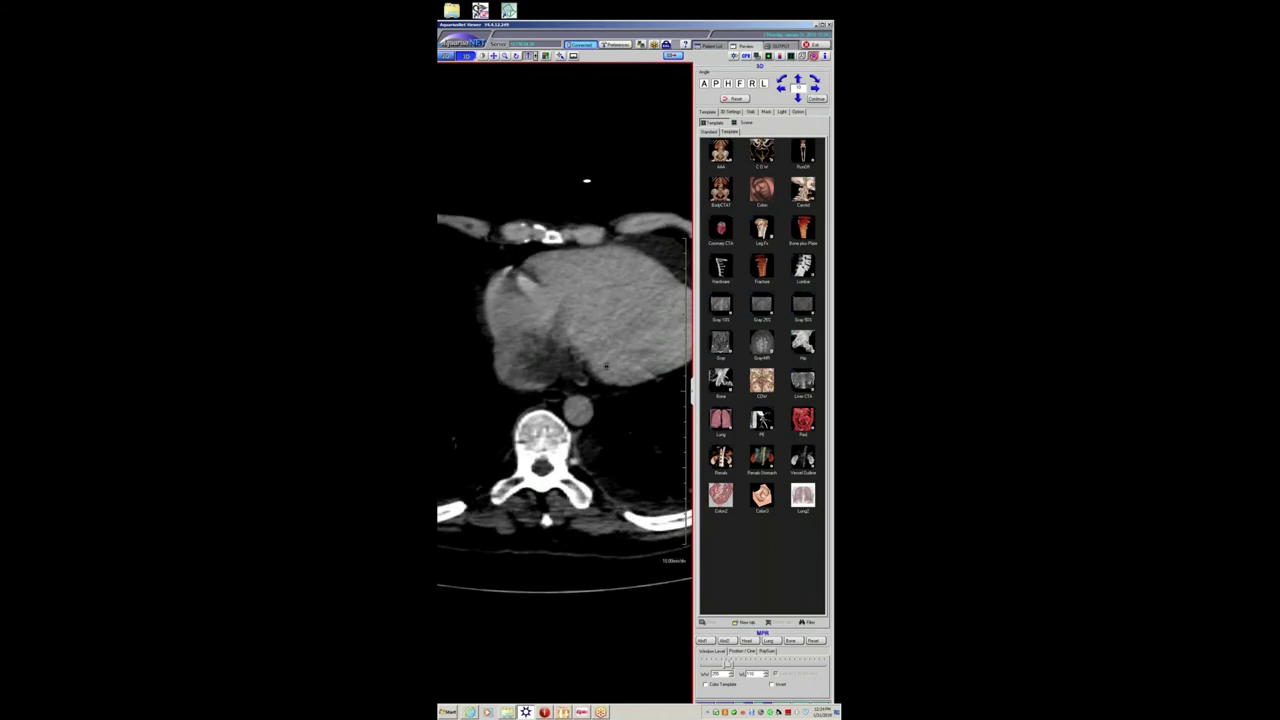
scroll(606, 366, "up", 4)
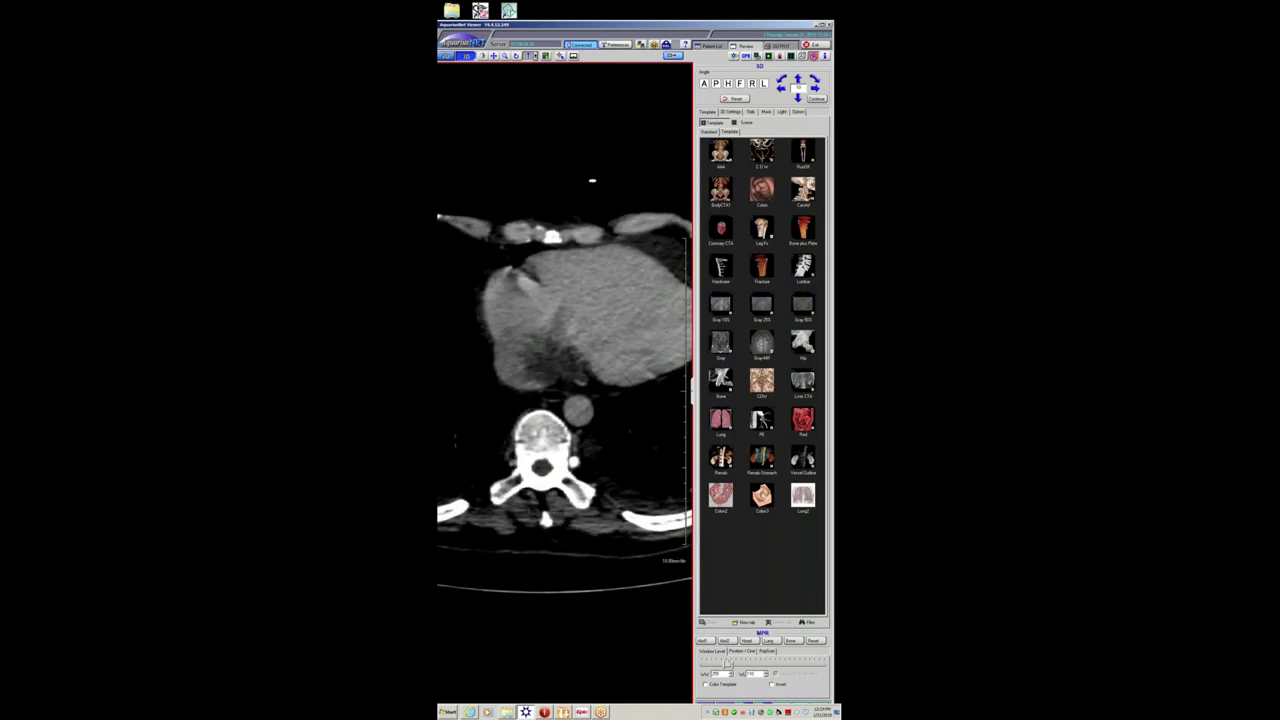
scroll(616, 373, "up", 2)
scroll(616, 372, "up", 8)
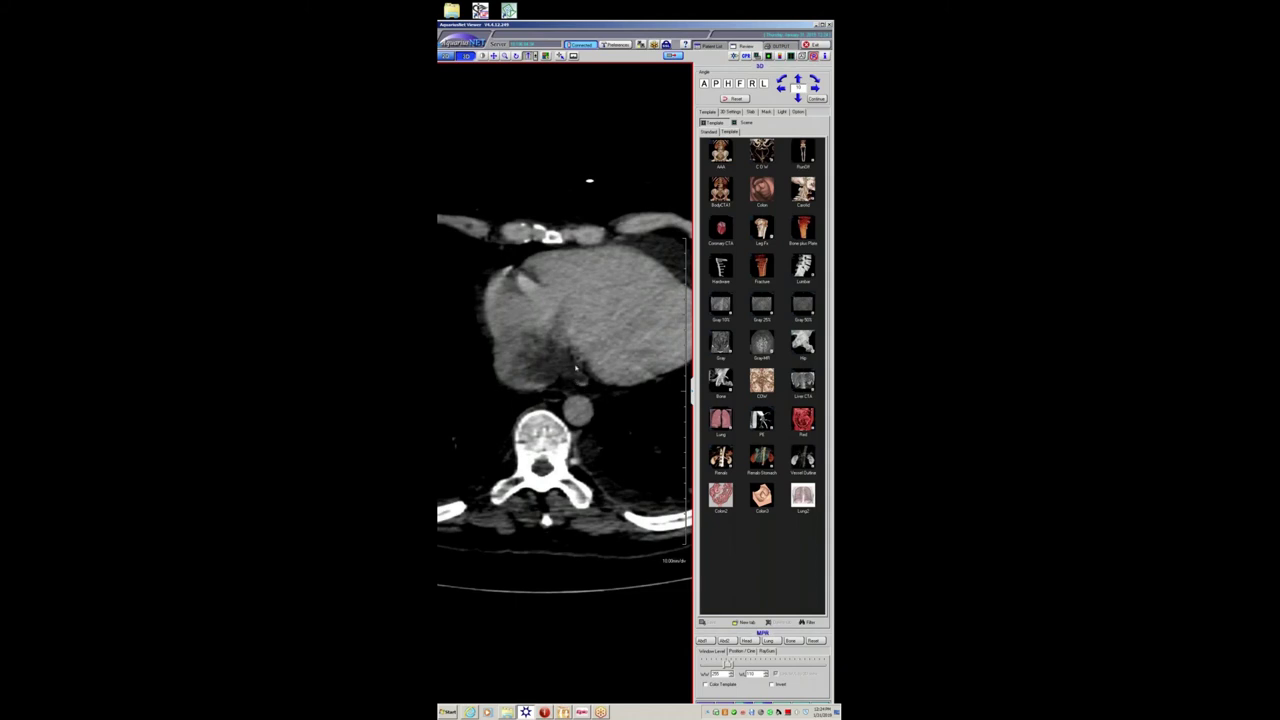
scroll(576, 378, "up", 2)
scroll(576, 378, "down", 2)
scroll(576, 378, "up", 2)
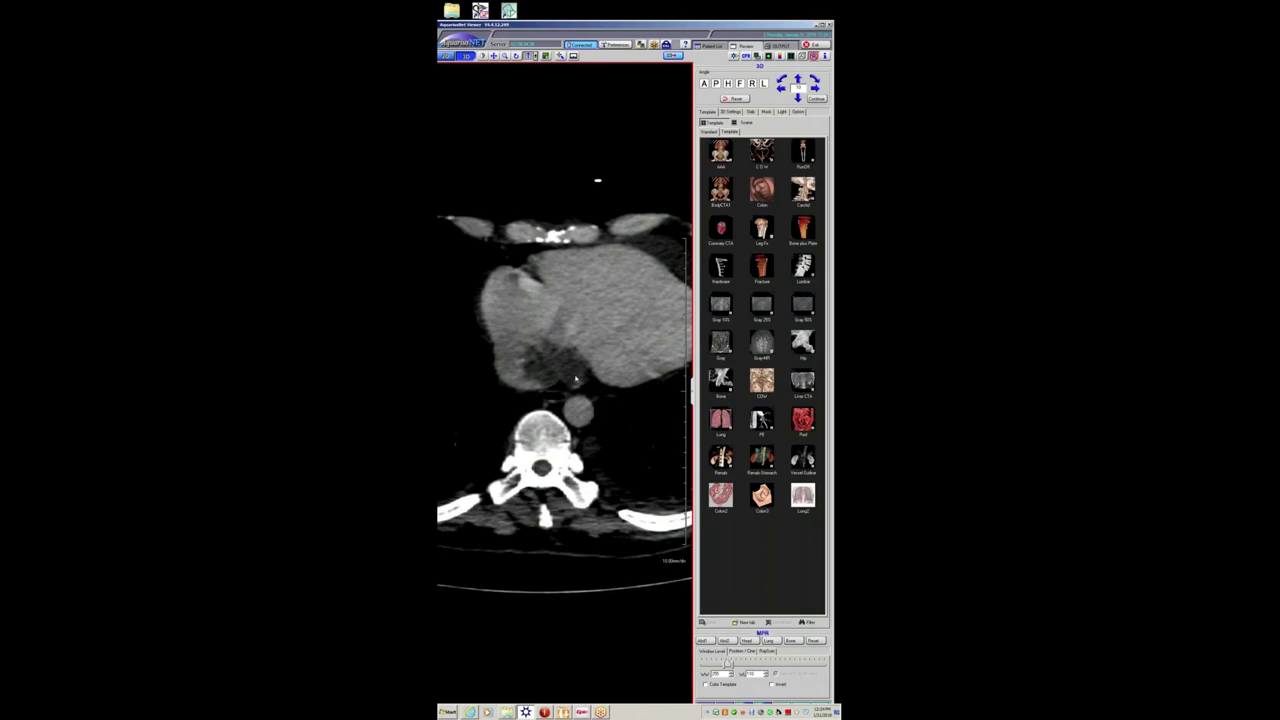
scroll(578, 374, "down", 5)
scroll(583, 370, "down", 1)
scroll(583, 370, "up", 1)
- Angle the axial reference lines obliquely through the right atrium and examine the enlarged oblique coronal reformat
double_click(583, 370)
left_click_drag(486, 207, 533, 251)
left_click(522, 600)
double_click(522, 600)
left_click_drag(596, 337, 590, 446)
scroll(578, 378, "down", 8)
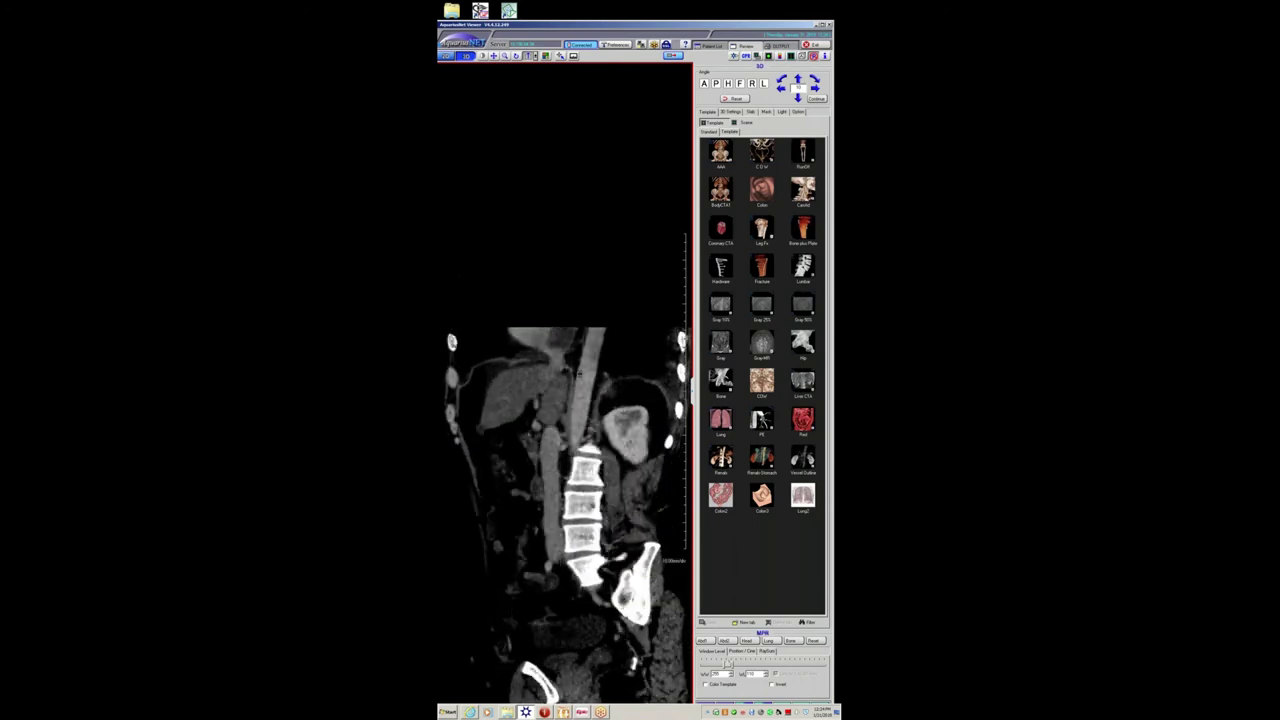
double_click(595, 397)
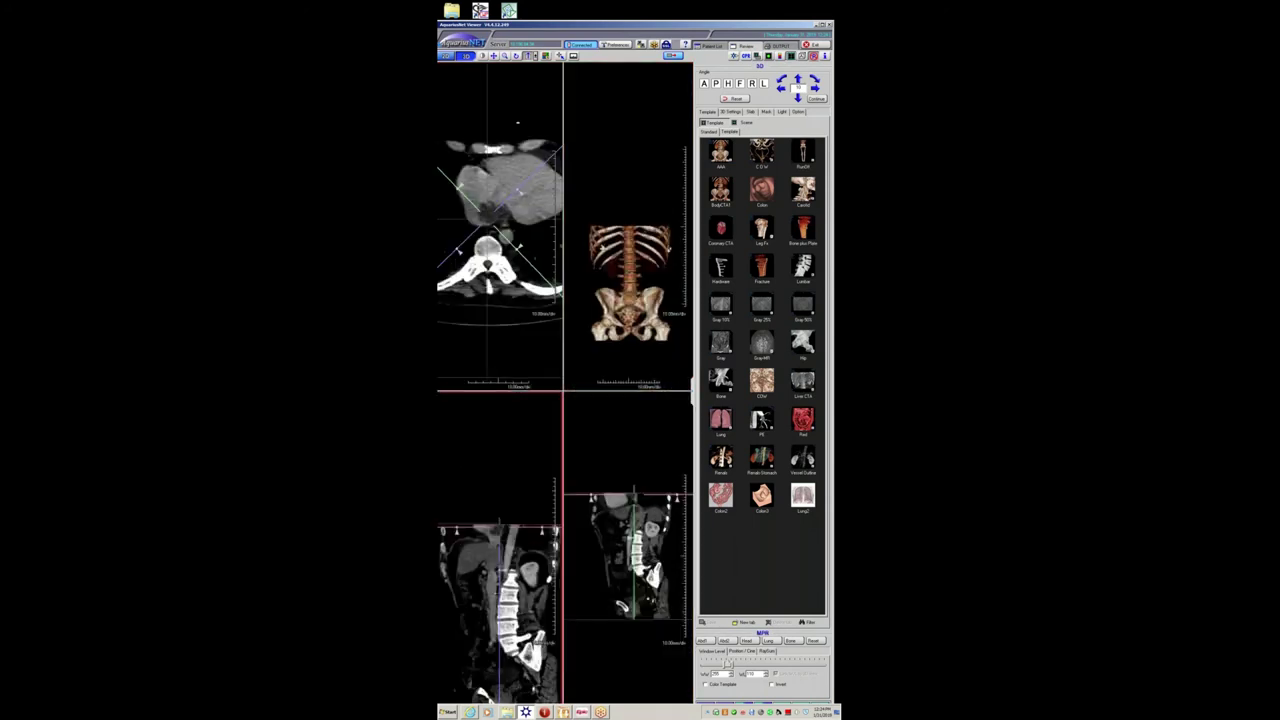
scroll(515, 326, "down", 5)
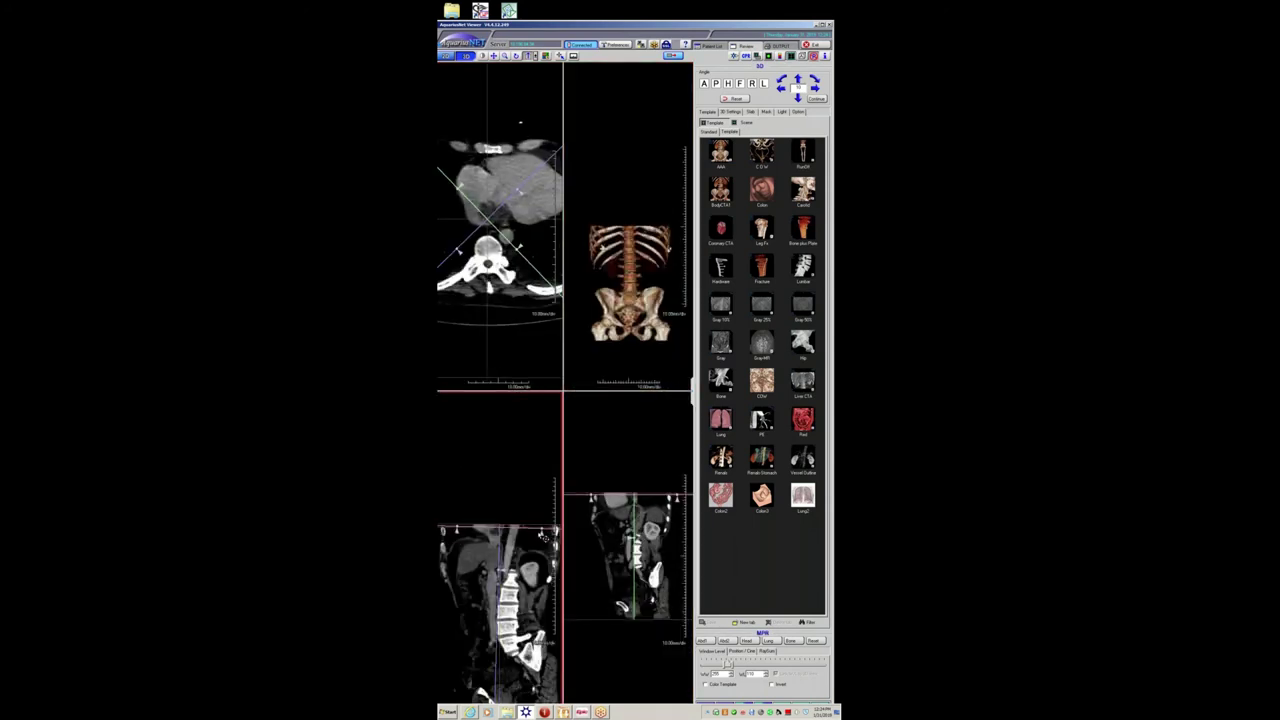
- Enlarge the axial view again and recheck the right atrium in both directions through the slices
double_click(519, 303)
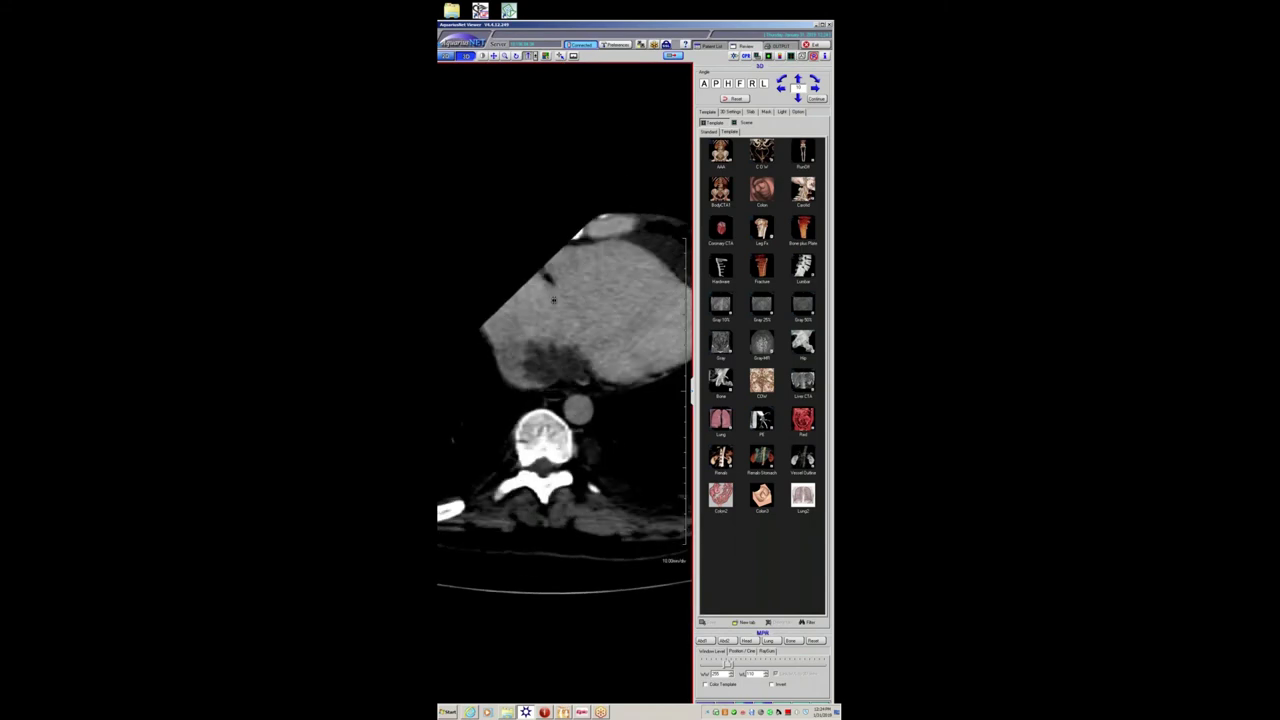
scroll(553, 300, "up", 10)
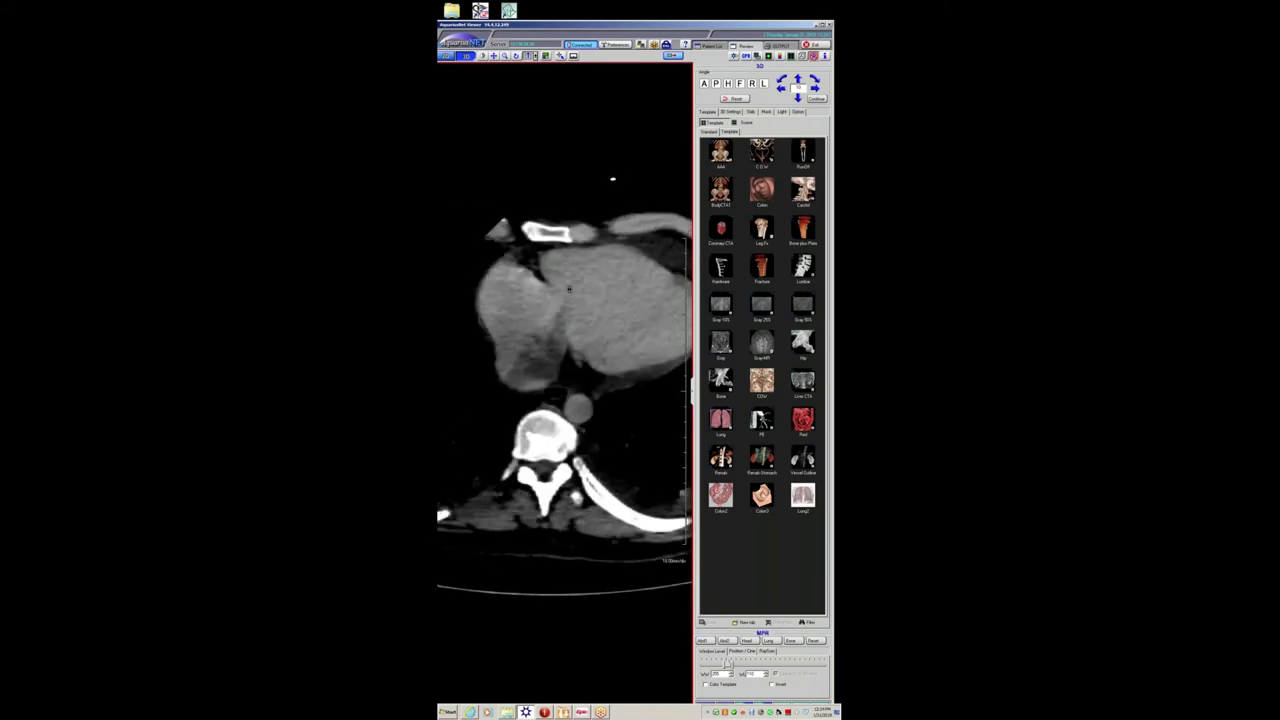
scroll(569, 289, "down", 15)
scroll(542, 374, "up", 12)
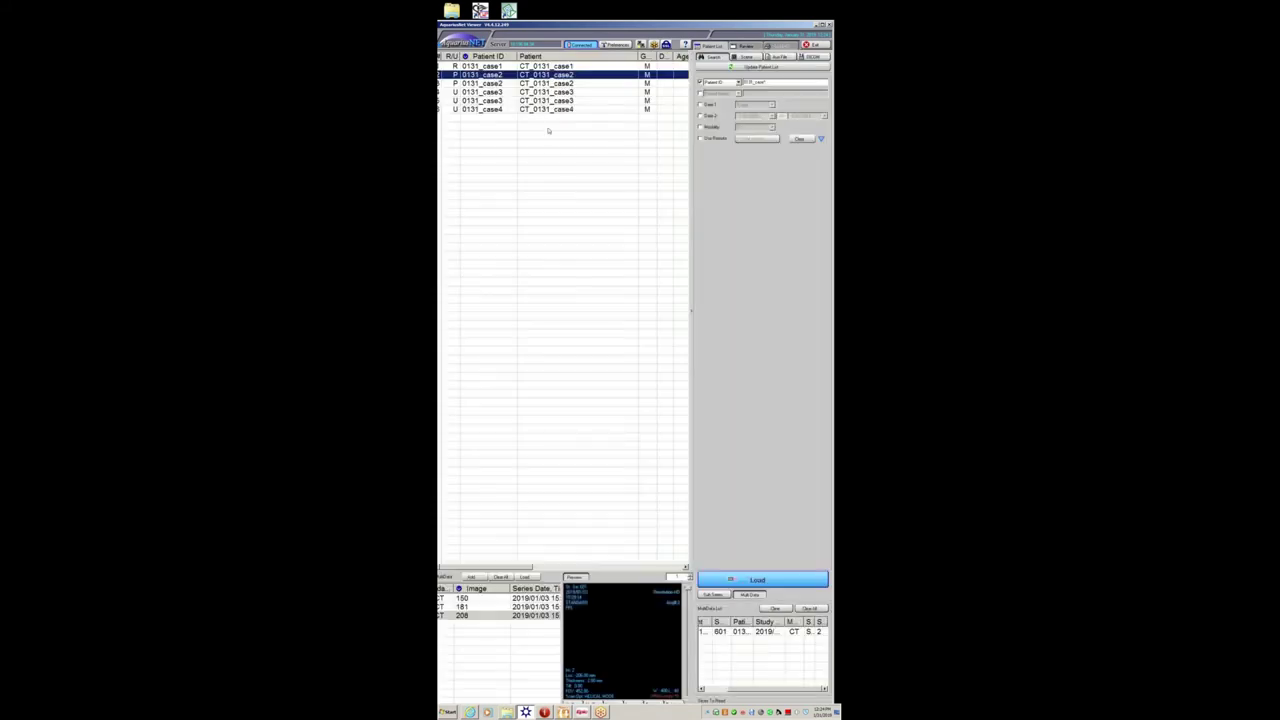
- Load the 150-image series from the first CT_0131_case3 study and show its axial view enlarged with the side panel collapsed
left_click(556, 94)
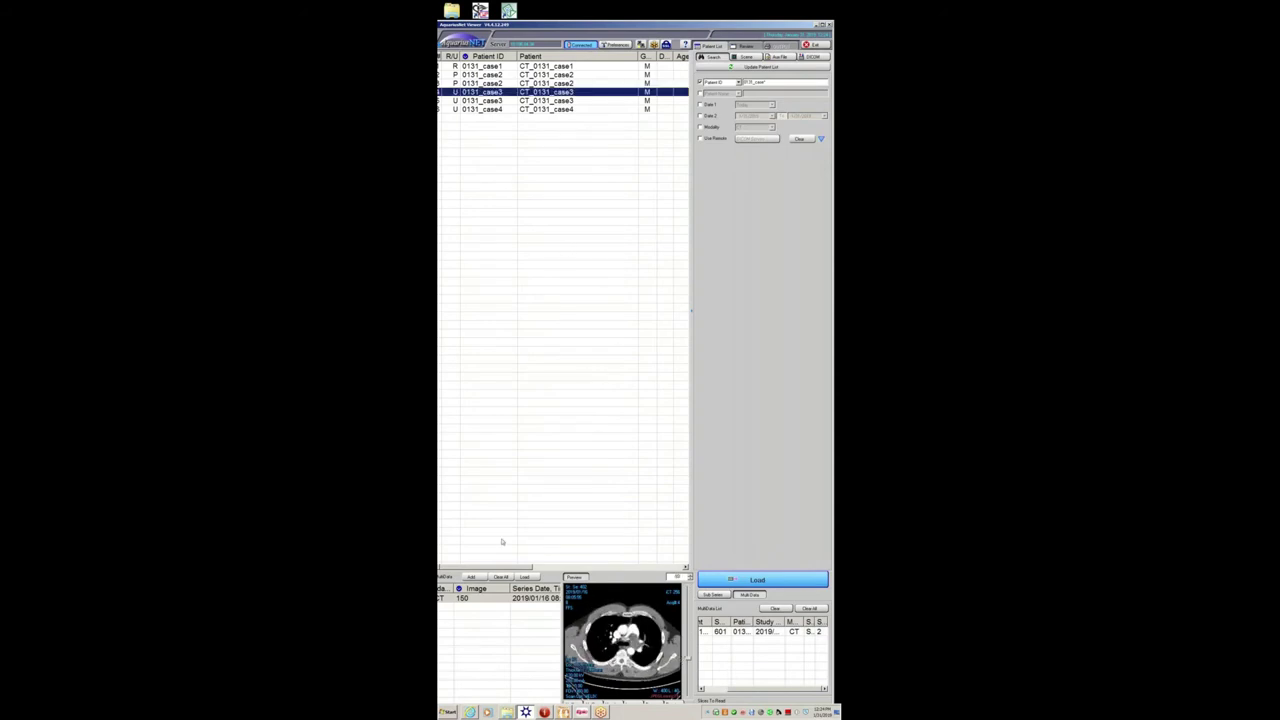
left_click(504, 598)
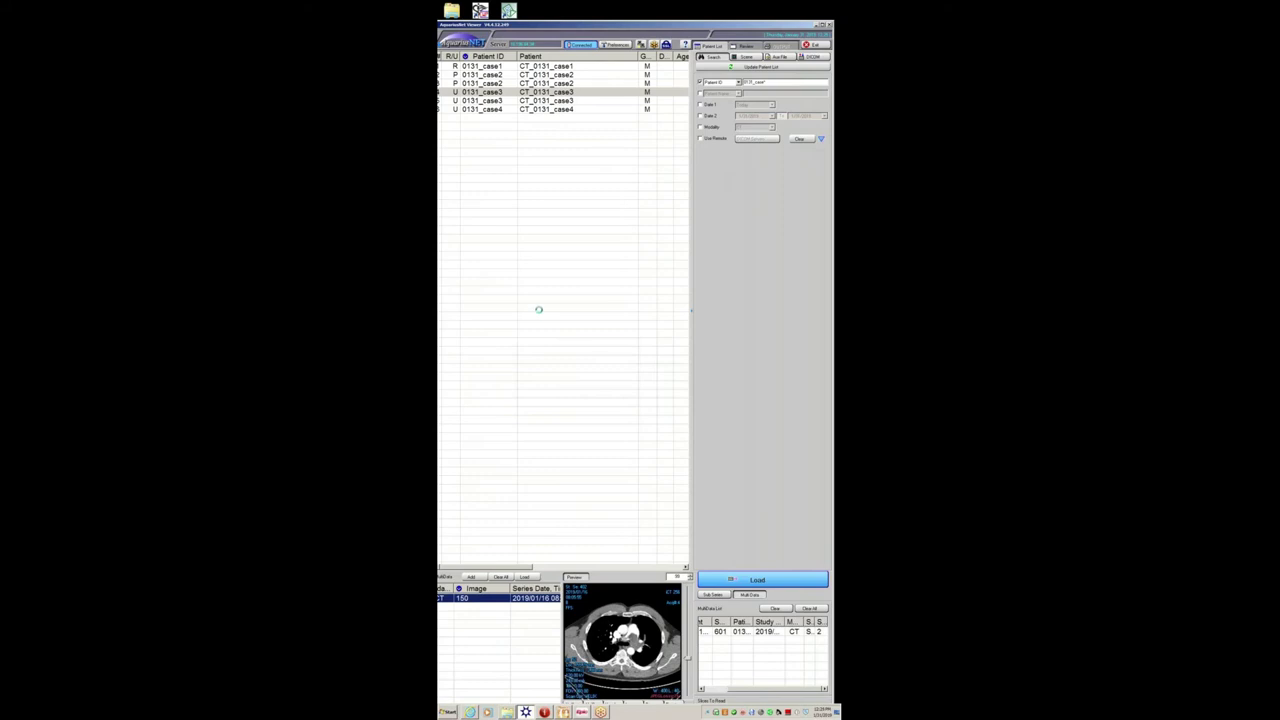
double_click(529, 280)
scroll(551, 315, "up", 5)
left_click_drag(551, 315, 548, 316)
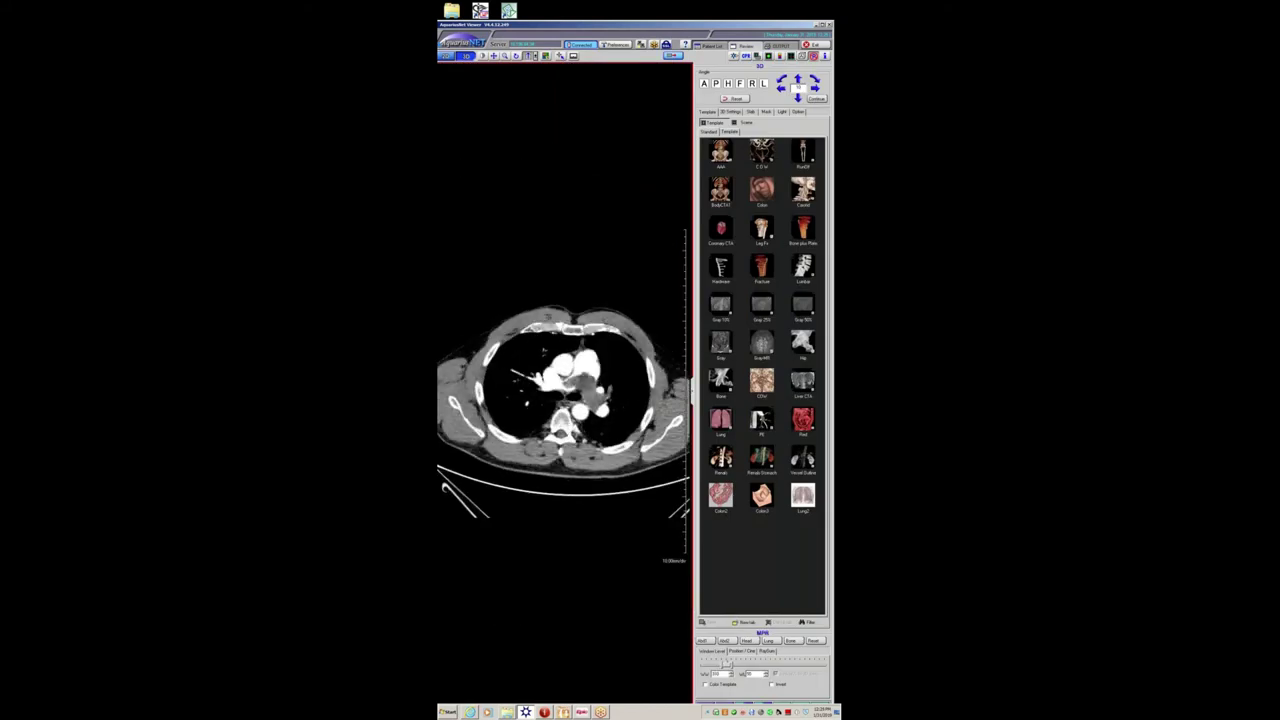
left_click(692, 390)
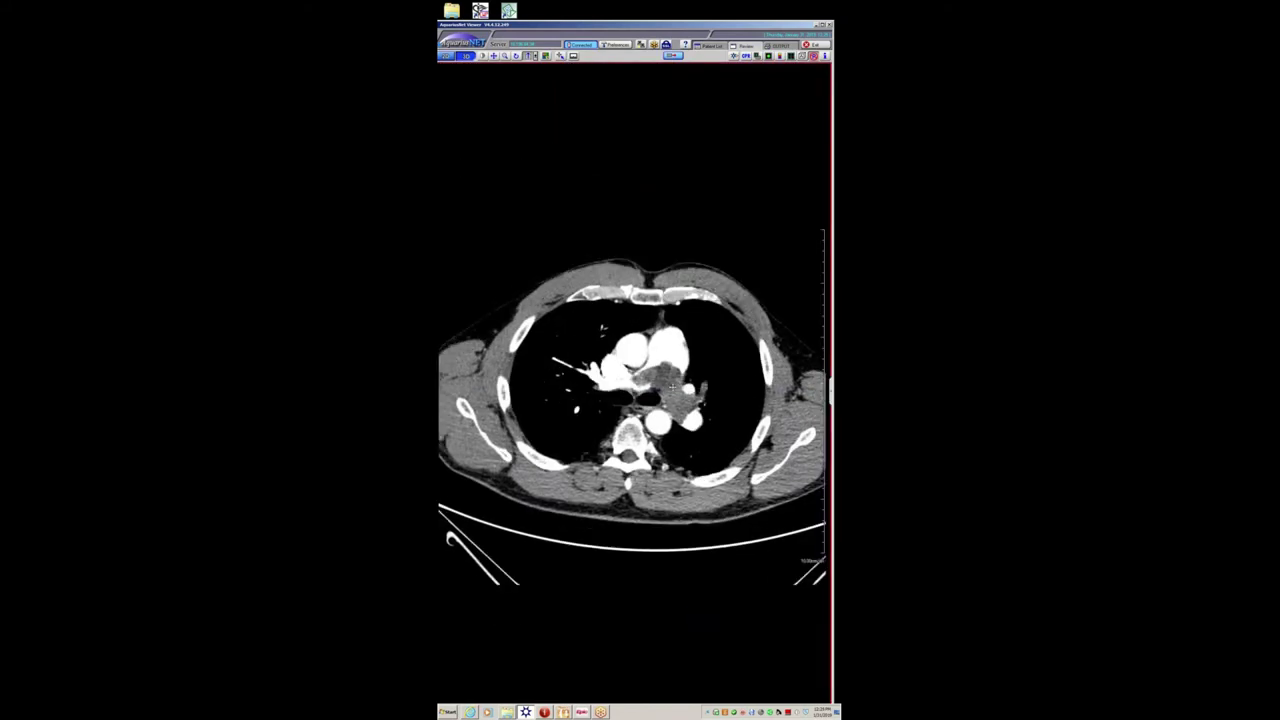
- Magnify the pulmonary artery region and examine the main and left pulmonary arteries back and forth through the axial slices
scroll(634, 384, "up", 3)
left_click_drag(656, 386, 636, 361)
scroll(636, 361, "up", 3)
scroll(636, 361, "down", 3)
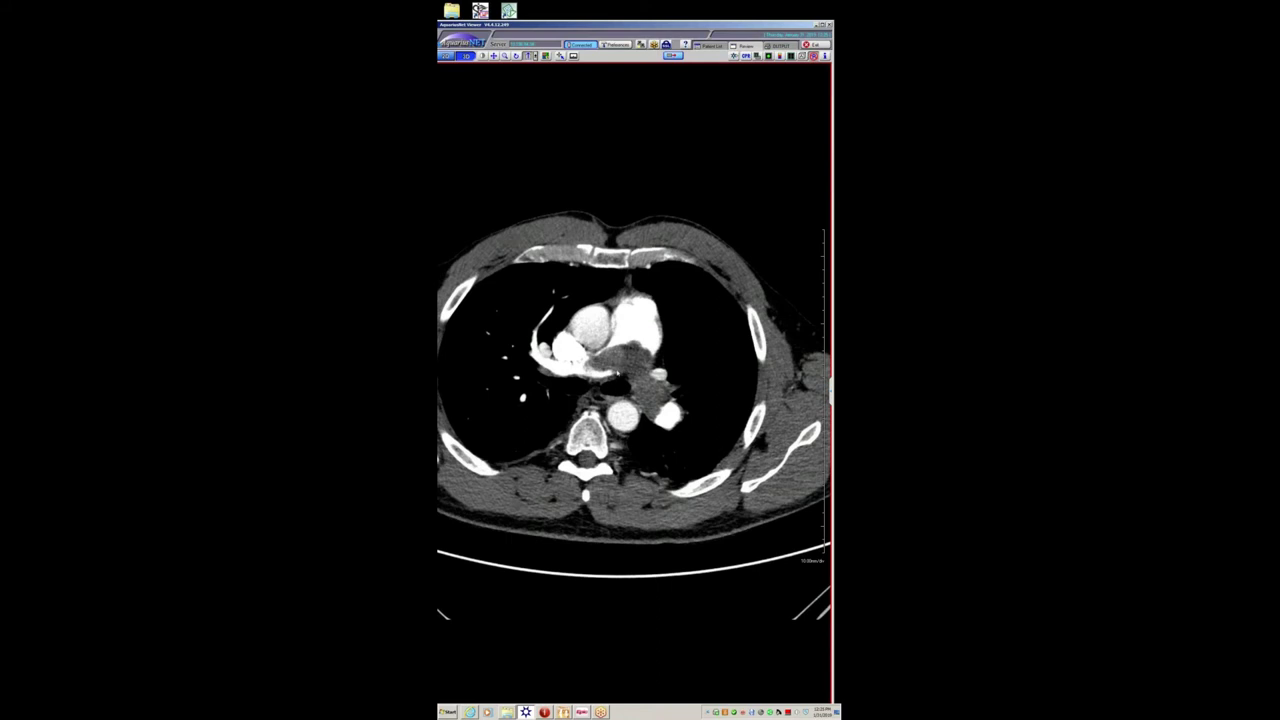
scroll(678, 381, "up", 1)
scroll(660, 376, "up", 2)
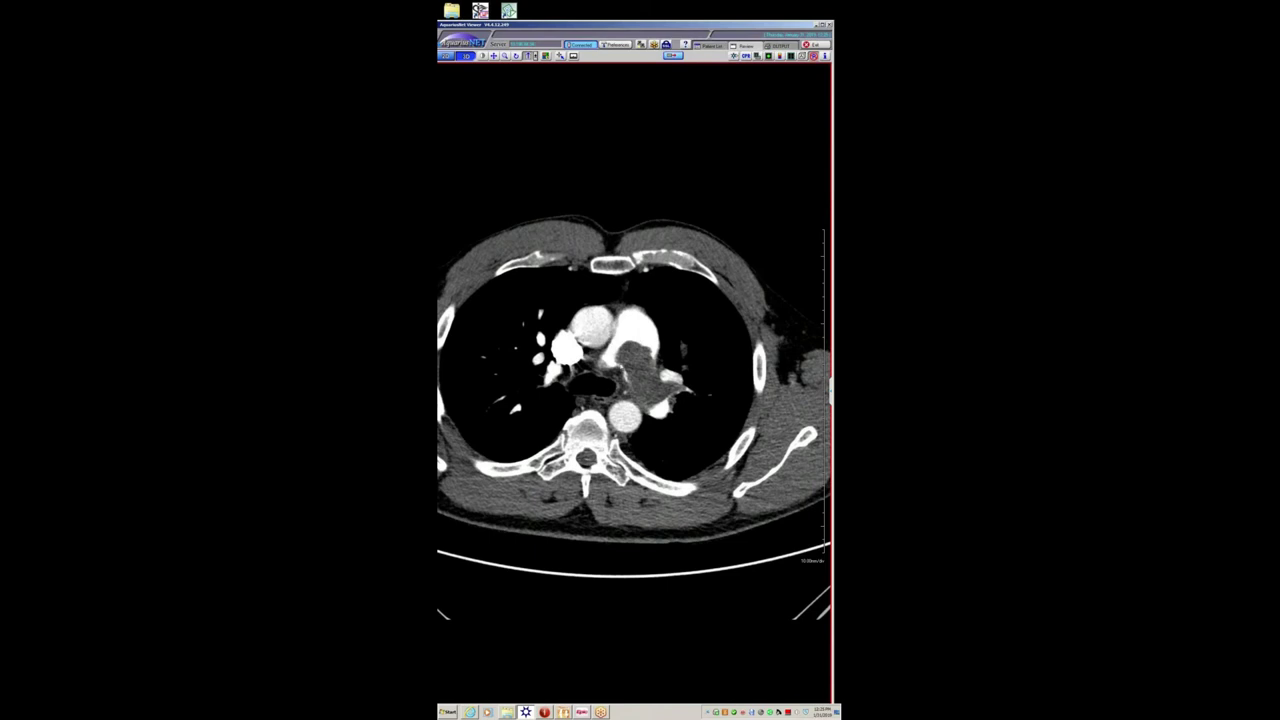
scroll(660, 370, "up", 1)
scroll(660, 370, "down", 1)
scroll(658, 366, "up", 1)
scroll(650, 357, "down", 2)
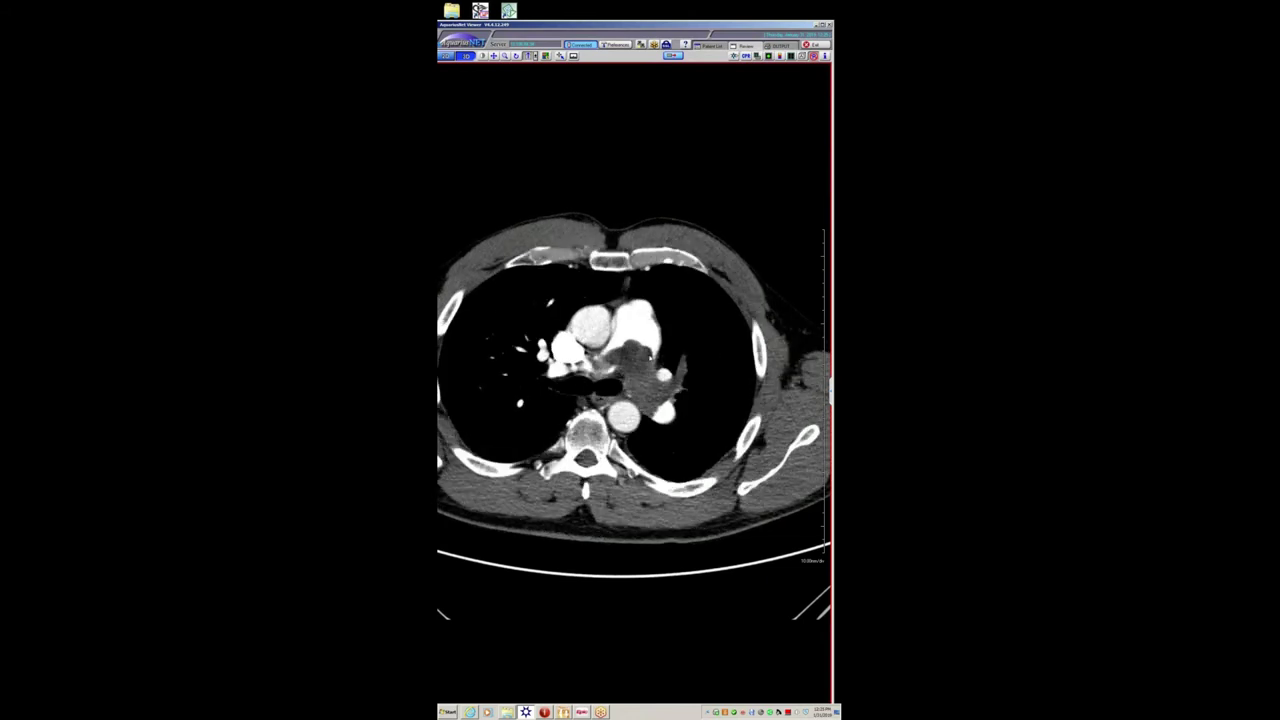
scroll(650, 357, "up", 2)
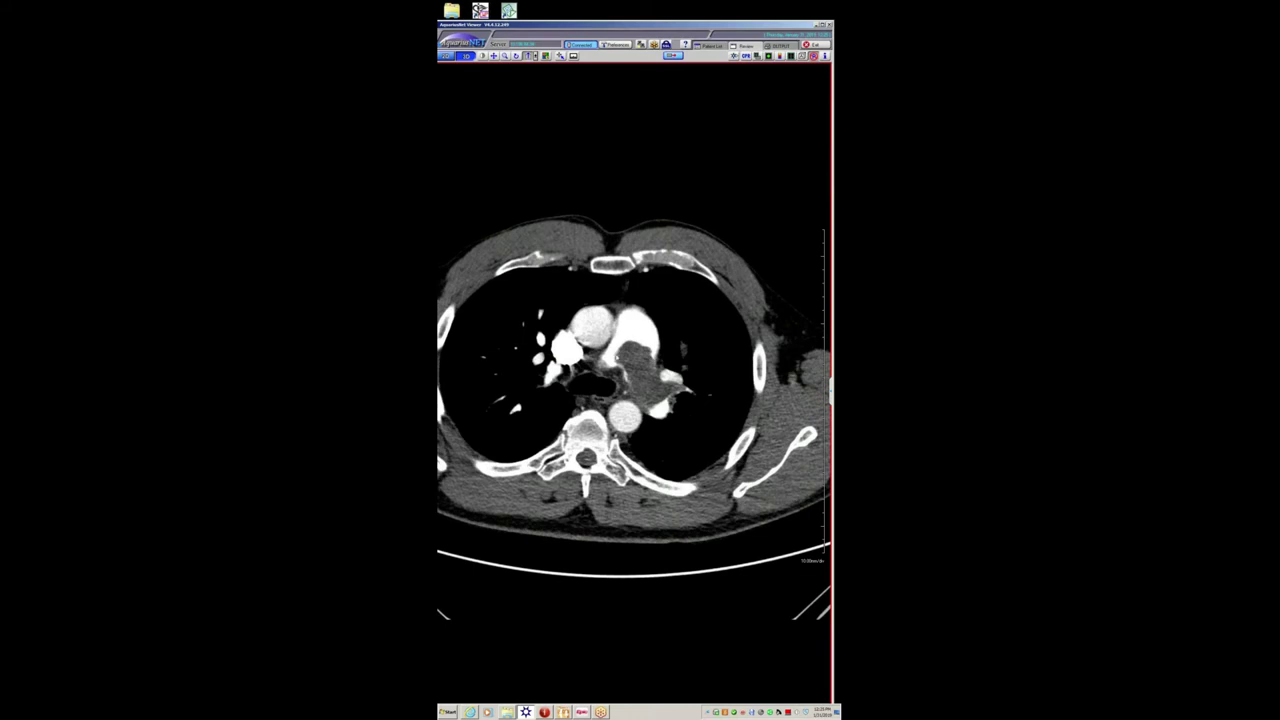
scroll(652, 357, "up", 3)
- Align the axial reference lines along the left pulmonary artery and examine the enlarged oblique sagittal reformat
double_click(653, 357)
left_click_drag(513, 218, 538, 216)
left_click_drag(539, 288, 572, 279)
double_click(656, 406)
scroll(656, 405, "down", 2)
scroll(657, 406, "down", 2)
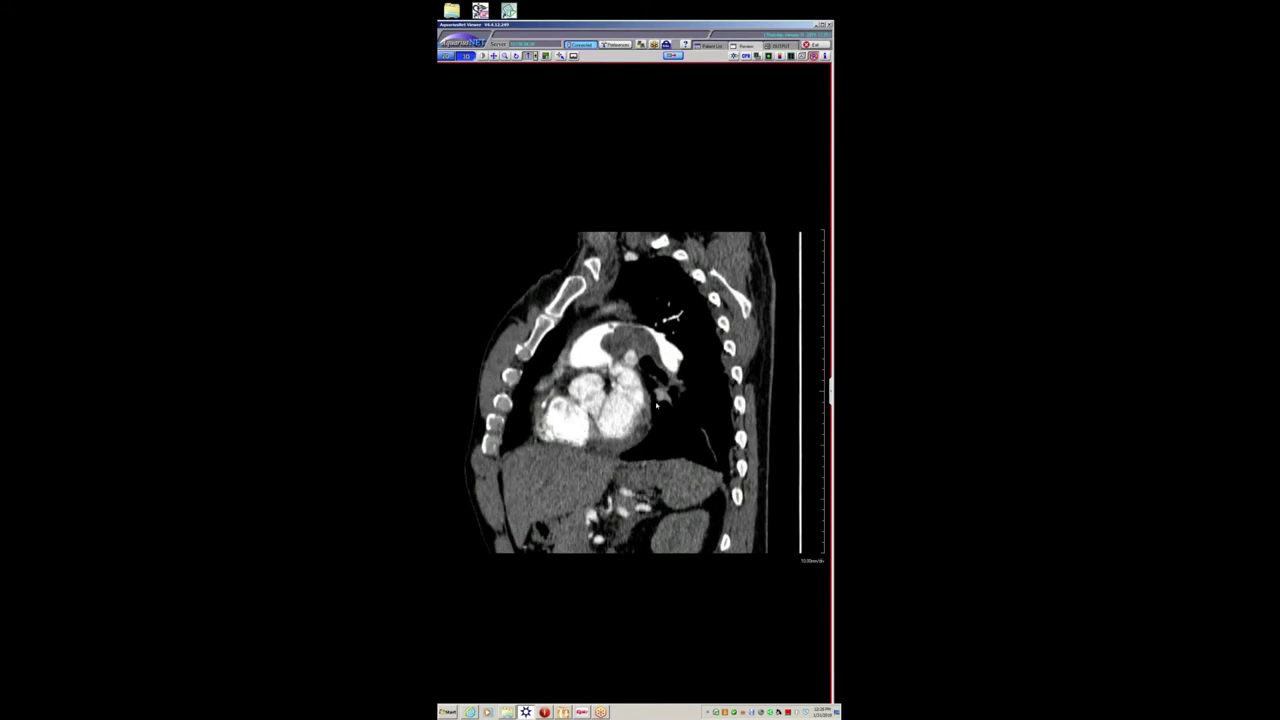
scroll(657, 405, "down", 3)
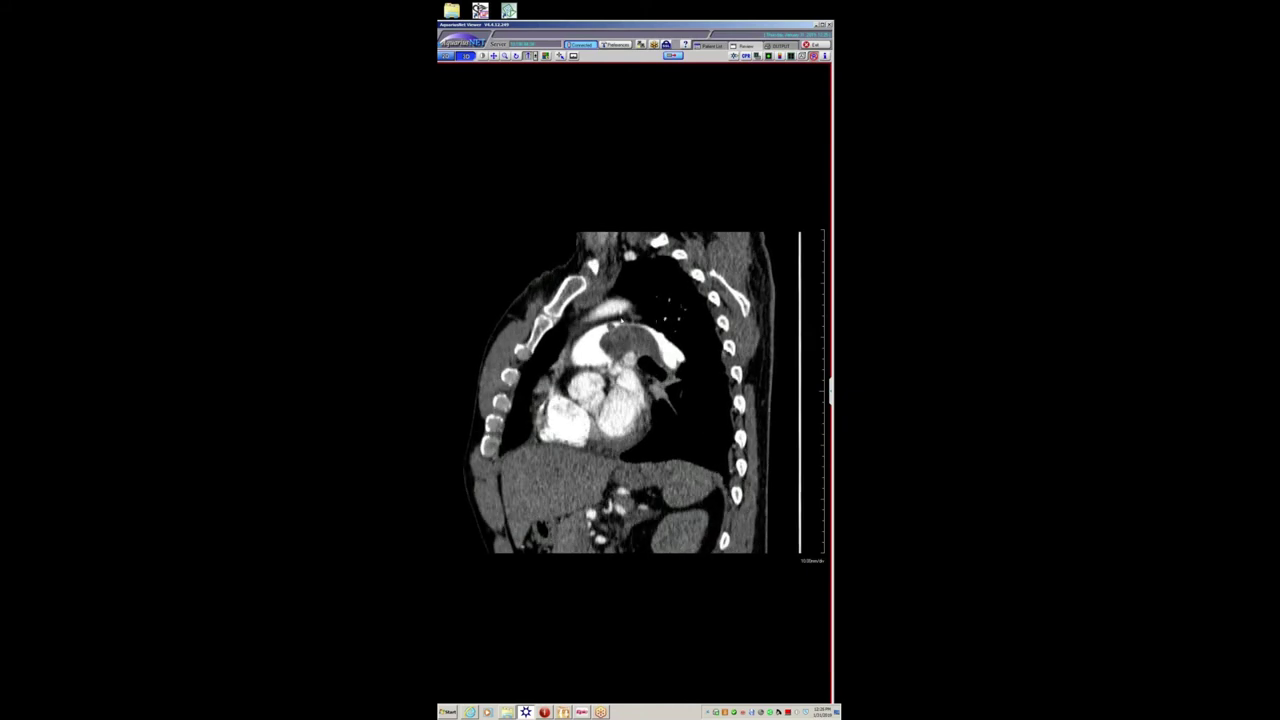
double_click(621, 320)
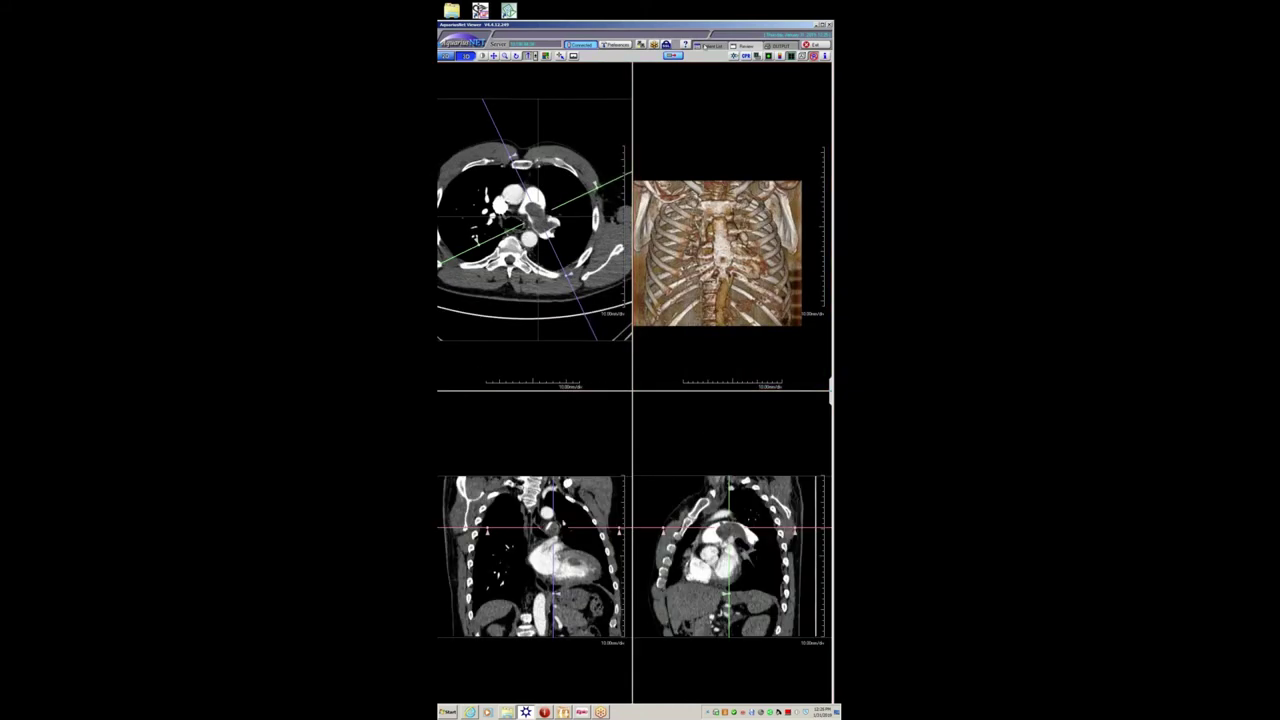
- View the PTE 4005 specimen picture magnified in the Microsoft Office 2010 picture window, and close it
left_click(506, 711)
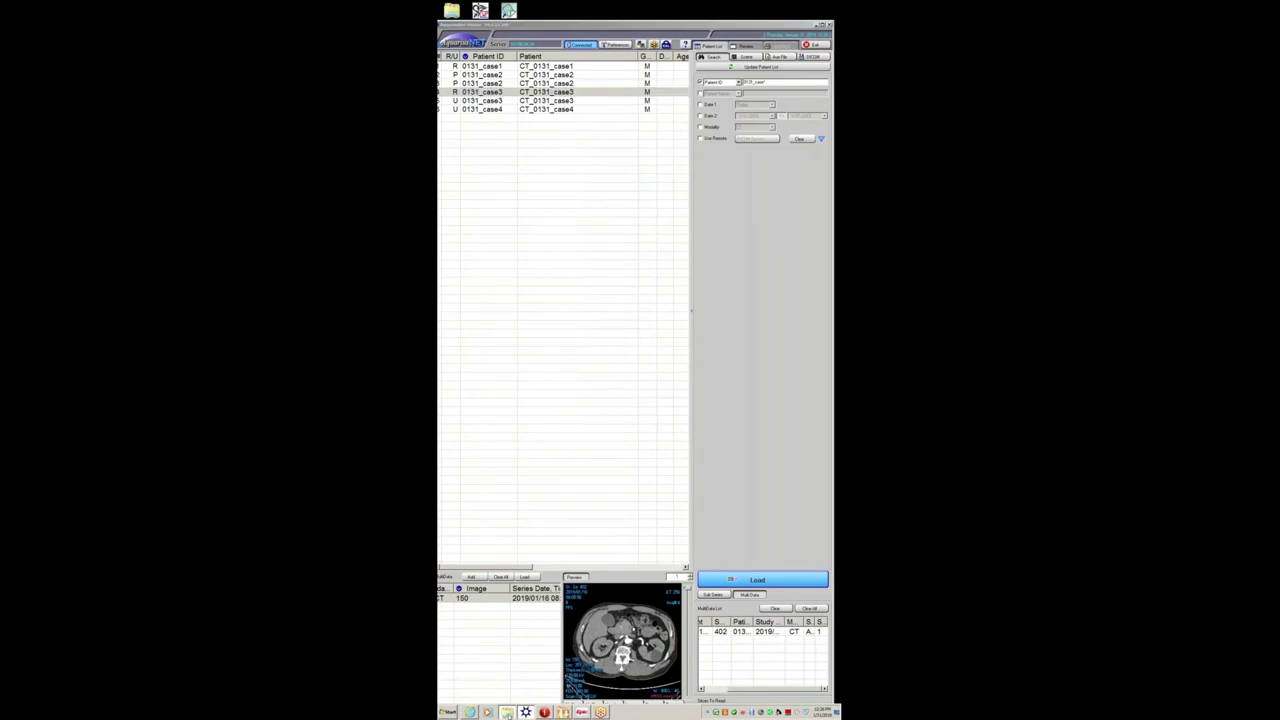
left_click_drag(609, 321, 438, 321)
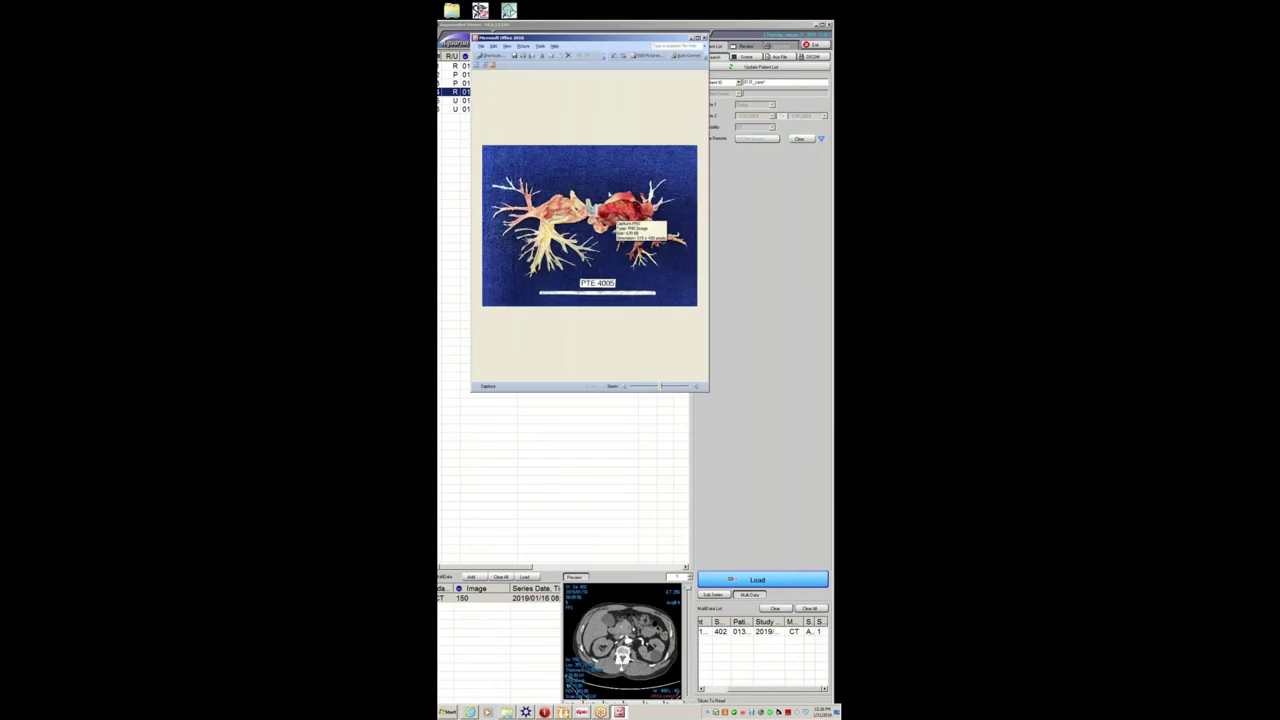
left_click_drag(660, 386, 665, 386)
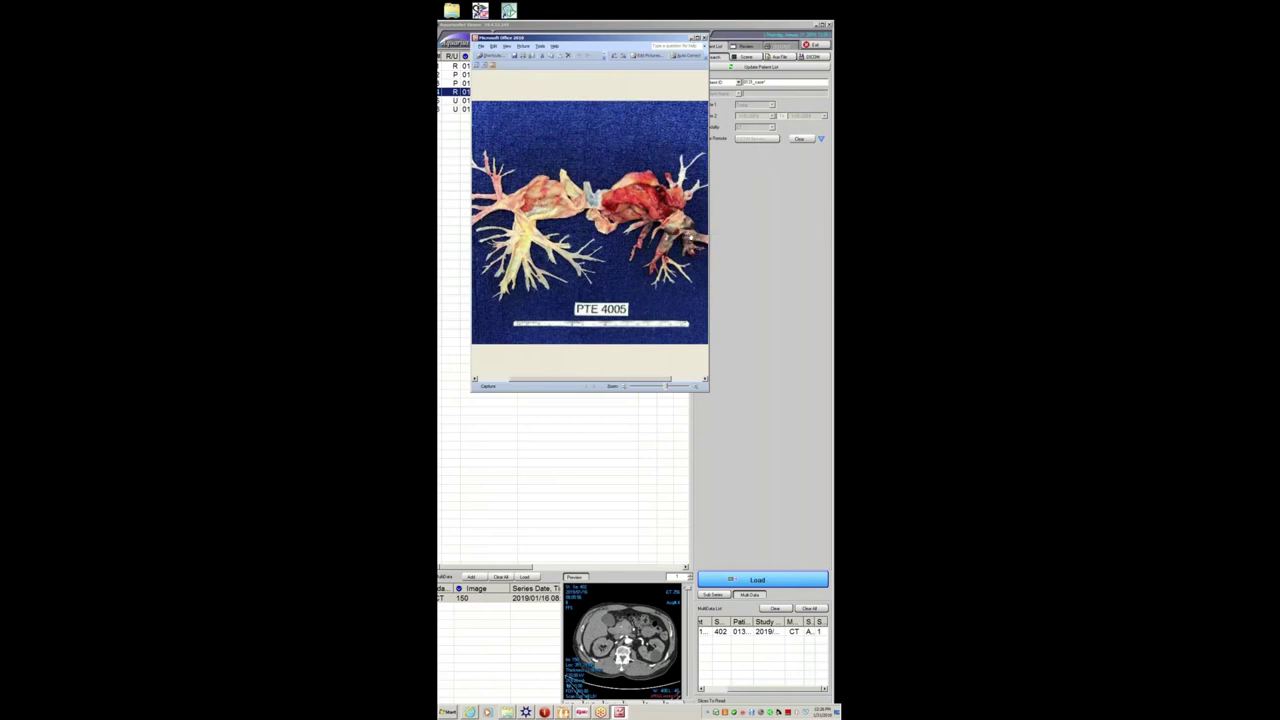
left_click(704, 37)
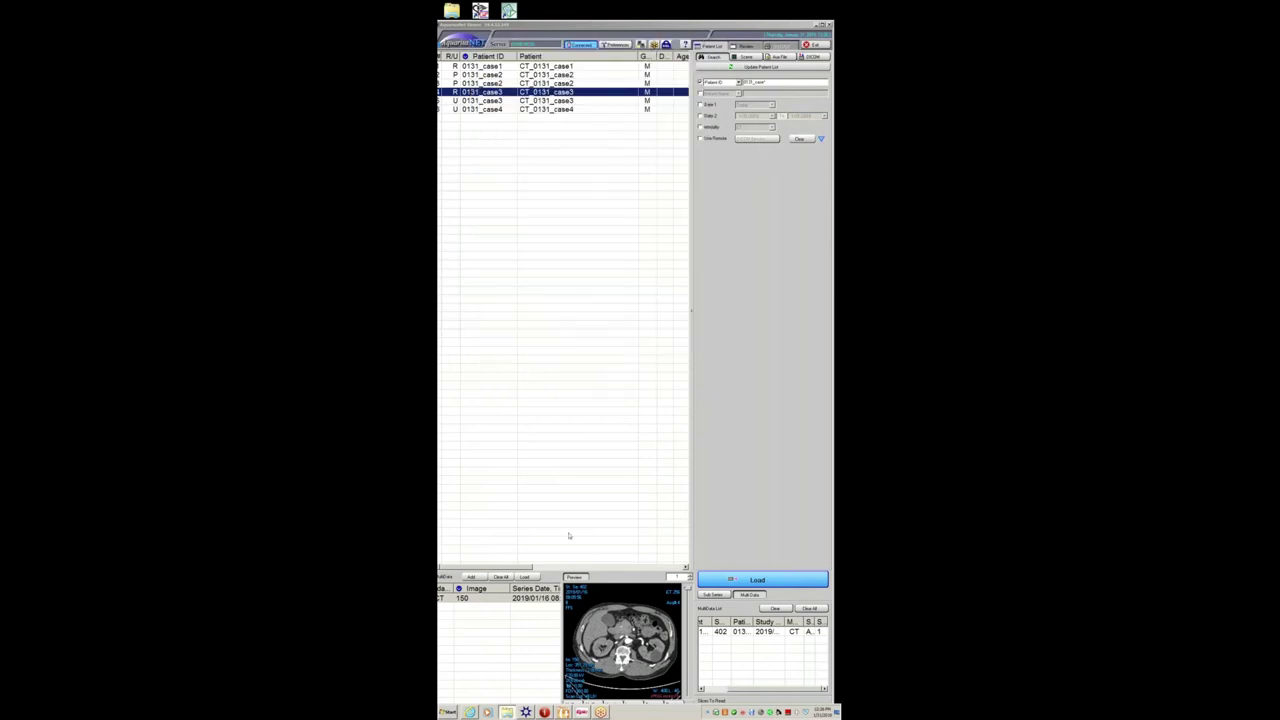
- Preview the second CT_0131_case3 study and load its 158-image series
left_click(563, 101)
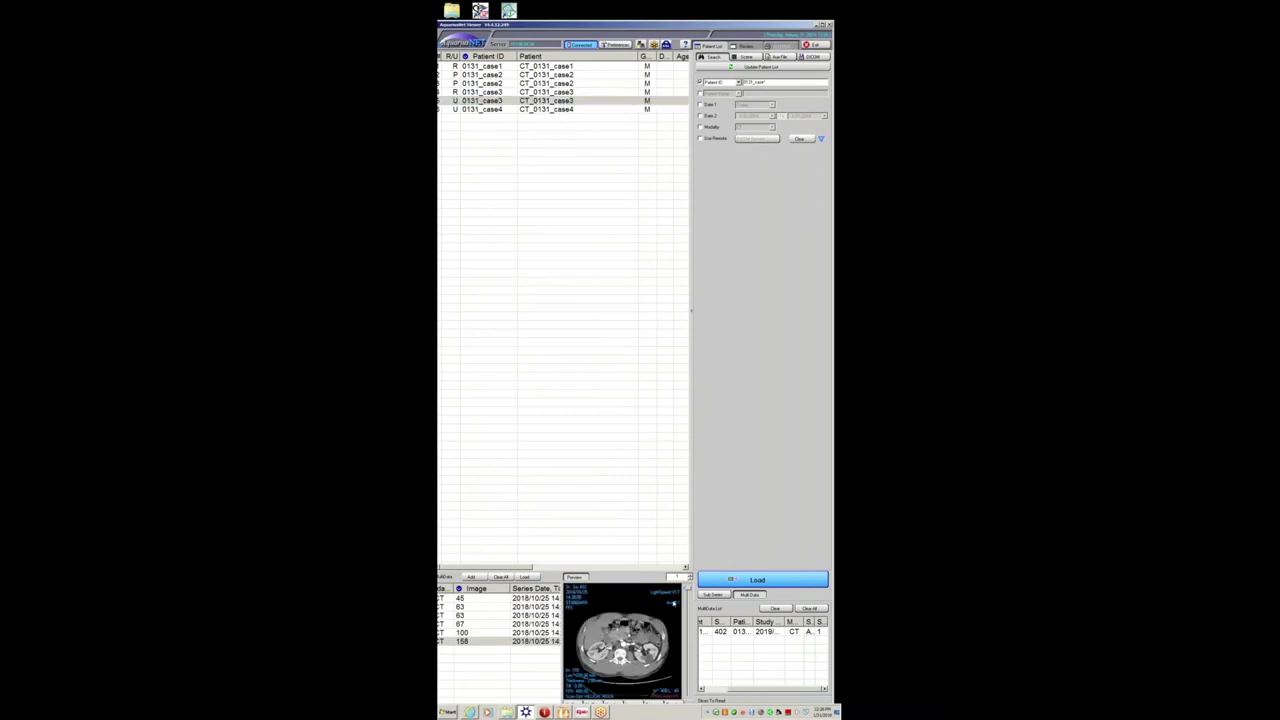
left_click_drag(688, 601, 686, 655)
double_click(527, 645)
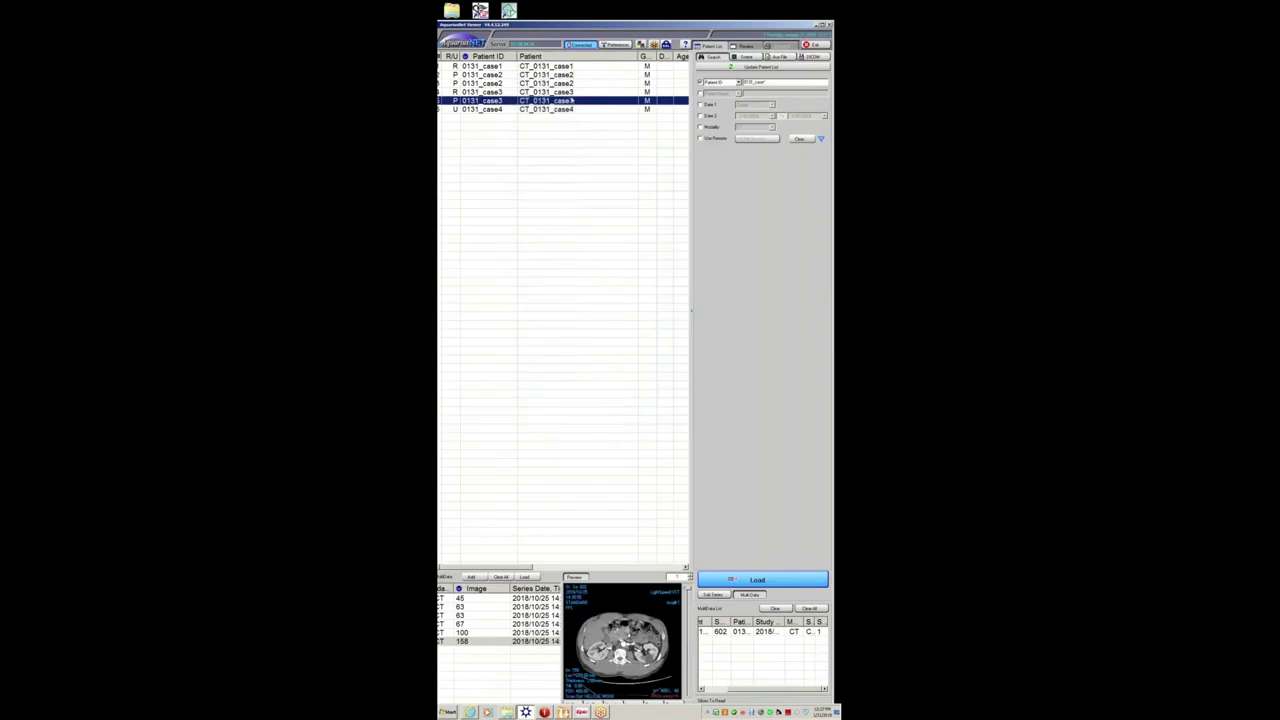
- Select both CT_0131_case3 studies and open their 150-image and 158-image series side by side
left_click(560, 92, "ctrl")
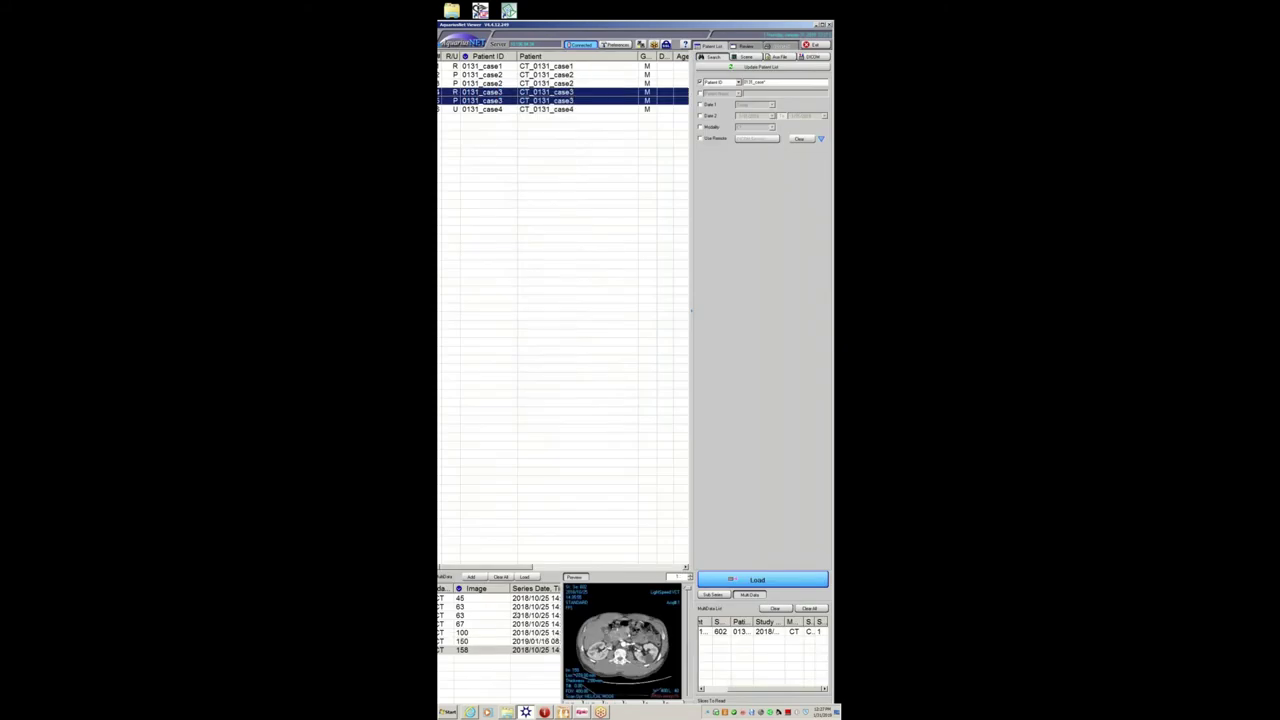
left_click(525, 643)
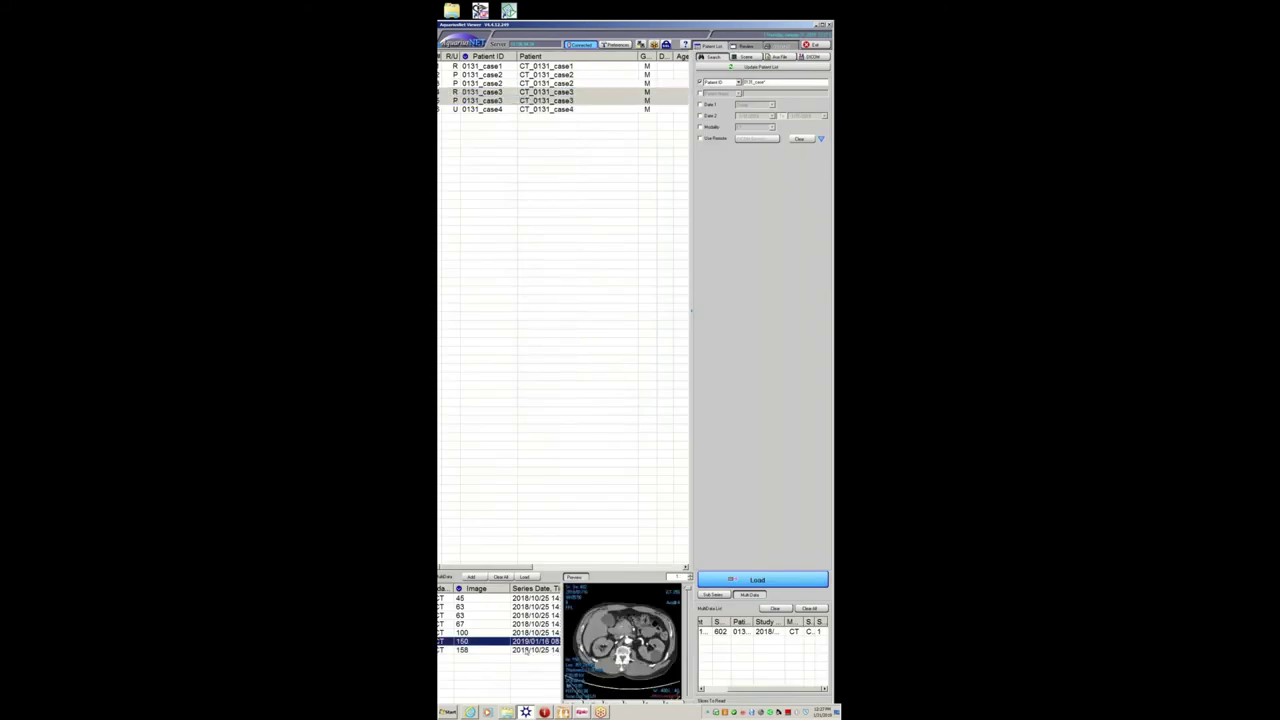
left_click(526, 649, "ctrl")
right_click(526, 649)
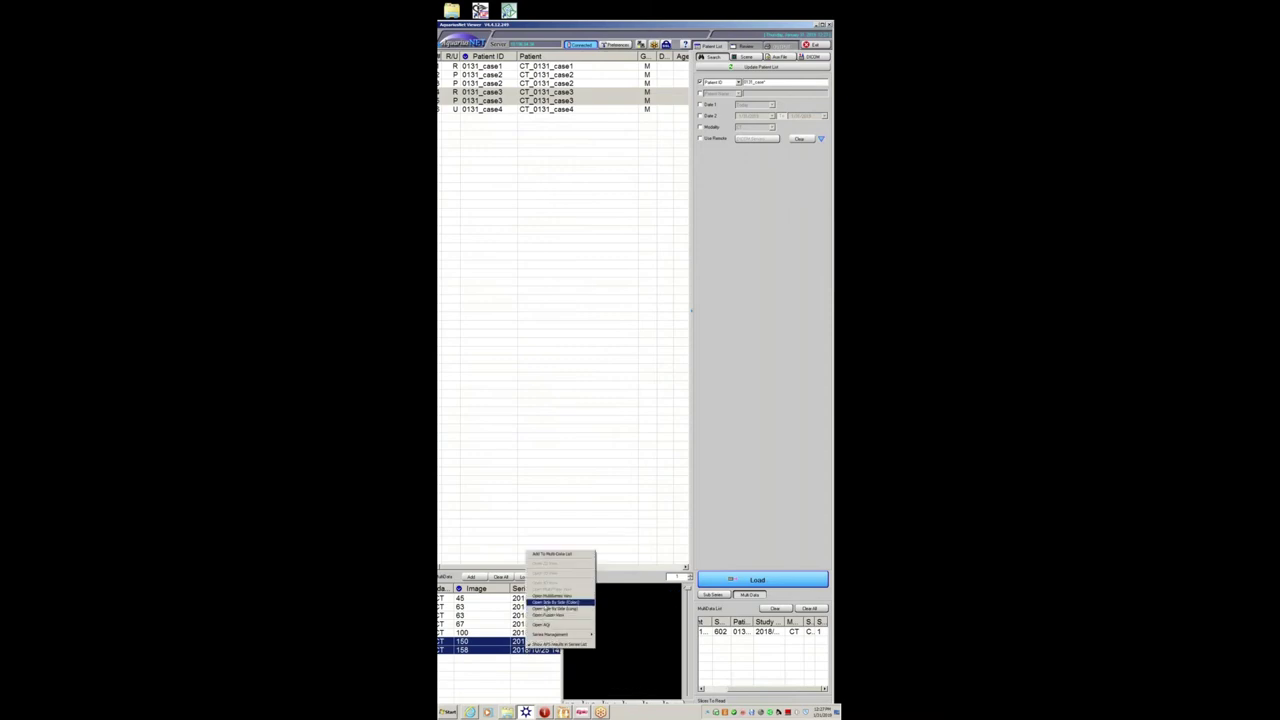
left_click(550, 606)
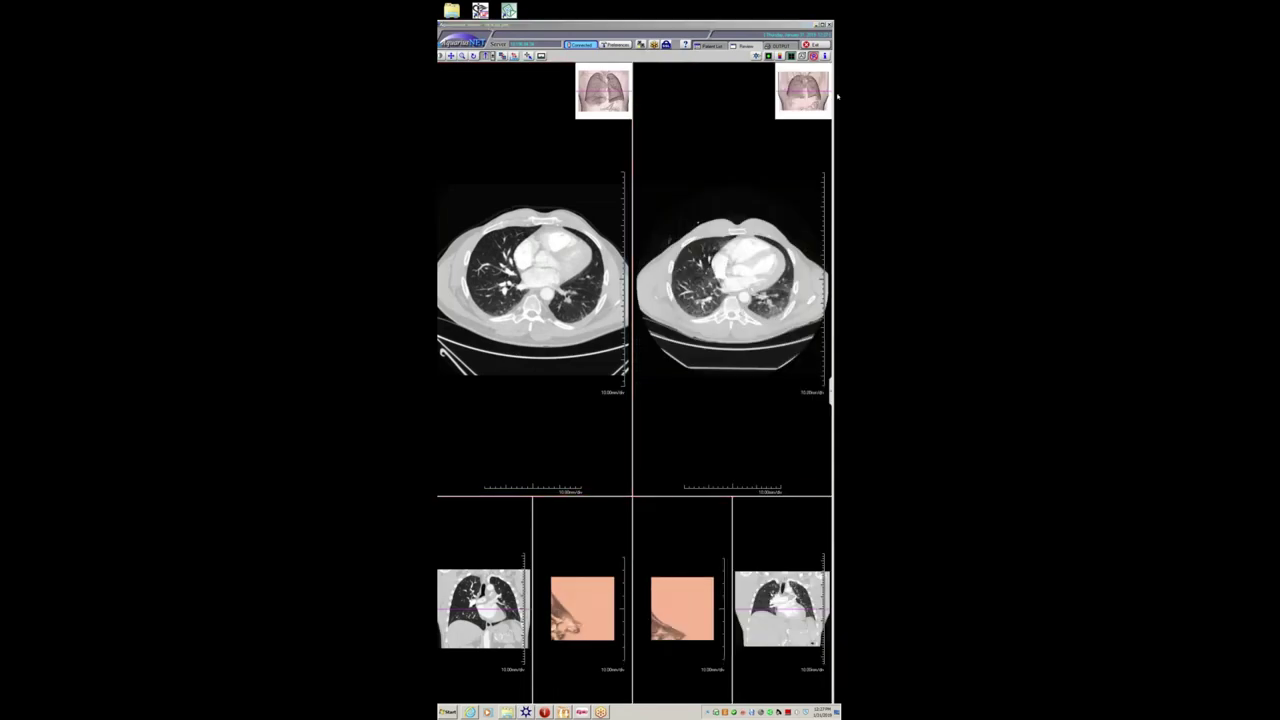
- Apply window preset 2 to the axial views of both side-by-side studies
key("2")
left_click(516, 278)
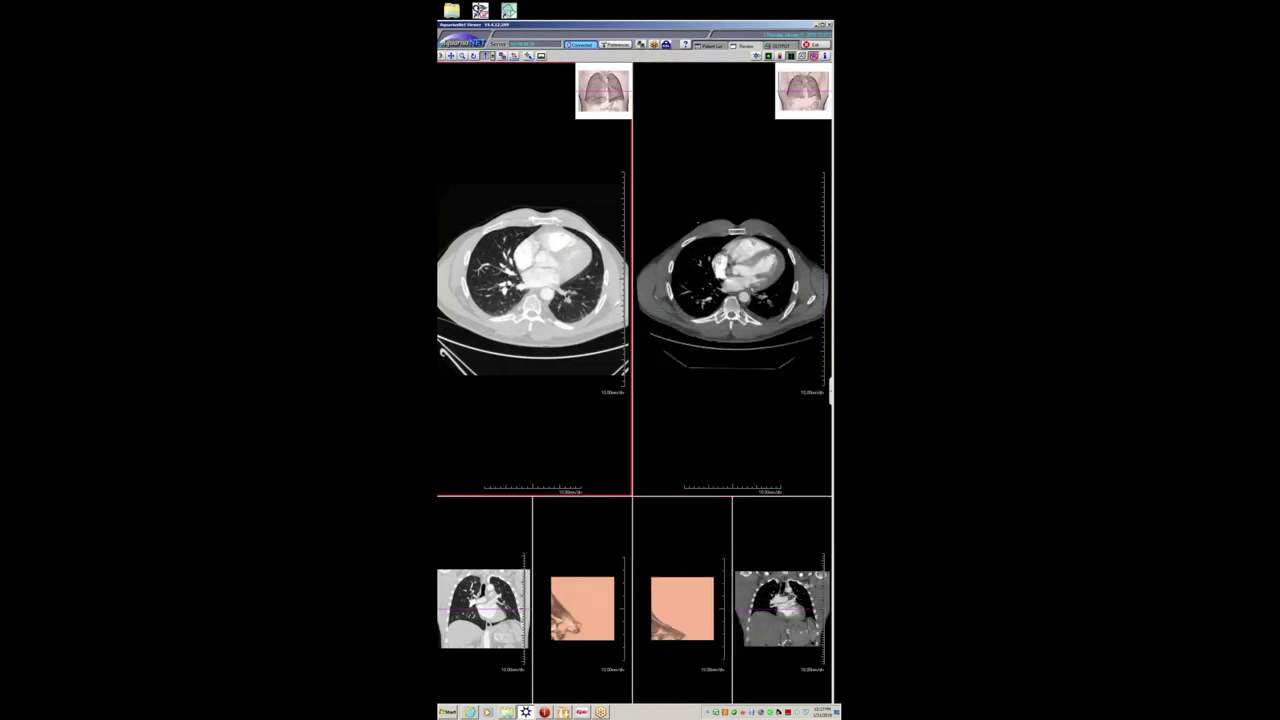
key("2")
- Bring both axial views to the pulmonary artery level and compare the left pulmonary artery between the two studies
scroll(532, 278, "up", 8)
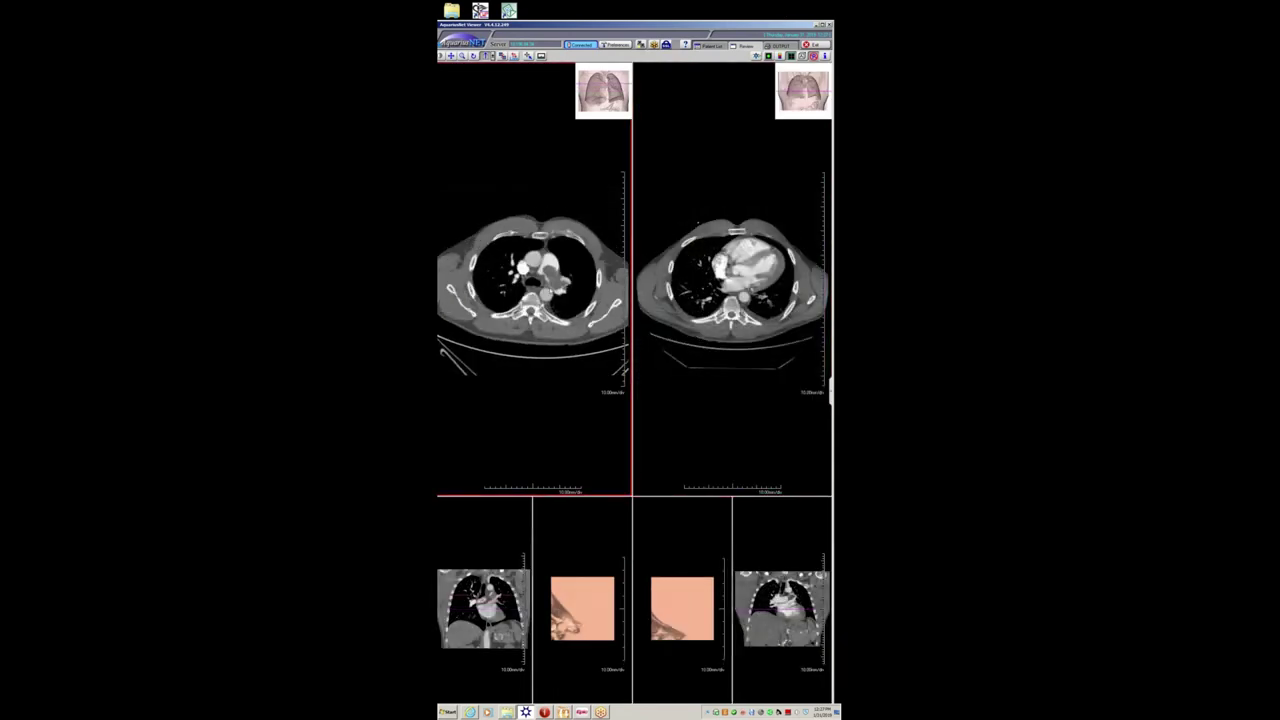
left_click(732, 278)
scroll(732, 278, "up", 10)
left_click_drag(740, 268, 743, 294)
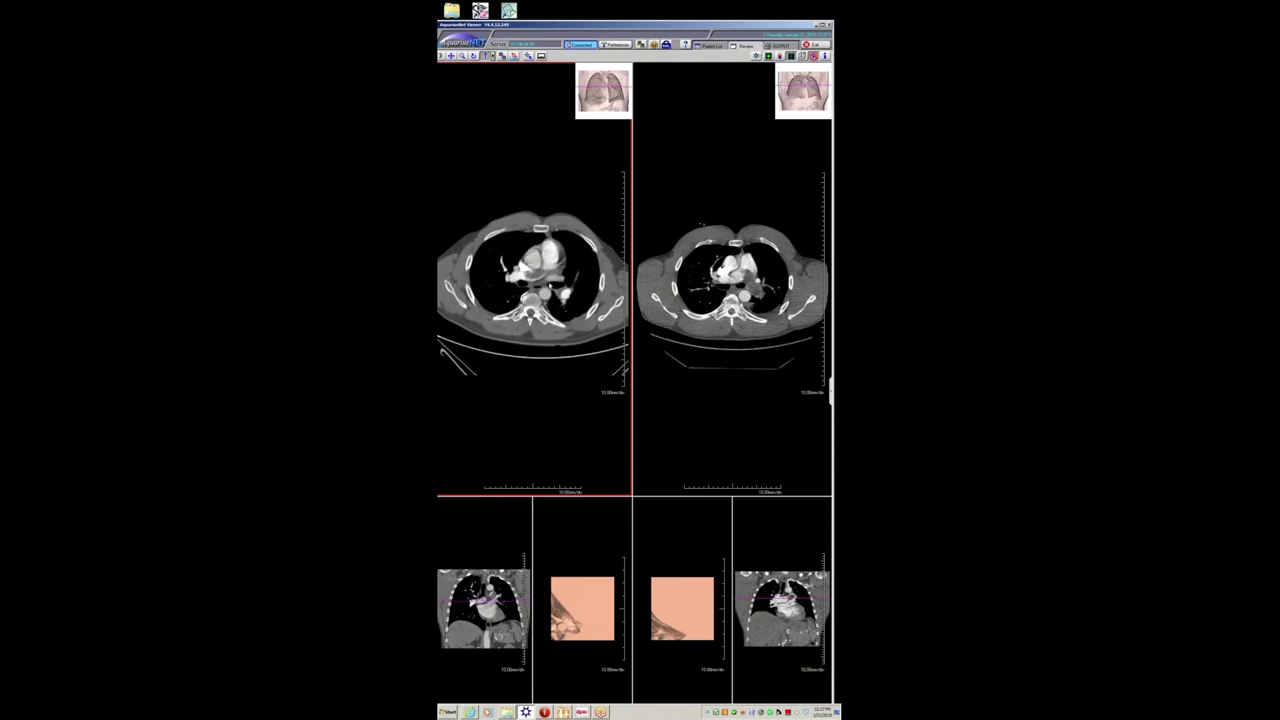
left_click(735, 287)
scroll(735, 287, "down", 3)
scroll(735, 287, "up", 2)
left_click(556, 300)
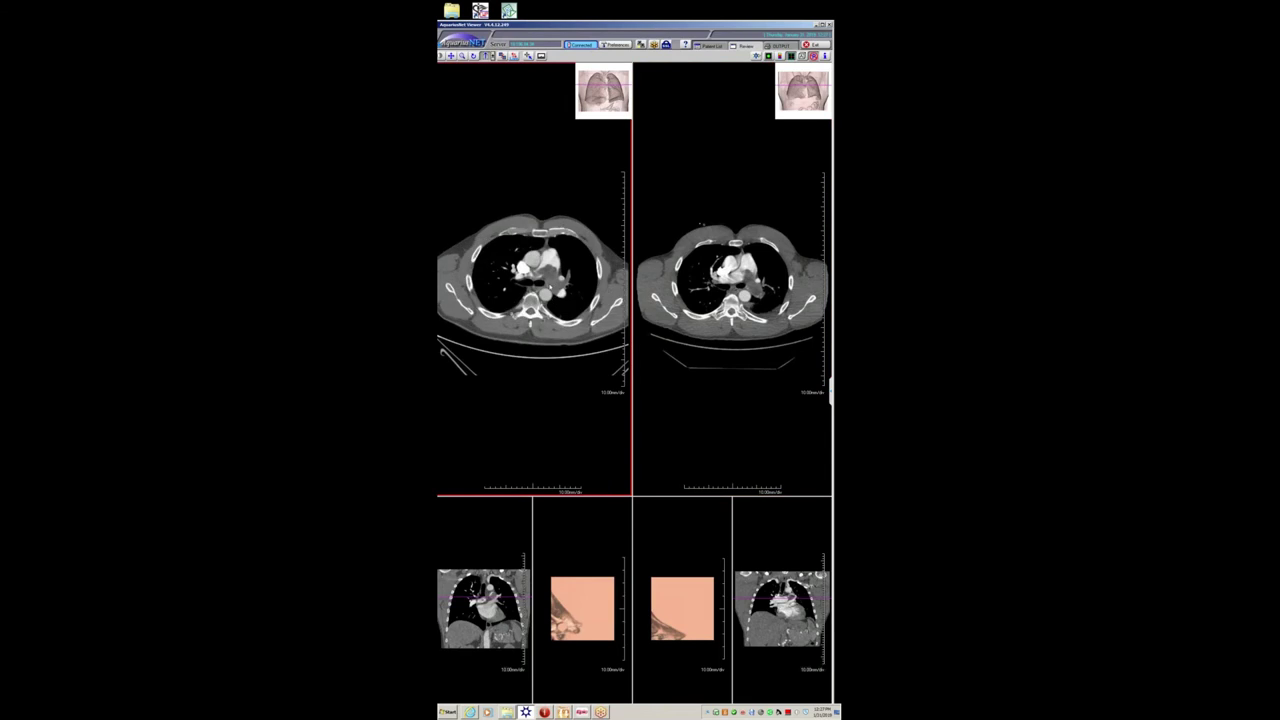
left_click(706, 272)
scroll(735, 280, "up", 4)
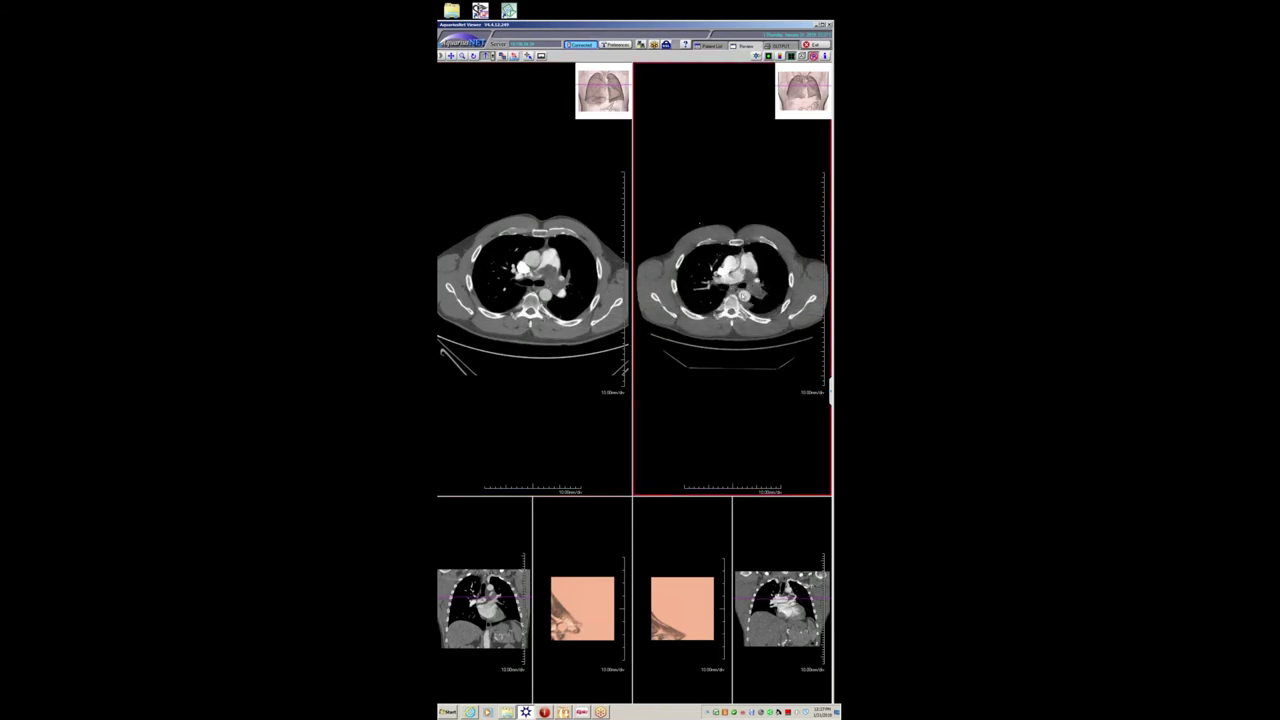
left_click(835, 98)
left_click(716, 201)
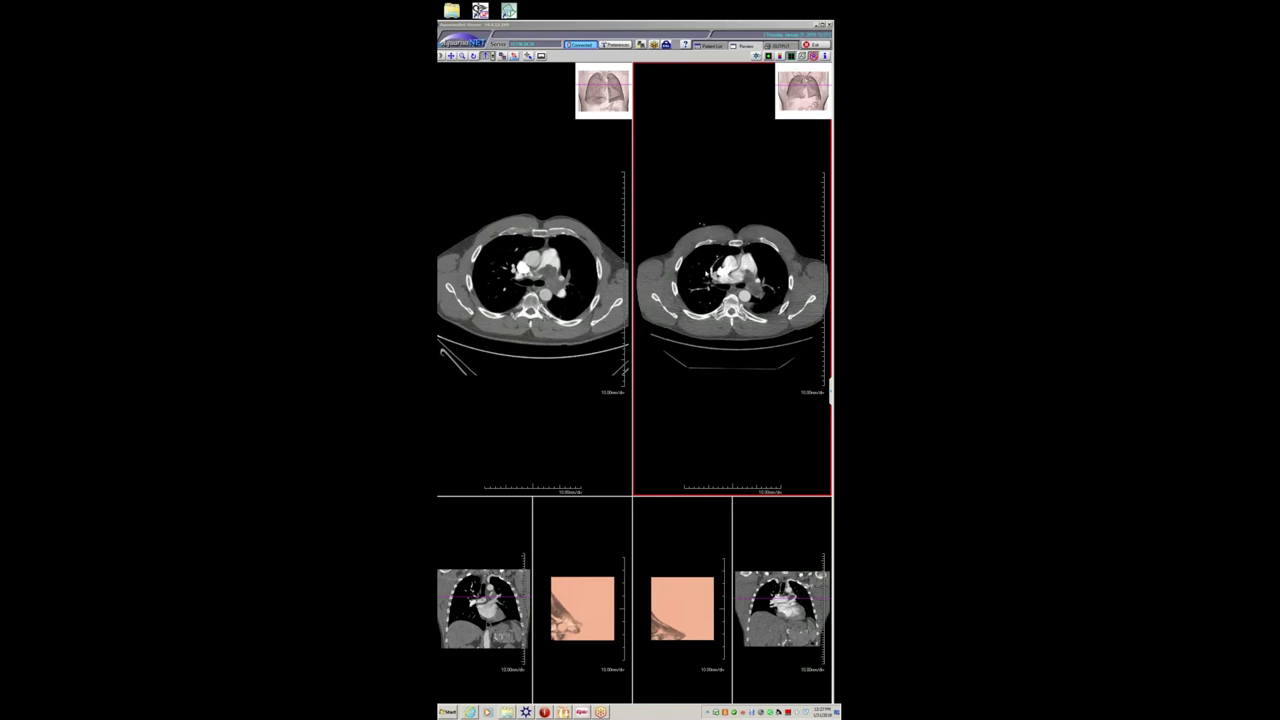
- Return to the patient list, preview the CT_0131_case4 series and load its 166-image series
left_click(707, 46)
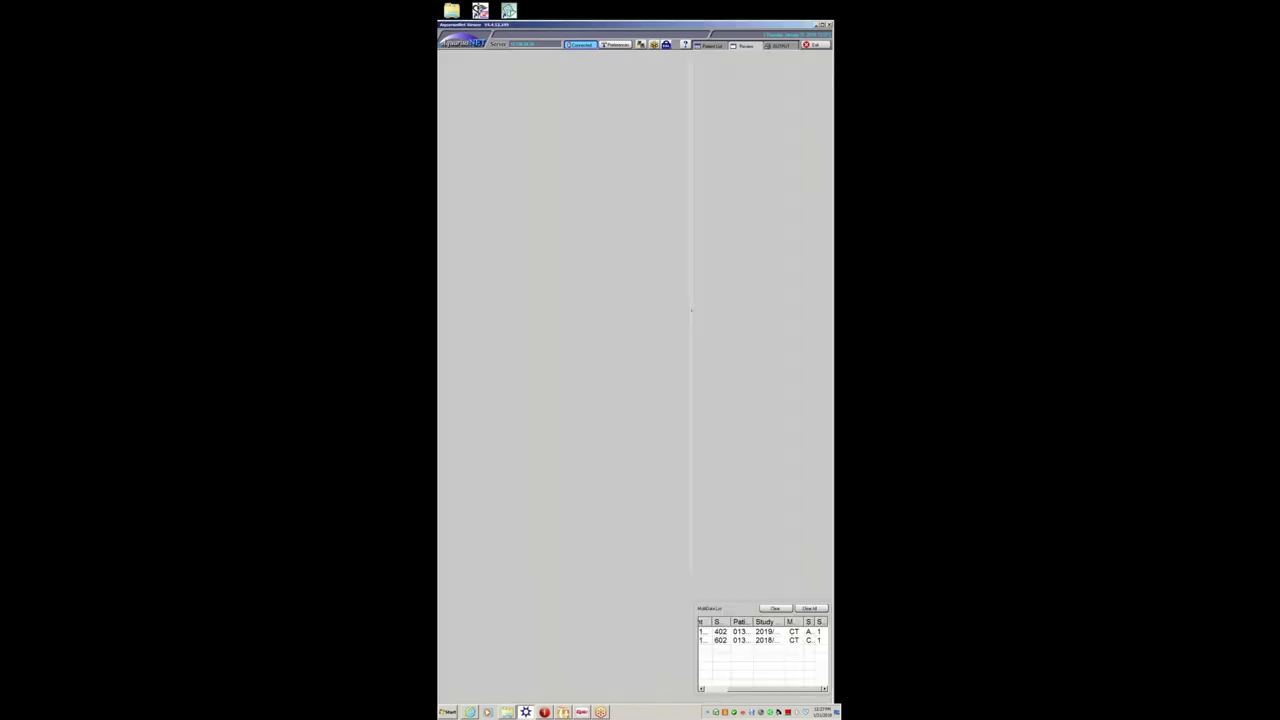
left_click(607, 109)
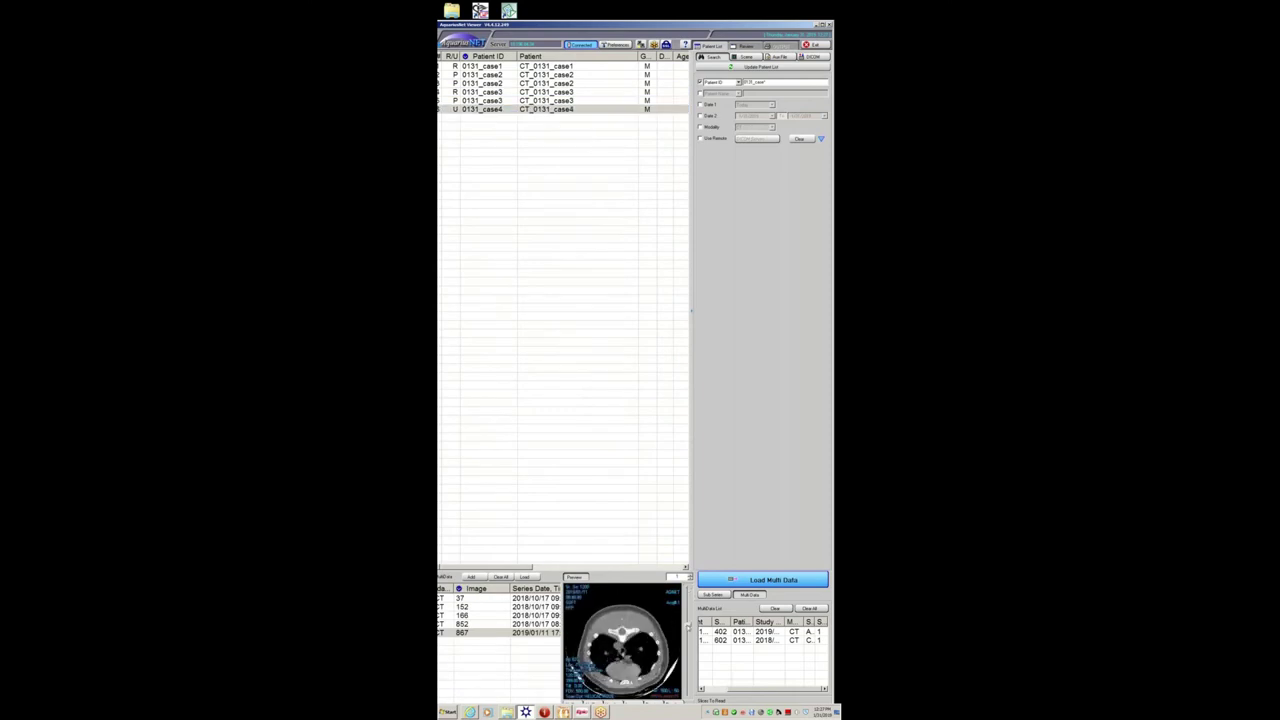
left_click(513, 632)
left_click(513, 624)
left_click(513, 616)
double_click(513, 616)
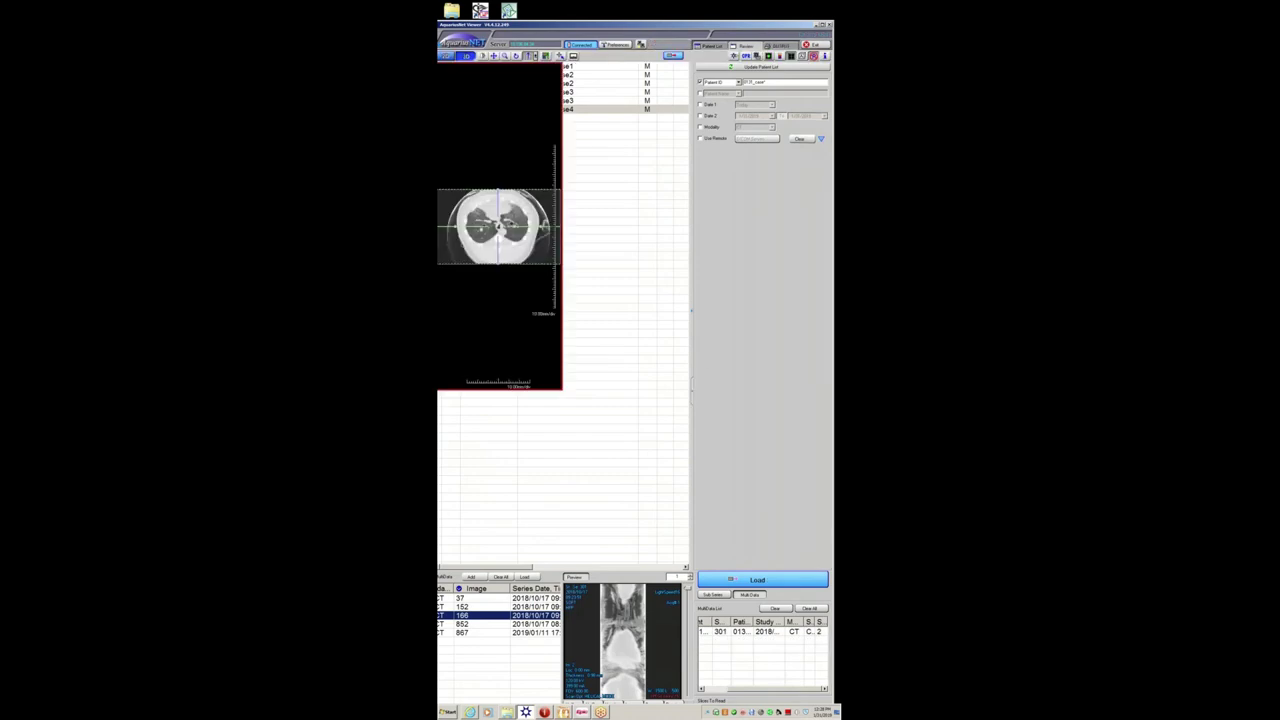
- Enlarge the coronal reformat of CT_0131_case4 and examine the airways and lungs back and forth through the slices
left_click_drag(556, 307, 565, 274)
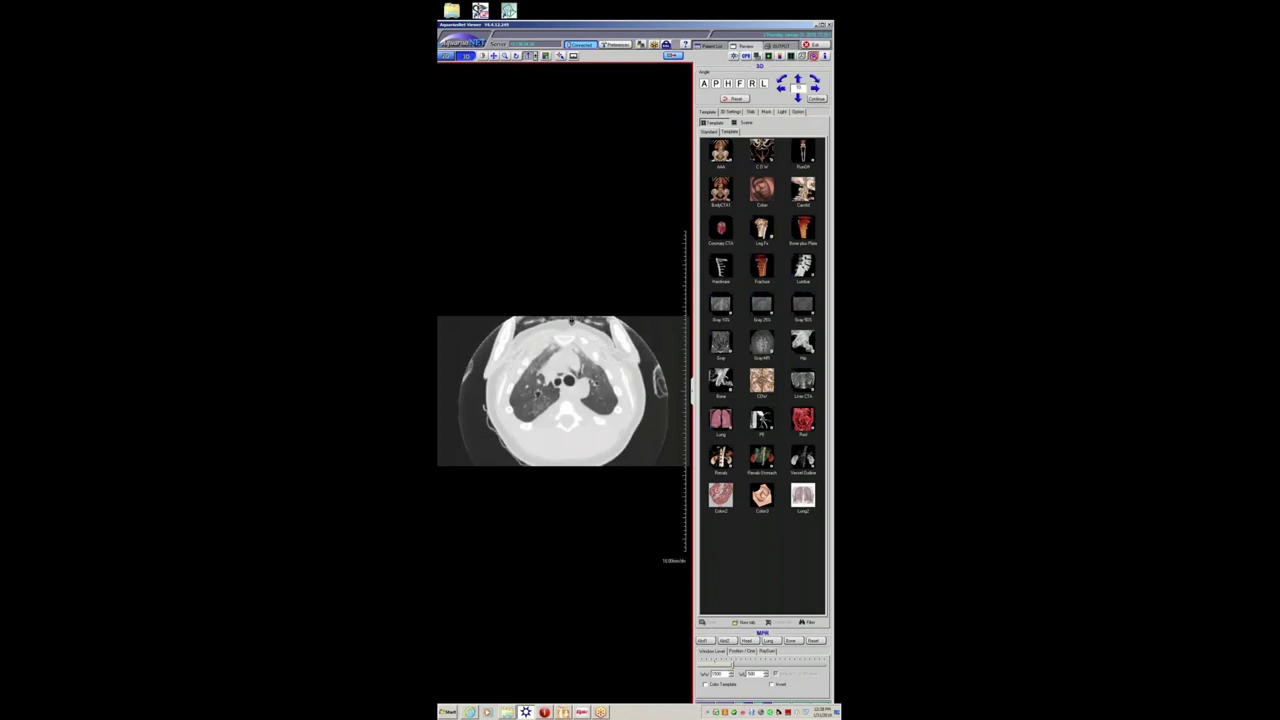
double_click(571, 362)
double_click(513, 598)
left_click_drag(566, 413, 567, 418)
scroll(569, 416, "down", 8)
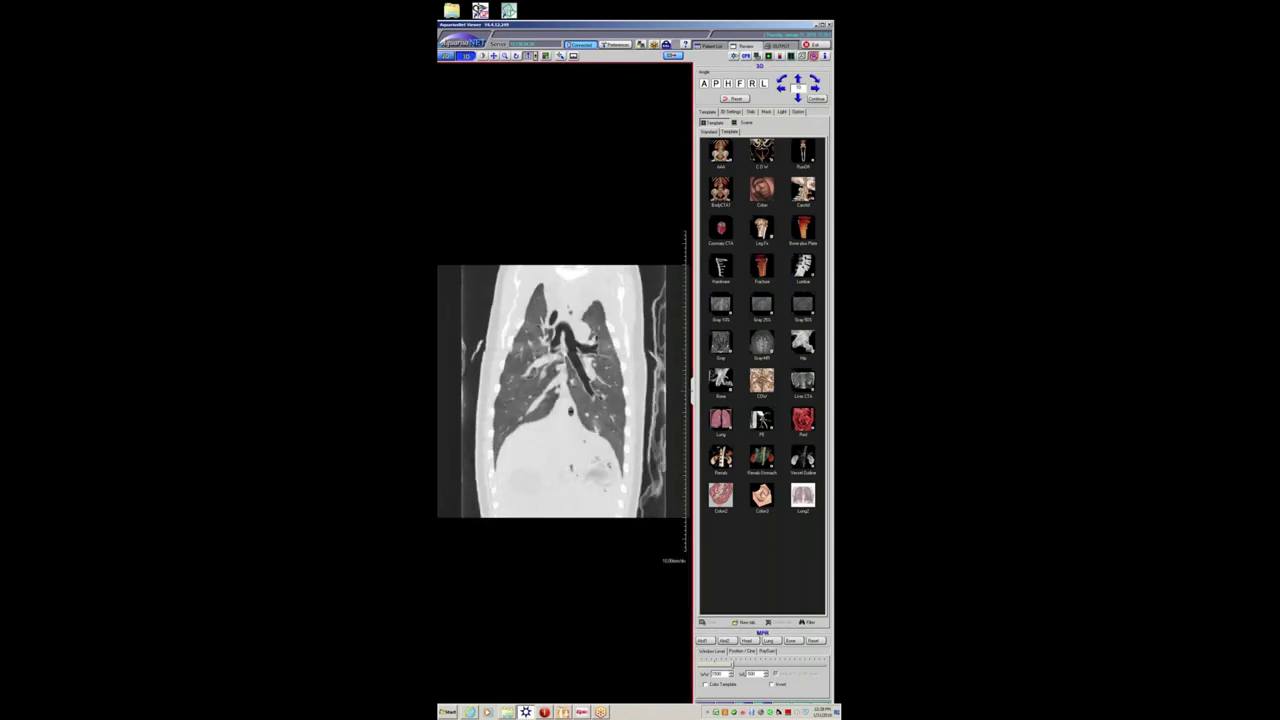
scroll(570, 414, "up", 7)
scroll(567, 379, "down", 3)
scroll(566, 378, "down", 5)
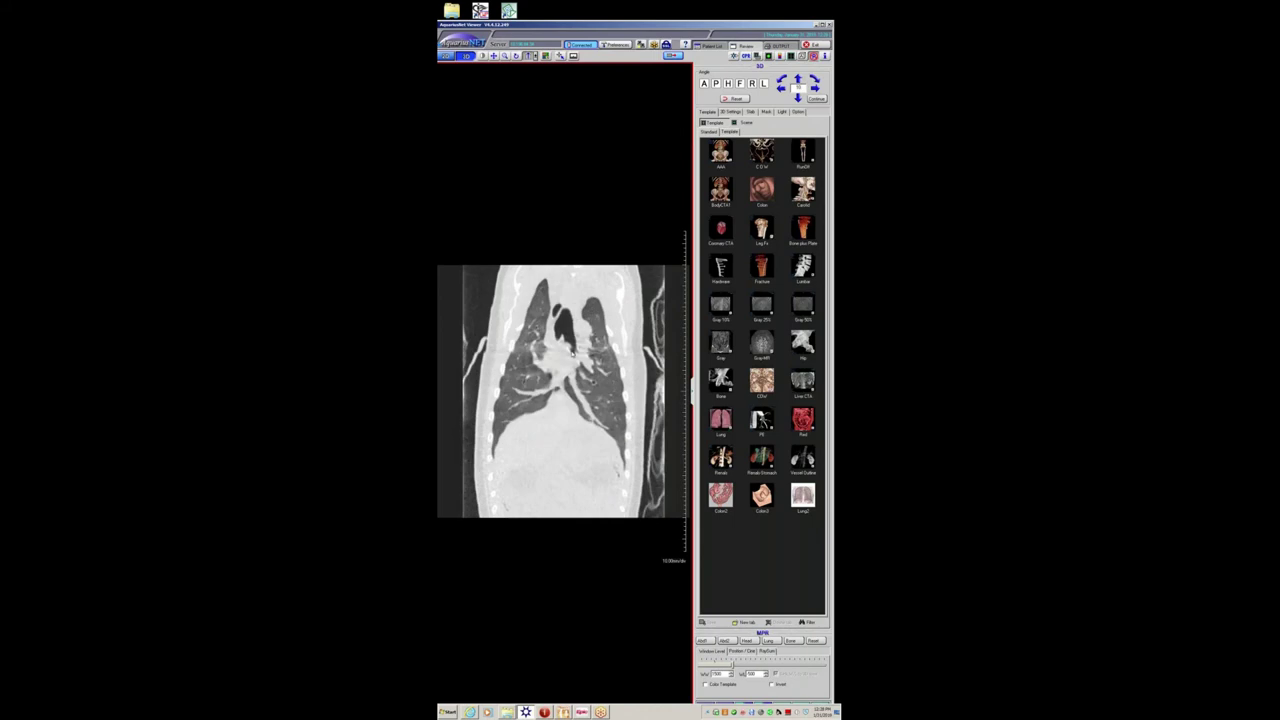
scroll(575, 342, "up", 3)
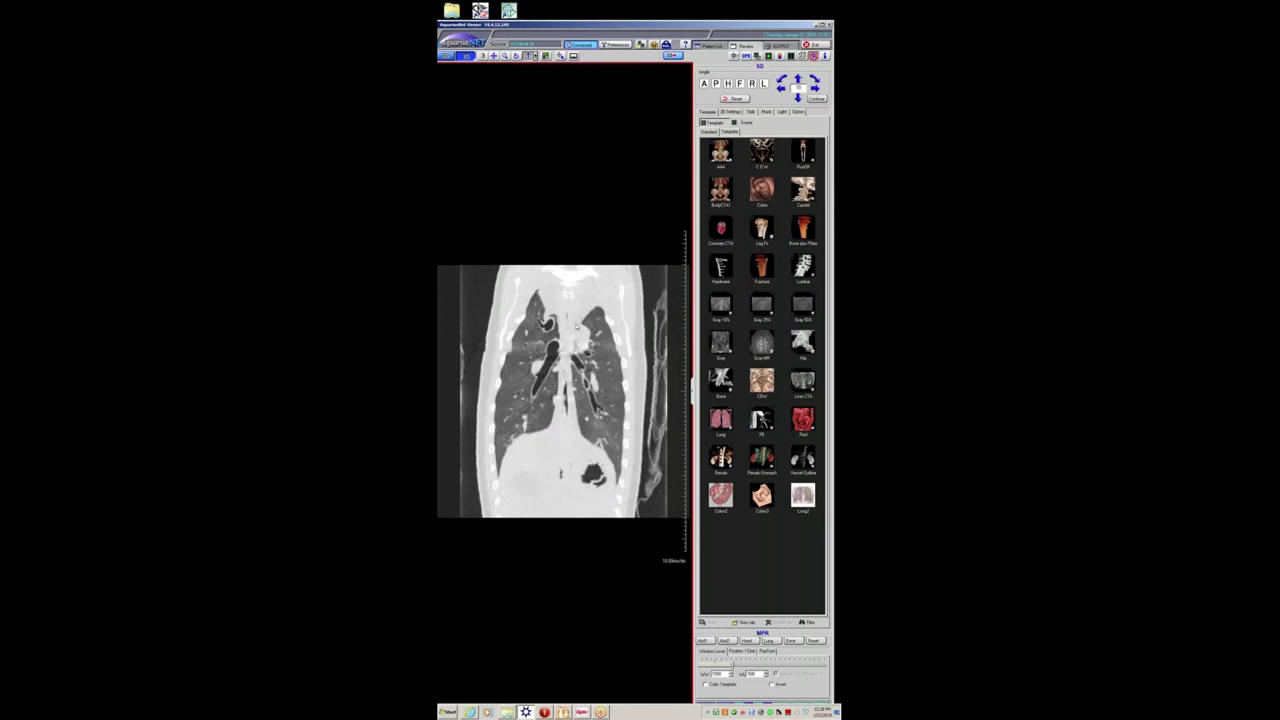
- Move the viewer window aside to uncover the desktop, view the first dolphin file there, and close it
left_click_drag(594, 25, 695, 41)
double_click(511, 468)
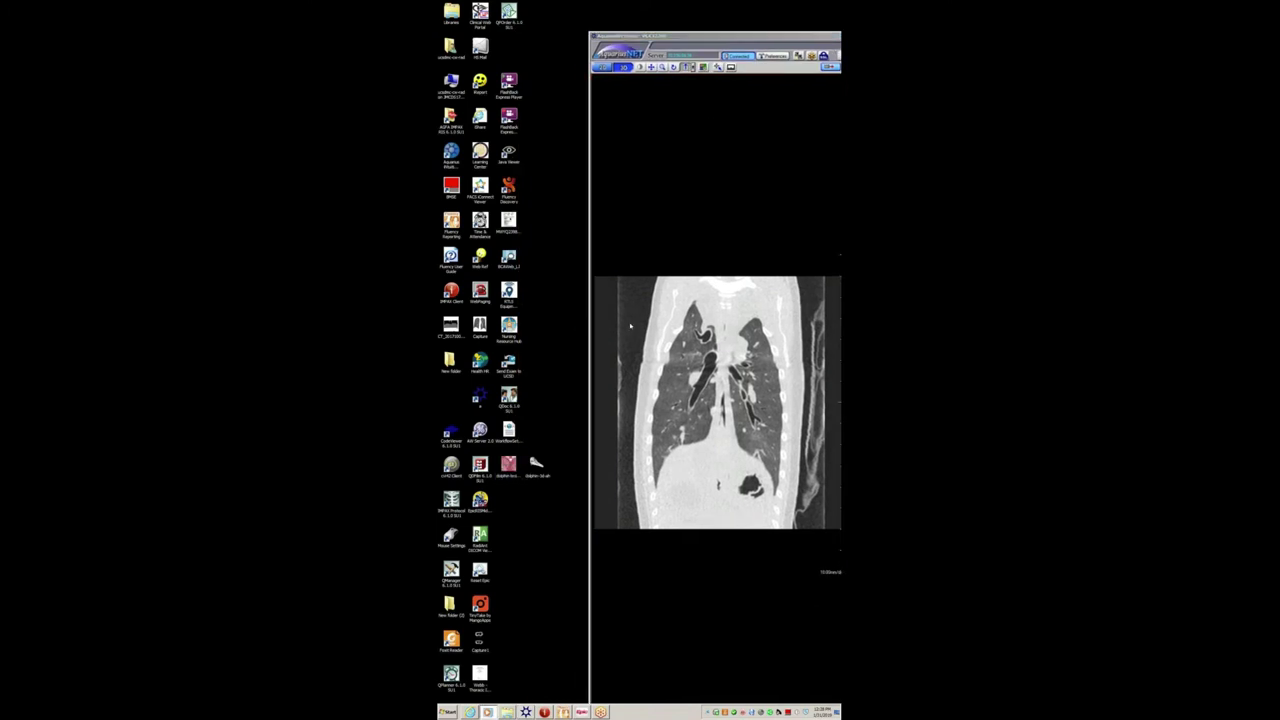
left_click_drag(940, 190, 327, 151)
left_click(605, 147)
- Play the dolphin 3D video from the desktop in Windows Media Player, and close the player
left_click(536, 468)
double_click(536, 465)
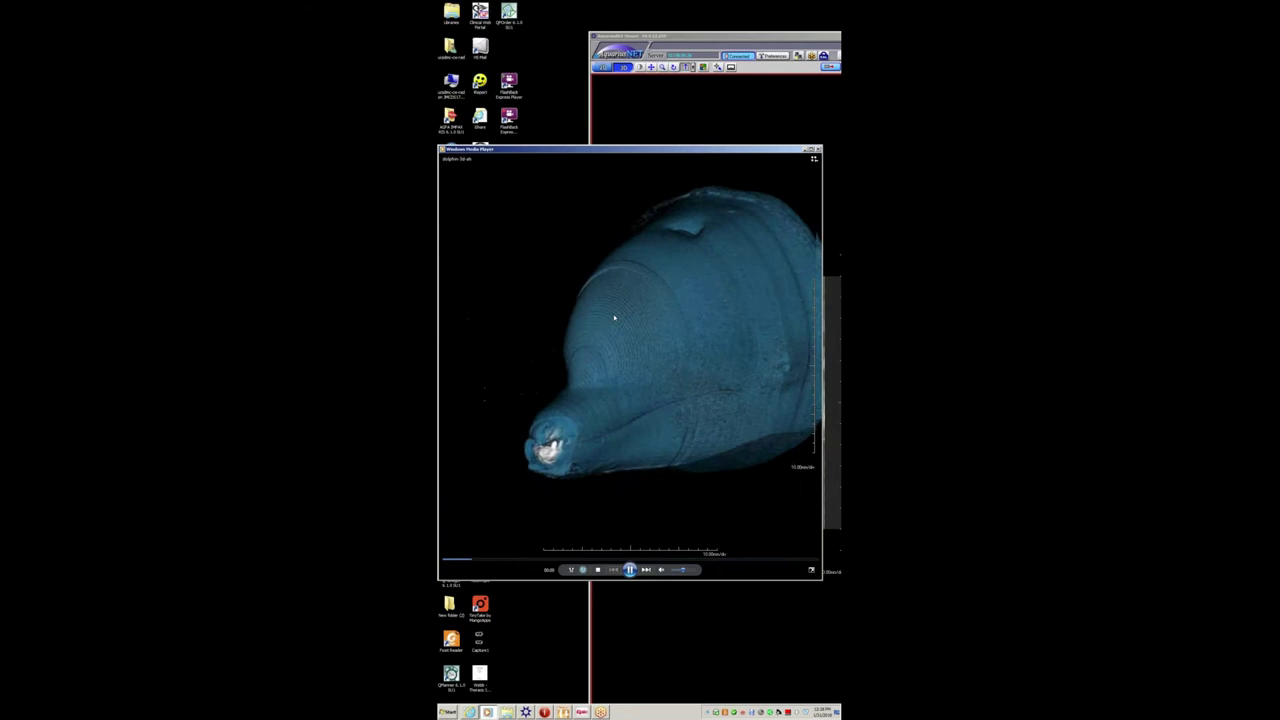
left_click_drag(742, 151, 695, 151)
left_click(771, 149)
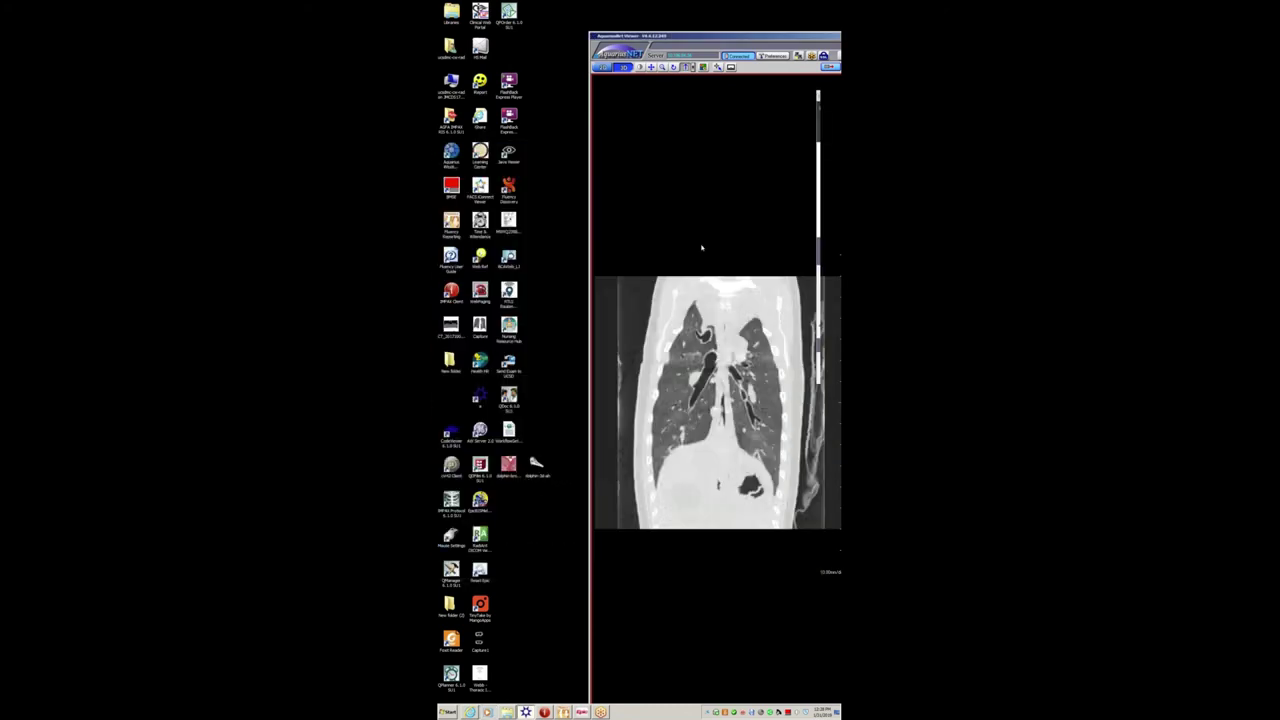
- Move the viewer window back over the desktop and examine the CT_0131_case4 lungs through the coronal slices again
left_click_drag(722, 36, 587, 17)
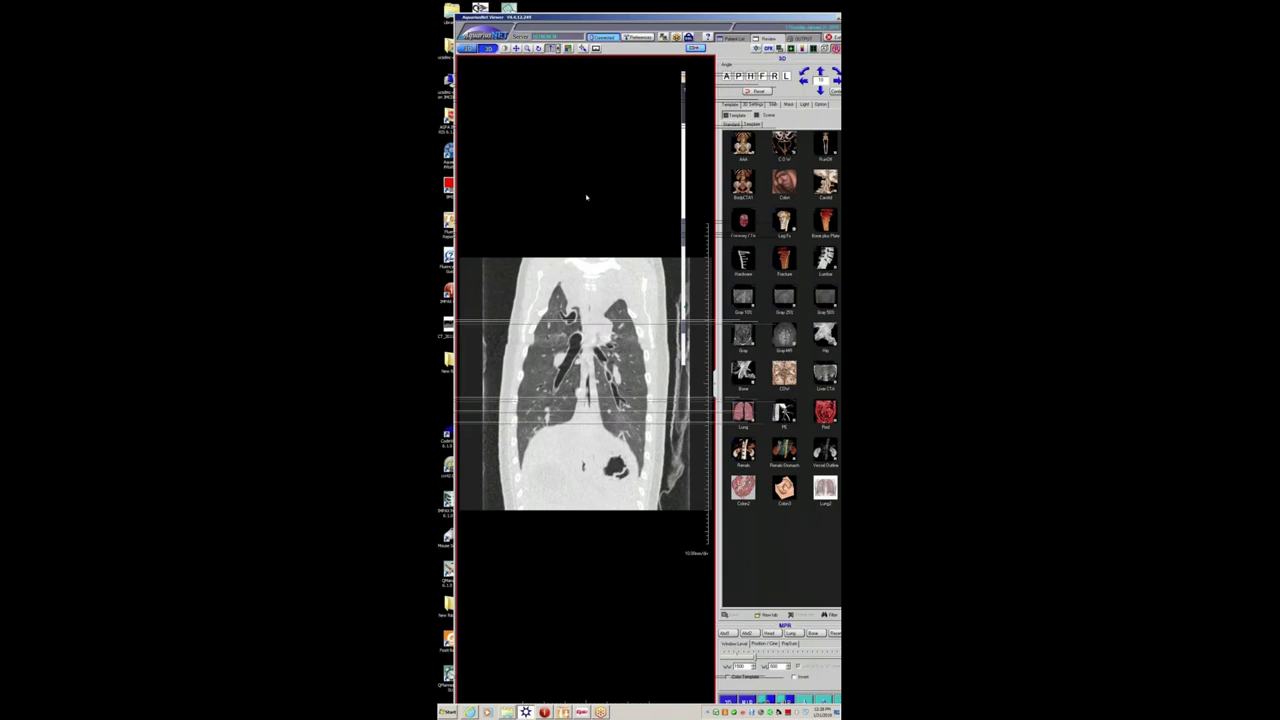
mouse_move(629, 335)
left_mouse_down()
mouse_move(629, 385)
mouse_move(628, 285)
mouse_move(627, 330)
left_mouse_up()
scroll(626, 328, "down", 10)
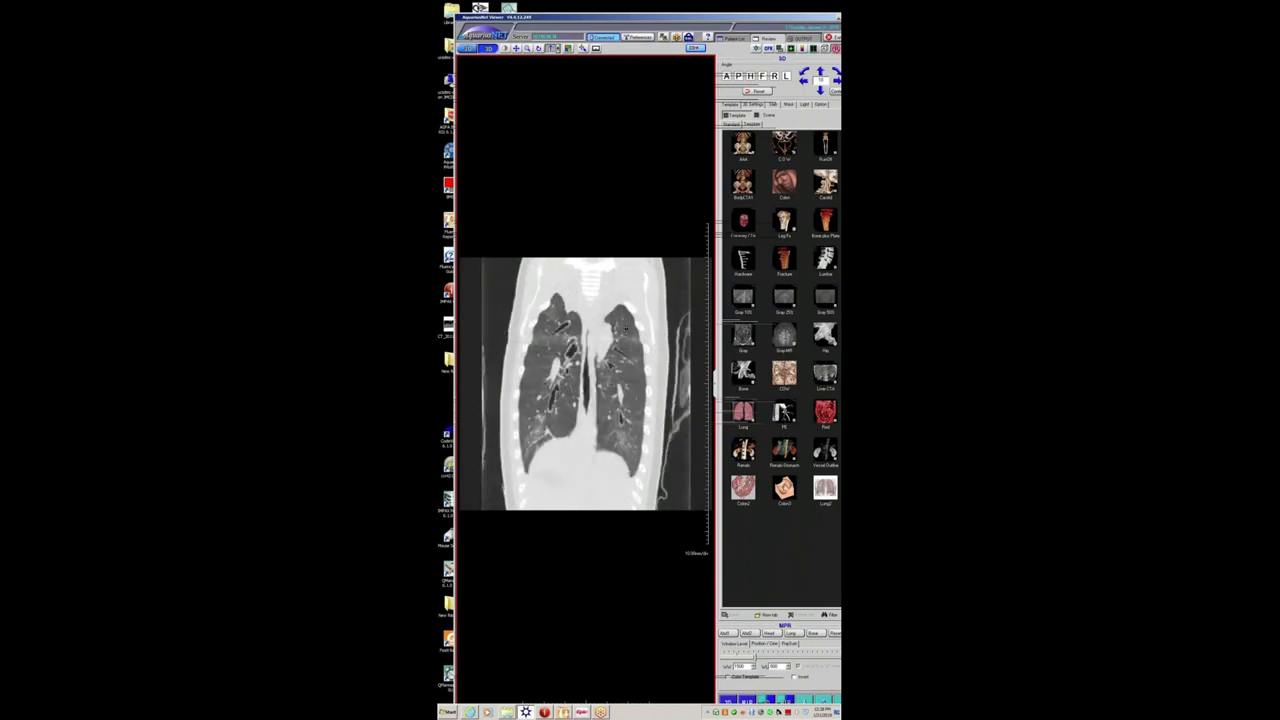
scroll(627, 323, "up", 10)
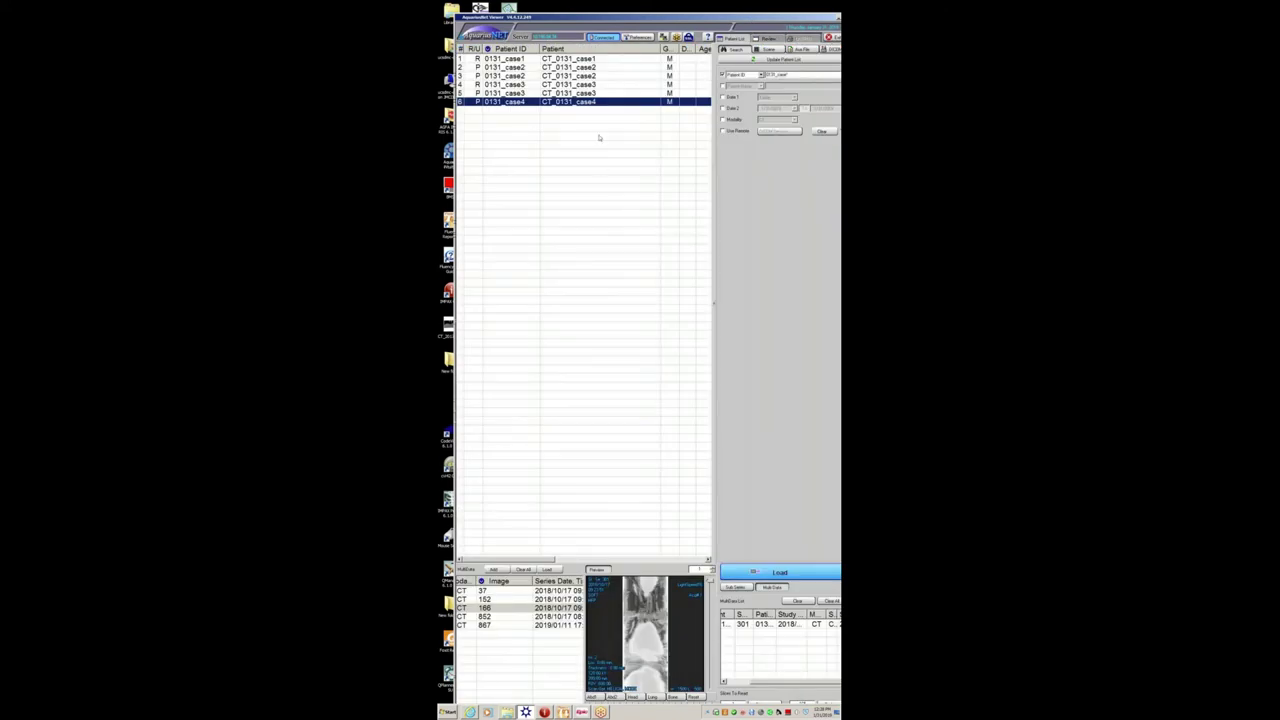
- Preview the slices of the second CT_0131_case3 study and load its 158-image series
left_click(580, 93)
left_click_drag(710, 582, 710, 628)
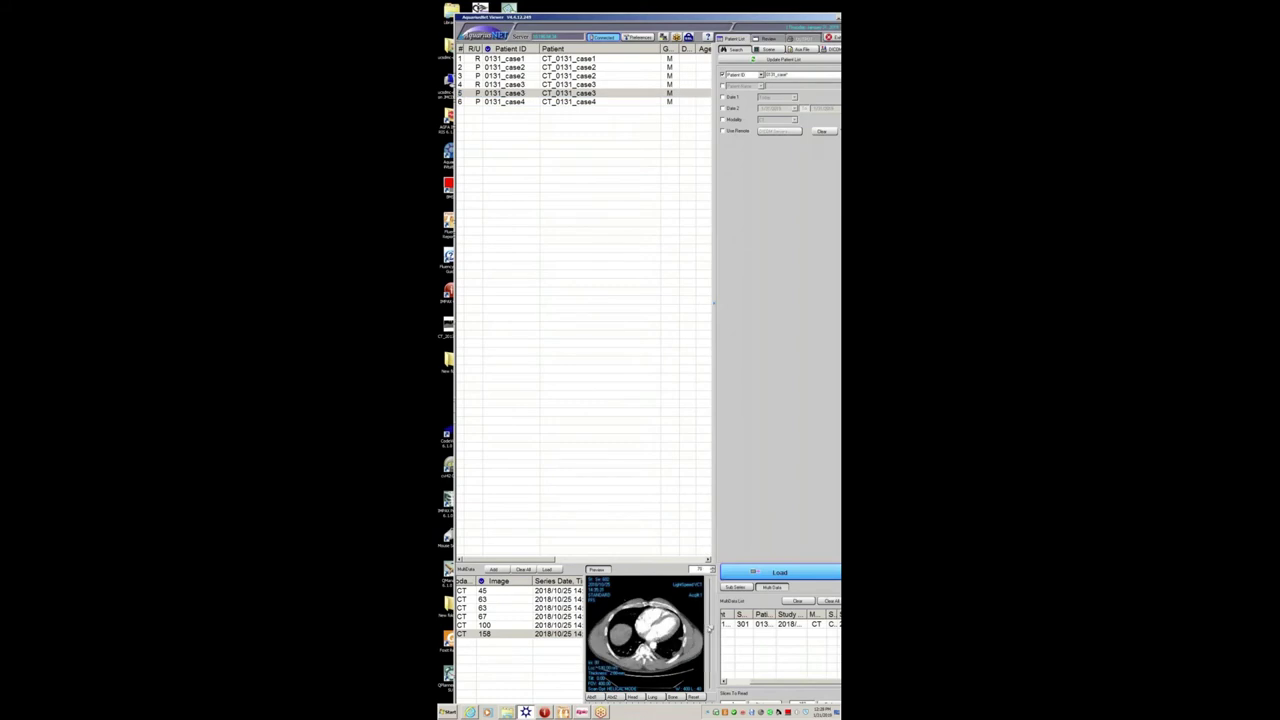
double_click(568, 634)
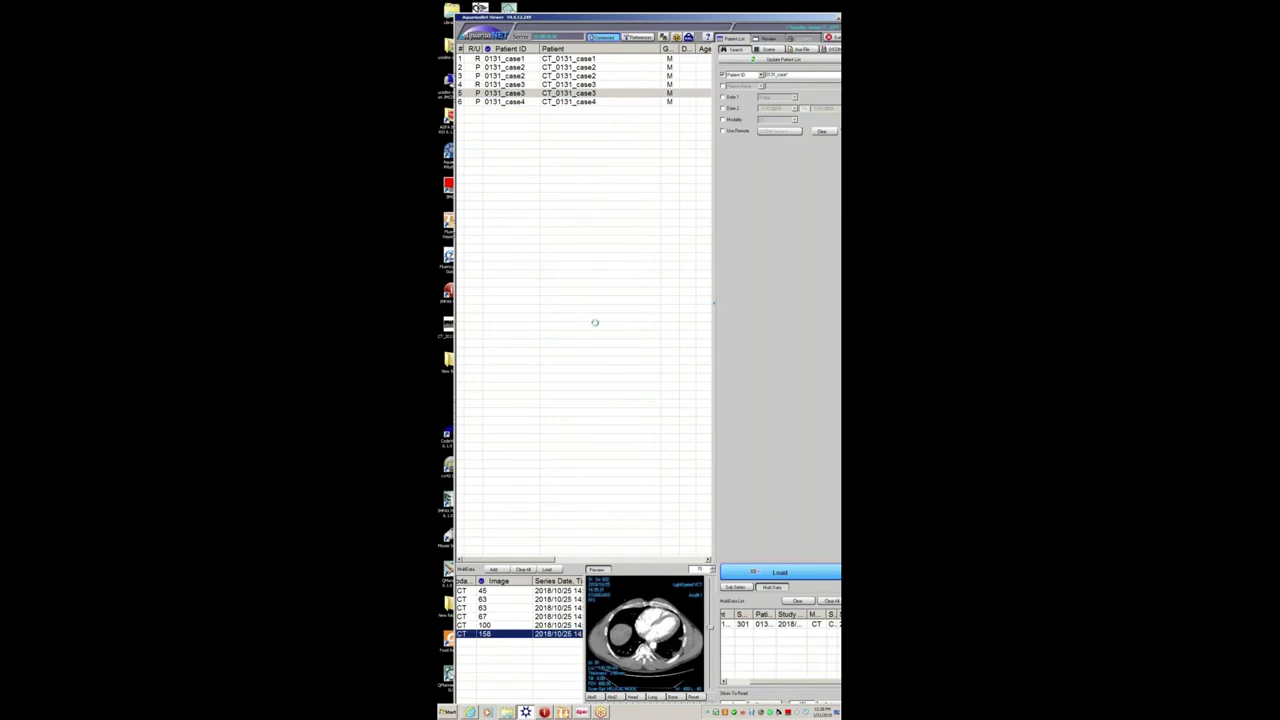
- Enlarge the axial view and examine the heart and left pulmonary artery back and forth through the slices
double_click(586, 287)
scroll(586, 287, "down", 5)
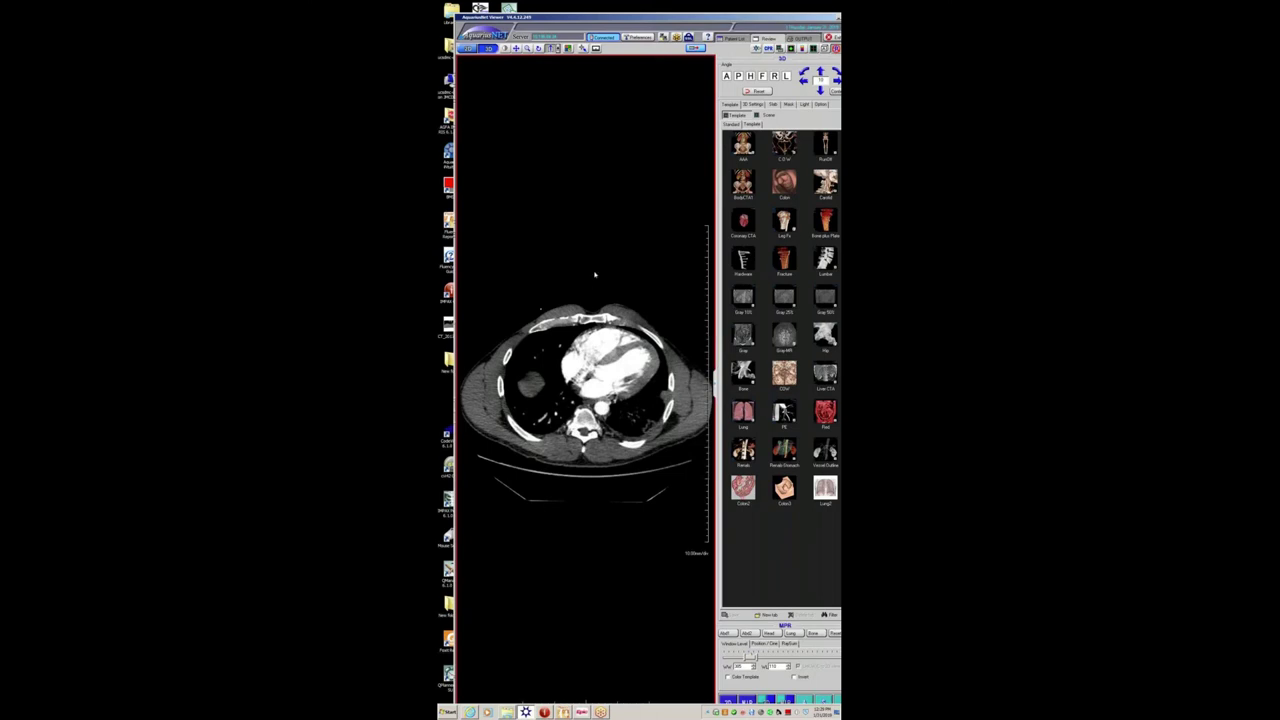
scroll(583, 260, "up", 10)
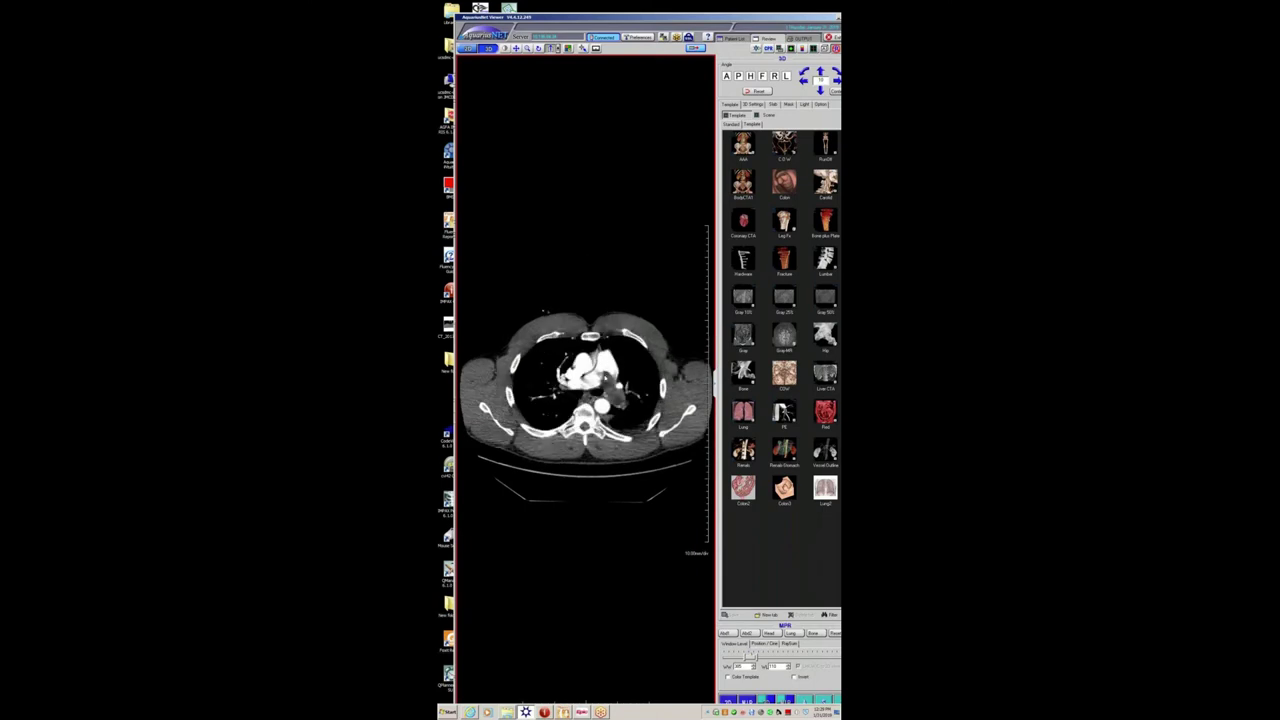
scroll(617, 360, "up", 4)
scroll(617, 358, "up", 6)
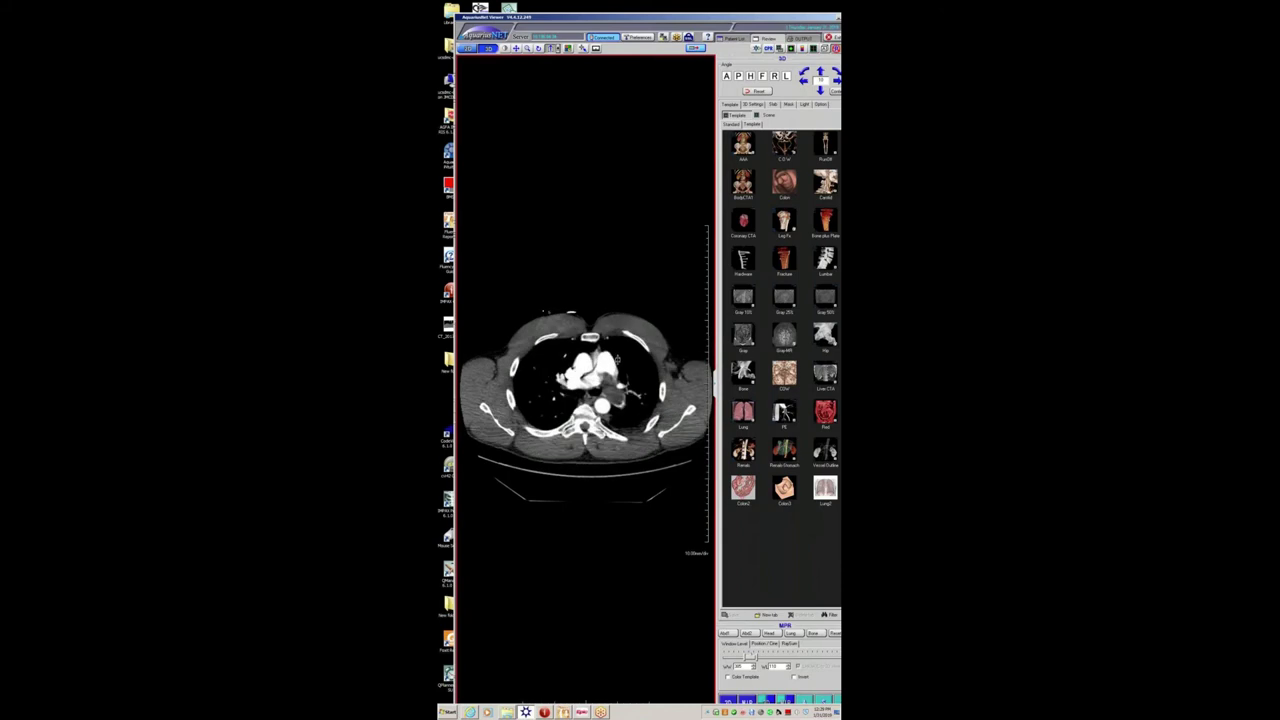
scroll(614, 360, "down", 10)
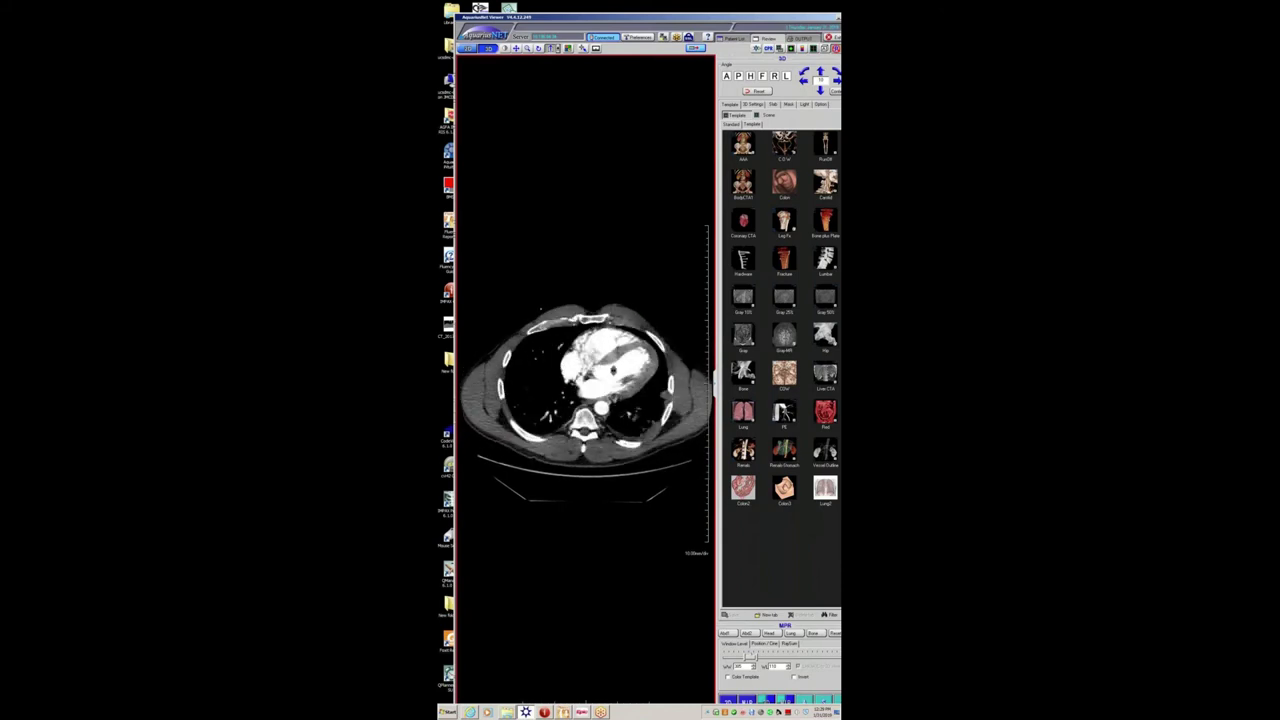
scroll(615, 358, "up", 12)
scroll(615, 357, "down", 3)
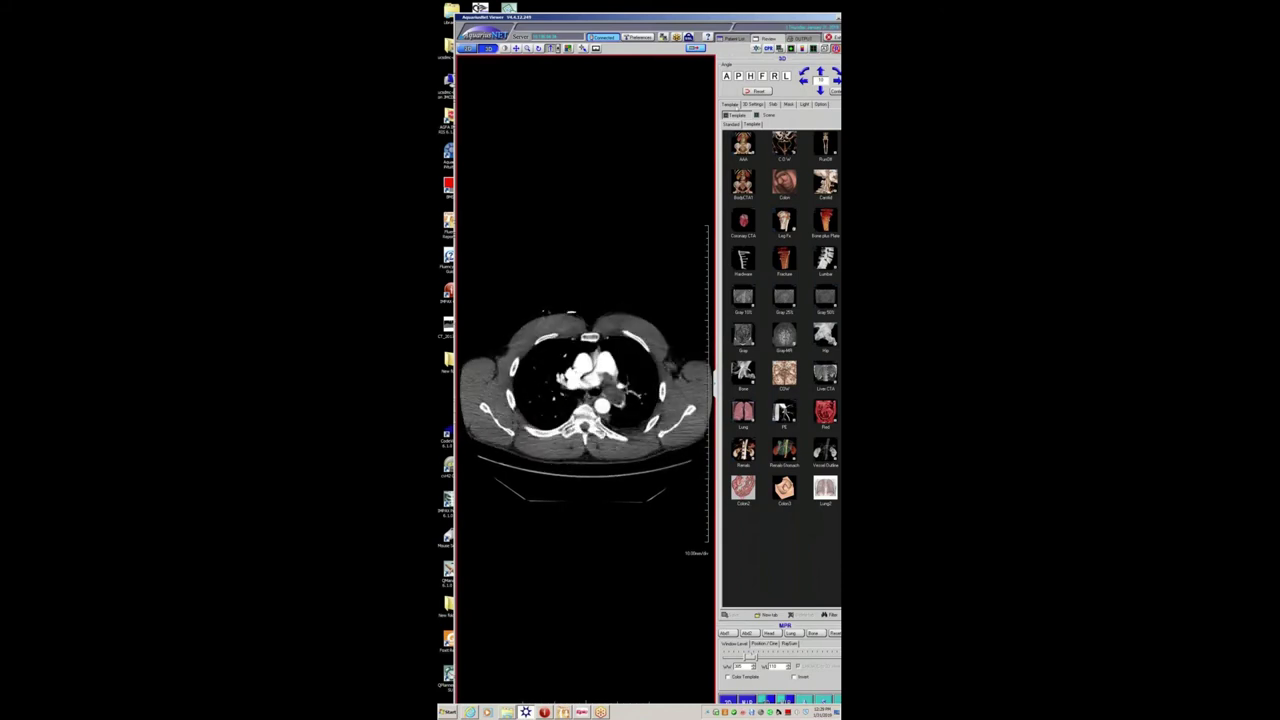
- Return to the patient list and load the 150-image series of the first CT_0131_case3 study
left_click(736, 40)
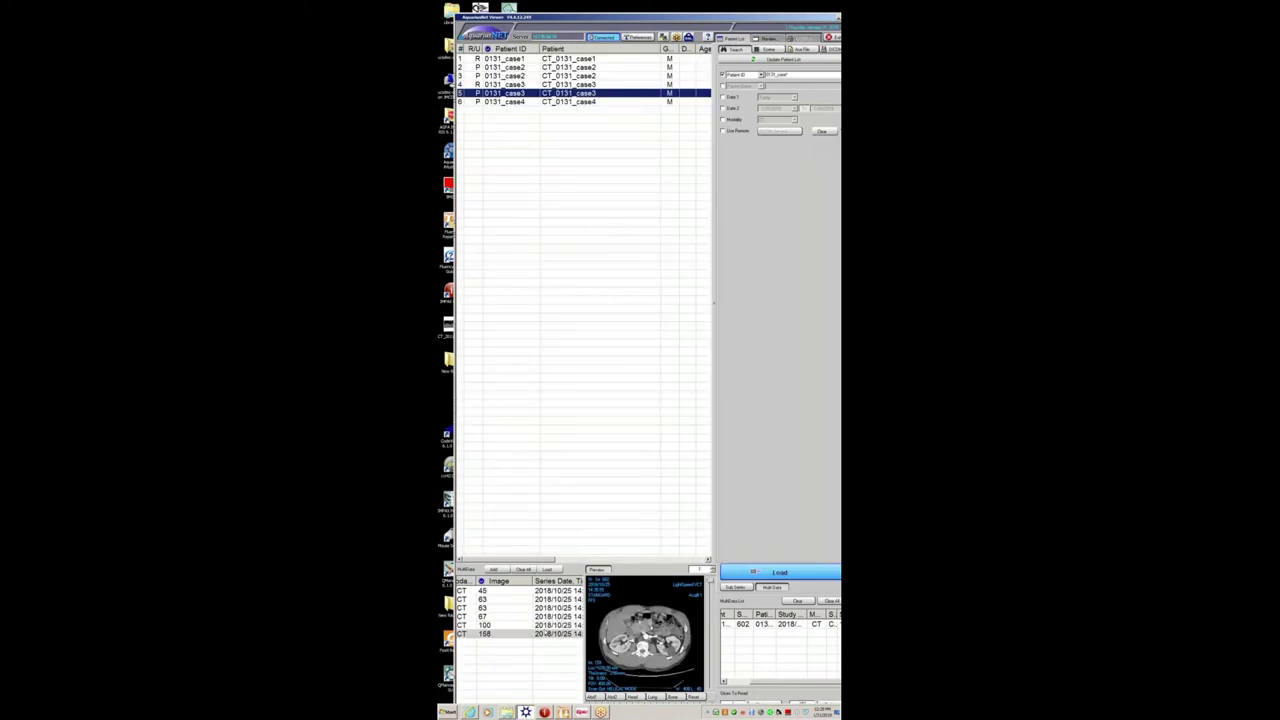
left_click(545, 624)
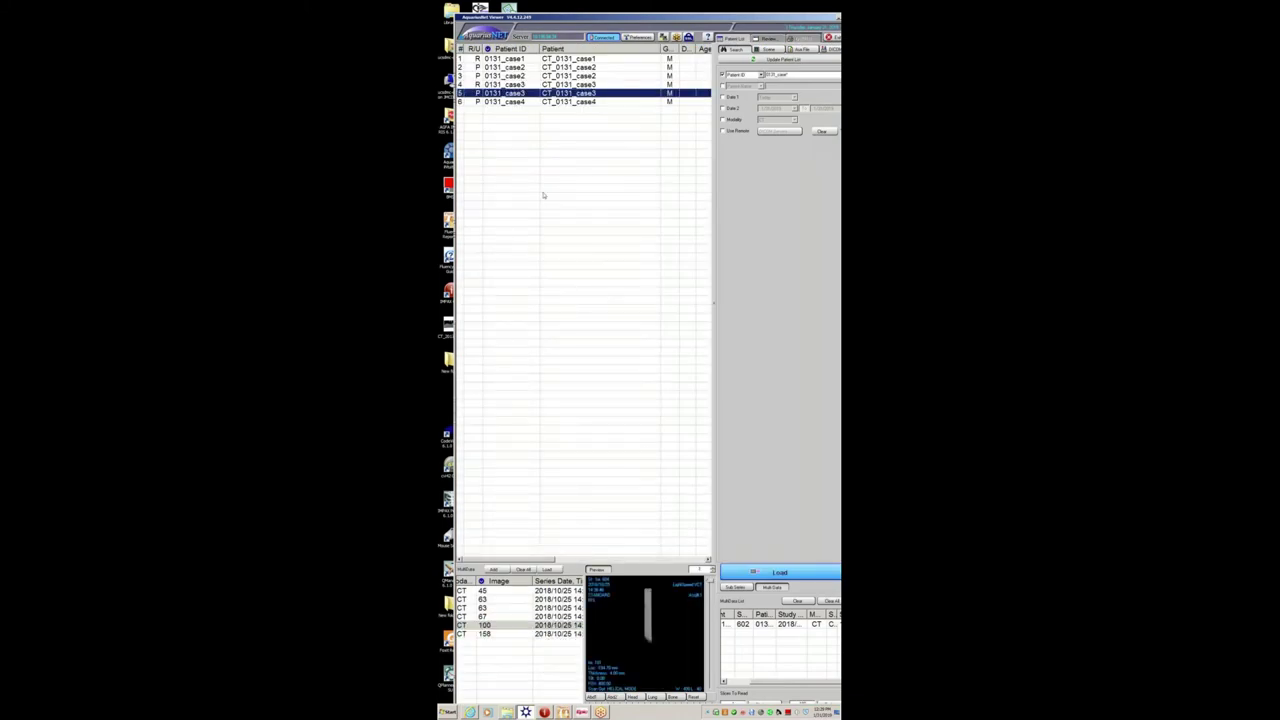
left_click(569, 85)
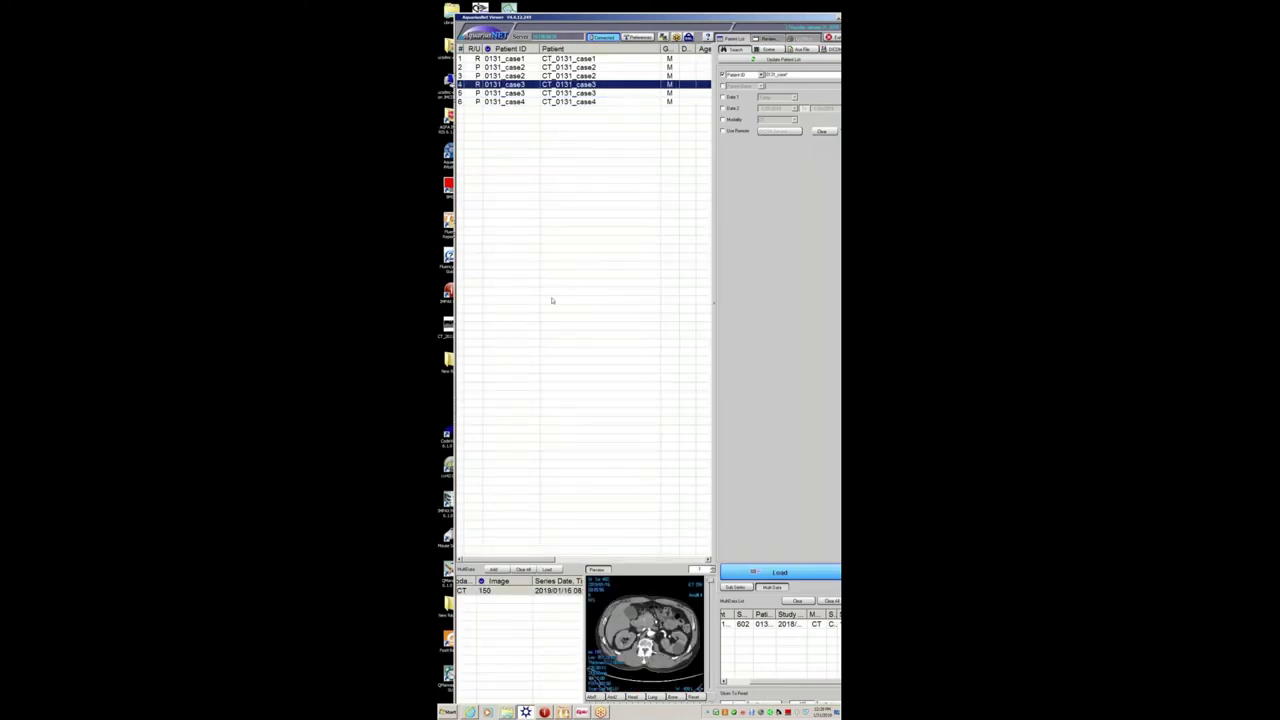
left_click(520, 592)
left_click(536, 567)
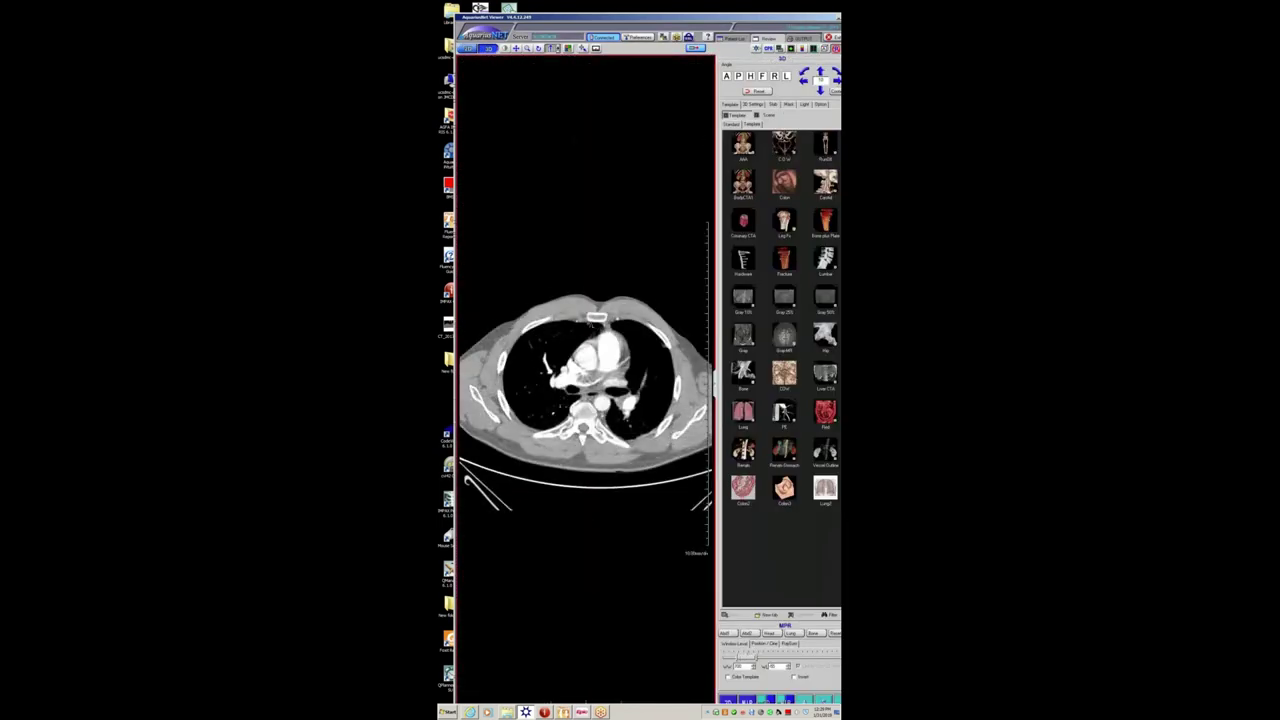
- Adjust the display contrast of the first CT_0131_case3 study and examine the pulmonary arteries and heart back and forth through the axial slices
left_click_drag(590, 317, 593, 287)
scroll(593, 287, "down", 8)
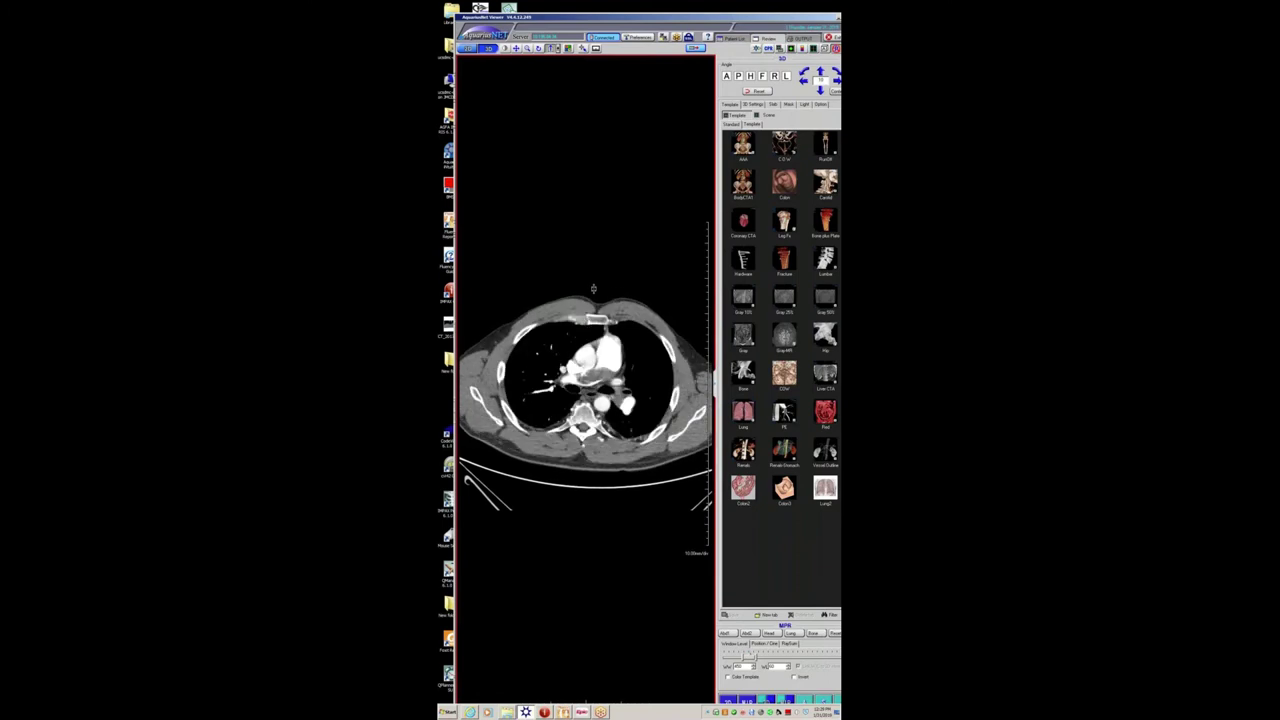
scroll(594, 289, "down", 8)
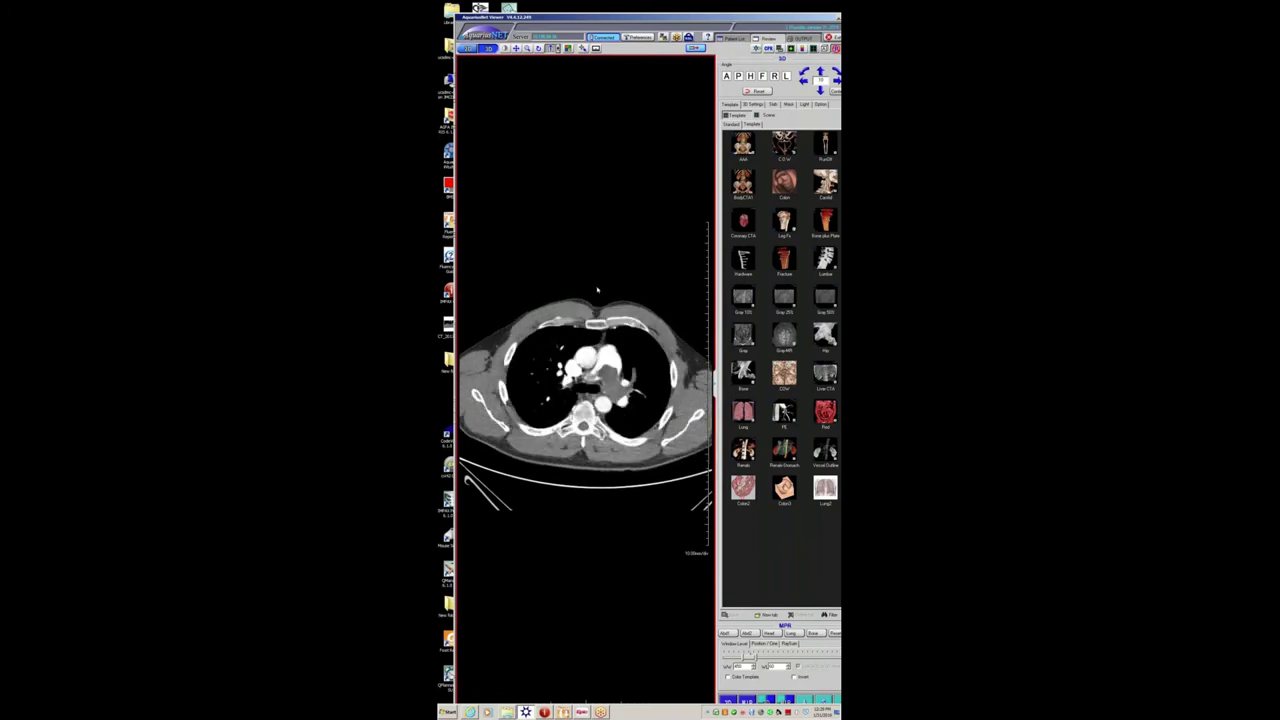
scroll(605, 286, "down", 8)
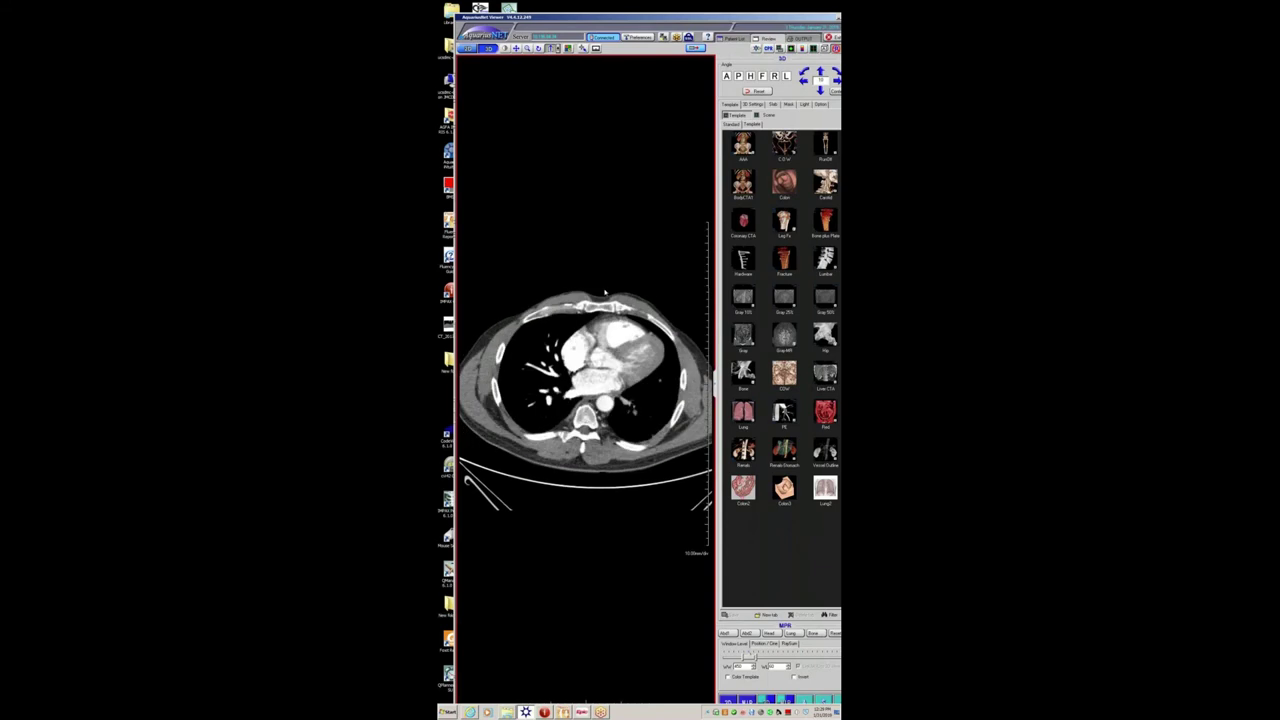
scroll(598, 283, "up", 8)
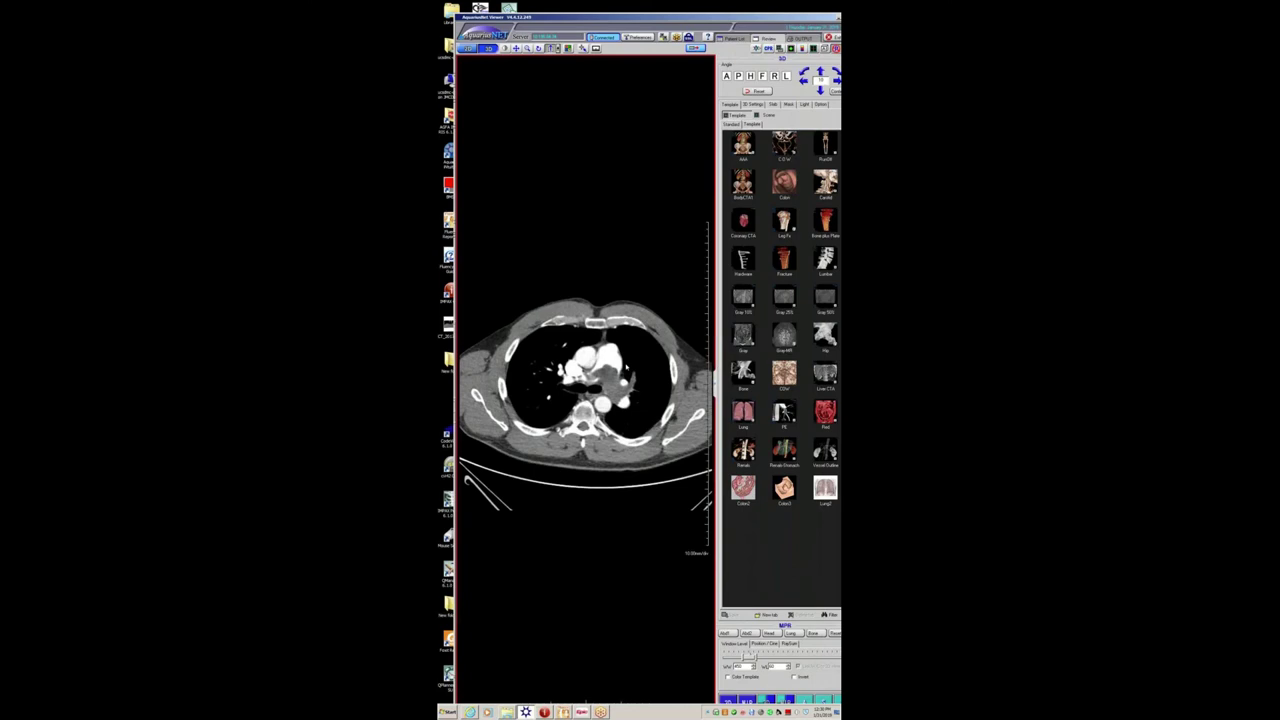
- Browse the SHRK case folders to PAsarcoma12 and open its study in iNtuition Viewer
left_click_drag(985, 278, 640, 310)
left_click(533, 314)
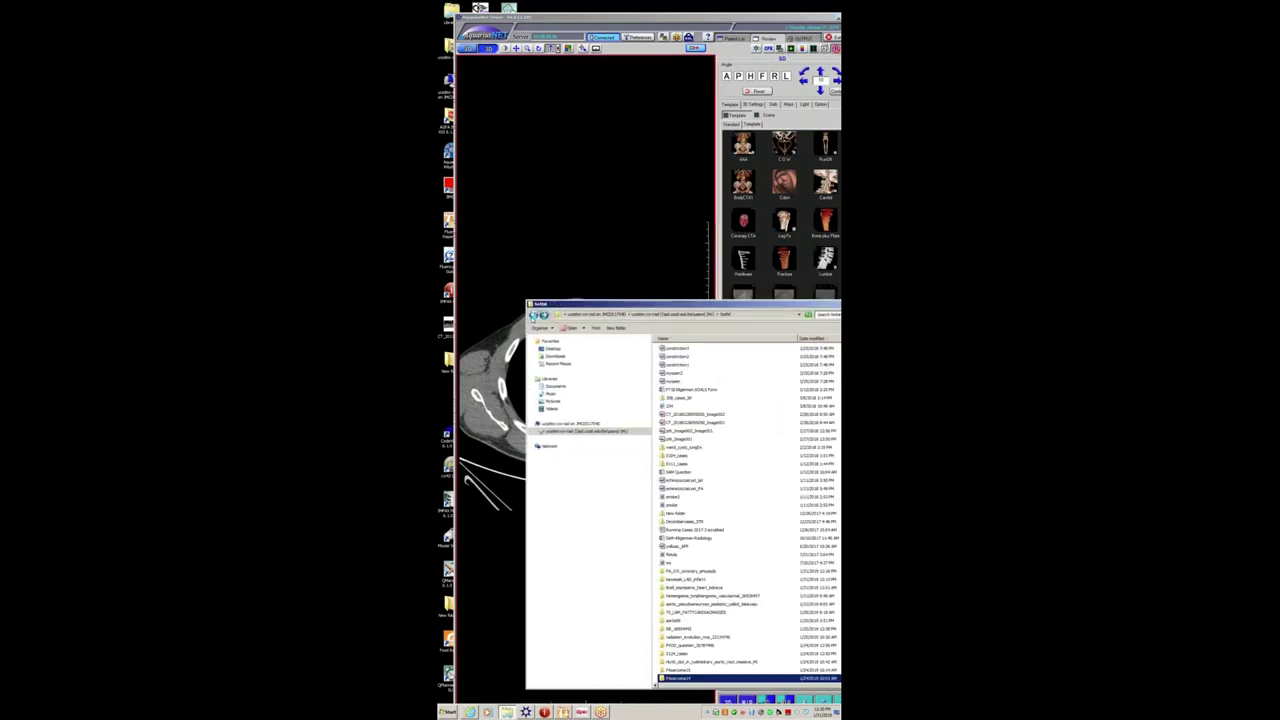
scroll(738, 510, "down", 12)
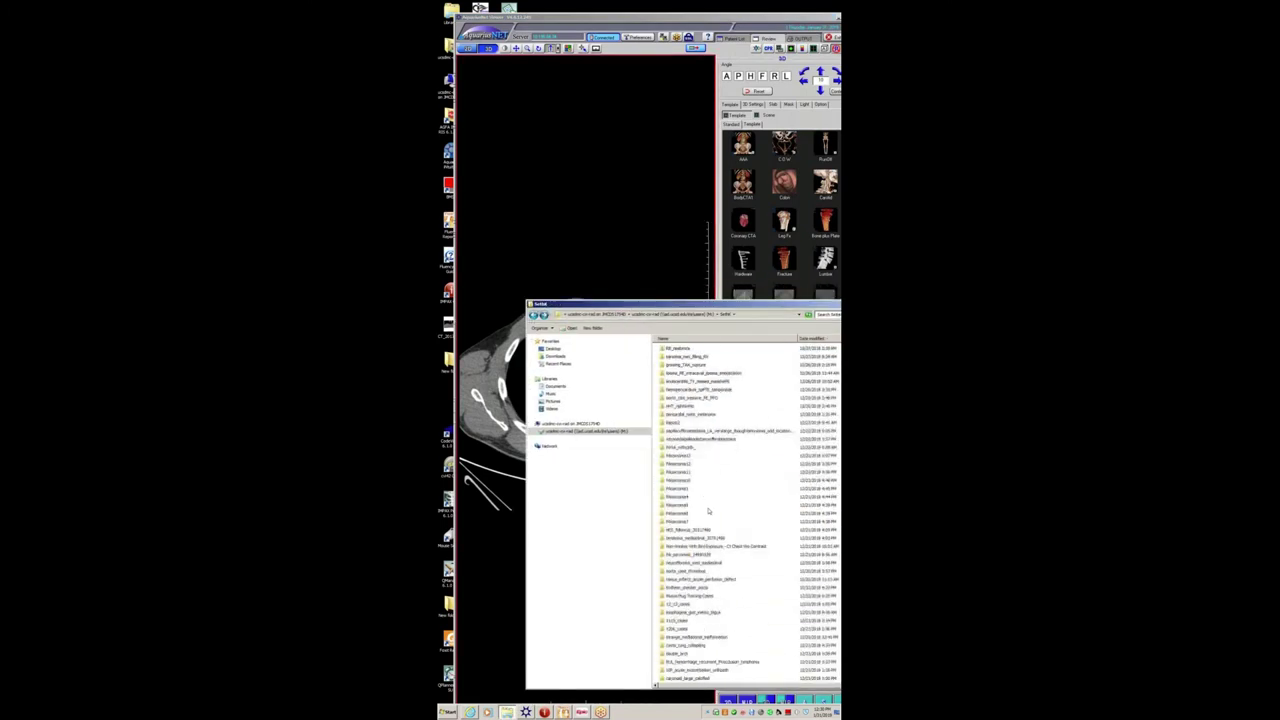
double_click(680, 463)
left_click(677, 349)
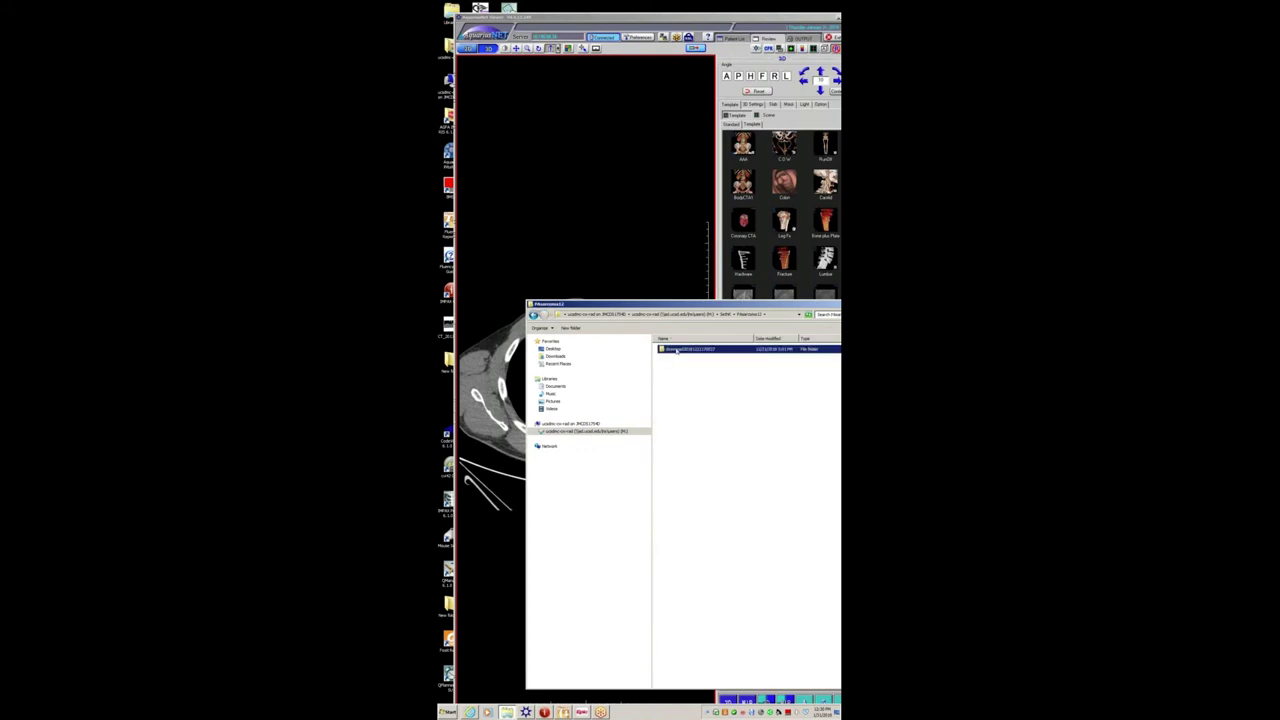
left_click_drag(669, 305, 1000, 316)
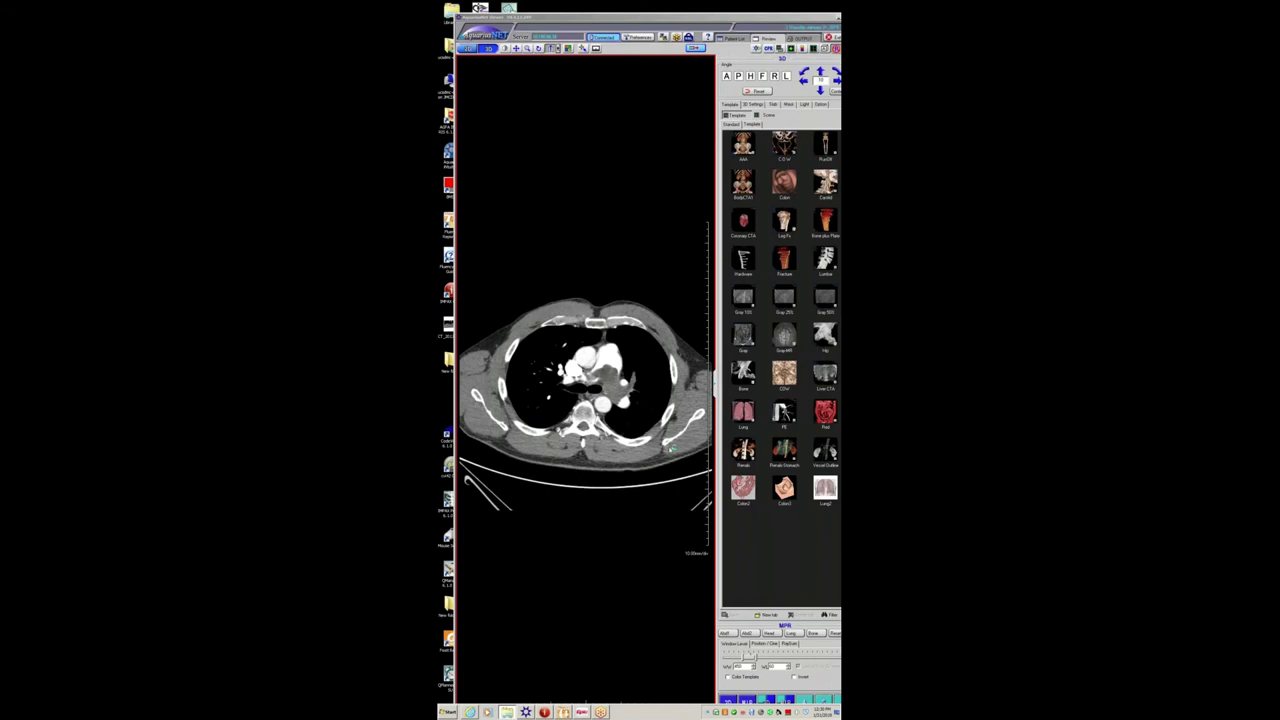
left_click(618, 401)
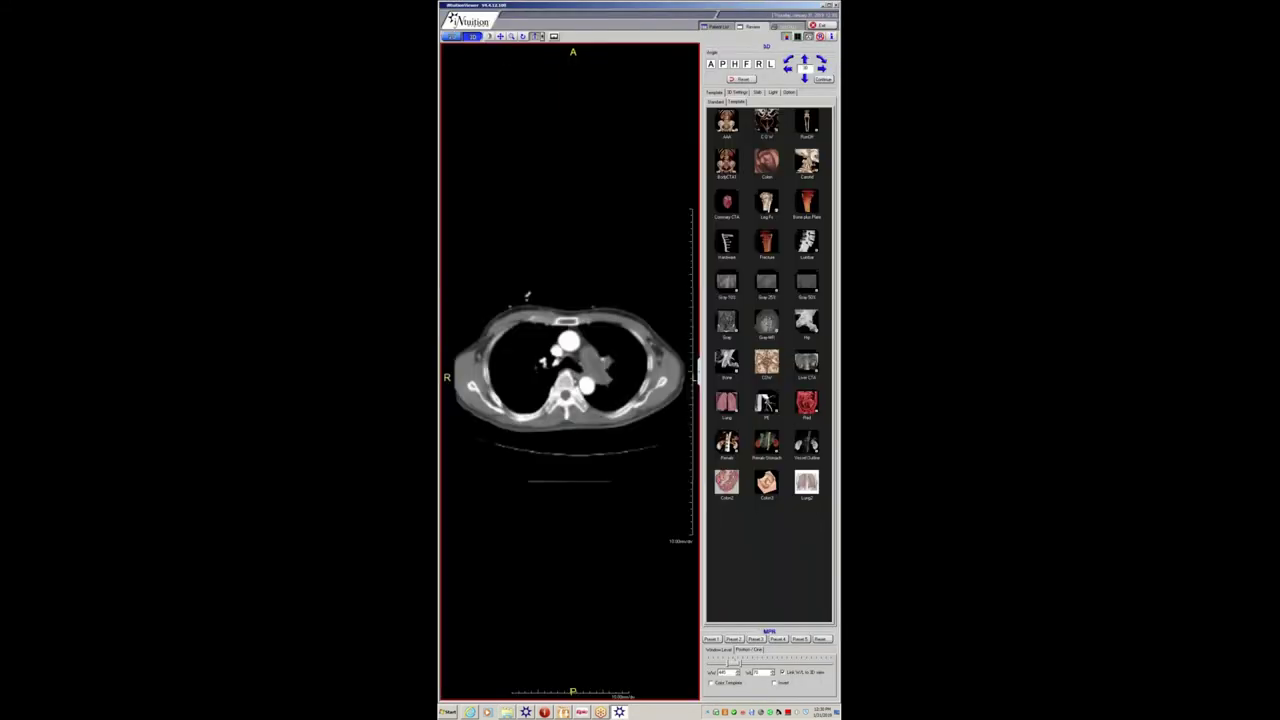
- Enlarge the axial view of the PAsarcoma12 study and examine the main and left pulmonary arteries through the slices
left_click_drag(524, 285, 584, 270)
scroll(557, 246, "down", 4)
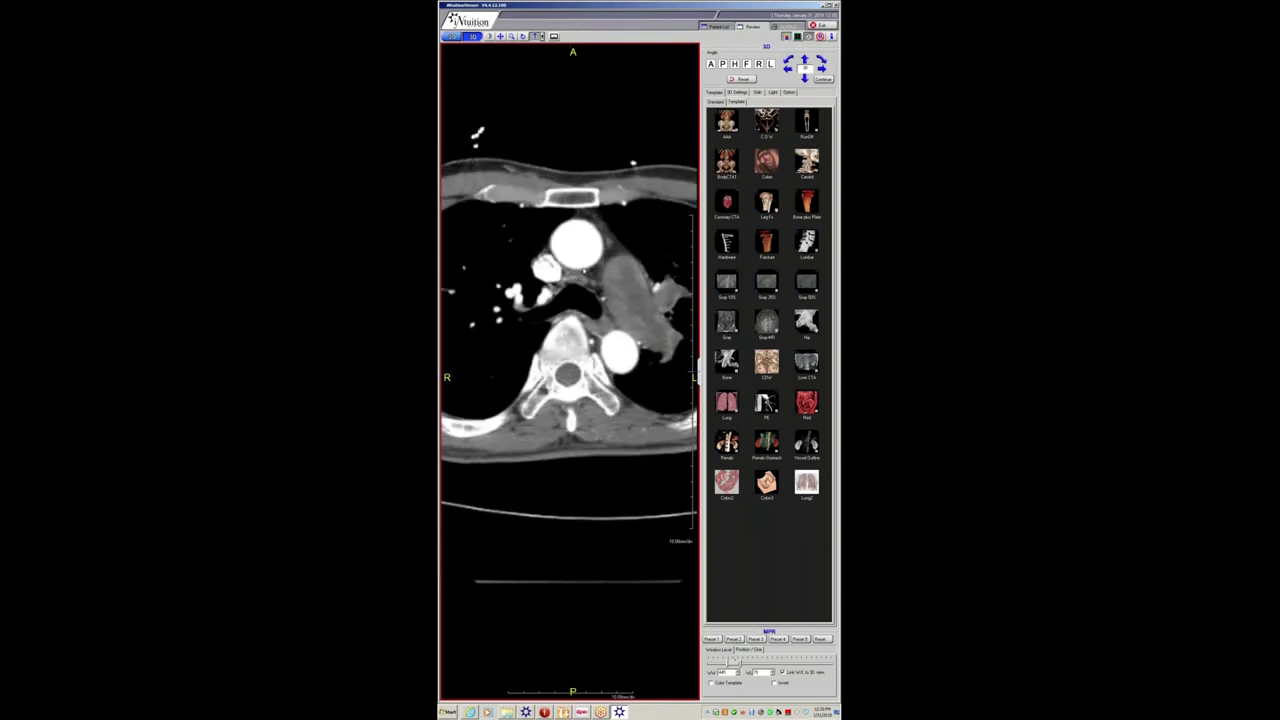
scroll(583, 268, "down", 1)
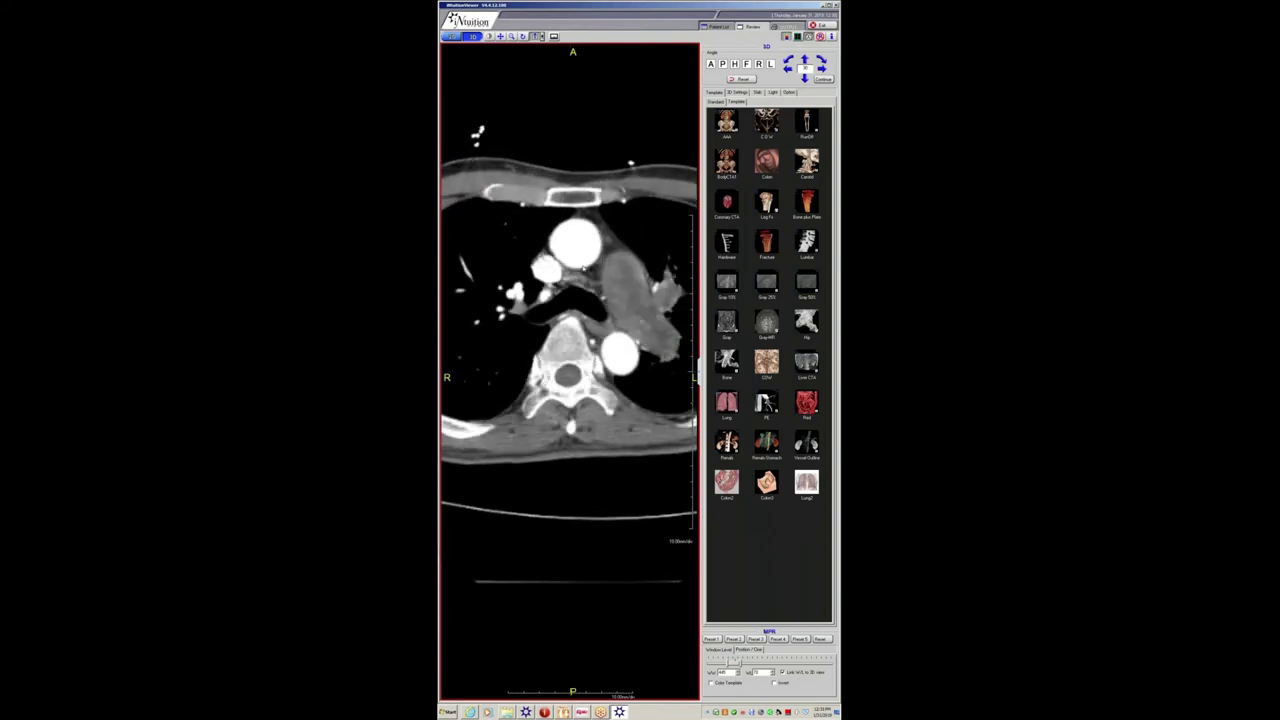
scroll(583, 267, "down", 10)
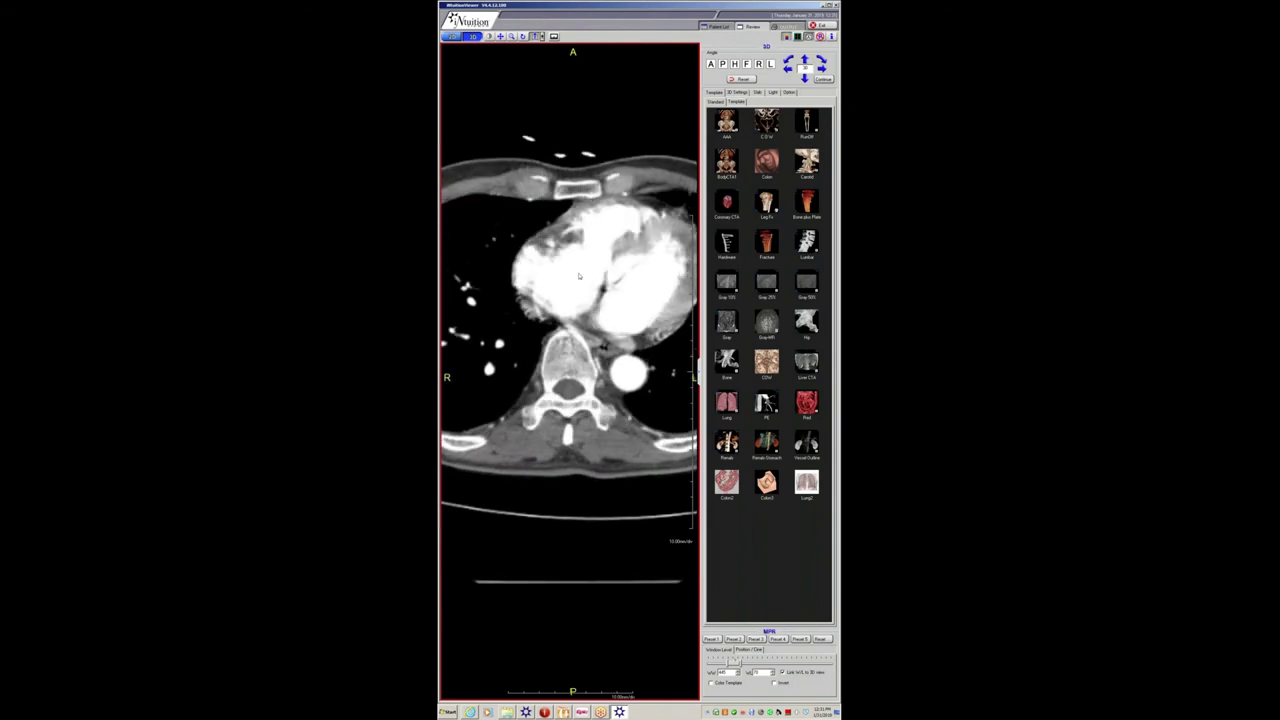
scroll(578, 278, "up", 10)
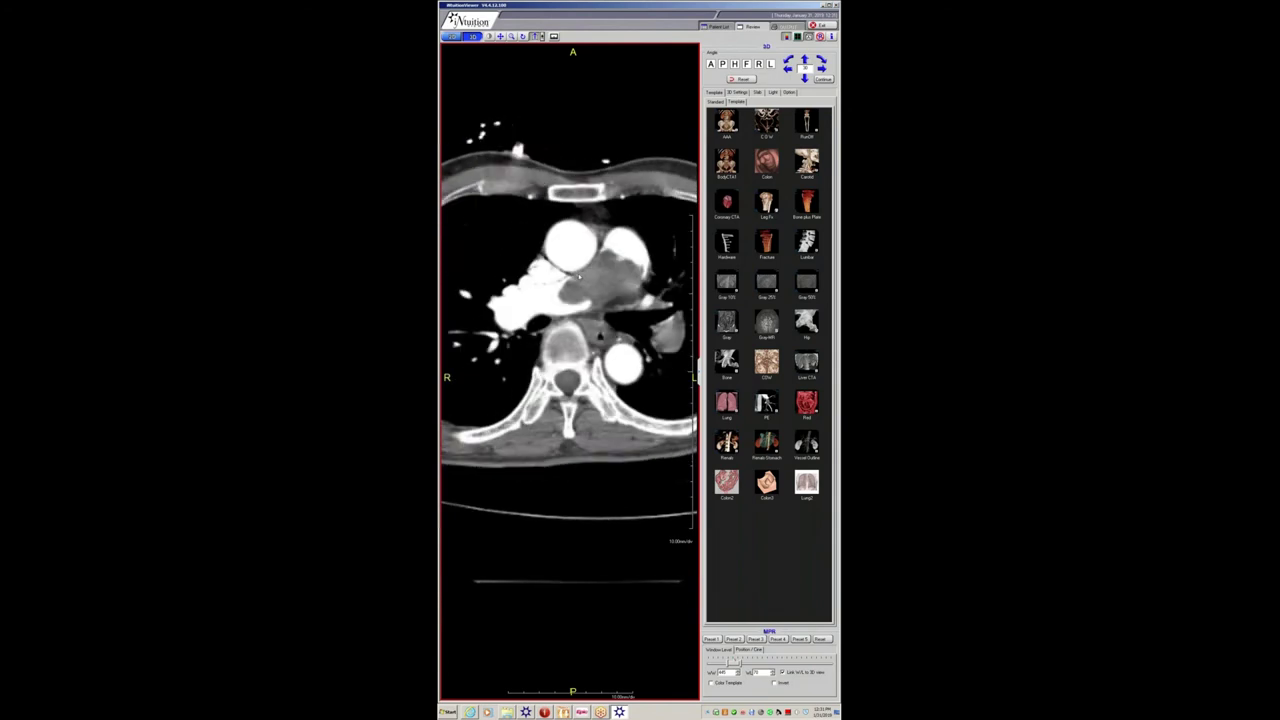
scroll(579, 276, "down", 1)
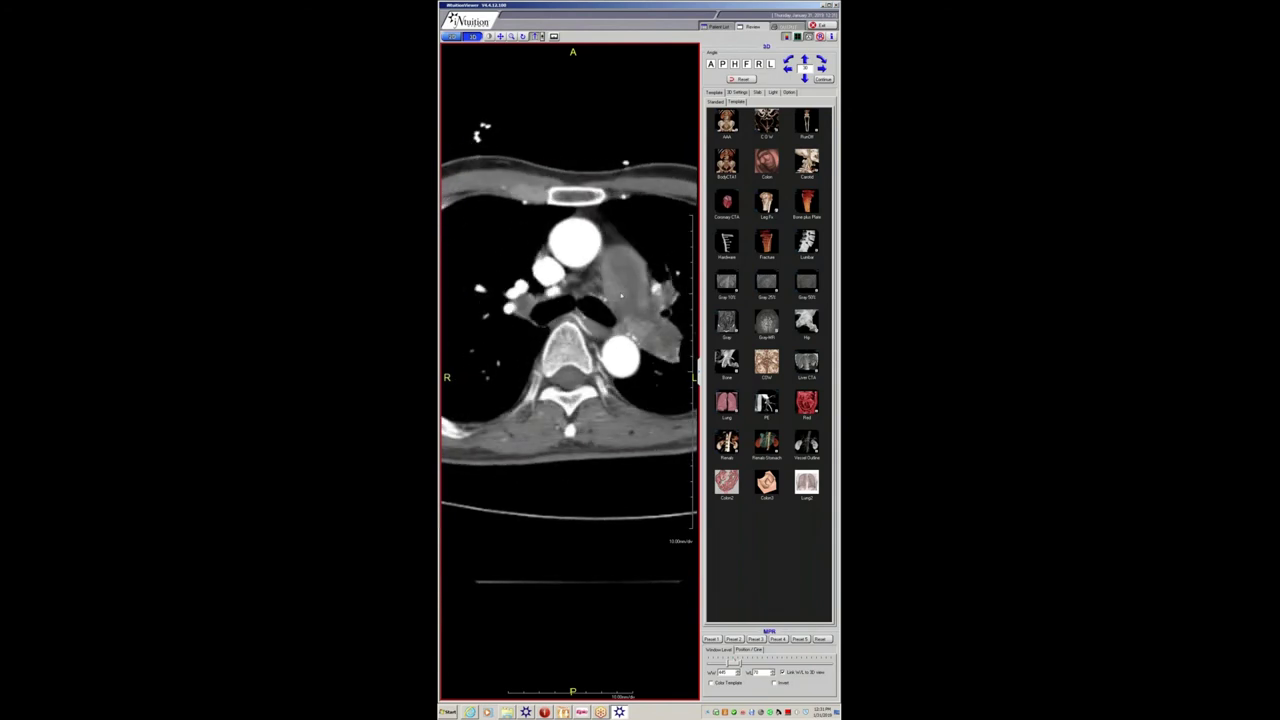
scroll(615, 276, "down", 5)
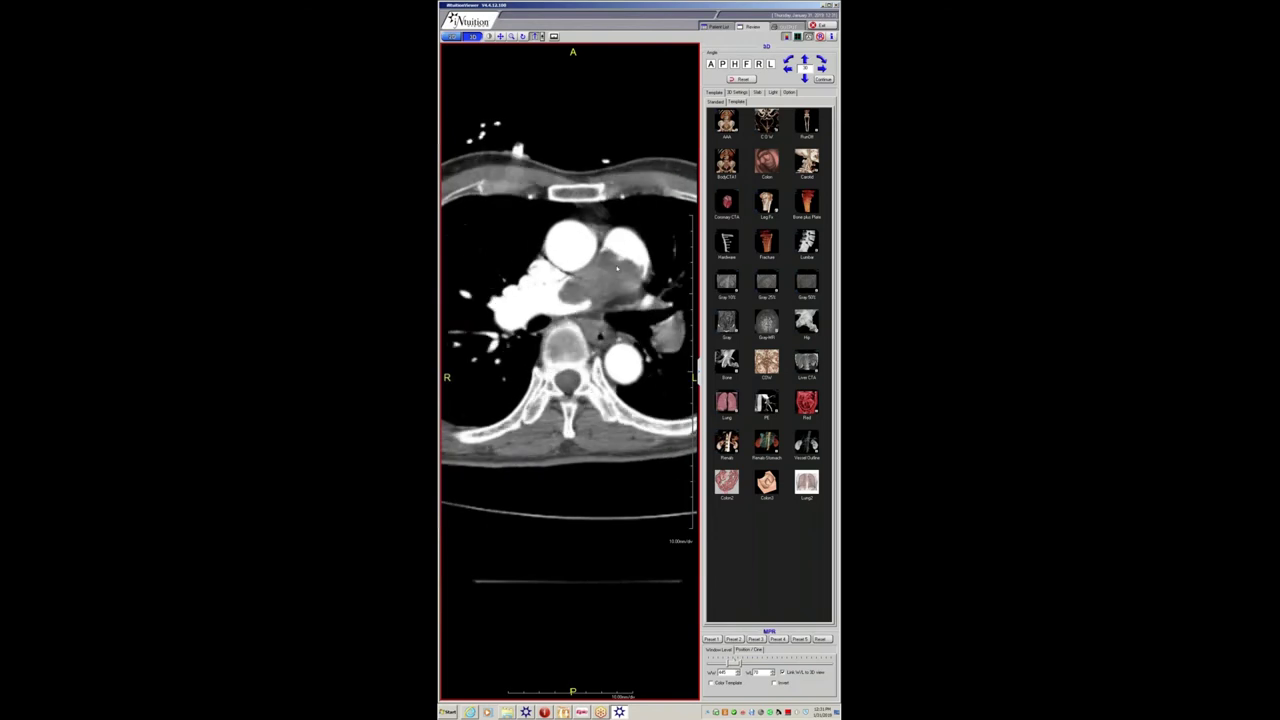
scroll(602, 275, "up", 6)
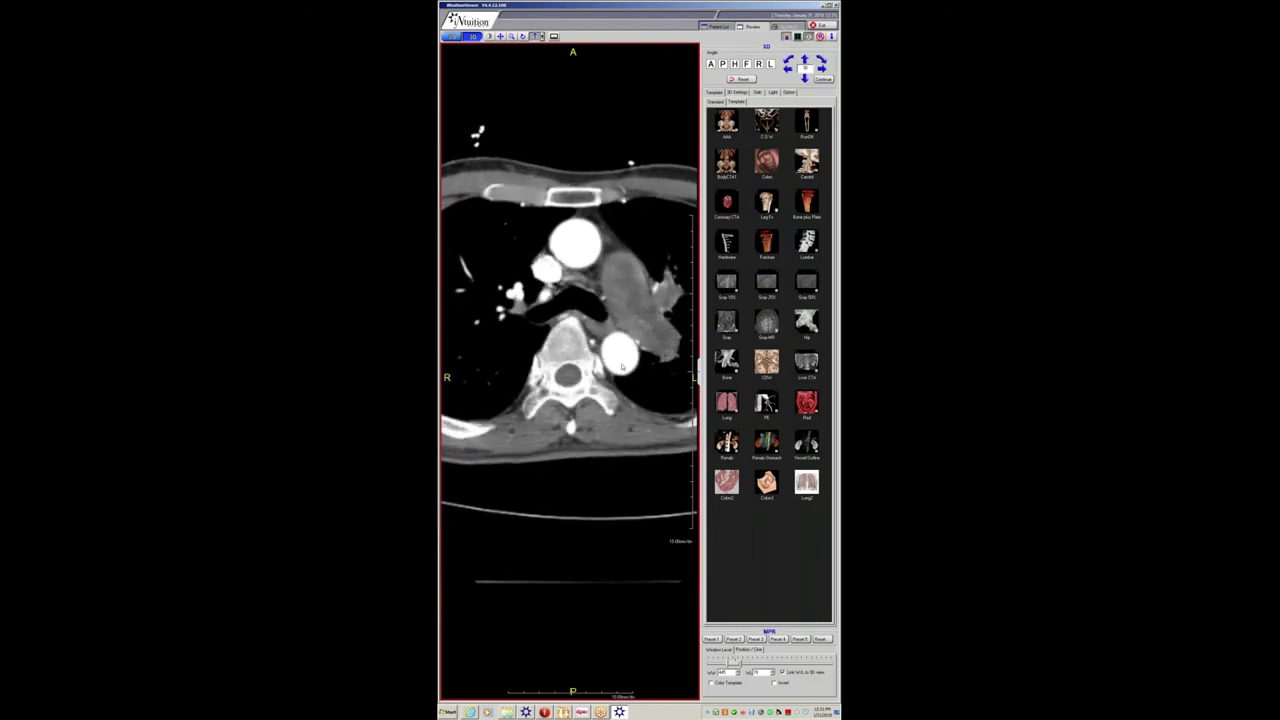
- Darken the display contrast, reduce the magnification to show the whole heart, and examine the slices from the pulmonary trunk to the ventricles
scroll(604, 340, "down", 10)
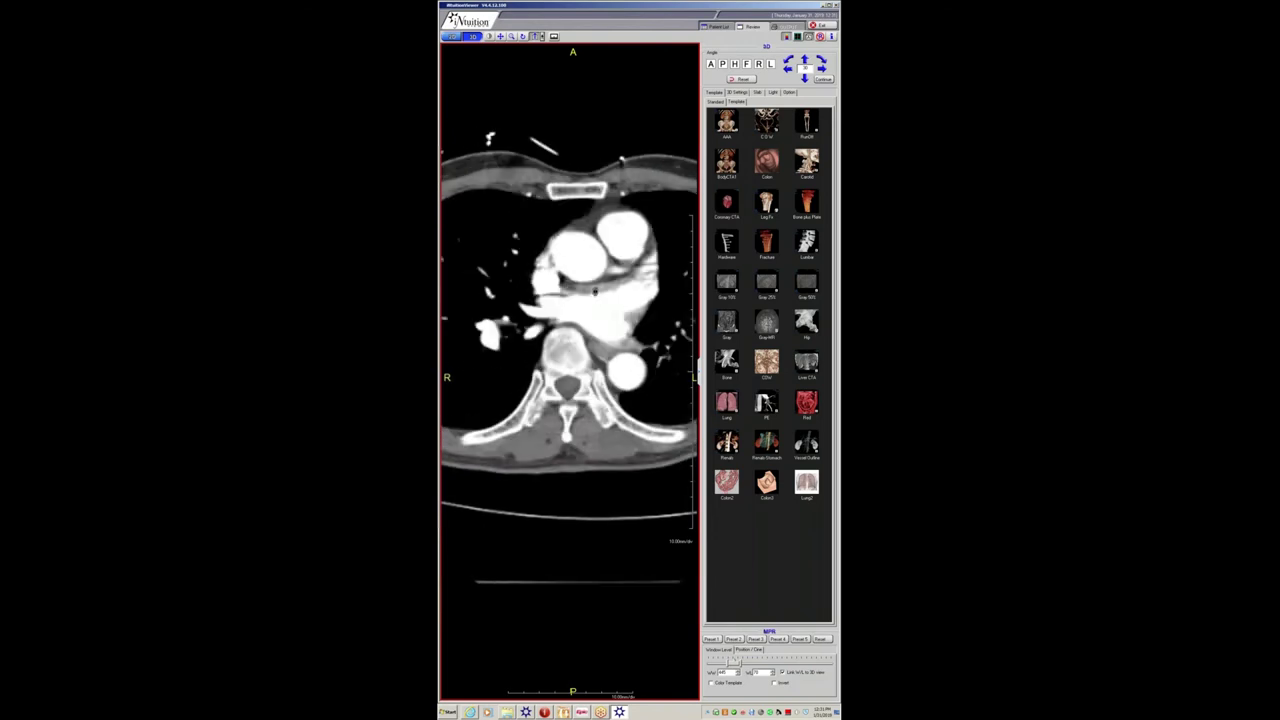
scroll(589, 296, "down", 5)
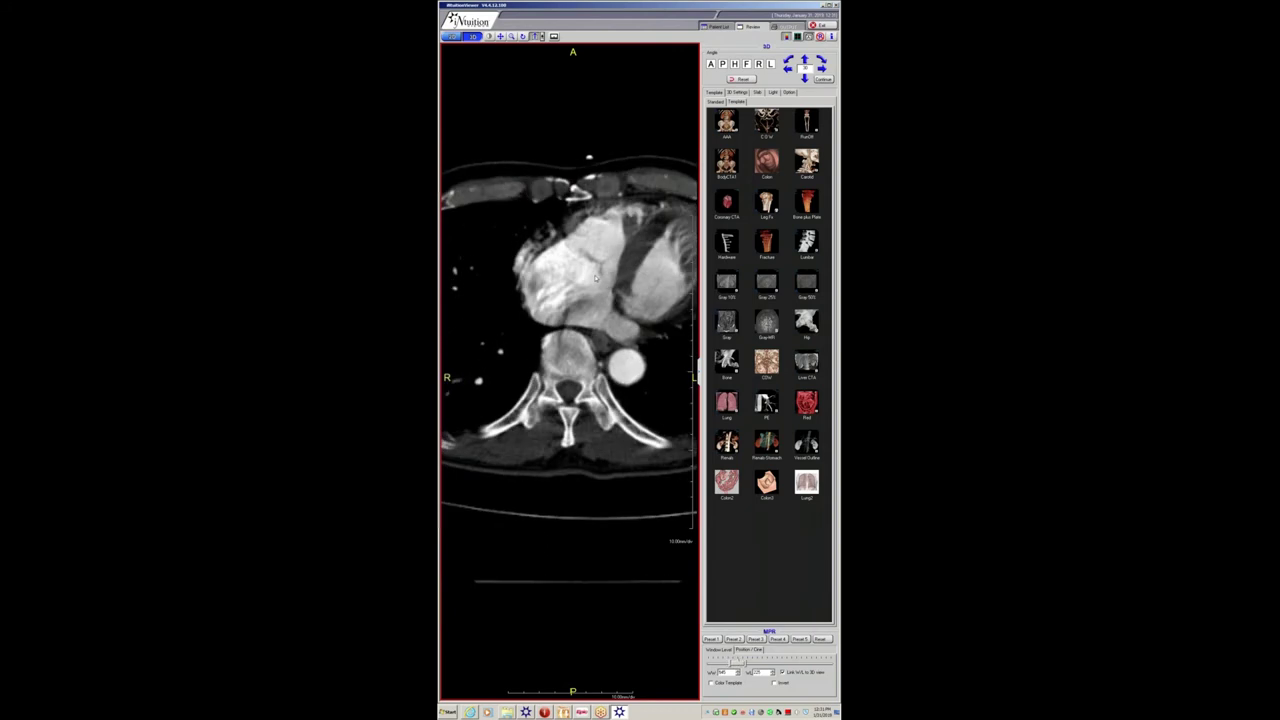
scroll(592, 276, "up", 6)
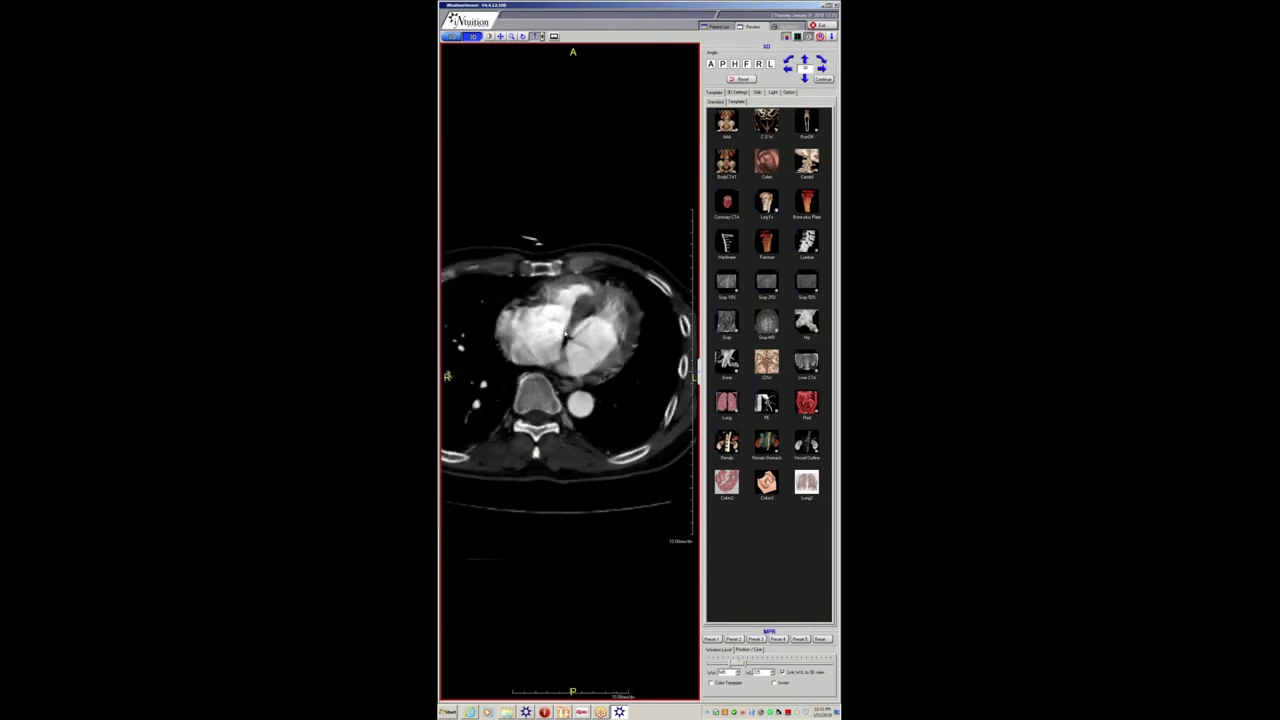
scroll(568, 313, "up", 3)
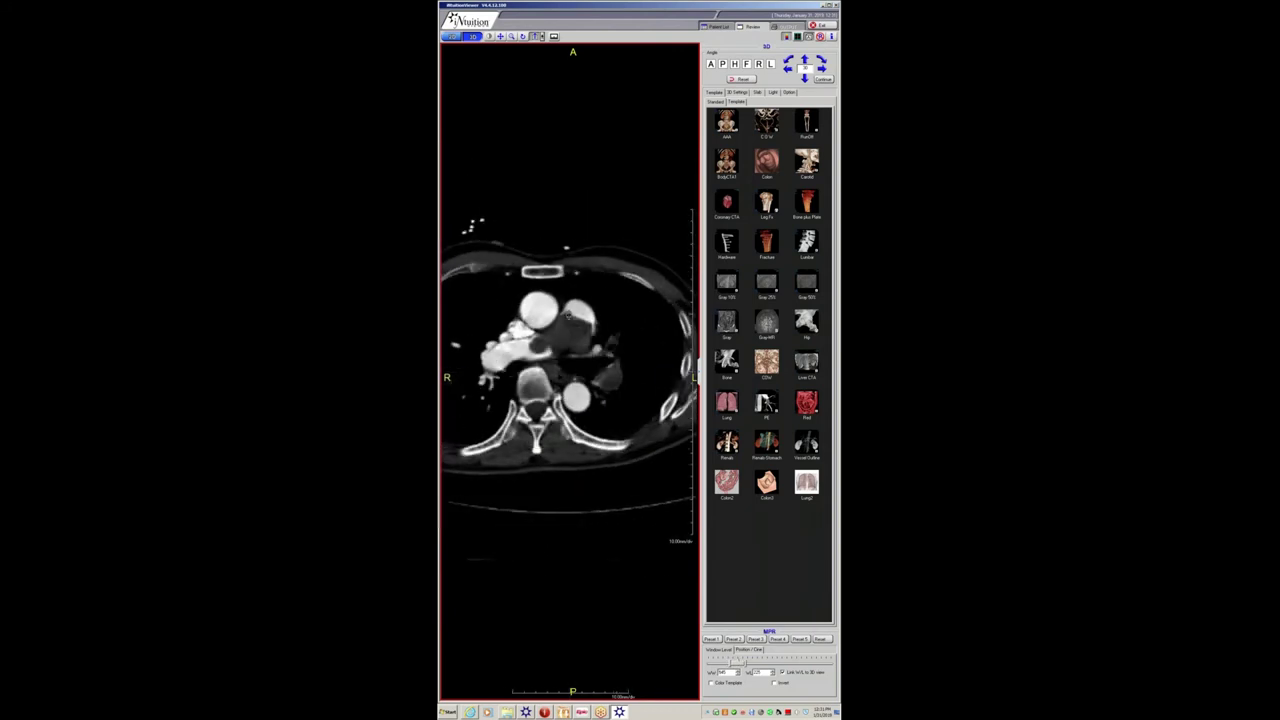
scroll(568, 316, "down", 4)
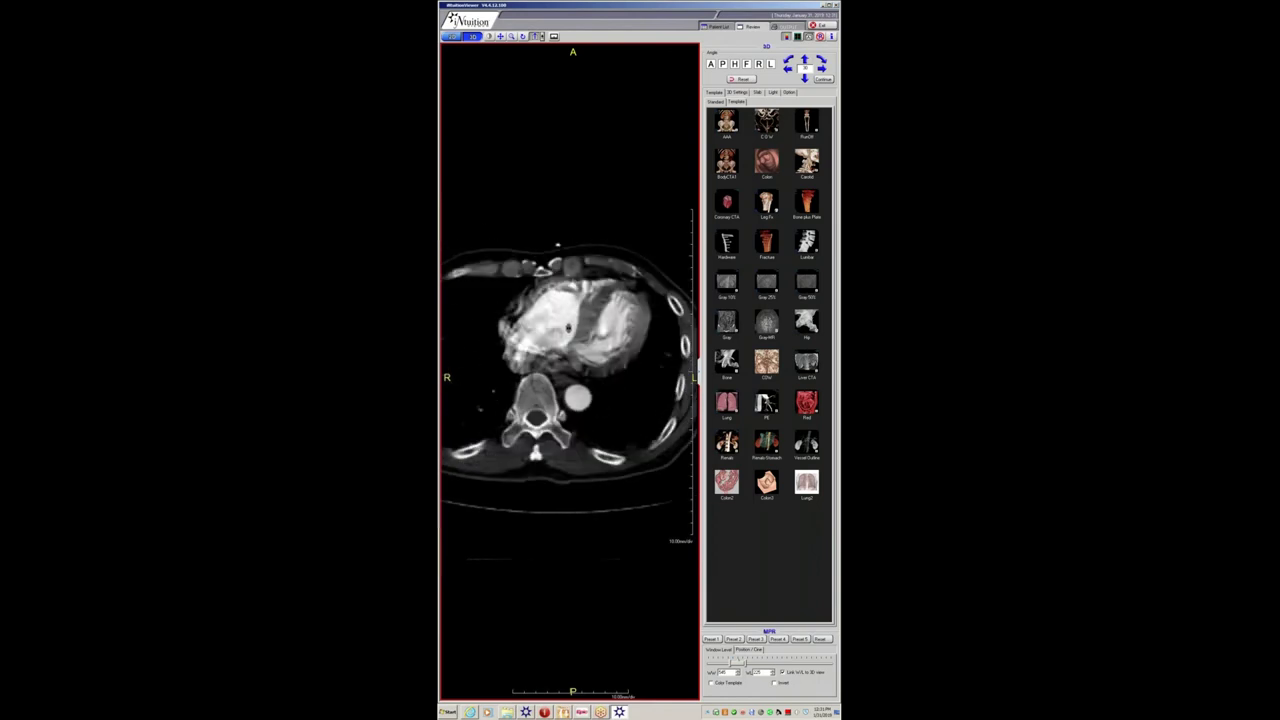
scroll(568, 329, "down", 2)
scroll(566, 328, "up", 4)
scroll(566, 328, "down", 2)
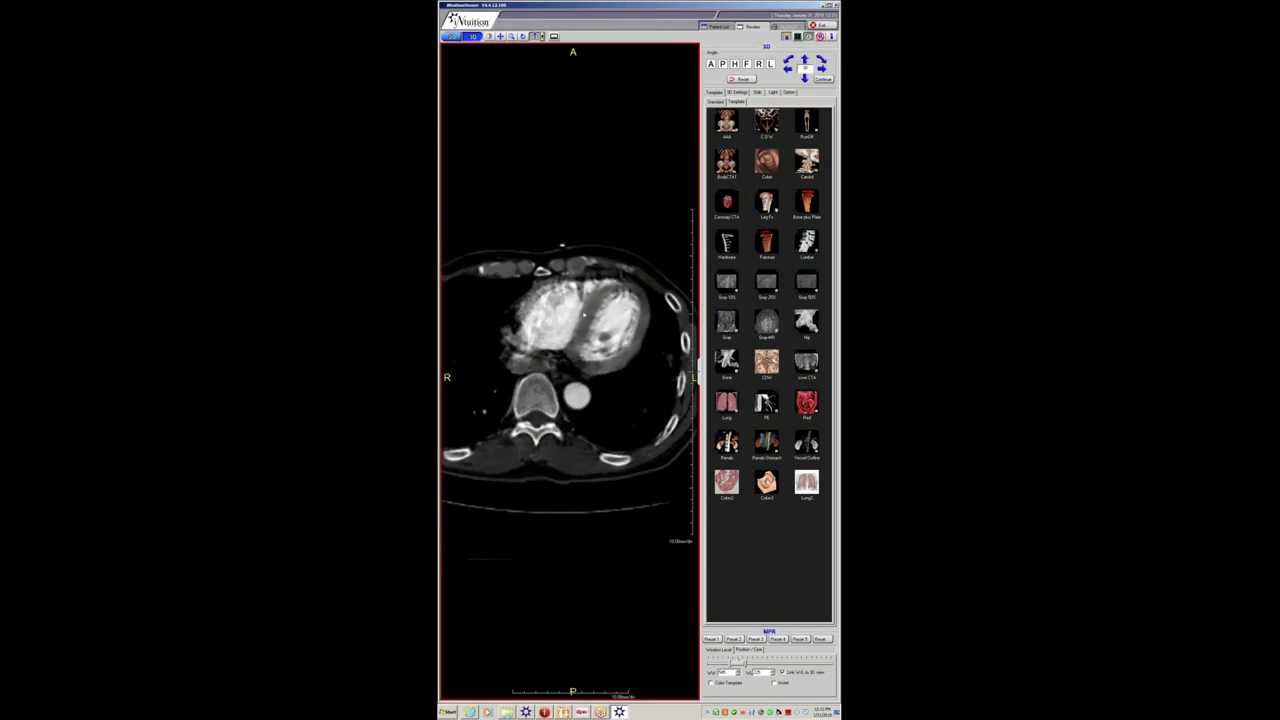
- Trace the pulmonary trunk down to the right ventricle and back up through the slices, then enlarge the view slightly
scroll(575, 324, "up", 3)
scroll(575, 309, "up", 3)
left_click_drag(579, 301, 579, 305)
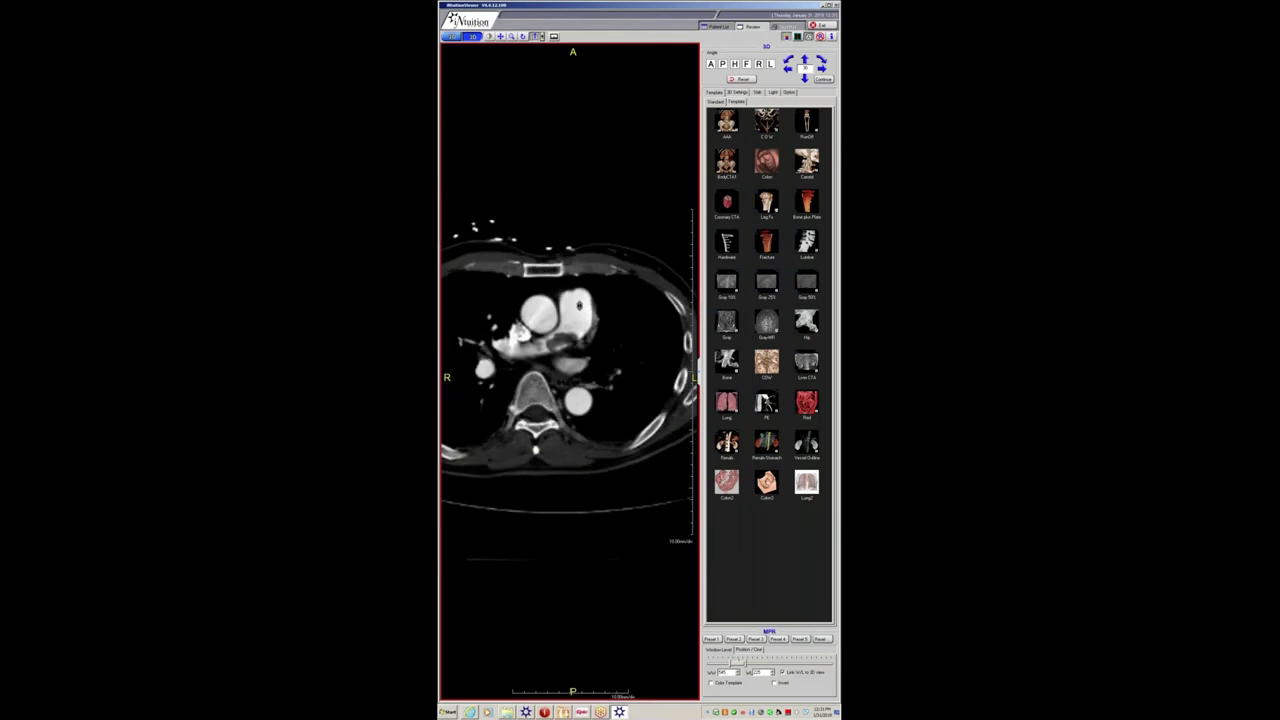
scroll(578, 300, "down", 3)
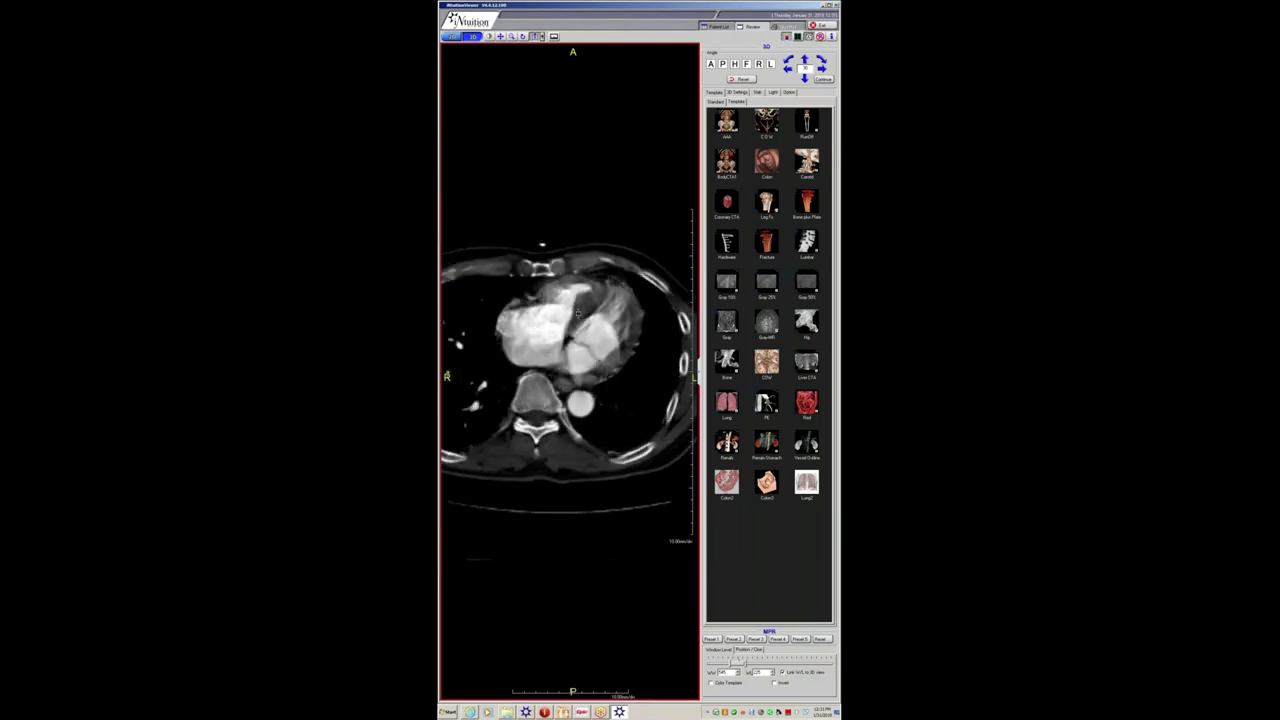
scroll(577, 313, "down", 2)
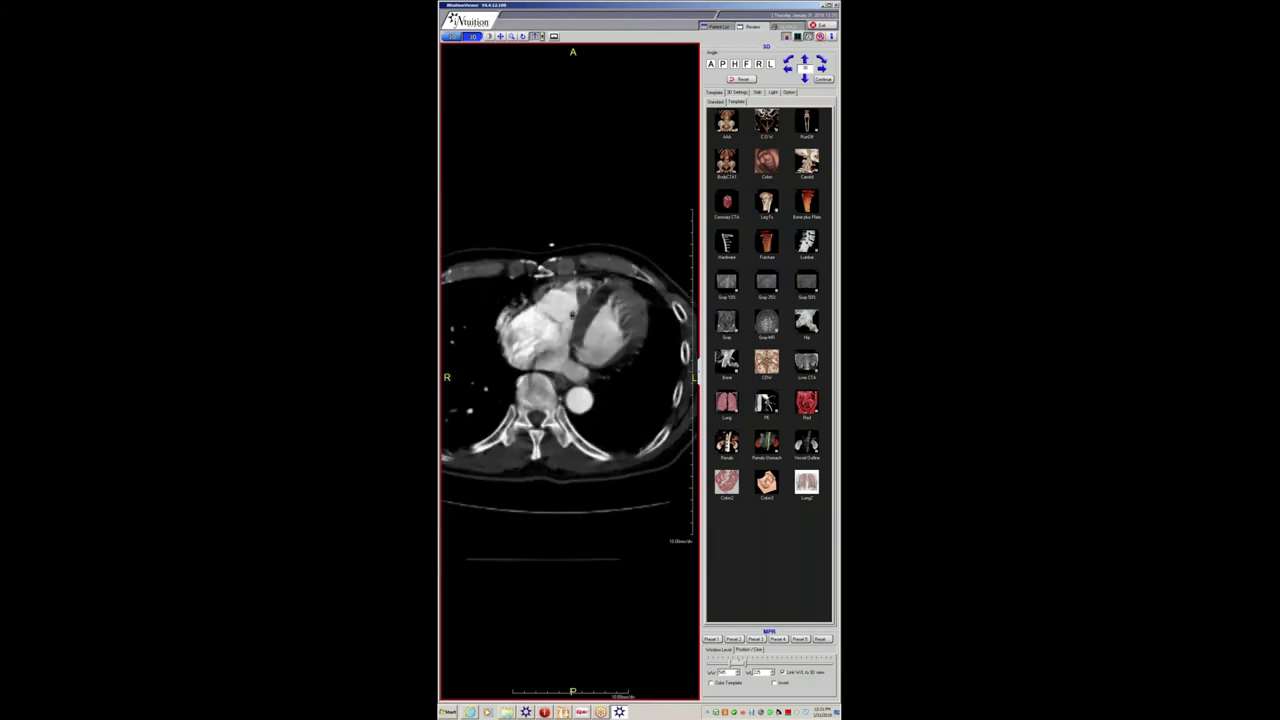
scroll(574, 310, "up", 5)
scroll(570, 350, "down", 3)
scroll(577, 318, "down", 2)
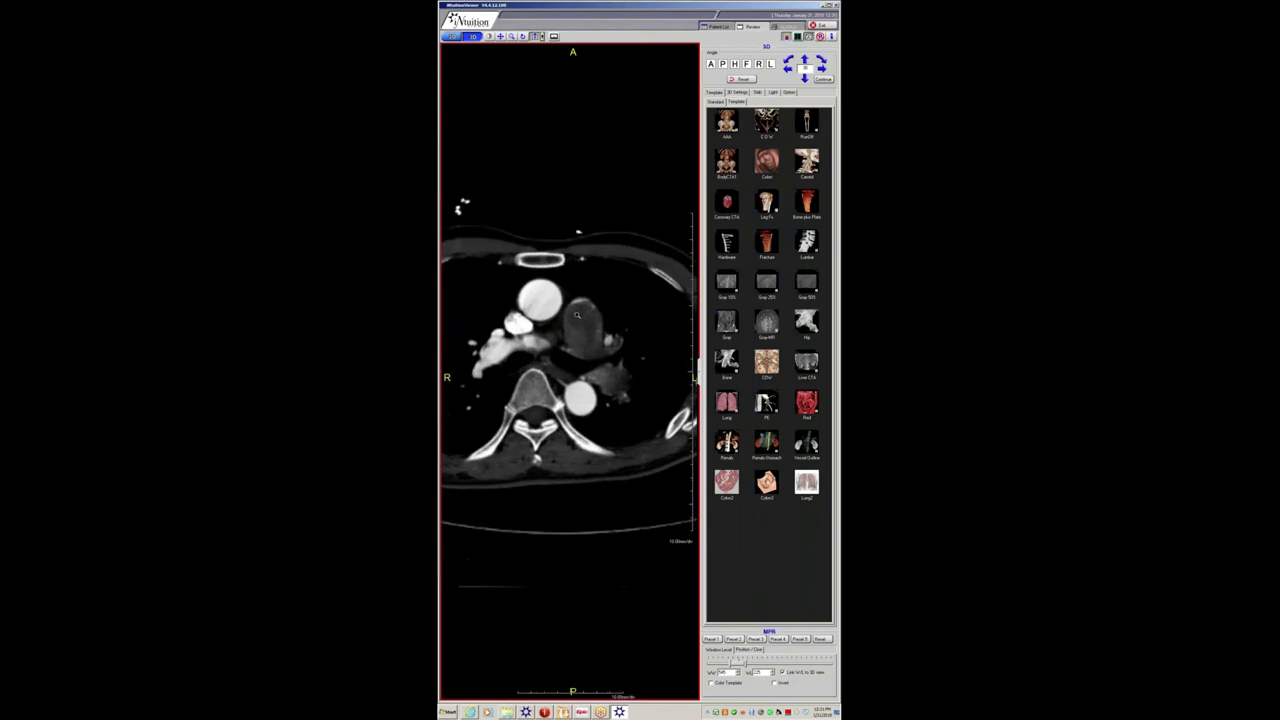
- Brighten the soft-tissue contrast and examine the filling defect in the main pulmonary artery through the neighbouring slices
scroll(573, 316, "down", 2)
scroll(585, 320, "down", 2)
scroll(585, 318, "down", 6)
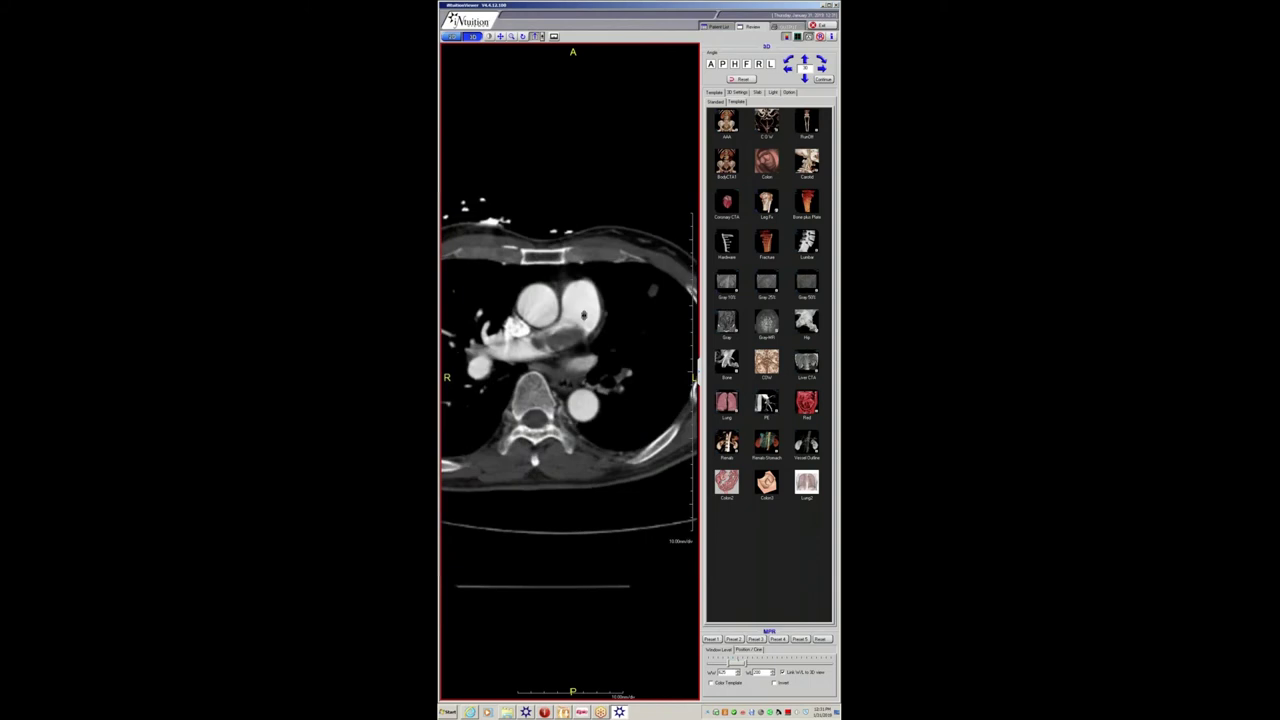
left_click_drag(596, 318, 617, 328)
scroll(617, 328, "up", 5)
scroll(617, 328, "up", 6)
scroll(615, 332, "down", 6)
left_click_drag(615, 330, 582, 311)
scroll(574, 307, "up", 5)
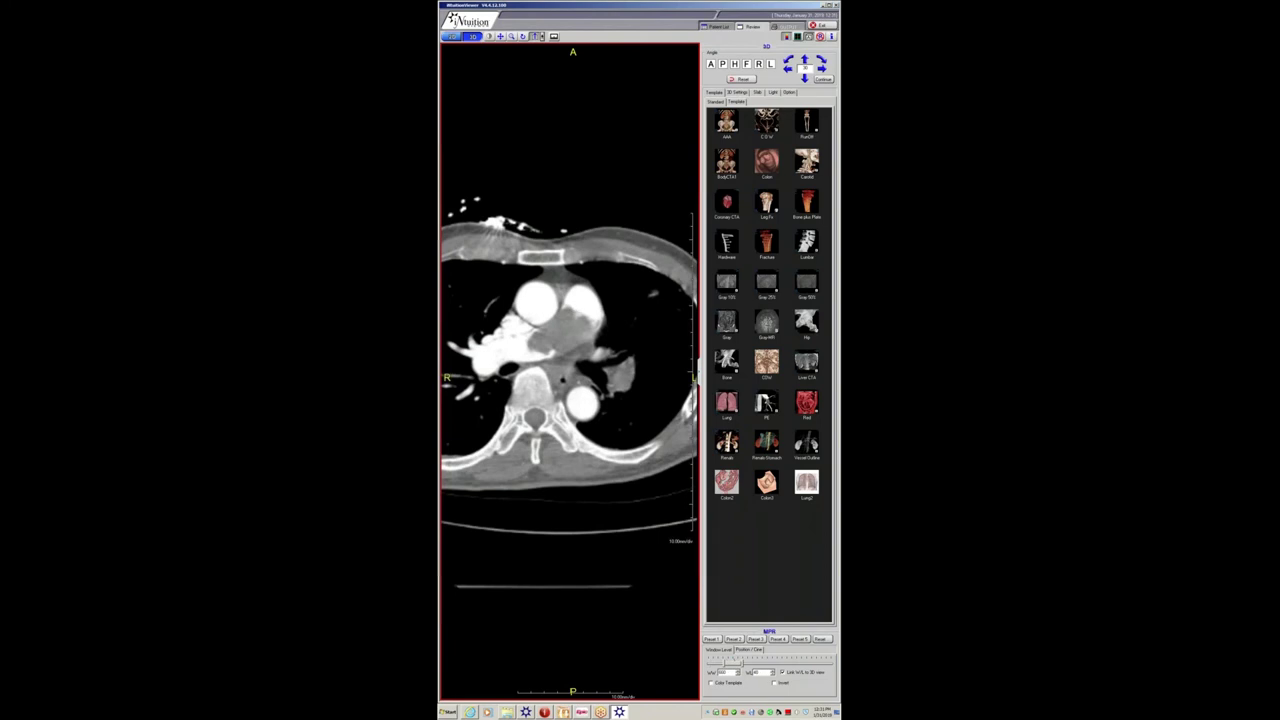
scroll(569, 300, "up", 6)
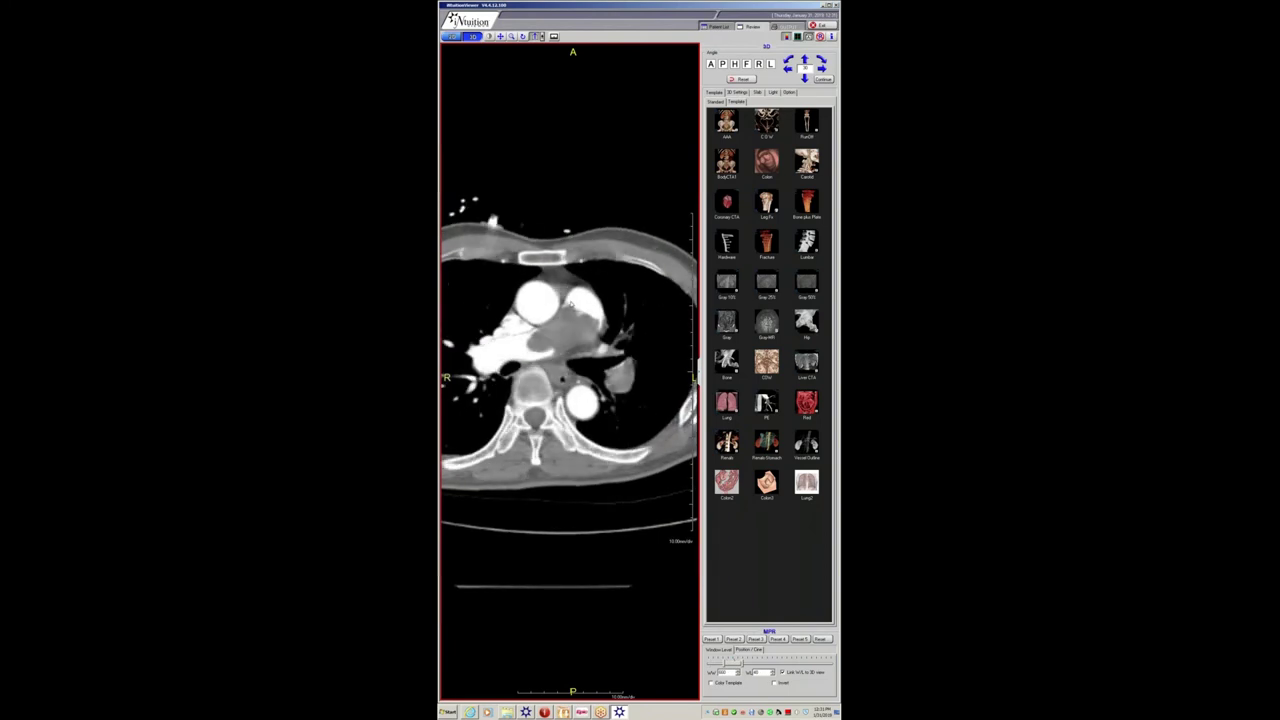
- Examine the extent of the pulmonary artery mass from the bifurcation down to the heart chambers and back
scroll(562, 321, "down", 3)
scroll(562, 321, "up", 2)
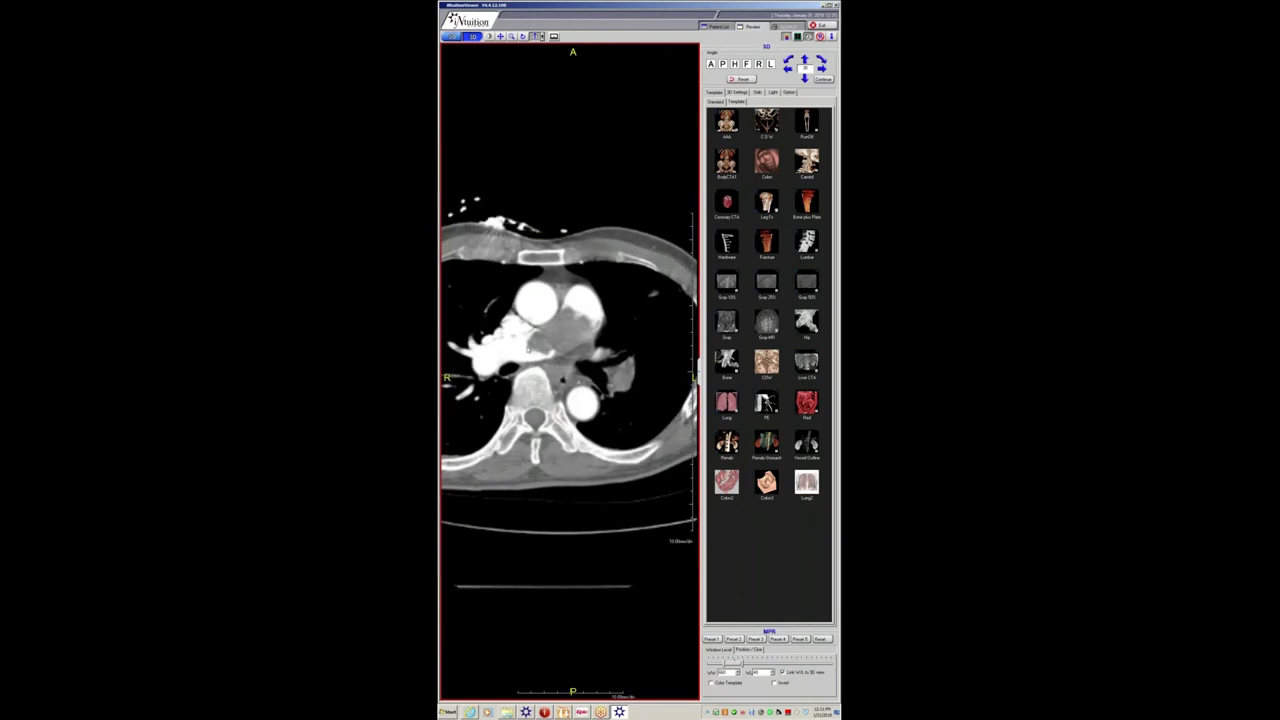
scroll(528, 349, "down", 5)
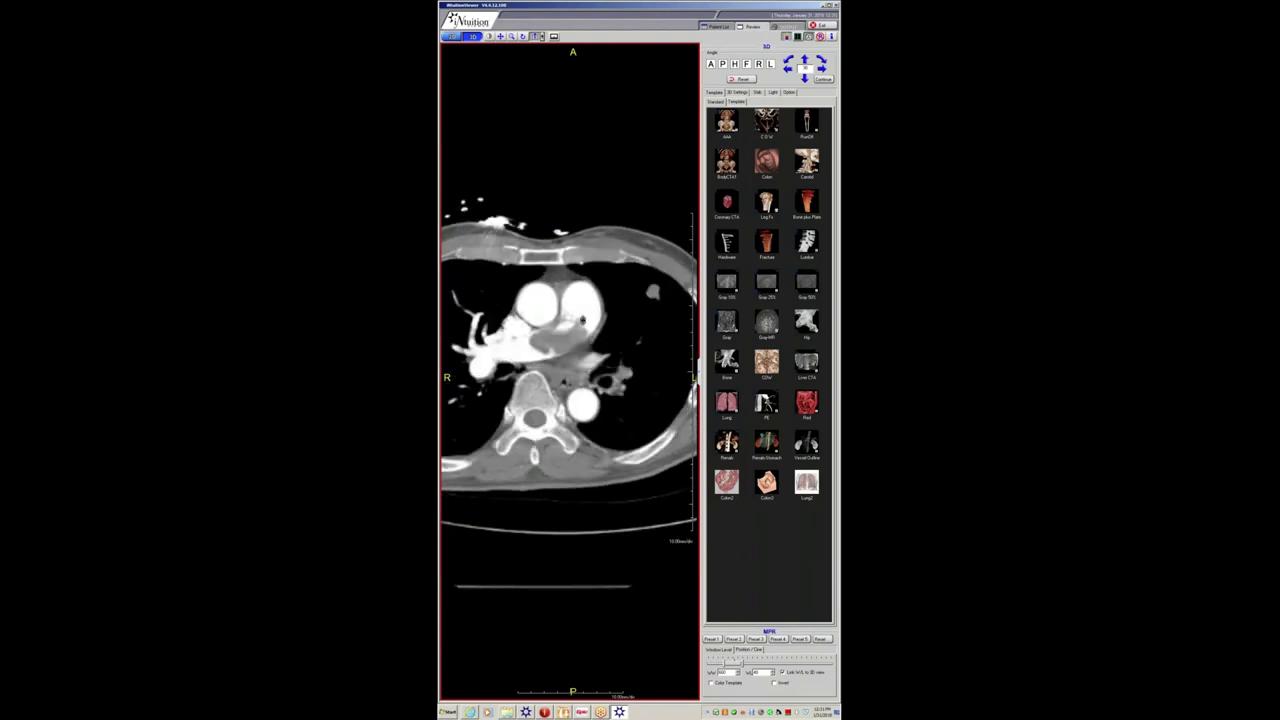
scroll(581, 345, "down", 5)
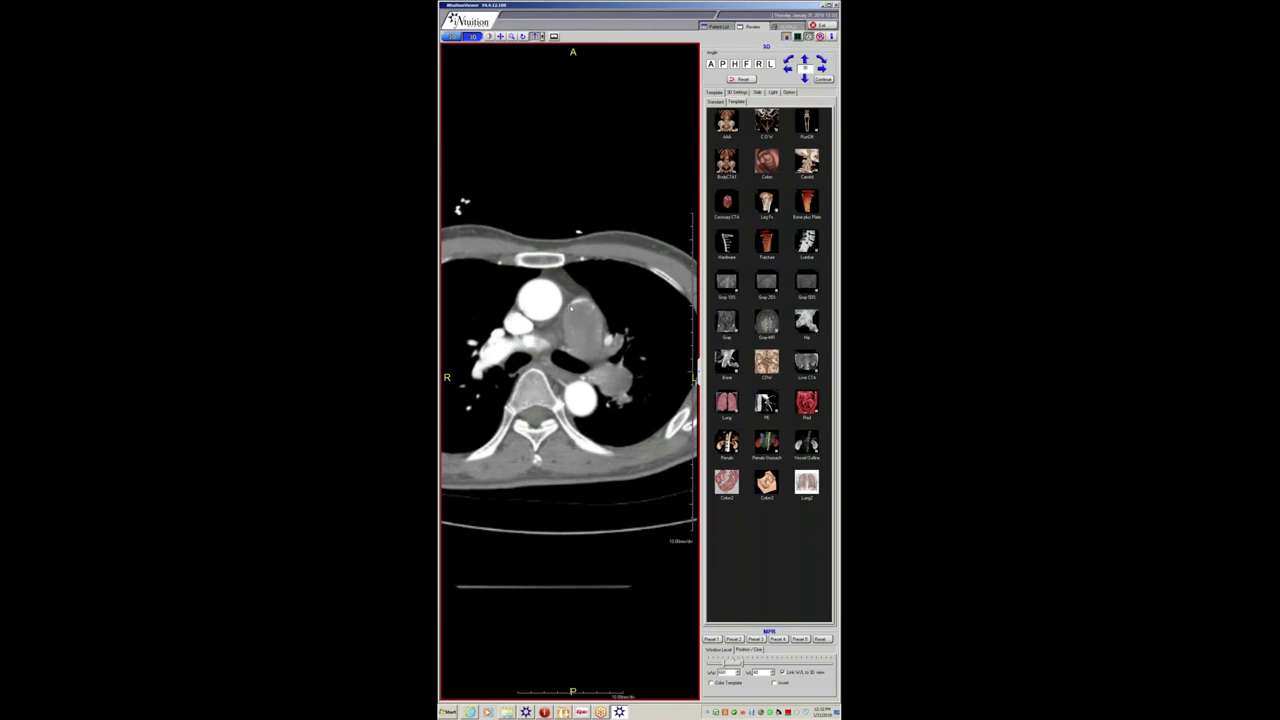
scroll(586, 318, "down", 4)
scroll(580, 335, "down", 5)
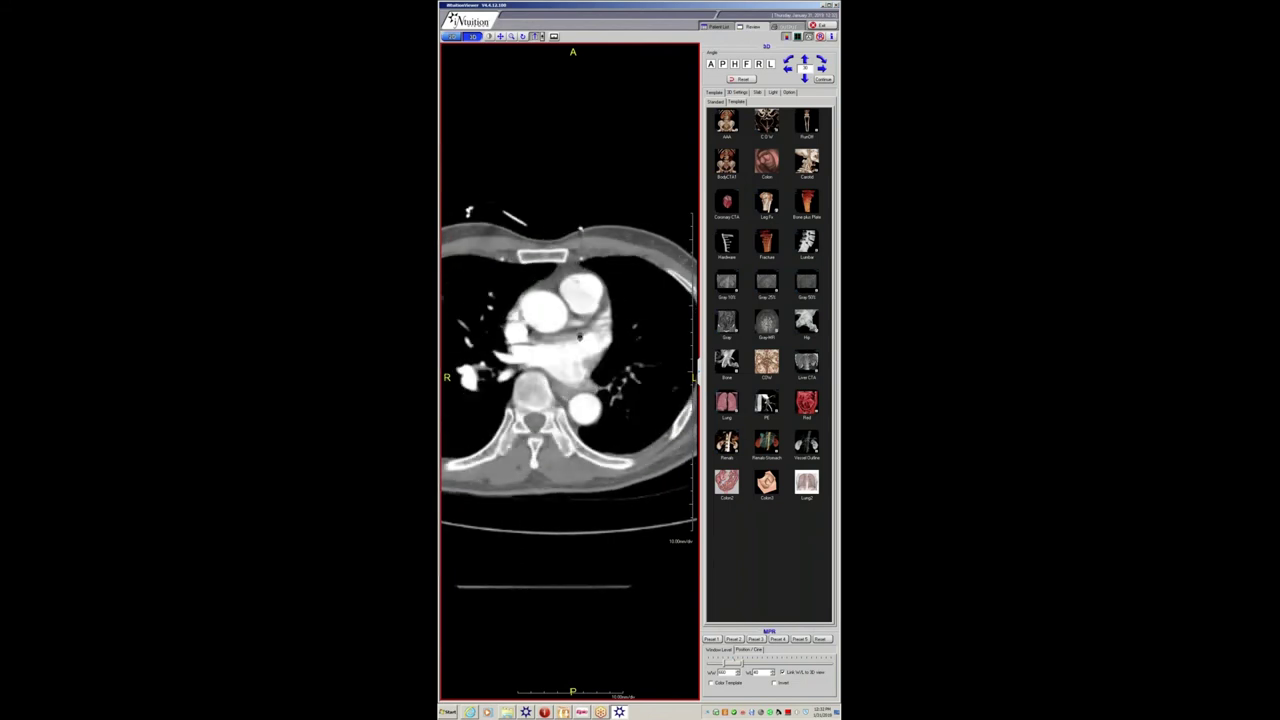
scroll(600, 316, "down", 2)
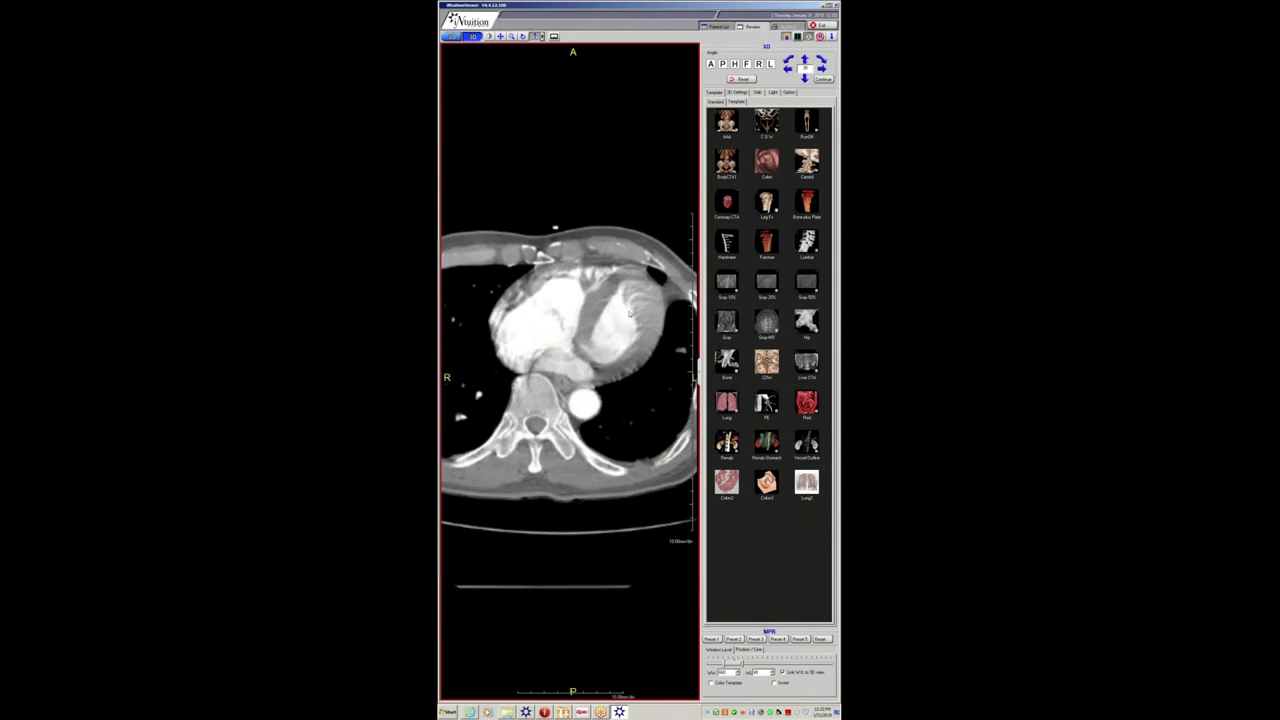
scroll(600, 307, "down", 1)
scroll(570, 299, "up", 6)
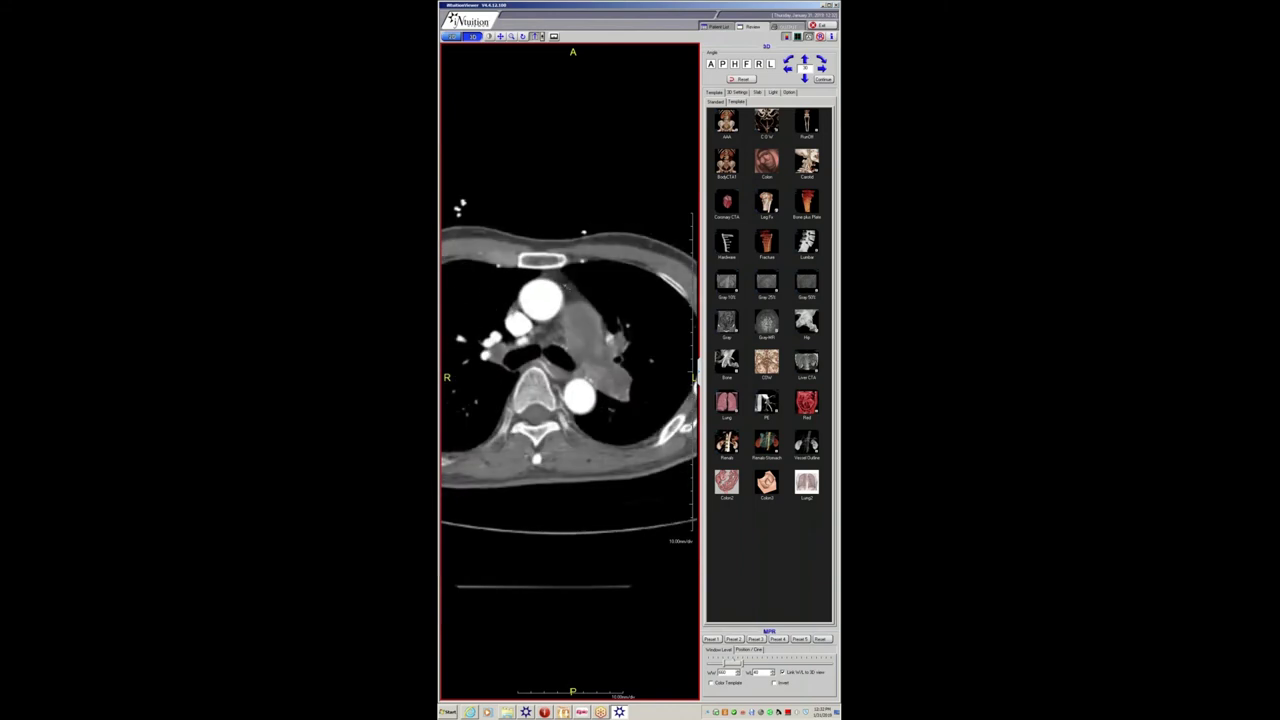
- Examine the mass from the left pulmonary artery down through the pulmonary trunk to the level of the right pulmonary artery
scroll(562, 286, "up", 3)
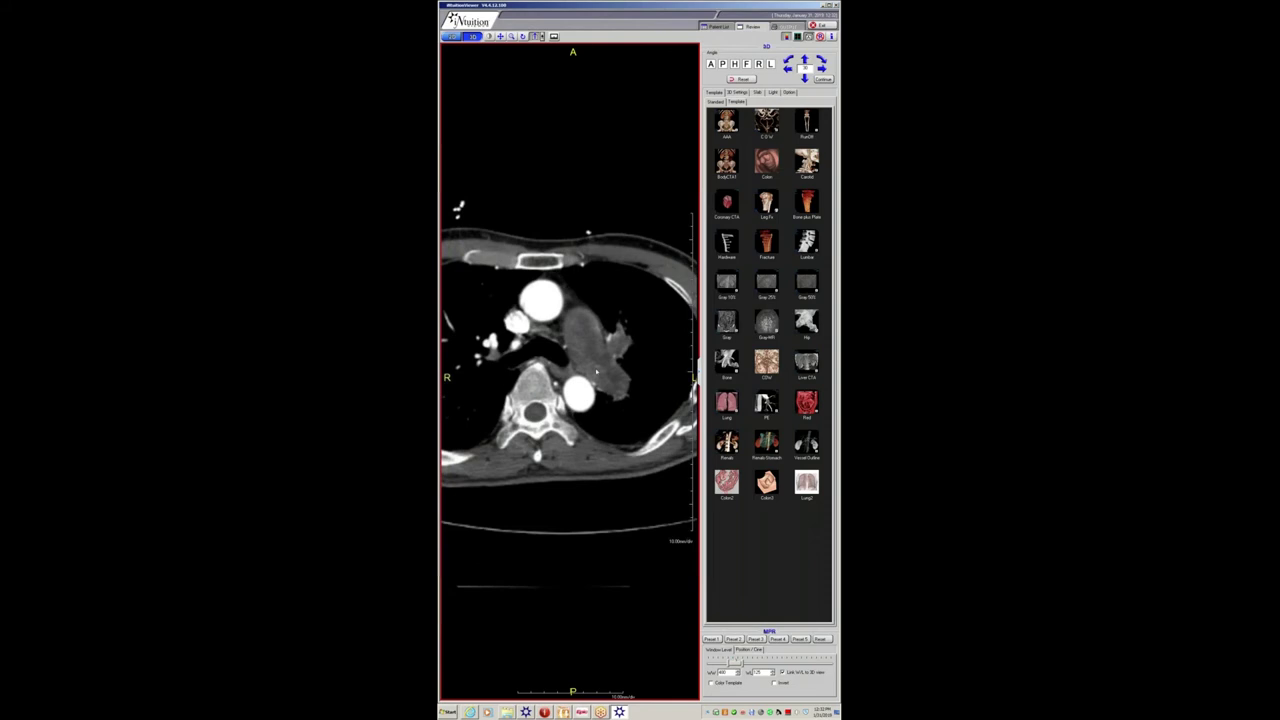
scroll(599, 394, "up", 2)
scroll(603, 386, "down", 2)
scroll(590, 378, "down", 3)
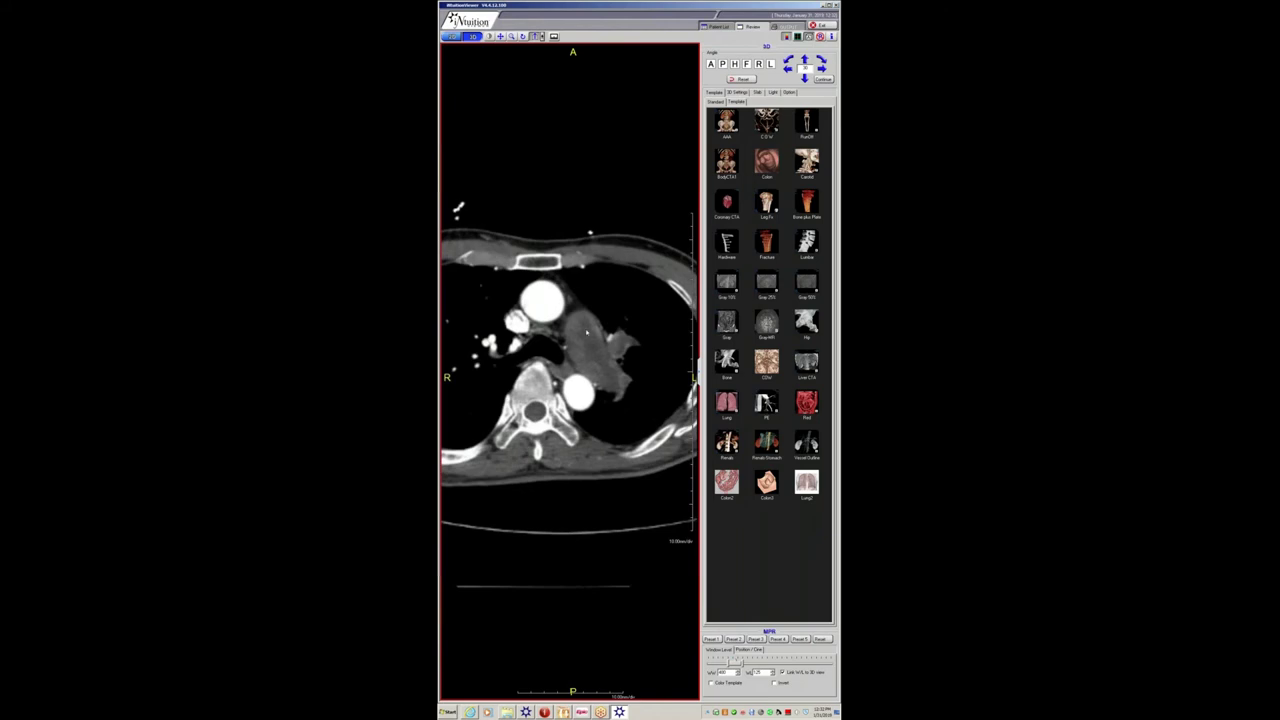
scroll(596, 376, "down", 3)
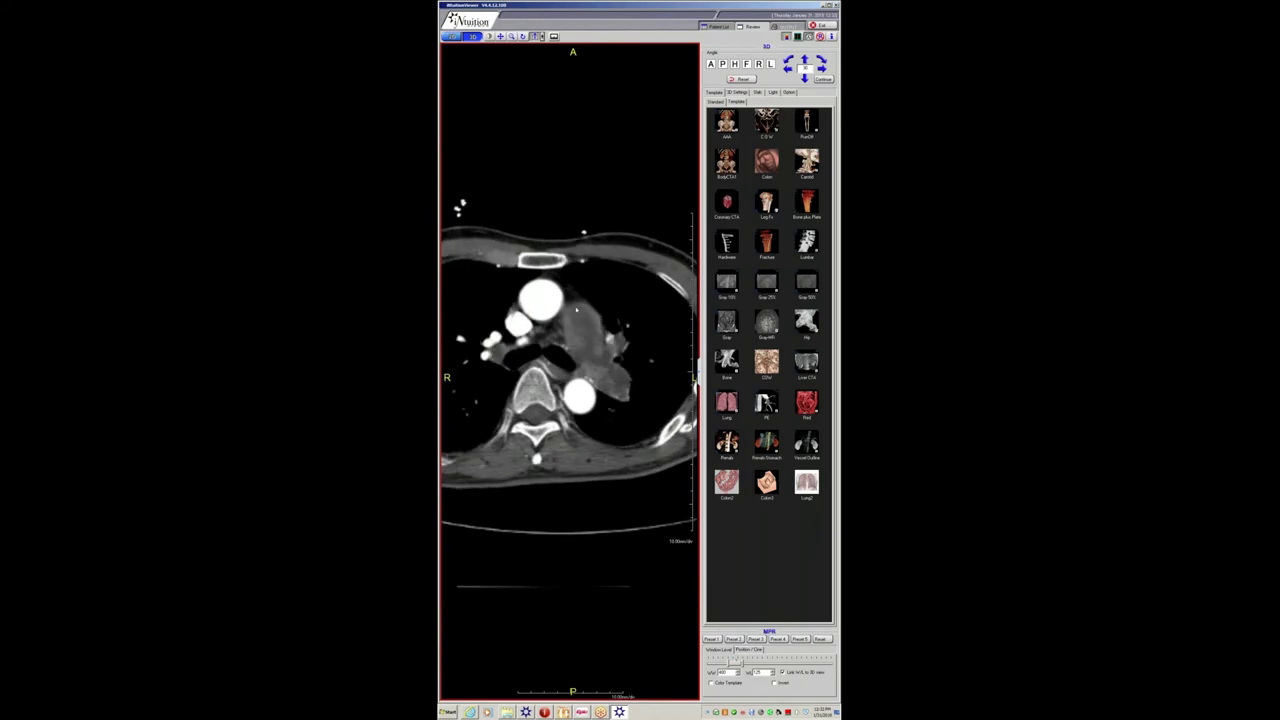
scroll(600, 372, "down", 5)
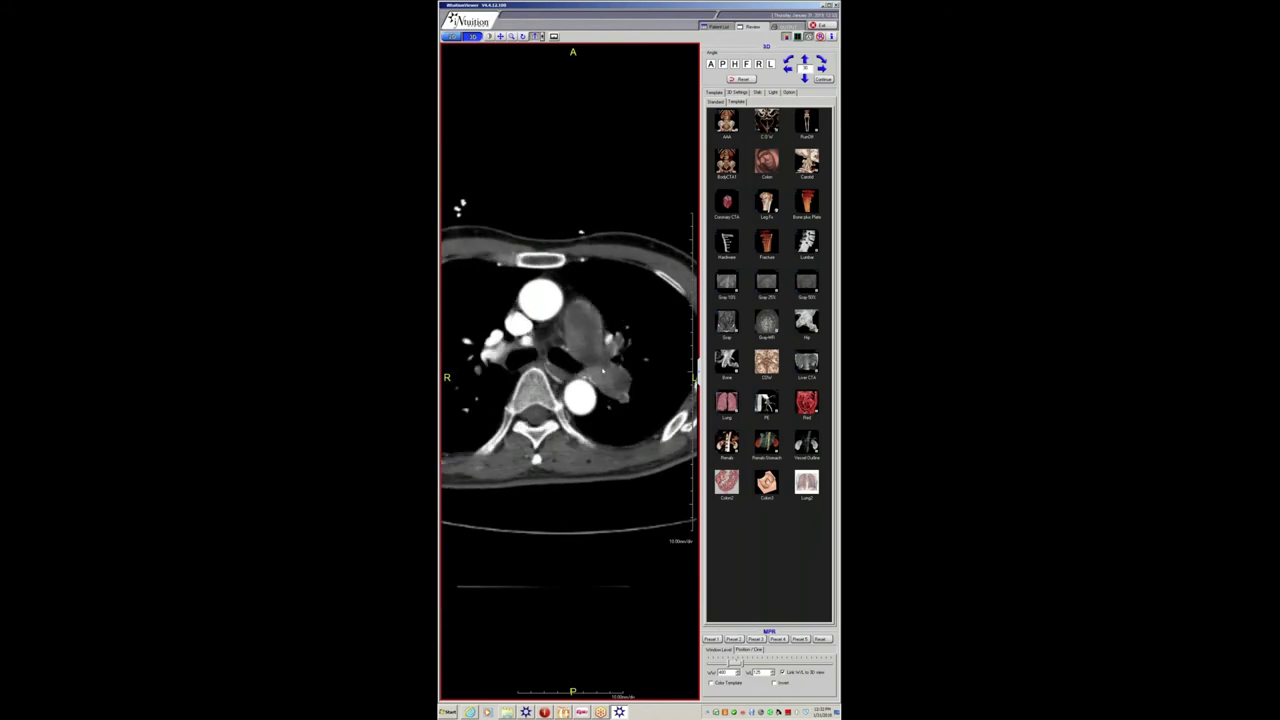
scroll(603, 370, "down", 5)
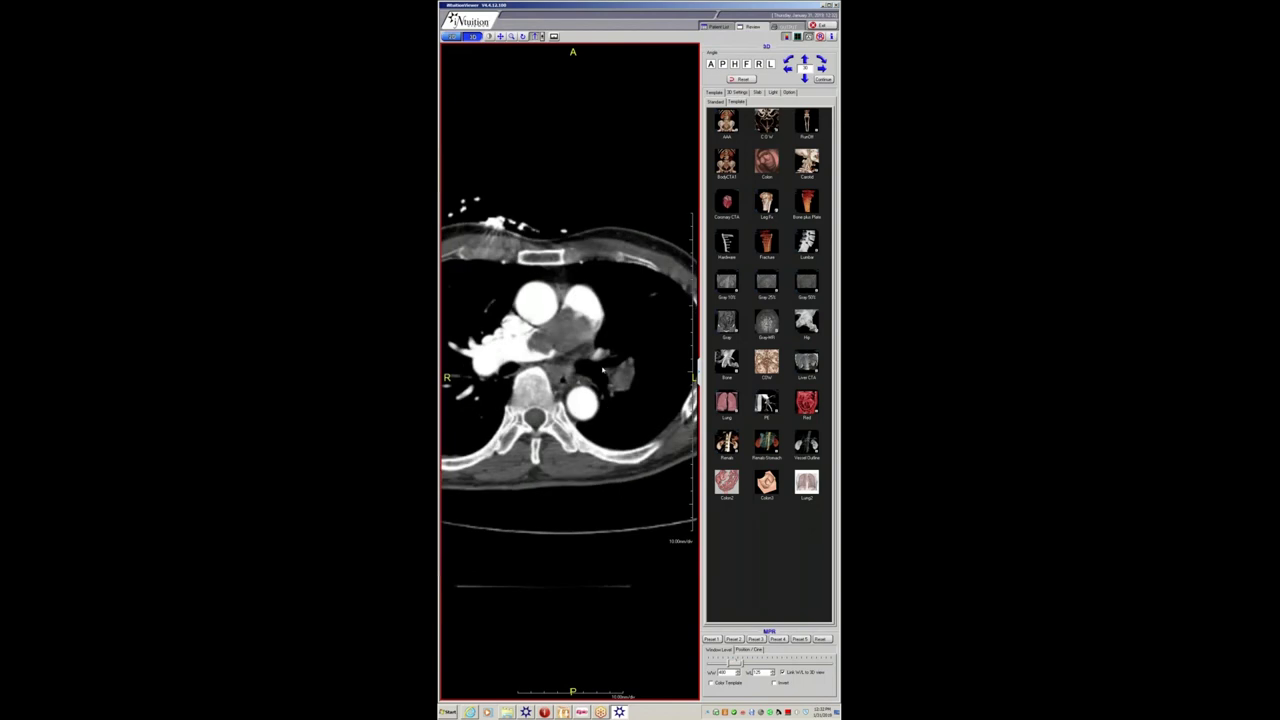
- Compare the filling defect with the enhancing right ventricular outflow and return to the slices at the left pulmonary artery
scroll(604, 360, "down", 2)
scroll(604, 360, "up", 2)
scroll(604, 358, "up", 3)
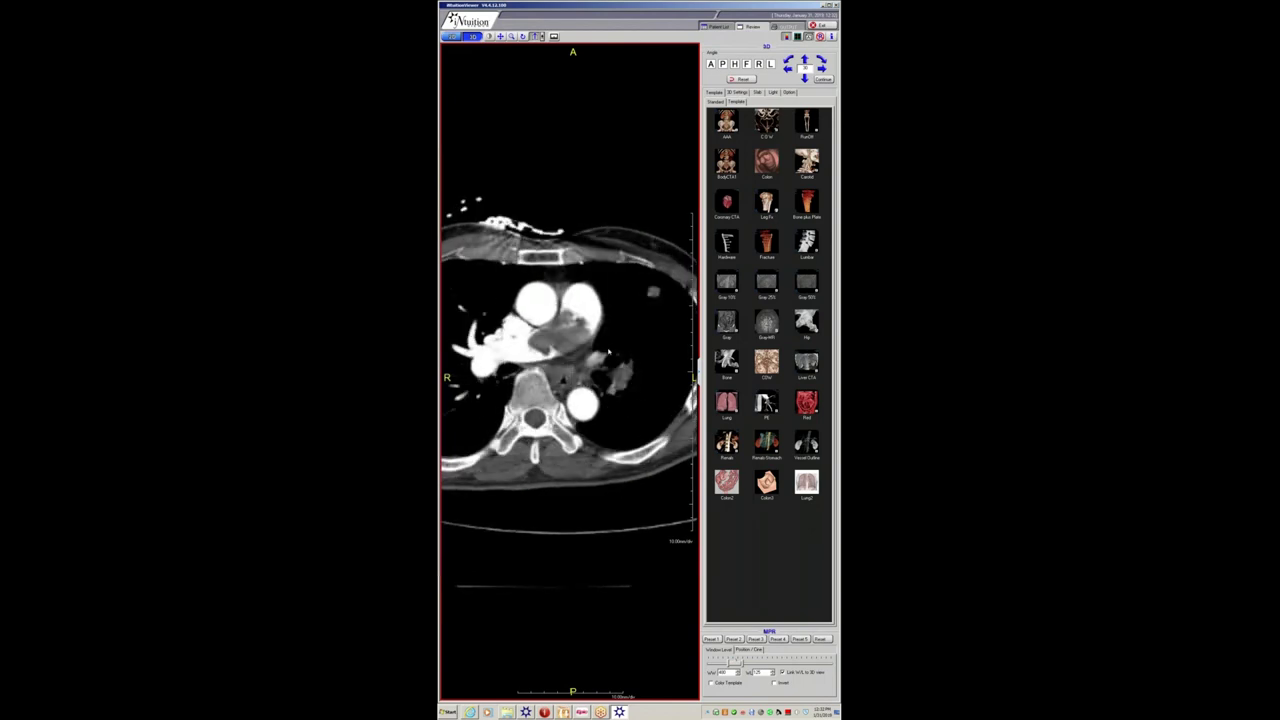
scroll(598, 347, "down", 6)
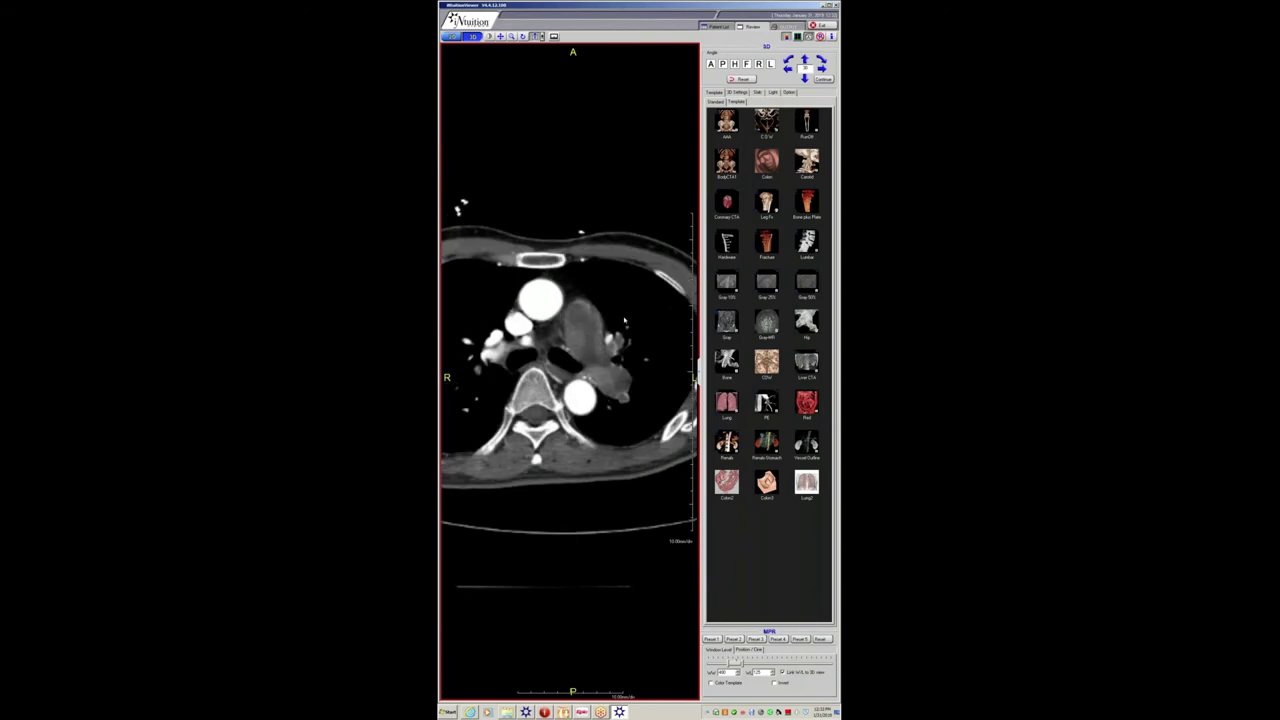
scroll(618, 276, "up", 6)
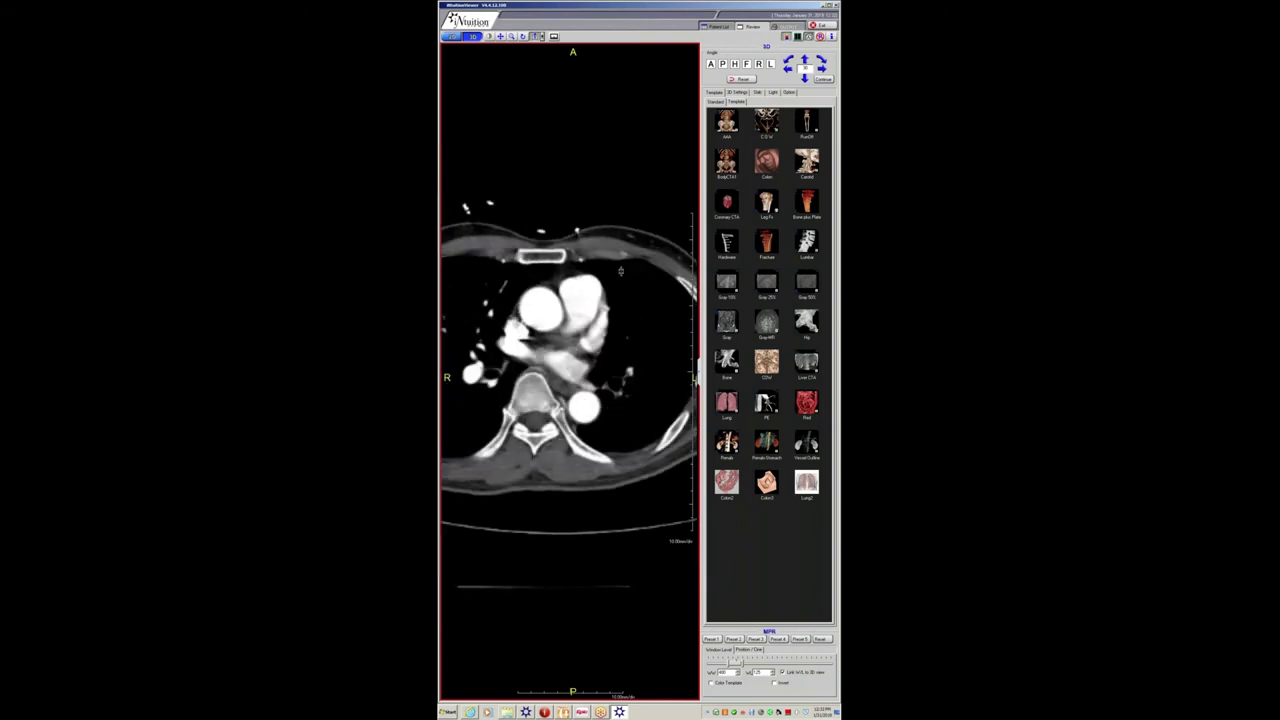
scroll(604, 332, "up", 3)
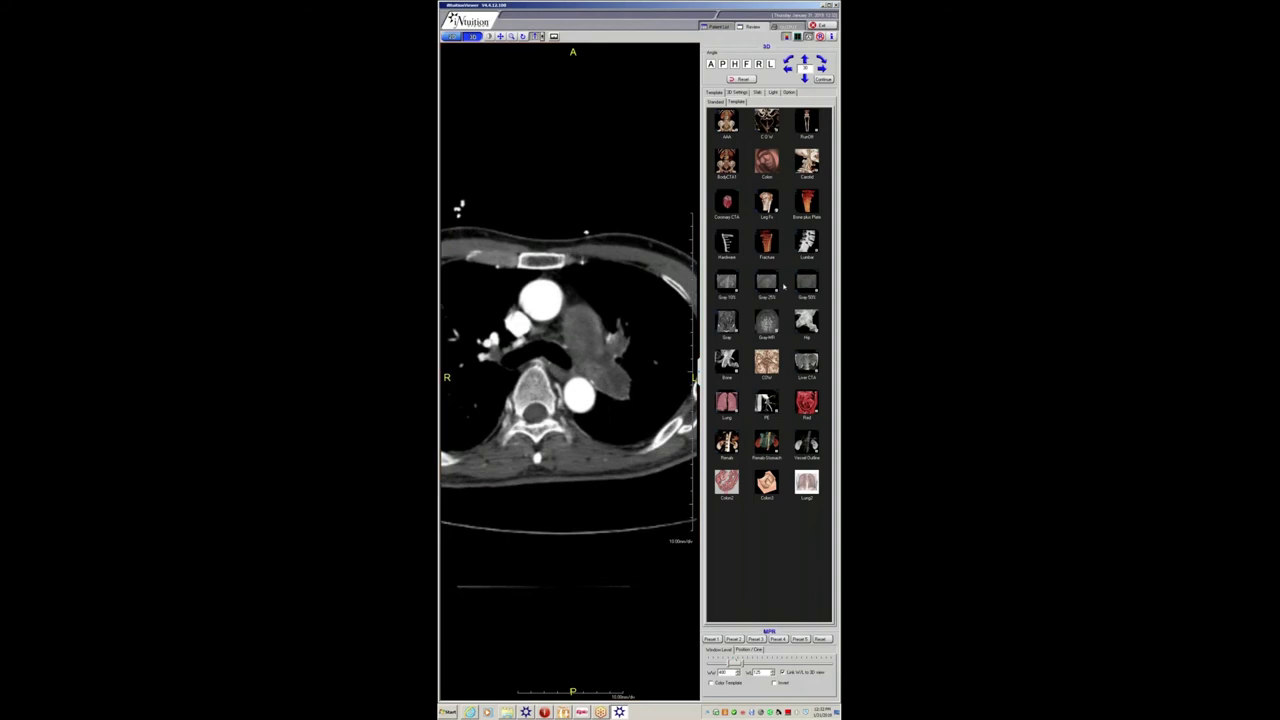
scroll(580, 276, "down", 5)
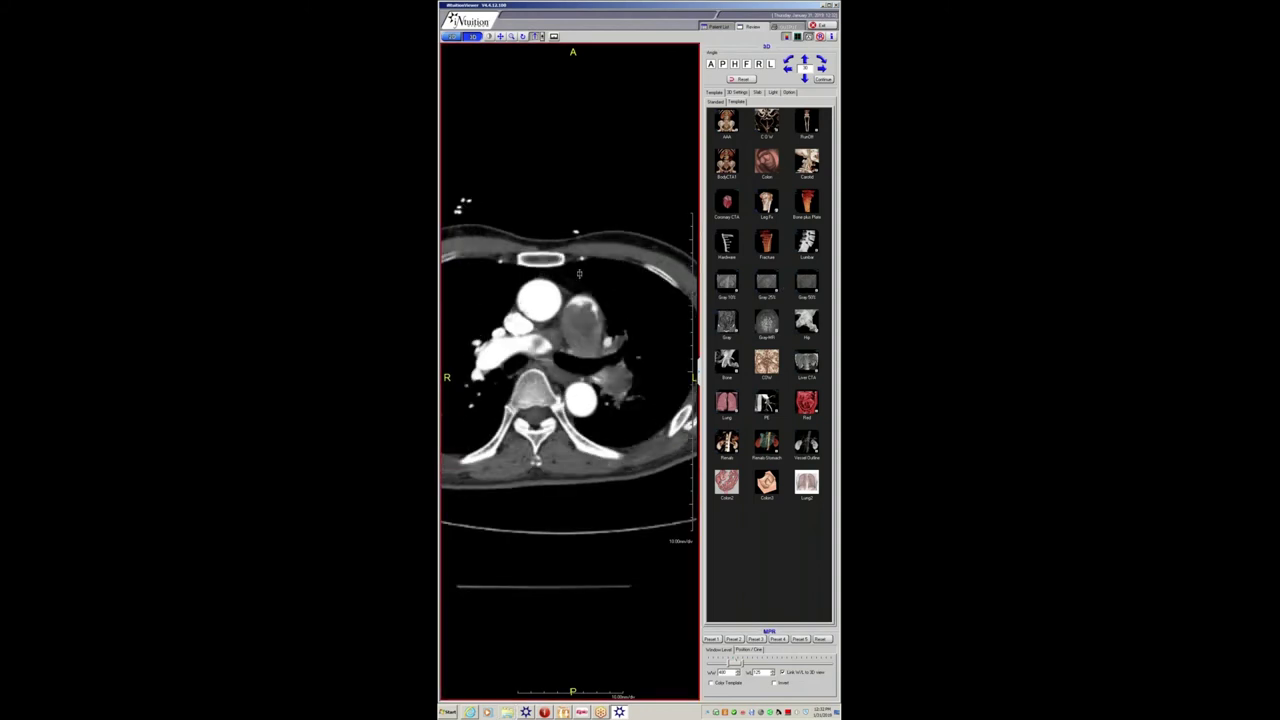
scroll(579, 276, "down", 5)
scroll(579, 272, "up", 8)
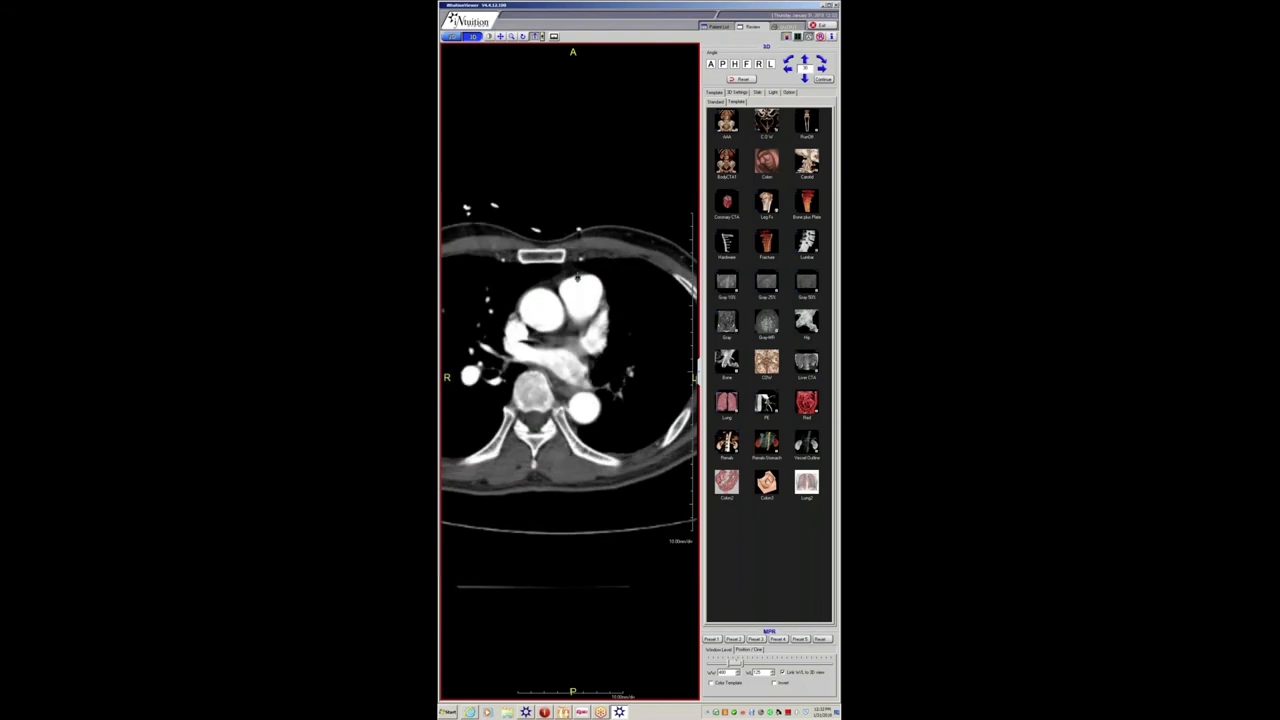
scroll(579, 271, "up", 2)
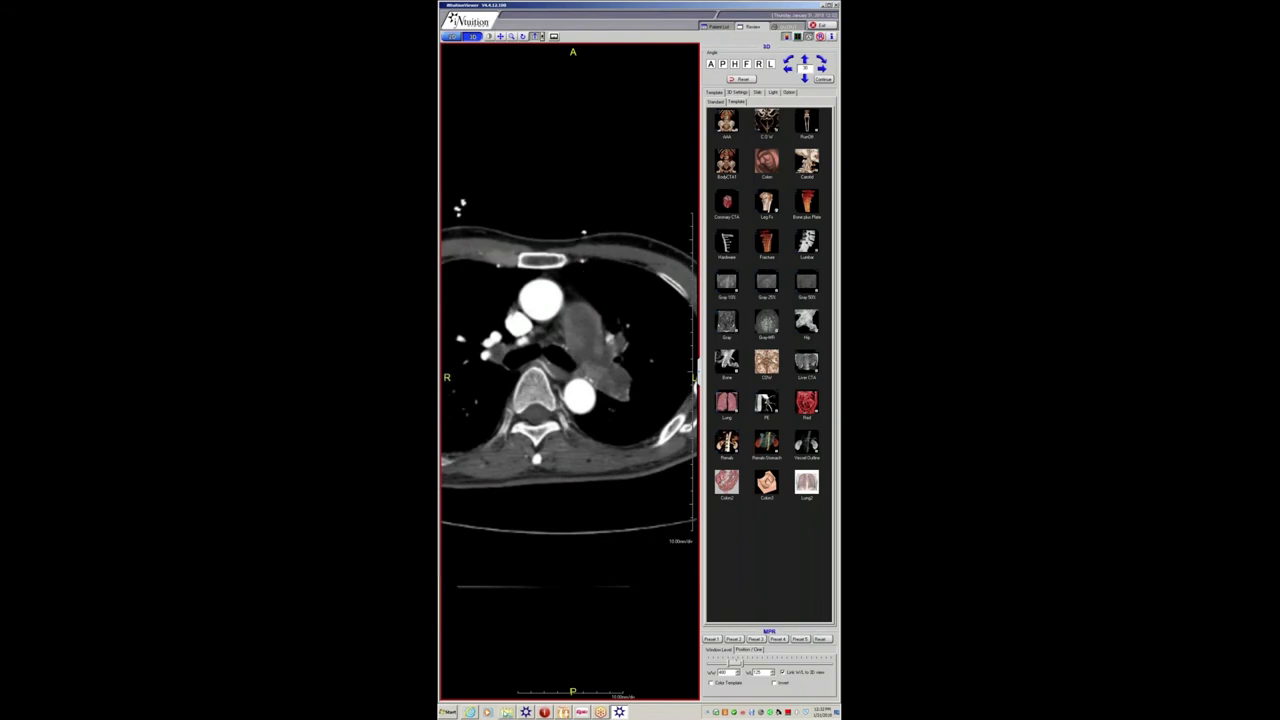
- Close the PAsarcoma12 viewer, realign the remaining viewer window and decline to quit it
left_click(822, 6)
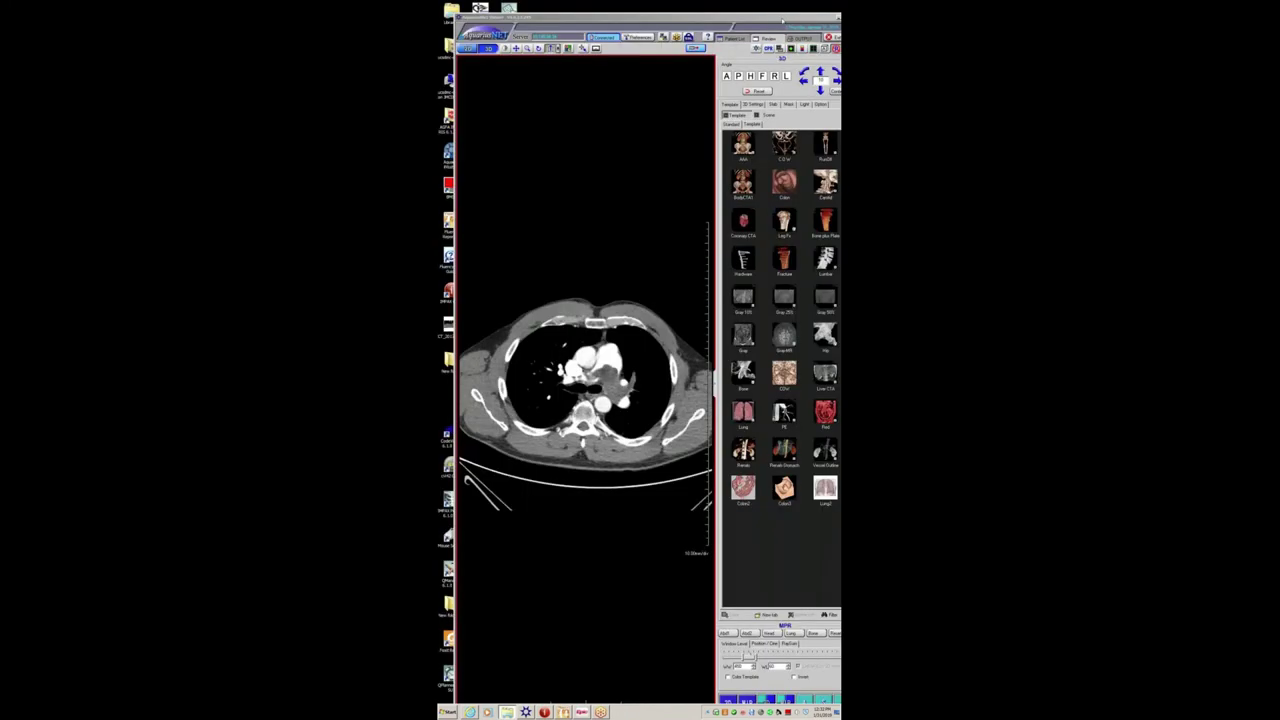
left_click_drag(782, 20, 755, 22)
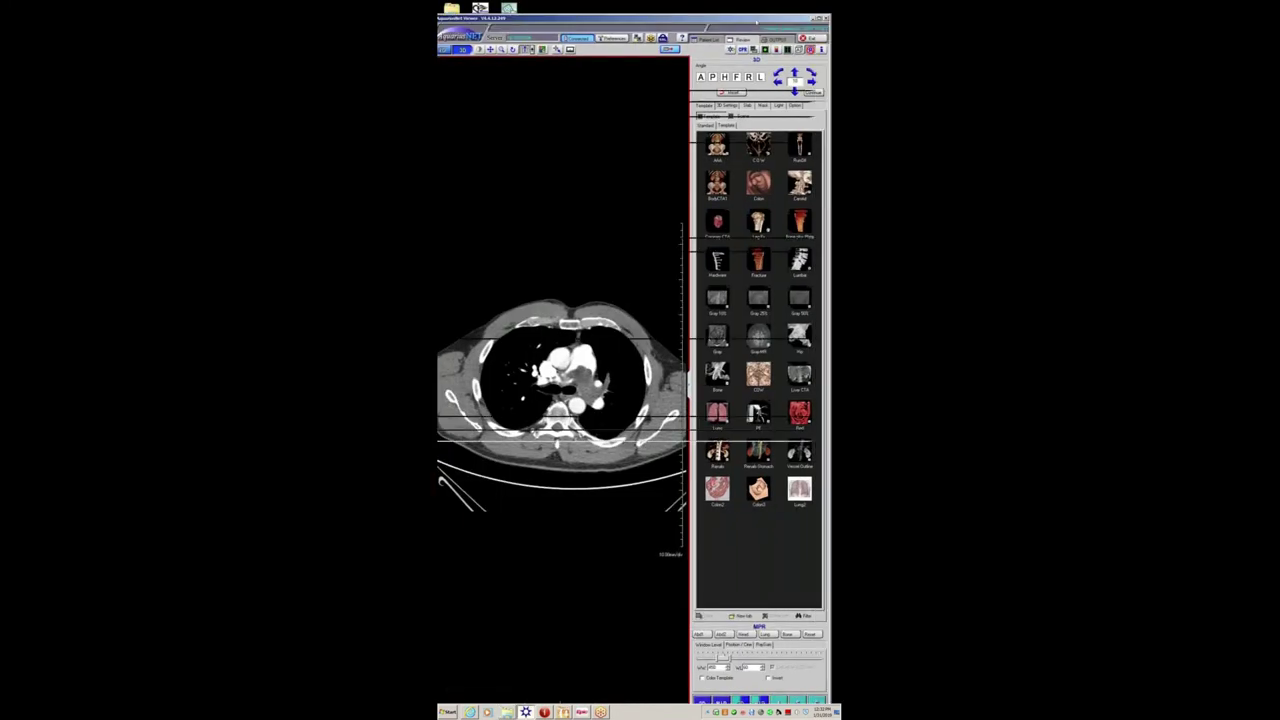
left_click(824, 19)
left_click(598, 389)
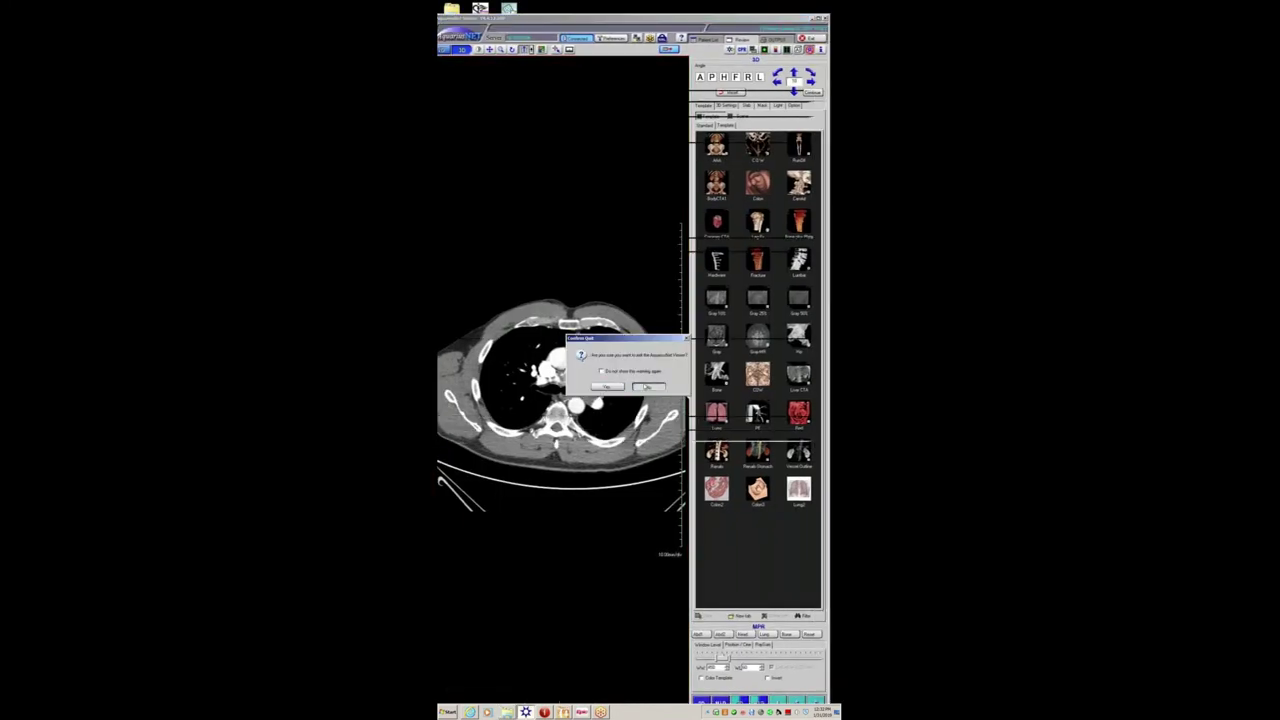
left_click(648, 386)
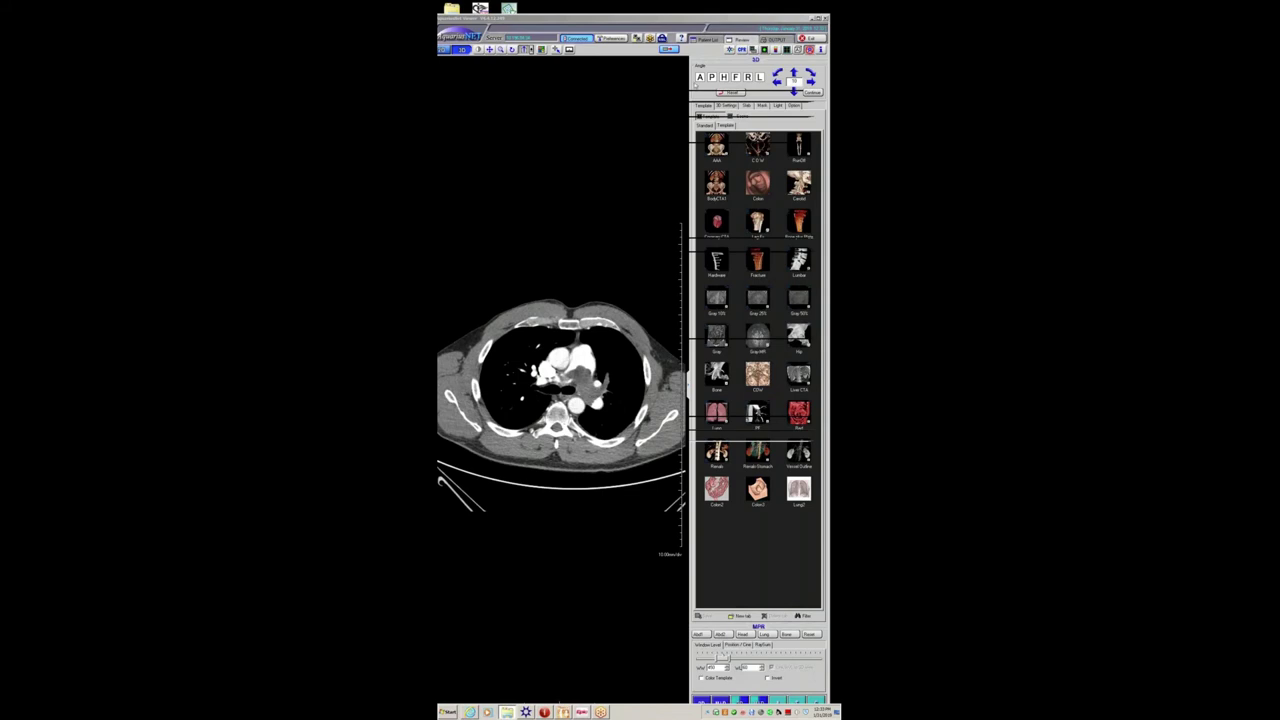
- Return to the patient list and search the patient IDs for the 0124_case studies
left_click(697, 39)
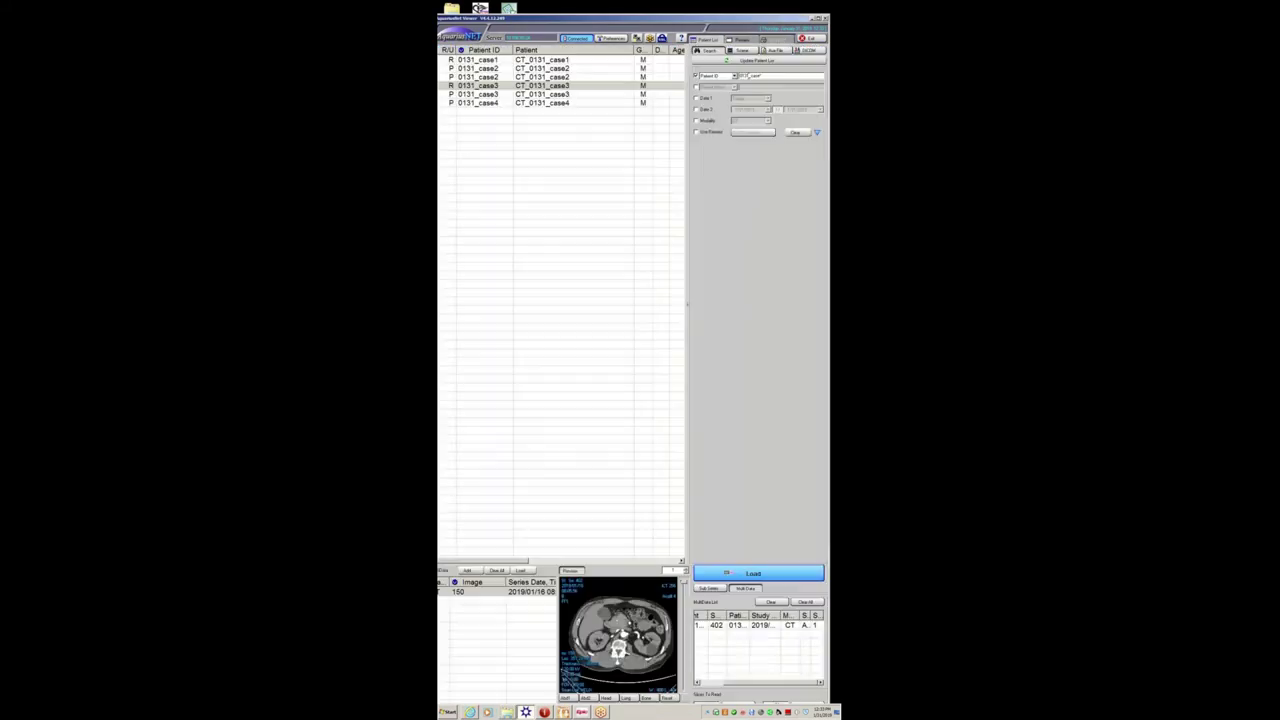
key("BackSpace")
key("BackSpace")
type("28")
key("Return")
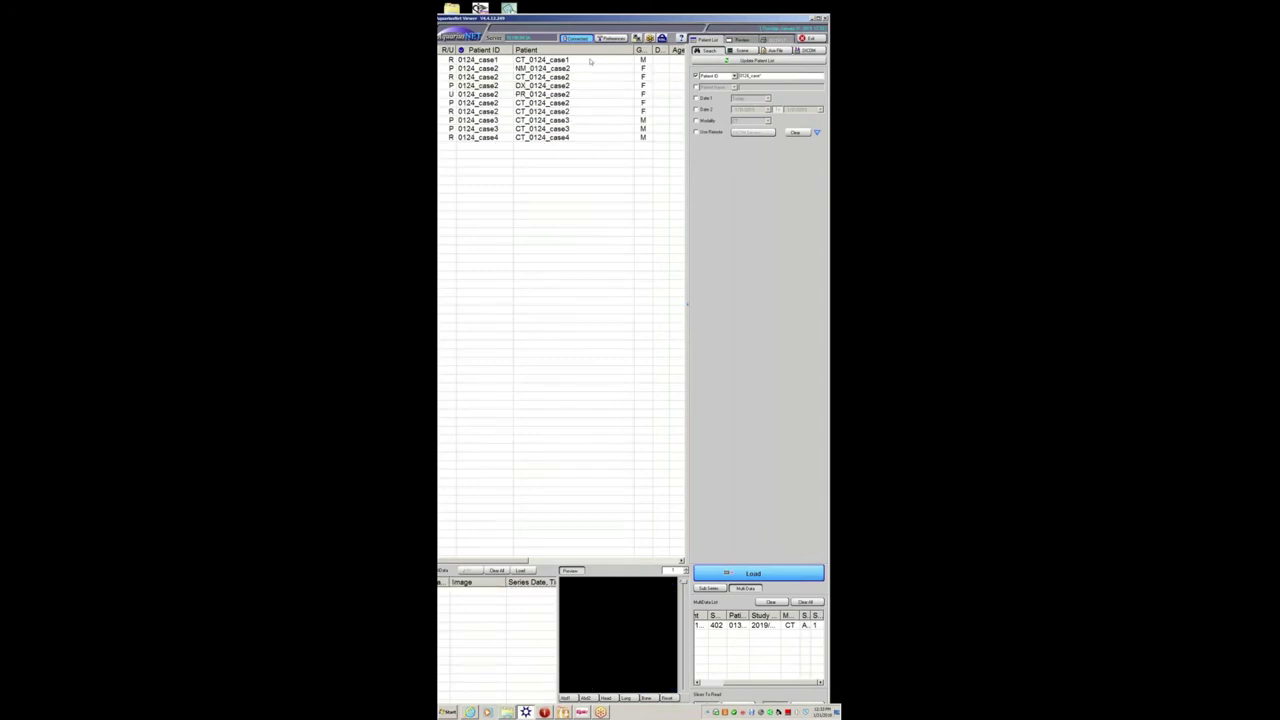
- Preview the available series of the last CT_0124_case2 study and both CT_0124_case3 studies
left_click(540, 111)
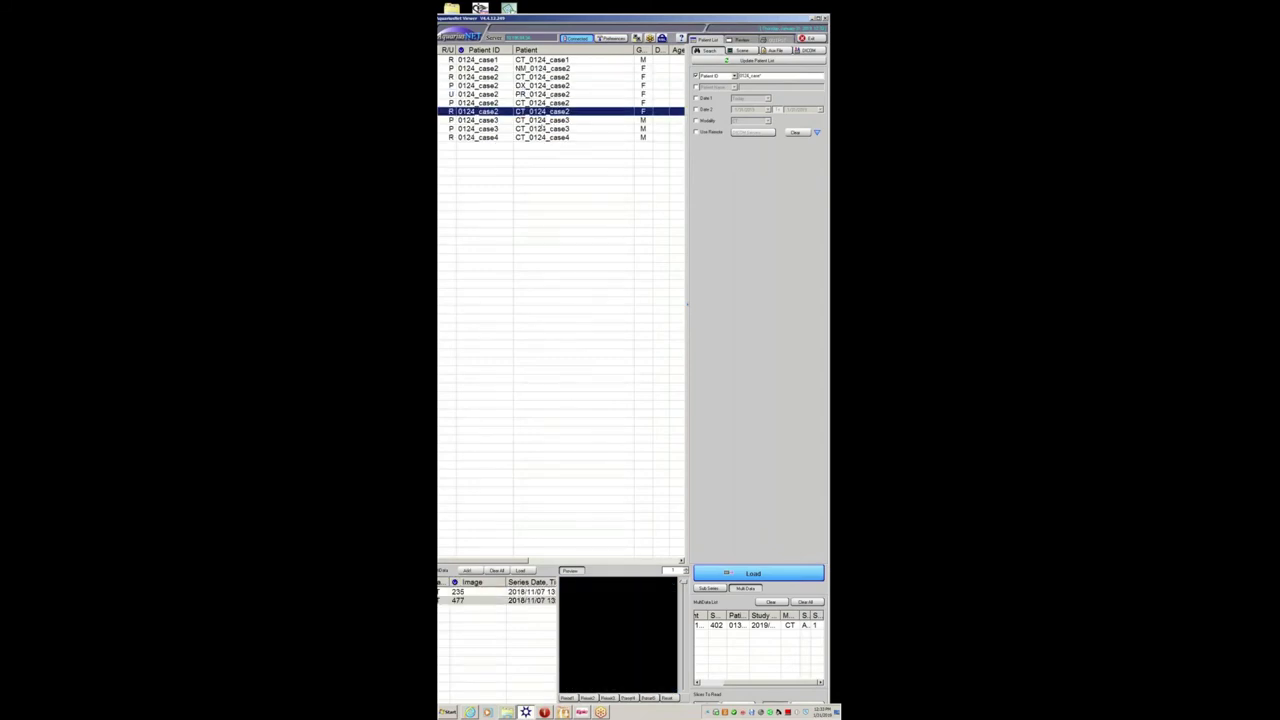
left_click_drag(683, 585, 675, 647)
left_click(566, 128)
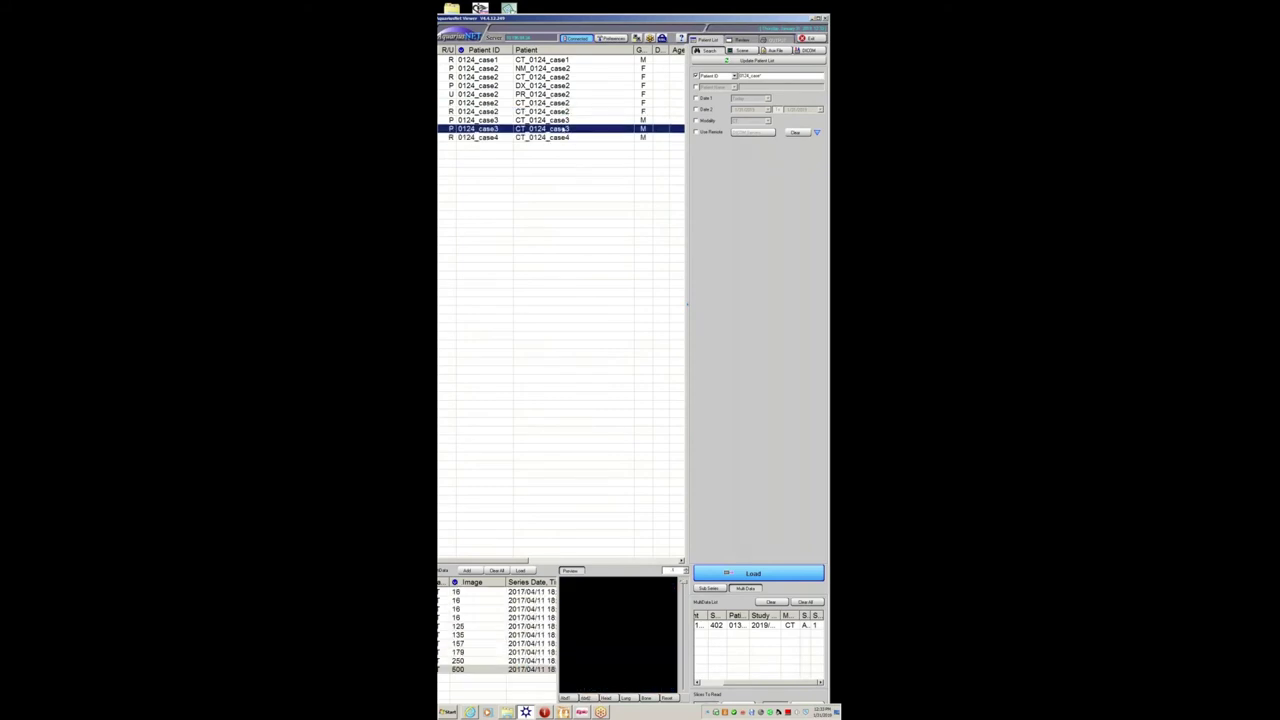
left_click(567, 120)
left_click_drag(681, 583, 682, 686)
- Load the 416-image series of CT_0124_case1 and turn the MPR planes obliquely across the heart
left_click(566, 59)
left_click(533, 591)
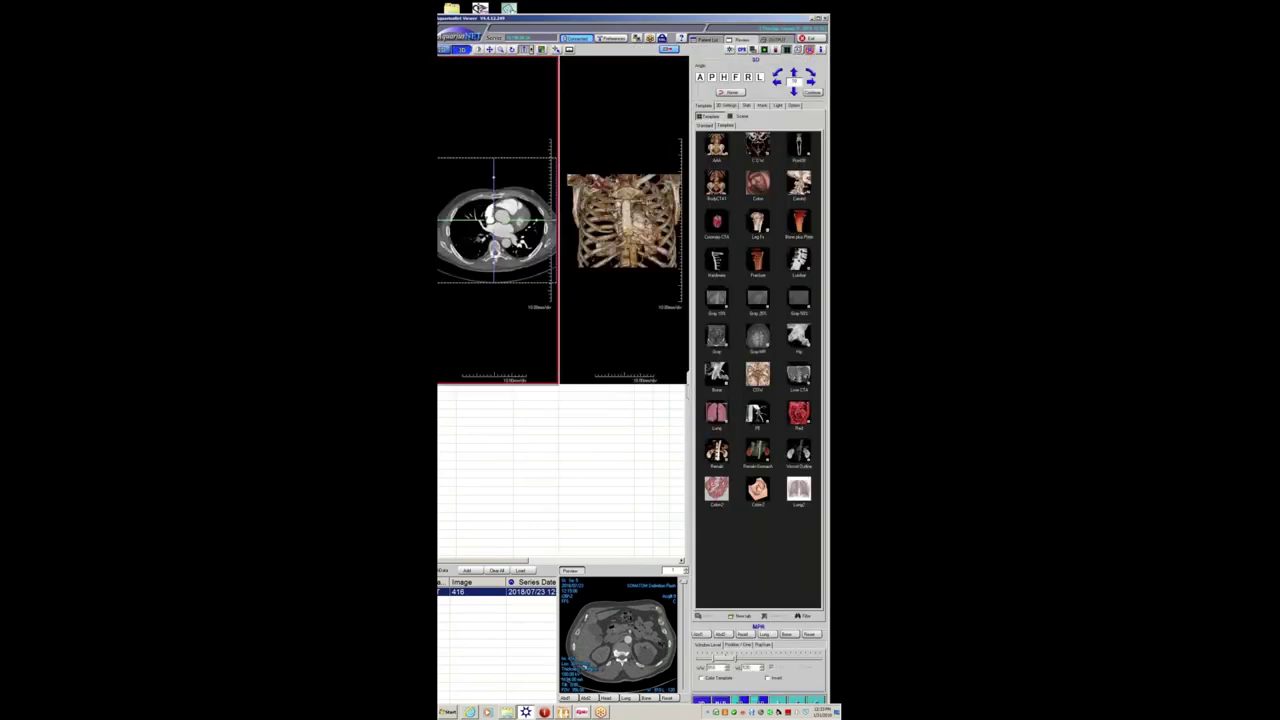
left_click_drag(547, 380, 562, 306)
scroll(567, 287, "up", 2)
scroll(562, 306, "up", 5)
scroll(562, 306, "up", 3)
double_click(562, 306)
left_click_drag(548, 206, 519, 246)
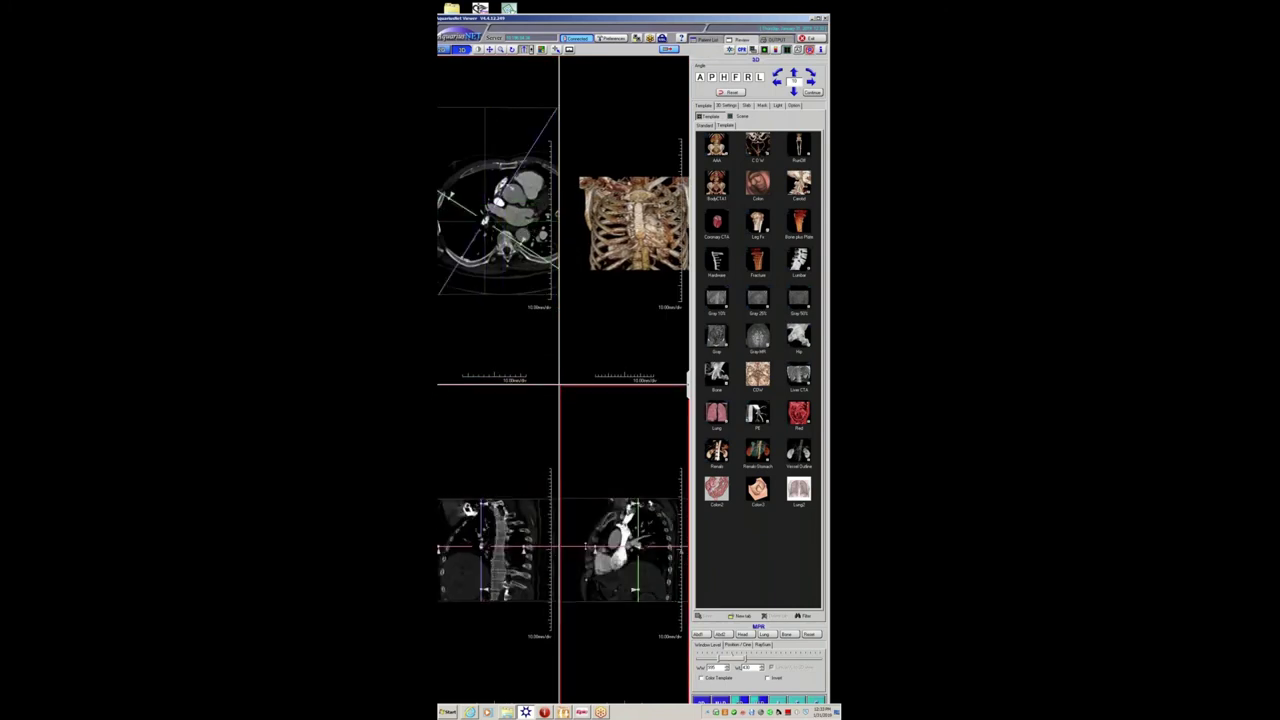
left_click_drag(598, 549, 604, 526)
- Show the oblique coronal view alone, magnify it and examine the pulmonary vessels beside the spine through neighbouring slices
double_click(530, 480)
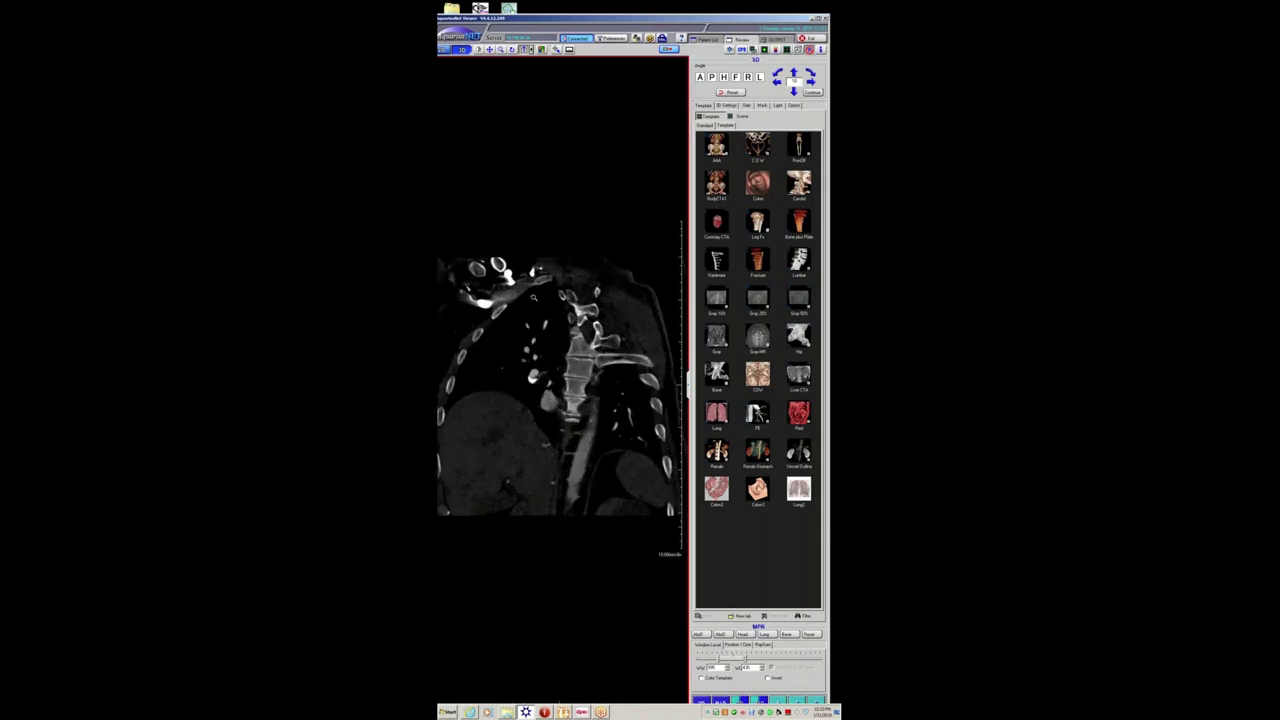
left_click_drag(534, 298, 551, 388)
scroll(551, 388, "down", 3)
scroll(551, 388, "up", 5)
scroll(551, 388, "up", 3)
scroll(553, 343, "down", 5)
mouse_move(553, 343)
left_mouse_down()
mouse_move(554, 318)
mouse_move(556, 330)
left_mouse_up()
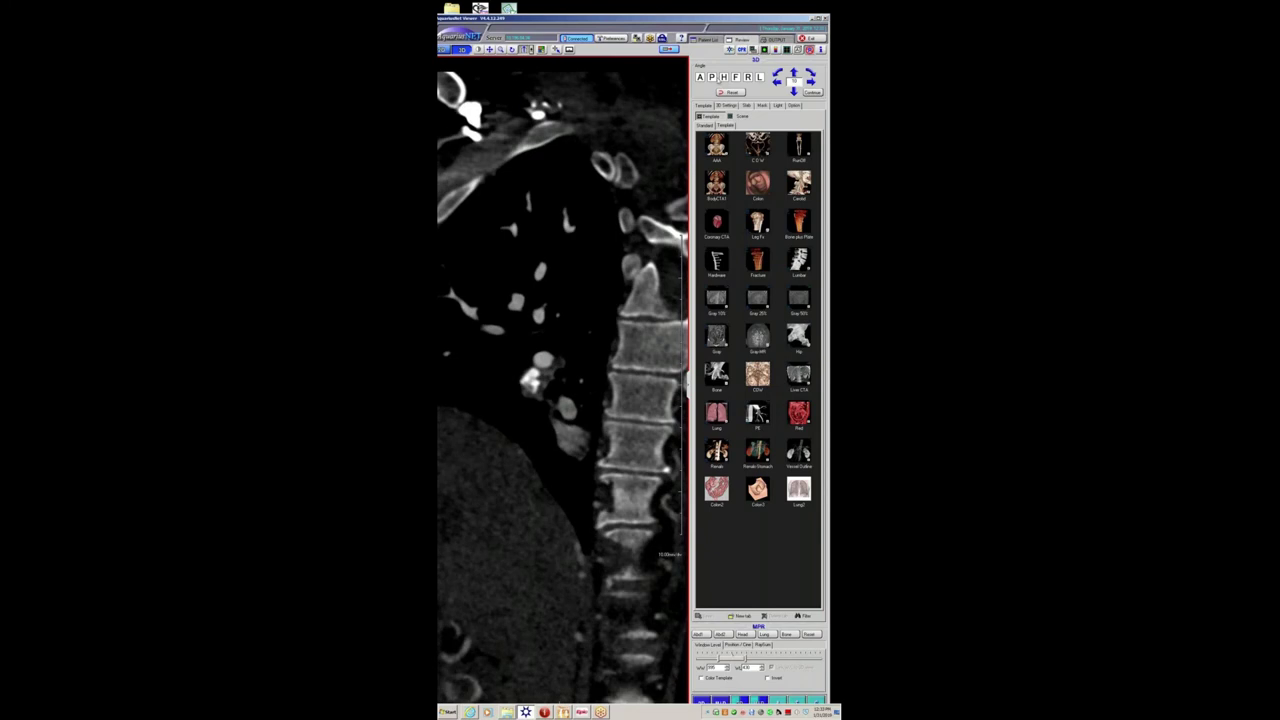
left_click_drag(711, 20, 718, 19)
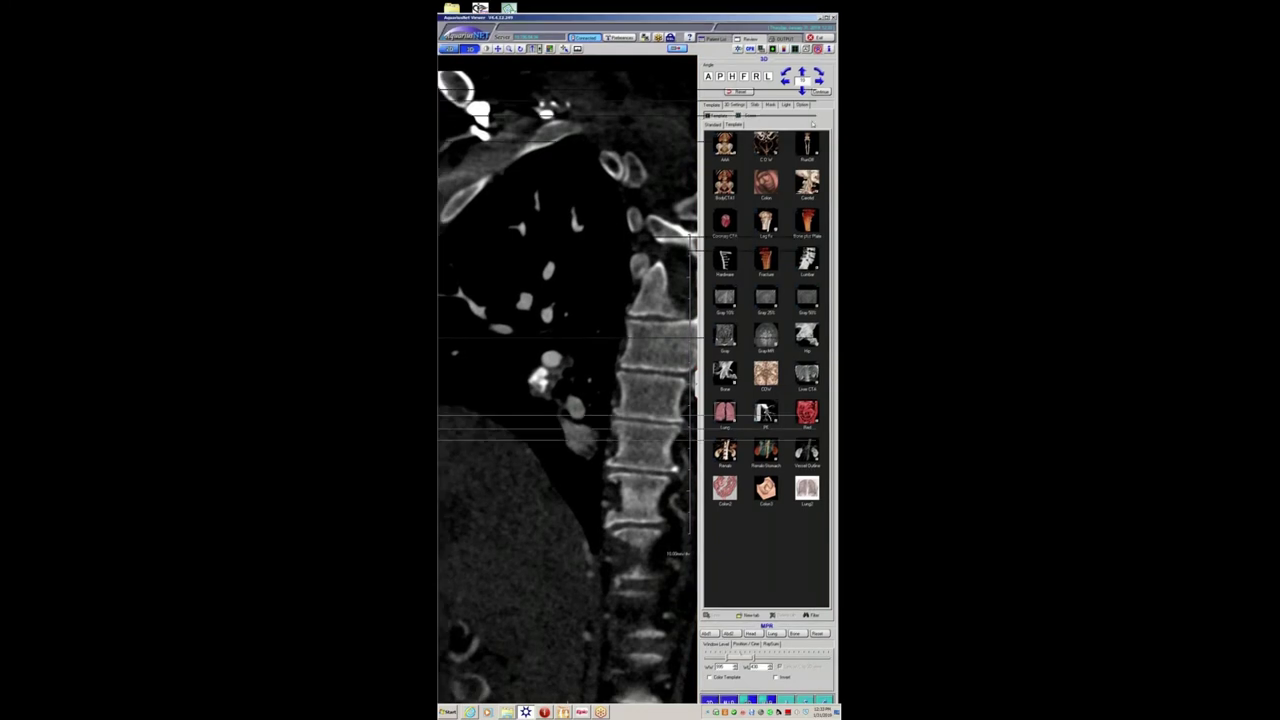
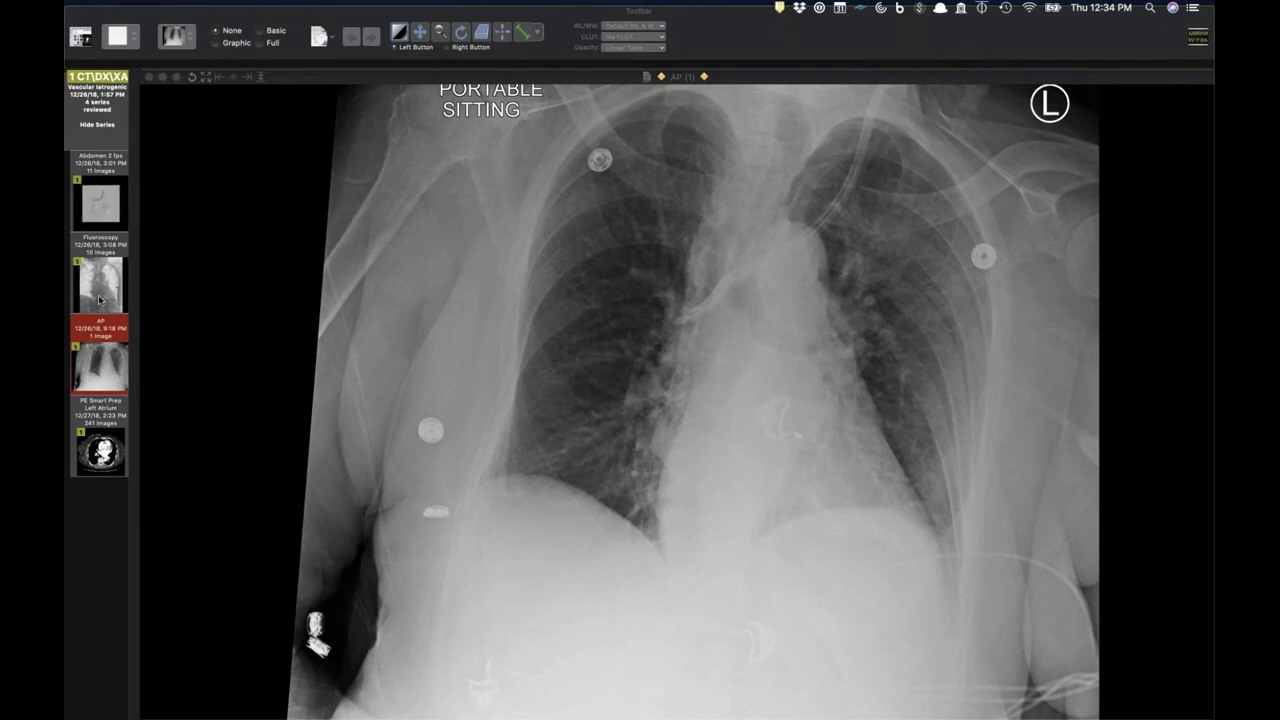
- Show the Fluoroscopy series beside the AP chest radiograph in OsiriX and trace the catheter through its frames
left_click_drag(100, 299, 884, 460)
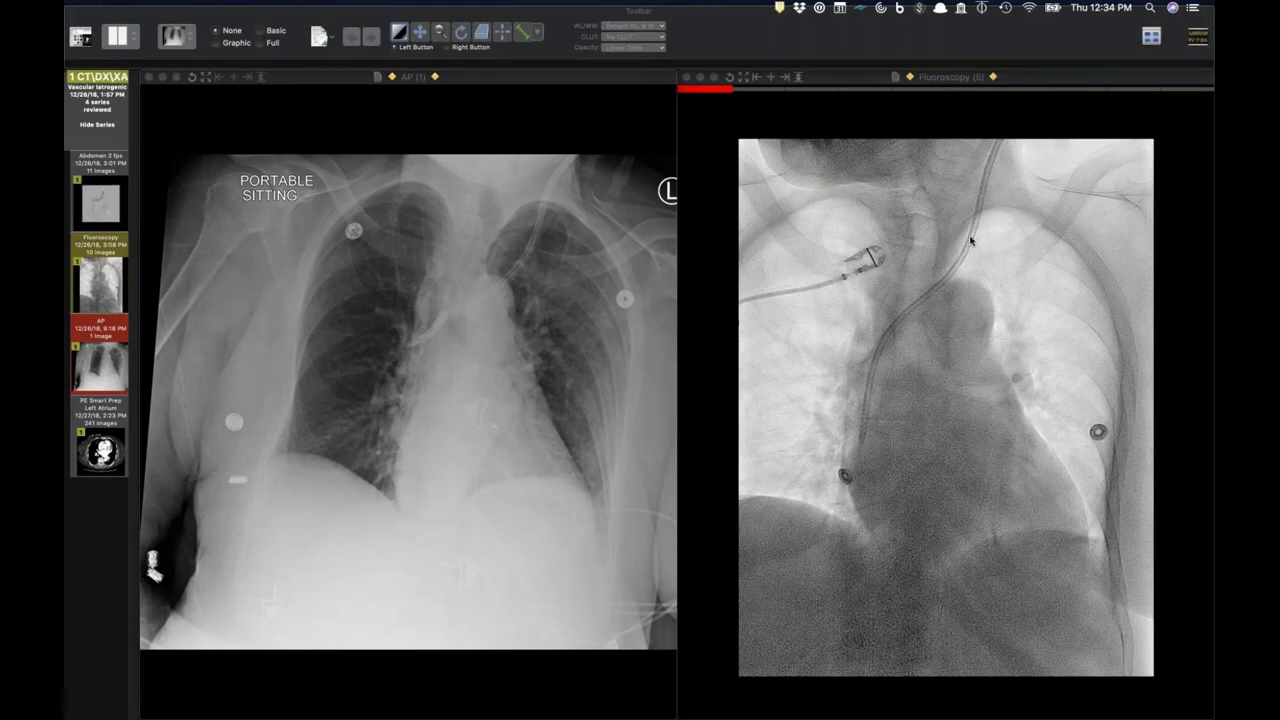
left_click(911, 371)
scroll(911, 371, "down", 1)
scroll(911, 376, "down", 2)
scroll(911, 376, "up", 3)
scroll(911, 376, "down", 3)
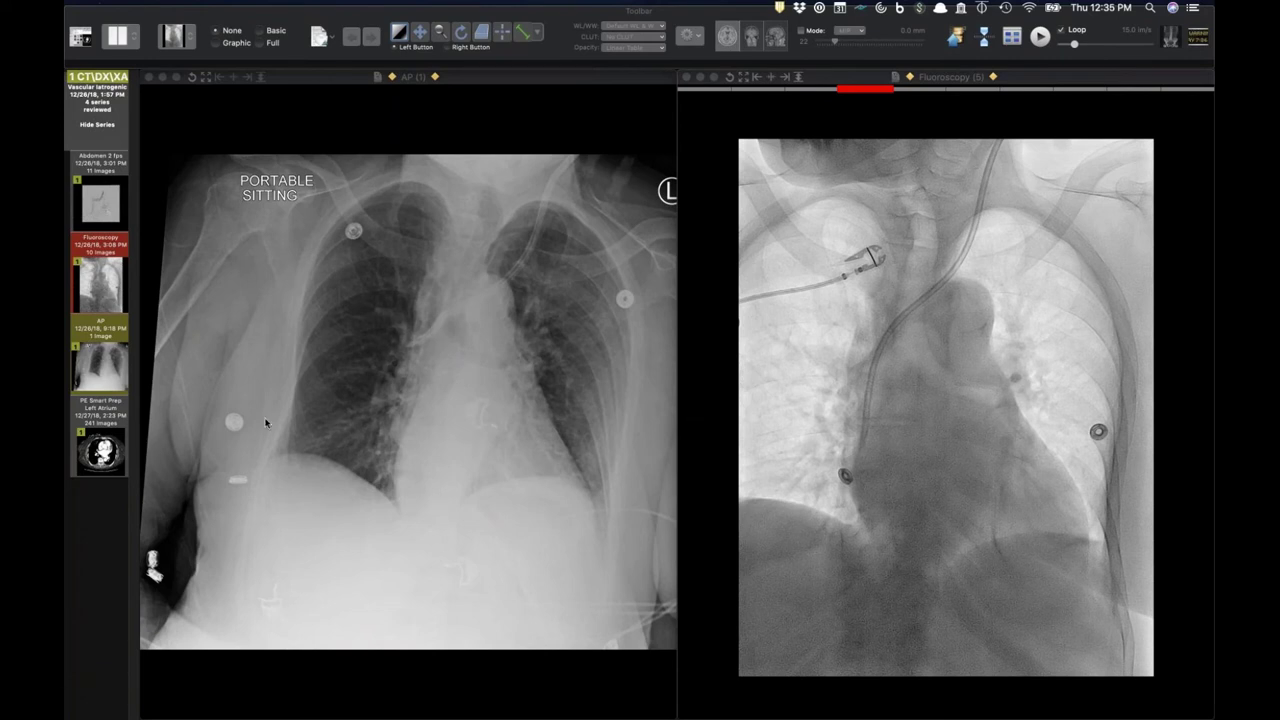
- Replace the Fluoroscopy series with Abdomen 2 fps and follow the contrast injection through the angiogram frames
left_click_drag(97, 210, 868, 402)
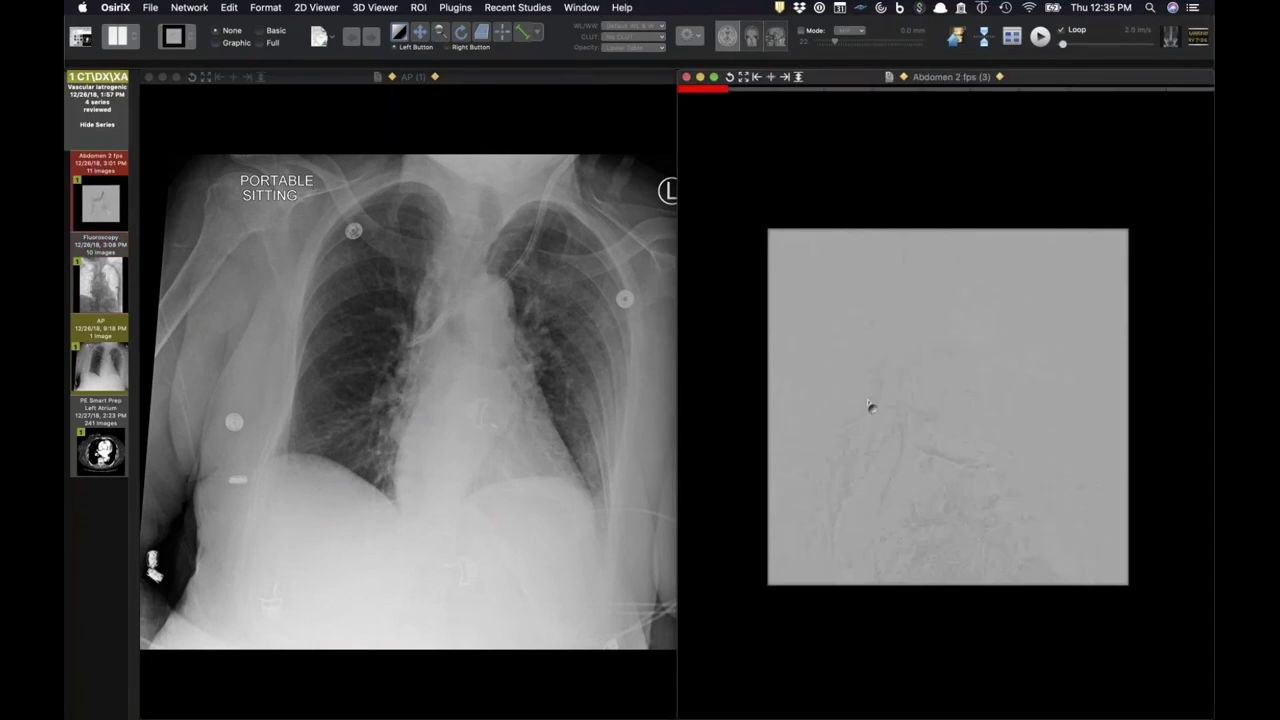
scroll(872, 407, "down", 3)
scroll(885, 412, "up", 5)
scroll(900, 418, "down", 2)
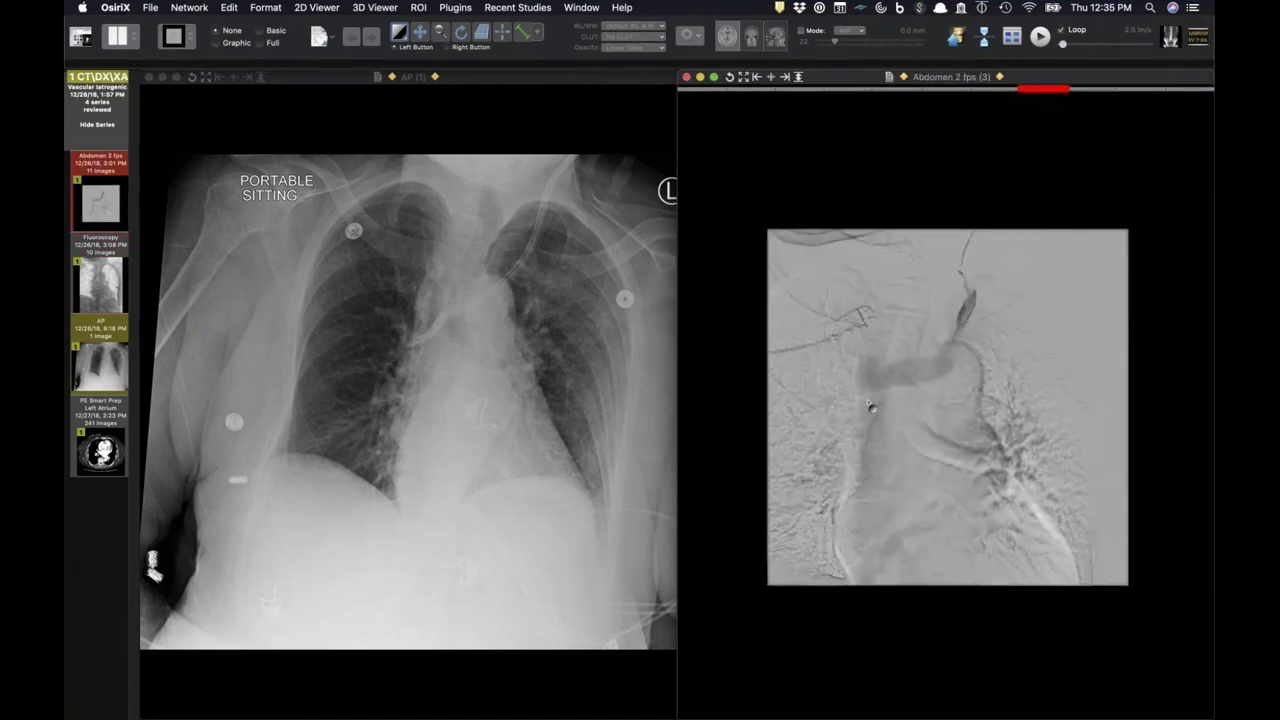
scroll(906, 420, "down", 2)
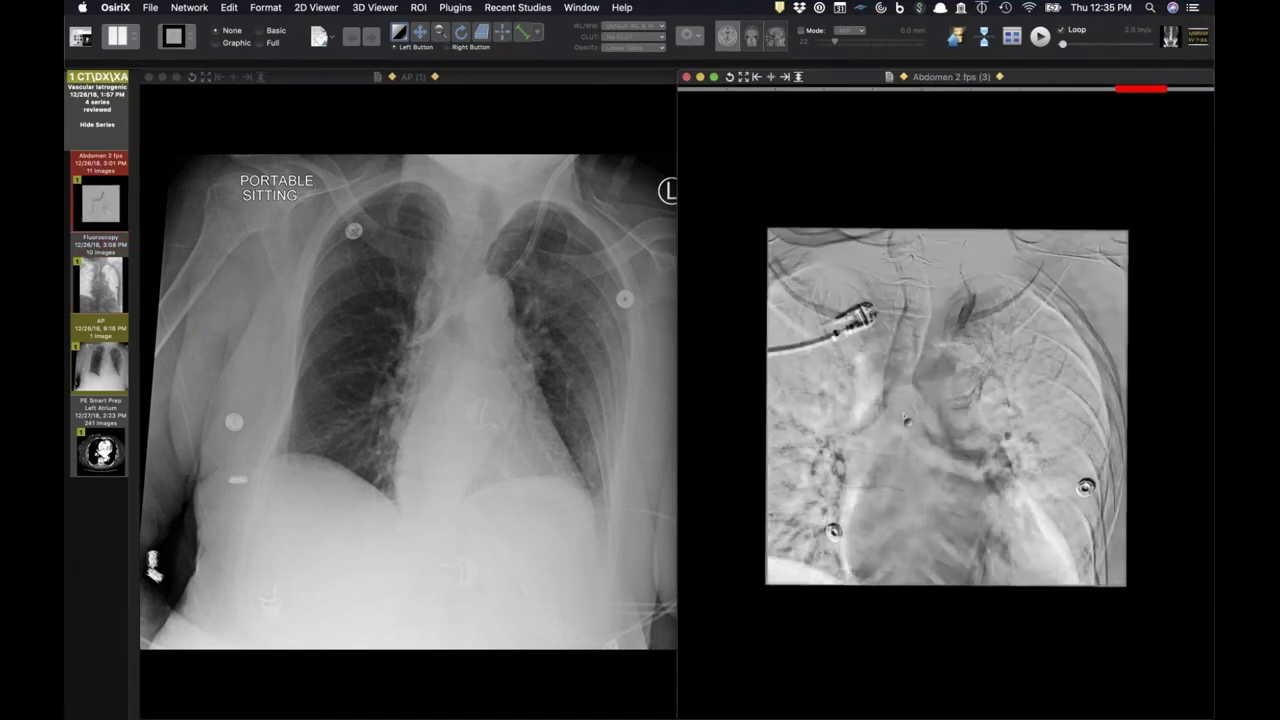
scroll(906, 420, "up", 3)
- Display the PE Smart Prep Left Atrium CT beside the radiograph and widen its contrast window at the level of the pulmonary arteries
left_click_drag(90, 452, 925, 390)
scroll(922, 432, "down", 20)
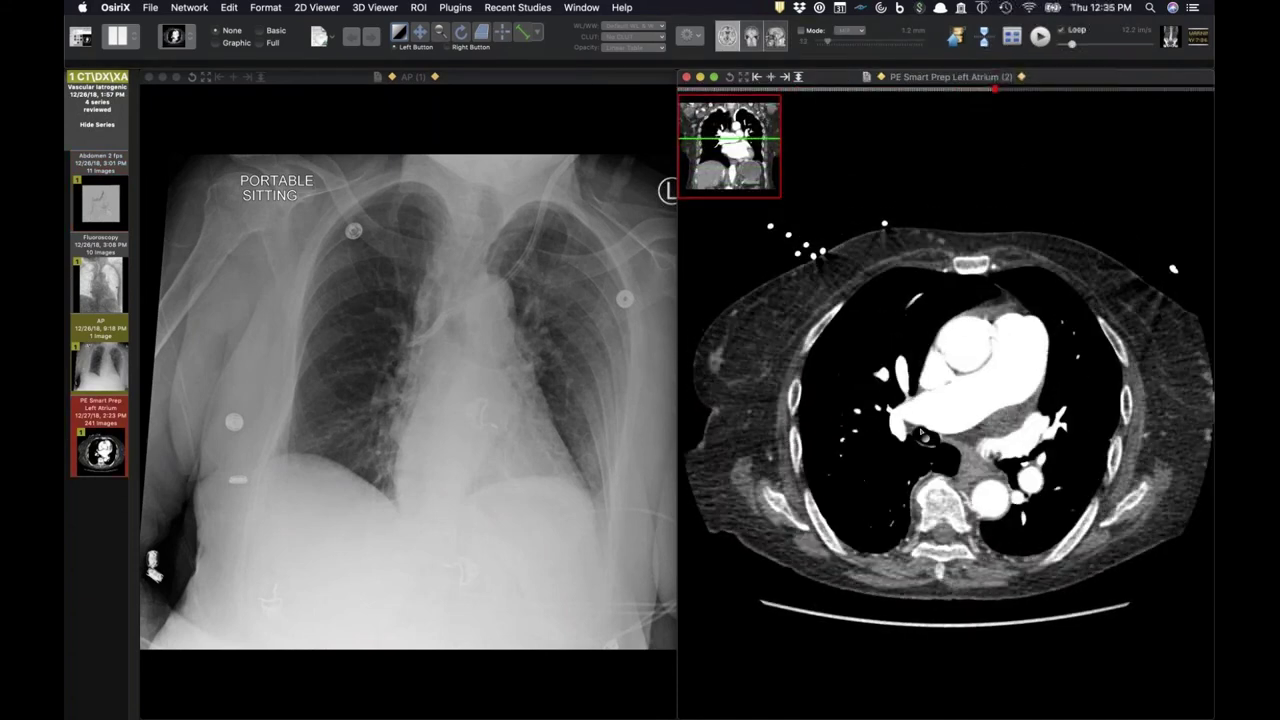
scroll(922, 433, "down", 12)
left_click_drag(922, 433, 1100, 411)
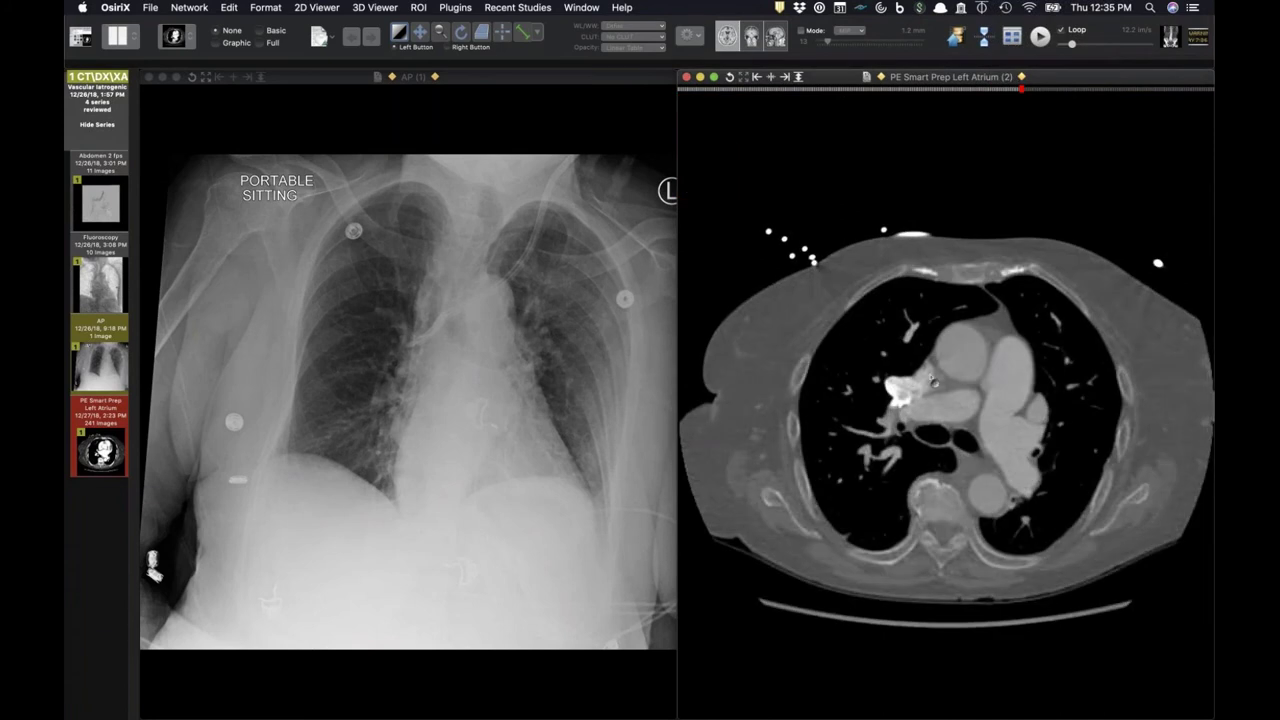
scroll(936, 443, "down", 4)
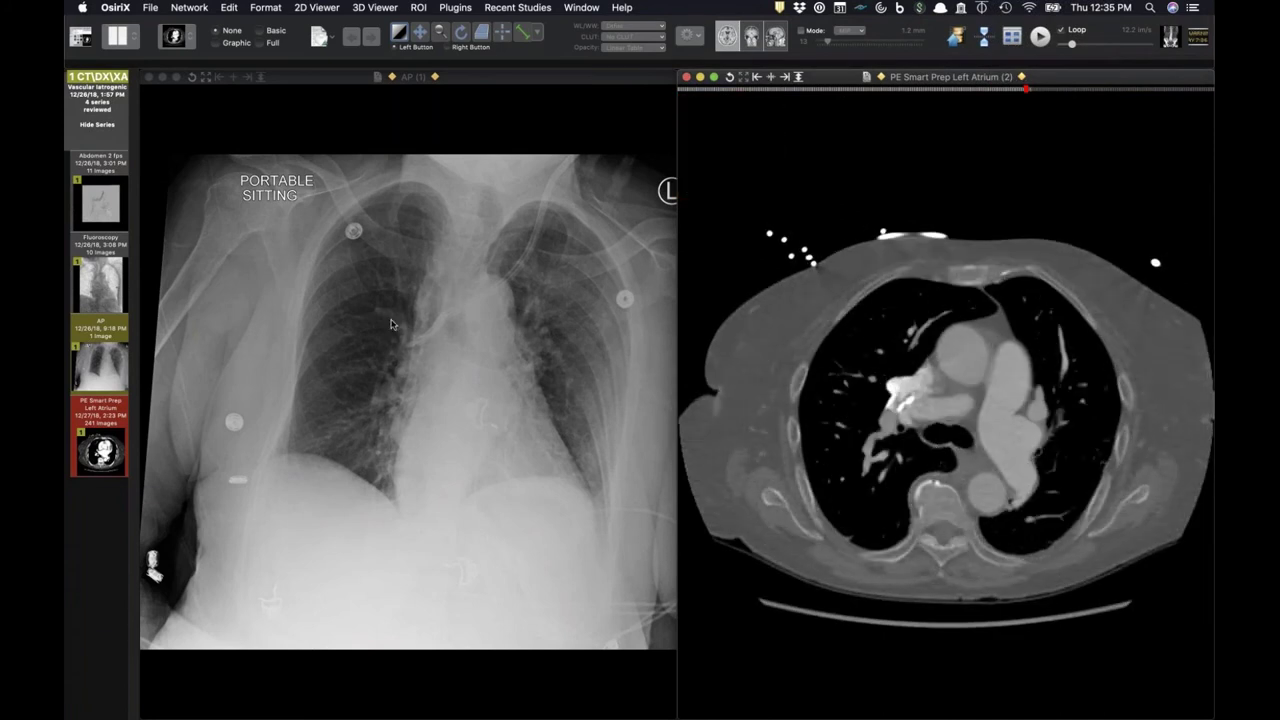
- Magnify the catheter tip on the AP radiograph and examine the superior vena cava region on the neighbouring CT slices
left_click_drag(401, 394, 408, 249)
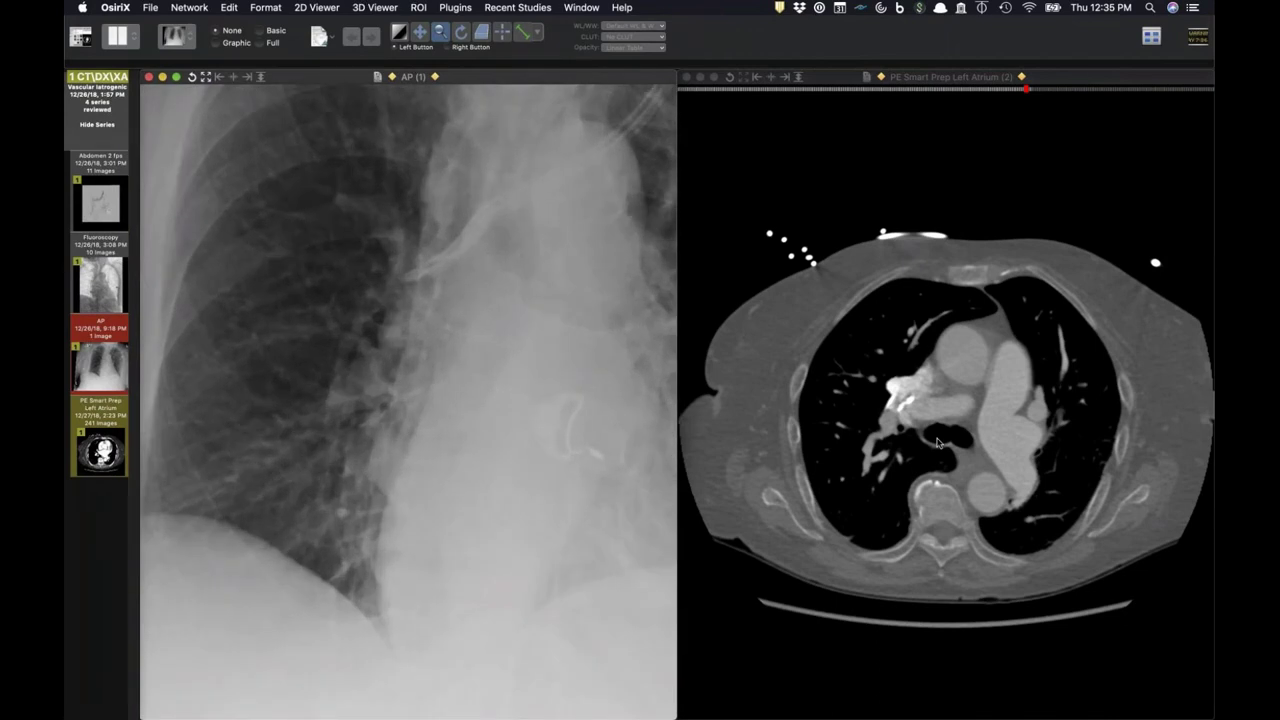
left_click(938, 443)
scroll(938, 443, "down", 3)
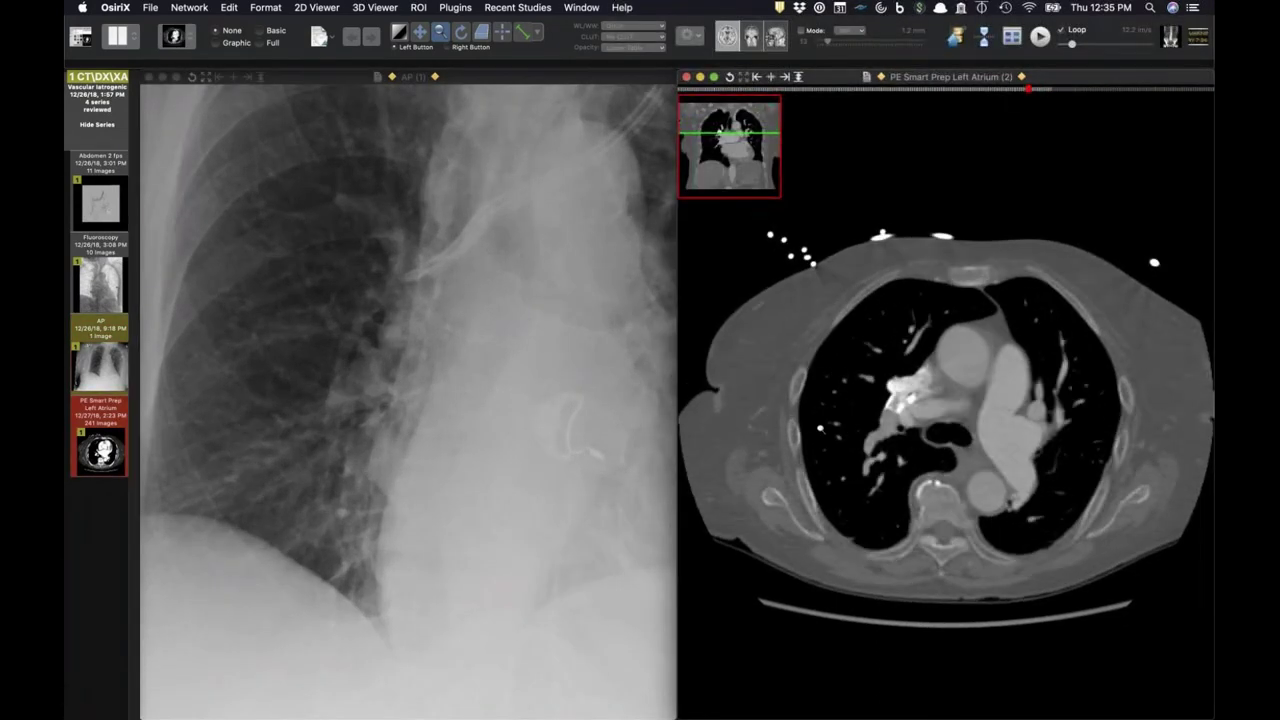
scroll(993, 428, "down", 3)
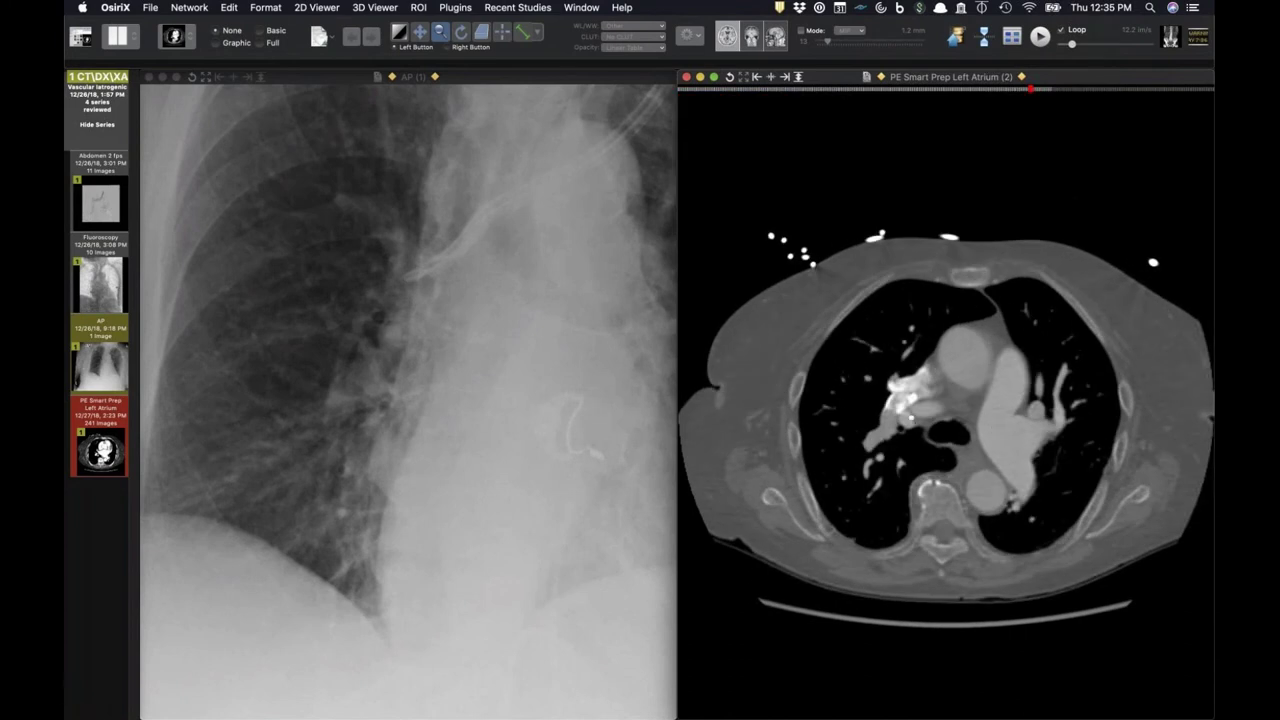
scroll(945, 420, "up", 4)
scroll(945, 420, "down", 10)
scroll(945, 420, "up", 7)
scroll(928, 400, "up", 2)
scroll(945, 400, "up", 3)
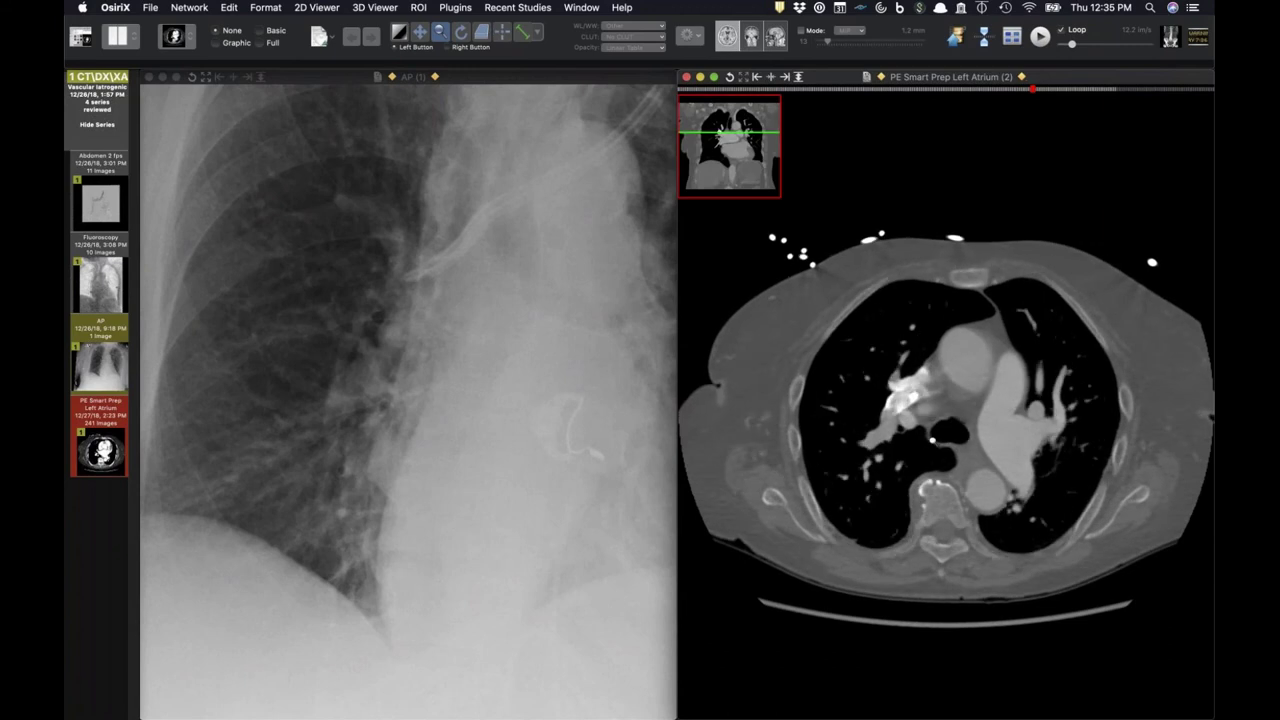
- Examine the axial PE Smart Prep Left Atrium slices around the hila and main pulmonary artery
scroll(905, 398, "down", 3)
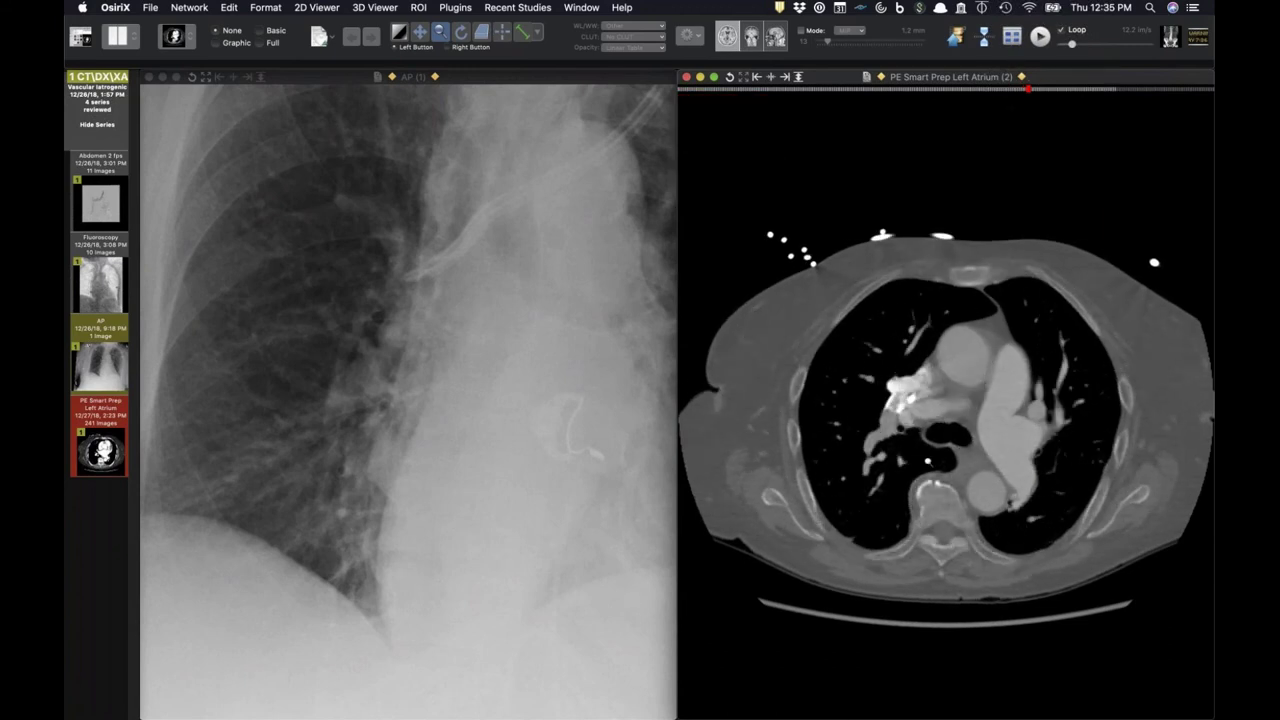
scroll(945, 400, "up", 8)
scroll(928, 460, "down", 10)
scroll(928, 460, "down", 2)
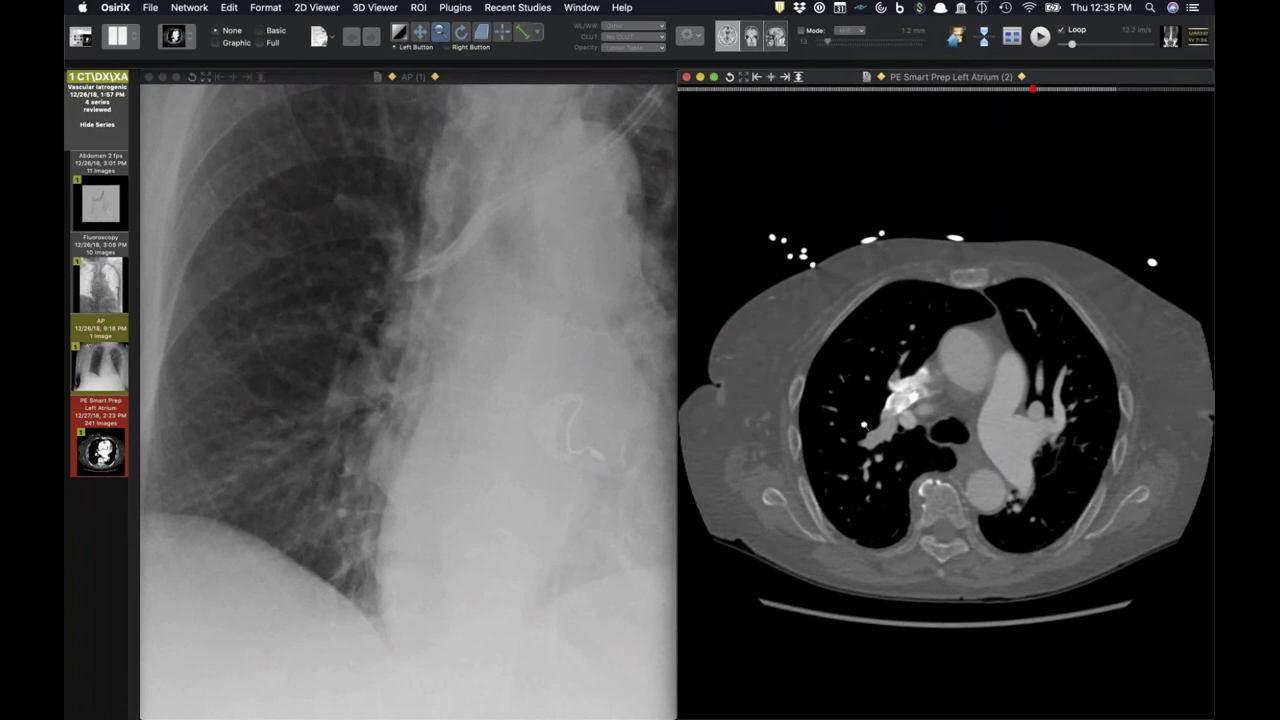
- Load the Abdomen 2 fps series beside the AP radiograph and review its contrast-filled frames
left_click_drag(98, 213, 874, 409)
scroll(873, 413, "down", 7)
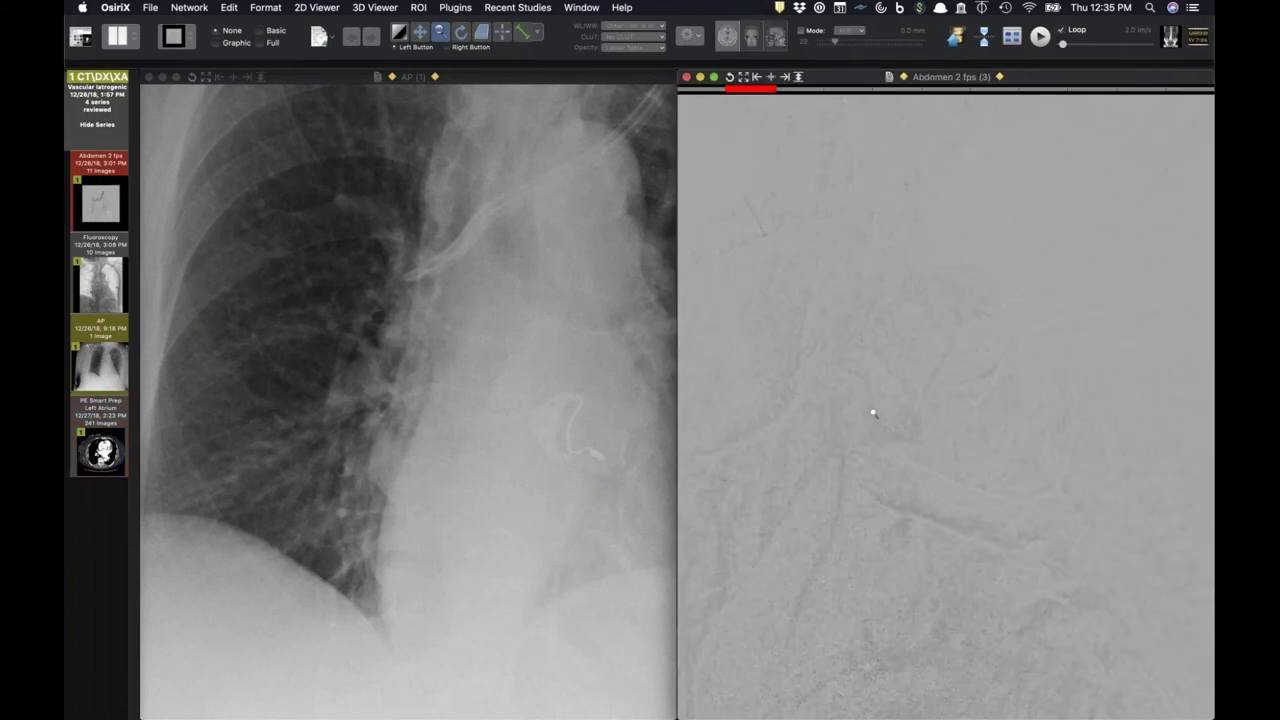
scroll(873, 413, "up", 1)
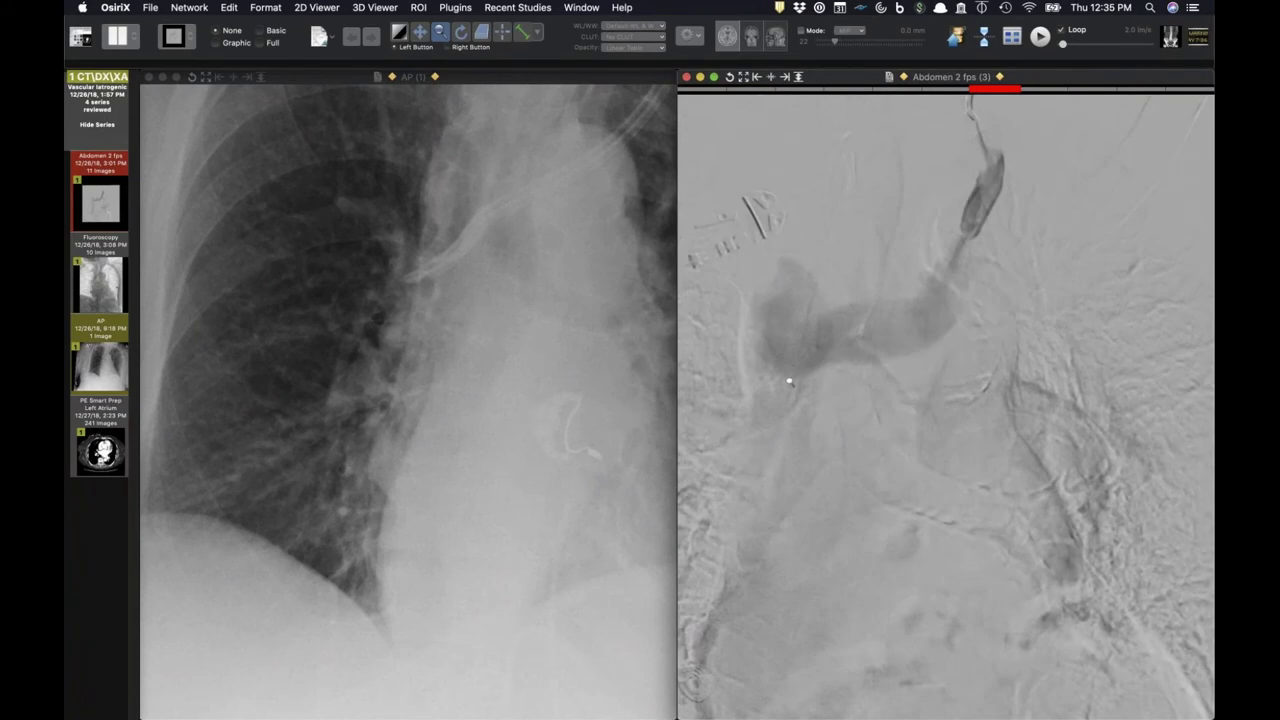
scroll(789, 381, "down", 2)
scroll(789, 381, "up", 4)
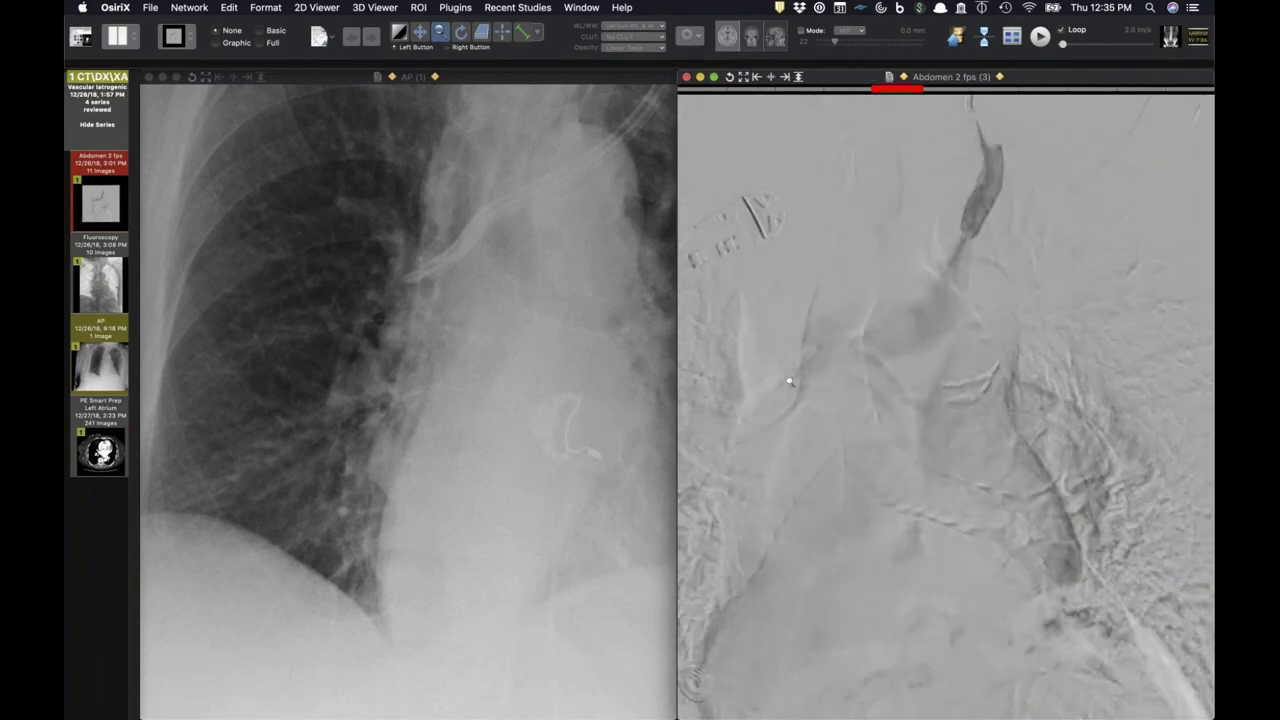
scroll(789, 381, "down", 2)
scroll(789, 381, "down", 1)
scroll(789, 381, "up", 1)
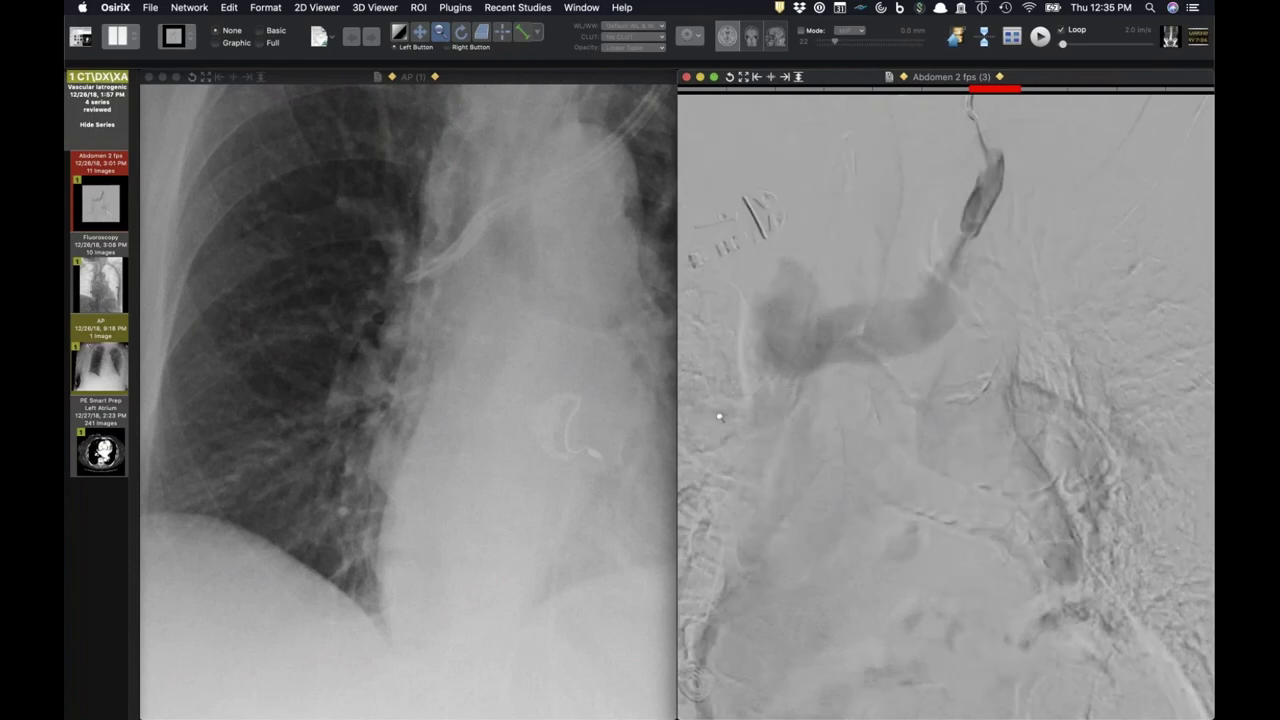
- Adjust the window level of the Abdomen 2 fps angiogram and compare its early and late contrast frames
key("w")
mouse_move(782, 452)
left_mouse_down()
mouse_move(780, 464)
mouse_move(782, 449)
left_mouse_up()
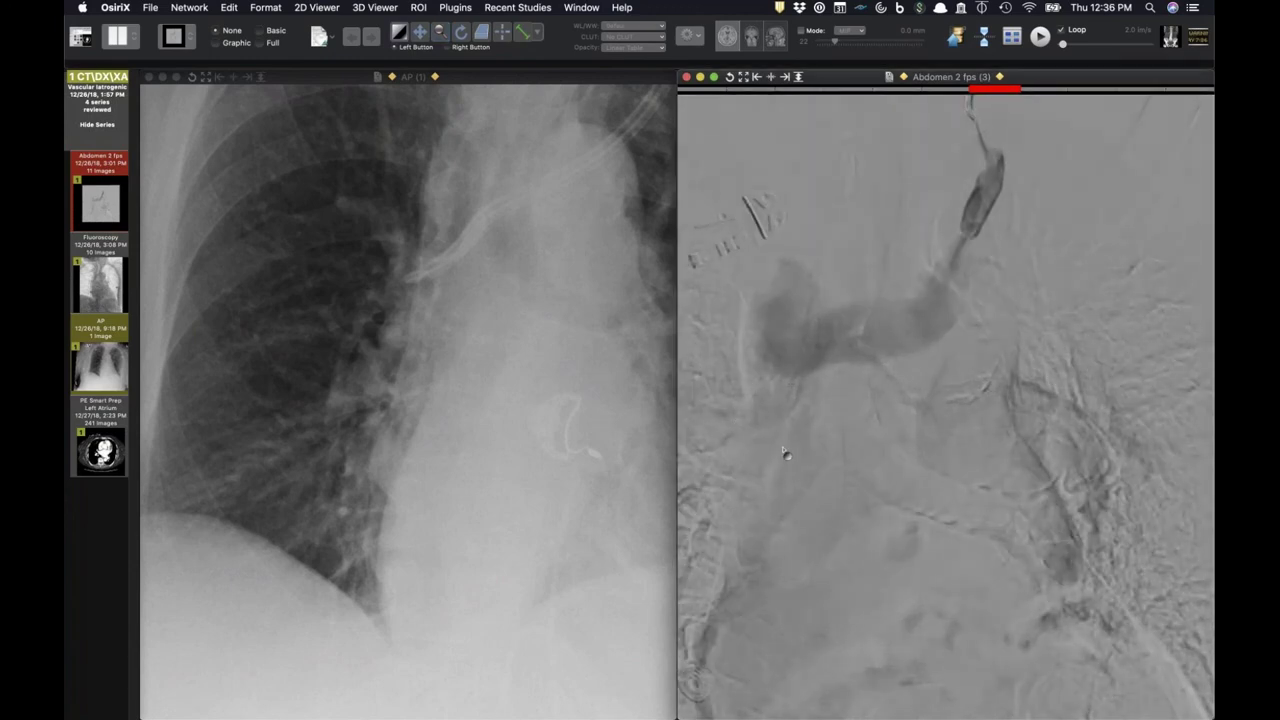
scroll(786, 453, "down", 3)
scroll(786, 453, "up", 4)
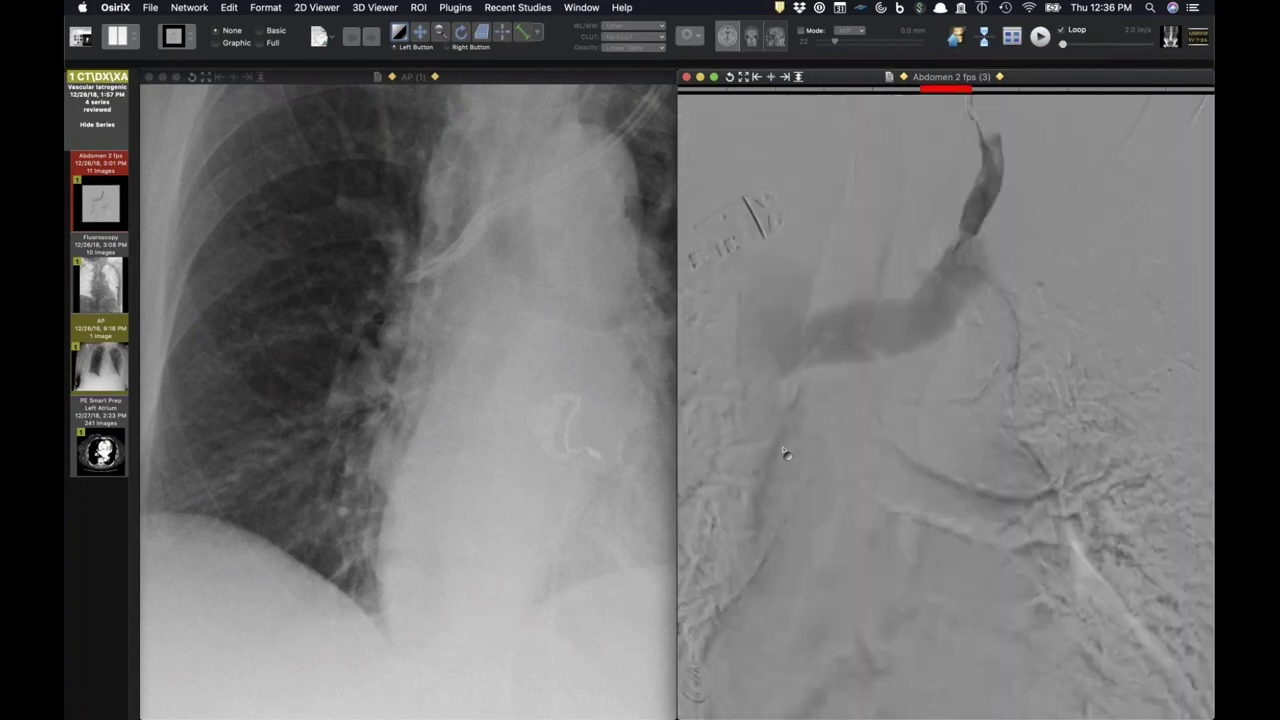
scroll(786, 453, "down", 4)
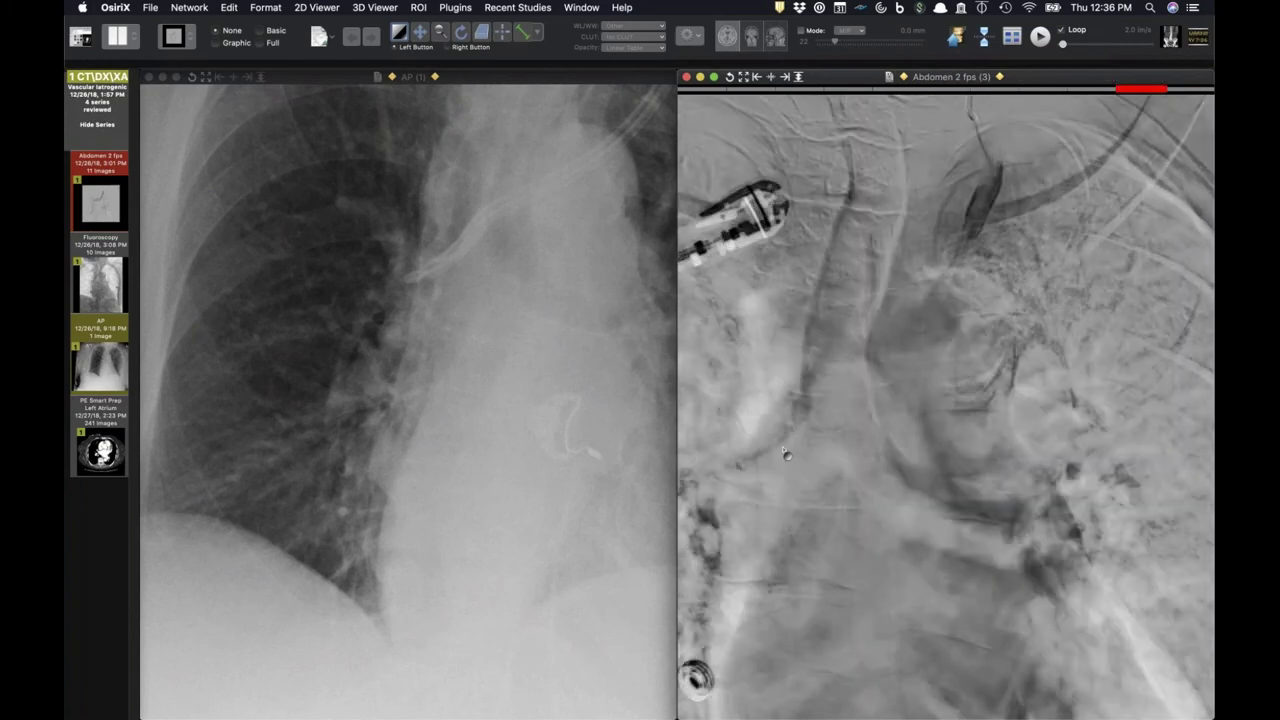
scroll(786, 453, "up", 3)
scroll(786, 453, "down", 1)
scroll(786, 453, "up", 1)
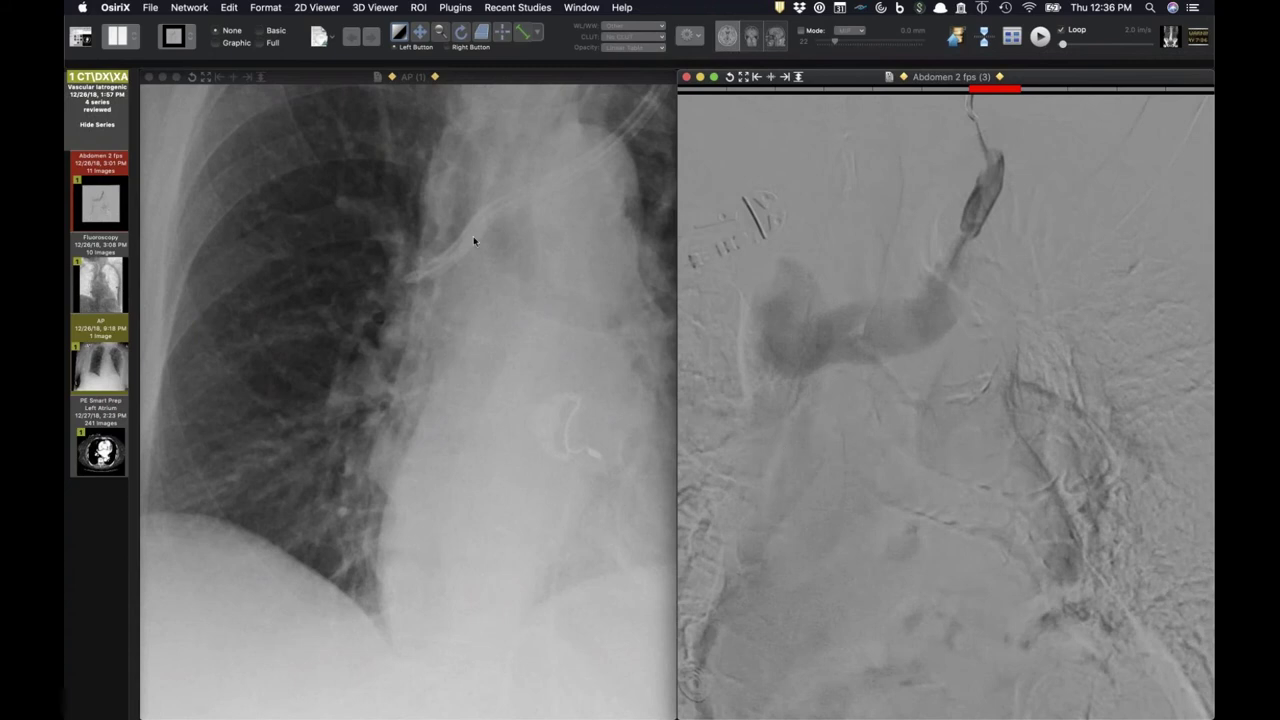
- Close the AP radiograph and the Abdomen 2 fps series to return to the study database
left_click(453, 350)
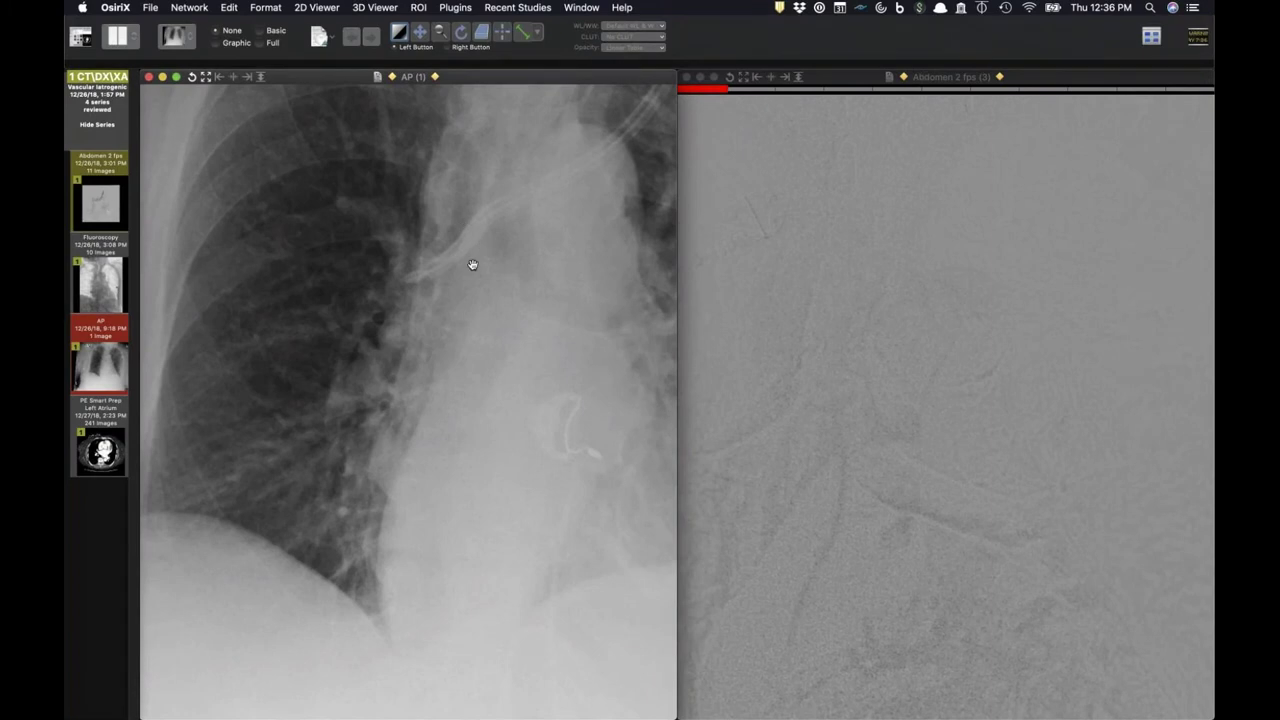
key("super+w")
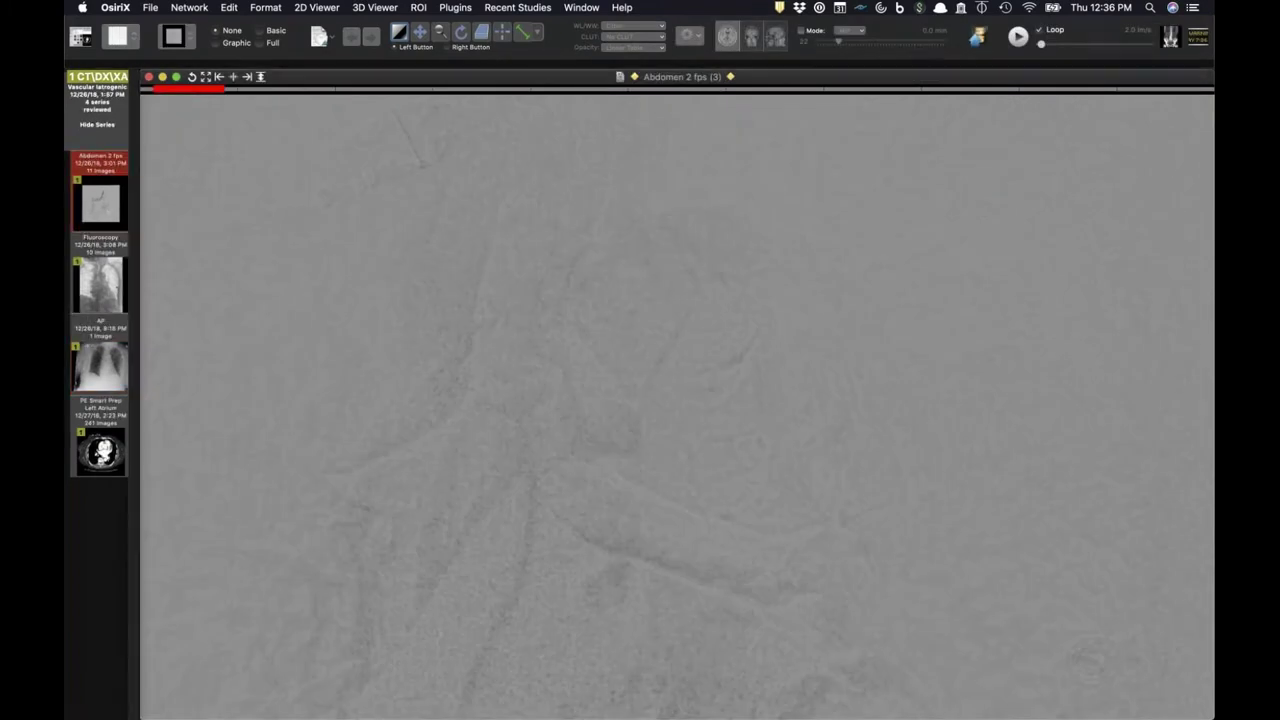
key("super+w")
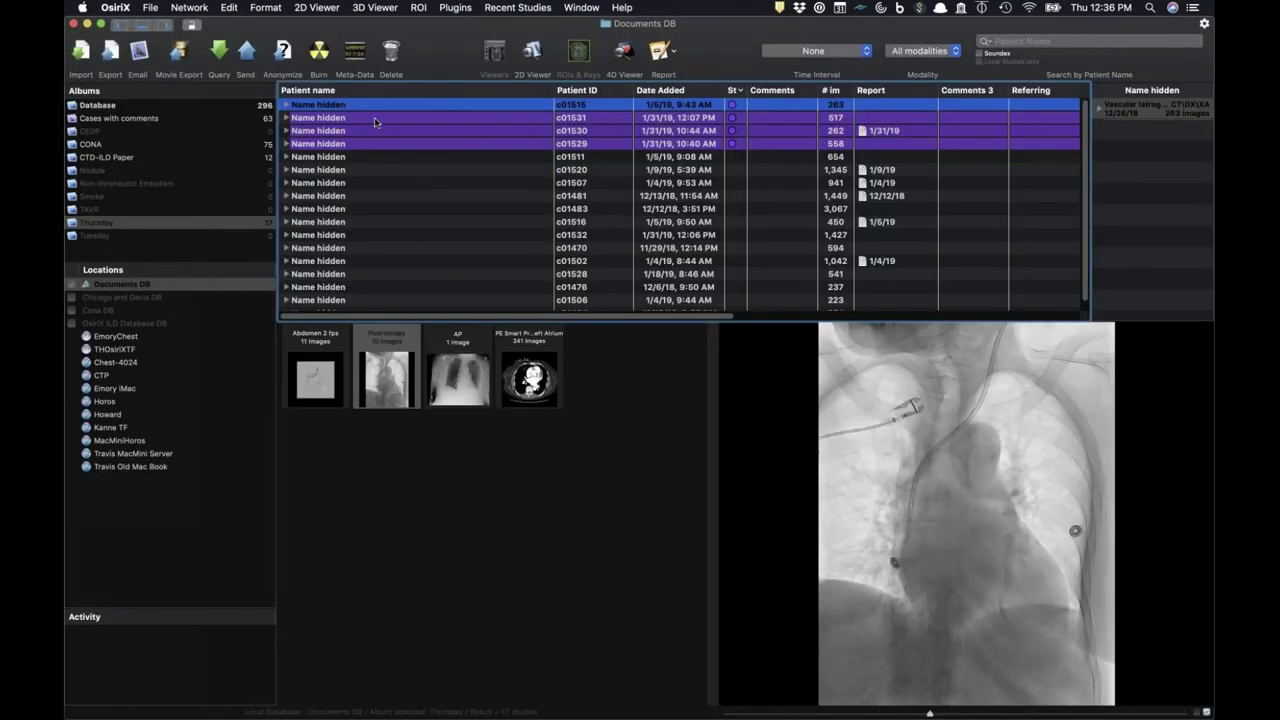
- Open the 2mm Axial Noncon C-A-P series of the Cardiac Pericardium study at the level of the heart
left_click(374, 117)
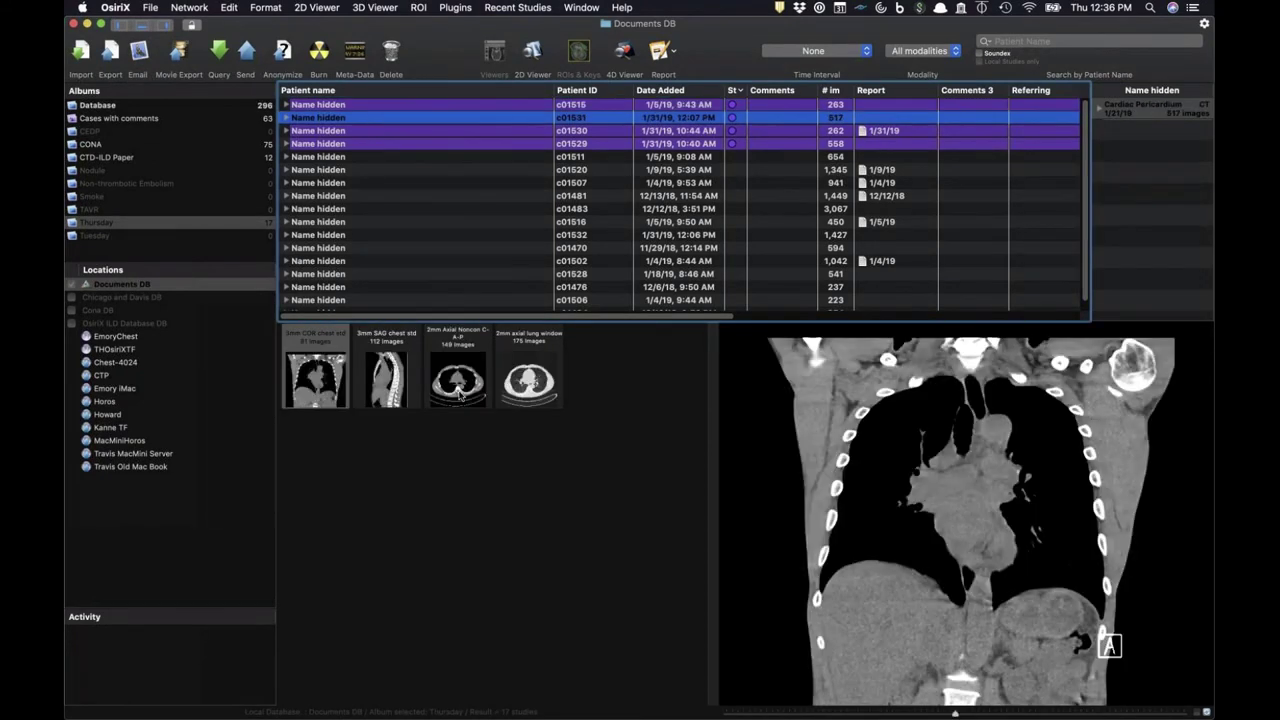
double_click(459, 385)
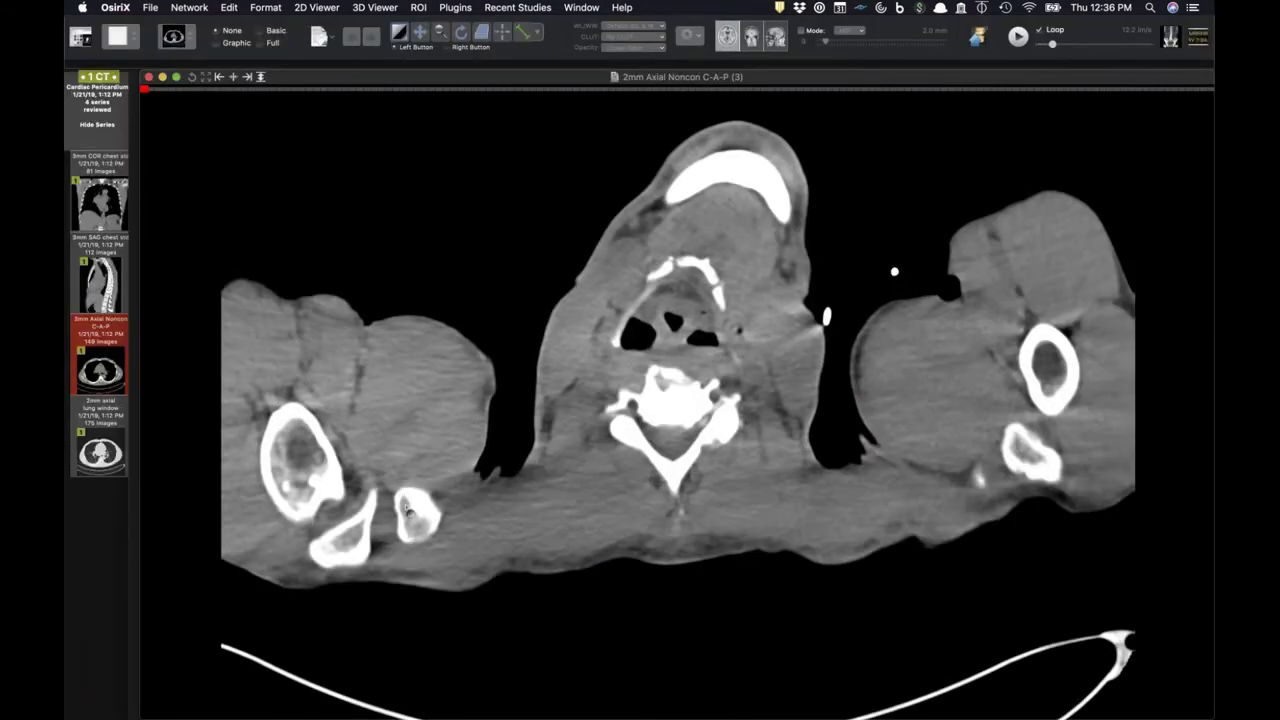
scroll(406, 510, "down", 20)
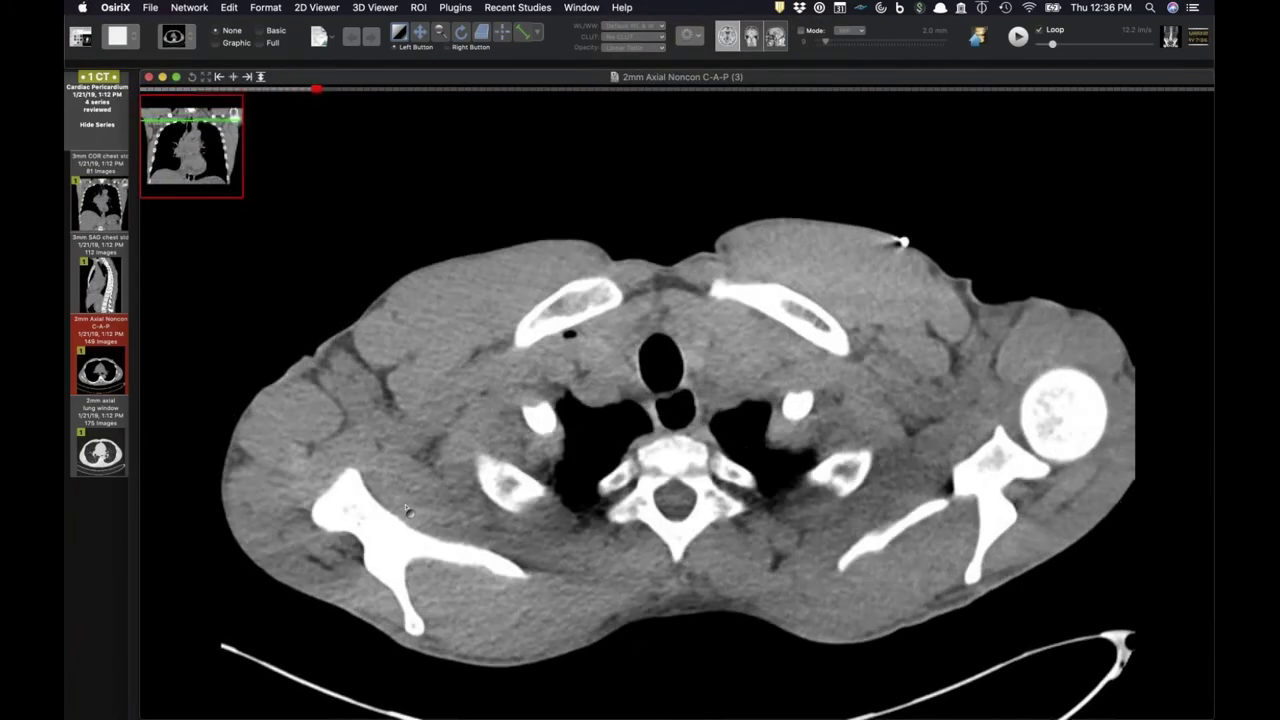
scroll(408, 512, "down", 20)
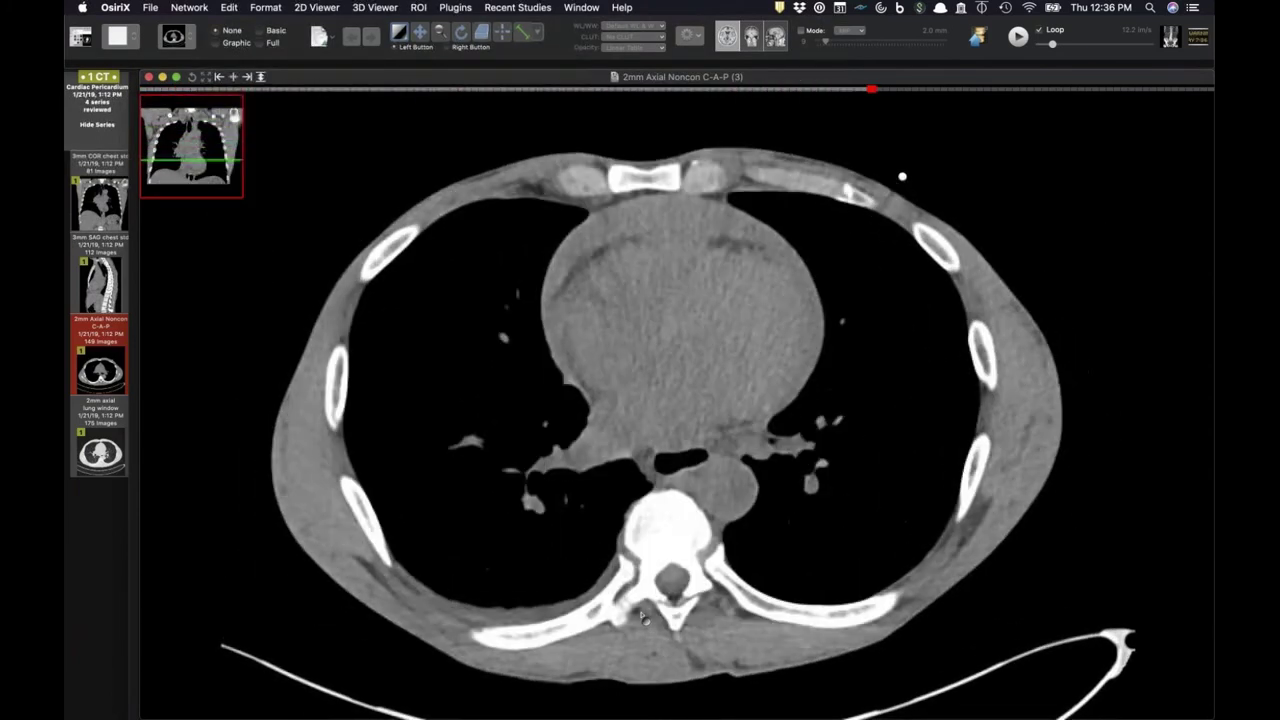
scroll(643, 617, "down", 10)
scroll(696, 268, "up", 2)
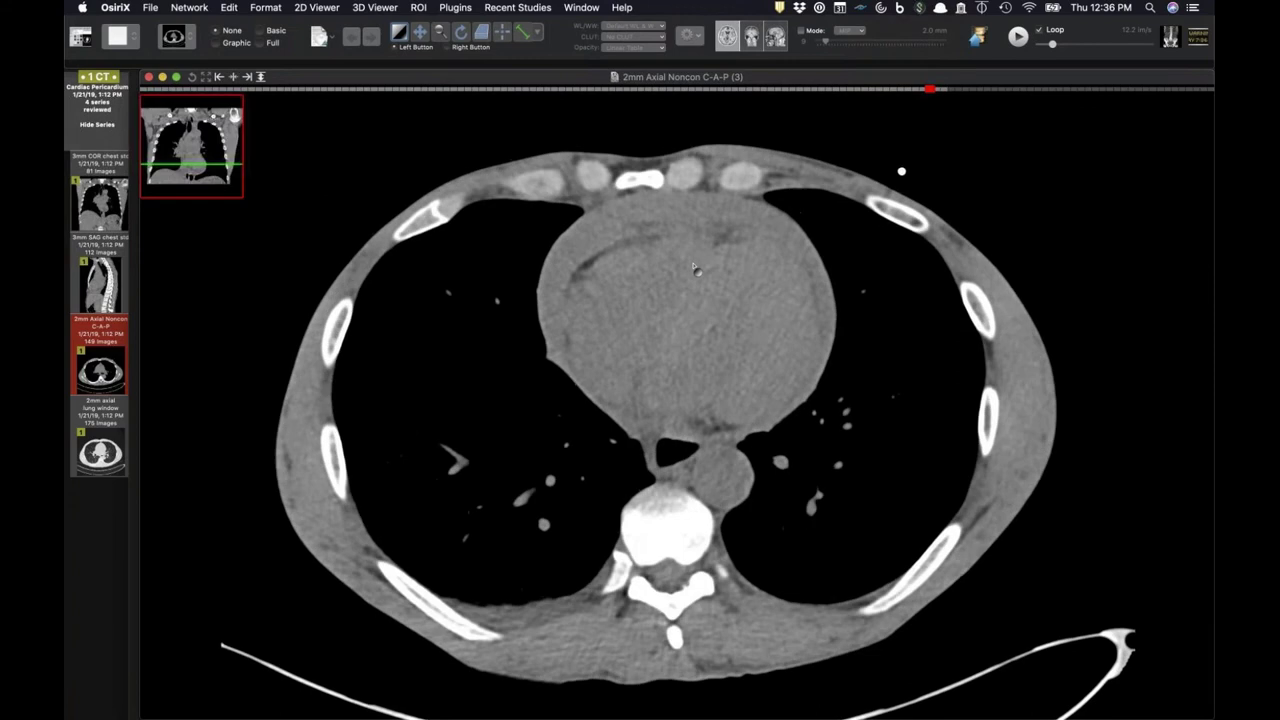
- Examine the noncontrast axial slices from the heart up to the tracheal bifurcation
scroll(693, 320, "up", 3)
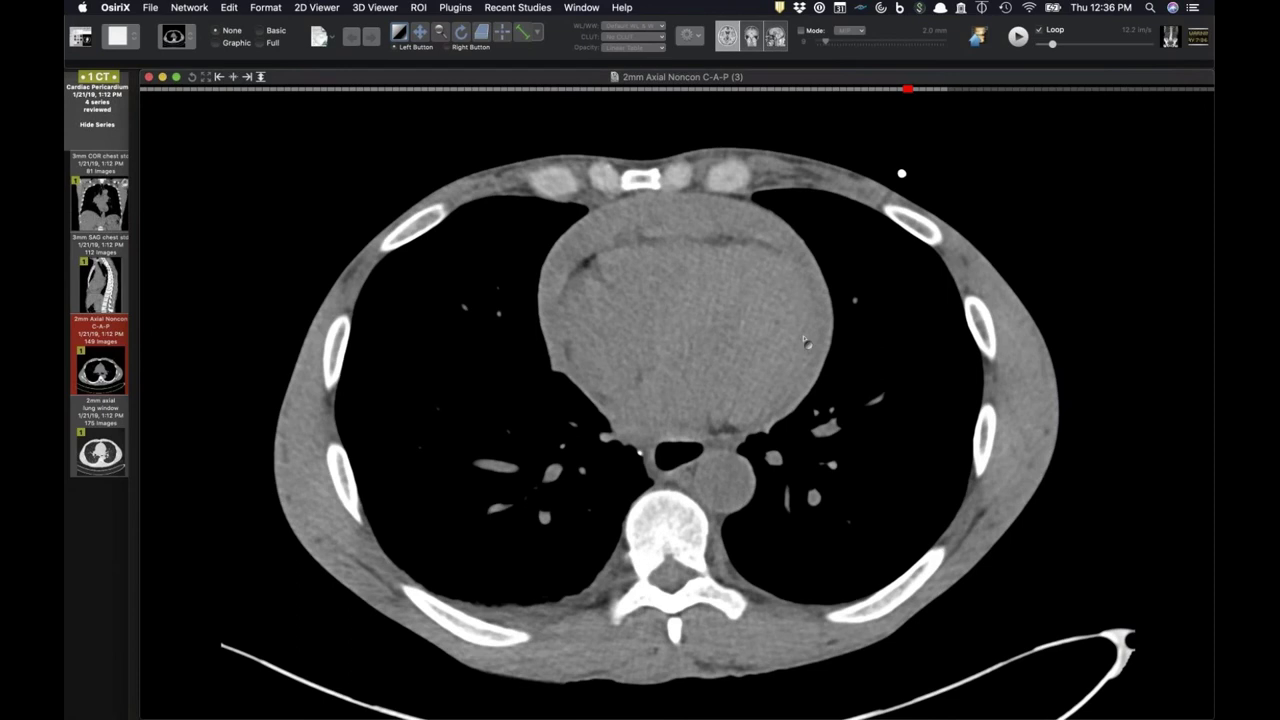
scroll(811, 355, "up", 10)
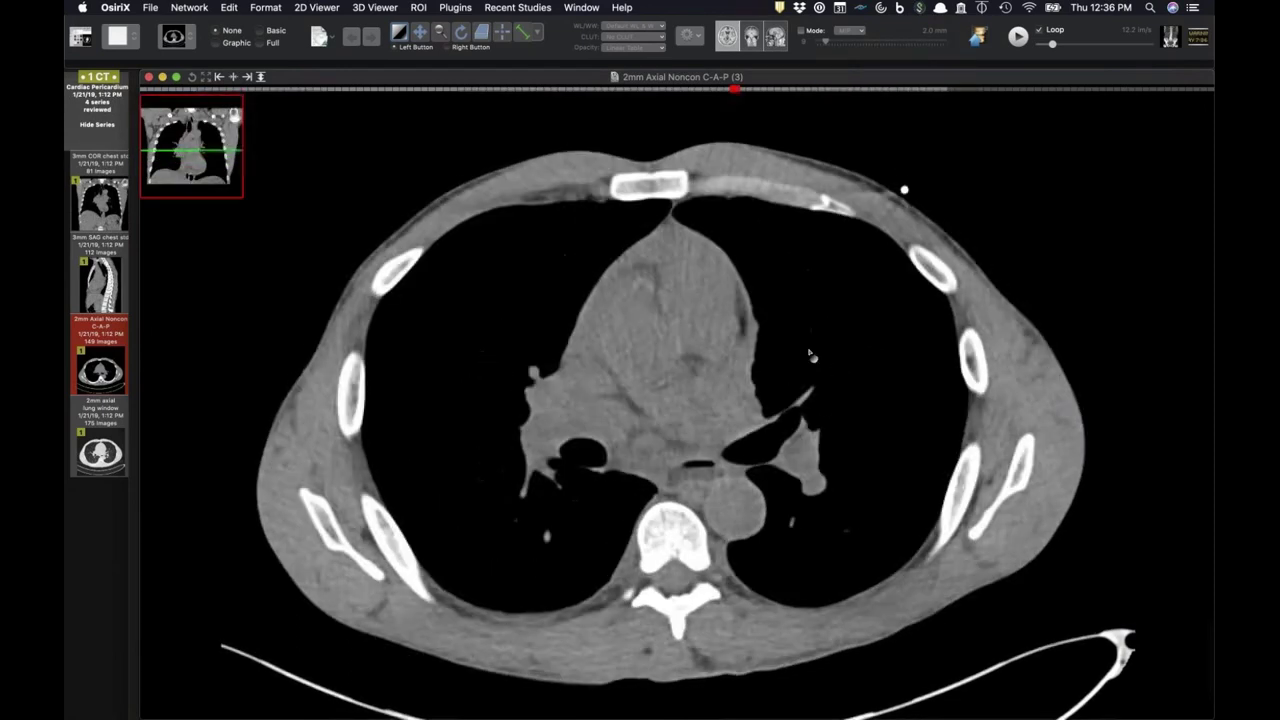
scroll(660, 360, "up", 5)
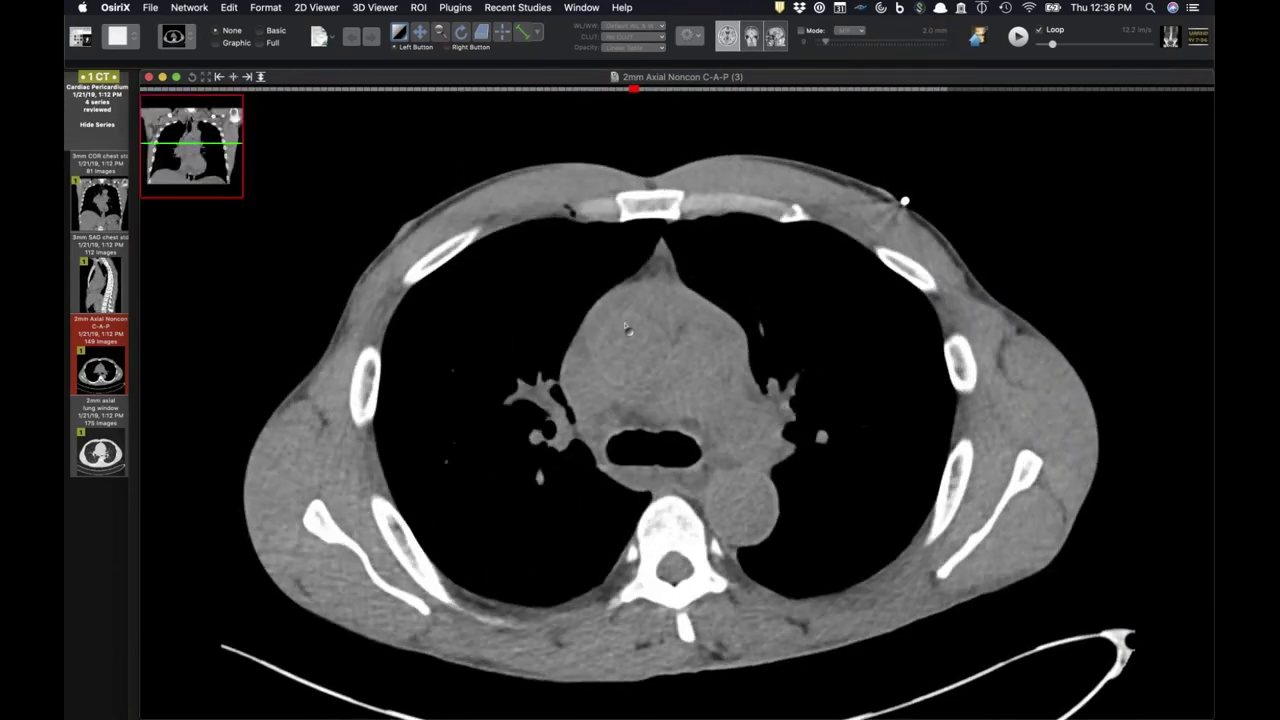
scroll(655, 407, "down", 2)
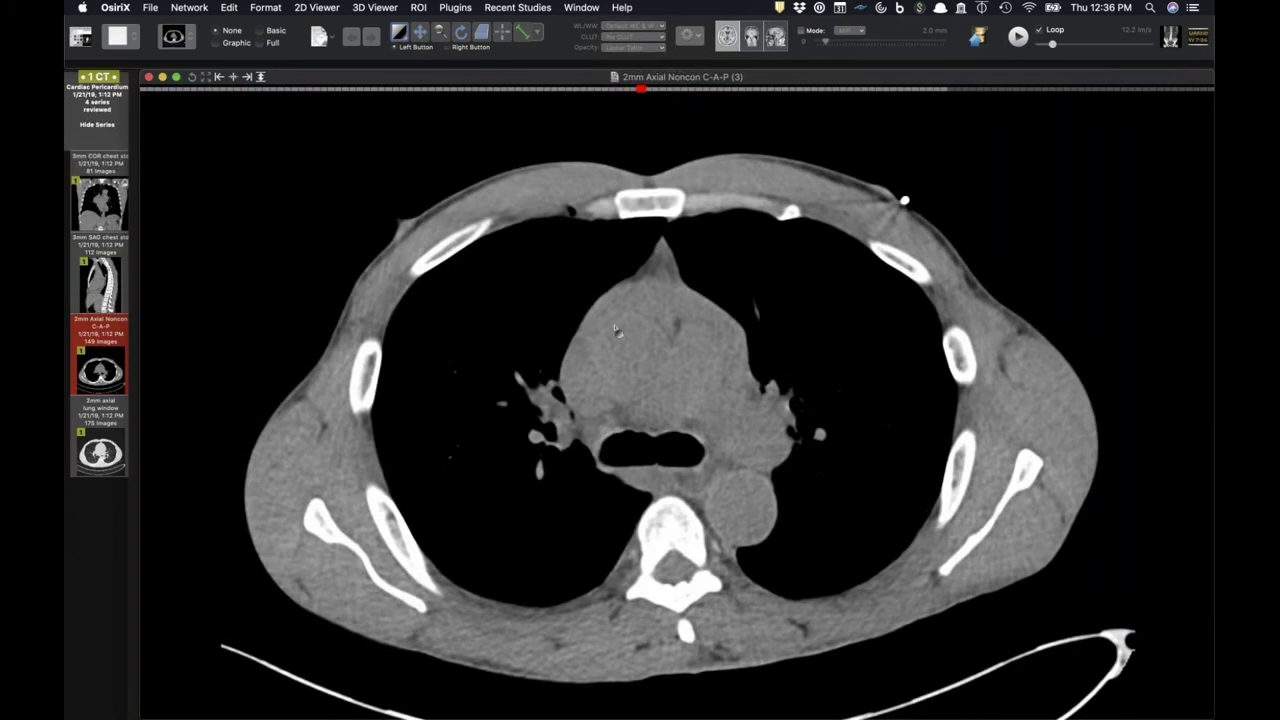
scroll(677, 421, "down", 2)
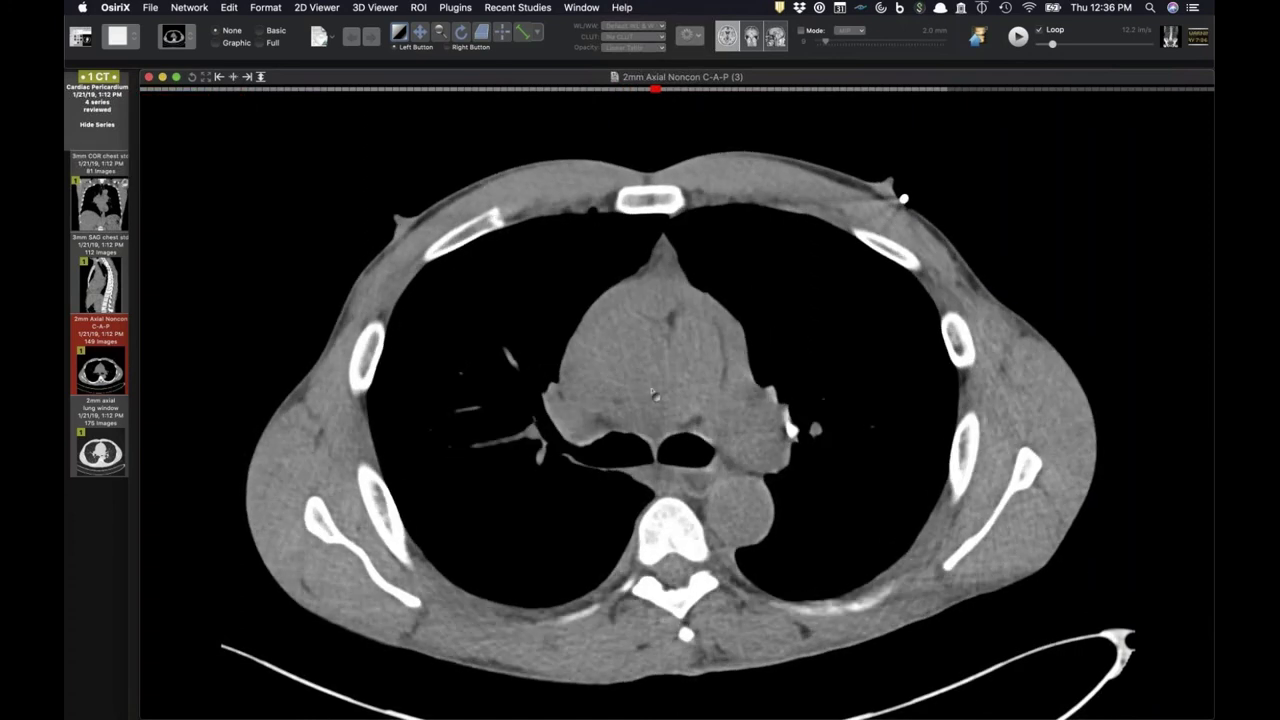
- Follow the mediastinum from the tracheal bifurcation down through the heart to its lower slices
scroll(660, 437, "down", 1)
scroll(659, 436, "down", 1)
scroll(650, 420, "down", 4)
scroll(648, 418, "down", 8)
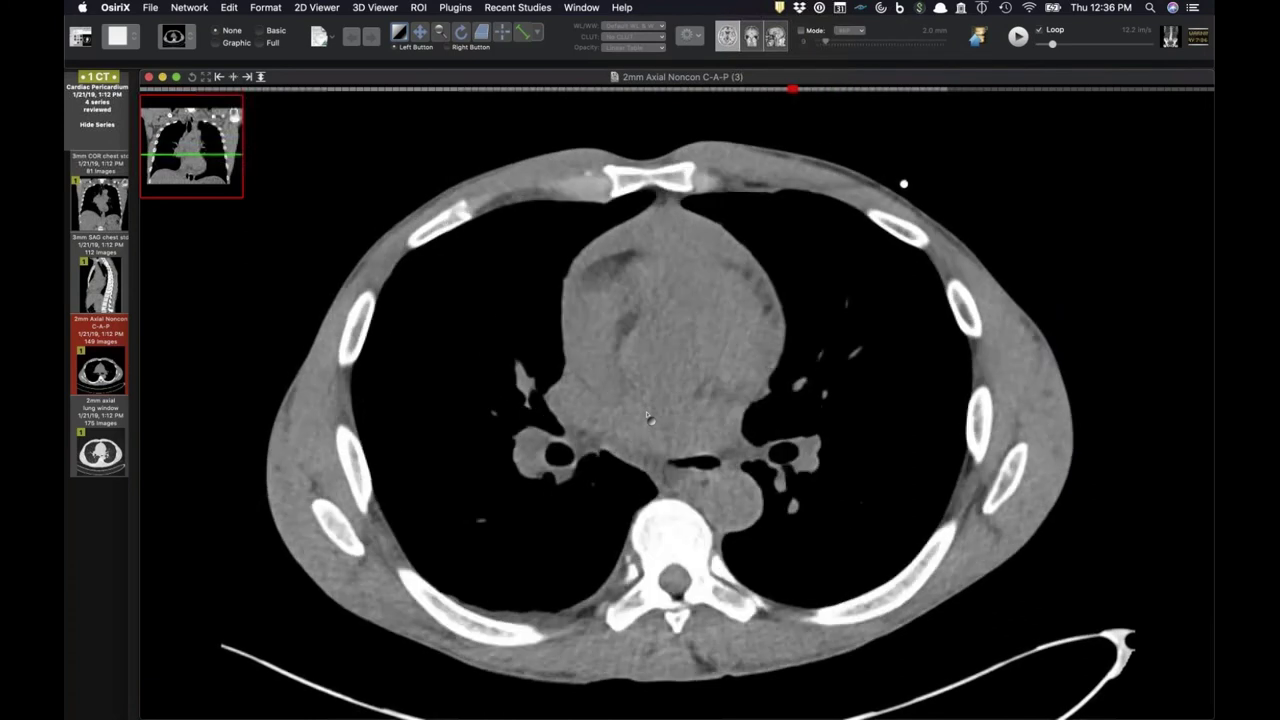
scroll(648, 418, "down", 9)
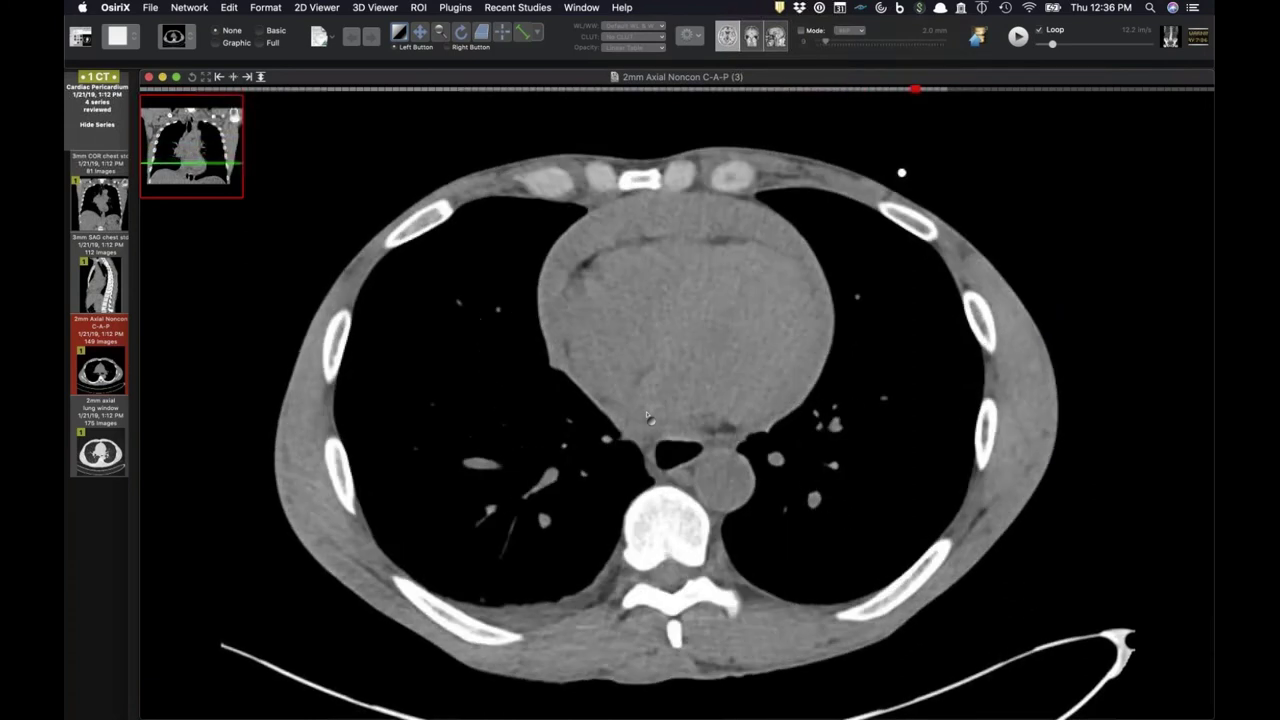
scroll(648, 418, "down", 1)
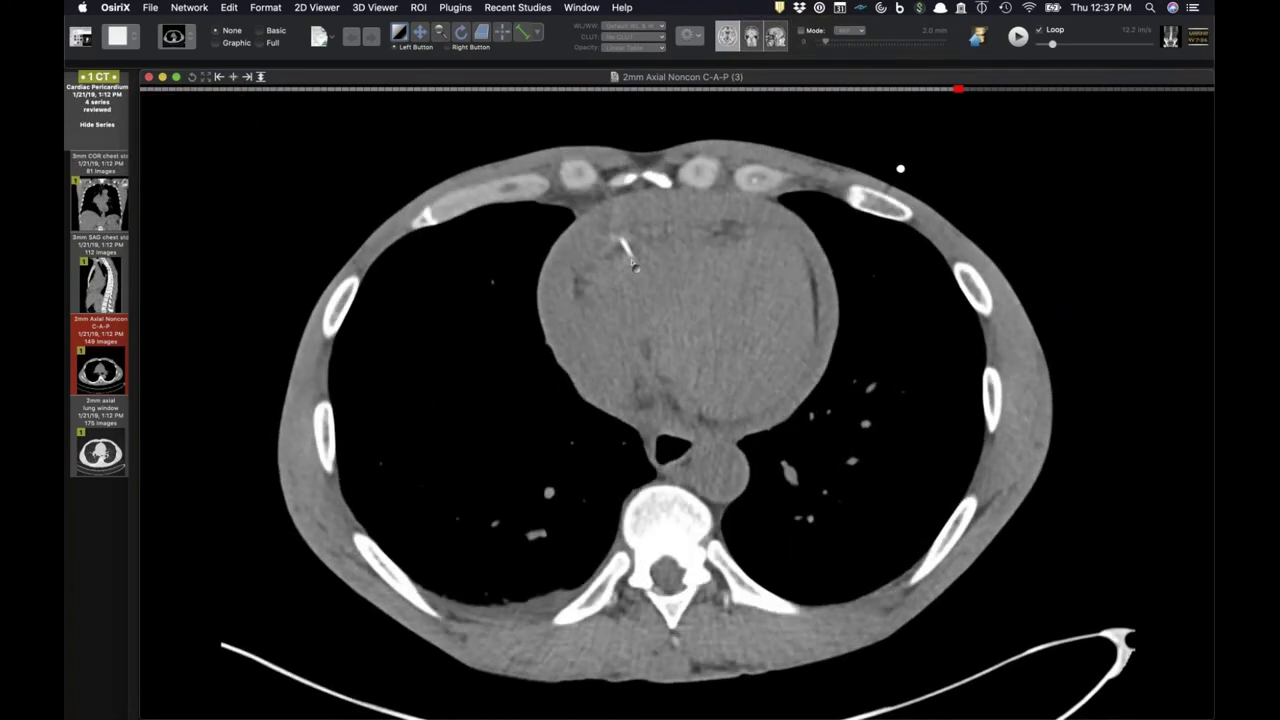
- Inspect the bright linear density in the anterior heart across the adjacent axial slices
scroll(670, 362, "down", 2)
scroll(670, 362, "up", 2)
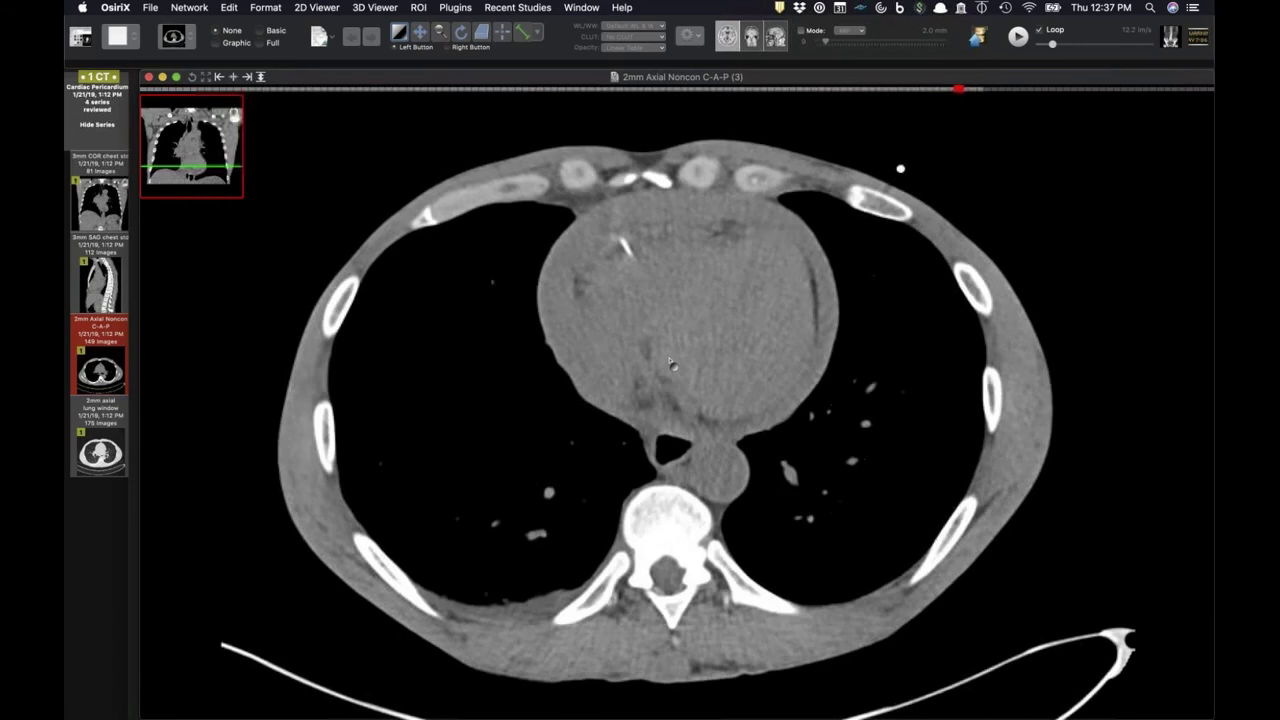
scroll(647, 293, "down", 2)
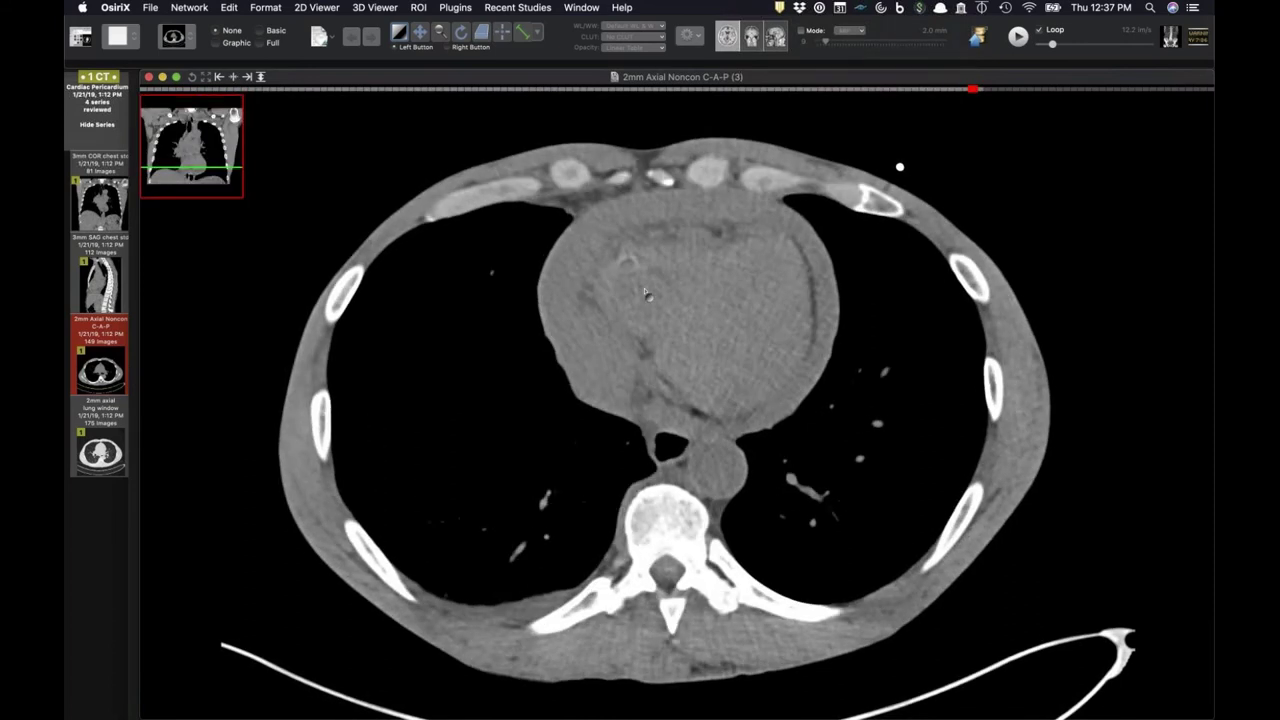
scroll(648, 288, "up", 3)
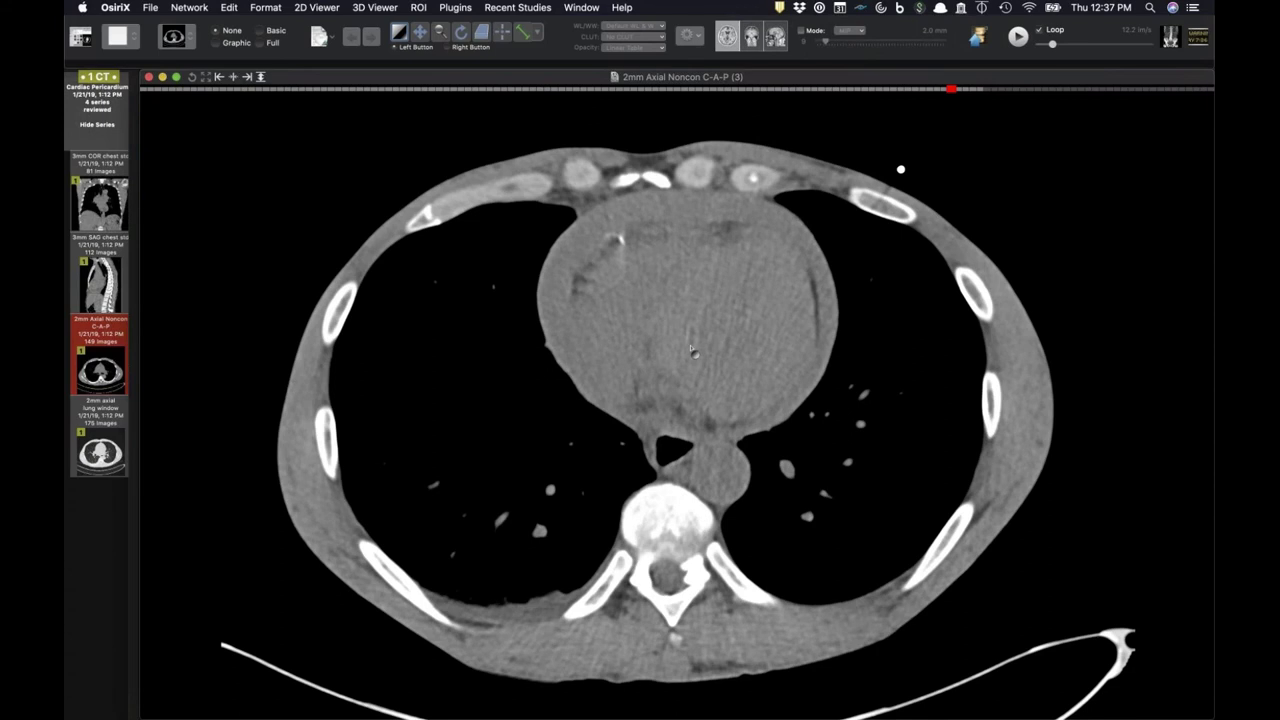
scroll(688, 428, "down", 3)
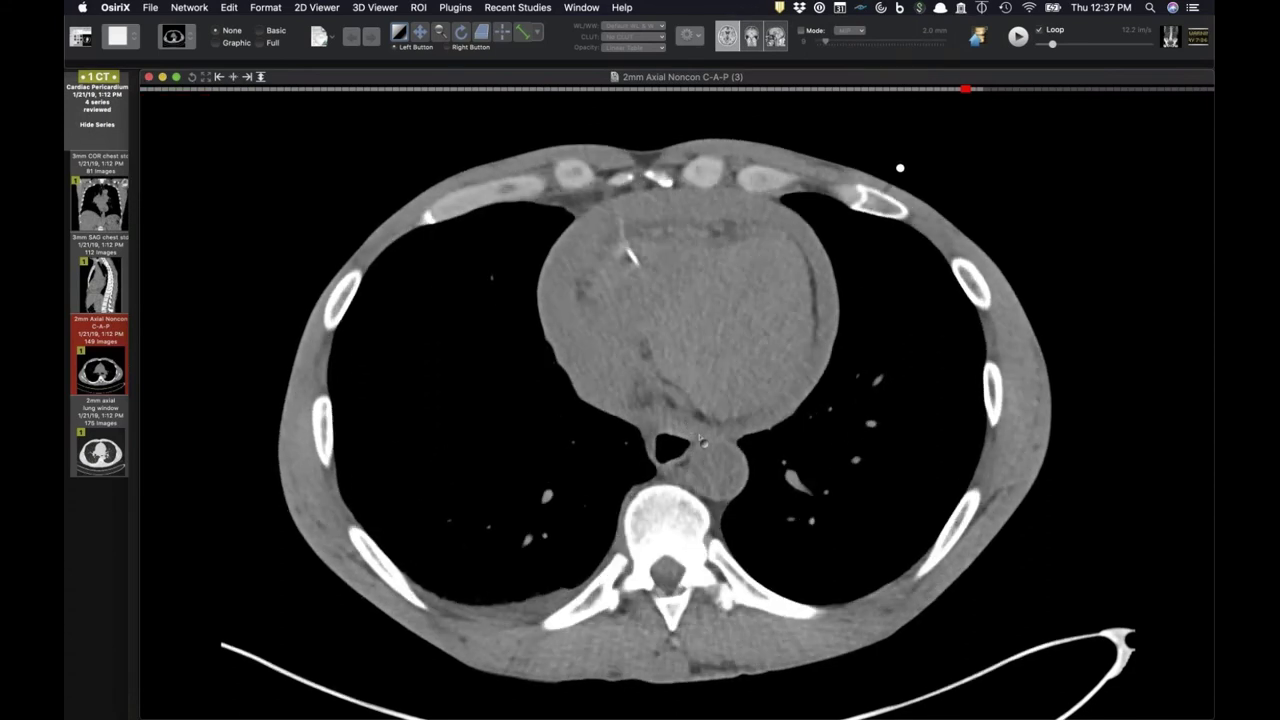
- Bring up the axial slices at the level of the clavicles and shoulders
scroll(731, 411, "up", 15)
scroll(731, 411, "up", 20)
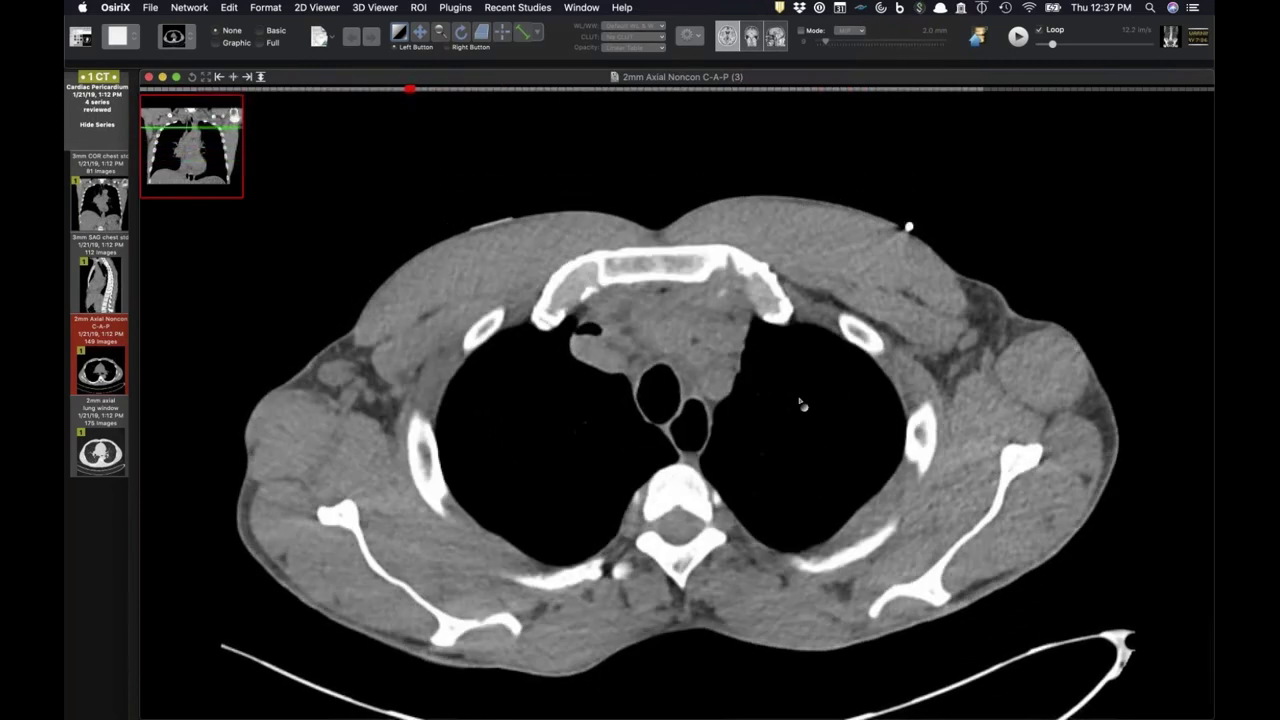
scroll(801, 404, "up", 7)
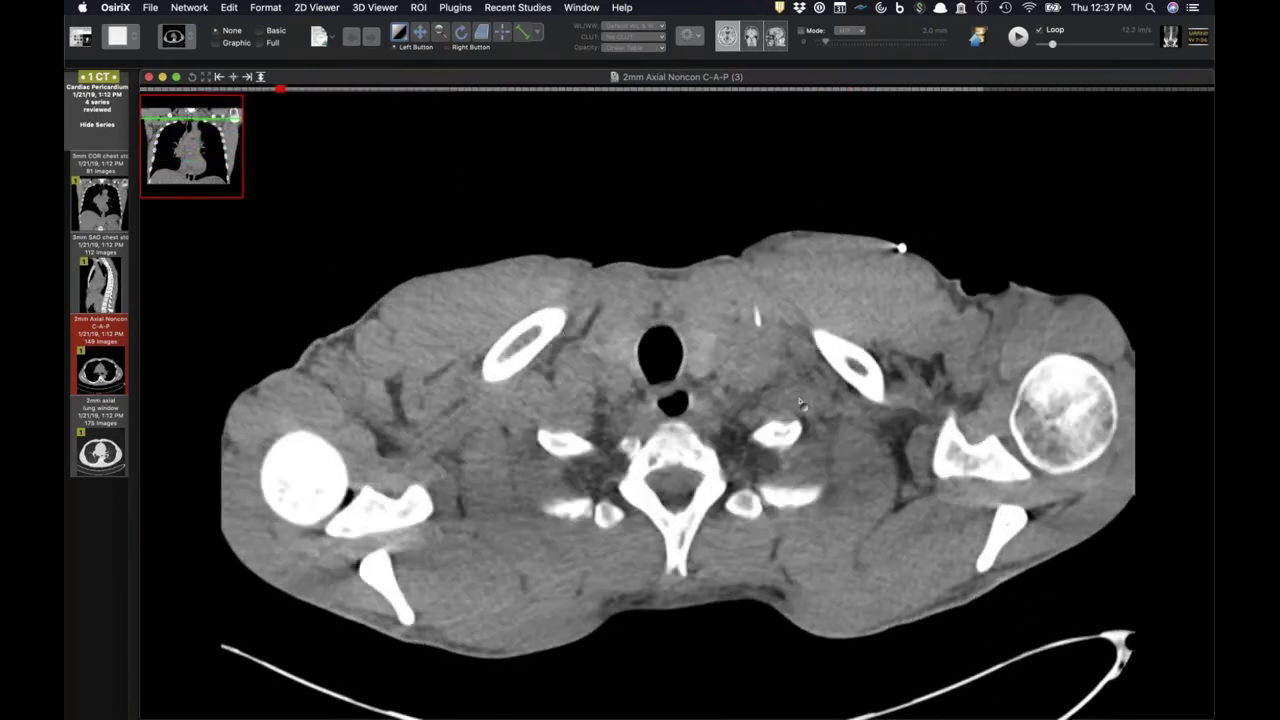
scroll(780, 350, "down", 2)
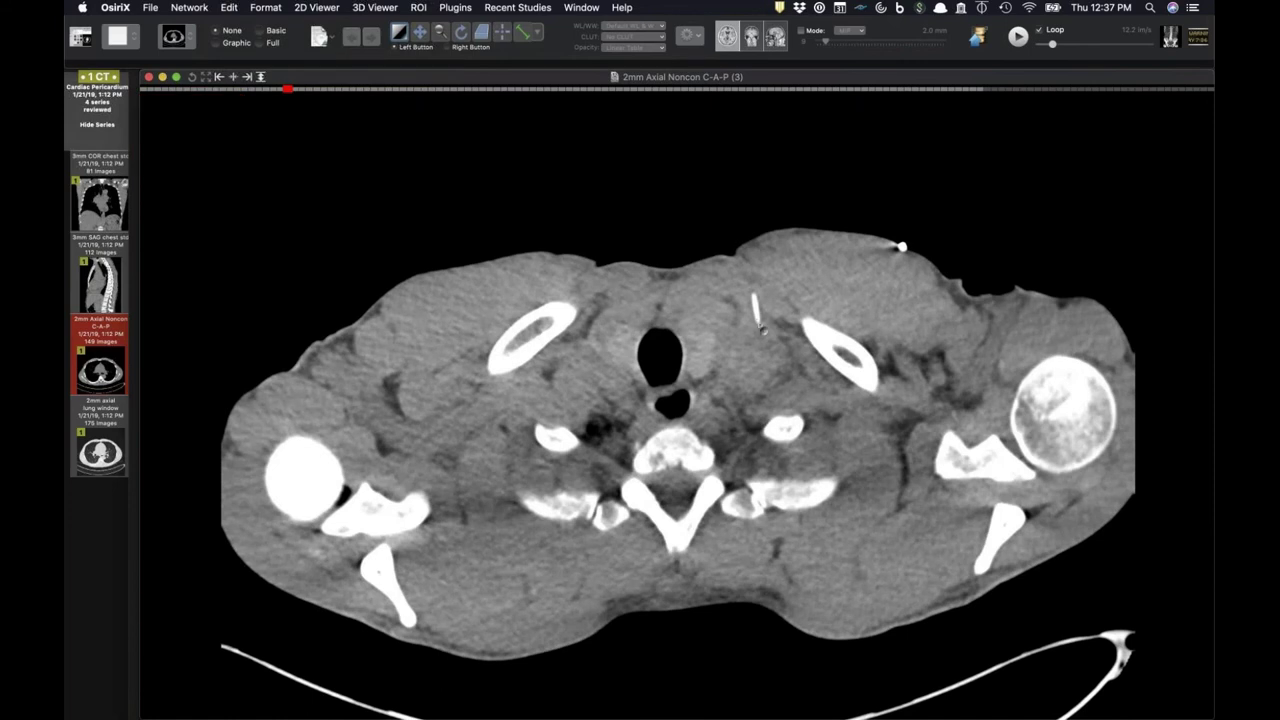
- Widen the display window and inspect the thin bright line beside the clavicle on adjacent slices
left_click_drag(780, 366, 850, 360)
scroll(852, 358, "down", 2)
scroll(851, 362, "up", 2)
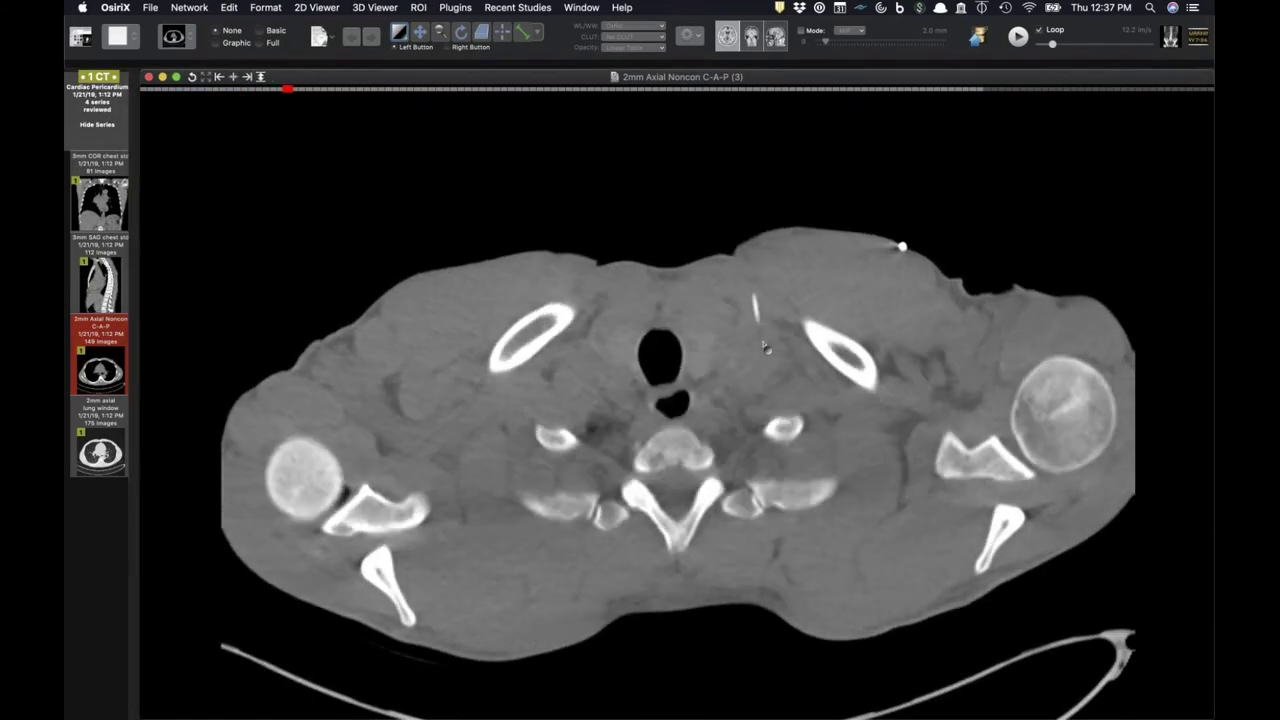
scroll(763, 347, "up", 2)
scroll(760, 345, "down", 2)
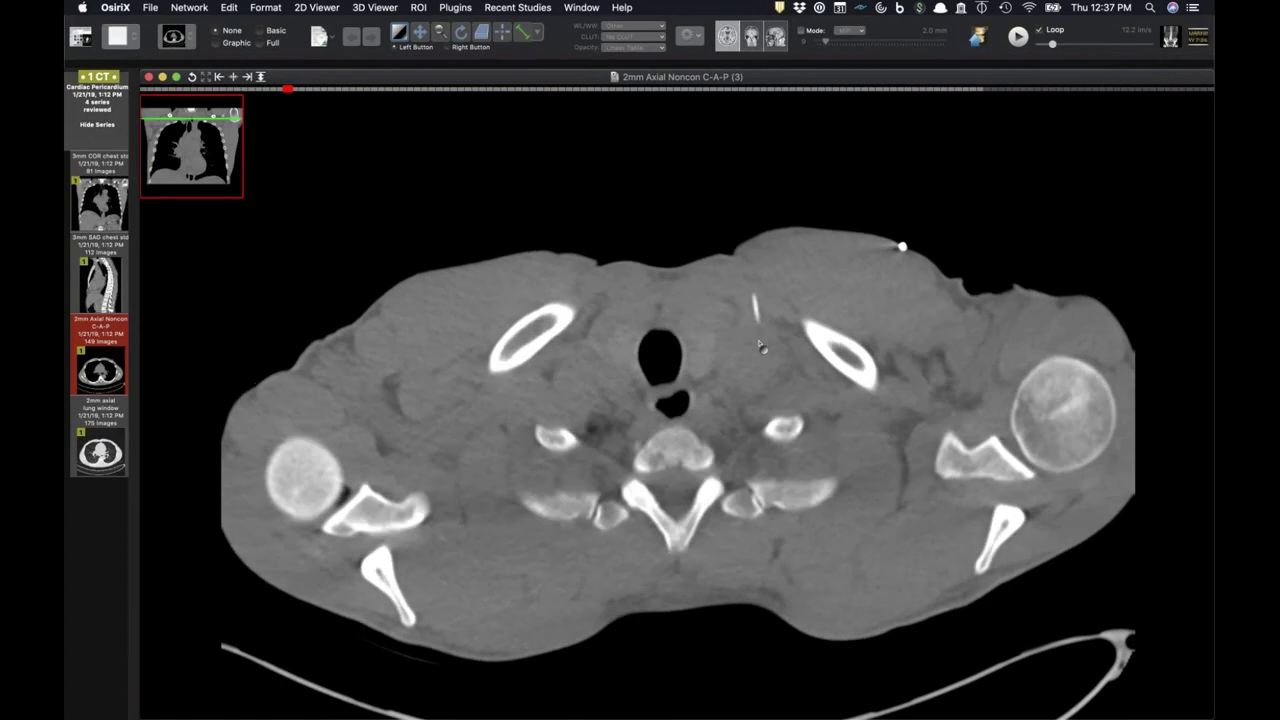
- Trace the thin bright line near the clavicle through the slices just above and below it
scroll(763, 368, "up", 3)
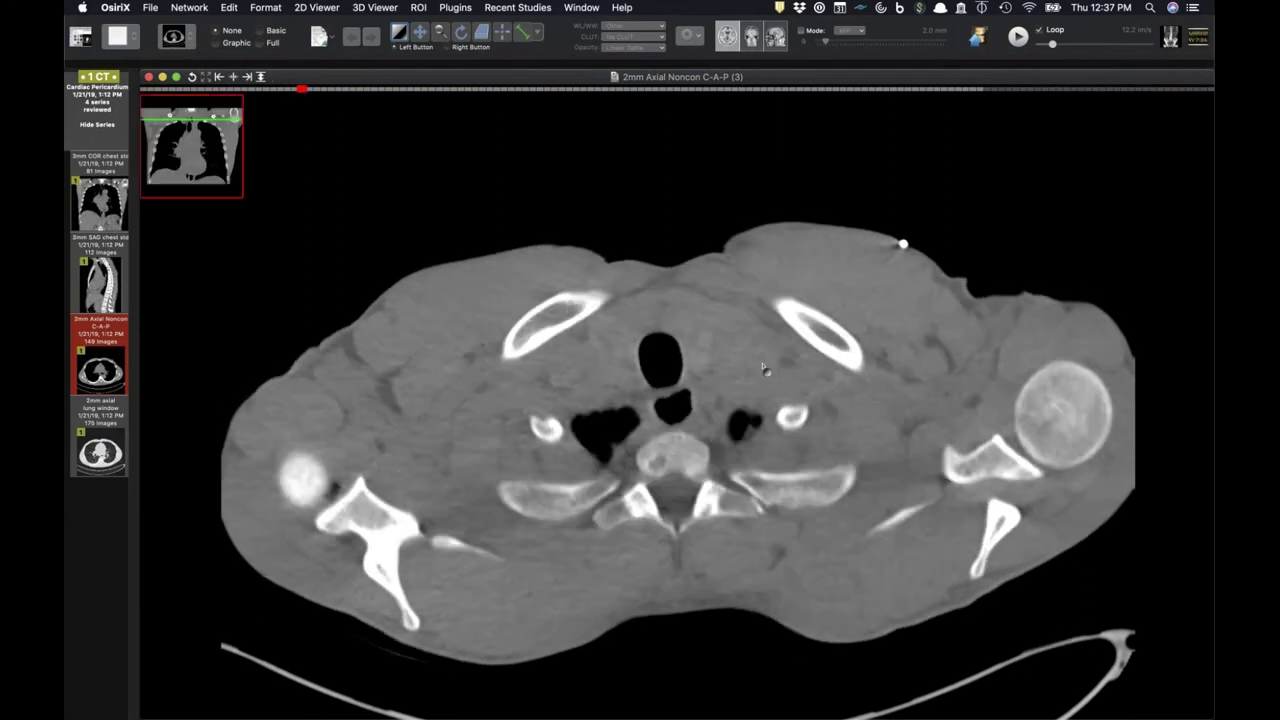
scroll(765, 370, "down", 2)
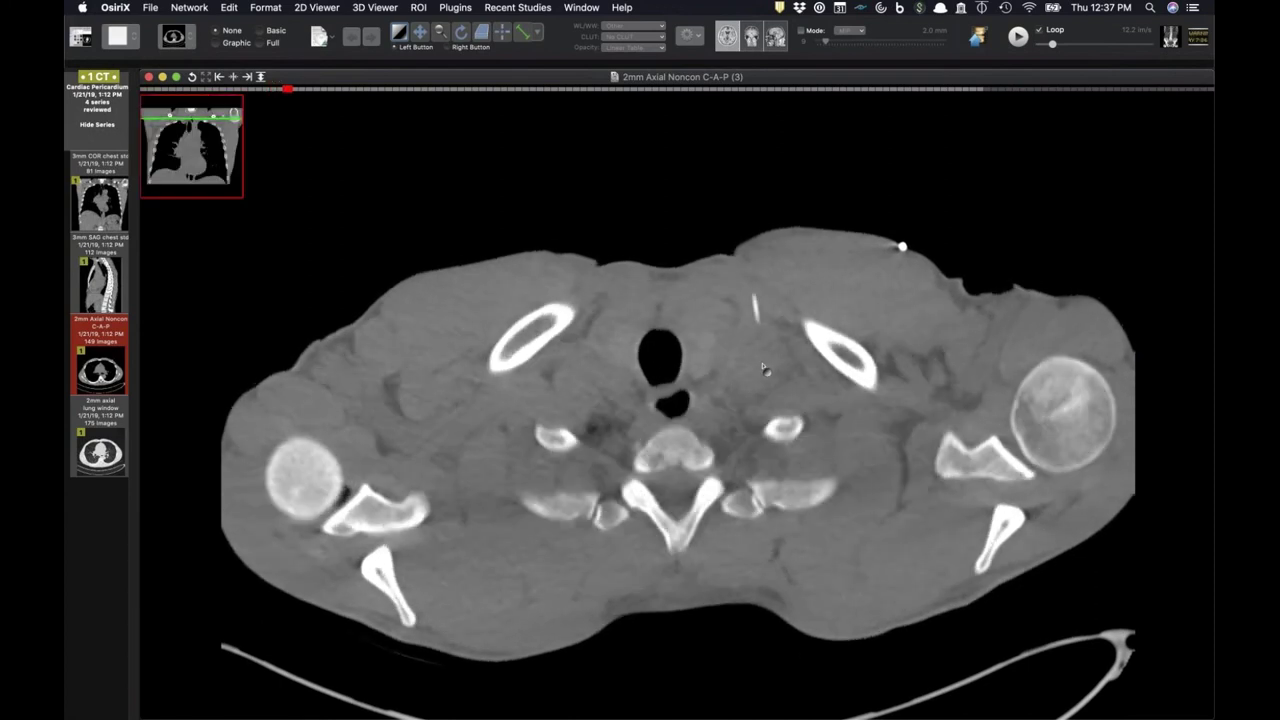
scroll(777, 423, "down", 4)
scroll(777, 423, "down", 5)
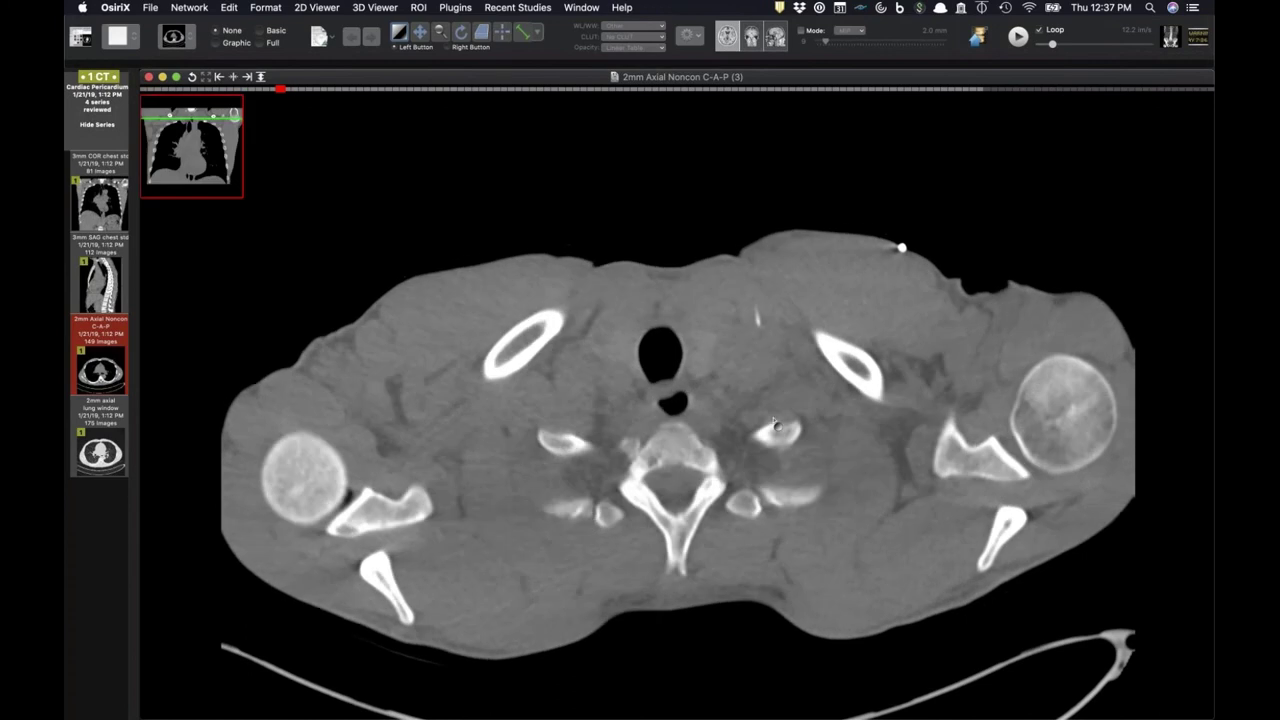
- Follow the axial series from the shoulders down to the bright density in the anterior heart
scroll(777, 423, "down", 10)
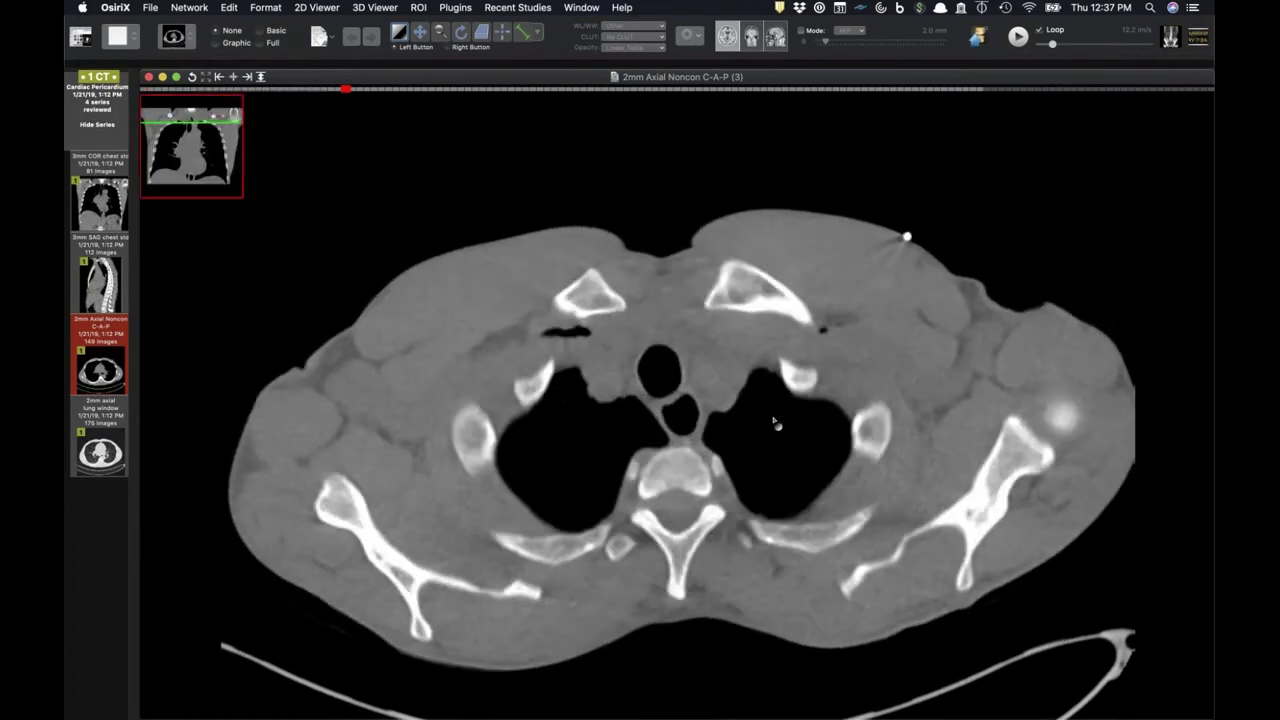
scroll(777, 423, "down", 15)
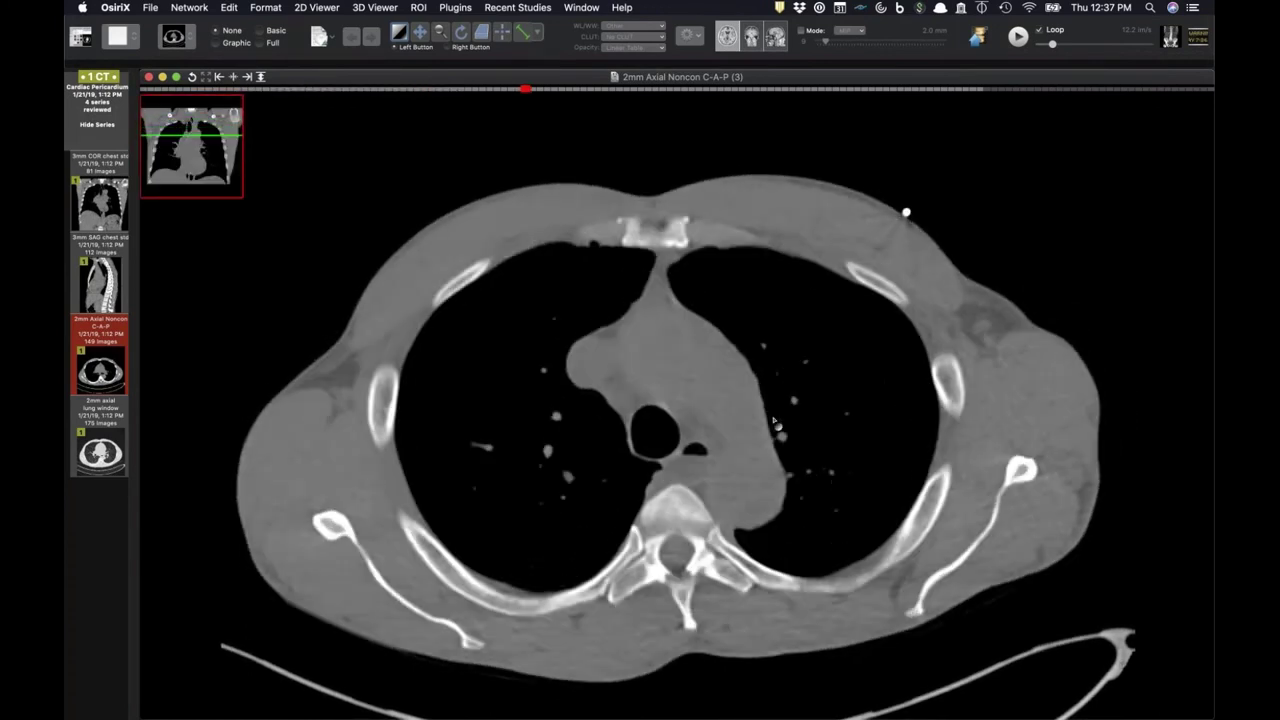
scroll(777, 423, "down", 8)
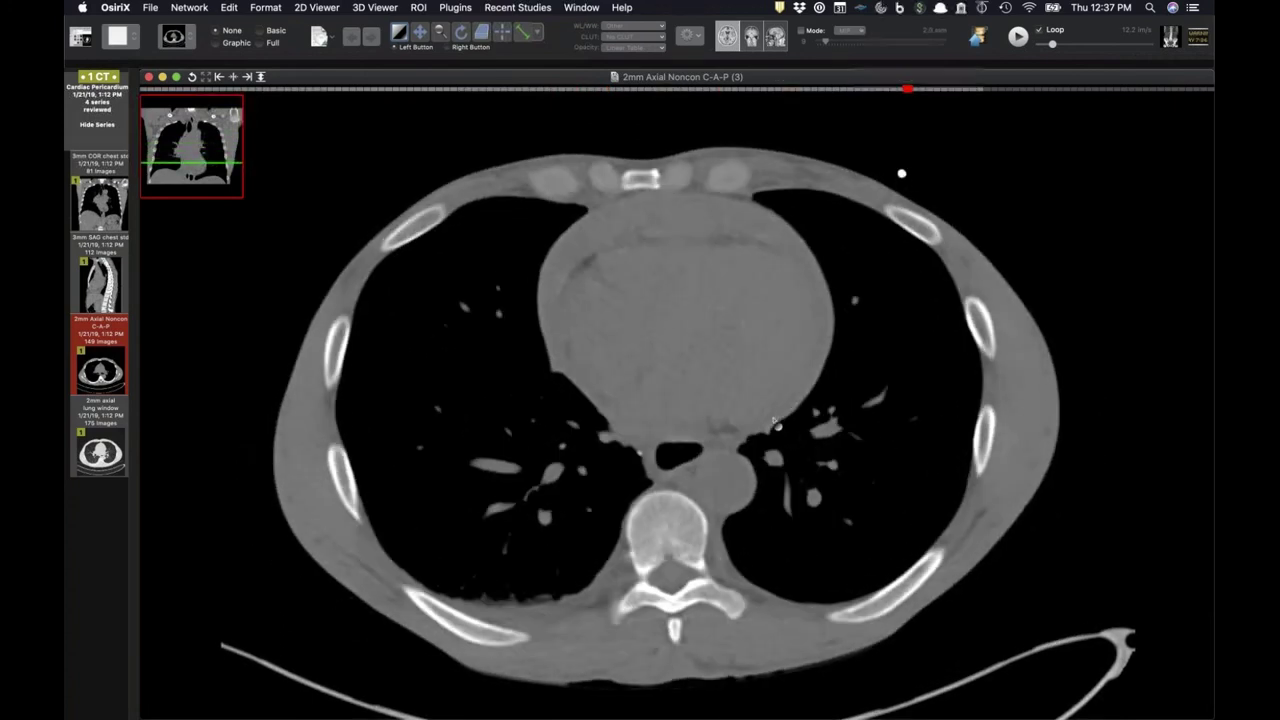
scroll(628, 292, "down", 4)
scroll(628, 292, "down", 2)
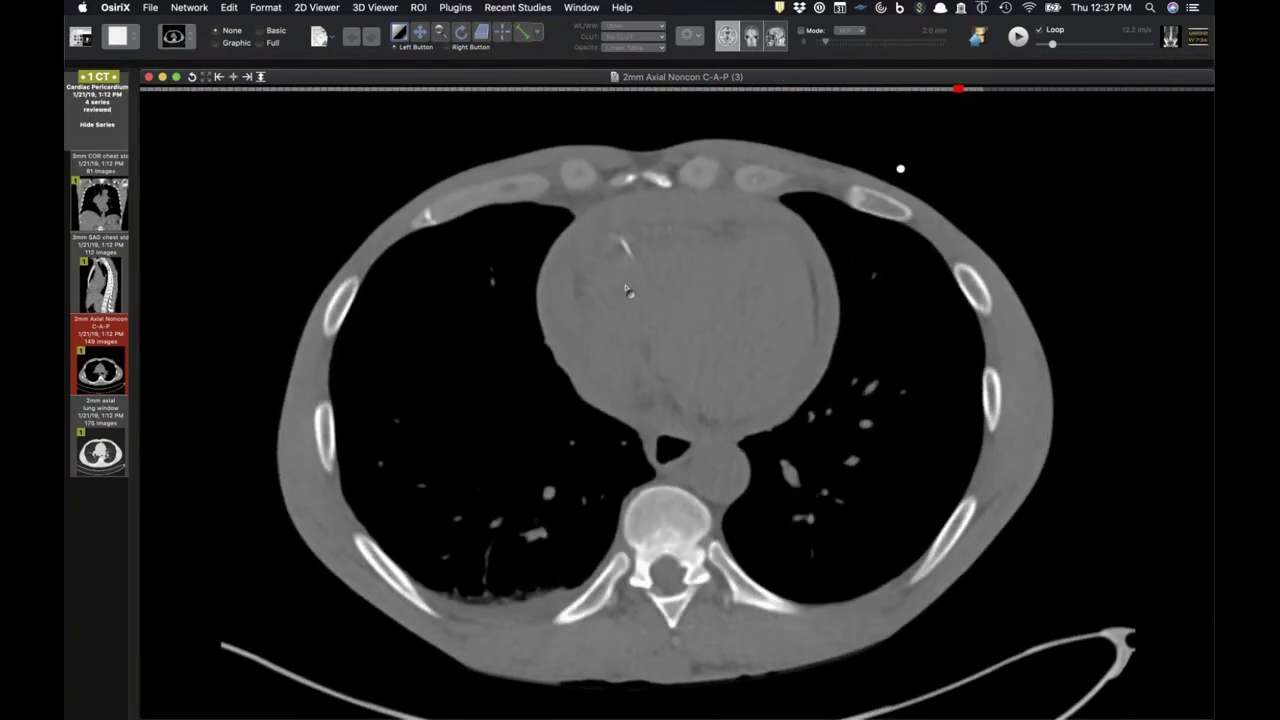
- Apply the soft-tissue window preset and examine the heart slices just below the bright density
key("1")
scroll(675, 330, "down", 3)
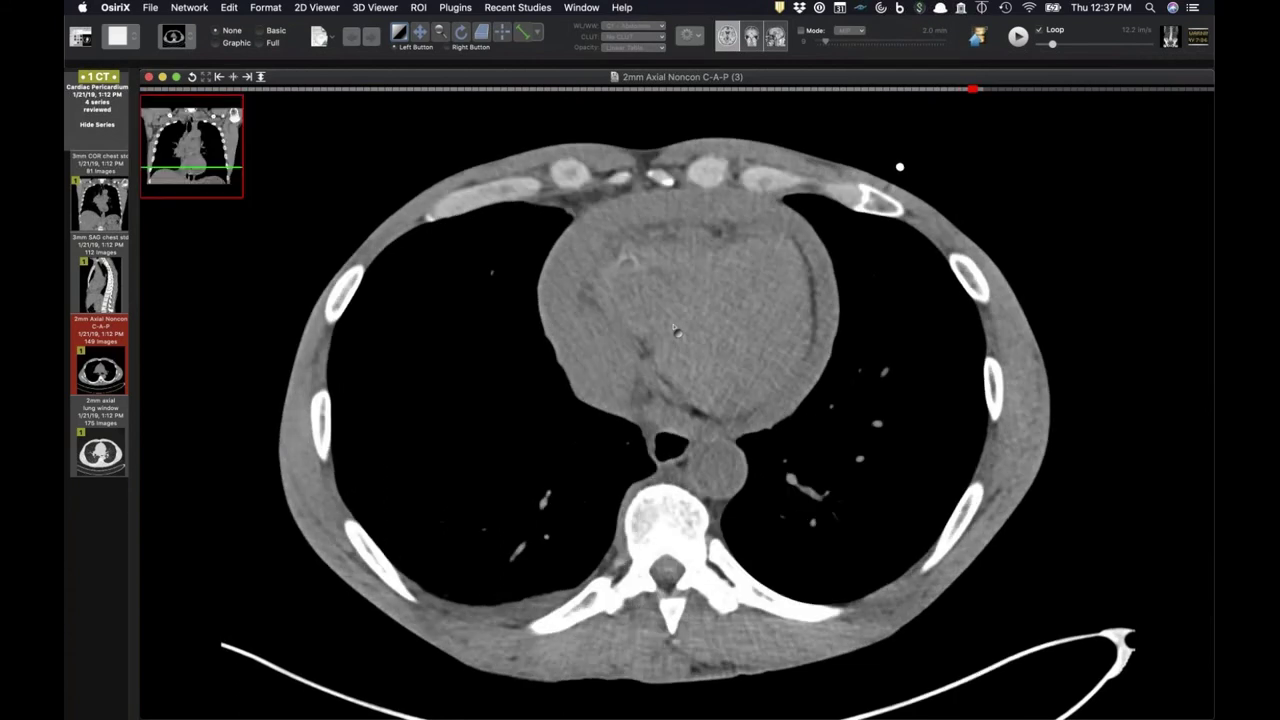
scroll(675, 330, "down", 15)
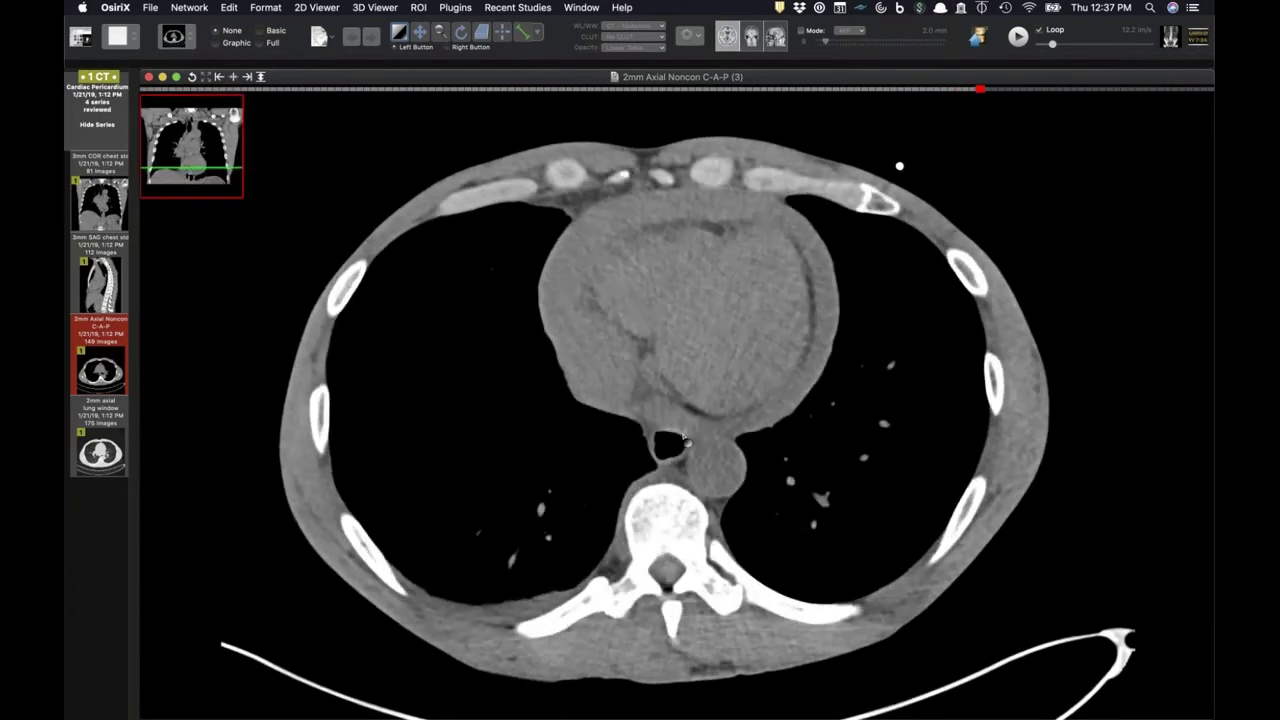
scroll(684, 438, "up", 15)
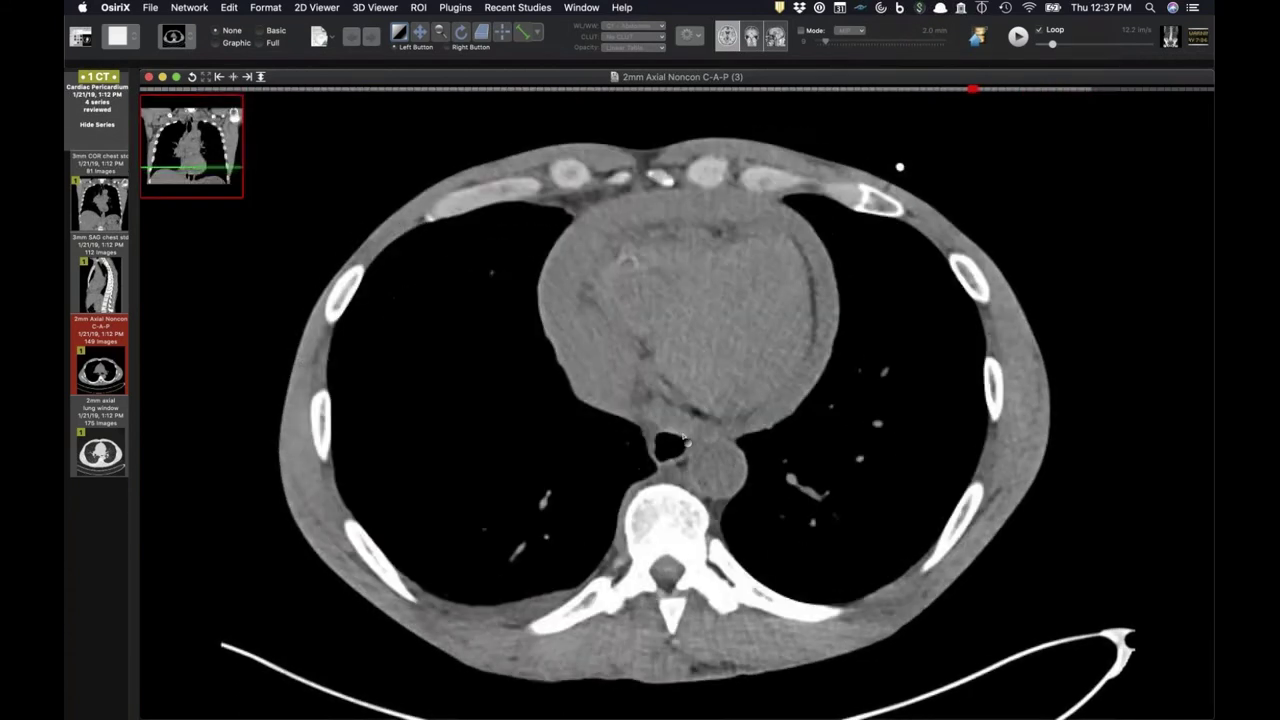
scroll(641, 294, "down", 3)
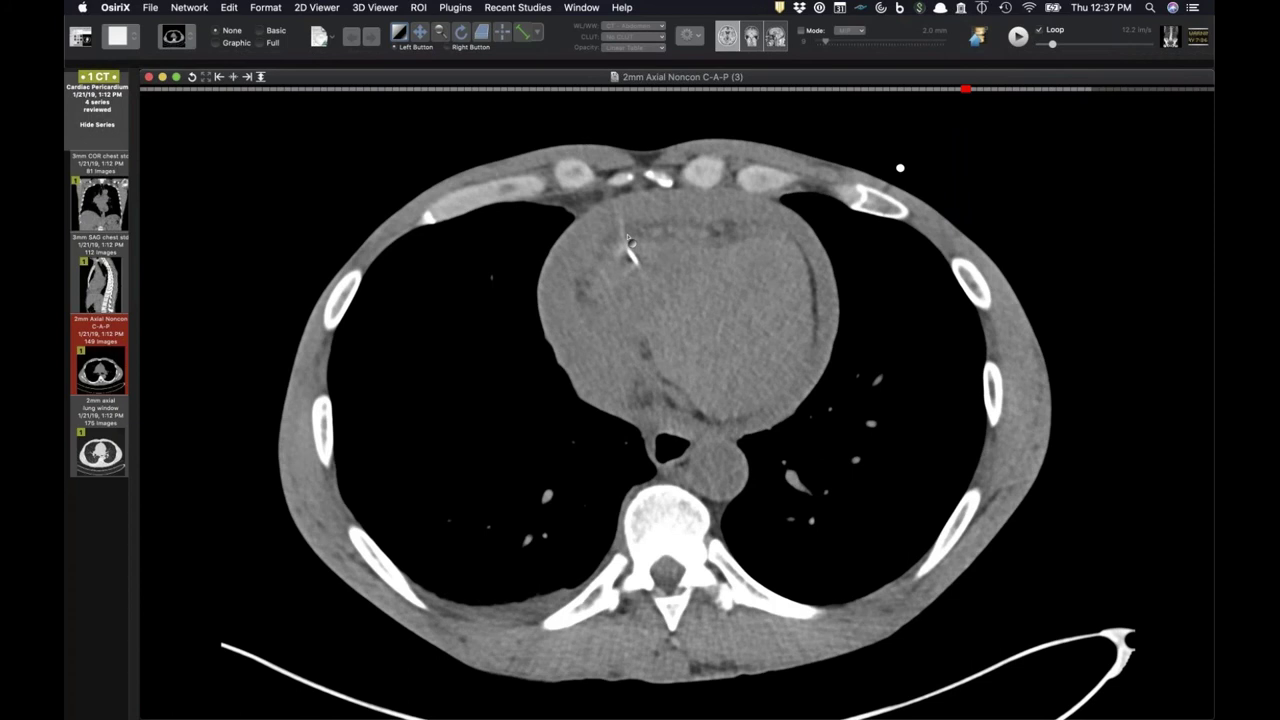
- Examine the course of the bright linear density within the anterior heart back and forth across neighbouring slices
scroll(628, 258, "up", 5)
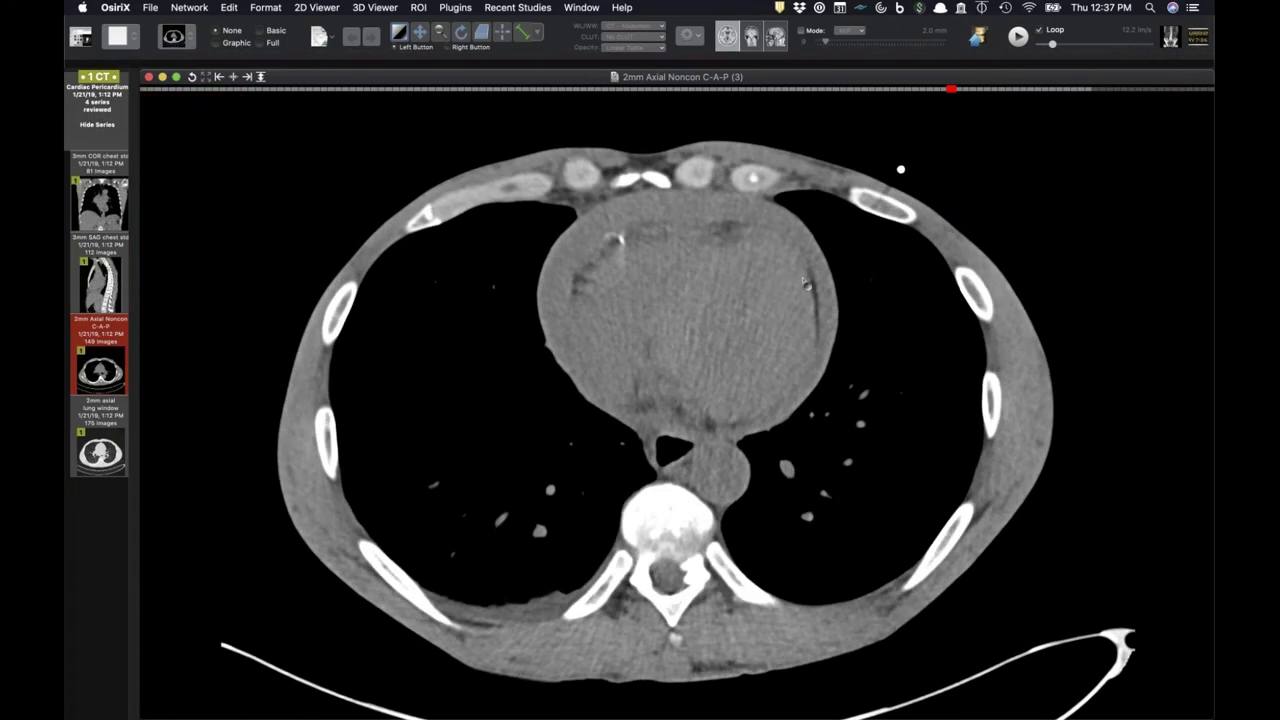
scroll(806, 284, "up", 3)
scroll(628, 252, "down", 5)
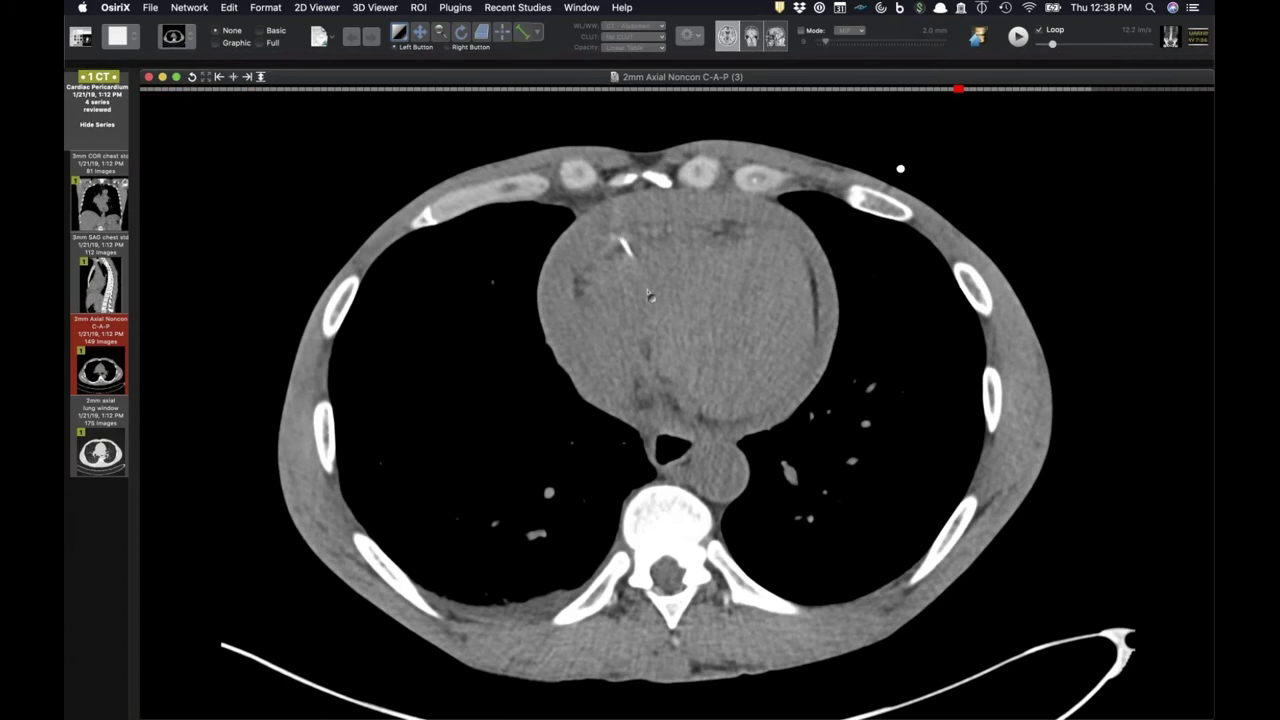
scroll(650, 295, "down", 5)
scroll(650, 295, "up", 5)
scroll(650, 300, "down", 3)
scroll(655, 320, "up", 4)
scroll(658, 334, "down", 3)
scroll(658, 382, "down", 1)
scroll(658, 382, "up", 2)
scroll(658, 382, "down", 1)
scroll(686, 383, "down", 1)
scroll(686, 383, "up", 1)
- Close the pericardium study and open the Airway Neoplasm study with its 4/1/17 and 1/8/19 chest radiographs side by side
key("super+w")
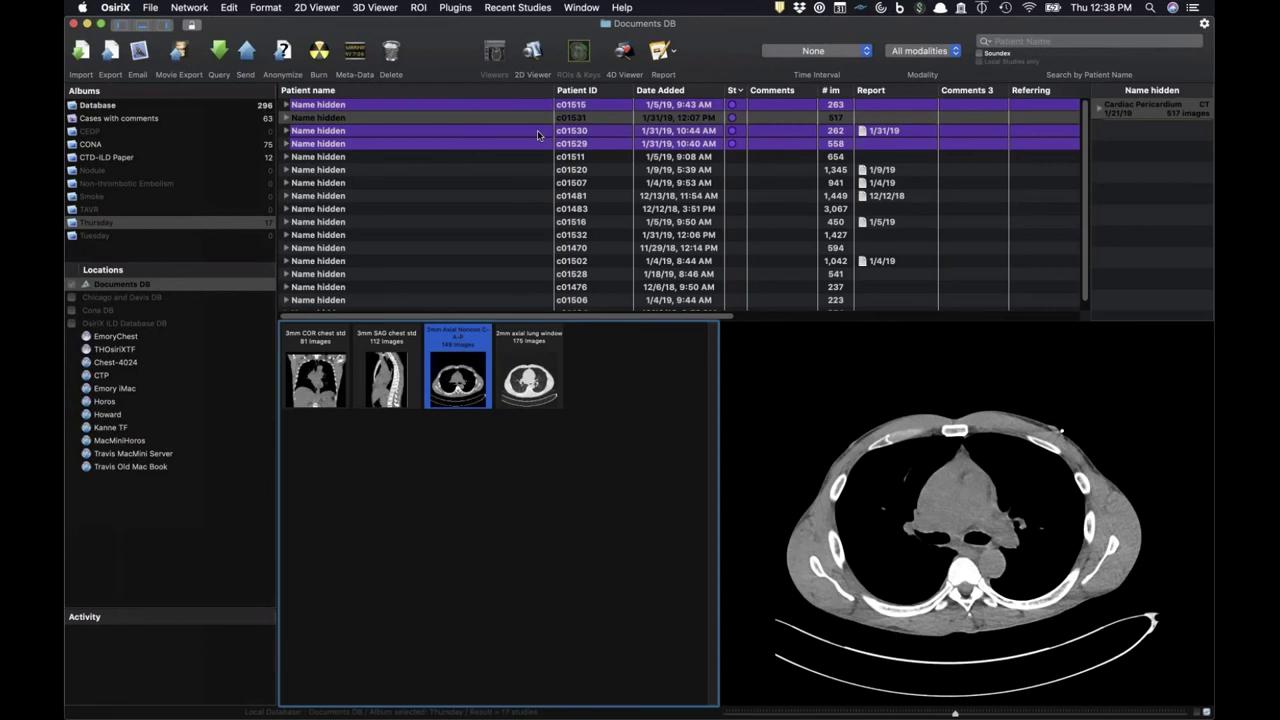
left_click(537, 131, "shift")
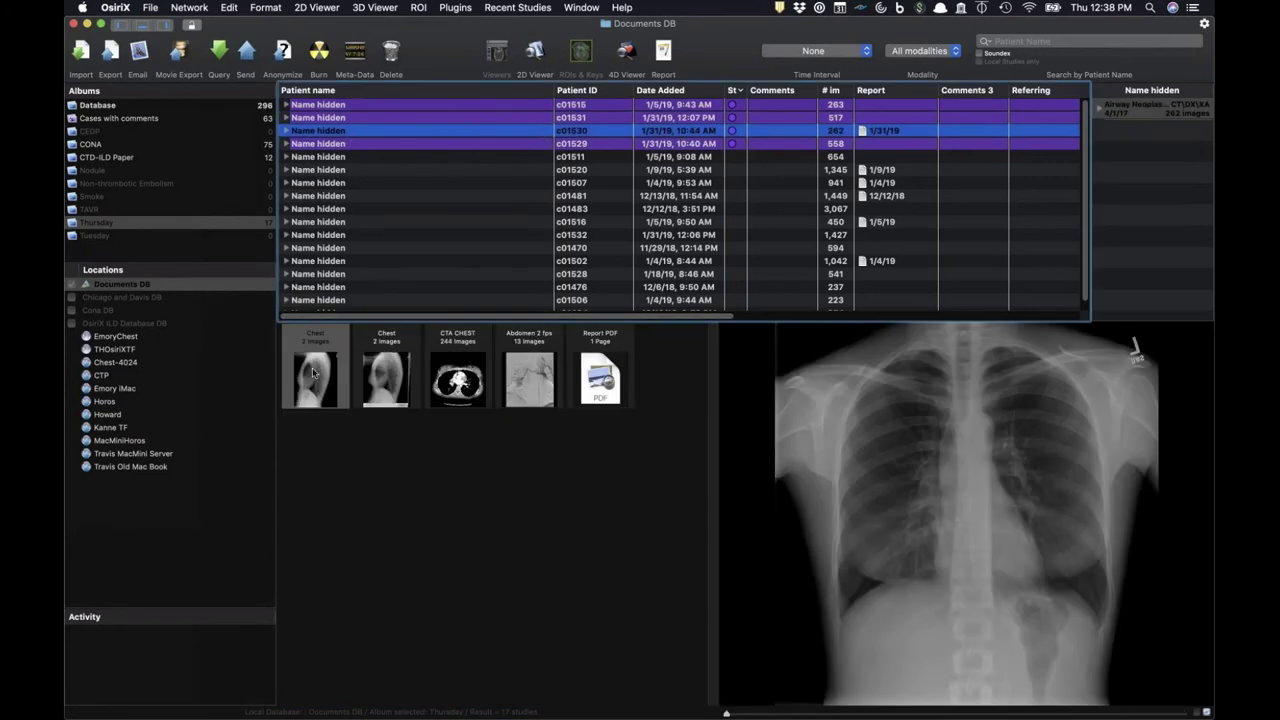
double_click(313, 373)
left_click_drag(97, 291, 940, 400)
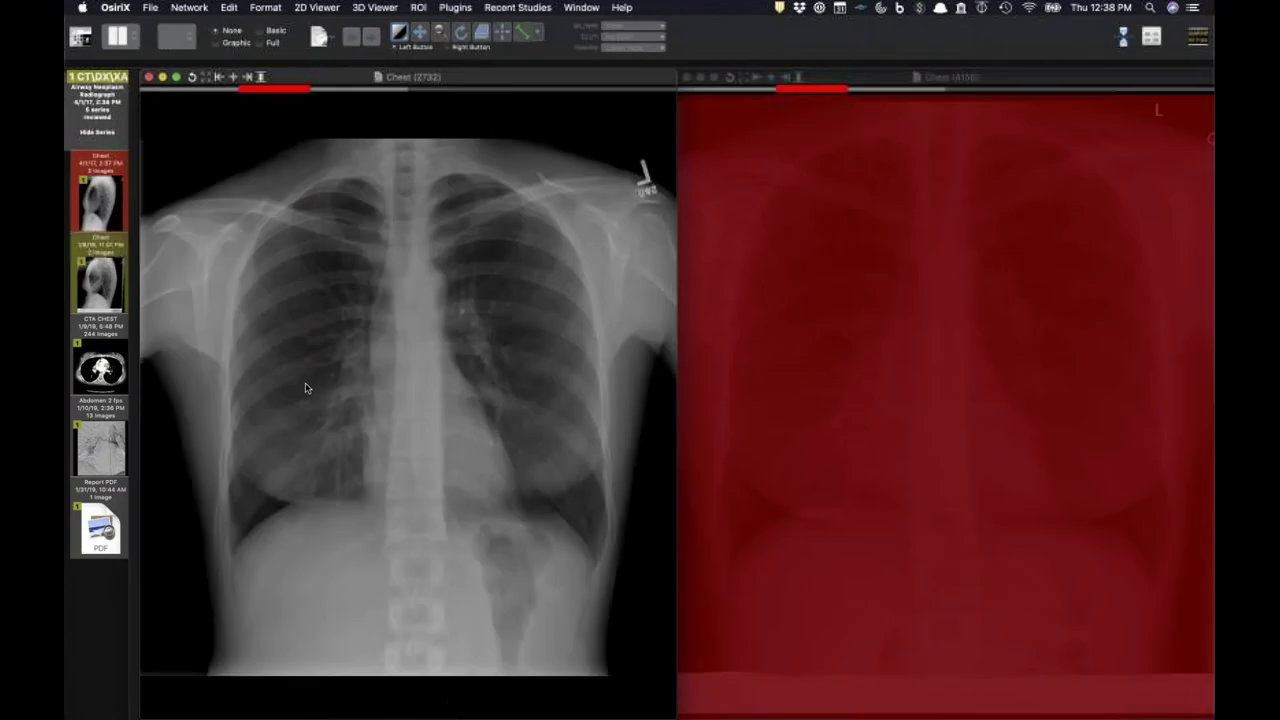
- Enlarge and align the two frontal chest radiographs for comparison and adjust the contrast of the 1/8/19 image
left_click_drag(521, 542, 529, 520)
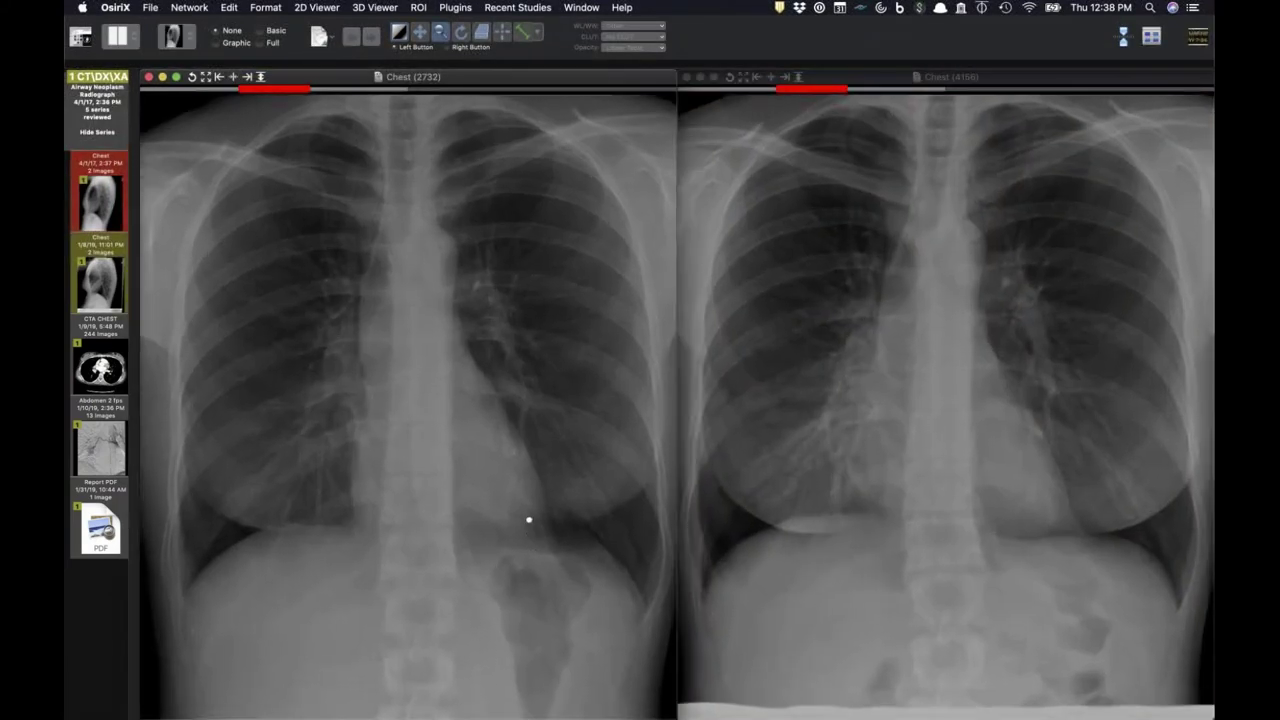
key("m")
left_click_drag(760, 548, 777, 550)
left_click_drag(414, 551, 396, 553)
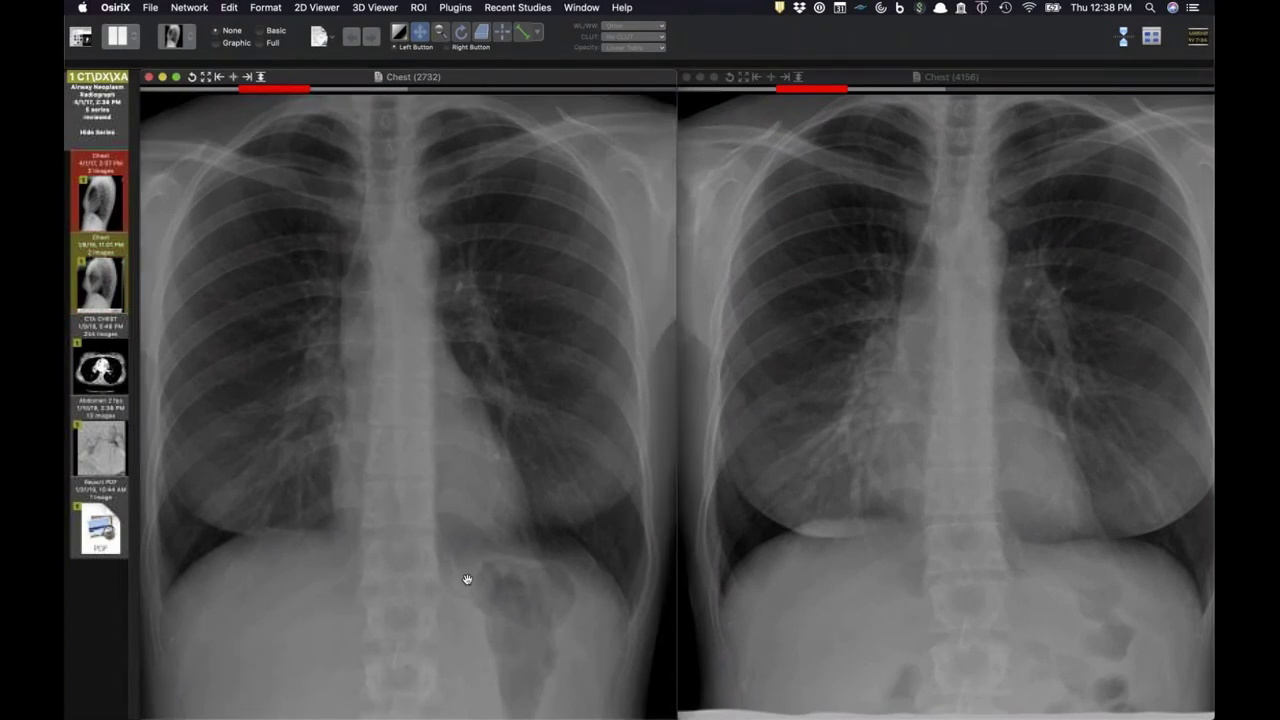
key("z")
left_click_drag(466, 571, 470, 557)
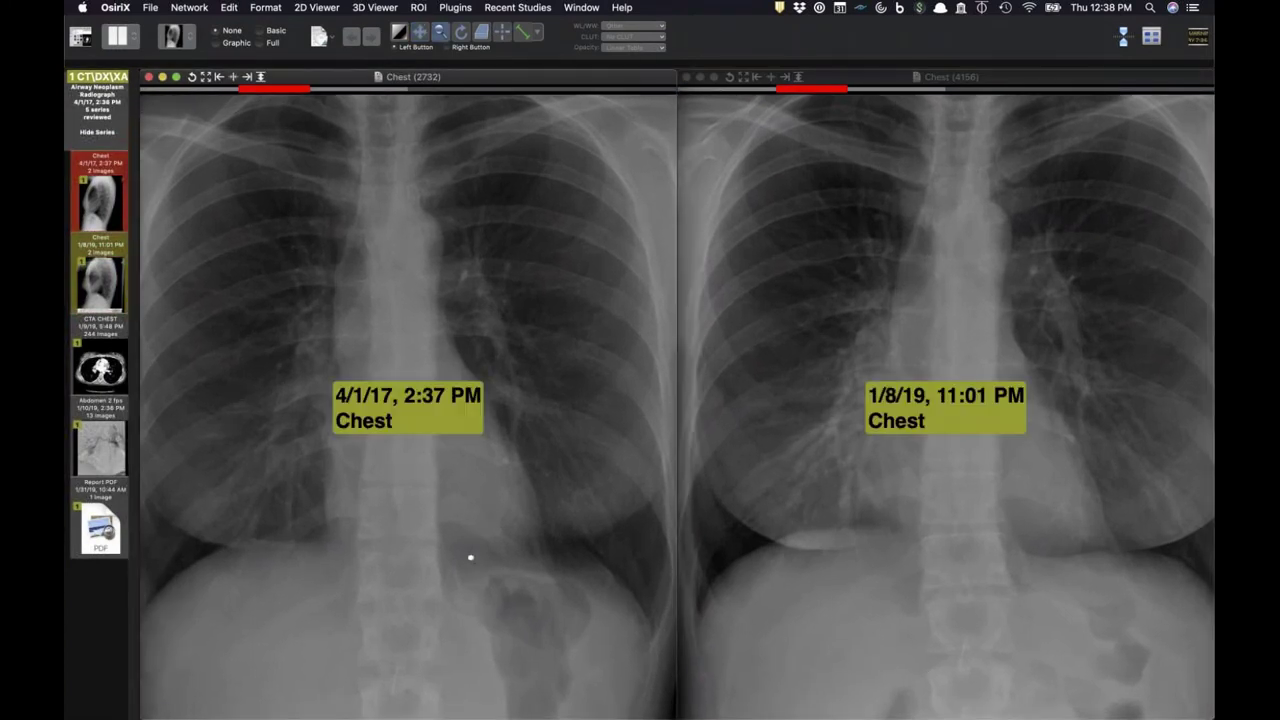
key("w")
left_click_drag(923, 488, 917, 491)
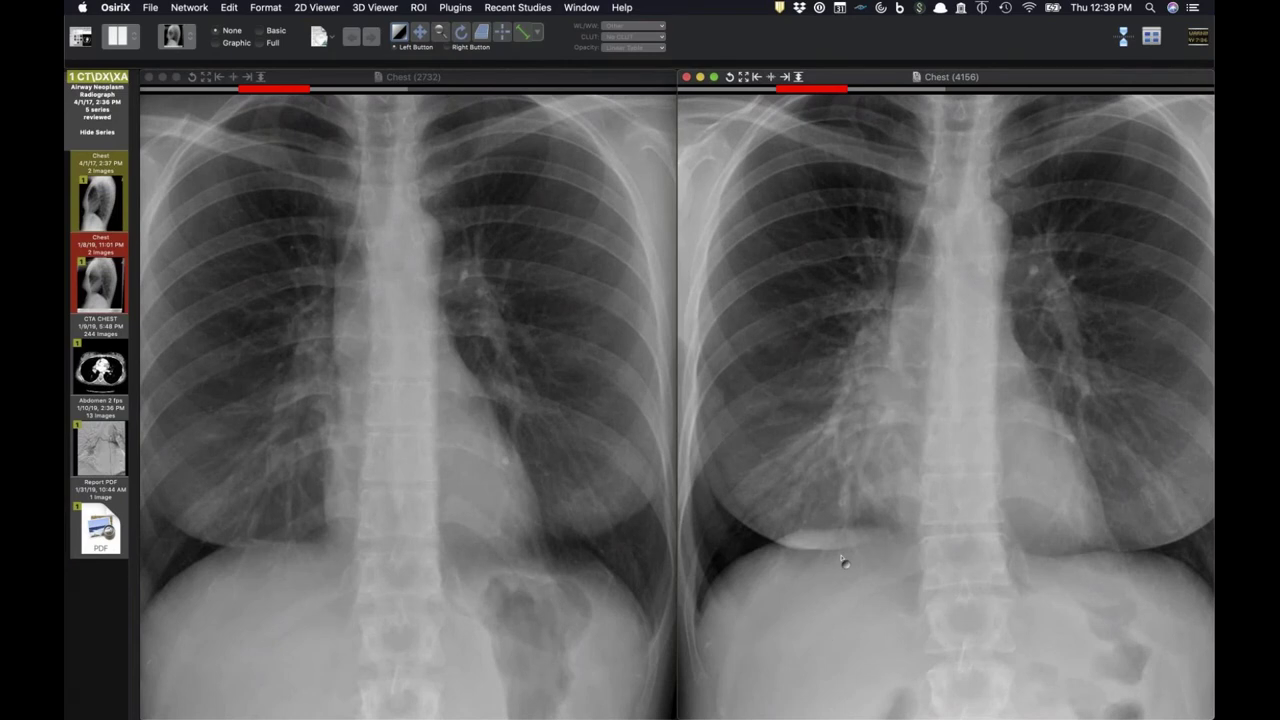
- Magnify the heart and lower lungs on both frontal radiographs and recentre the 4/1/17 image to compare the heart borders
key("z")
left_click_drag(322, 521, 310, 435)
key("x")
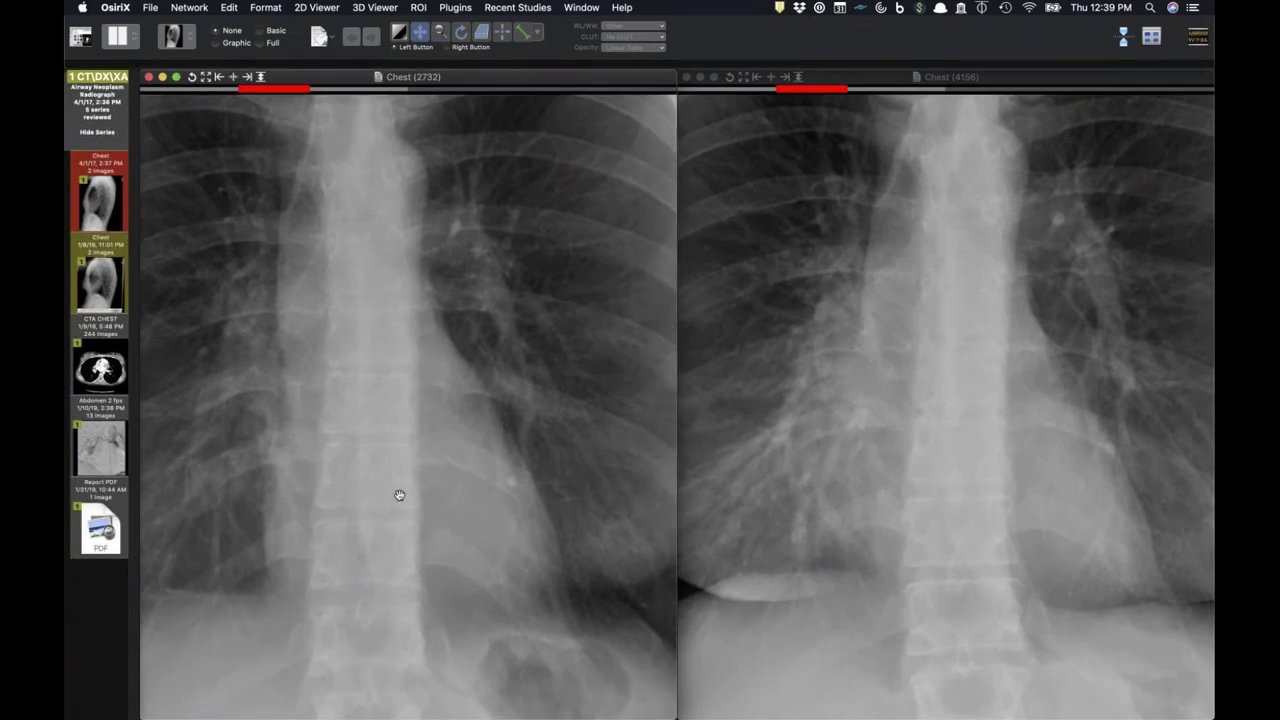
left_click_drag(403, 468, 482, 470)
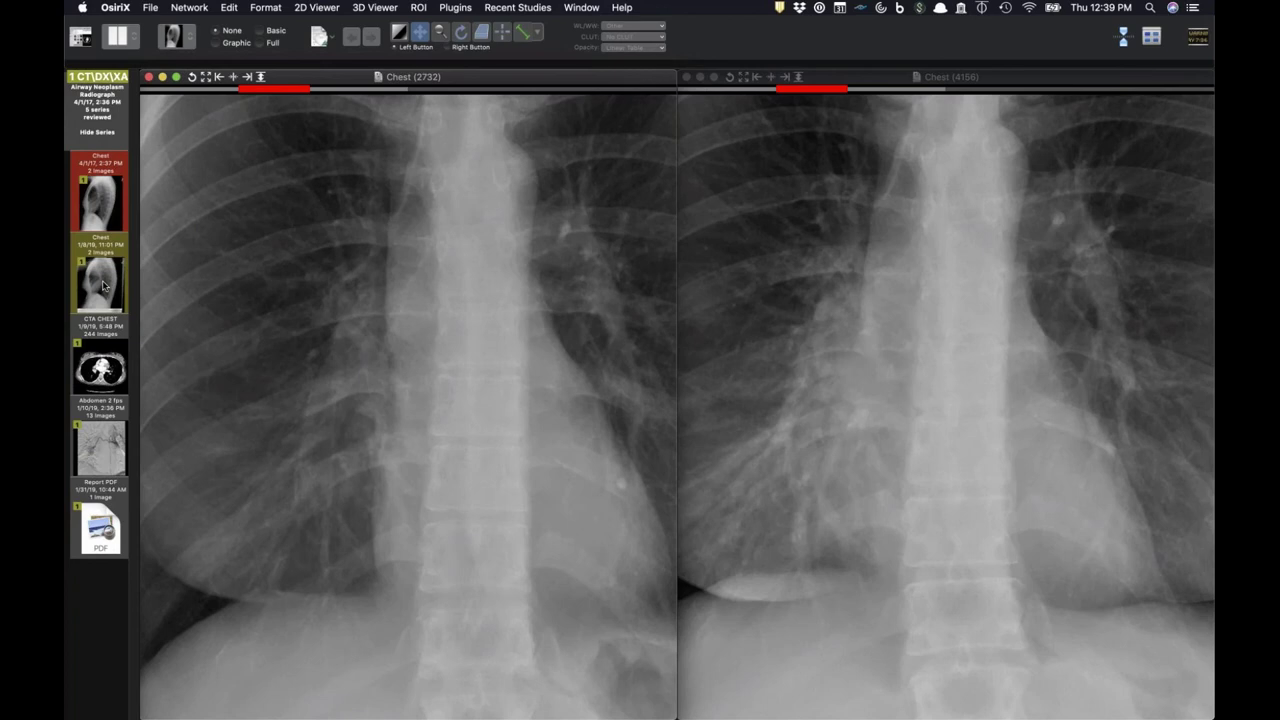
- Replace the 4/1/17 radiograph with the 1/8/19 series, unlink the two viewports, and show its lateral view beside the frontal view
left_click_drag(108, 285, 405, 415)
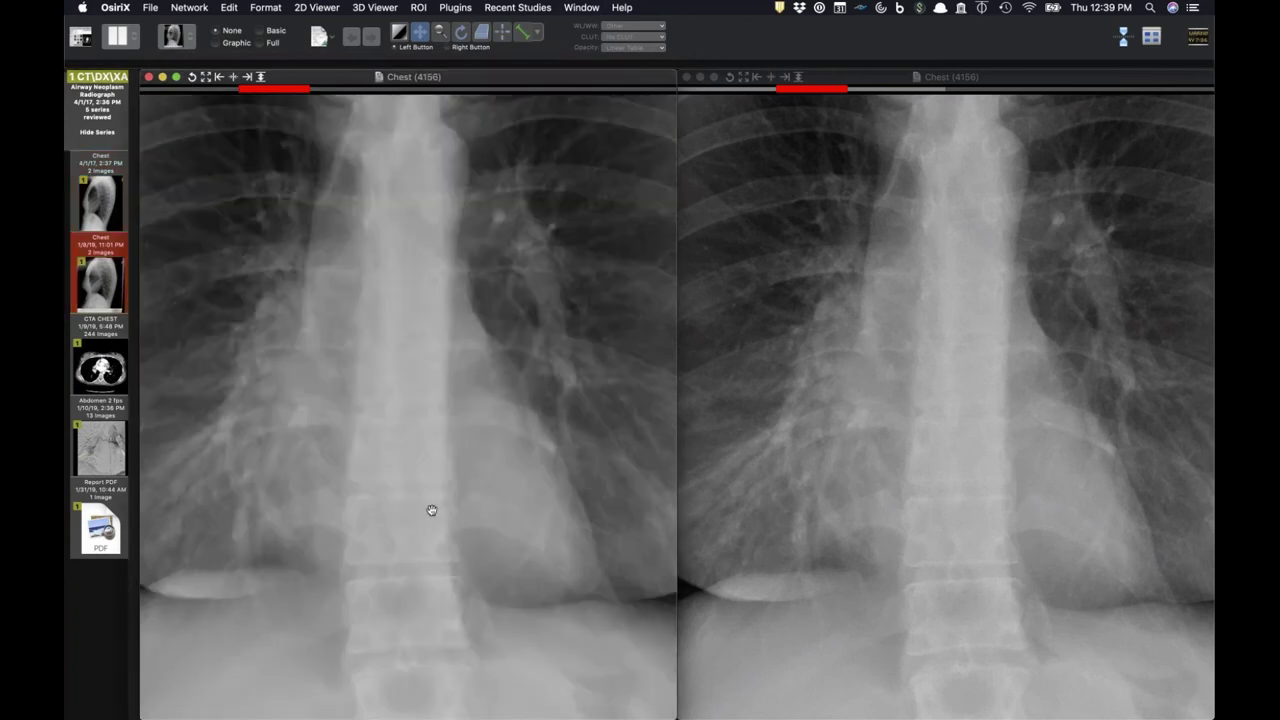
scroll(431, 510, "down", 1)
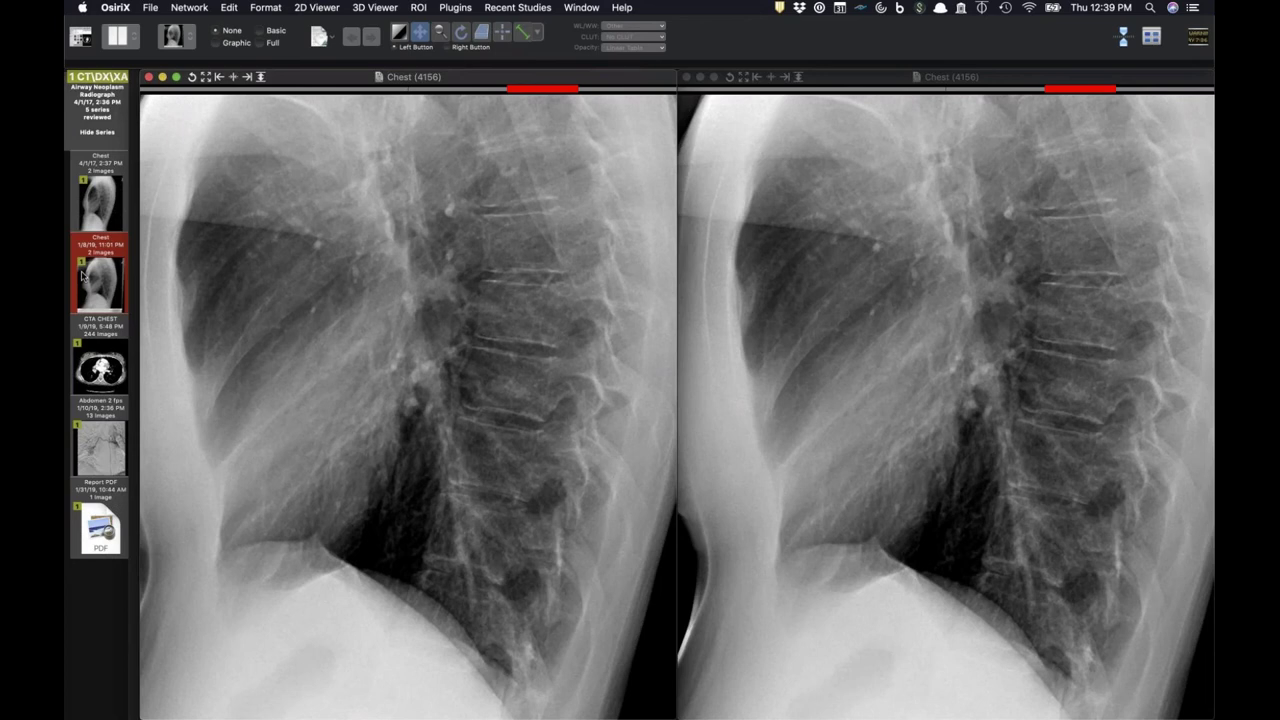
left_click(1123, 37)
left_click(886, 425)
scroll(886, 425, "up", 1)
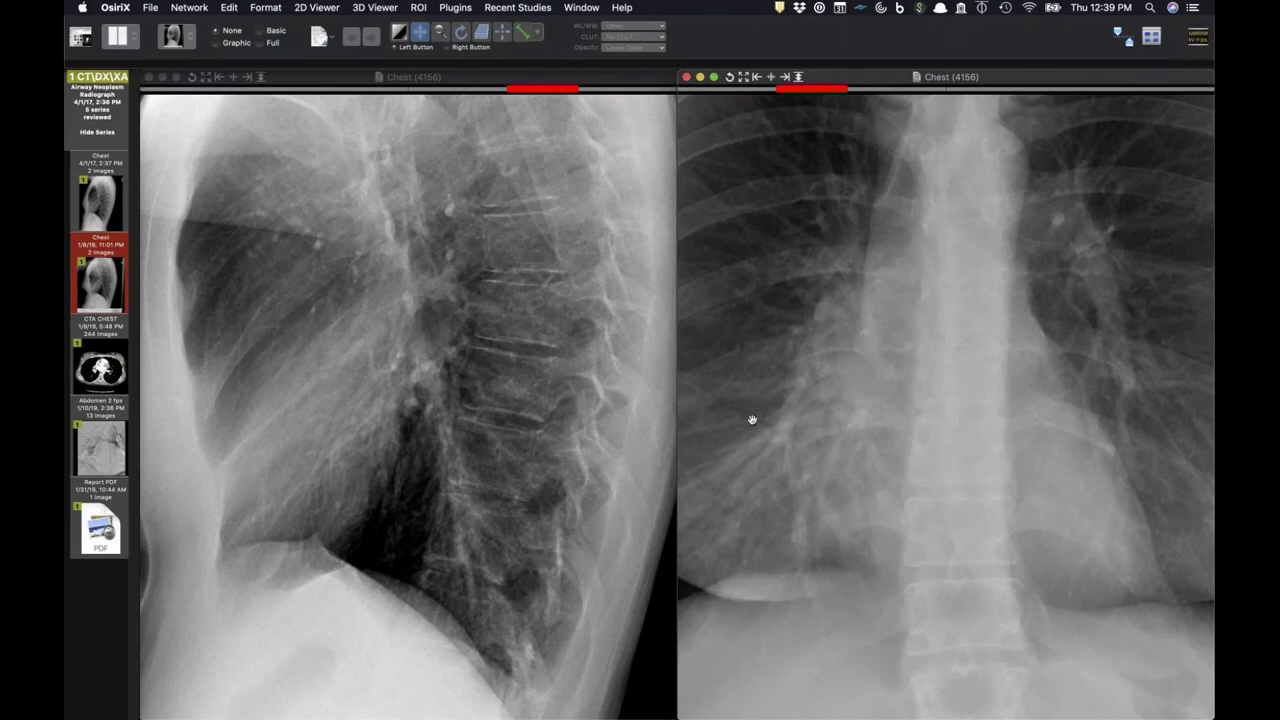
- Load the CTA CHEST series in place of the lateral radiograph, close the frontal radiograph viewport, and enlarge the CT
left_click_drag(97, 368, 363, 366)
scroll(408, 406, "down", 8)
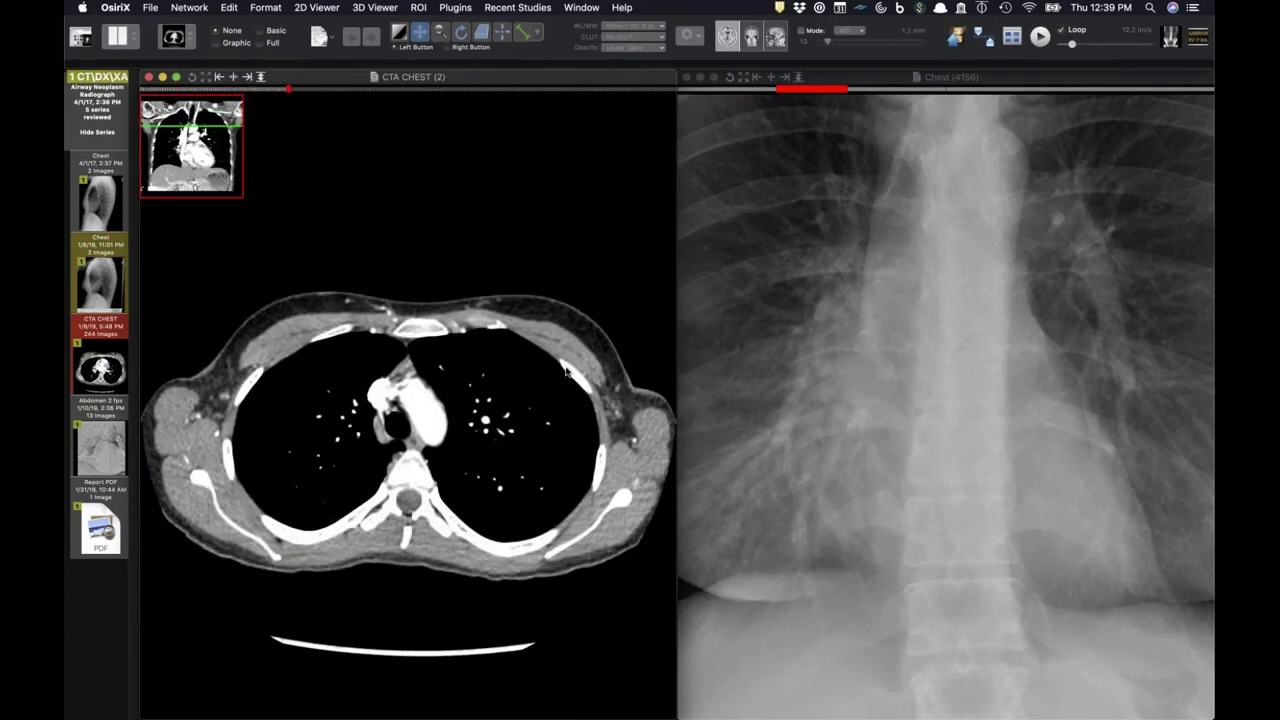
left_click(808, 386)
key("super+w")
key("z")
left_click_drag(632, 418, 632, 376)
- Follow the right hilum on the CTA chest slices from the aortic arch level down through the heart
scroll(626, 417, "down", 15)
scroll(626, 416, "down", 4)
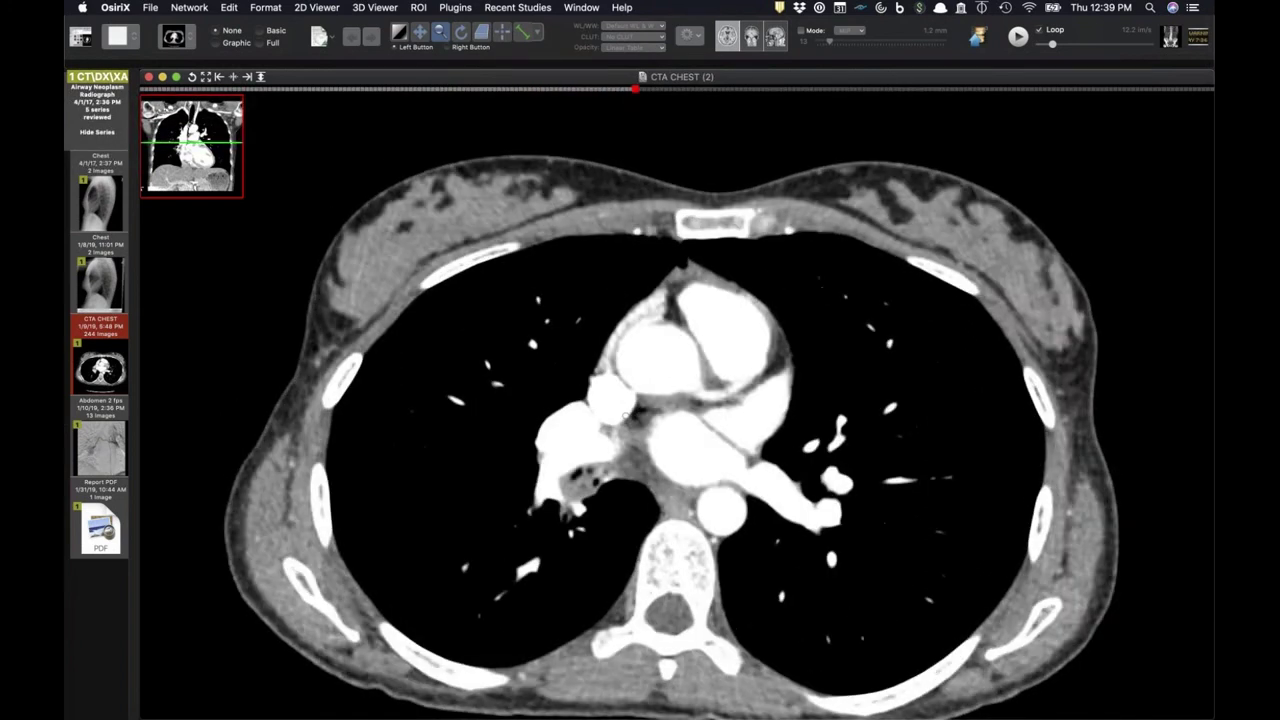
scroll(590, 495, "down", 3)
scroll(605, 500, "down", 4)
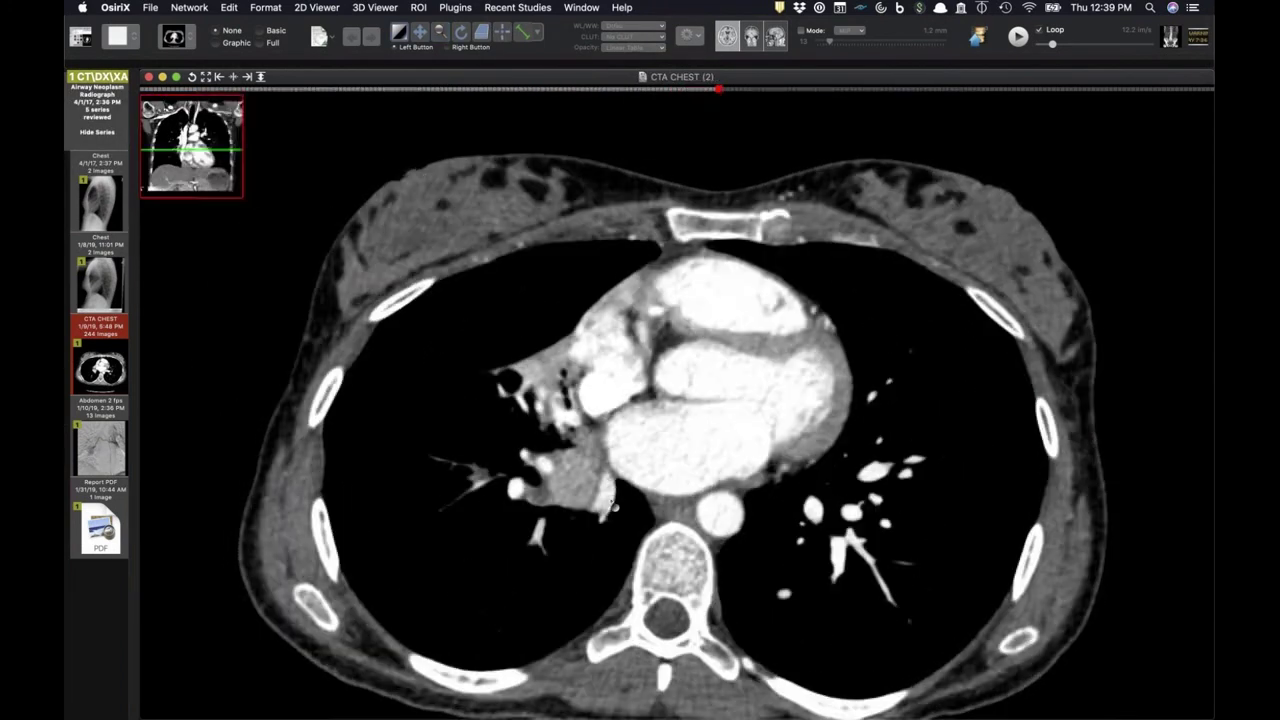
scroll(579, 497, "down", 5)
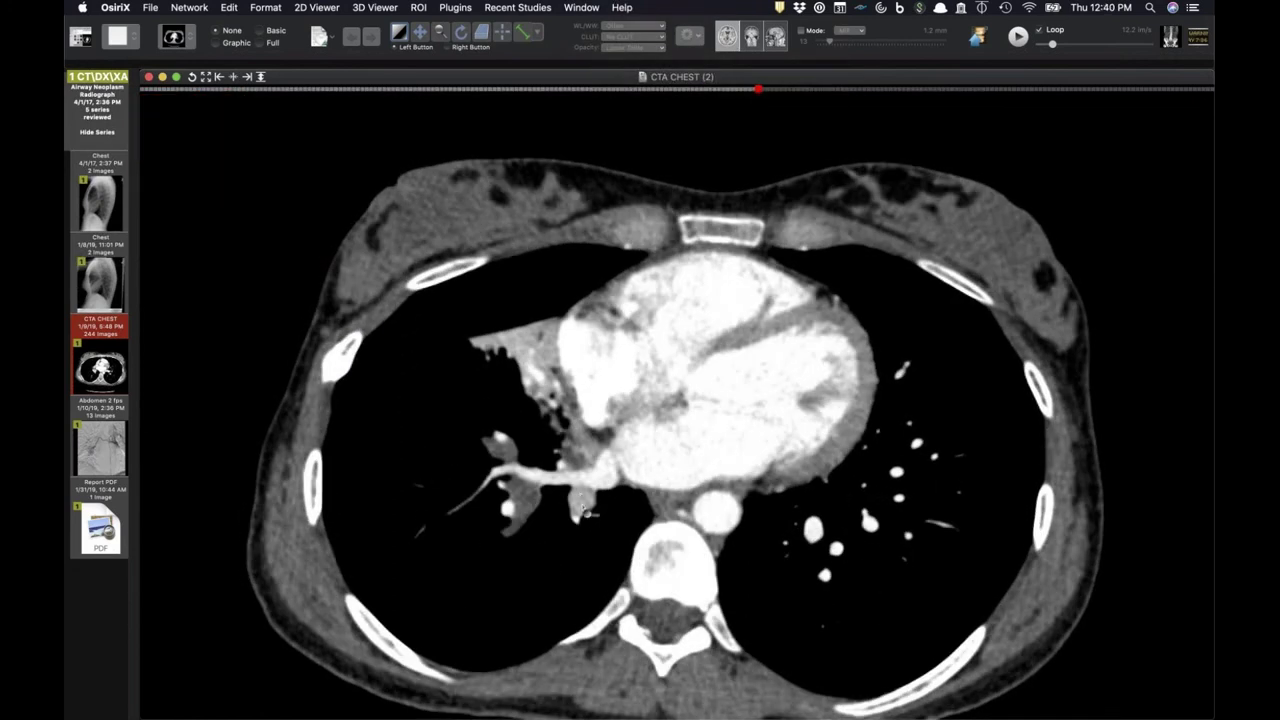
- Trace the soft-tissue mass at the right hilum and its neighbouring bronchi and vessels through the adjacent CTA slices
scroll(591, 537, "up", 5)
scroll(591, 537, "down", 2)
scroll(591, 537, "down", 2)
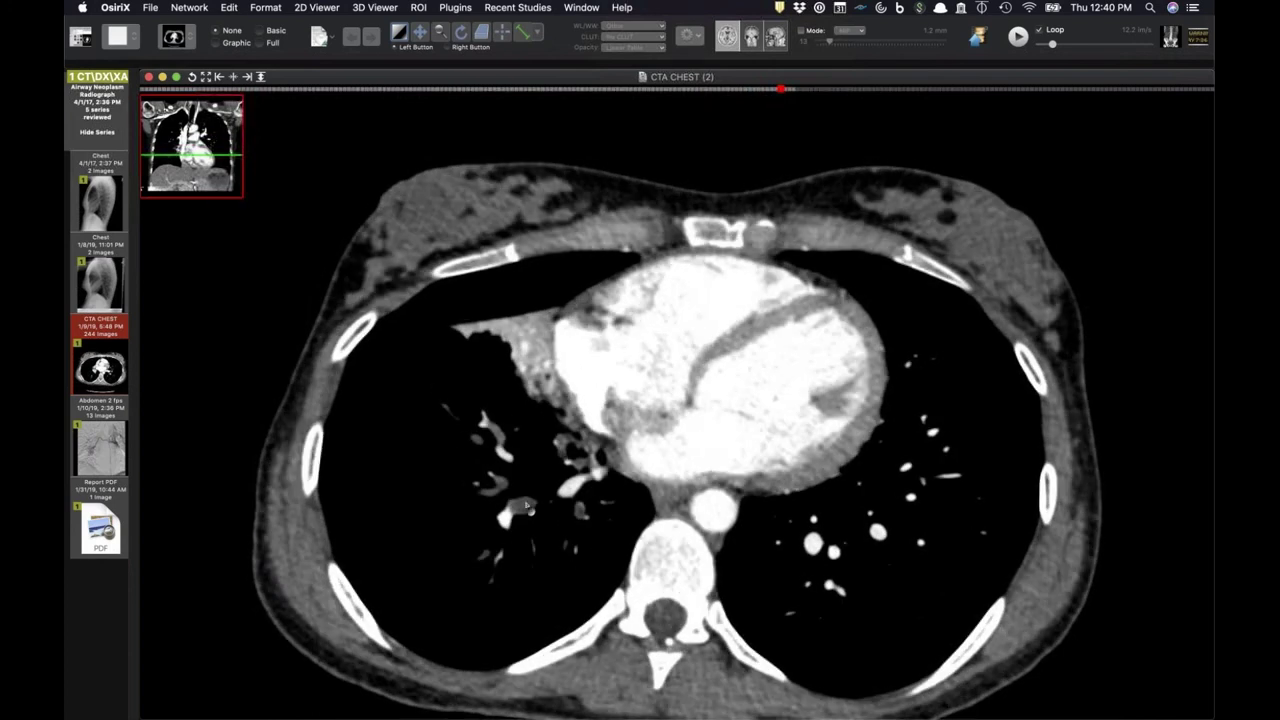
scroll(569, 511, "up", 1)
scroll(569, 511, "up", 4)
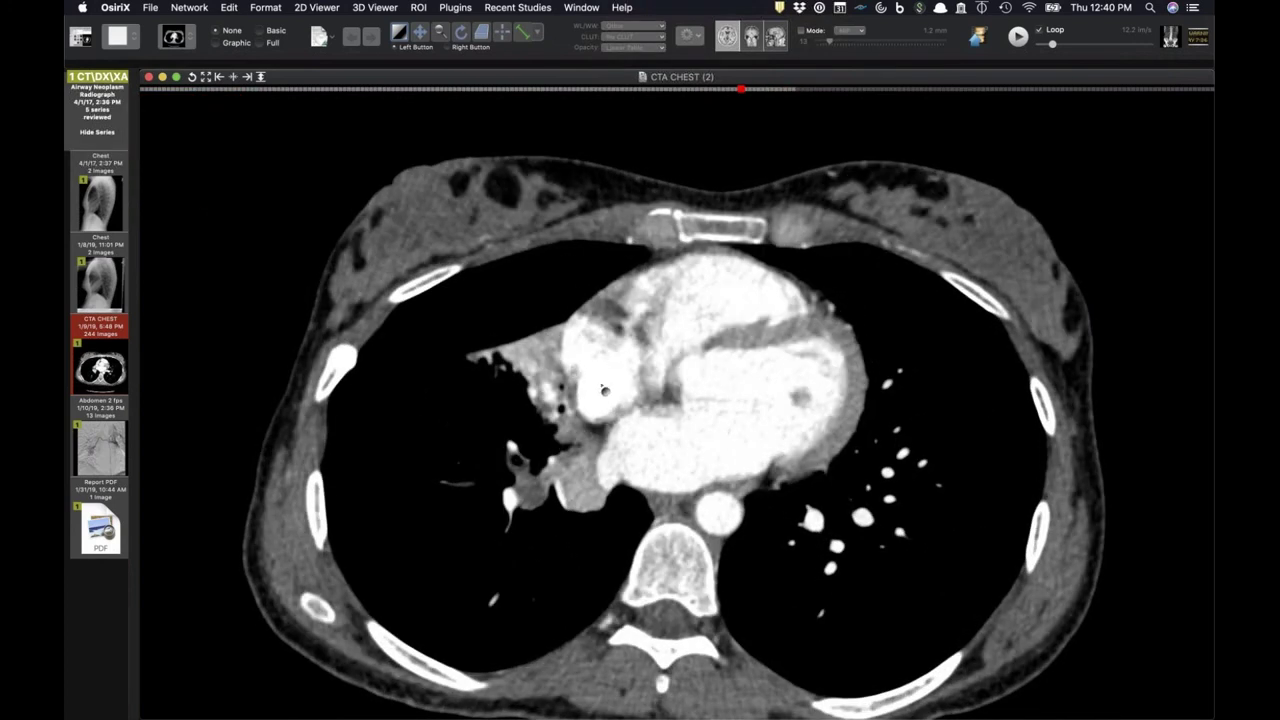
scroll(604, 390, "up", 3)
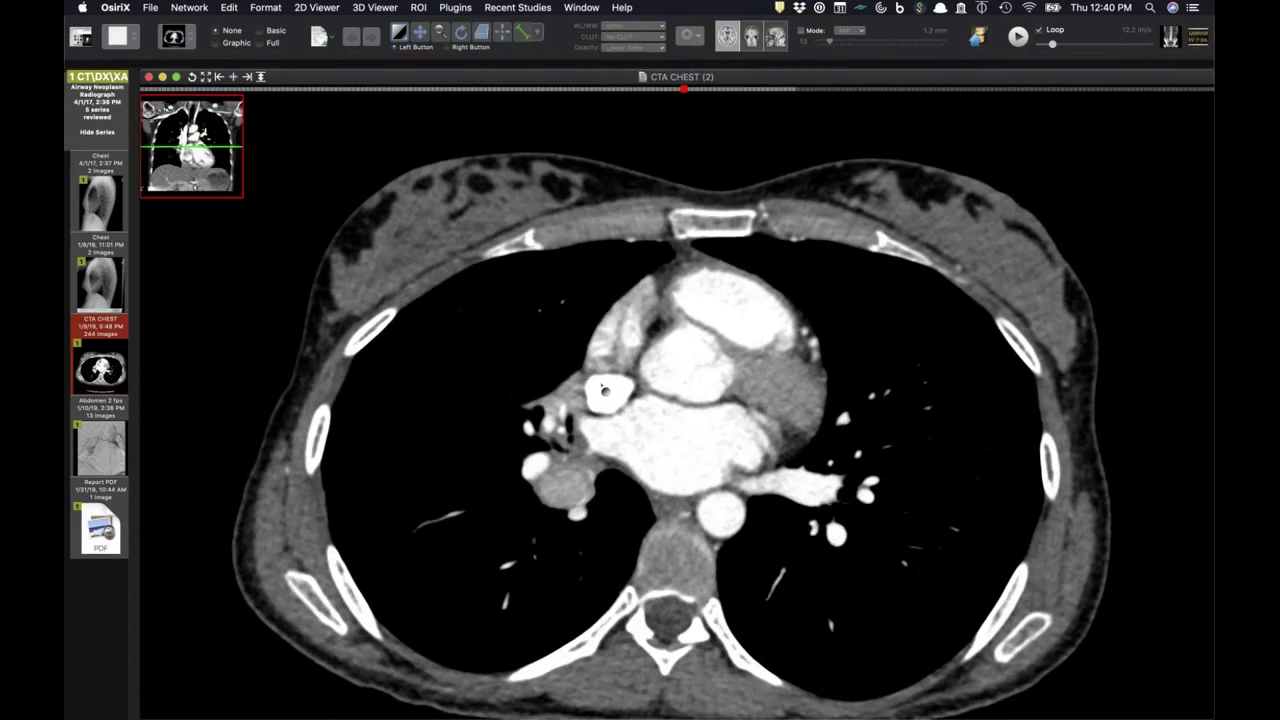
scroll(574, 469, "down", 2)
scroll(579, 465, "up", 3)
scroll(576, 477, "up", 3)
scroll(587, 484, "down", 3)
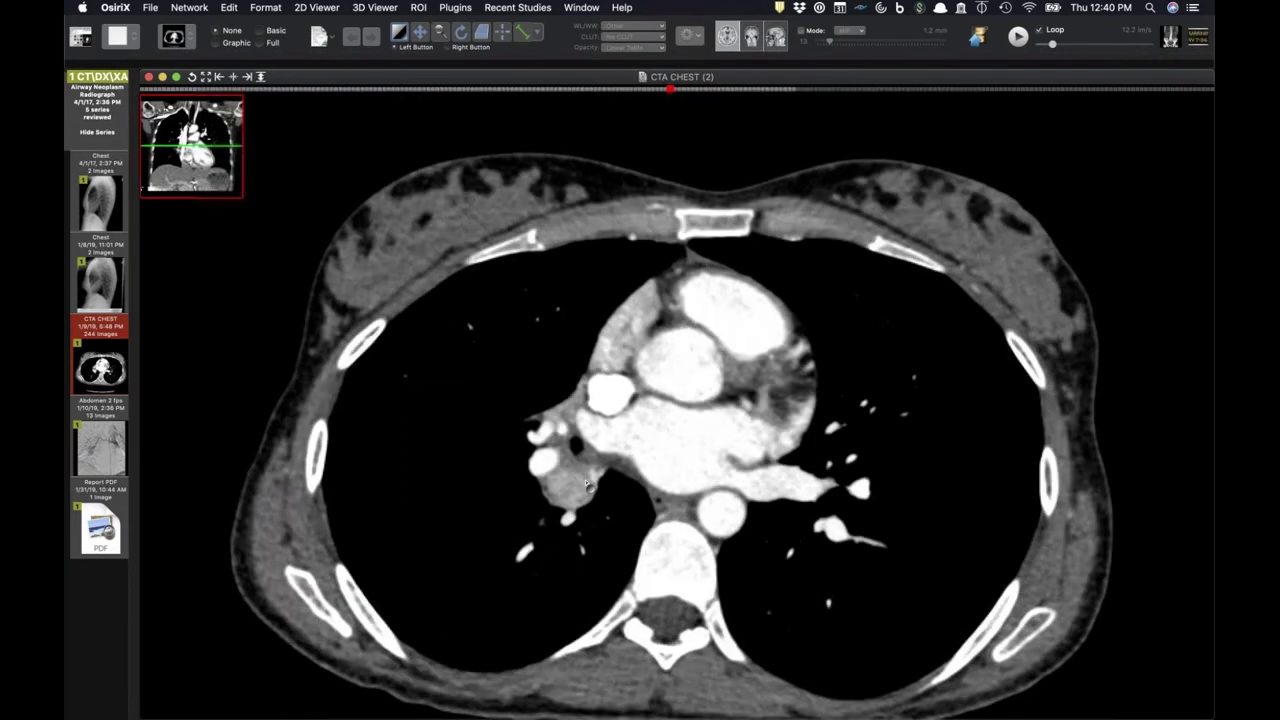
- Apply the lung window preset at the lower hilar level and inspect the right lung on adjacent slices
scroll(586, 483, "down", 10)
key("4")
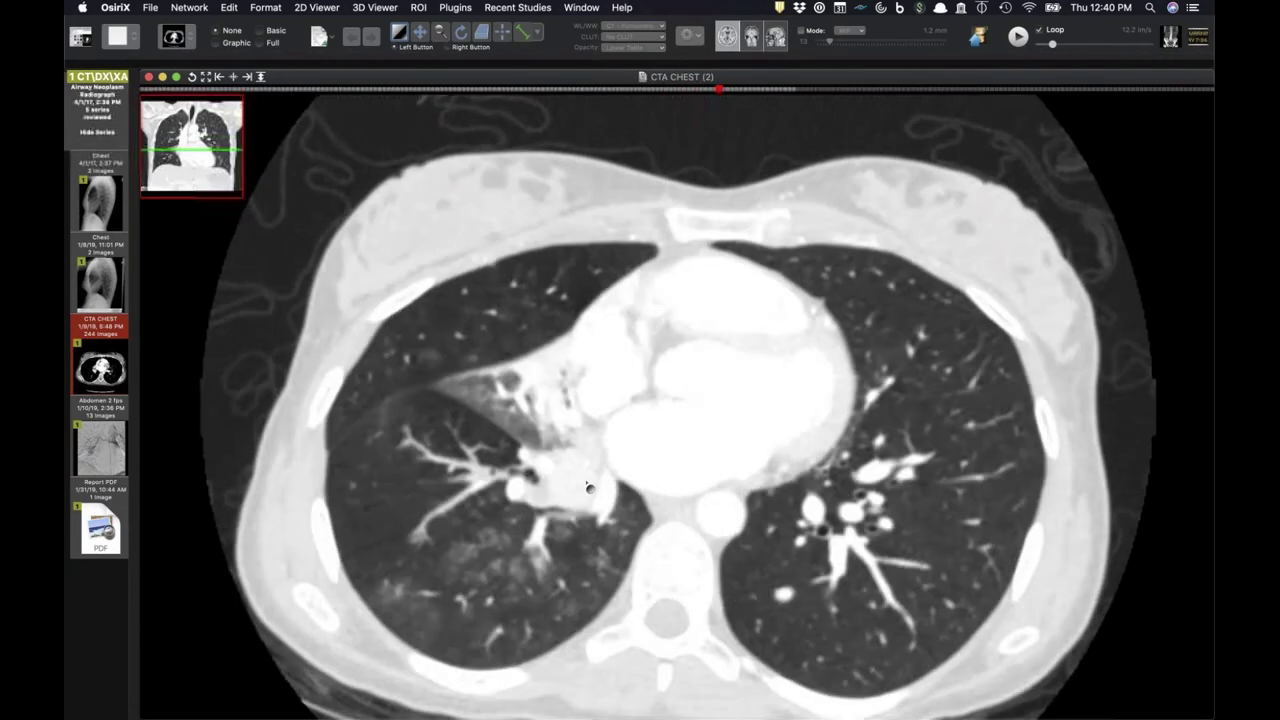
scroll(583, 489, "up", 4)
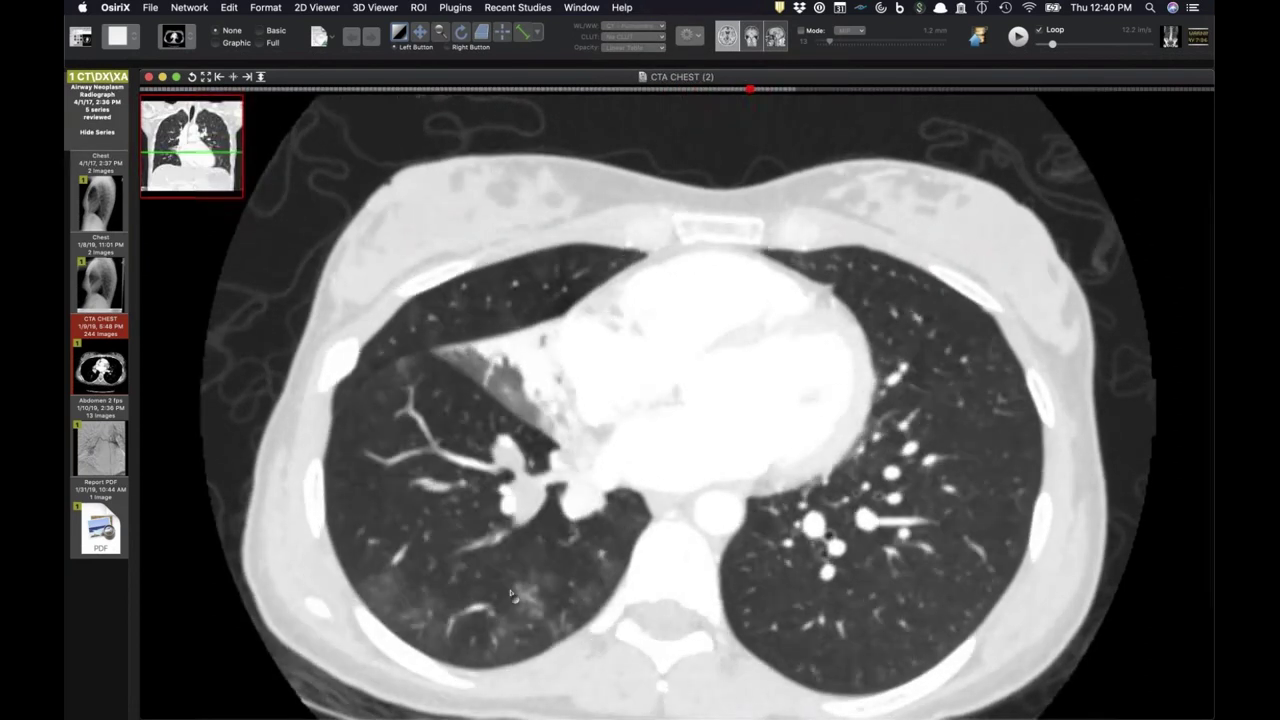
- Examine the right lower lung in the lung window, following the CTA chest slices from the heart up to the hilum
scroll(511, 594, "down", 5)
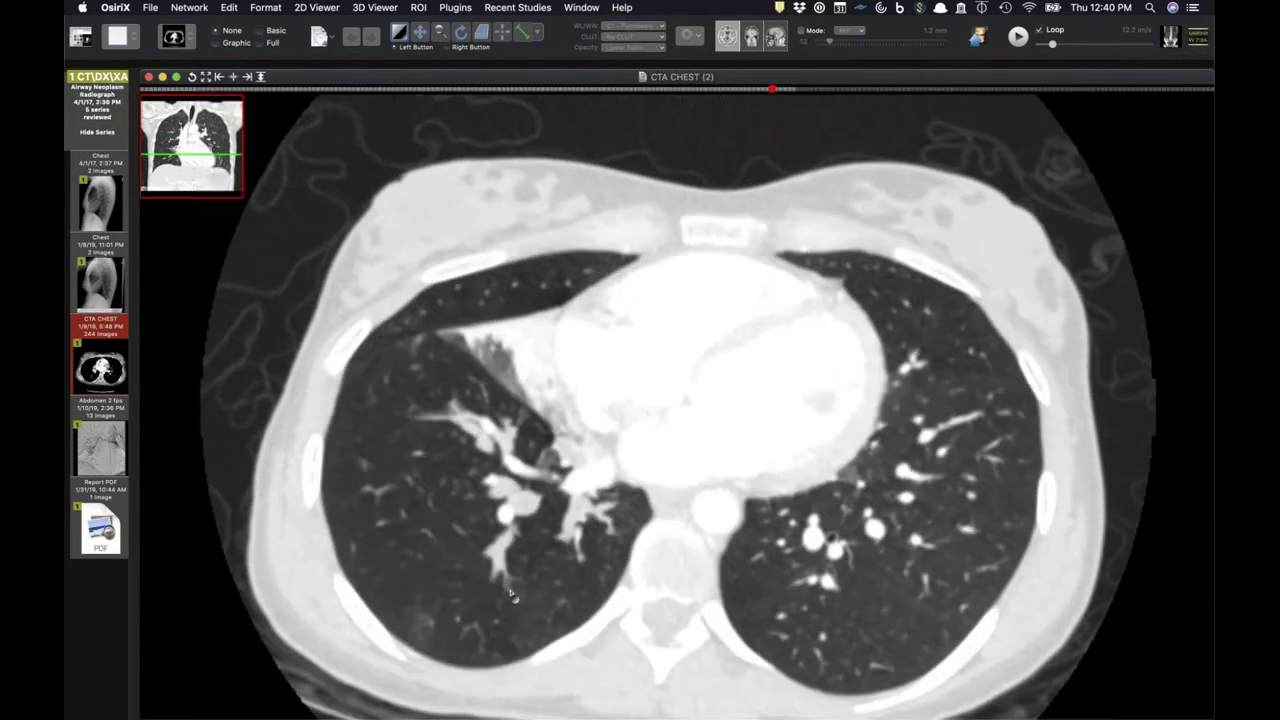
scroll(540, 598, "up", 1)
scroll(558, 600, "up", 6)
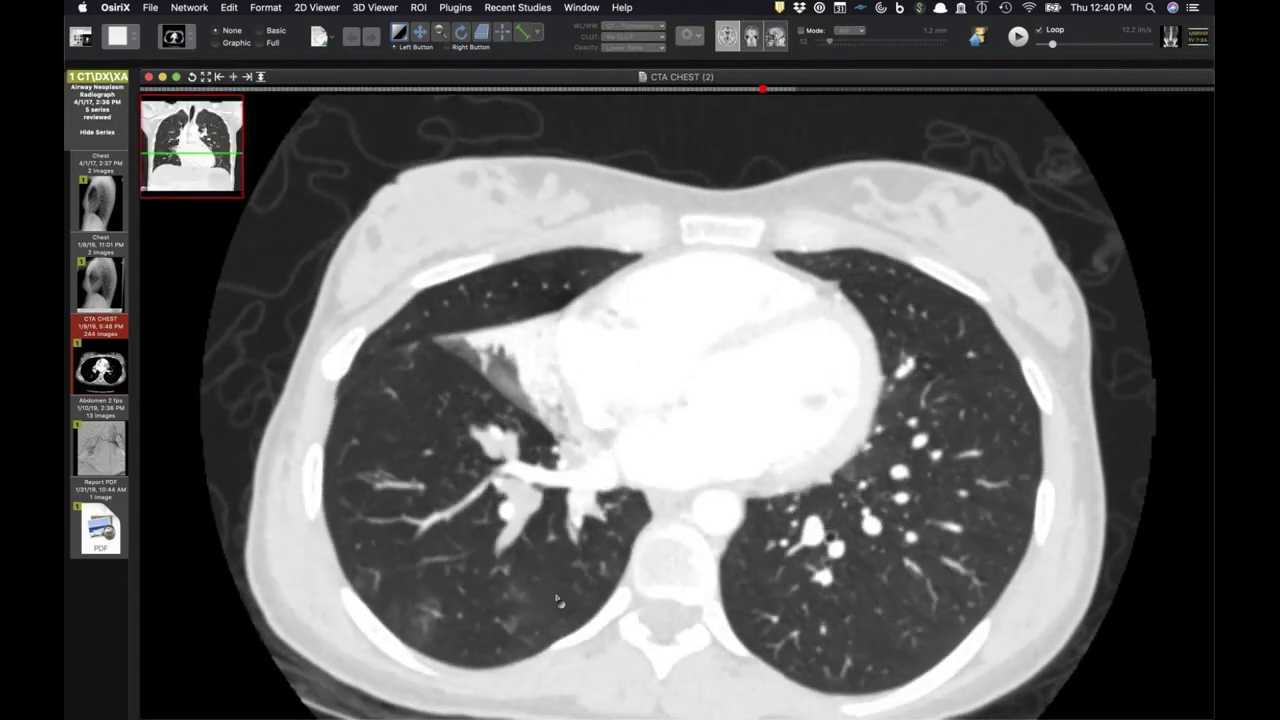
scroll(546, 601, "up", 10)
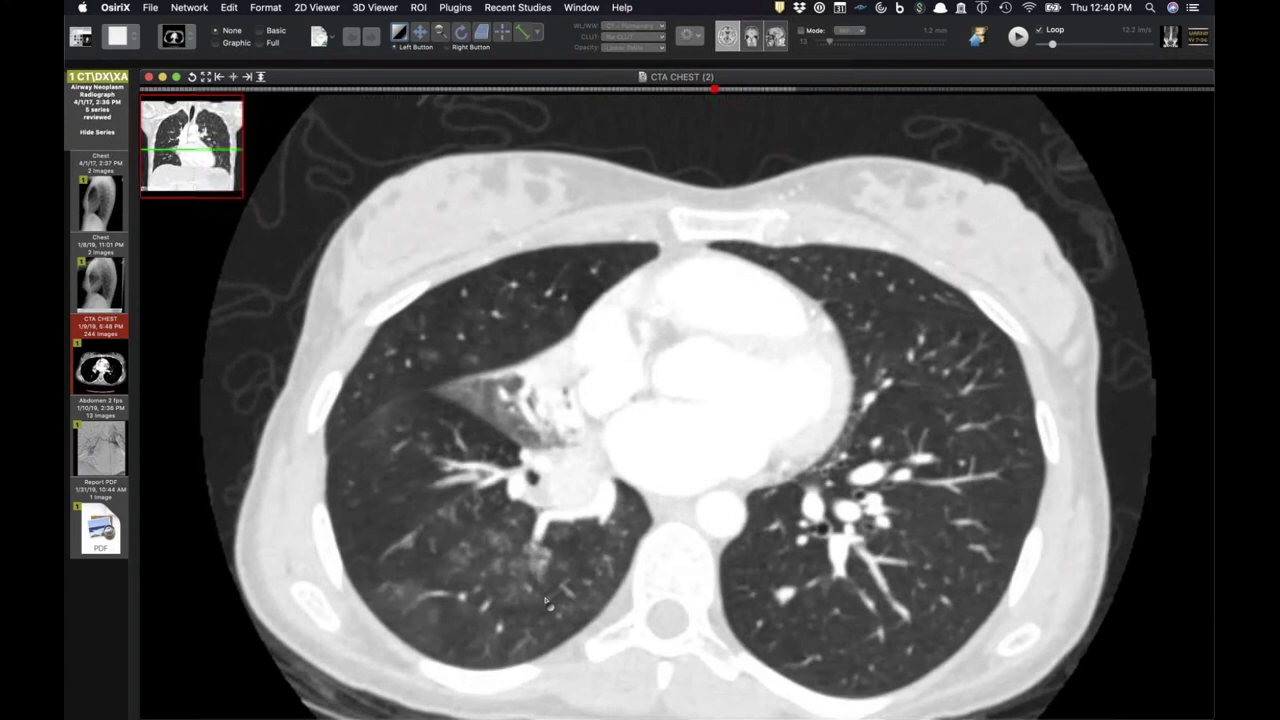
scroll(546, 601, "up", 12)
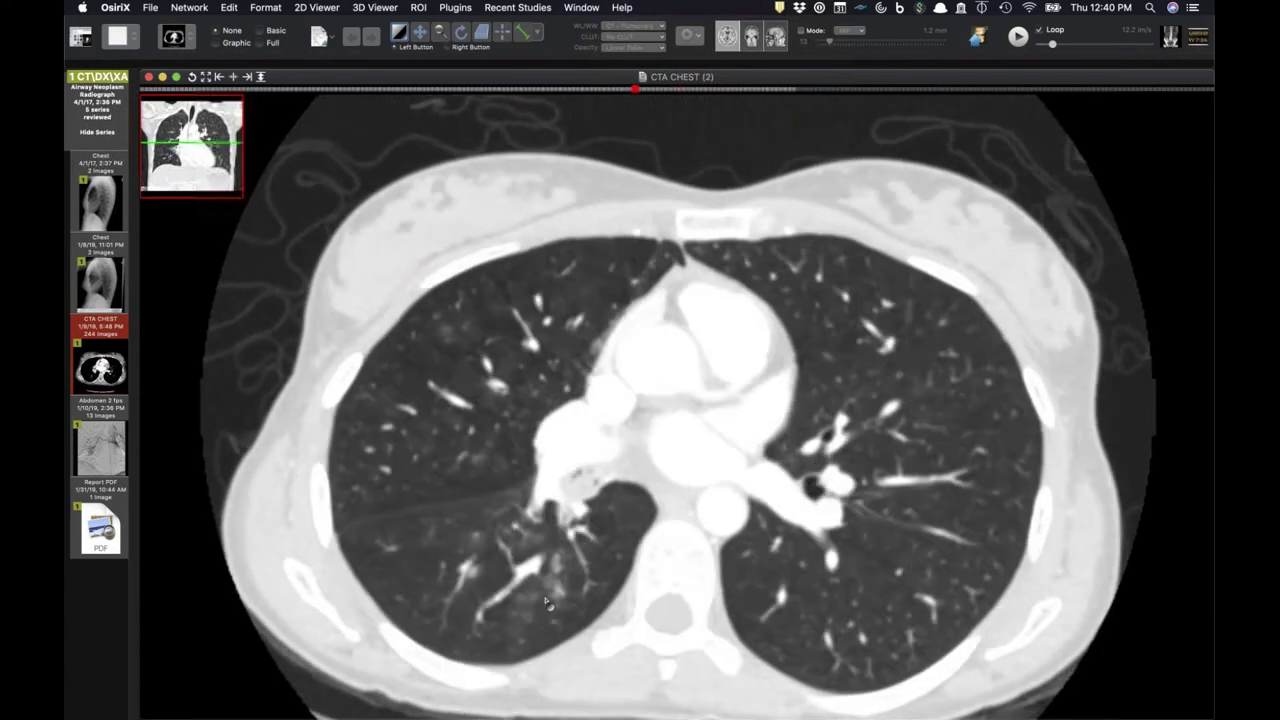
- Load the Abdomen 2 fps angiogram and follow the contrast through its frames into the late phase over the right hilum
left_click(101, 450)
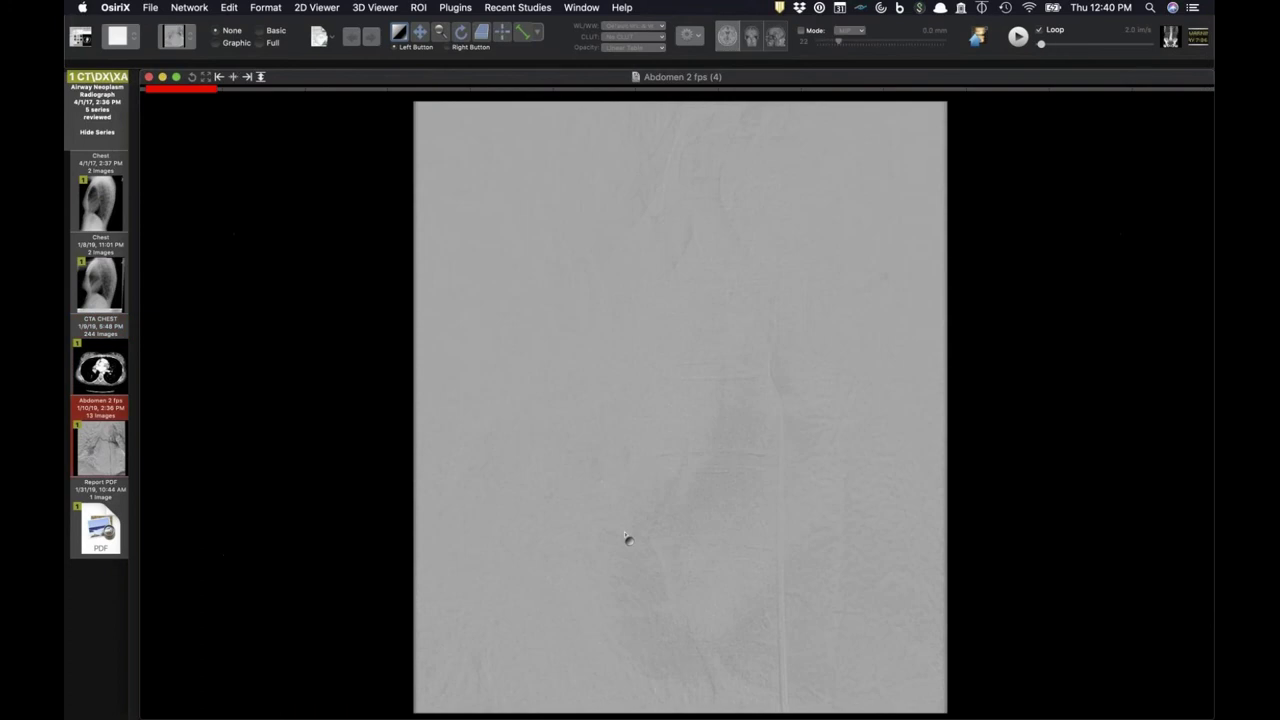
scroll(626, 538, "down", 5)
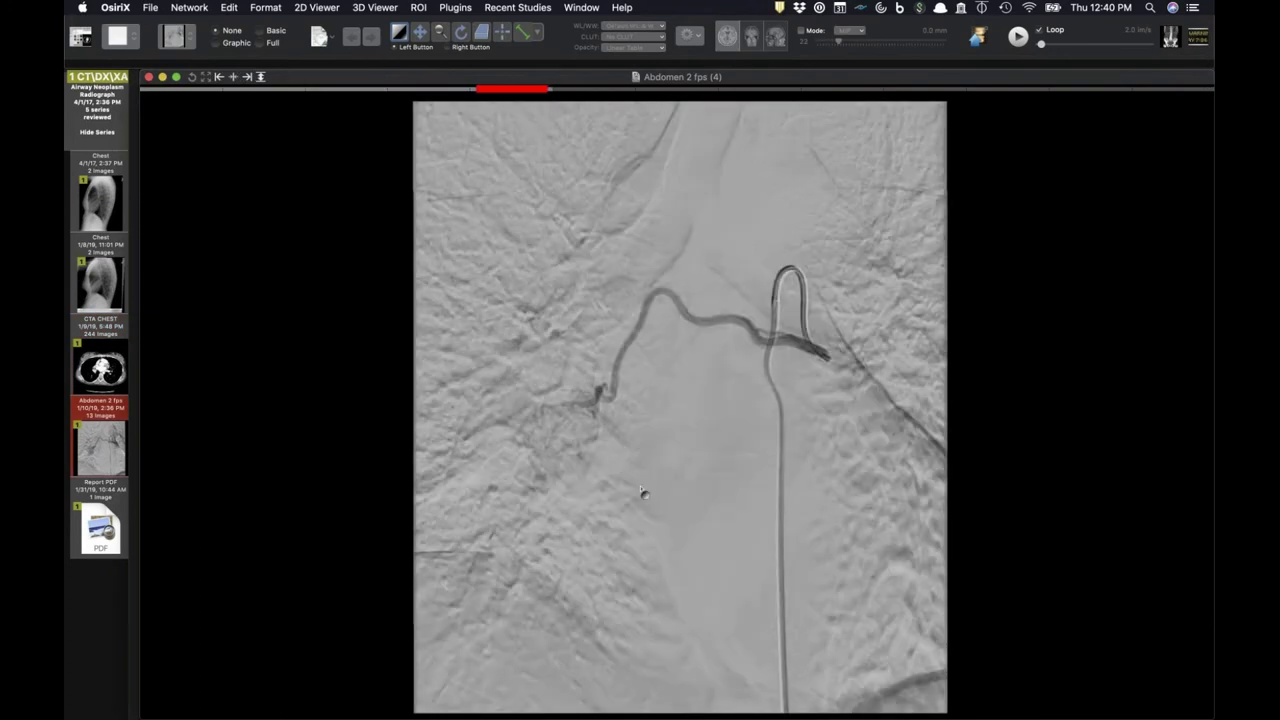
scroll(643, 492, "down", 3)
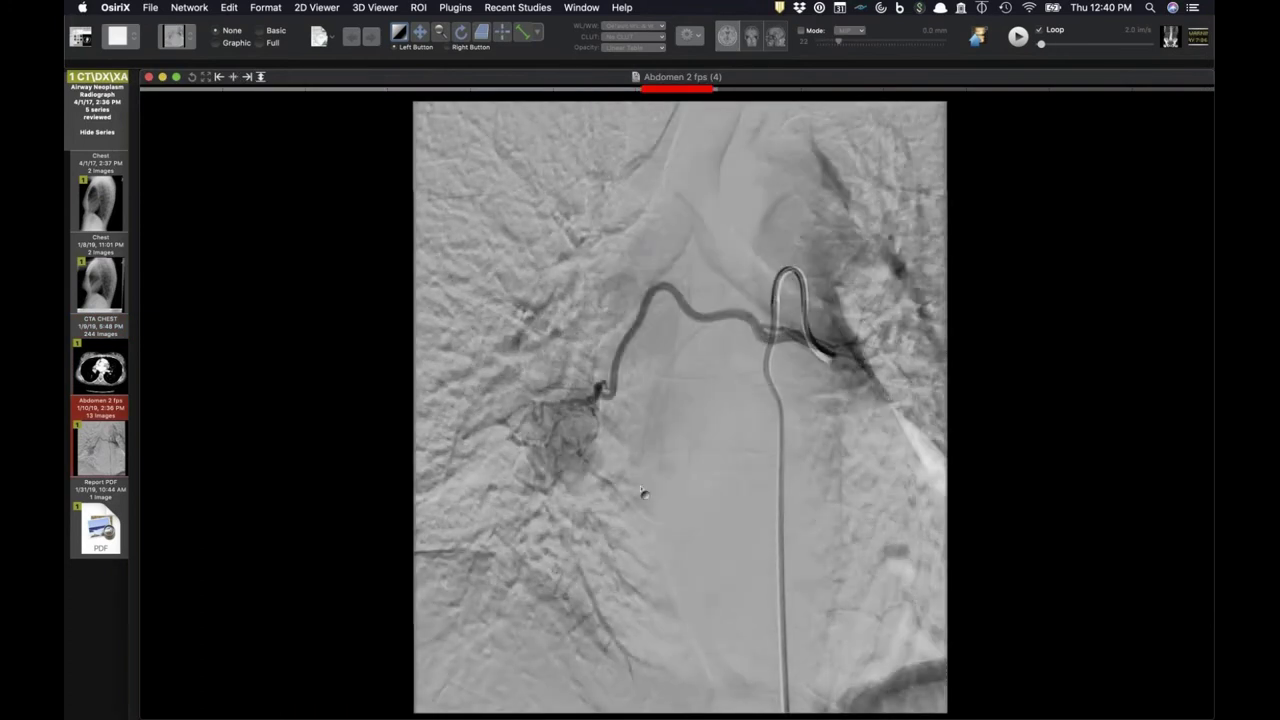
scroll(585, 451, "down", 2)
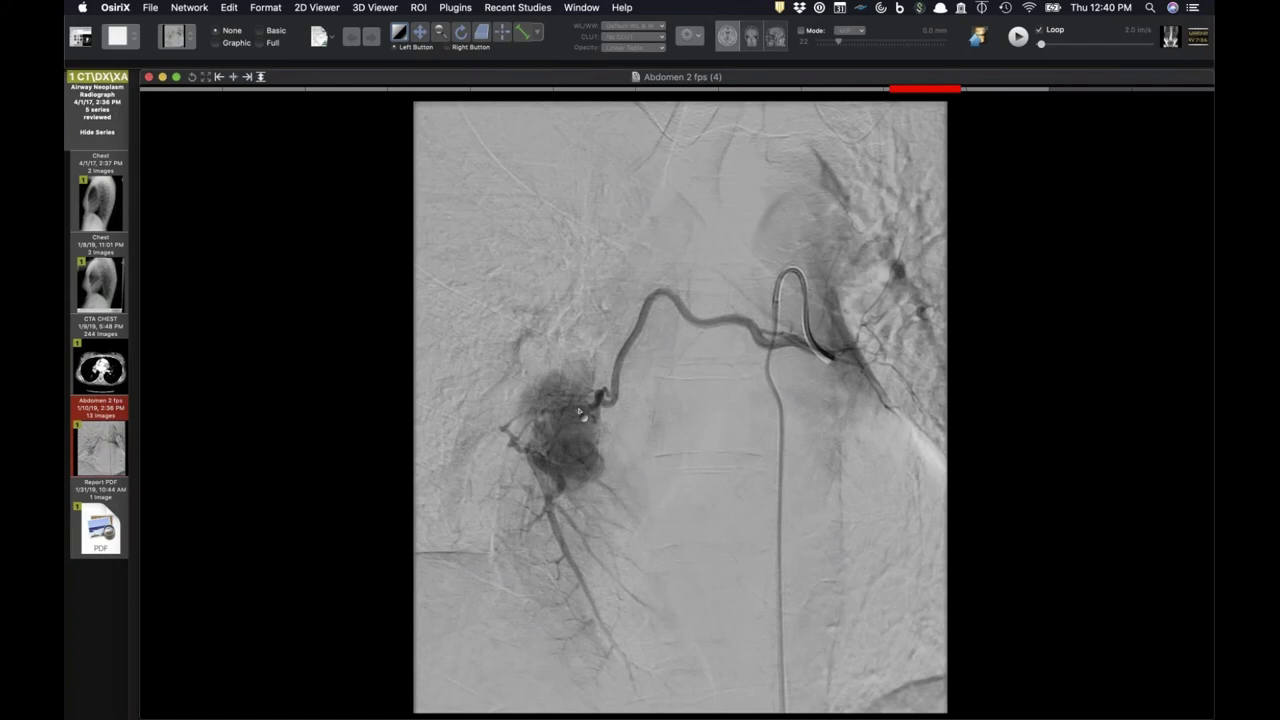
scroll(562, 444, "down", 1)
scroll(564, 447, "down", 1)
scroll(565, 450, "up", 1)
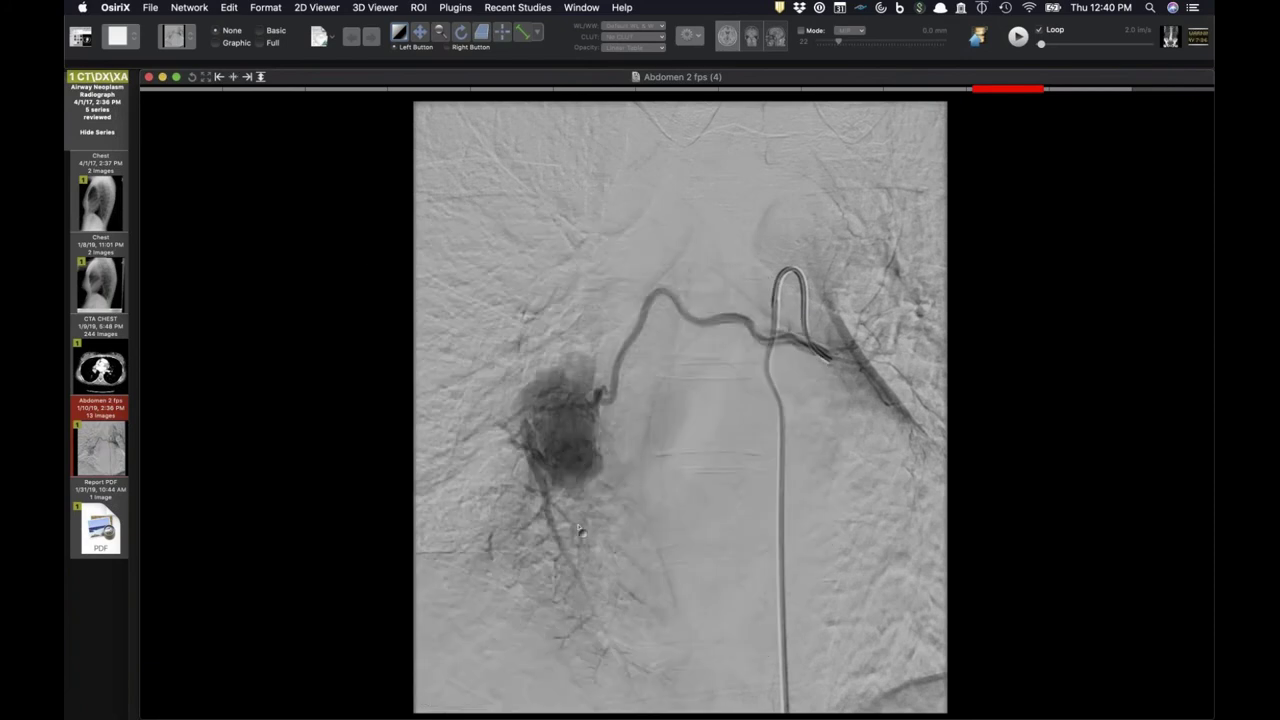
scroll(577, 528, "down", 2)
scroll(571, 490, "up", 1)
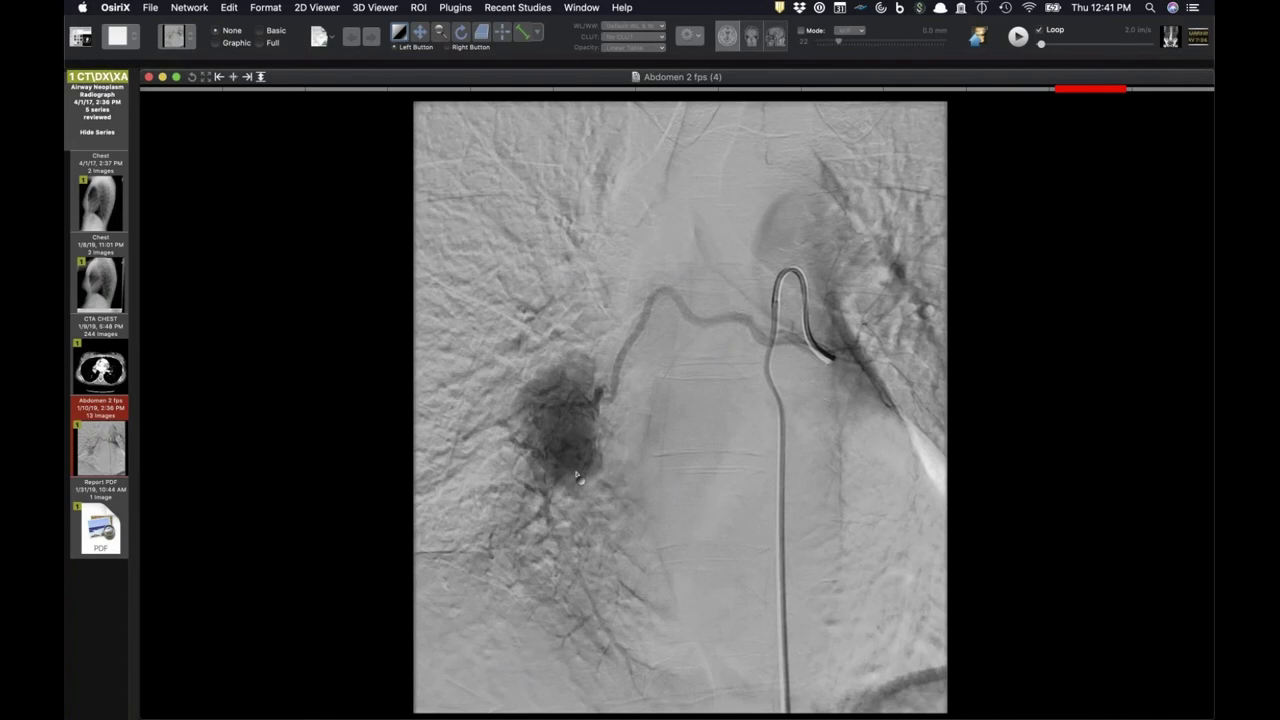
- Reload the CTA CHEST series, apply the soft-tissue window preset, widen the window further, and inspect the right hilar mass
left_click(112, 380)
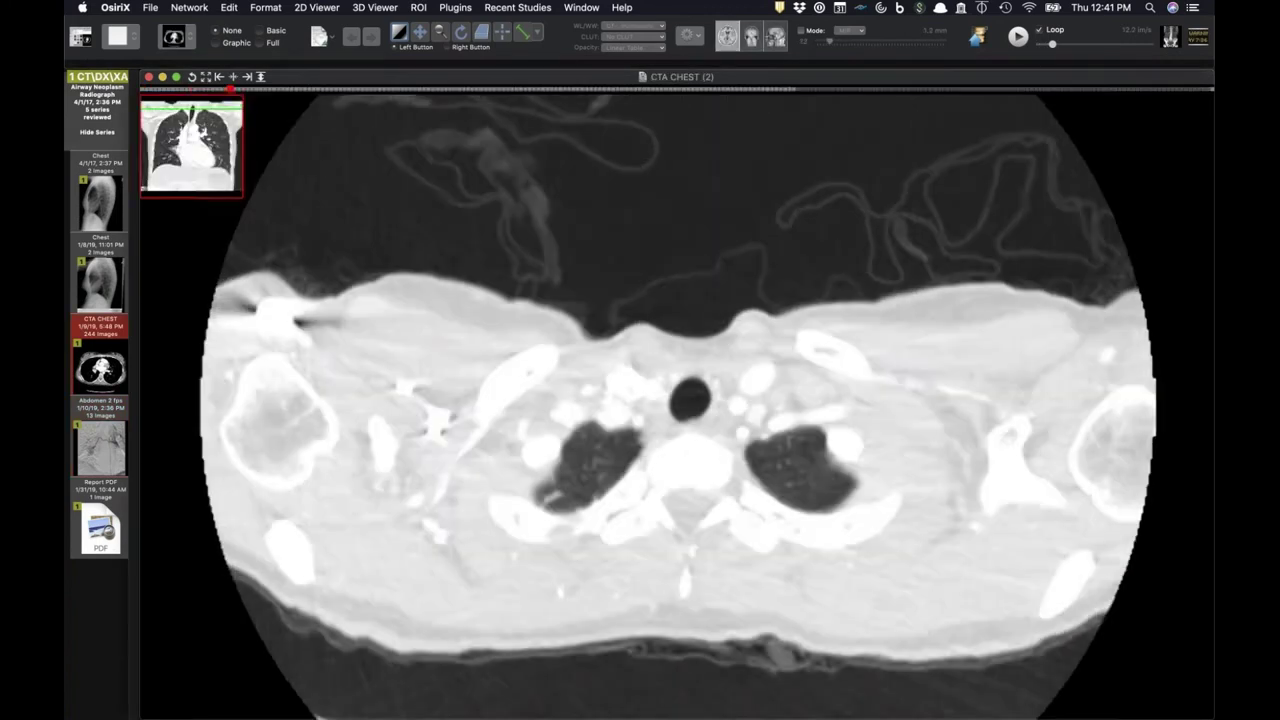
scroll(677, 405, "down", 20)
key("1")
scroll(677, 405, "up", 3)
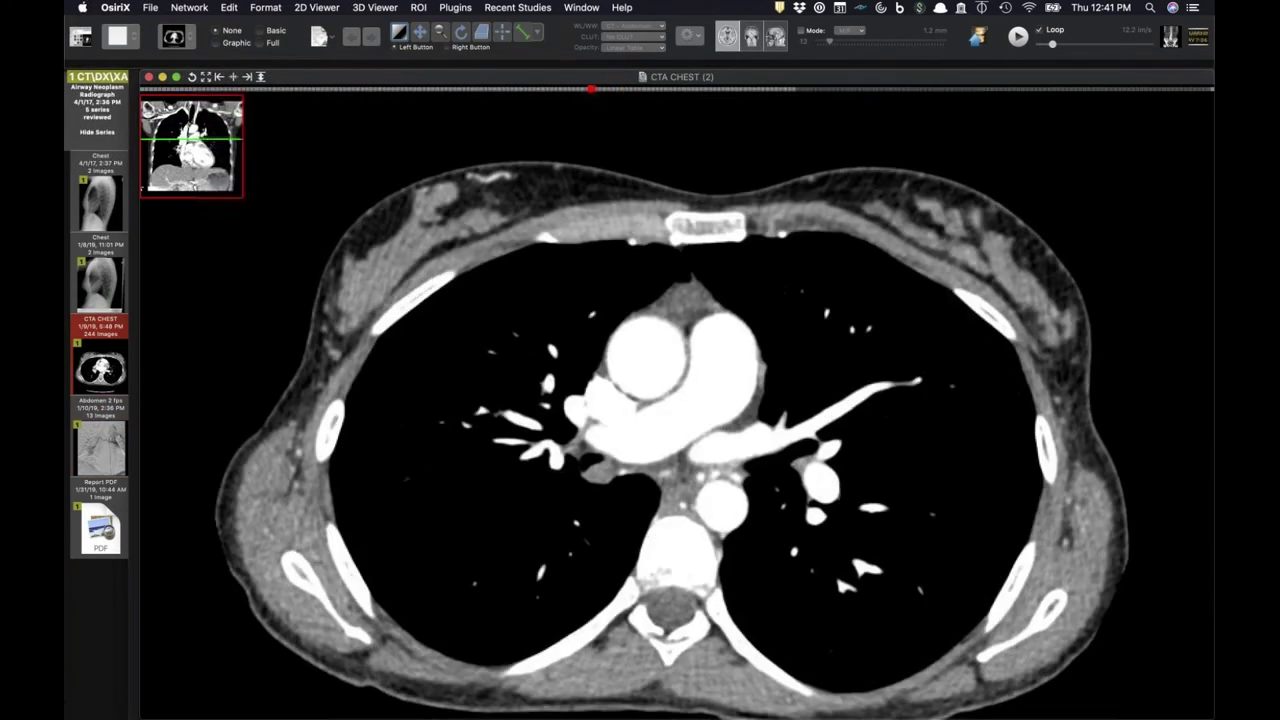
scroll(675, 512, "down", 8)
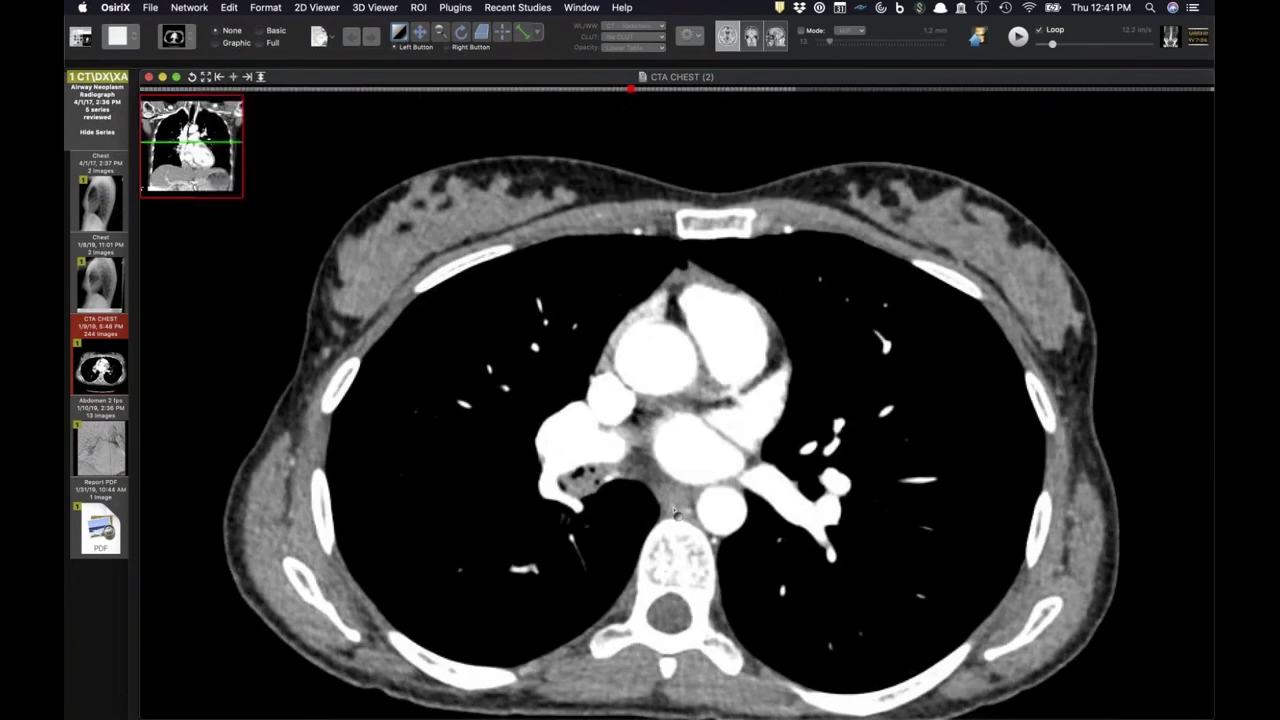
left_click_drag(563, 454, 628, 471)
scroll(628, 471, "down", 3)
scroll(628, 470, "up", 3)
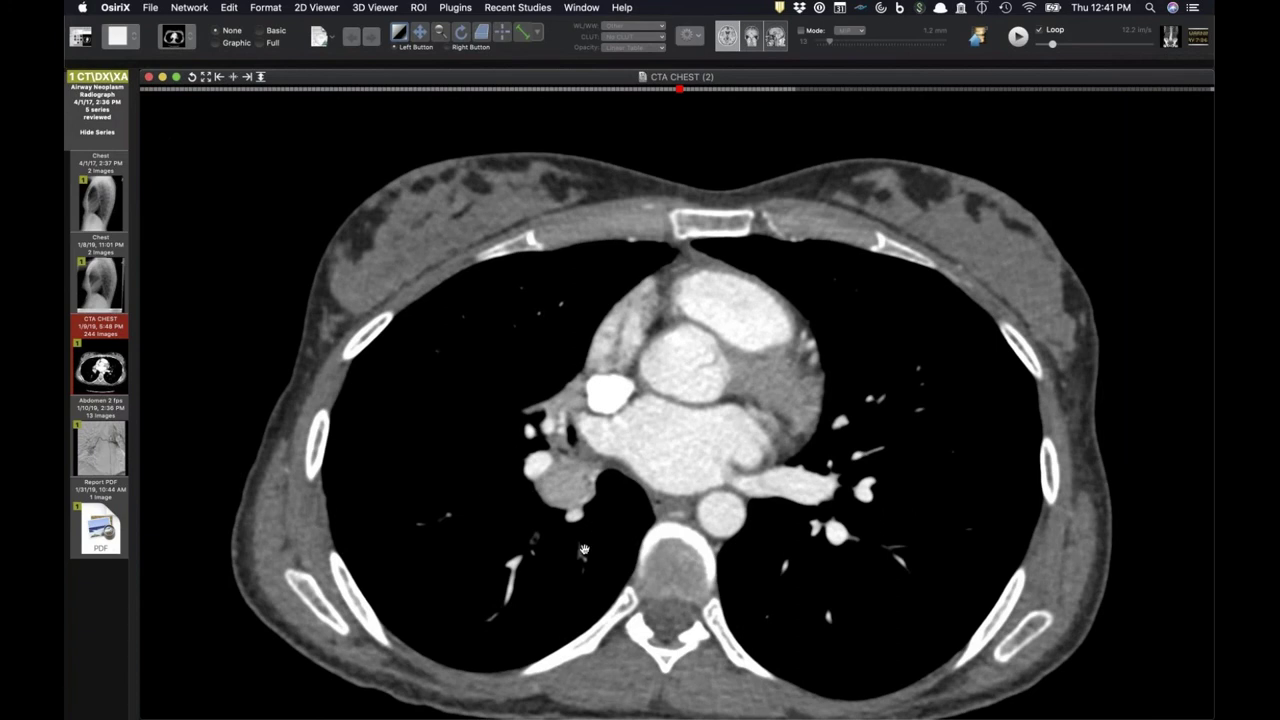
- Close the Airway Neoplasm study and open the DISSECTION series of the Cardiac Vascular Congenital study
key("super+w")
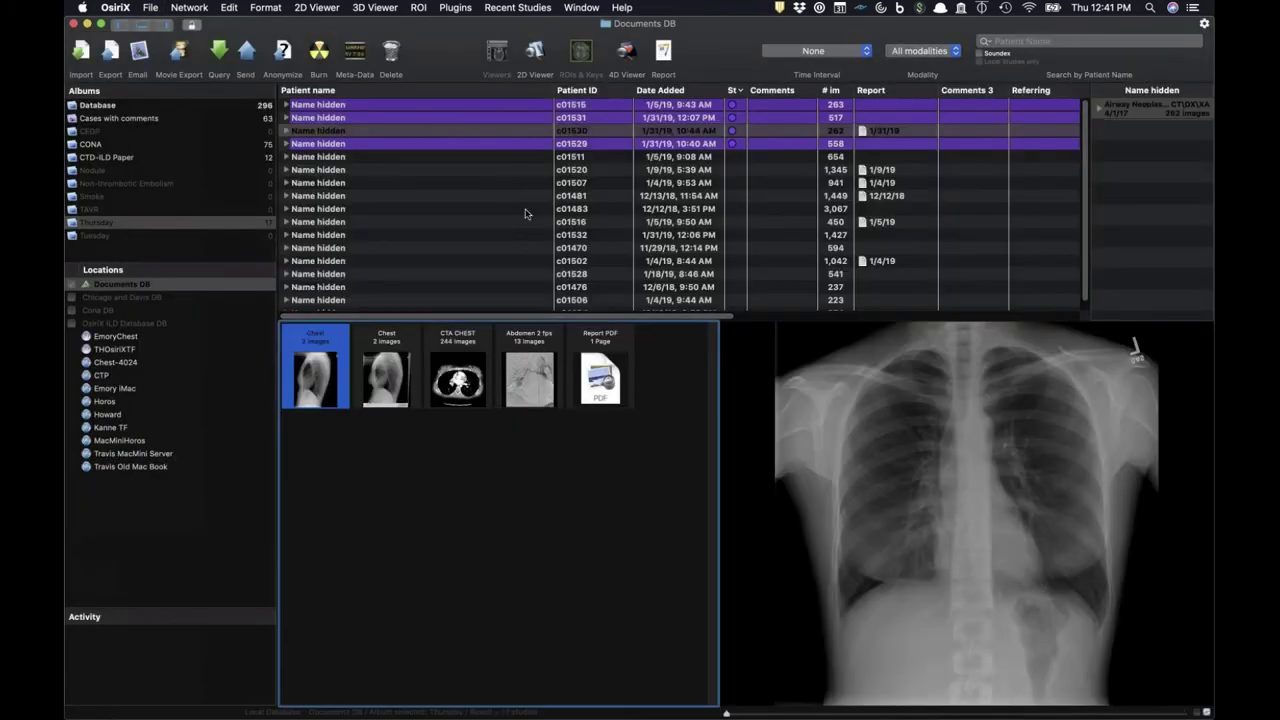
left_click(507, 146)
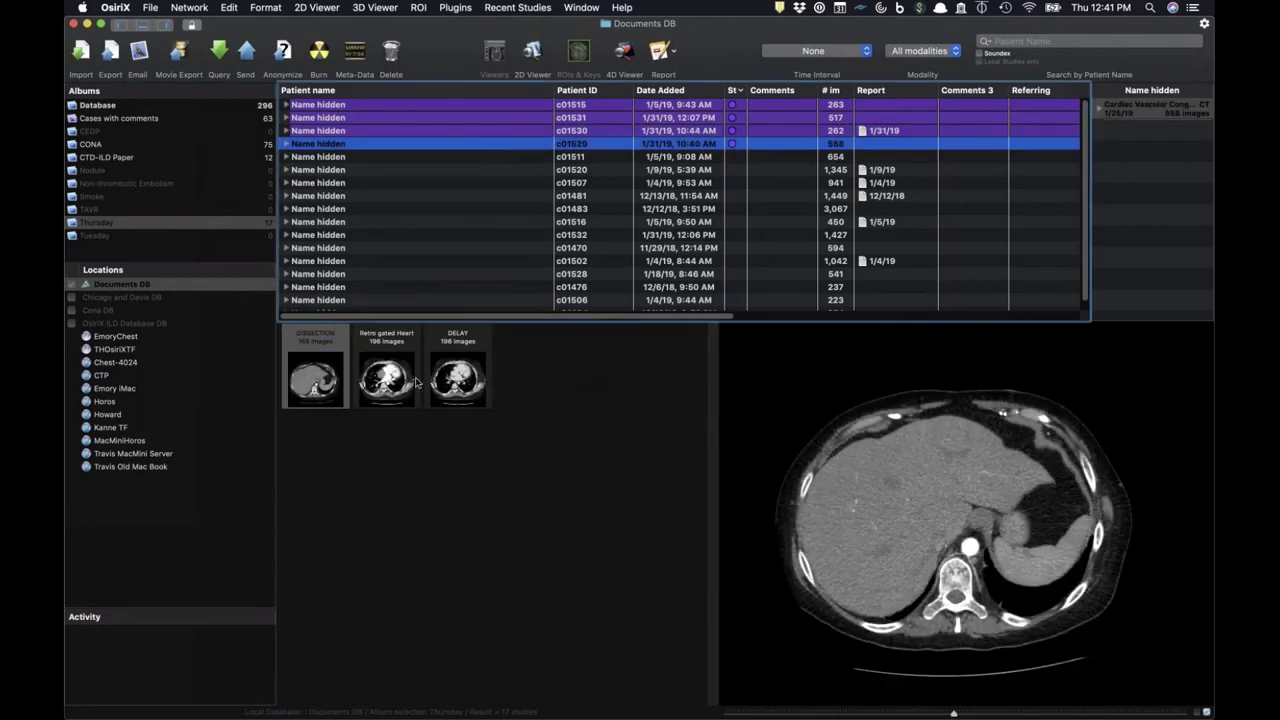
double_click(316, 380)
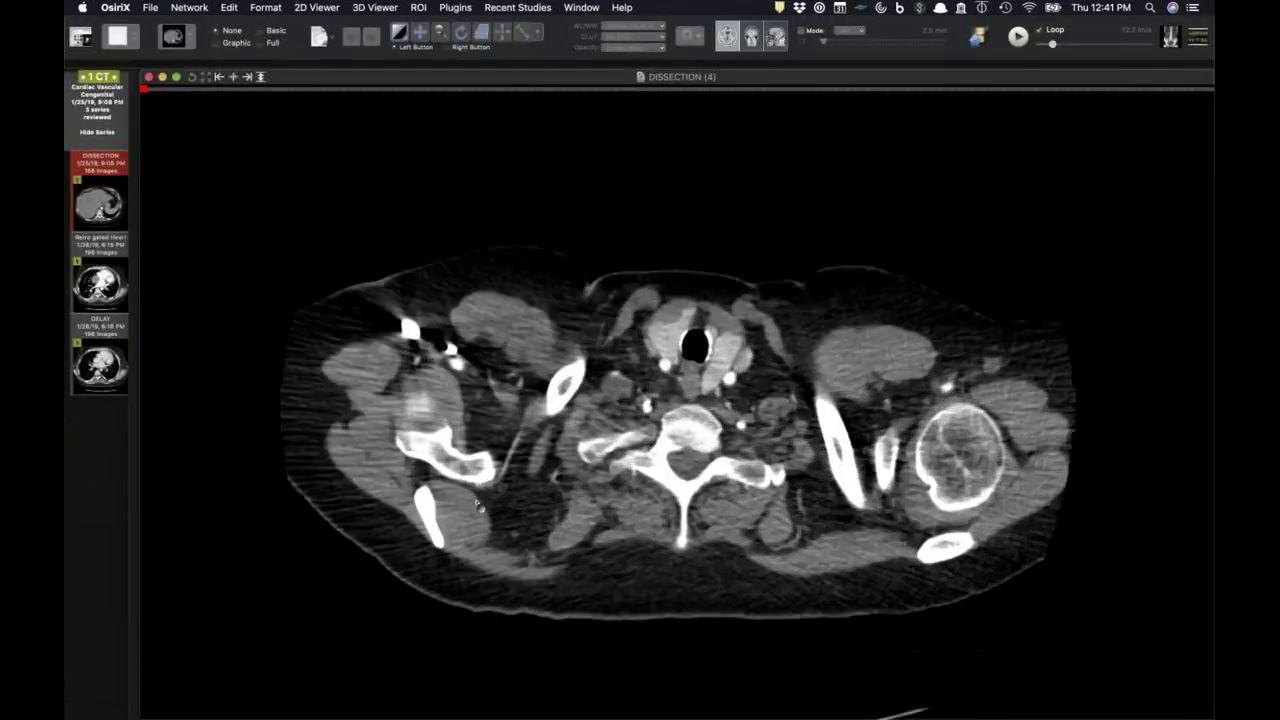
- Survey the DISSECTION slices from the lower neck to the heart, widening the display window at the carina level
scroll(477, 503, "down", 10)
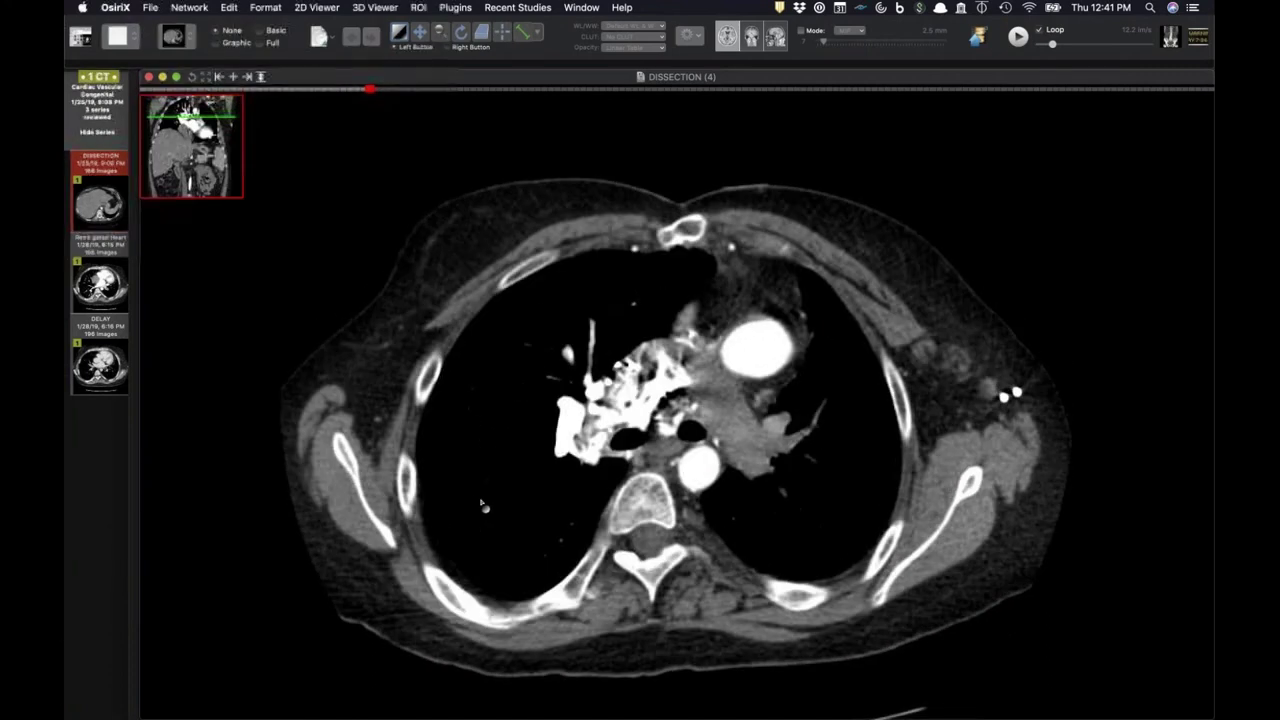
scroll(595, 546, "up", 2)
scroll(595, 546, "down", 2)
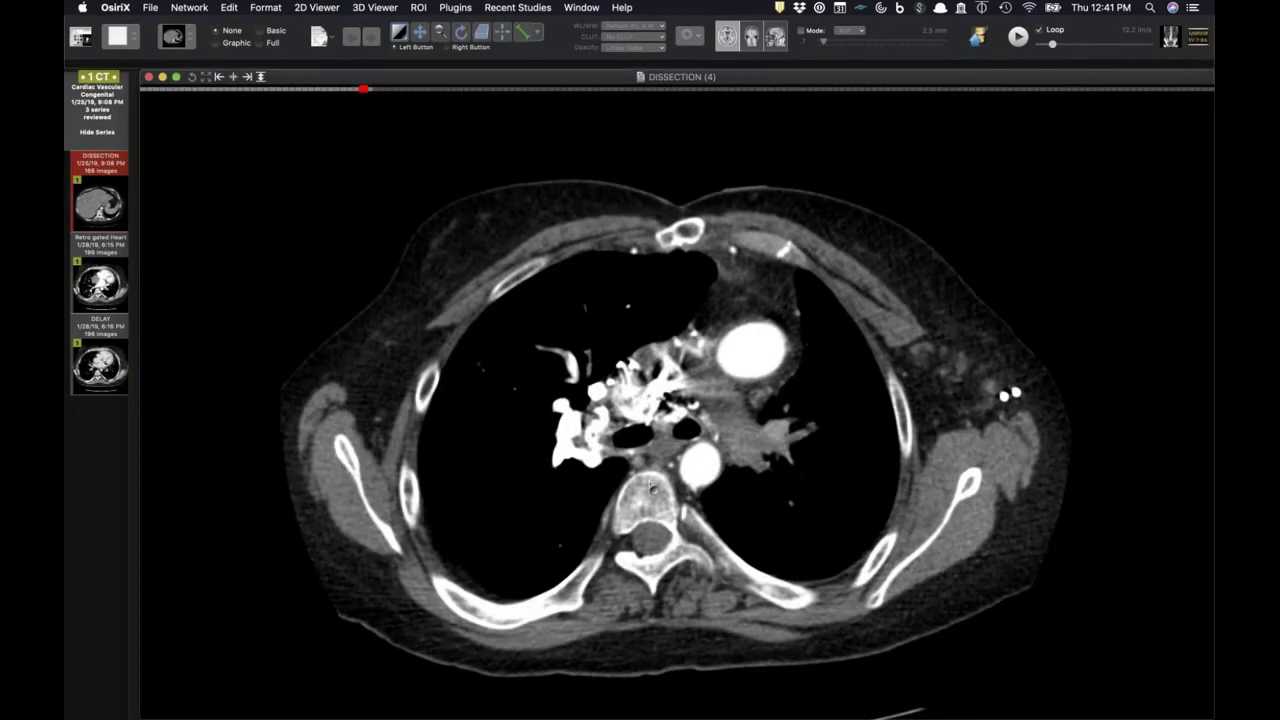
left_click_drag(650, 488, 680, 486)
scroll(772, 486, "down", 10)
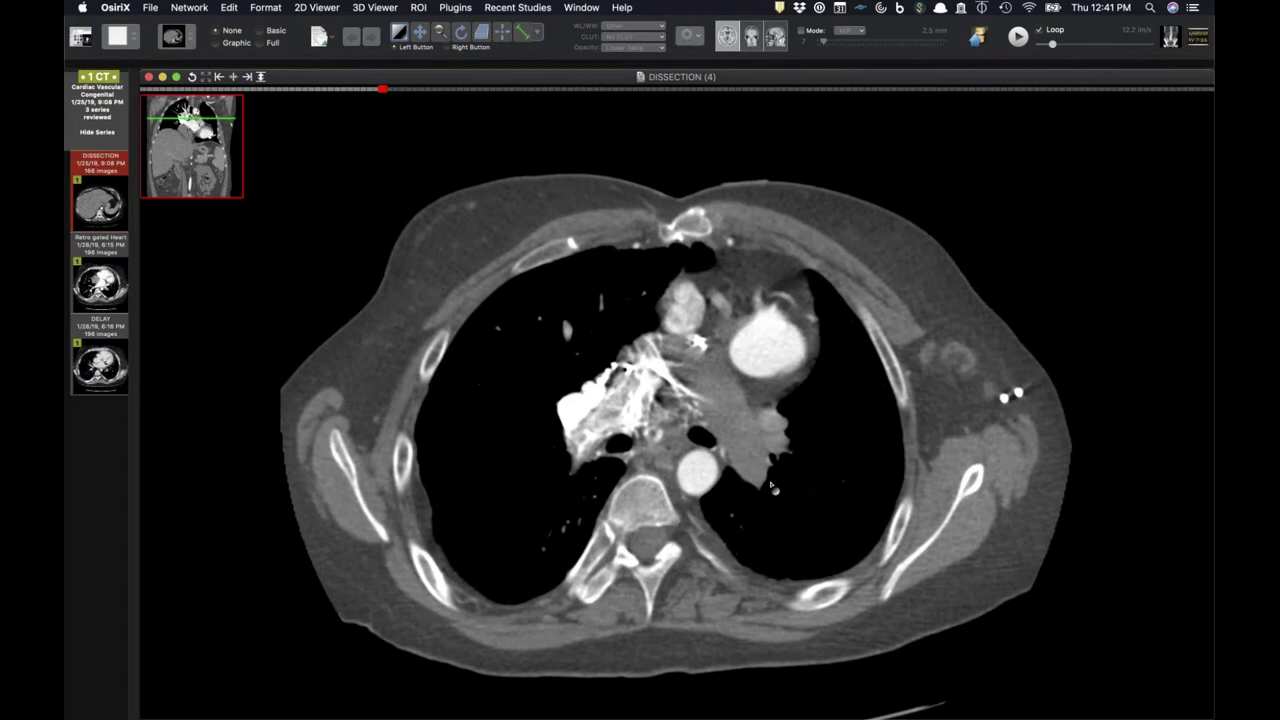
scroll(772, 486, "down", 5)
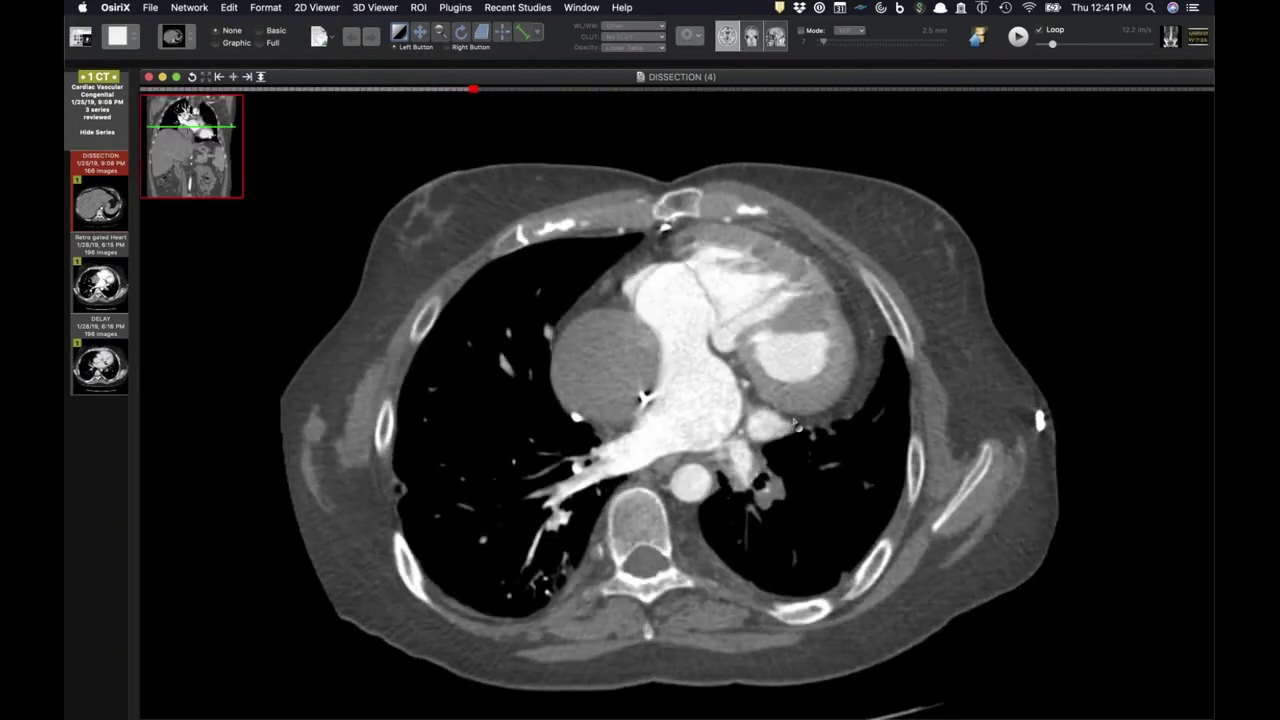
- Inspect the central mediastinal vessels on the DISSECTION slices between the heart and the level of the main bronchi
scroll(640, 392, "up", 2)
scroll(640, 392, "up", 4)
scroll(640, 392, "up", 4)
scroll(652, 418, "down", 1)
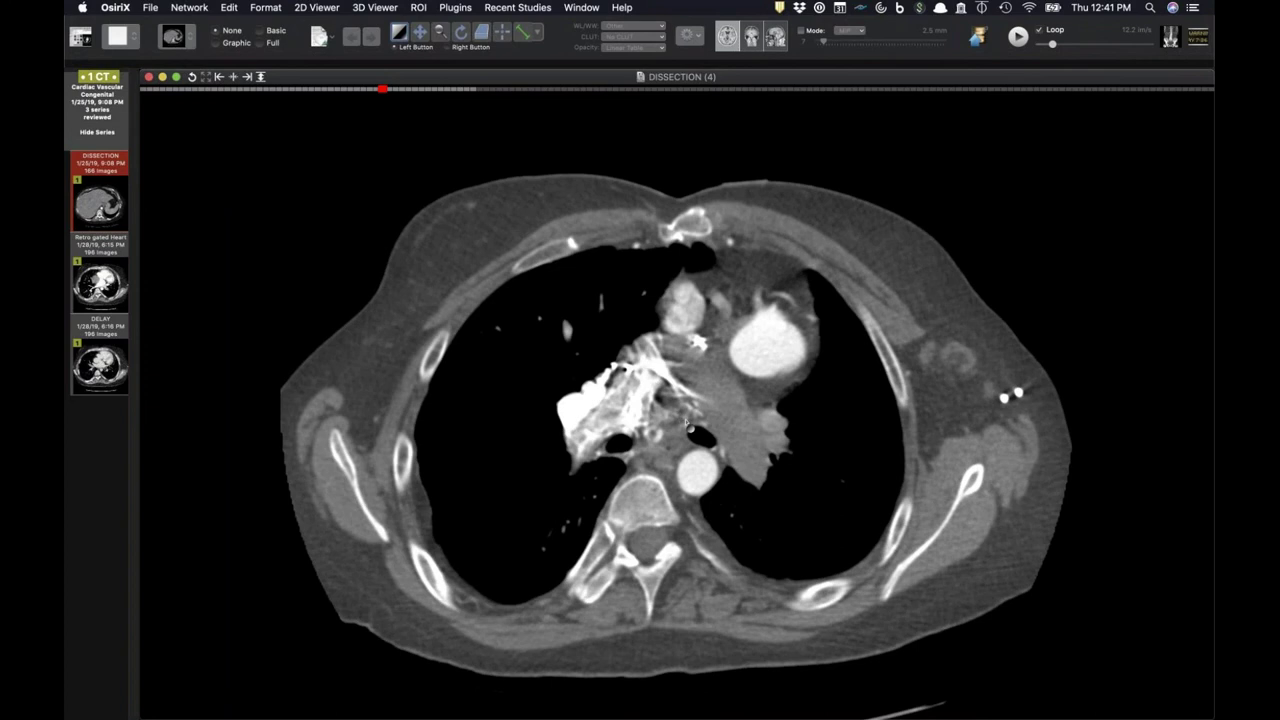
scroll(686, 425, "down", 4)
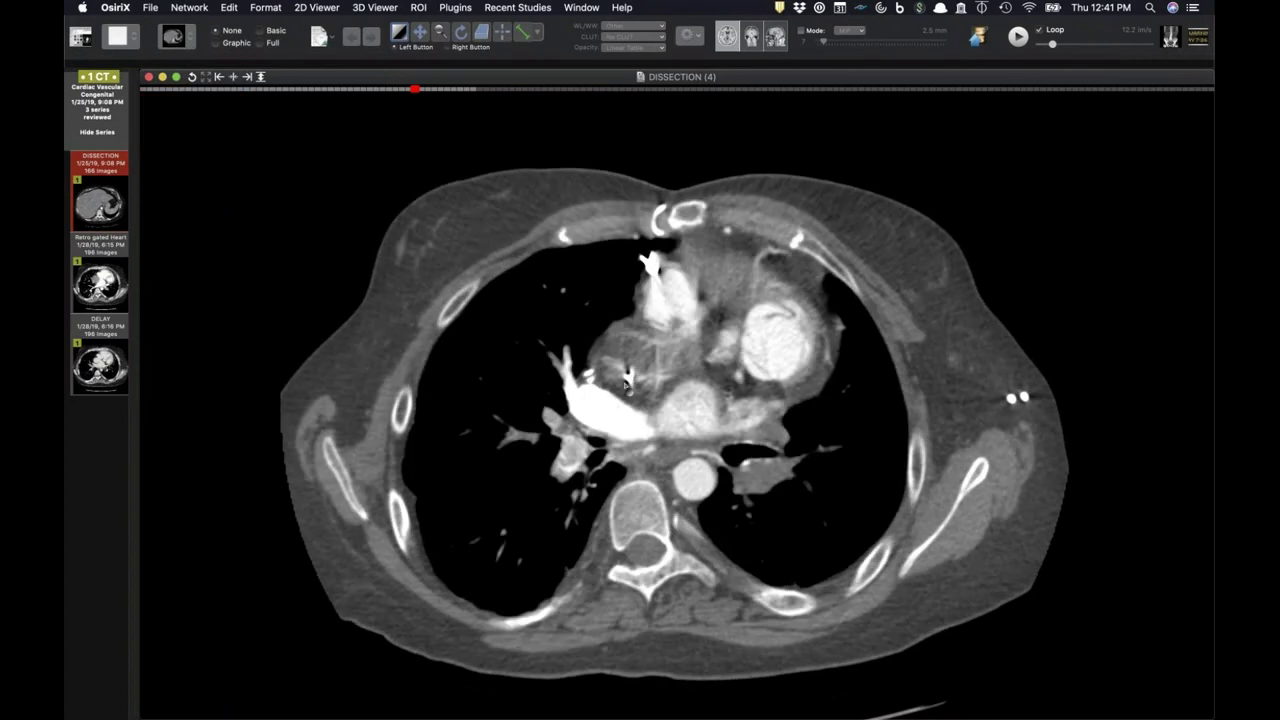
scroll(625, 385, "up", 4)
scroll(660, 380, "up", 5)
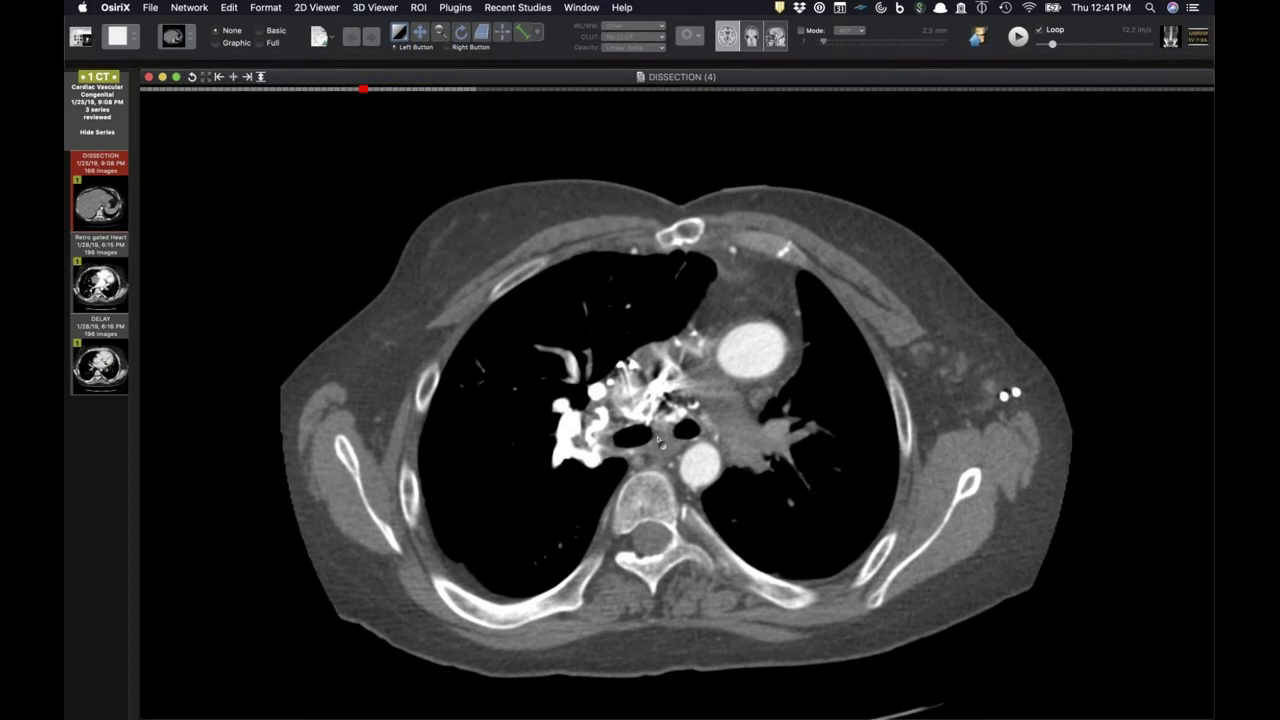
- Trace the contrast-filled vessels around the right hilum and carina, ending at the level of the chest-wall device
scroll(659, 442, "down", 5)
scroll(613, 445, "down", 2)
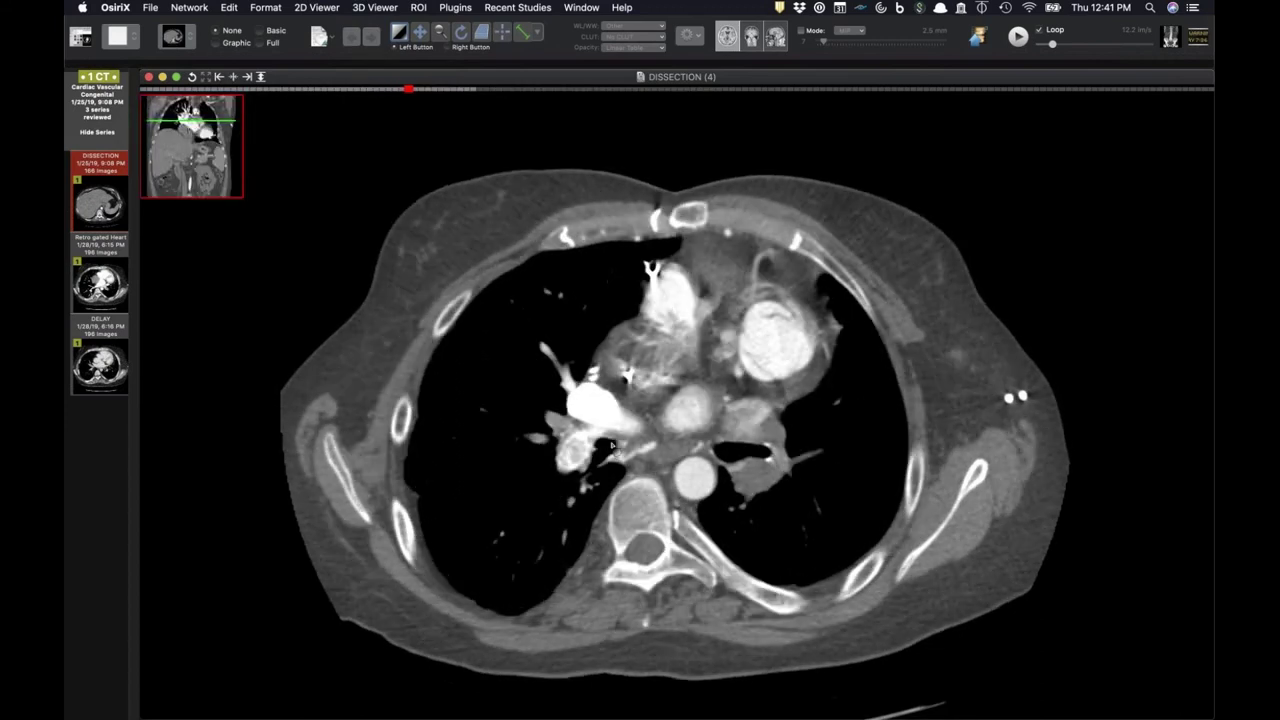
scroll(588, 480, "down", 2)
scroll(590, 461, "up", 8)
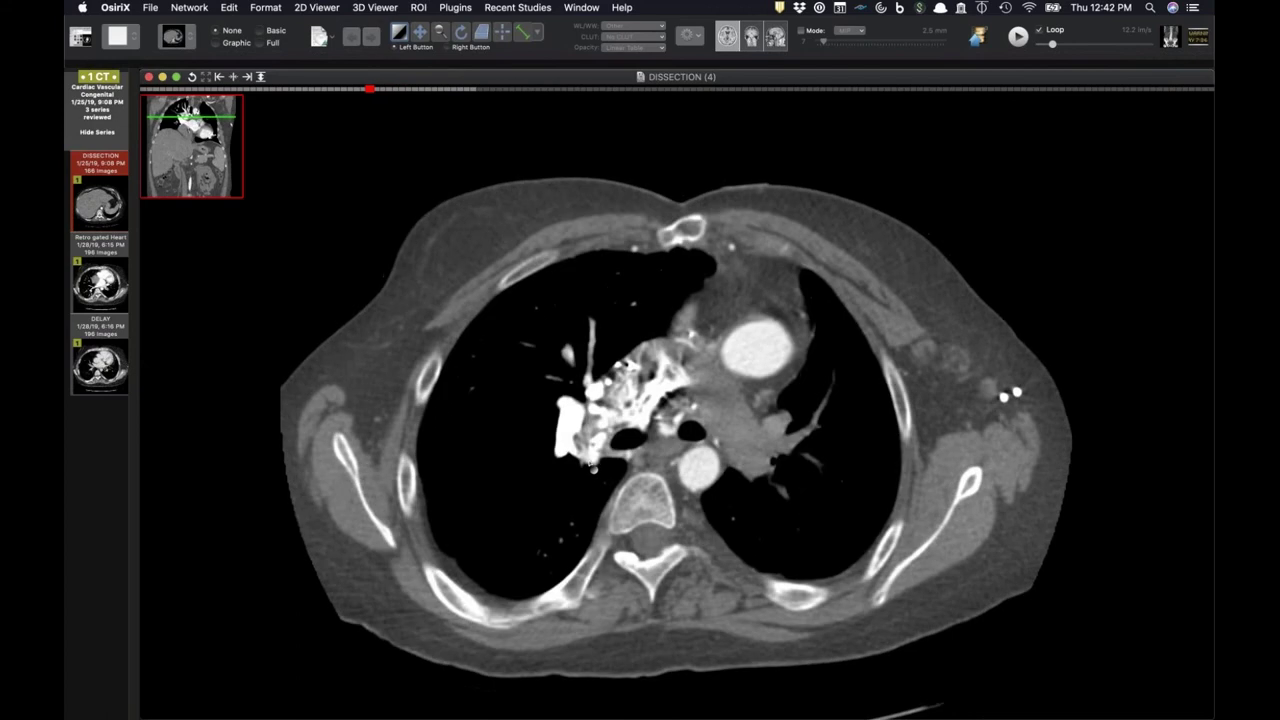
scroll(720, 425, "down", 4)
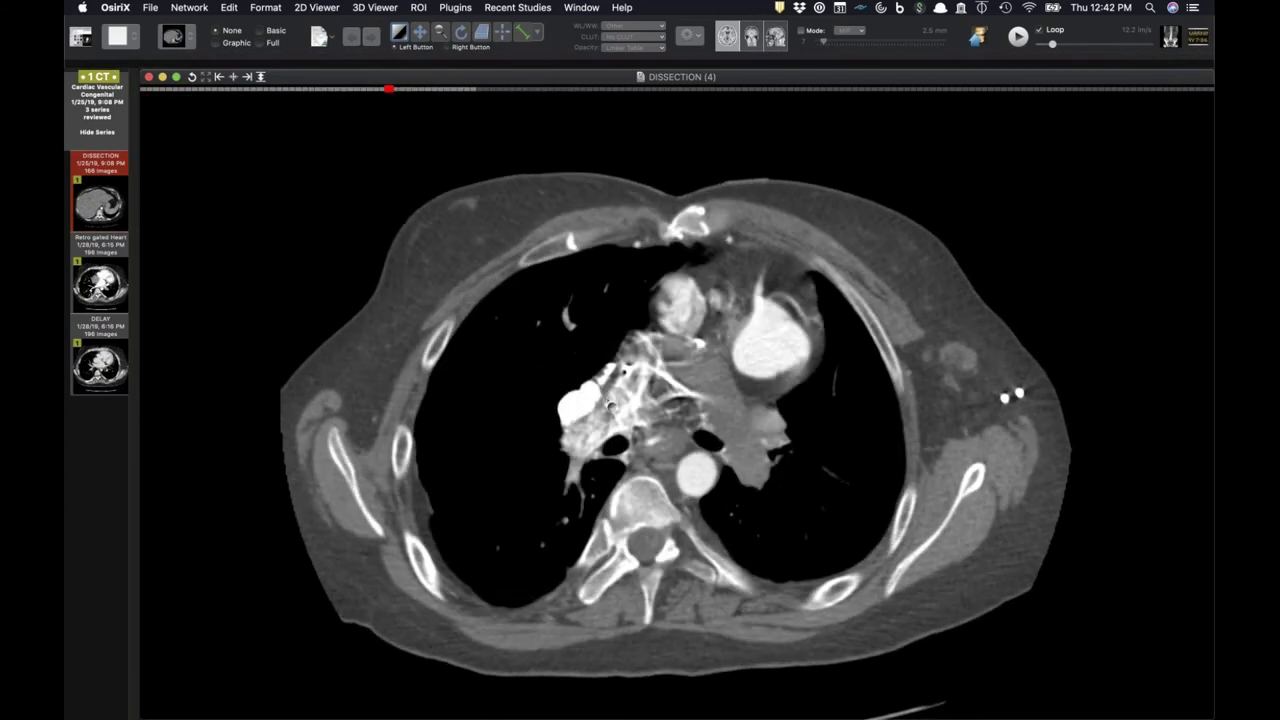
scroll(610, 401, "up", 4)
scroll(628, 401, "up", 6)
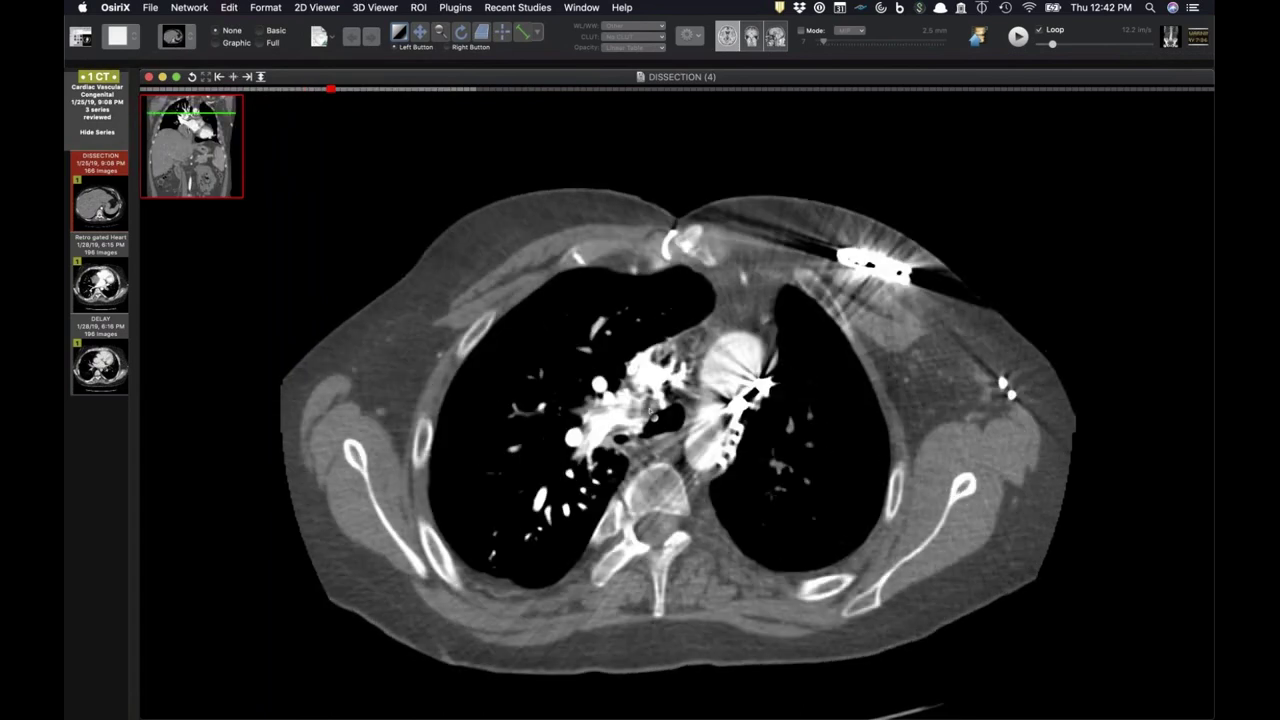
- Compare the dense mediastinal vessels near the carina with the rounded structure beside the heart by tracing the slices between them
scroll(651, 410, "down", 10)
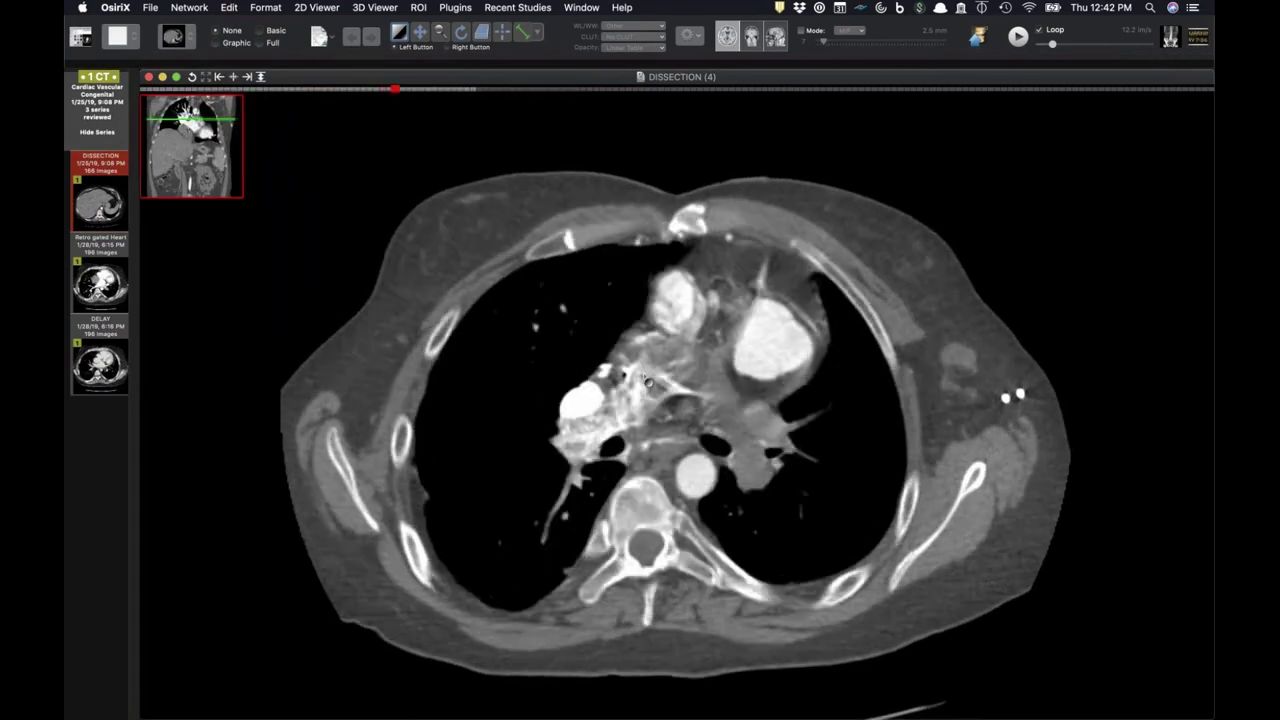
scroll(646, 380, "down", 9)
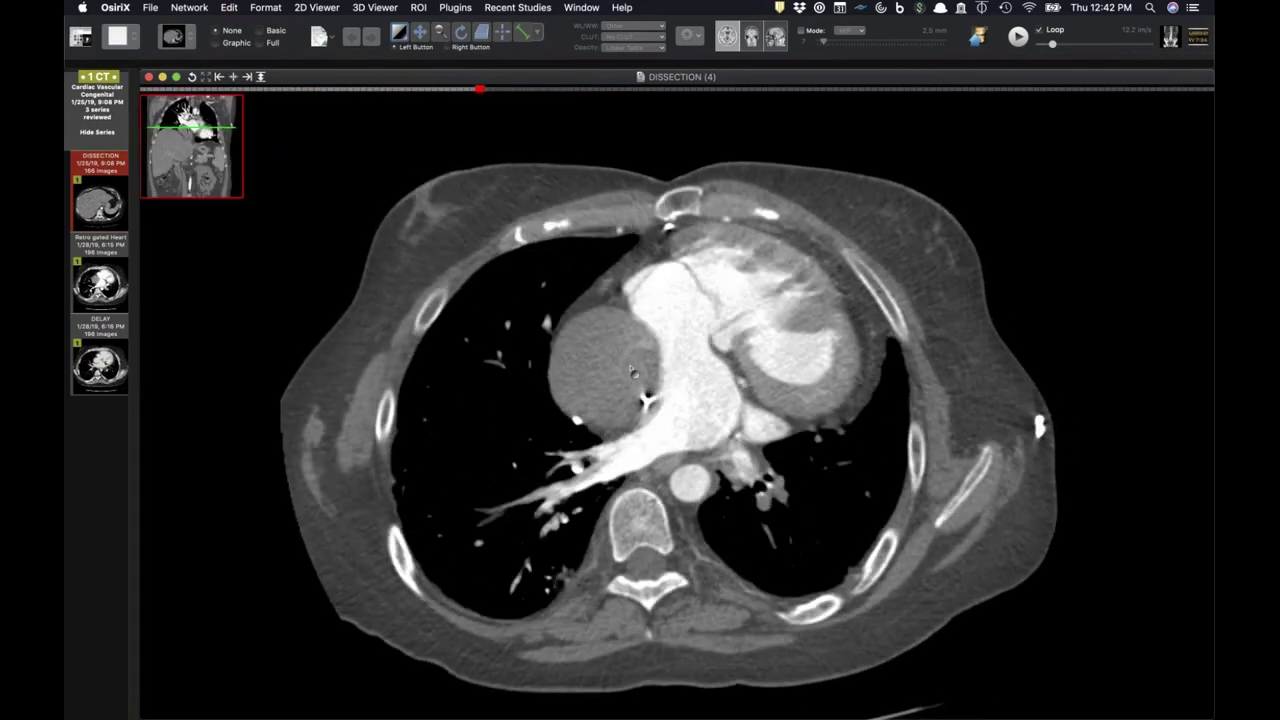
scroll(595, 337, "up", 15)
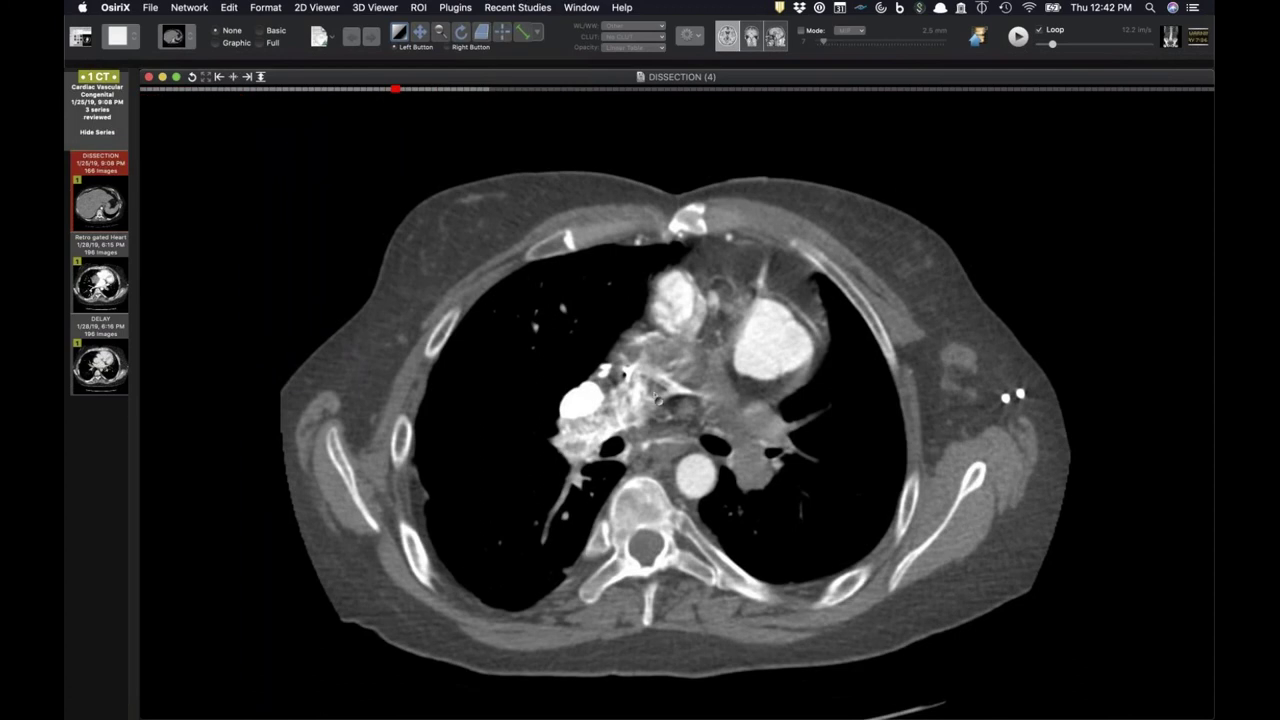
scroll(650, 420, "up", 1)
scroll(650, 420, "up", 2)
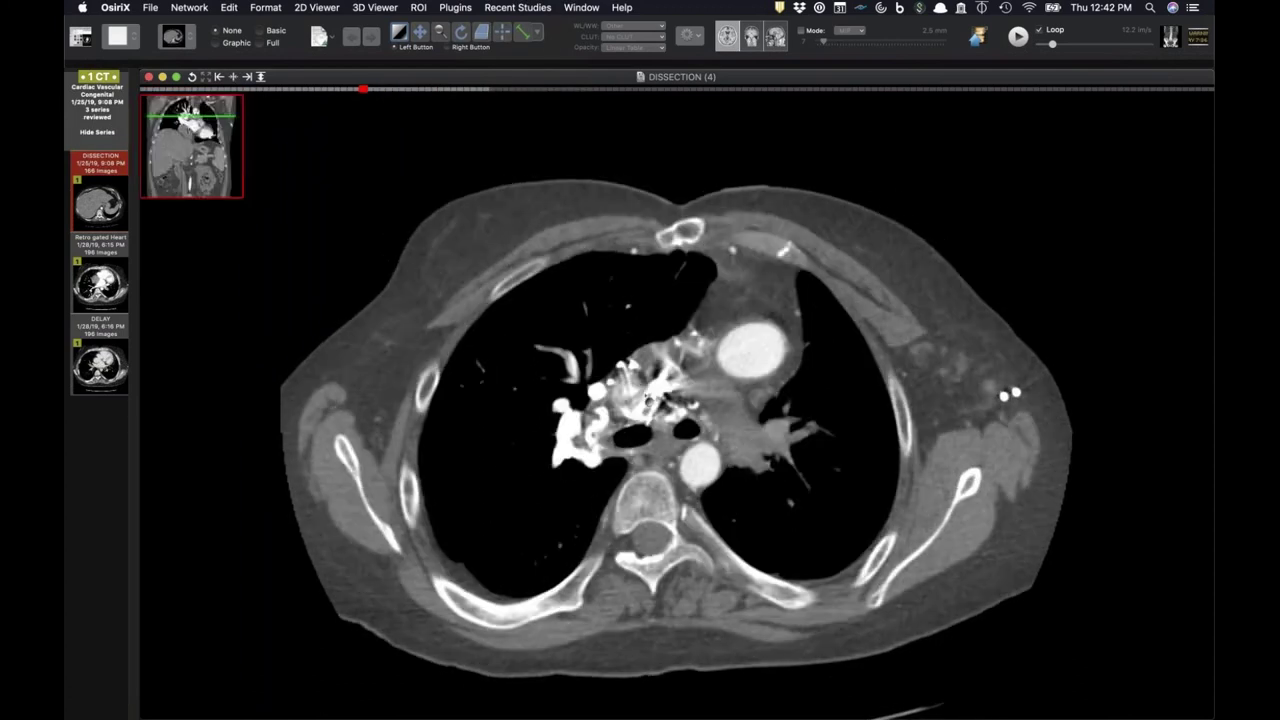
scroll(650, 398, "down", 5)
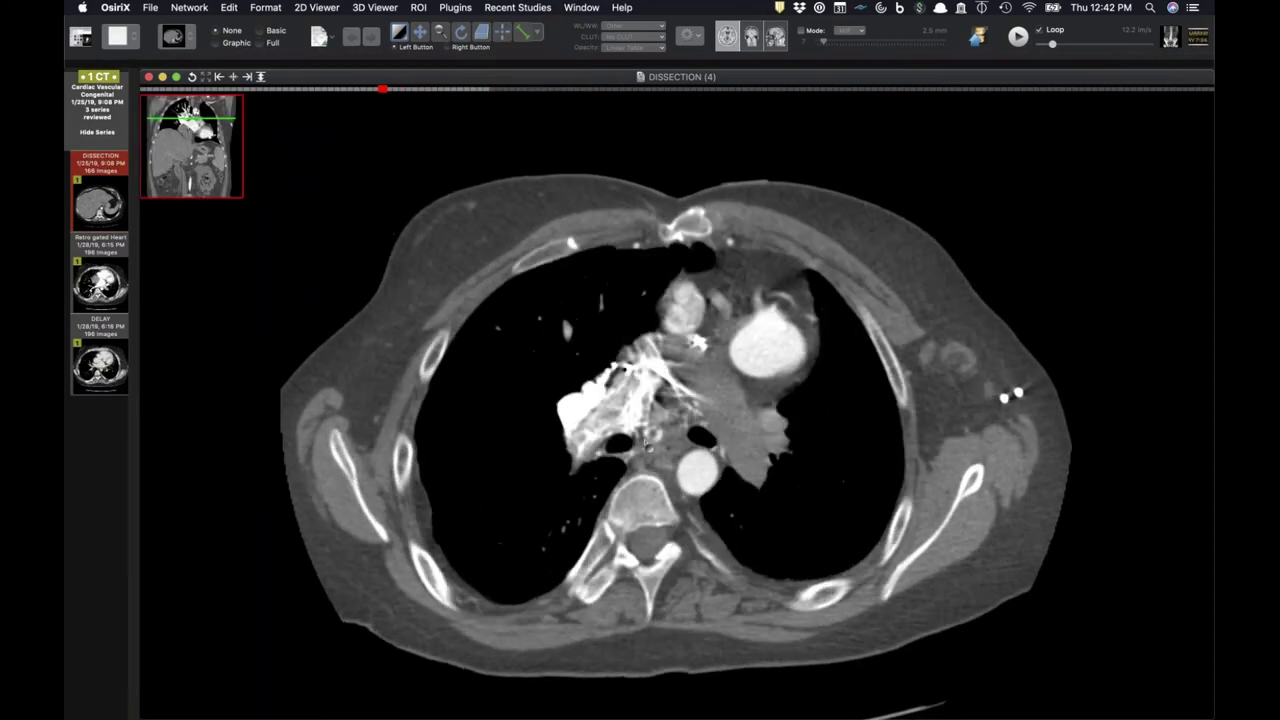
scroll(652, 393, "down", 10)
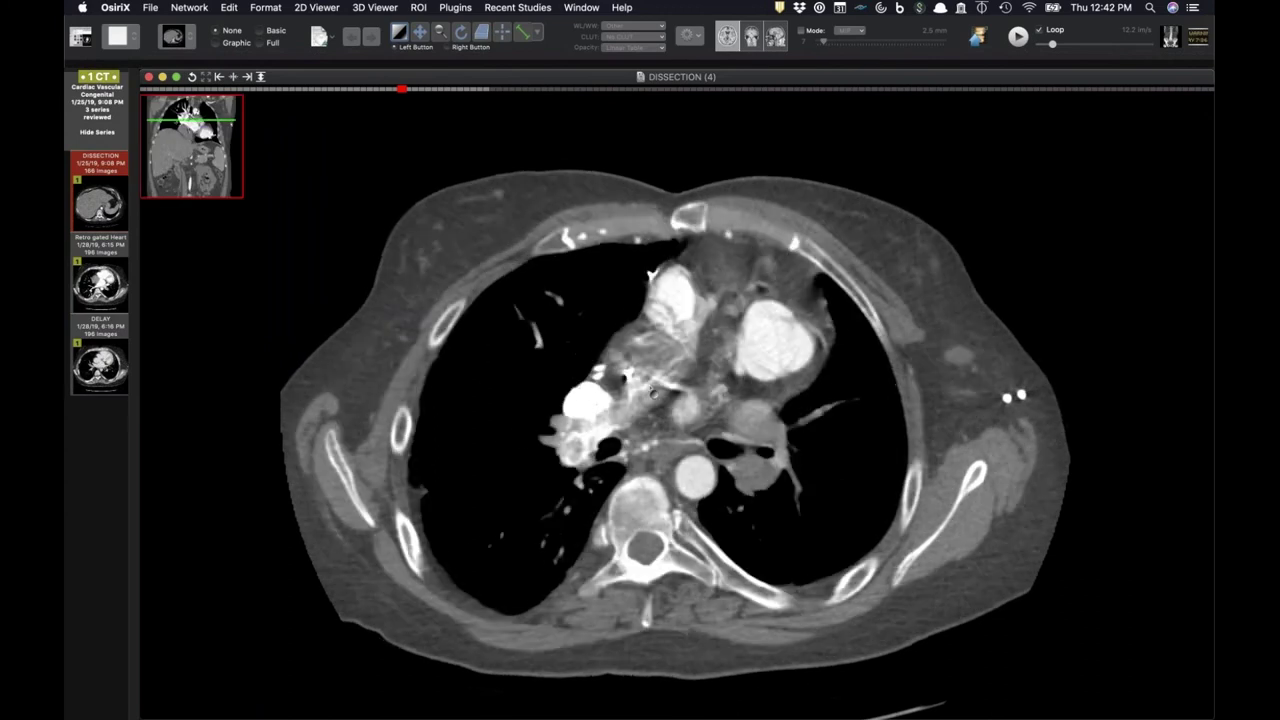
scroll(638, 388, "down", 3)
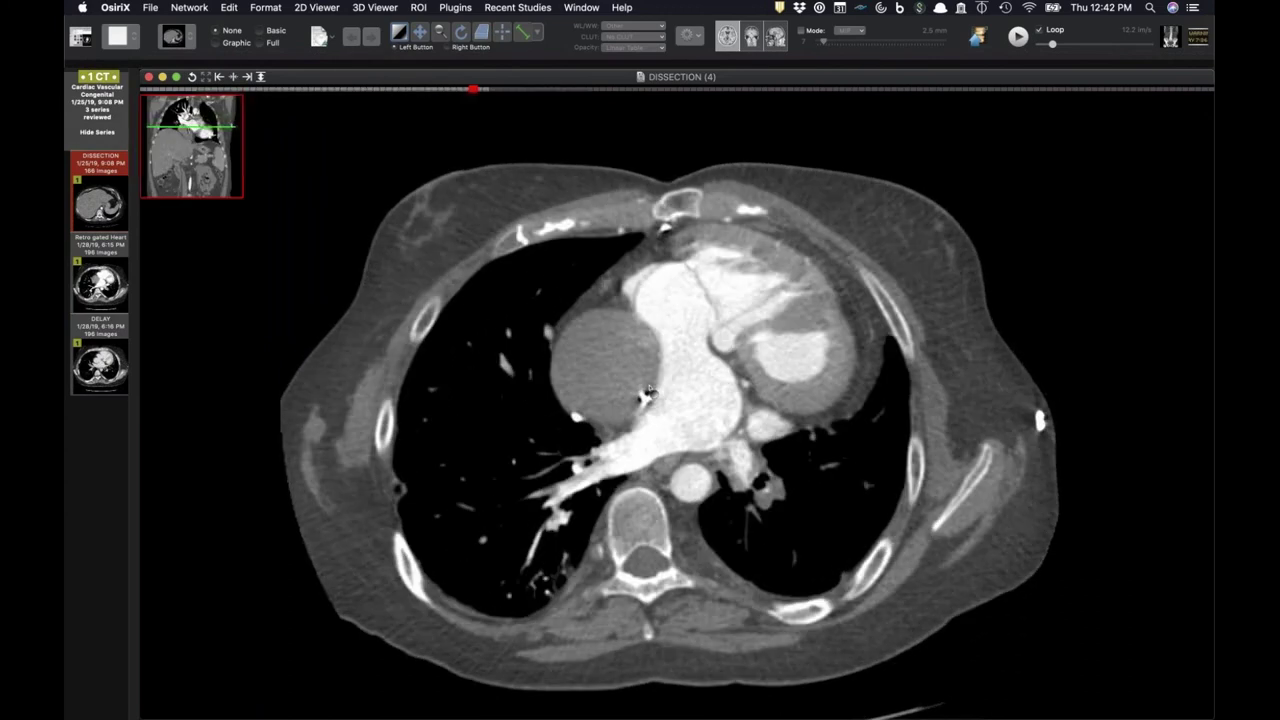
- Review the DISSECTION slices between the heart chambers and the main bronchi, tracing the contrast-filled mediastinal vessels
scroll(635, 382, "up", 8)
scroll(635, 425, "up", 7)
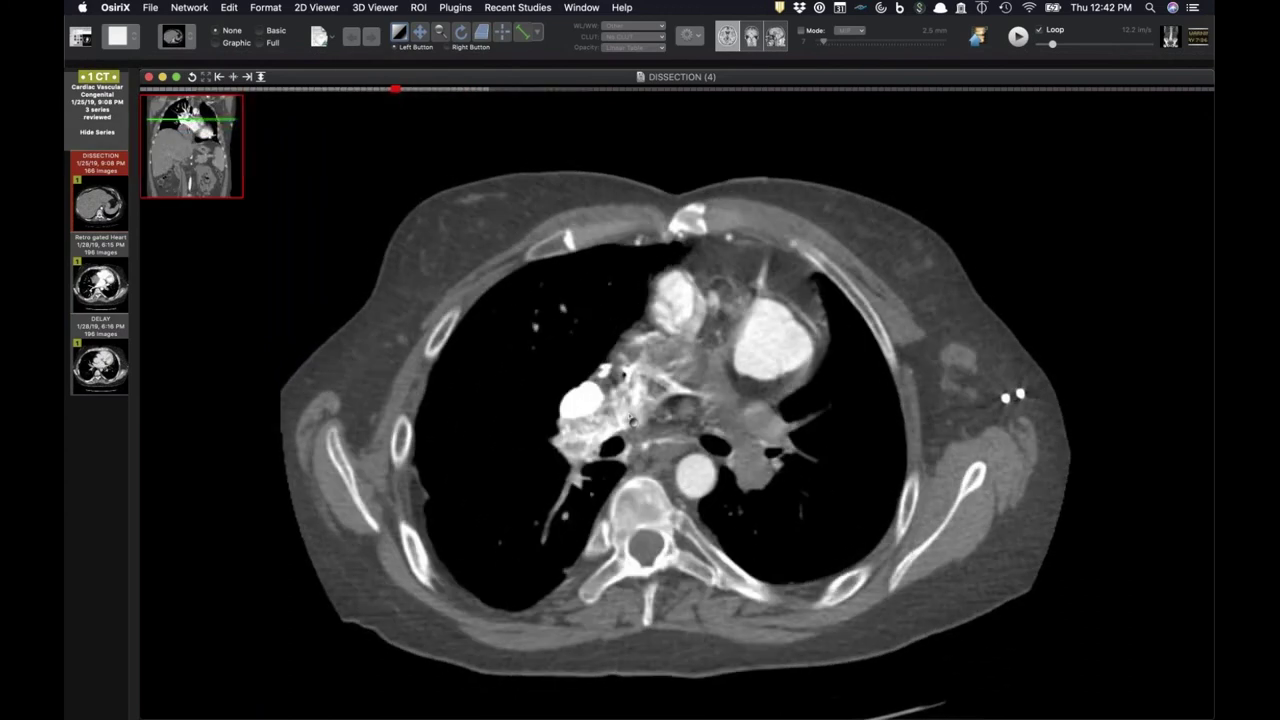
scroll(637, 430, "down", 4)
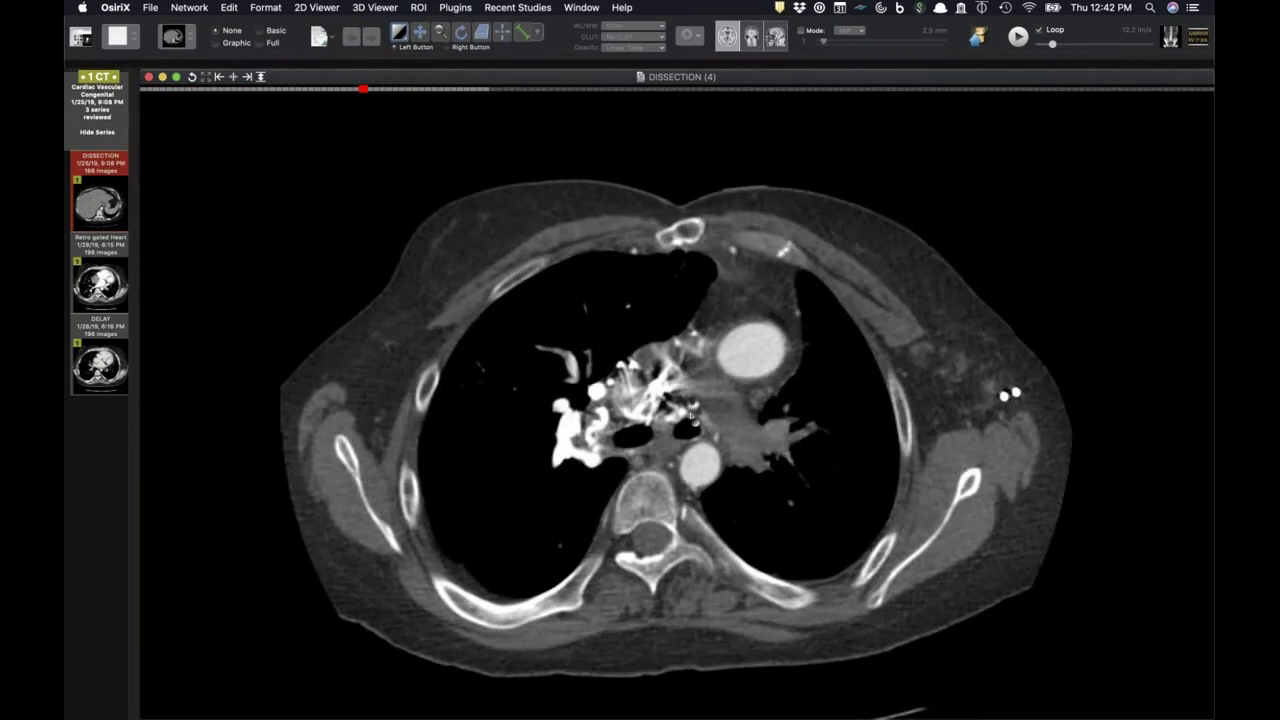
scroll(752, 497, "down", 7)
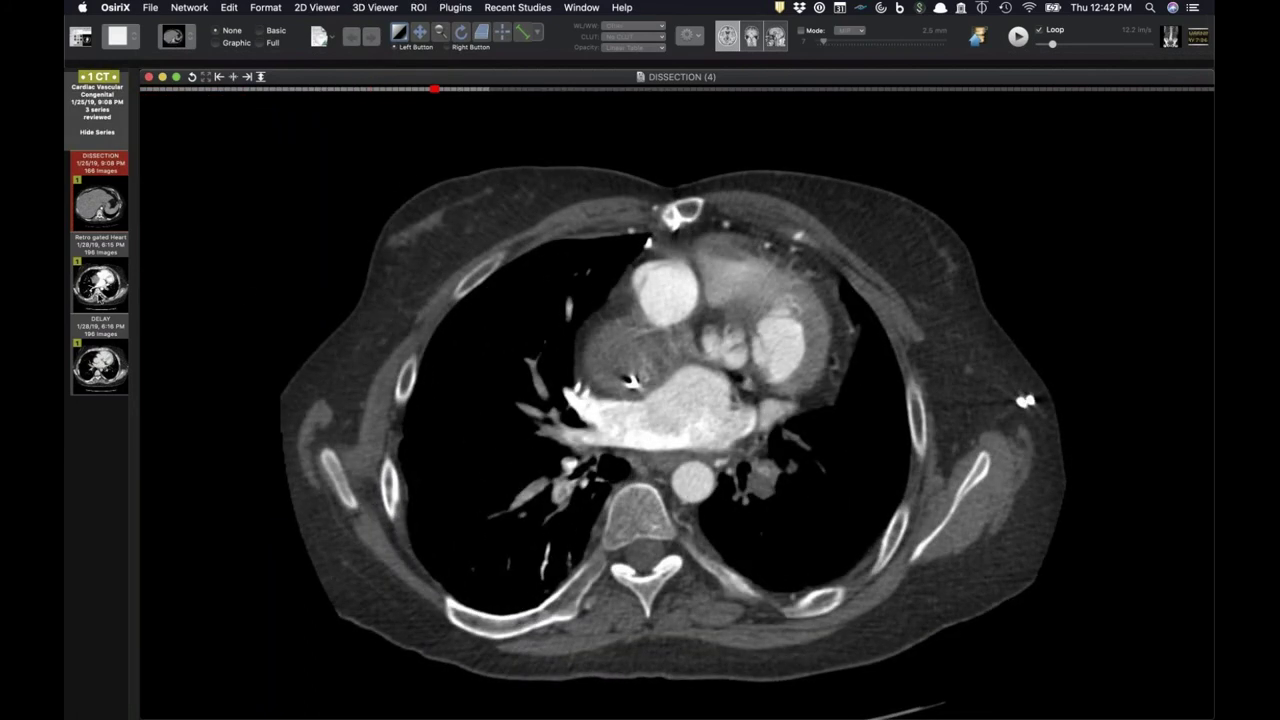
- Show the Retro gated Heart and DELAY series side by side and bring DELAY to the level of the main bronchi
left_click(100, 285)
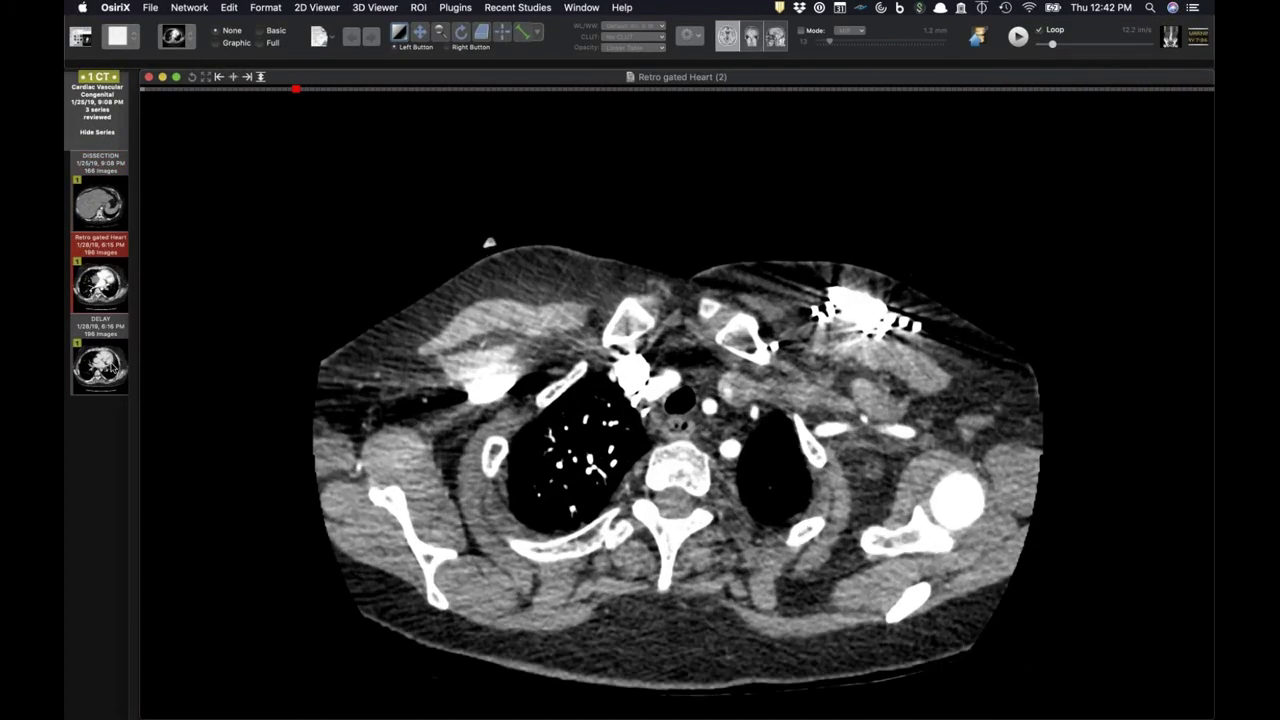
left_click_drag(112, 368, 902, 563)
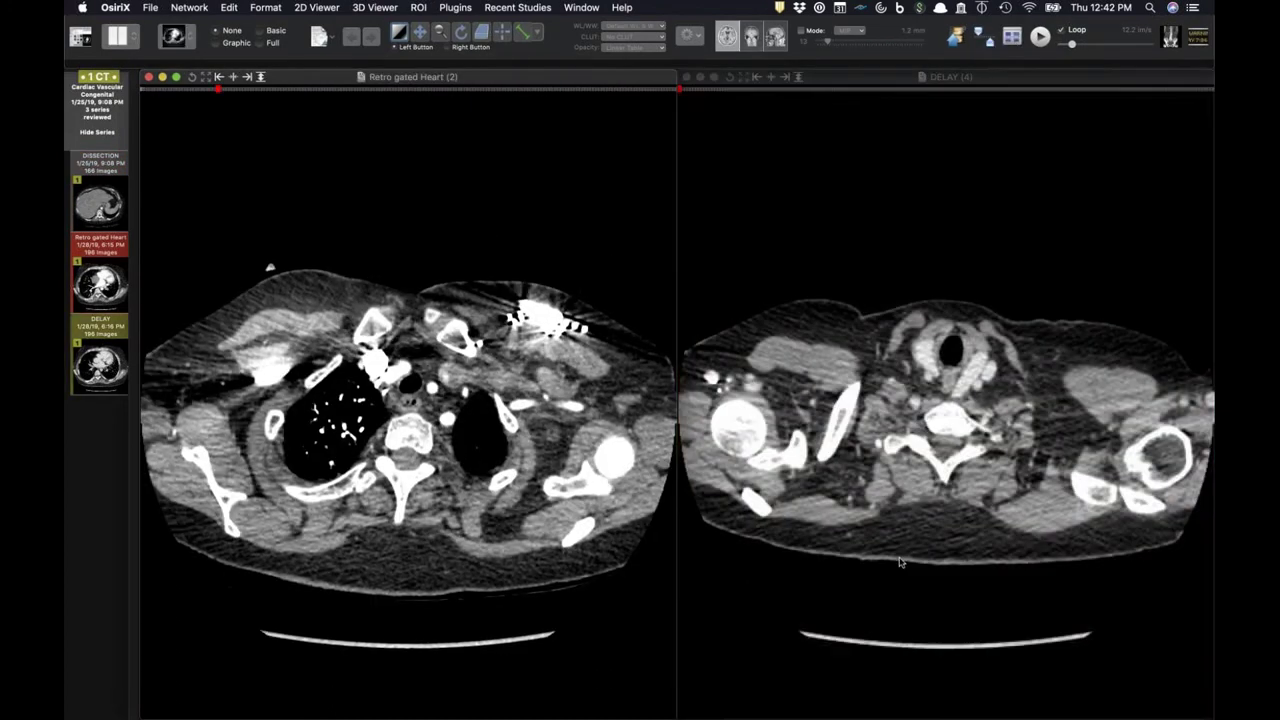
scroll(902, 563, "down", 15)
scroll(952, 410, "down", 6)
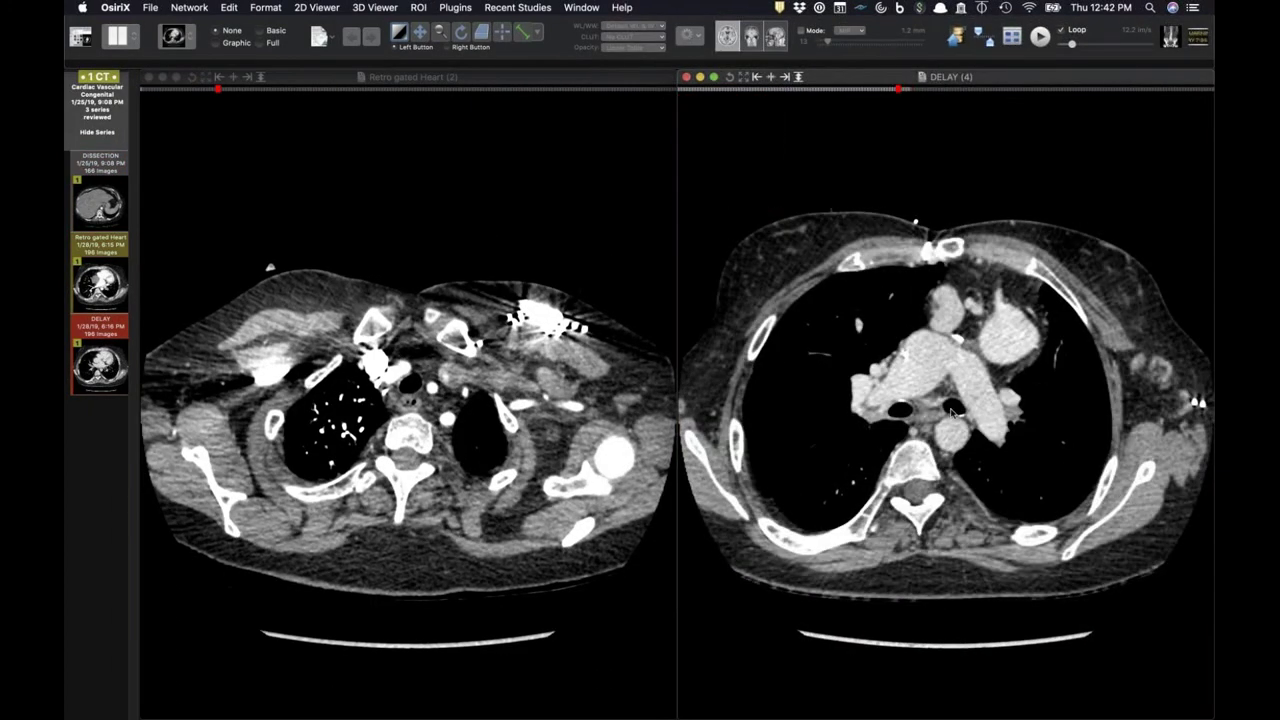
scroll(925, 411, "down", 4)
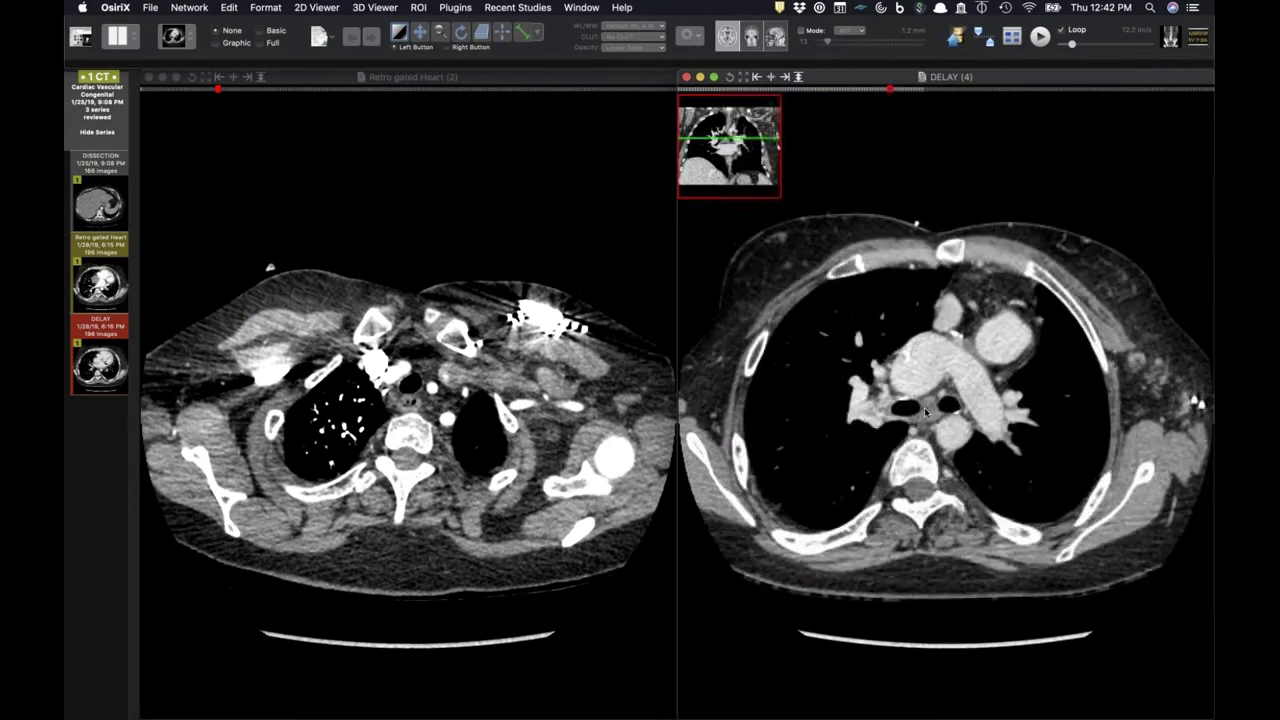
- Examine the DELAY slices from the main bronchi through the heart to the liver dome and back, advancing Retro gated Heart slightly below the lung apices
scroll(925, 411, "down", 8)
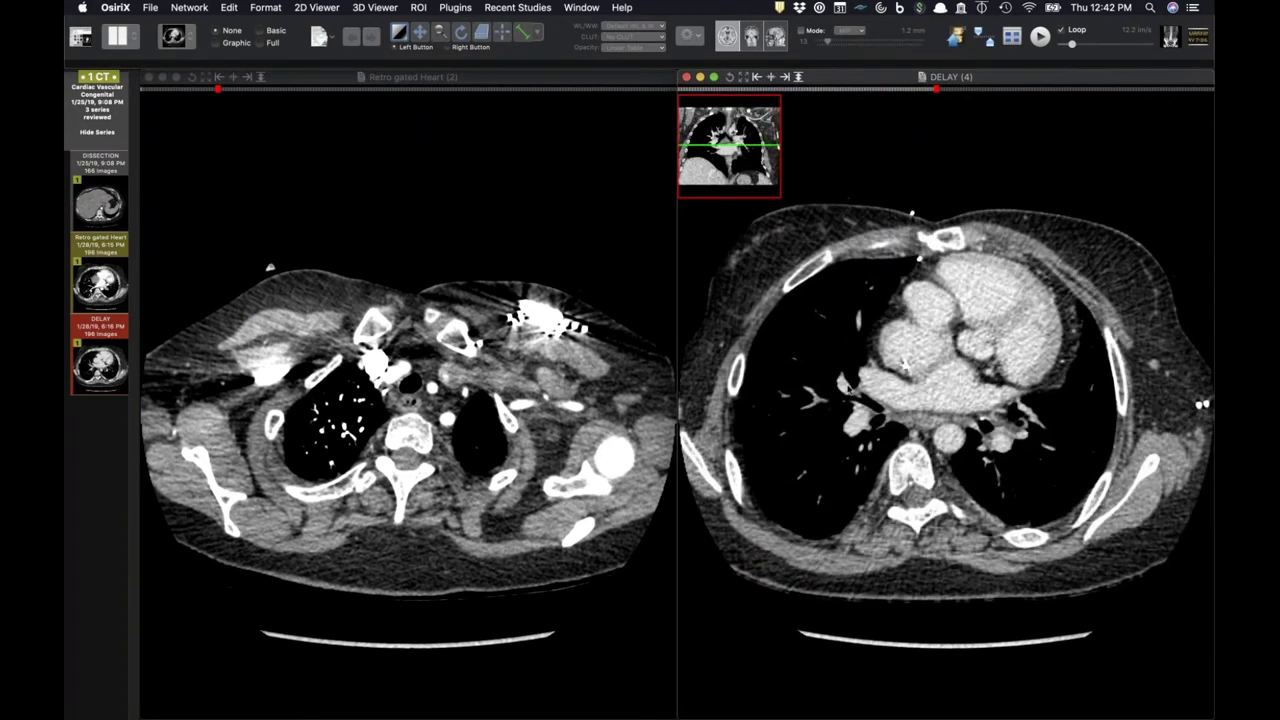
scroll(890, 487, "down", 5)
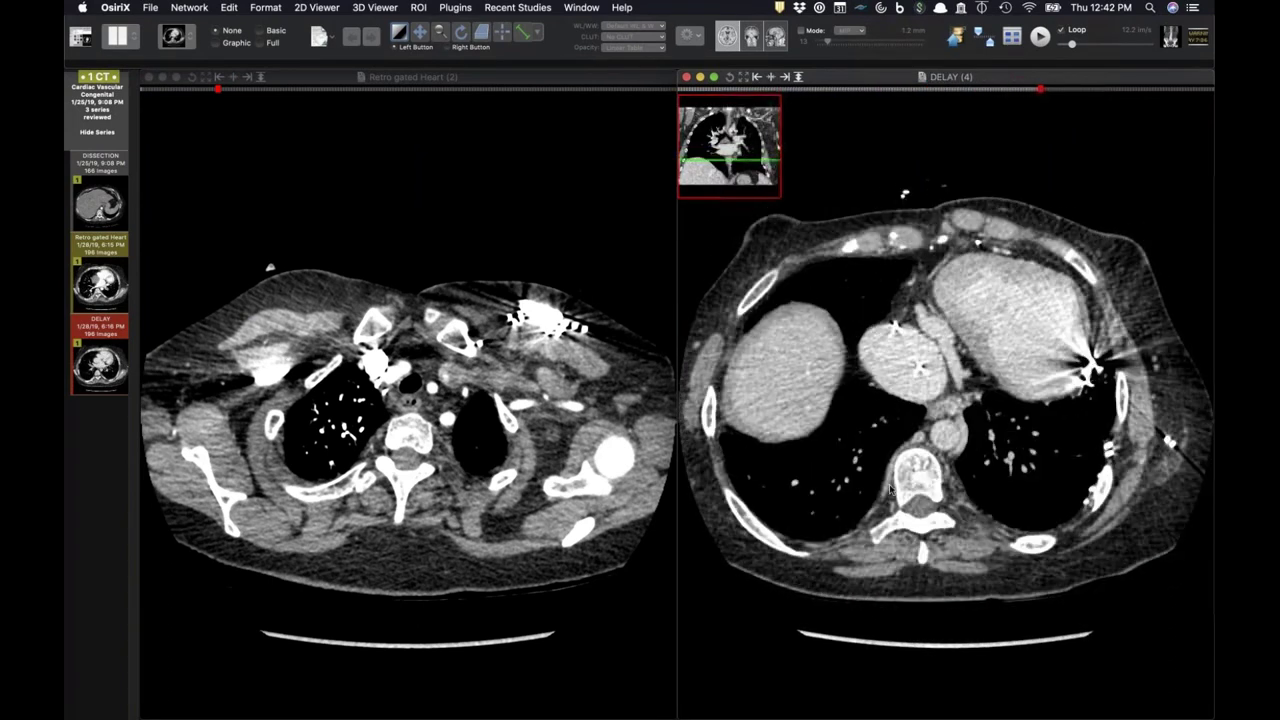
scroll(921, 492, "up", 5)
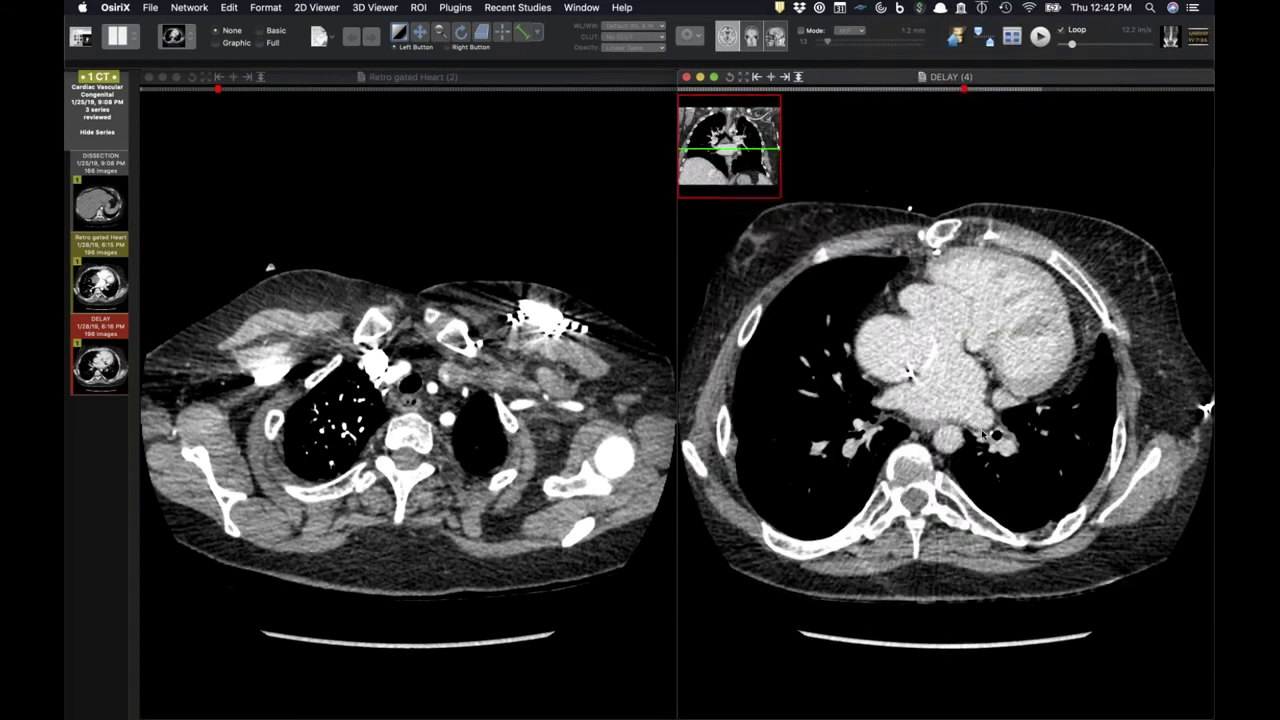
scroll(946, 348, "up", 5)
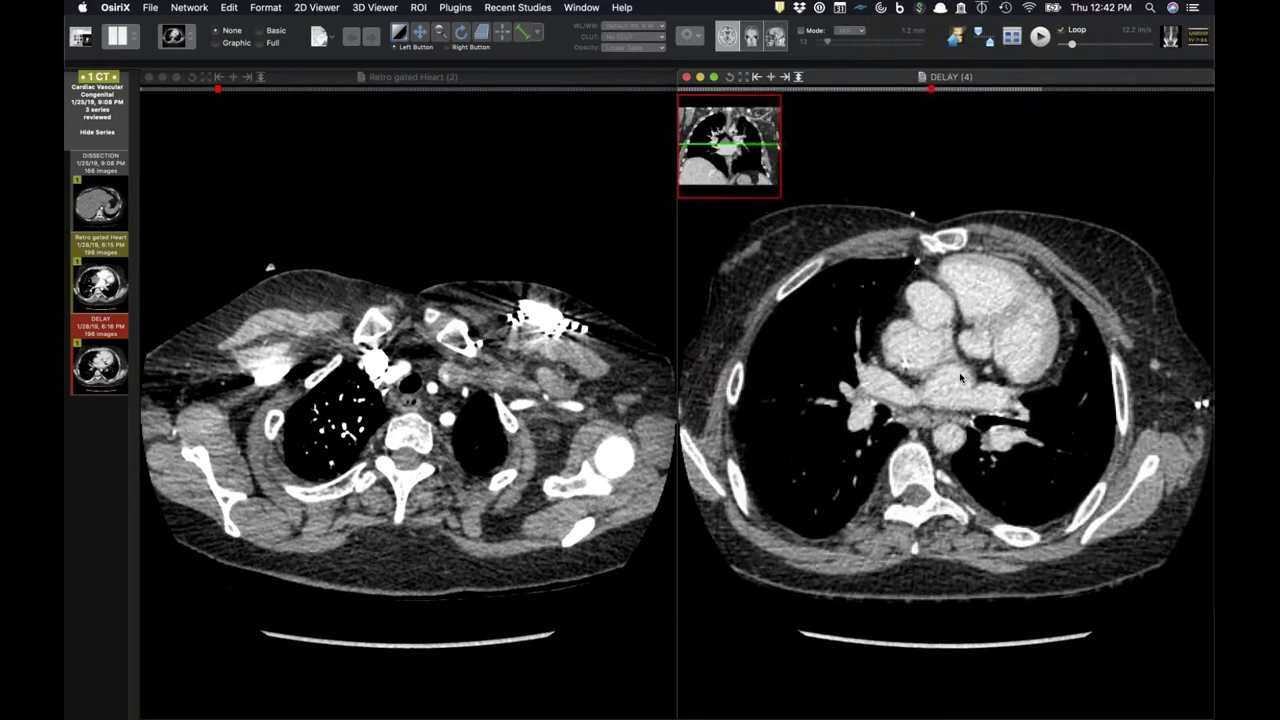
left_click(420, 450)
scroll(420, 450, "down", 3)
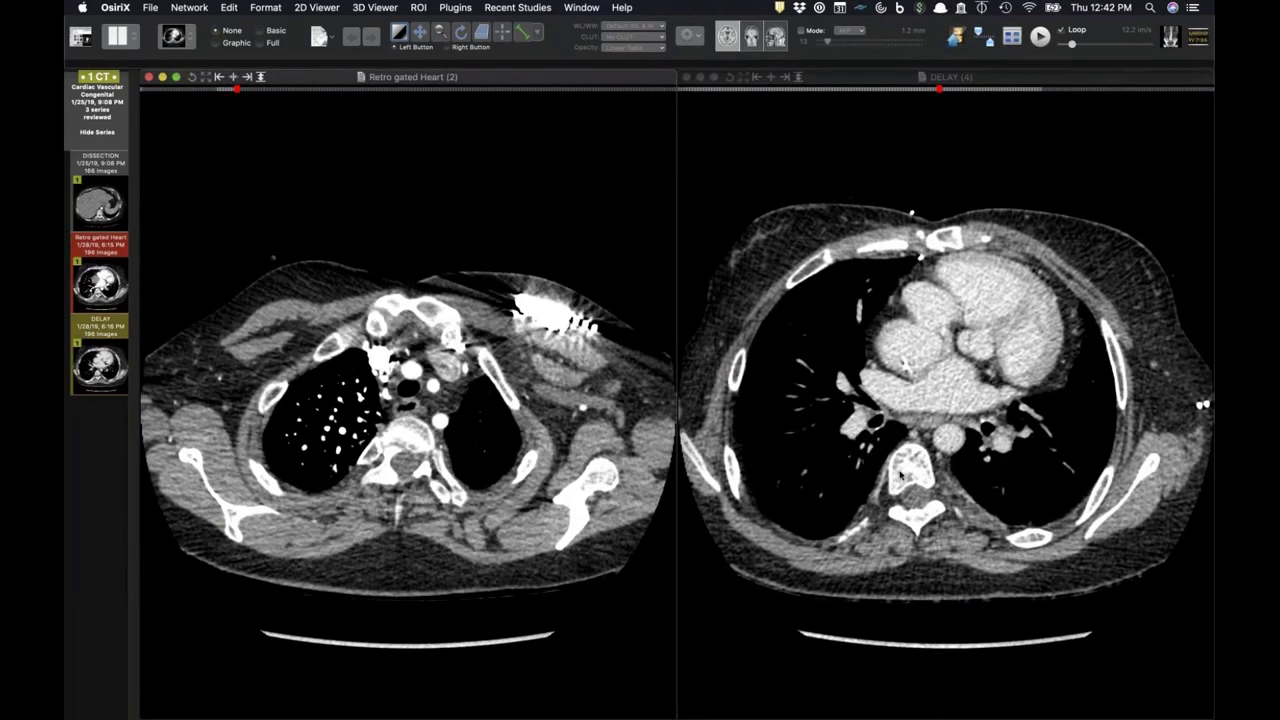
- Compare the DELAY slices at the pulmonary artery bifurcation with those through the left atrium
left_click(903, 362)
scroll(858, 443, "up", 10)
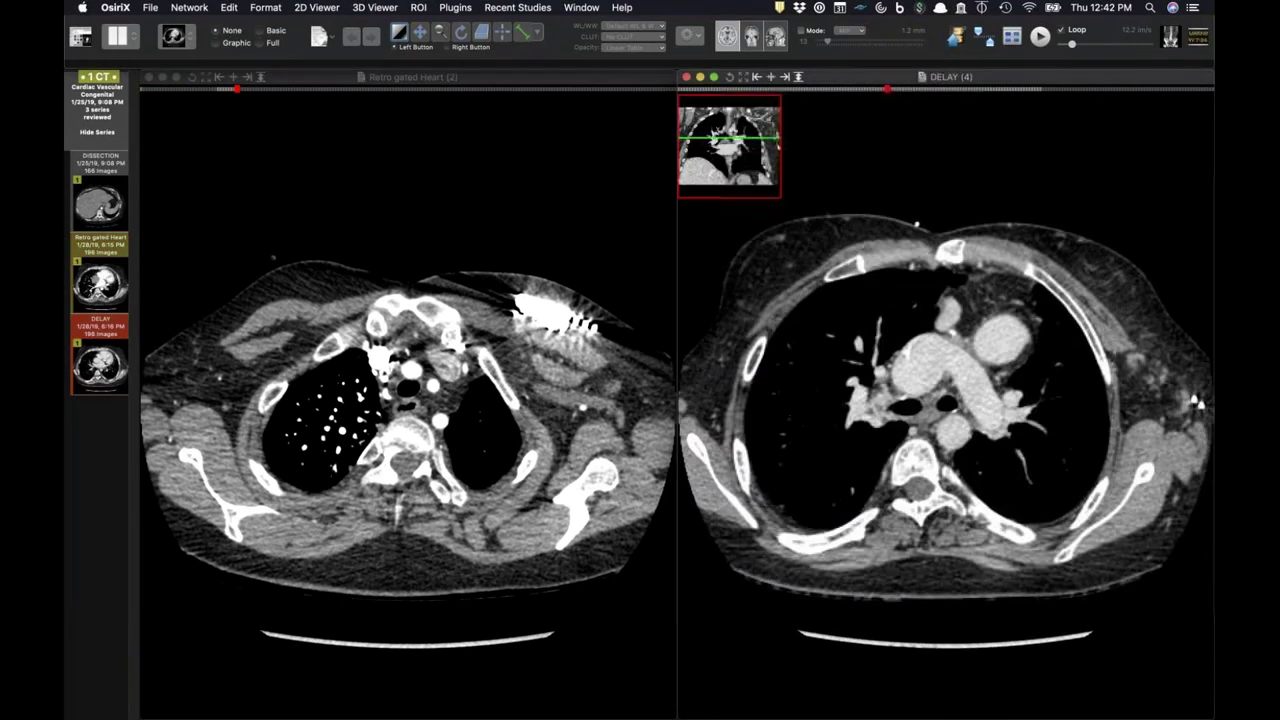
scroll(858, 443, "down", 3)
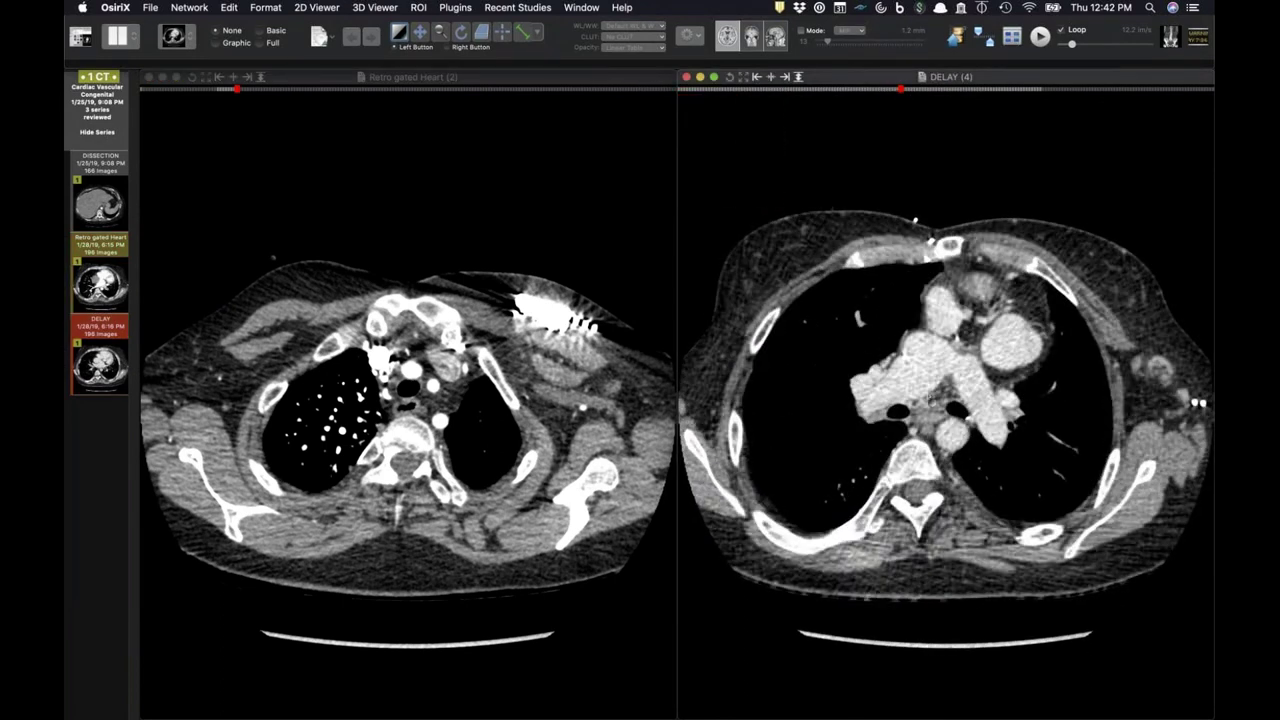
scroll(912, 480, "down", 10)
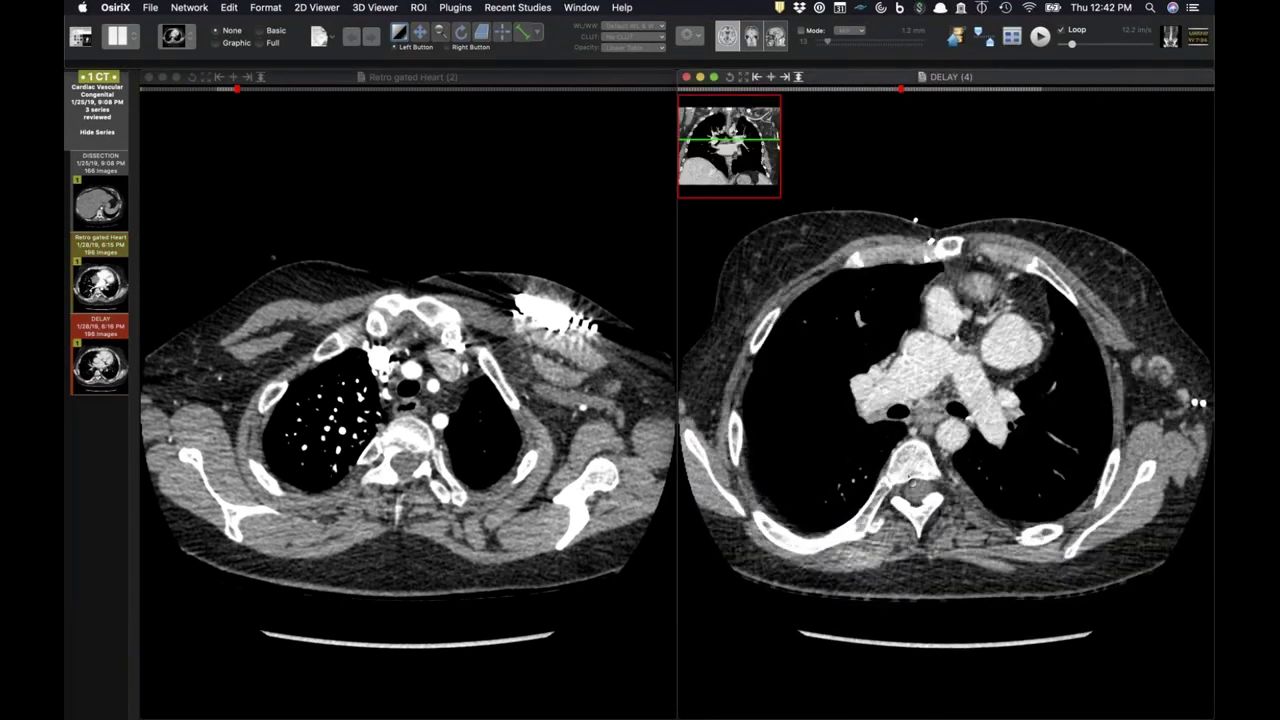
scroll(910, 480, "up", 8)
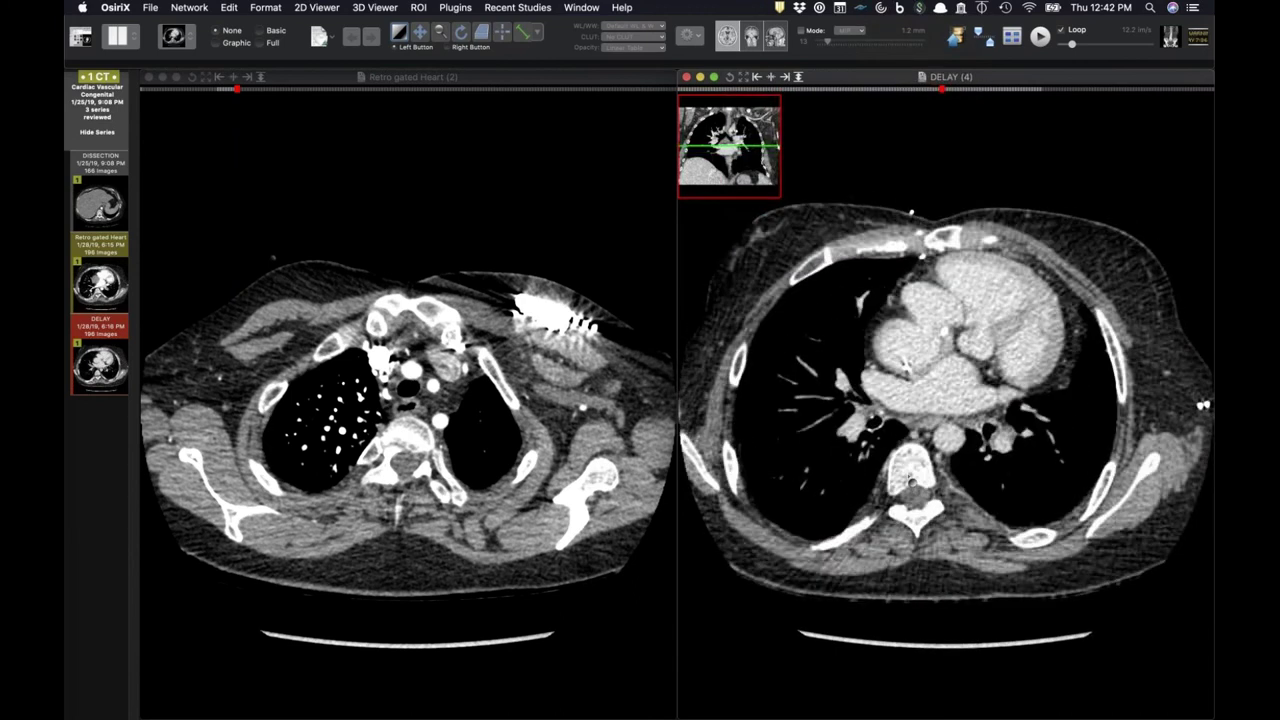
scroll(946, 405, "up", 3)
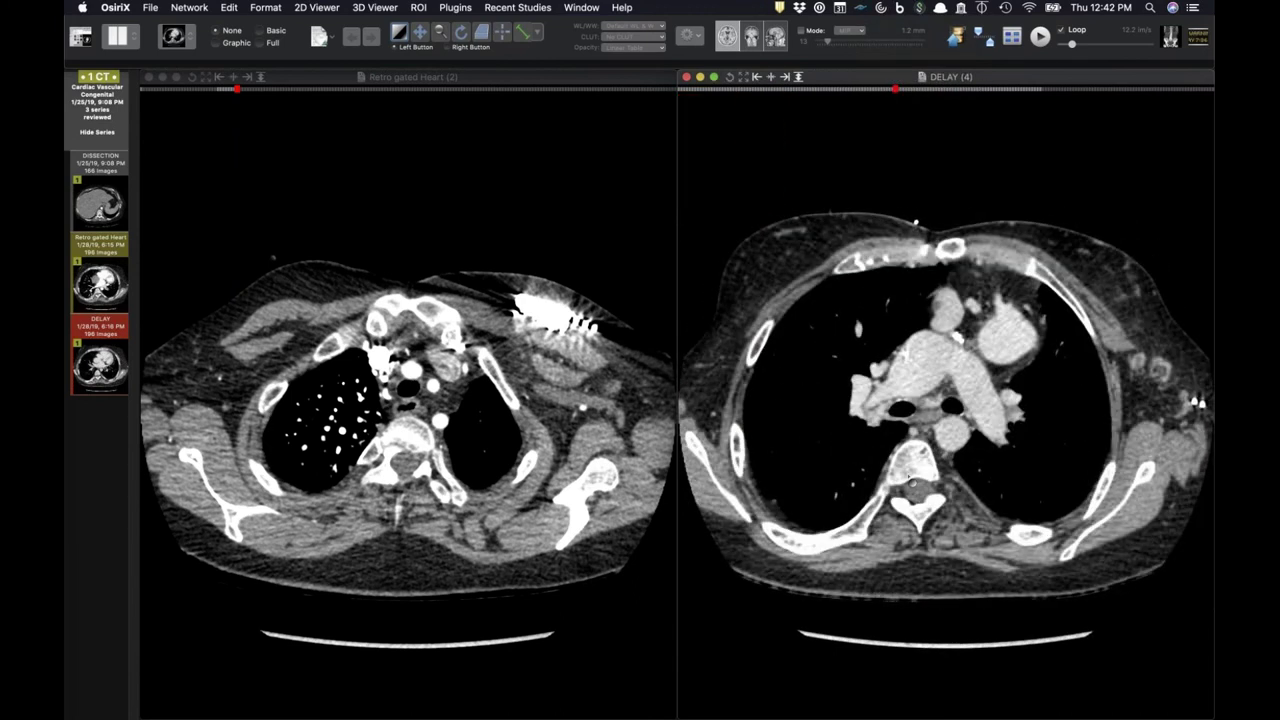
- Bring Retro gated Heart to the main bronchi level shown in DELAY and narrow the display window on both series
left_click(365, 530)
scroll(400, 528, "down", 15)
scroll(443, 523, "down", 1)
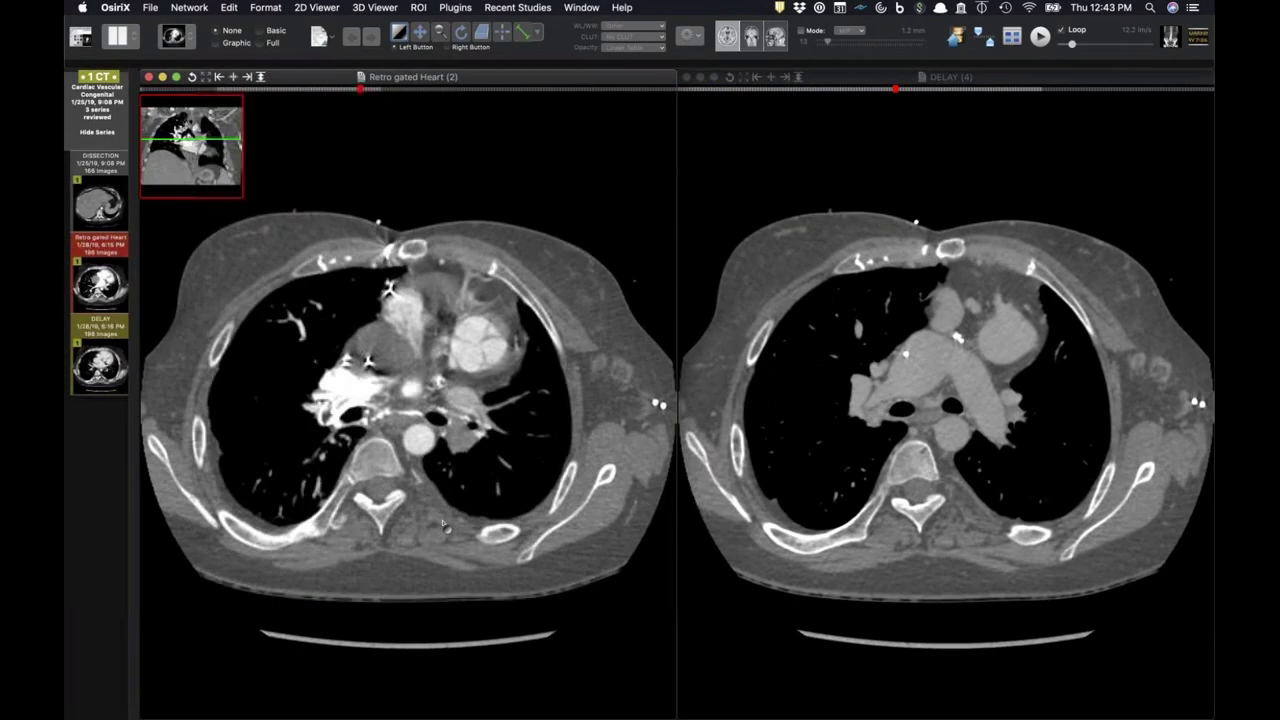
key("1")
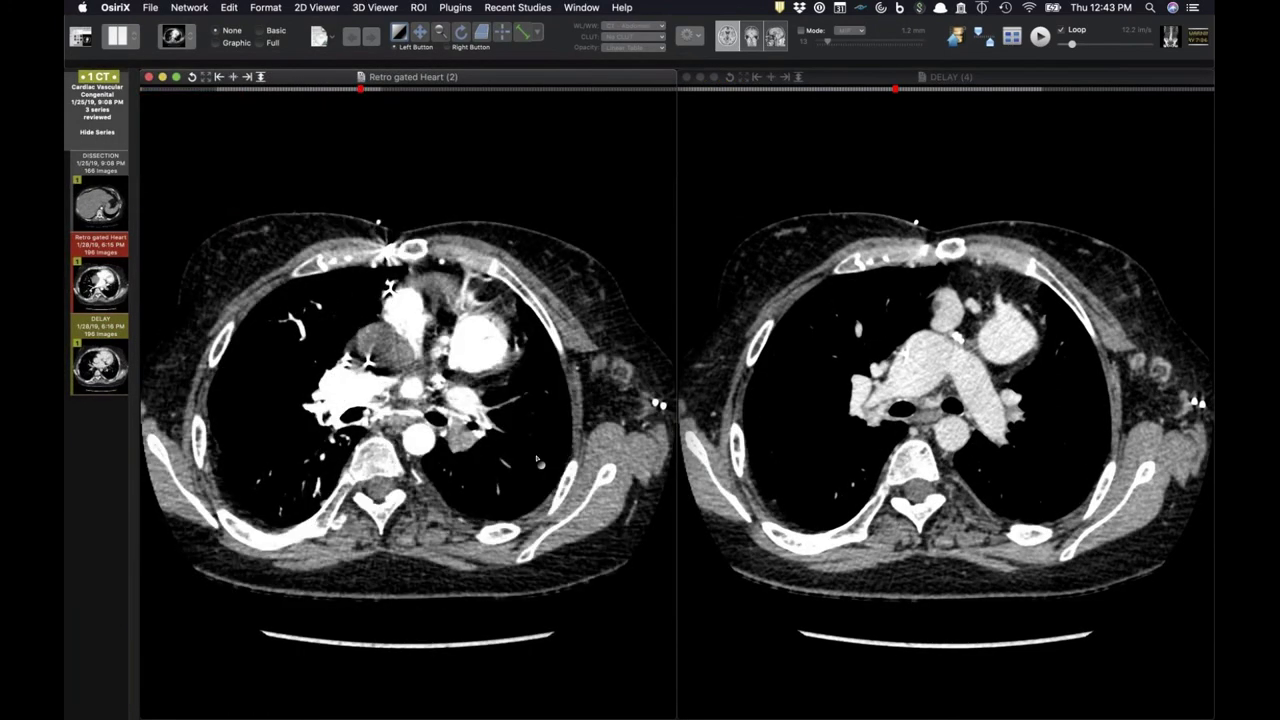
- Trace the contrast-filled vessels on the Retro gated Heart slices between the left atrium and the chest-wall device
scroll(537, 458, "down", 8)
left_click_drag(537, 458, 563, 455)
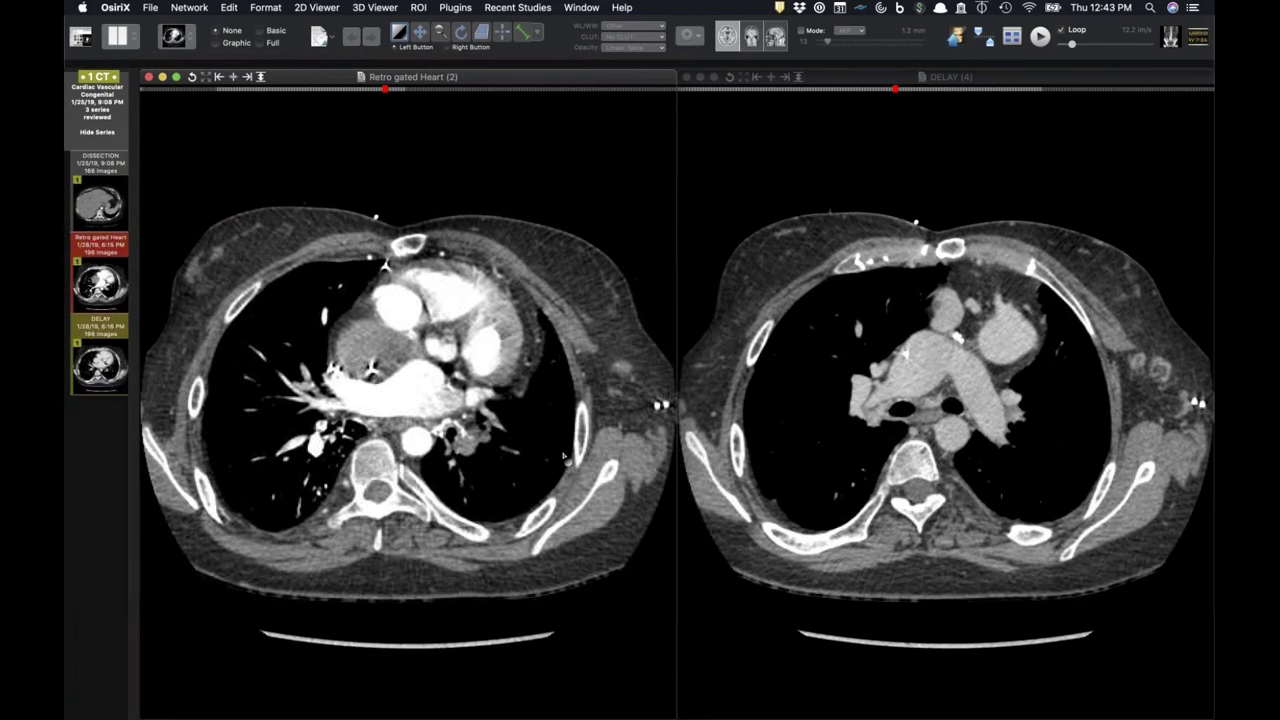
scroll(560, 455, "up", 12)
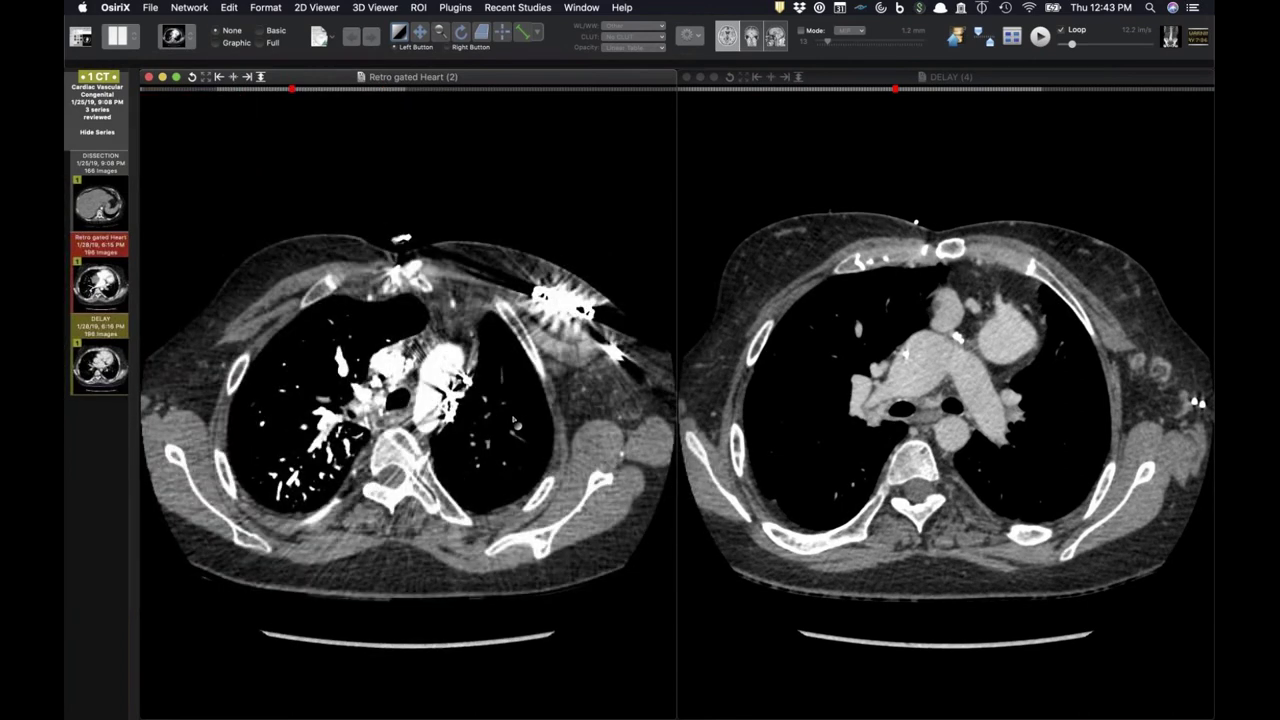
scroll(516, 424, "down", 3)
scroll(516, 424, "down", 7)
scroll(493, 433, "down", 7)
left_click_drag(494, 433, 520, 440)
scroll(520, 440, "up", 7)
- Compare Retro gated Heart and DELAY between the main bronchi and upper heart, widening the display window on both series
scroll(520, 440, "down", 3)
scroll(986, 505, "down", 1)
key("1")
scroll(986, 505, "up", 2)
scroll(990, 512, "down", 6)
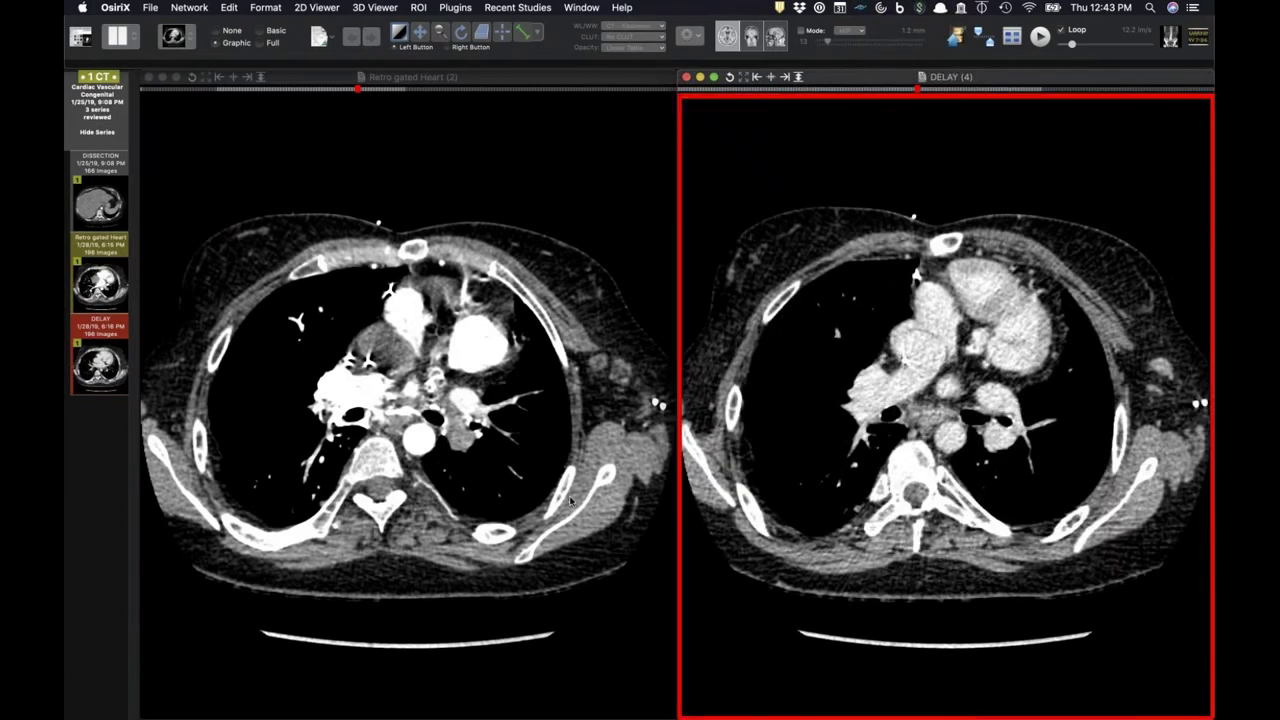
scroll(570, 500, "down", 4)
left_click_drag(570, 500, 630, 493)
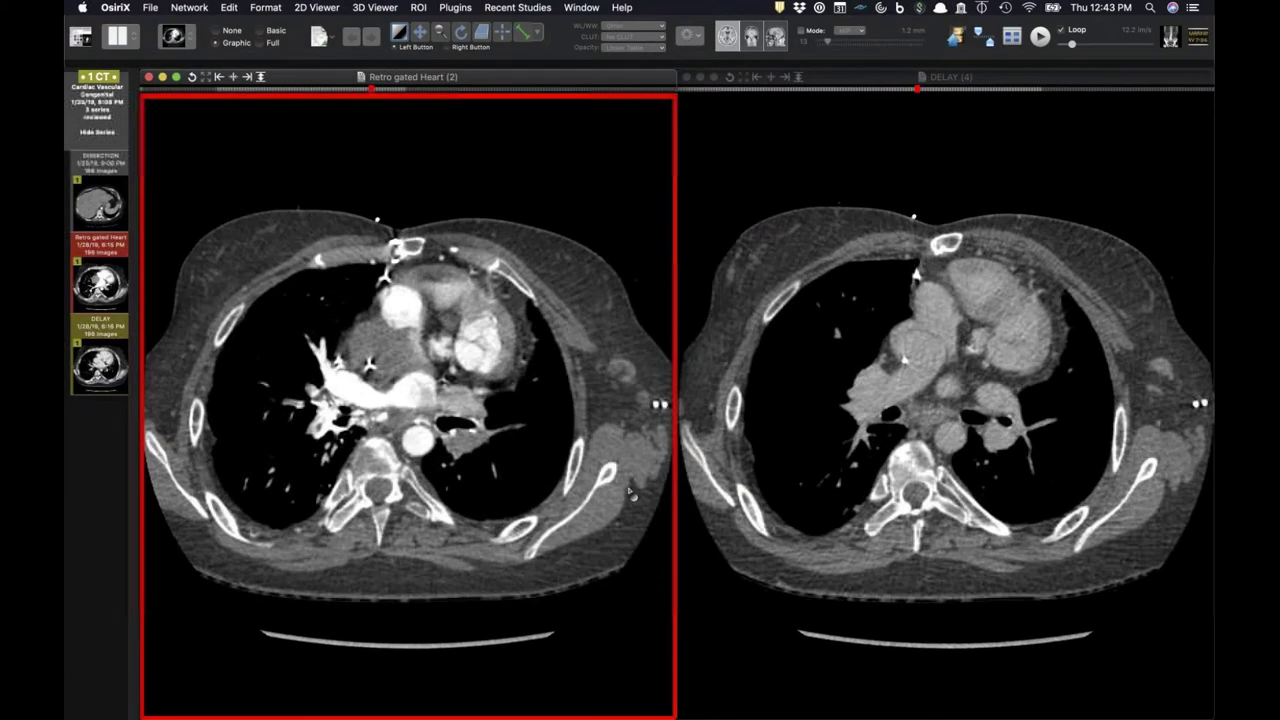
- Bring both series to the pulmonary artery bifurcation and narrow the display window to increase soft-tissue contrast
left_click(900, 525)
scroll(902, 527, "up", 8)
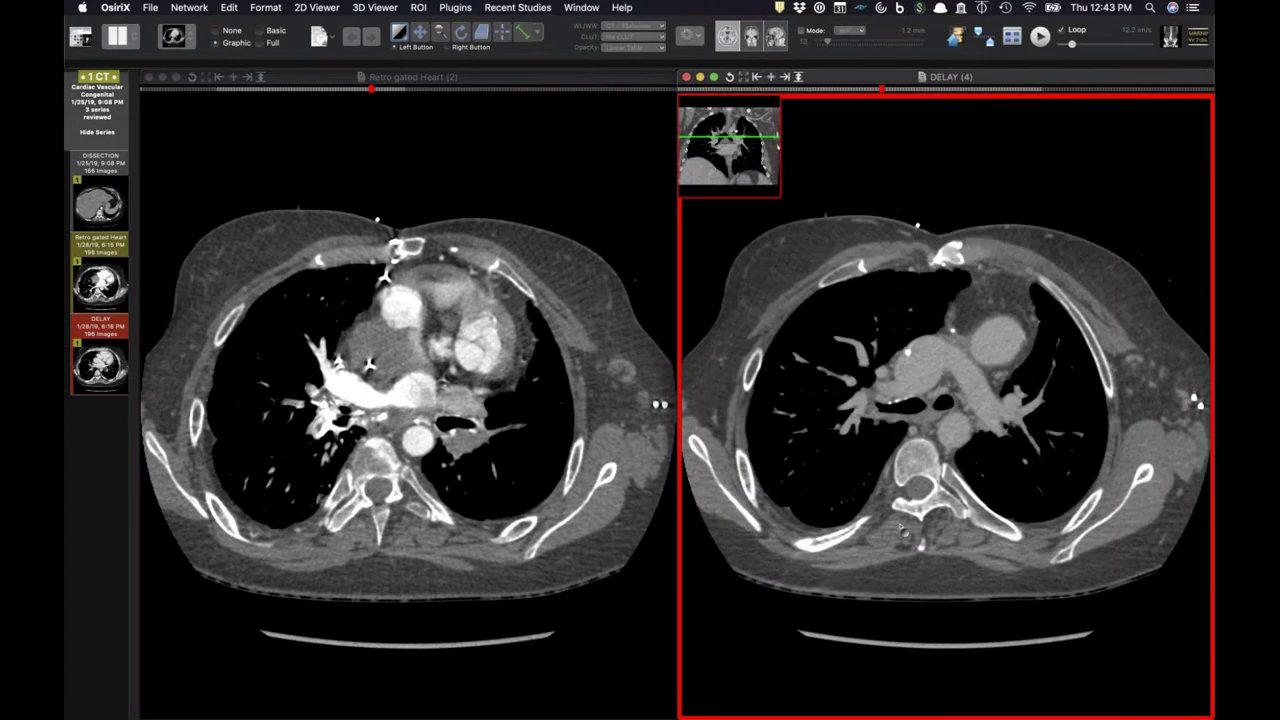
left_click(478, 510)
scroll(478, 510, "up", 6)
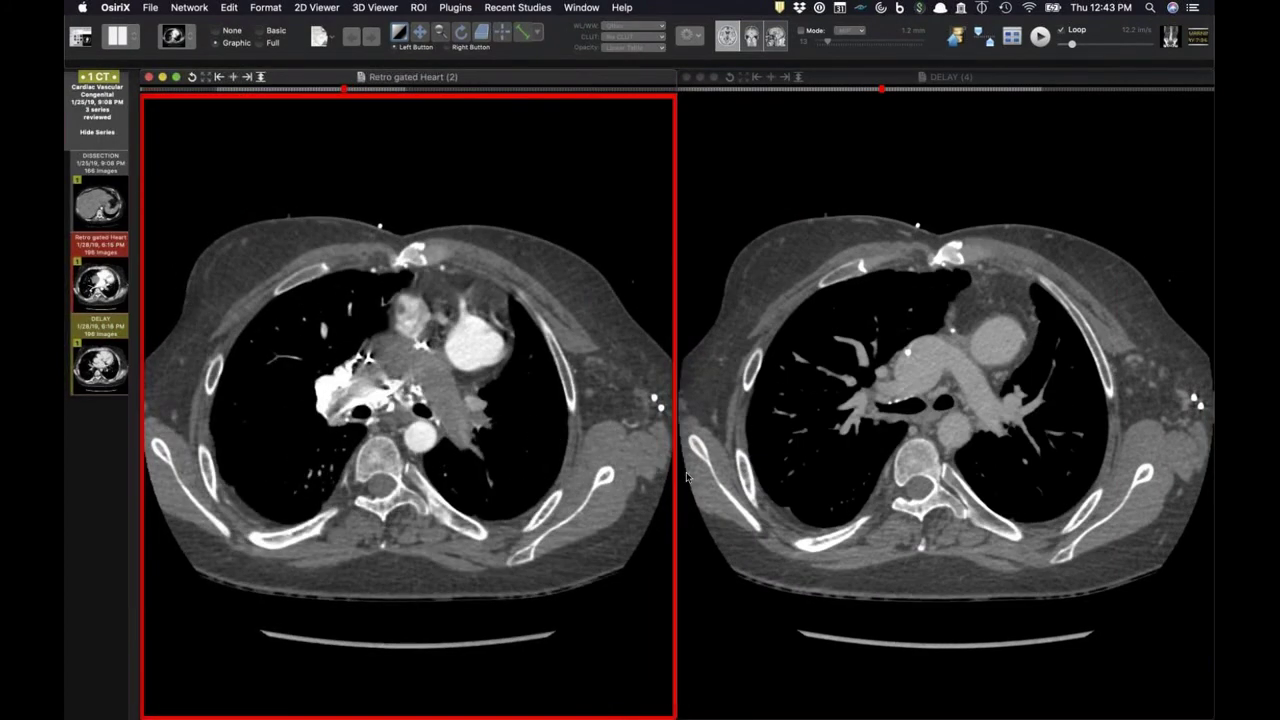
key("4")
key("F2")
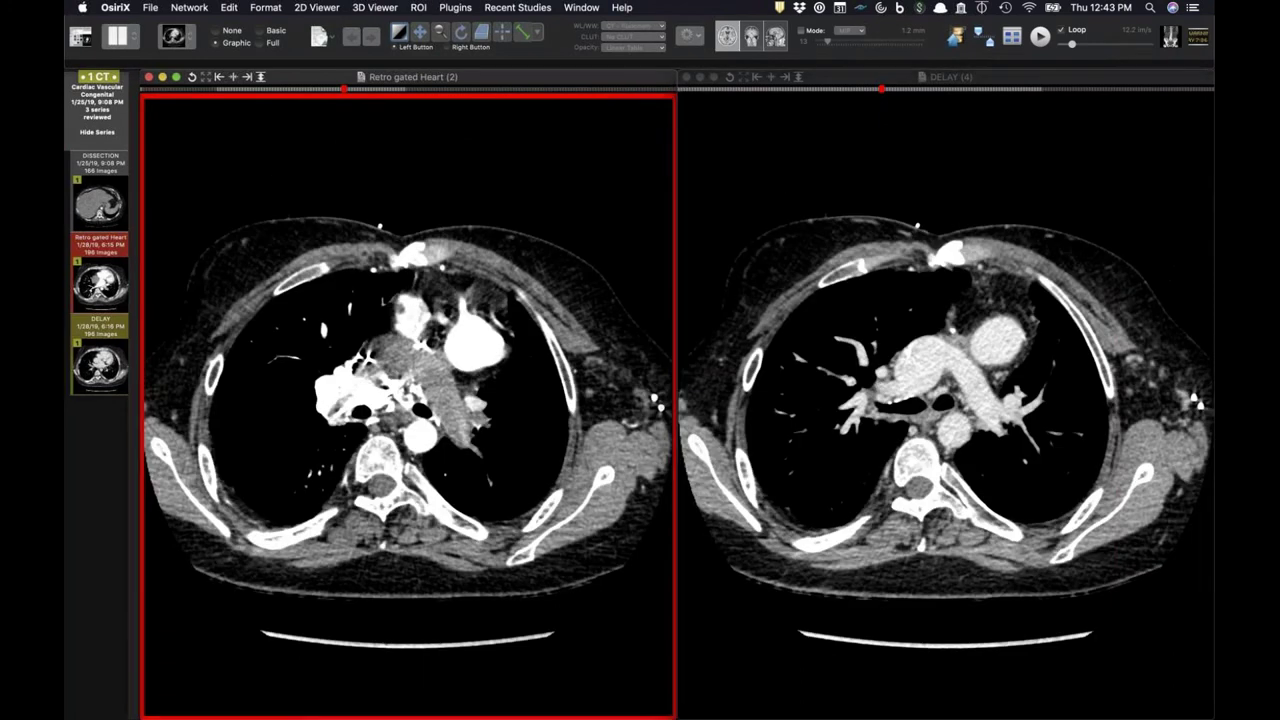
- Follow the central vessels on the DELAY slices from the pulmonary artery bifurcation down to the heart chambers and back
left_click(825, 370)
scroll(888, 383, "down", 10)
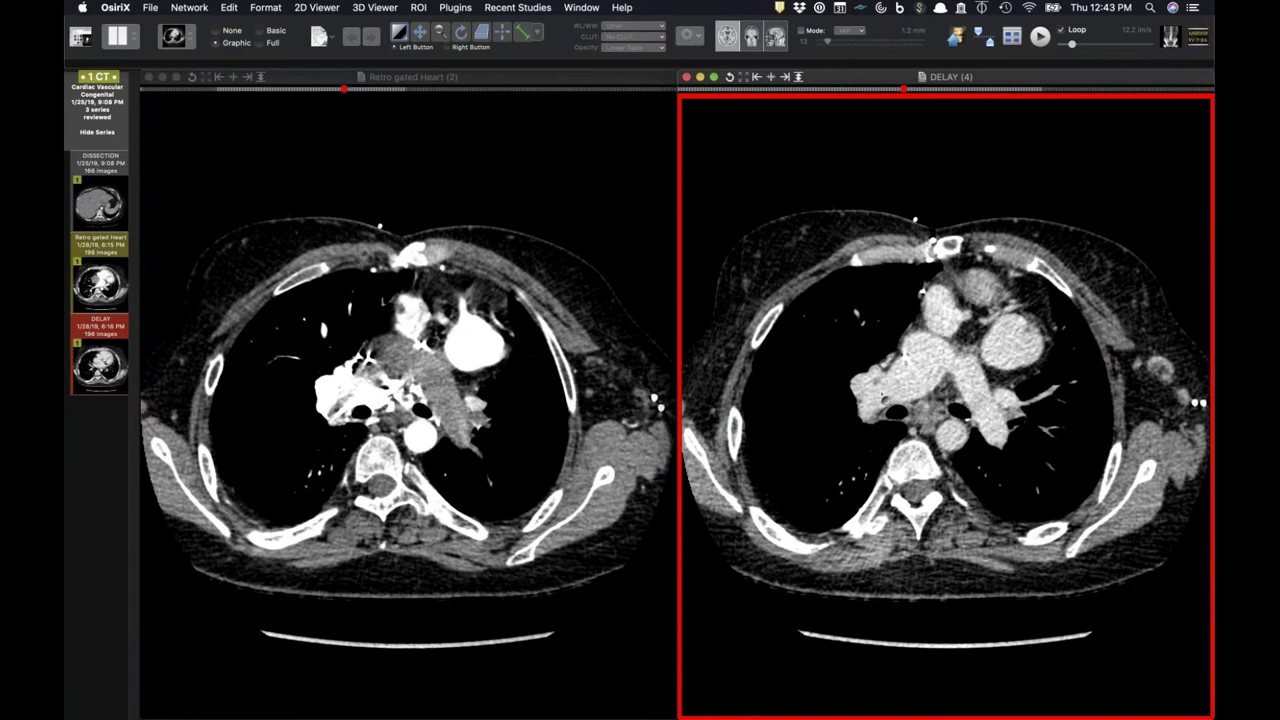
scroll(884, 438, "down", 10)
scroll(881, 437, "down", 8)
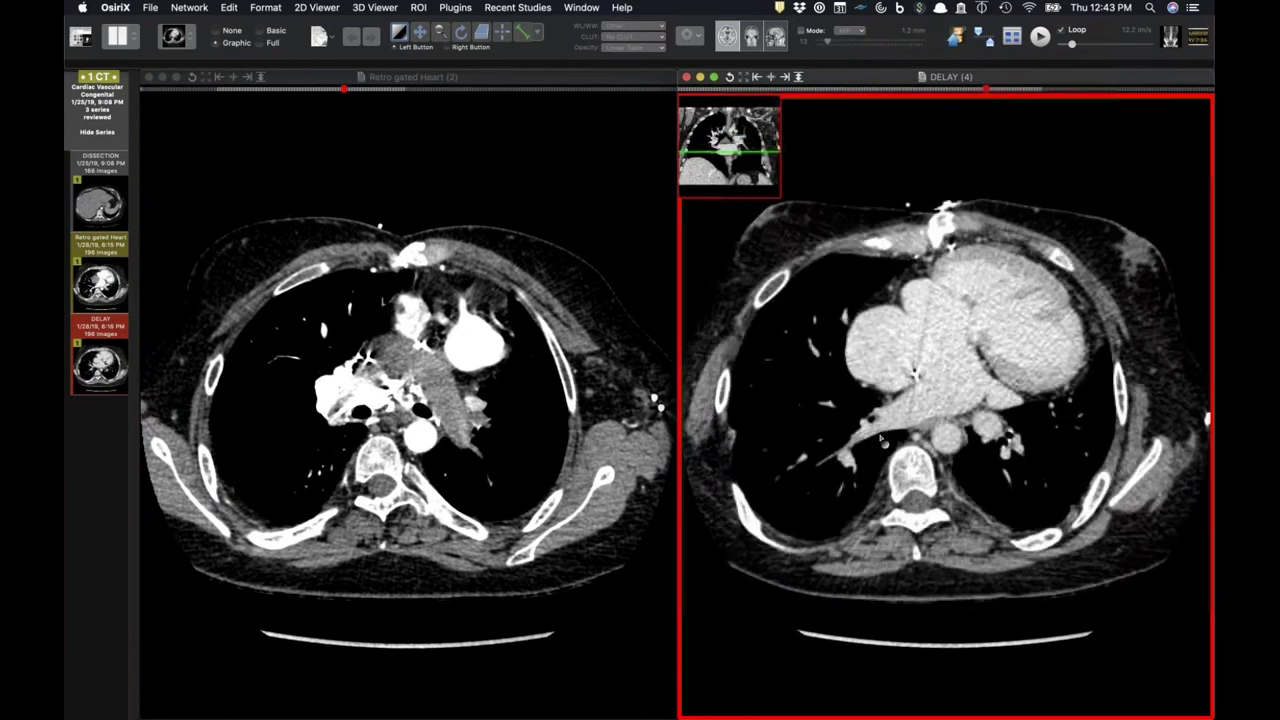
scroll(881, 437, "up", 7)
scroll(914, 478, "up", 9)
scroll(912, 468, "up", 10)
scroll(905, 492, "up", 5)
scroll(891, 503, "down", 1)
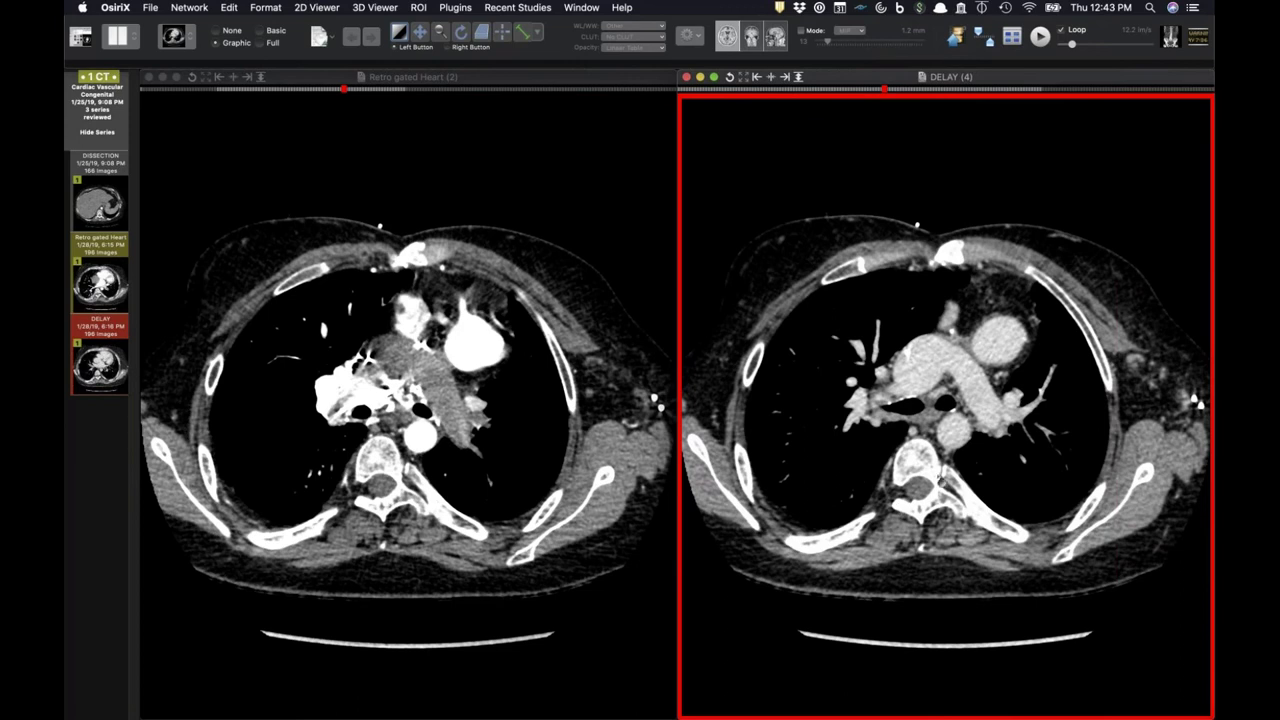
- Compare the pulmonary artery and surrounding mediastinal vessels at the main bronchi between DELAY and Retro gated Heart
scroll(946, 403, "down", 2)
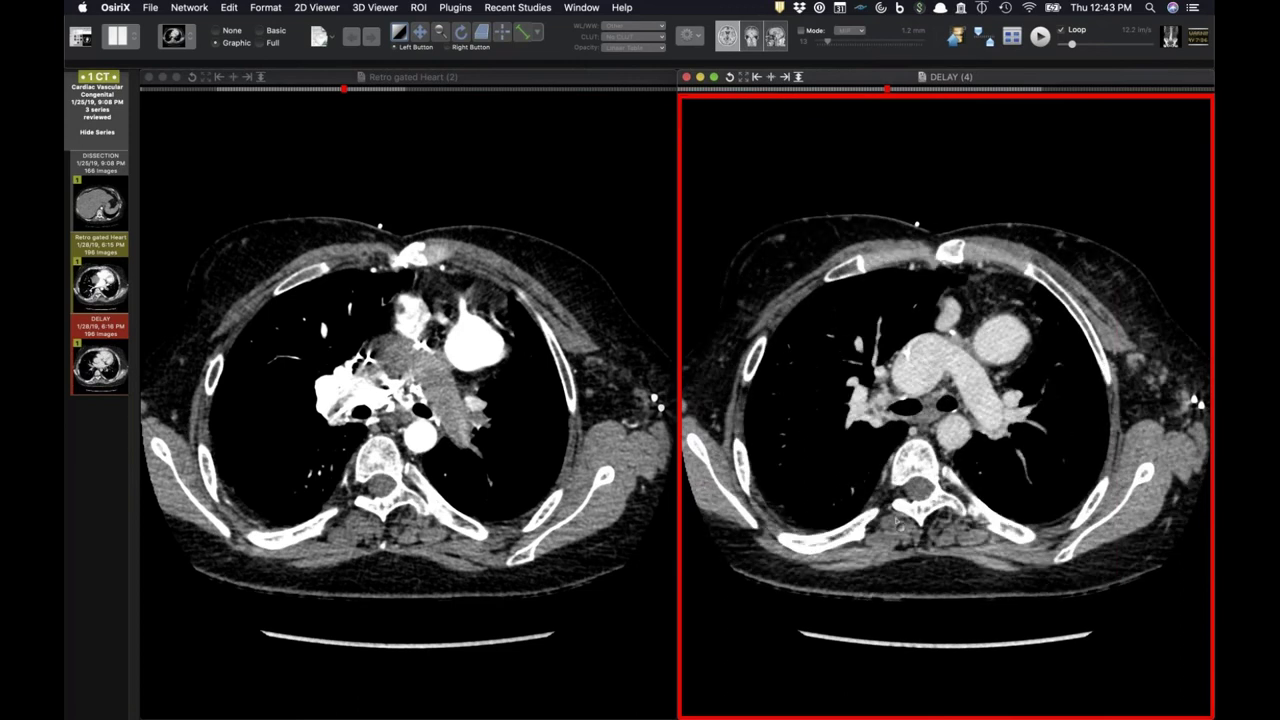
scroll(896, 521, "down", 2)
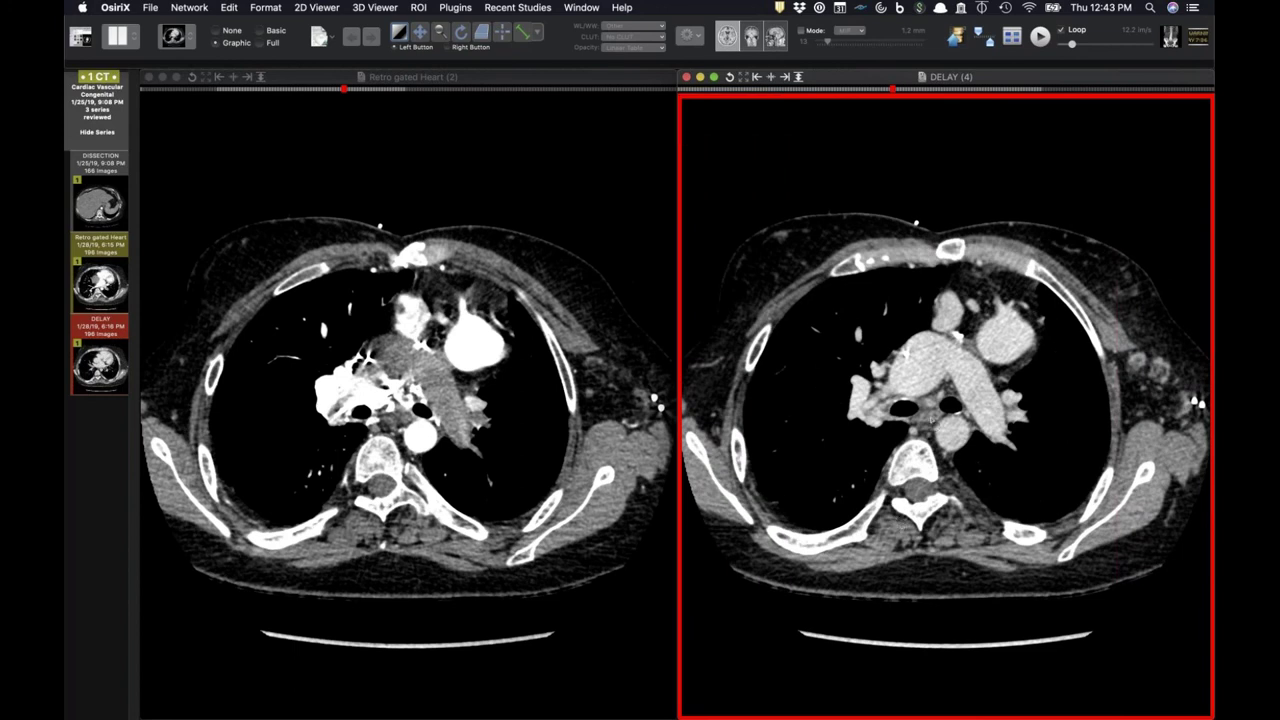
scroll(935, 424, "down", 5)
scroll(935, 424, "up", 5)
left_click(390, 430)
scroll(400, 420, "down", 4)
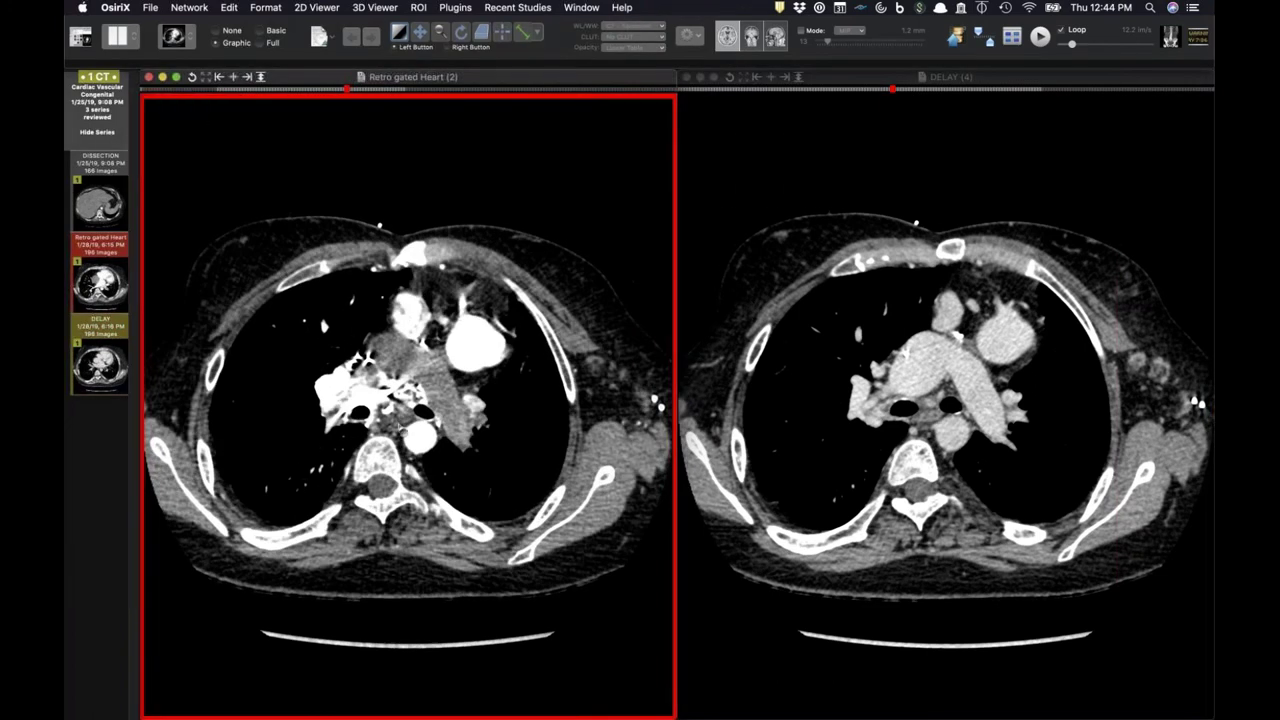
scroll(400, 427, "down", 3)
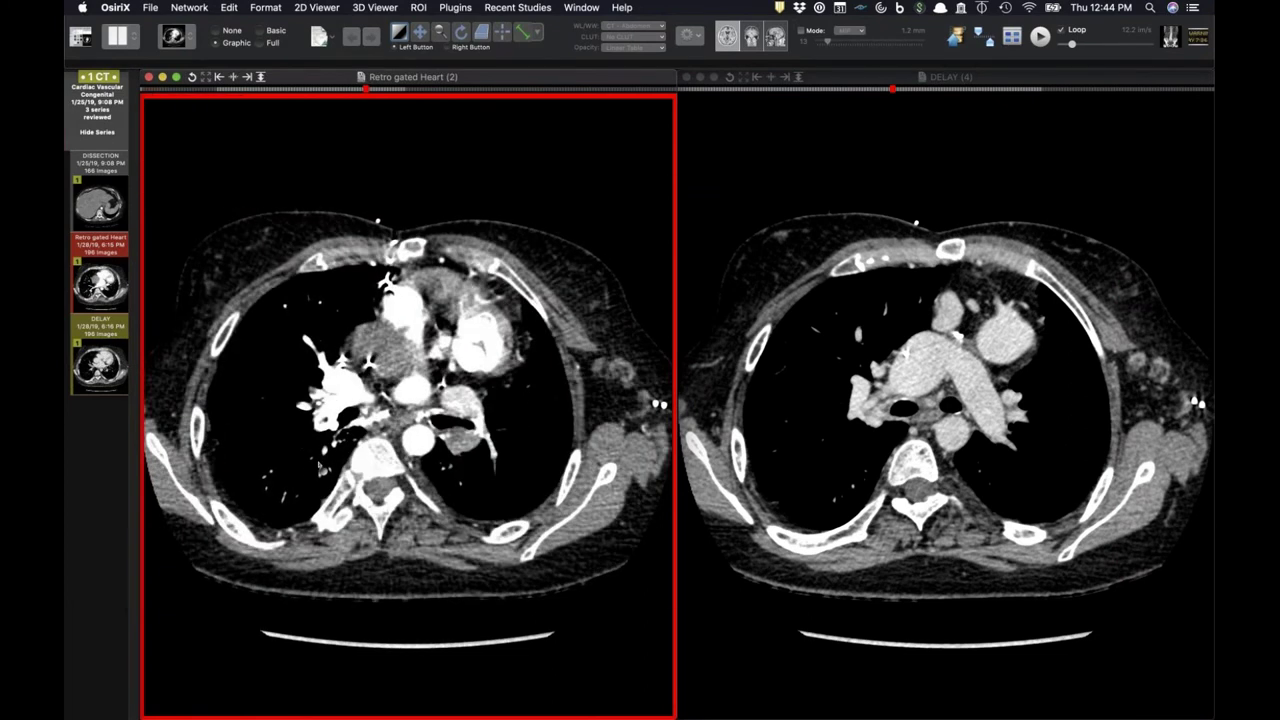
scroll(322, 466, "up", 4)
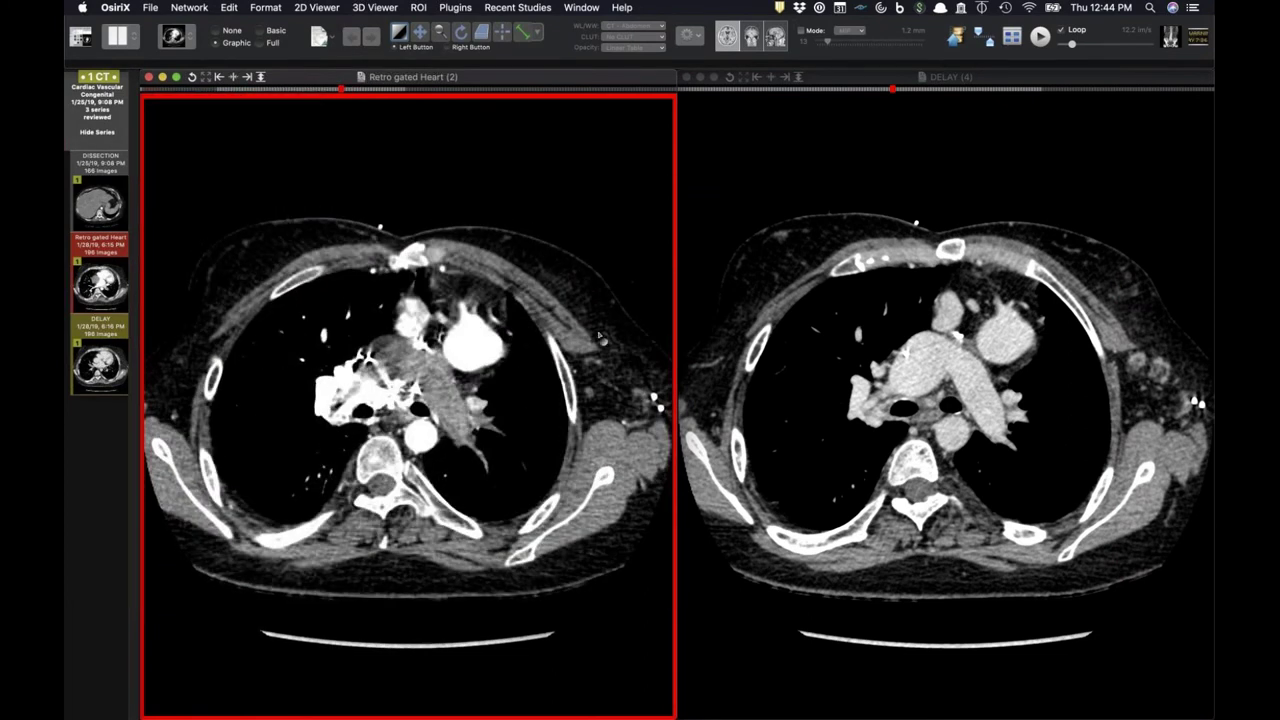
- Inspect the DELAY slices just above the pulmonary artery bifurcation, up to the level of the carina
left_click(926, 432)
scroll(920, 415, "up", 4)
scroll(915, 403, "up", 3)
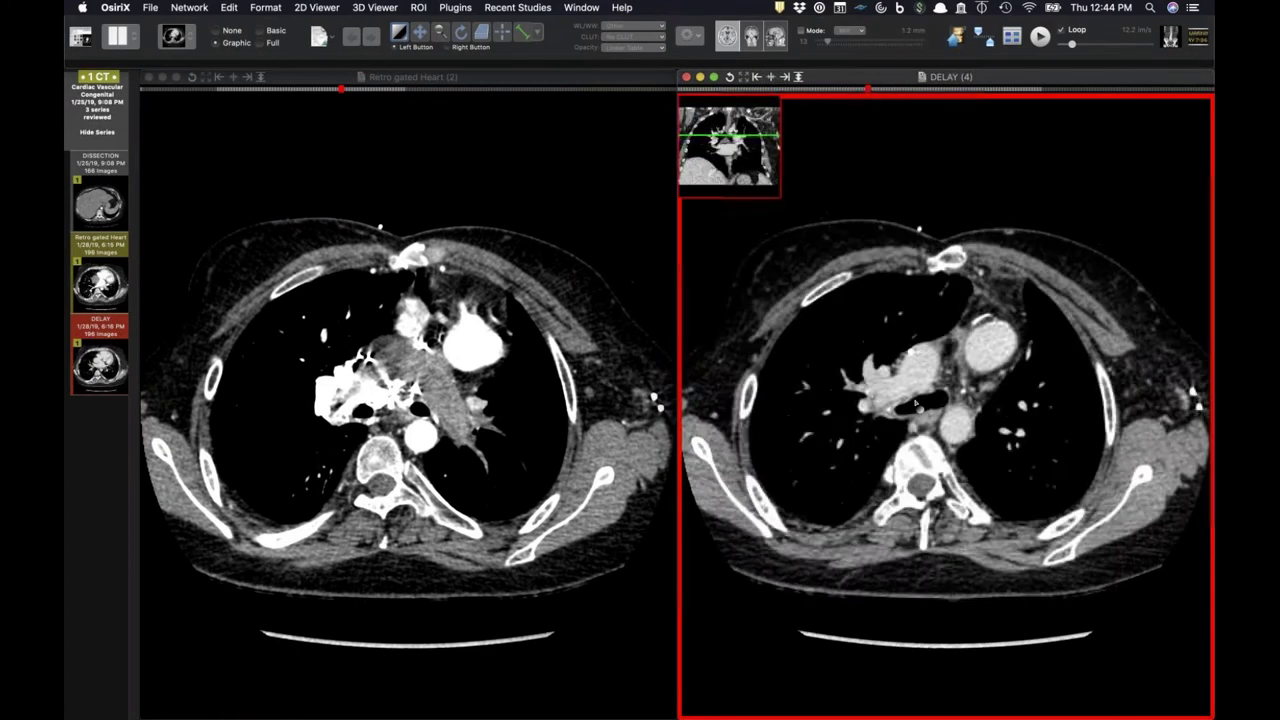
- Follow the pulmonary arteries and adjacent vessels on the DELAY slices from the carina region down to the heart chambers
scroll(940, 400, "down", 5)
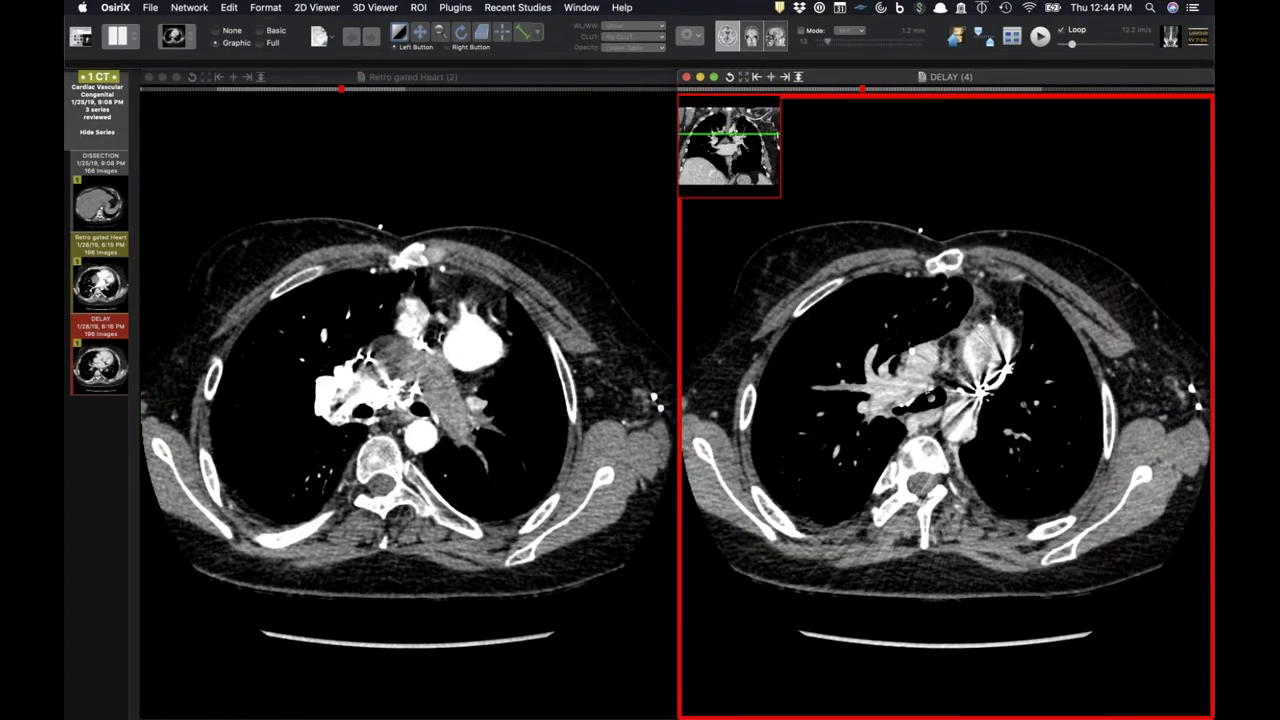
scroll(945, 400, "down", 2)
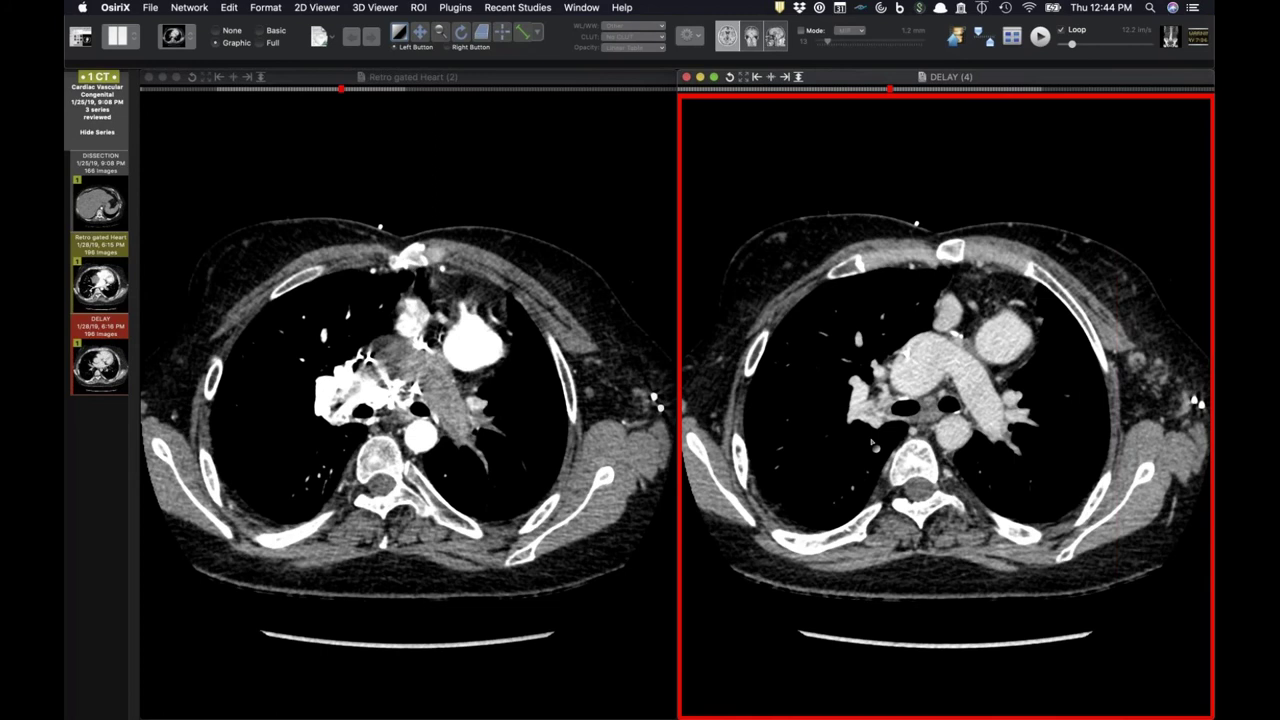
scroll(887, 476, "down", 3)
scroll(887, 478, "up", 2)
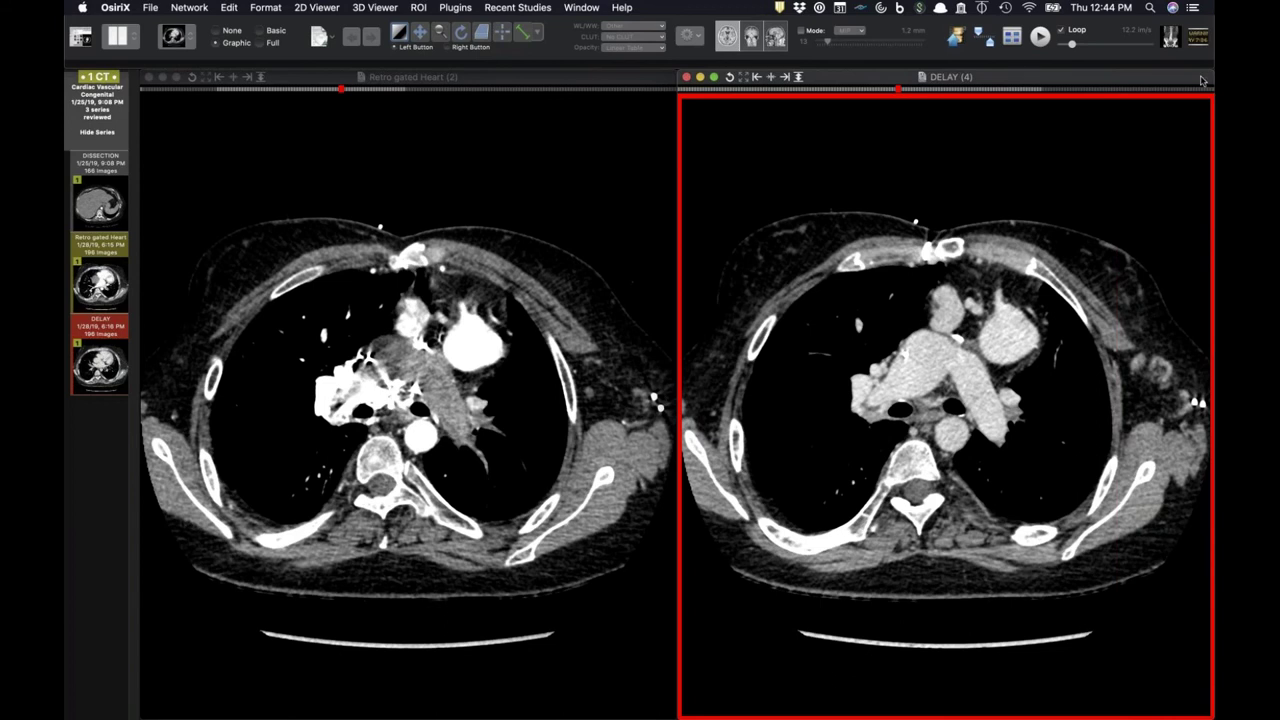
scroll(945, 400, "up", 8)
scroll(945, 400, "down", 10)
scroll(945, 400, "up", 4)
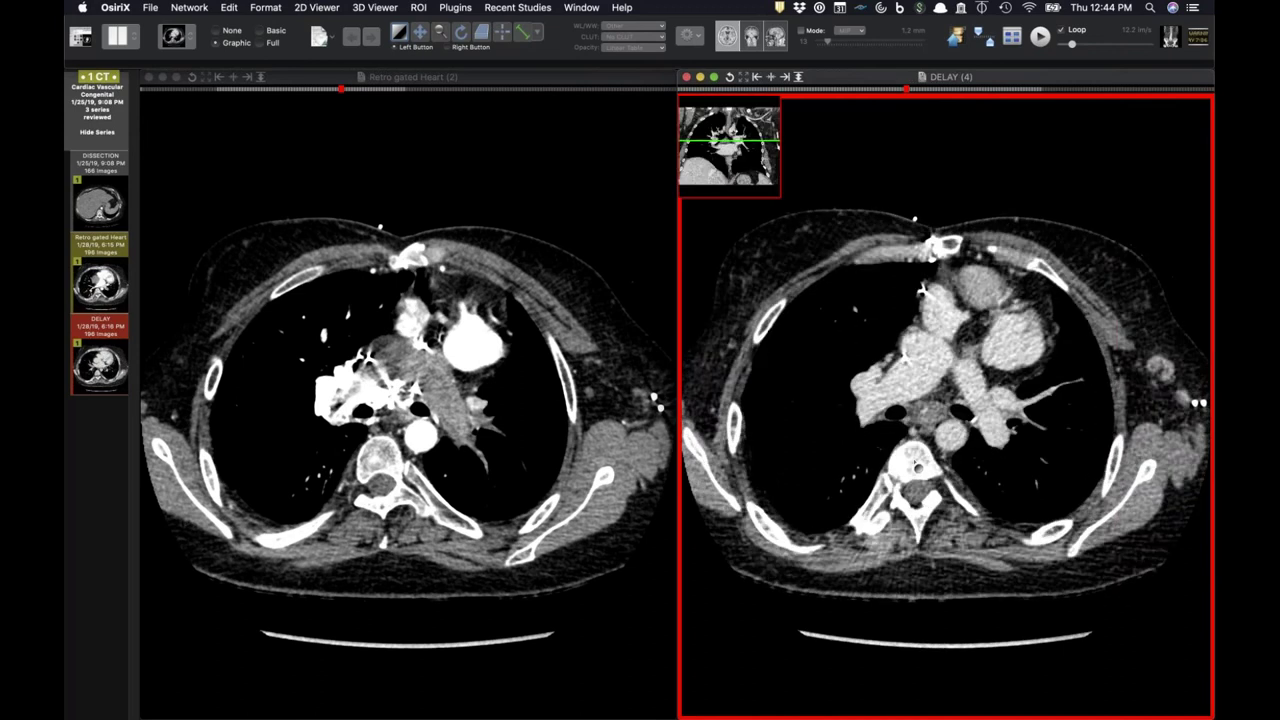
scroll(918, 466, "down", 6)
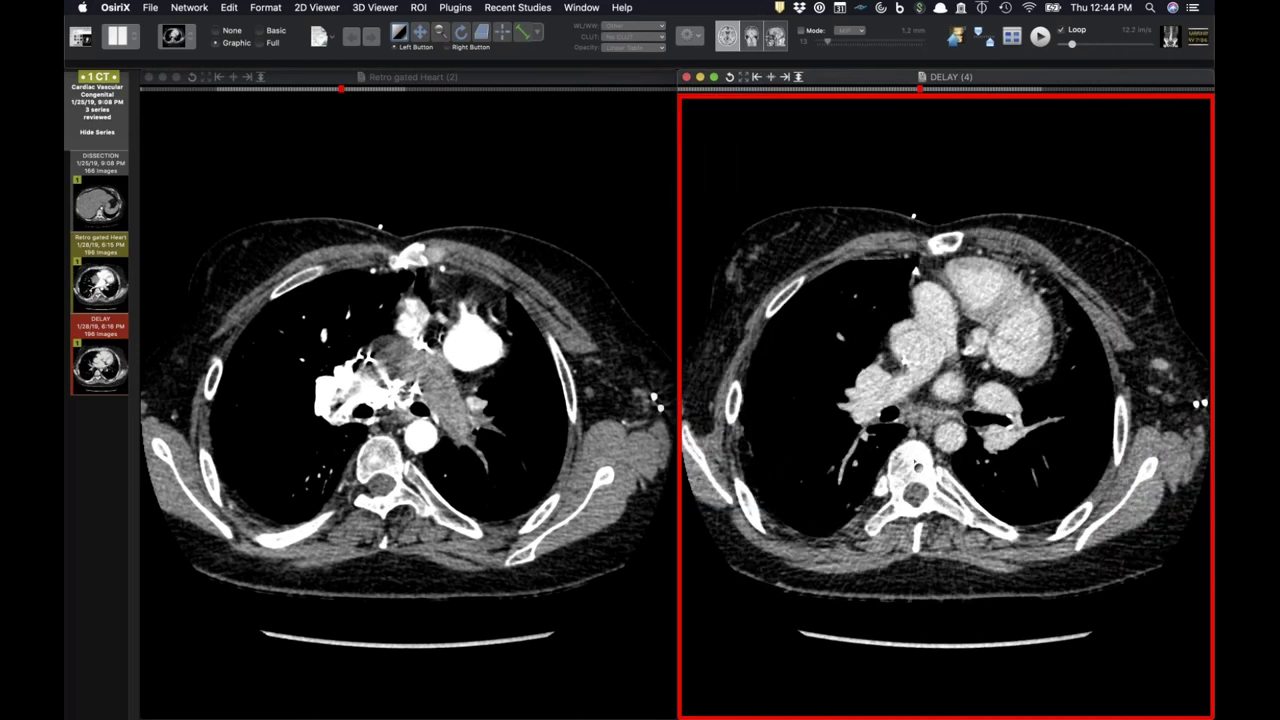
scroll(944, 404, "down", 2)
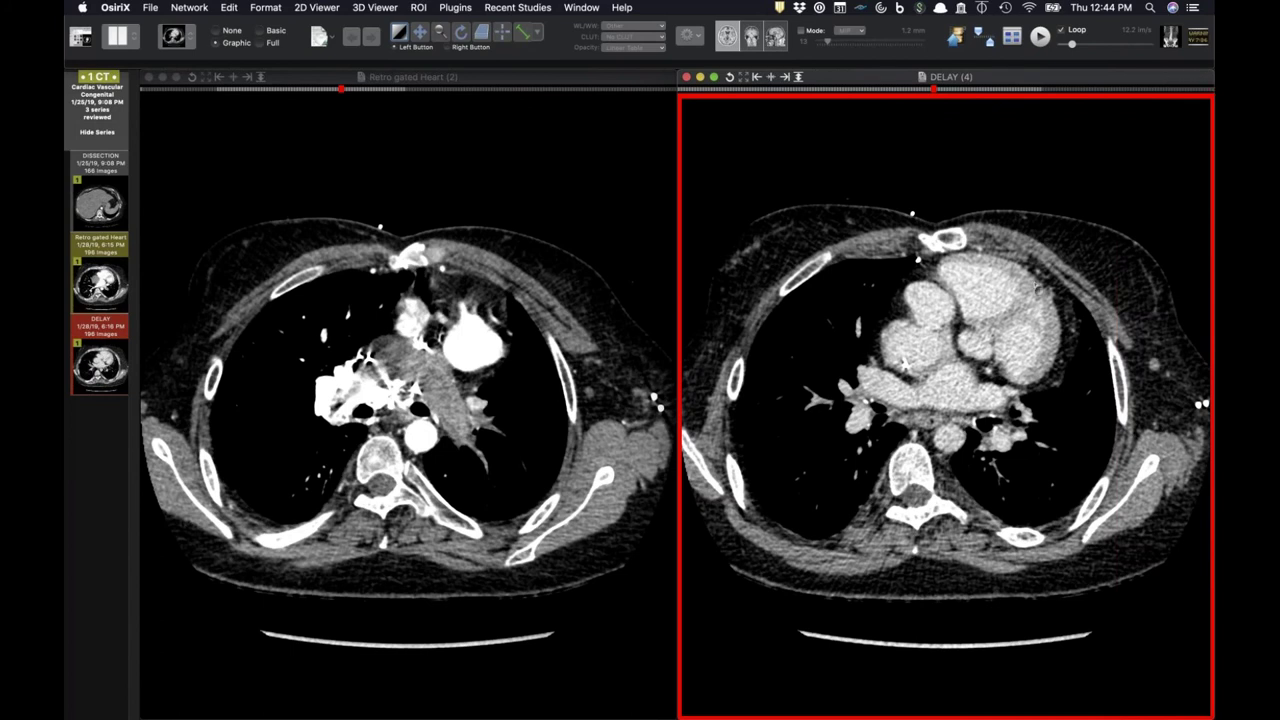
scroll(1056, 240, "down", 5)
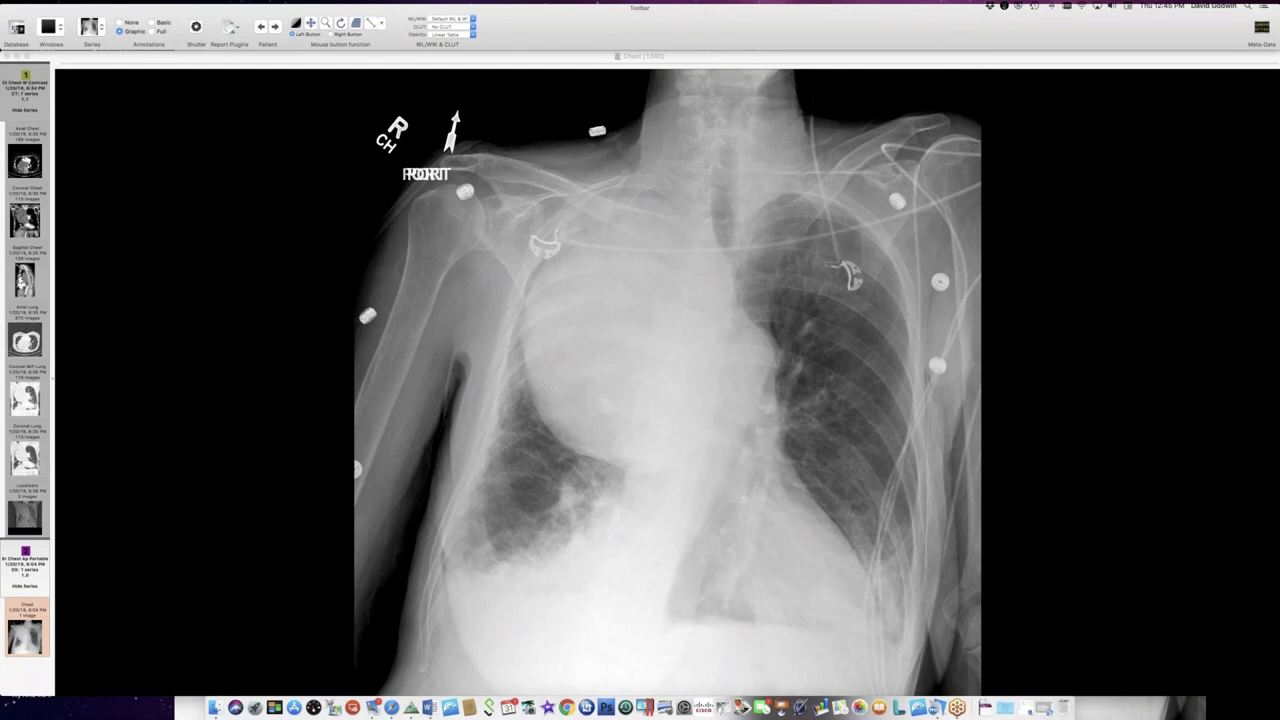
- Open the Axial Chest series of the contrast chest CT and follow the large mass down to the pulmonary artery bifurcation
left_click(34, 166)
scroll(440, 280, "down", 10)
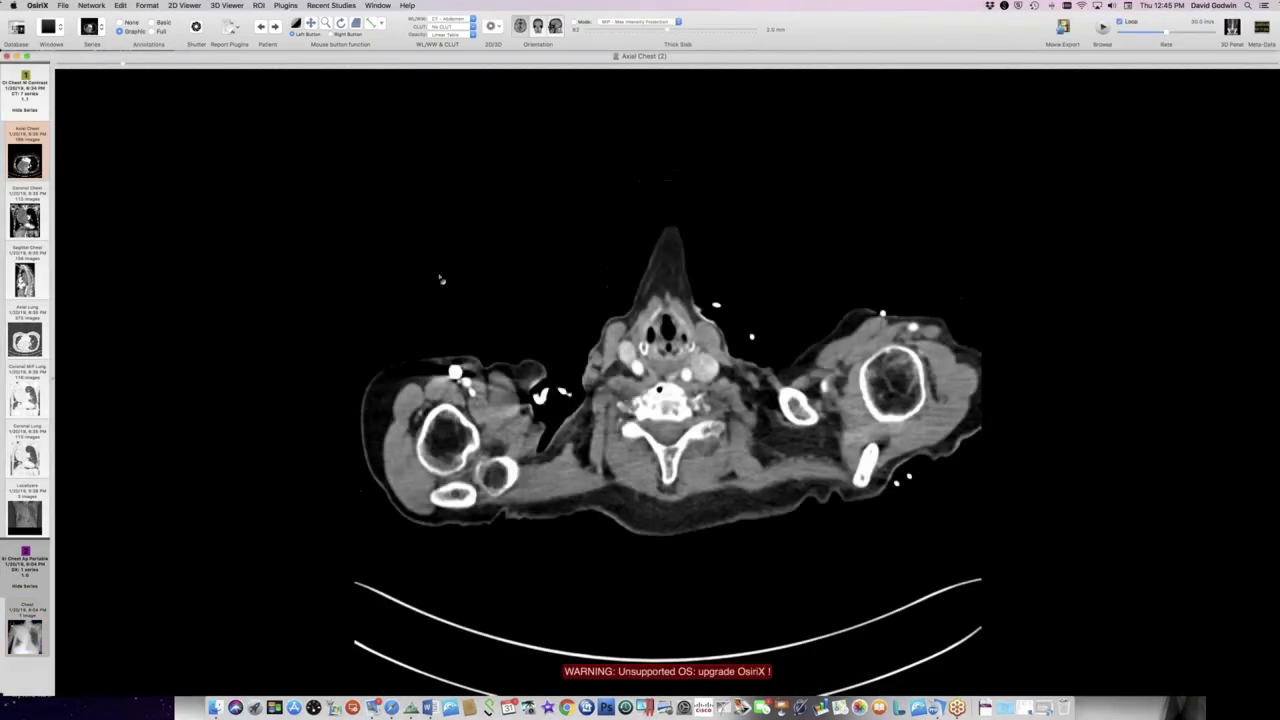
scroll(440, 280, "down", 10)
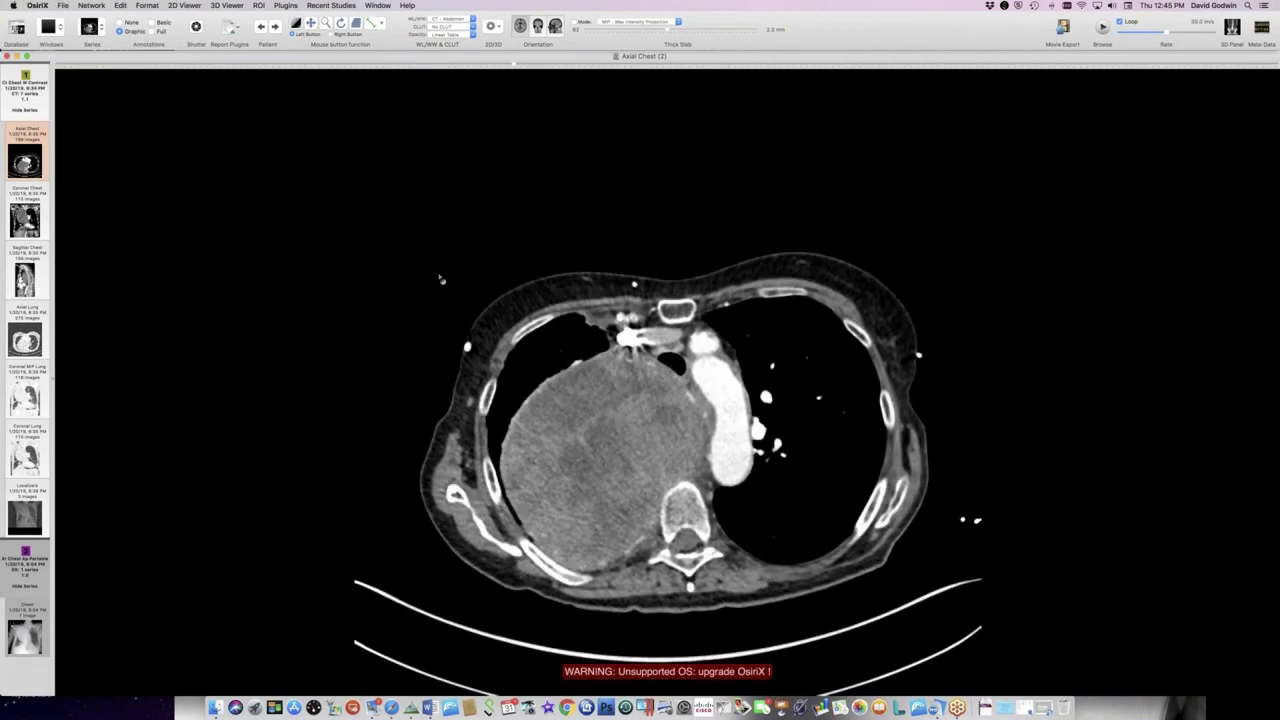
scroll(453, 291, "down", 5)
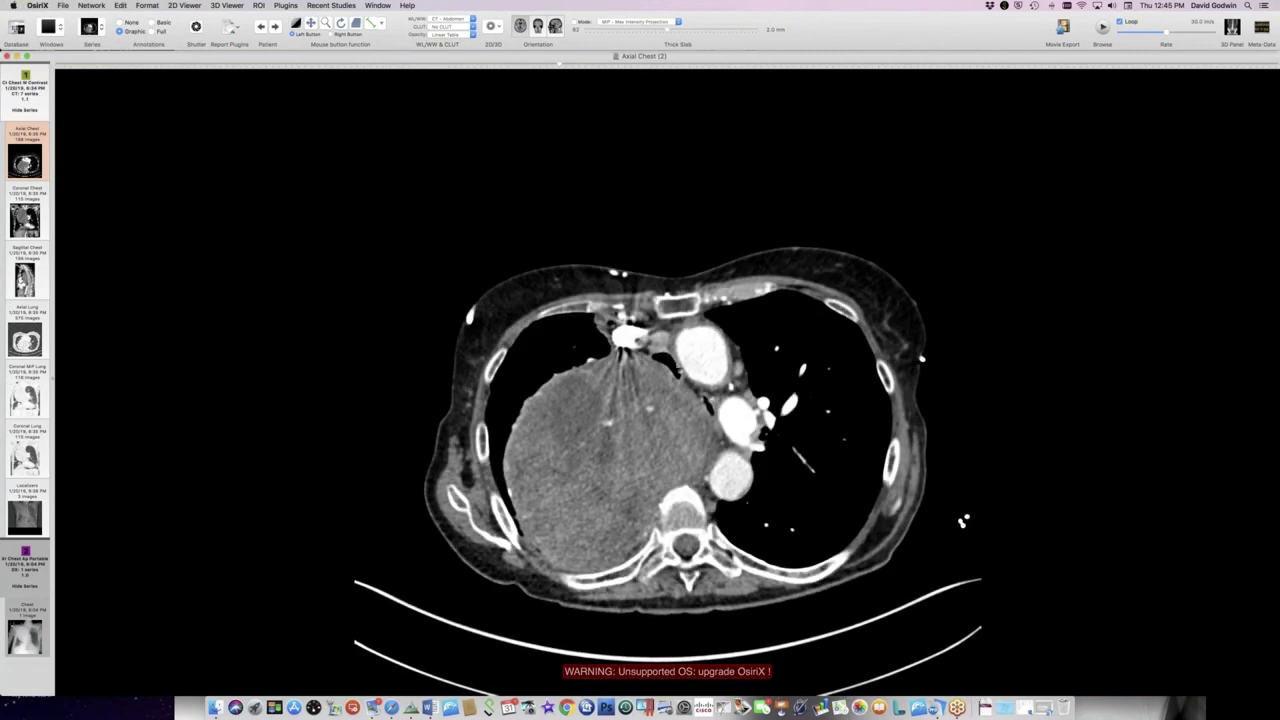
scroll(675, 400, "up", 5)
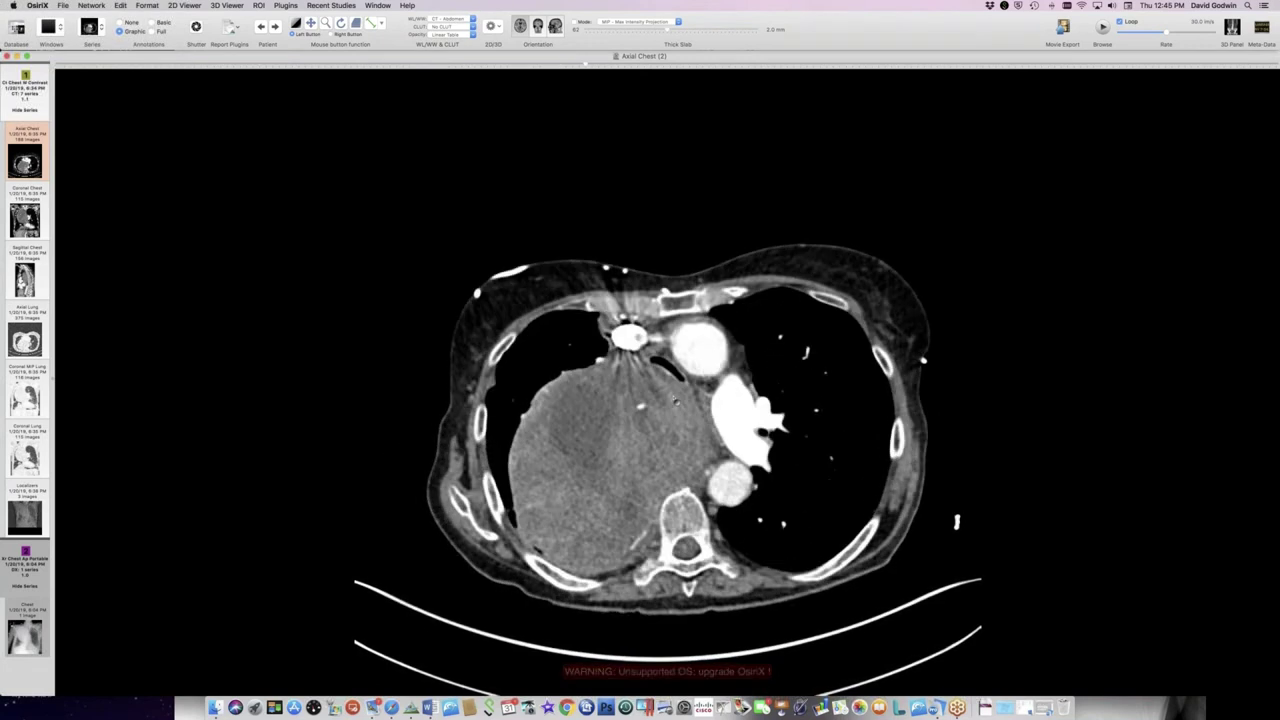
scroll(675, 400, "up", 2)
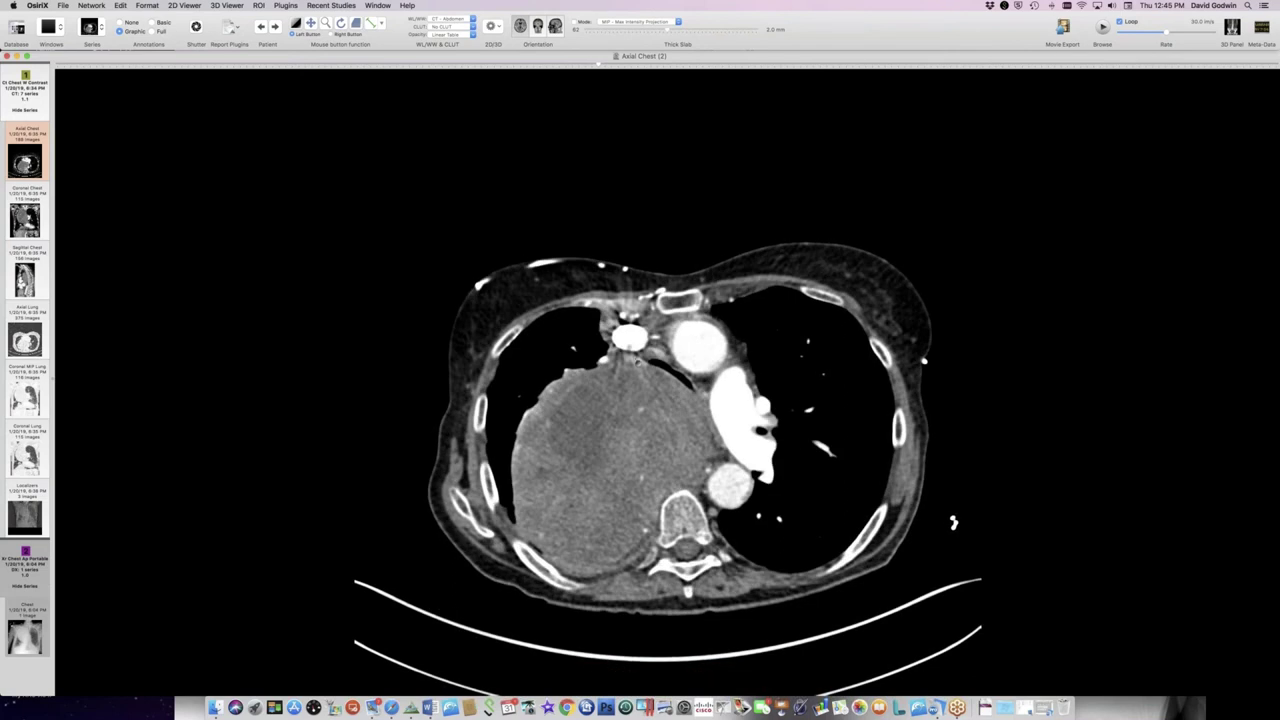
scroll(953, 522, "up", 5)
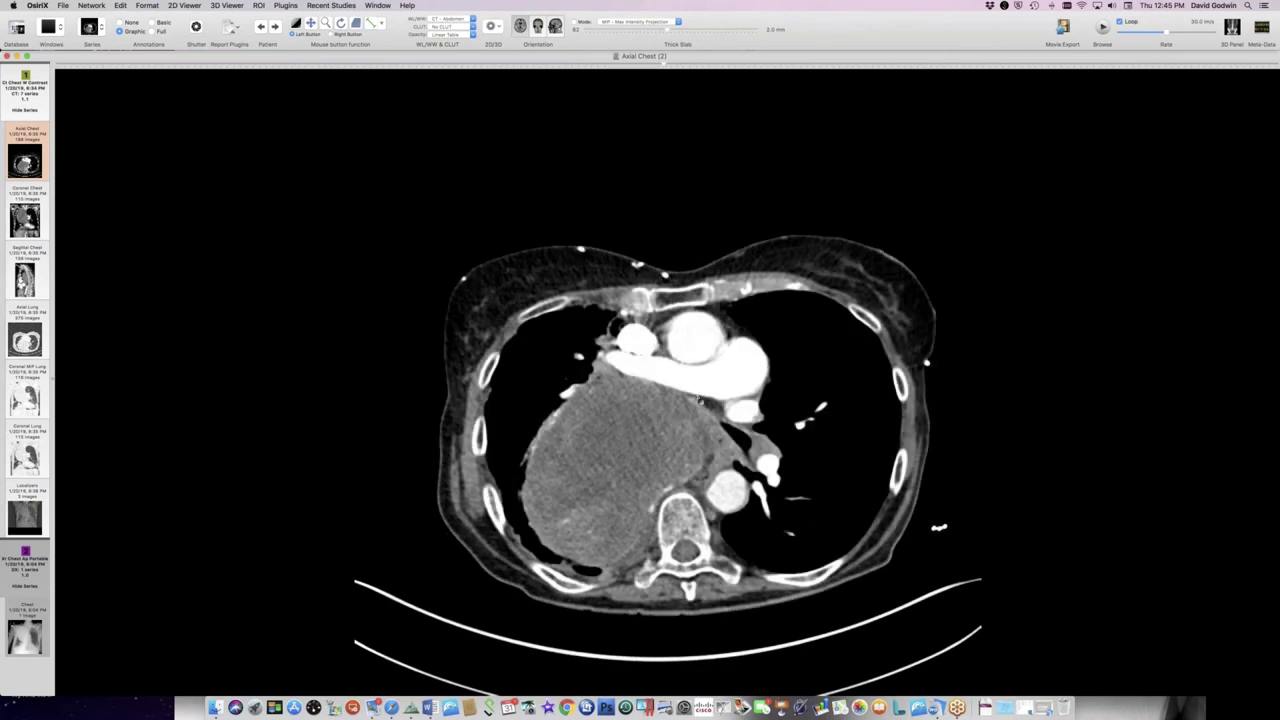
- Examine the mass on the axial slices from the pulmonary artery up to above the aortic arch and back
scroll(945, 524, "up", 5)
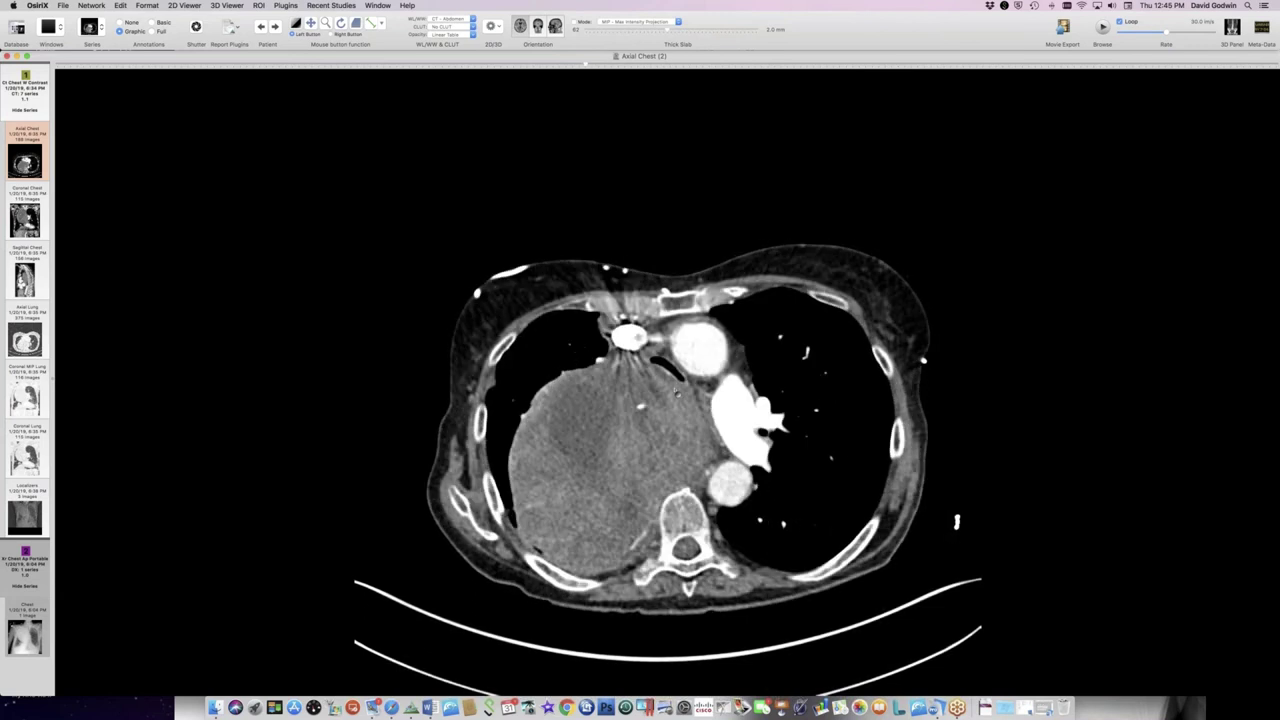
scroll(956, 521, "up", 5)
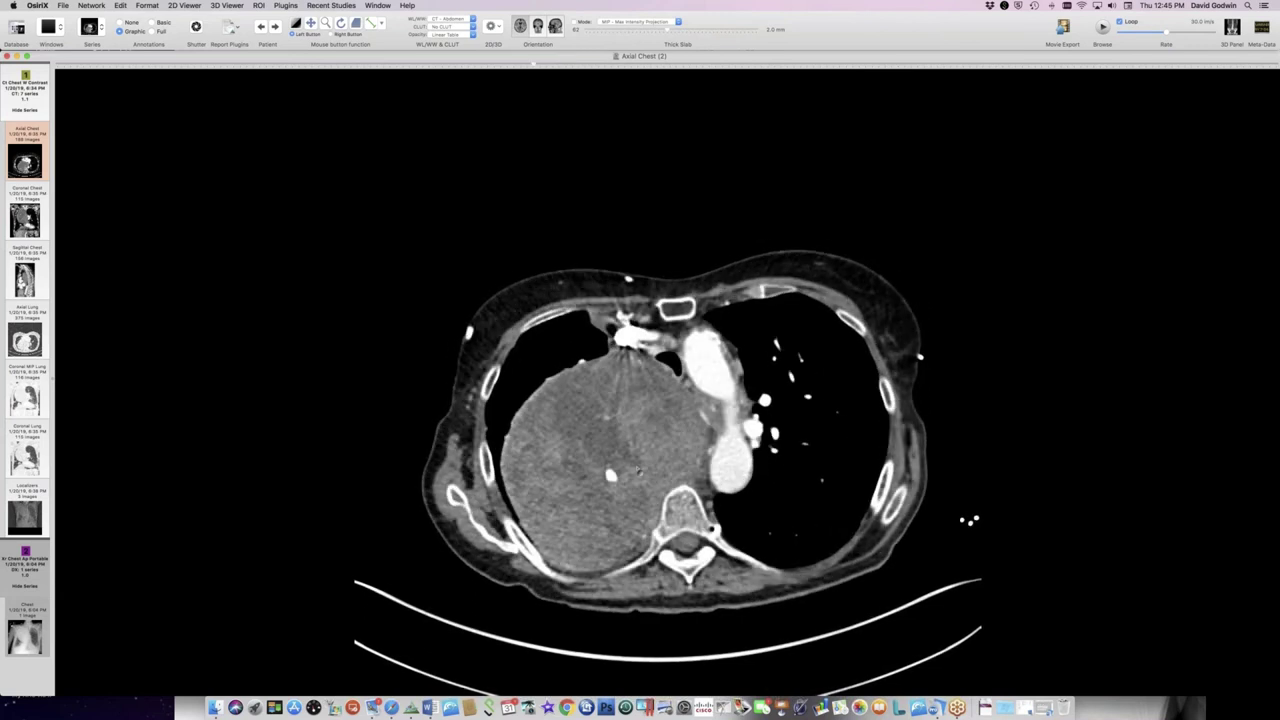
scroll(970, 520, "up", 6)
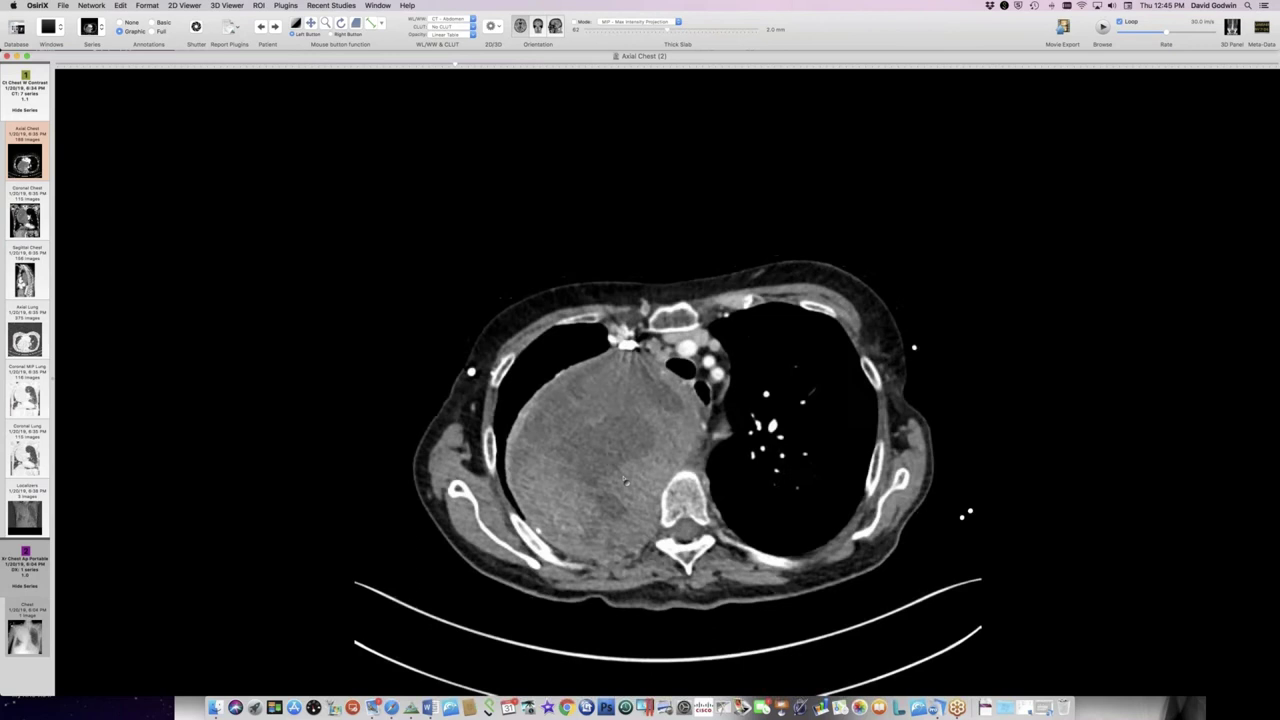
scroll(941, 507, "down", 10)
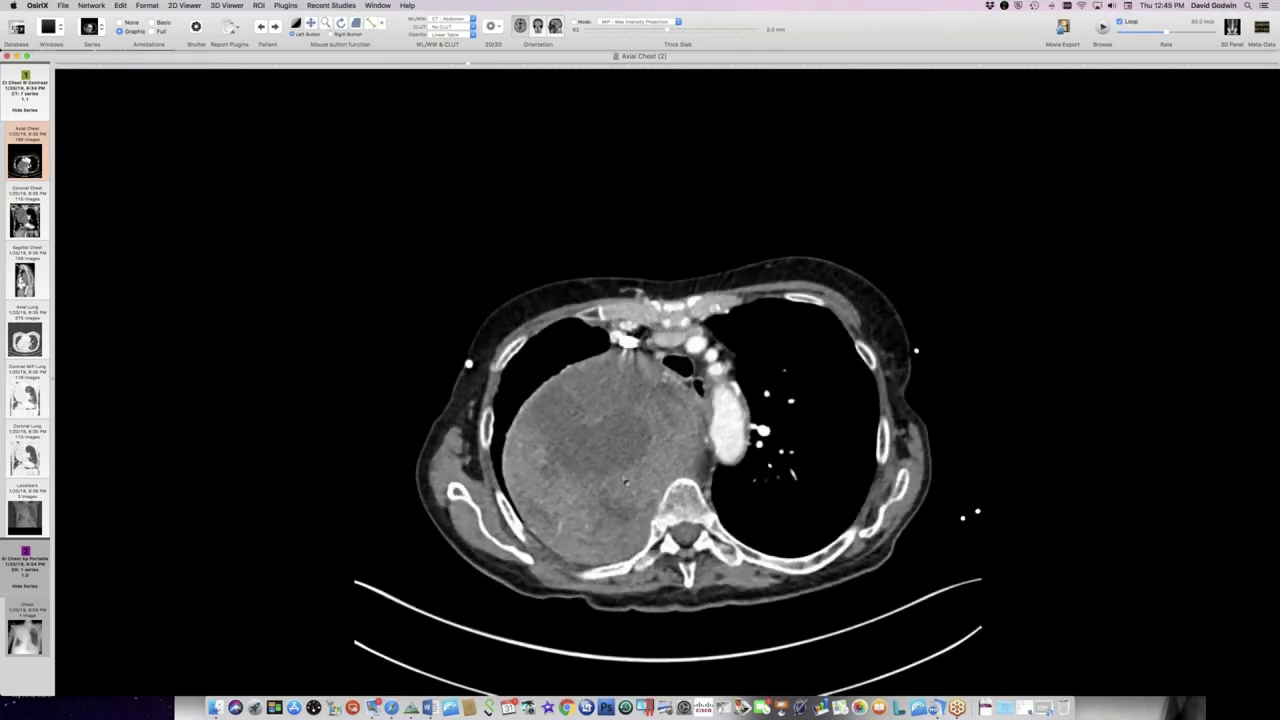
scroll(968, 520, "down", 4)
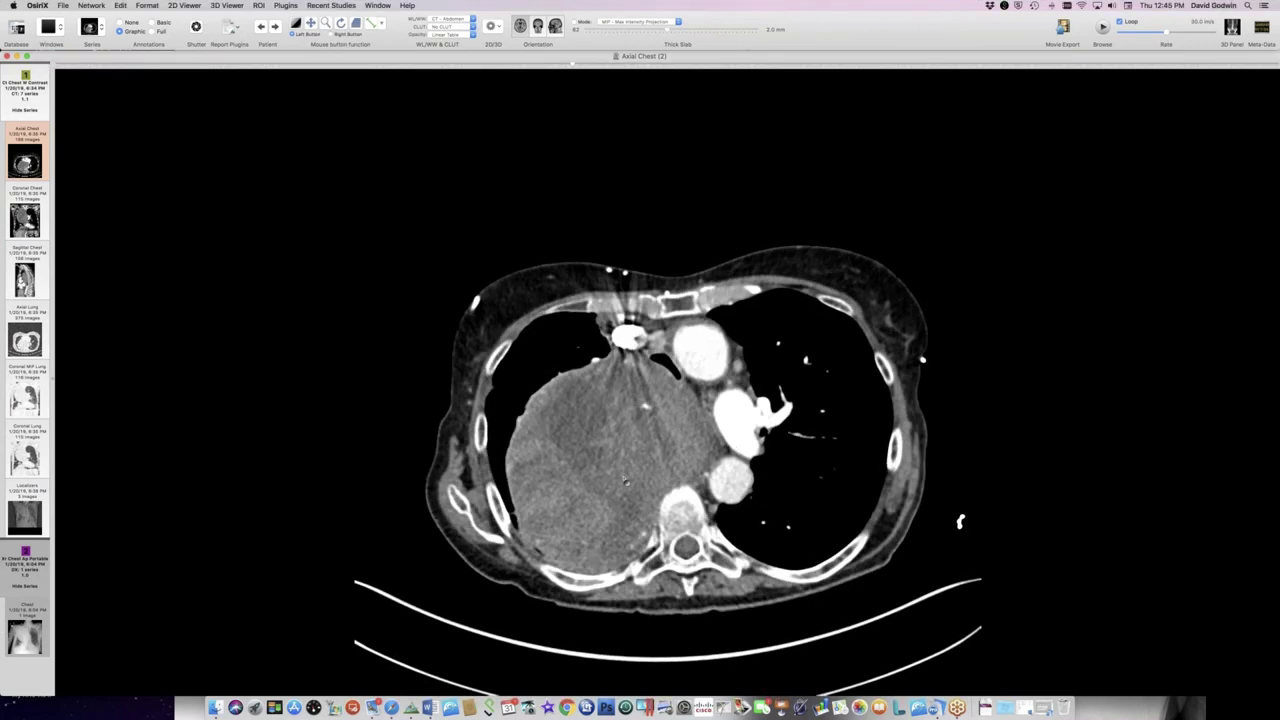
scroll(953, 522, "down", 3)
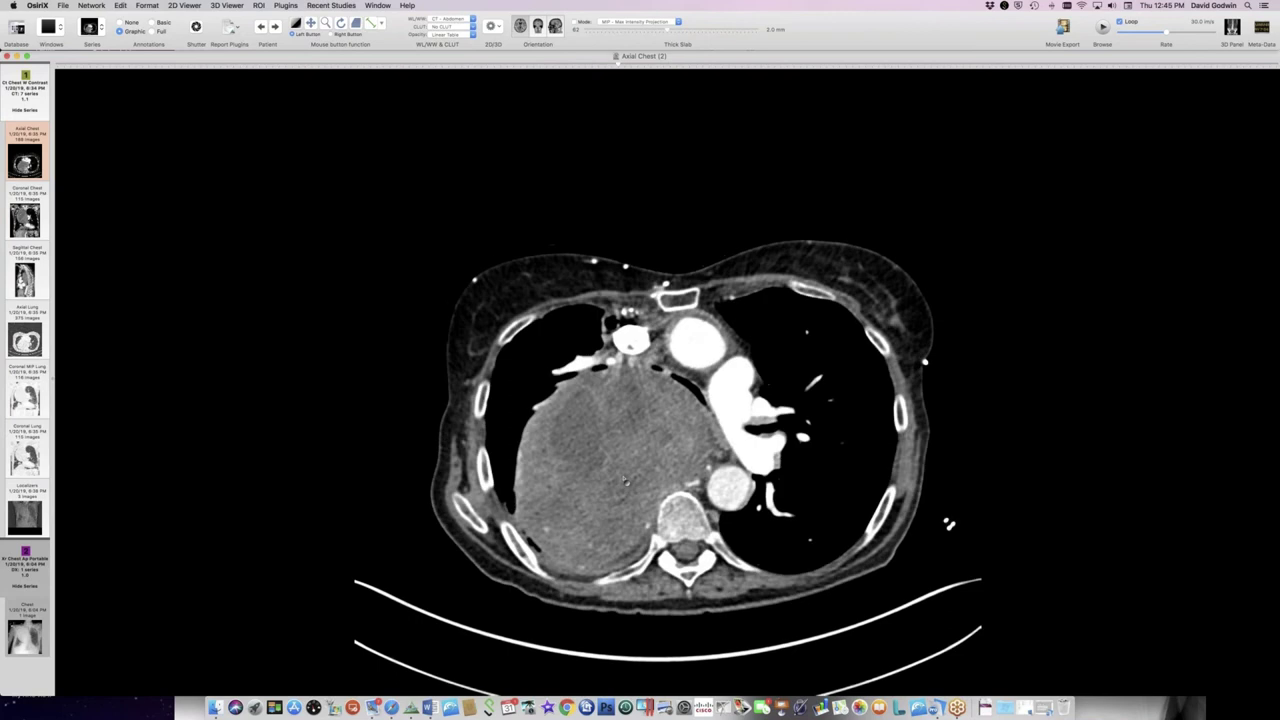
scroll(949, 524, "down", 3)
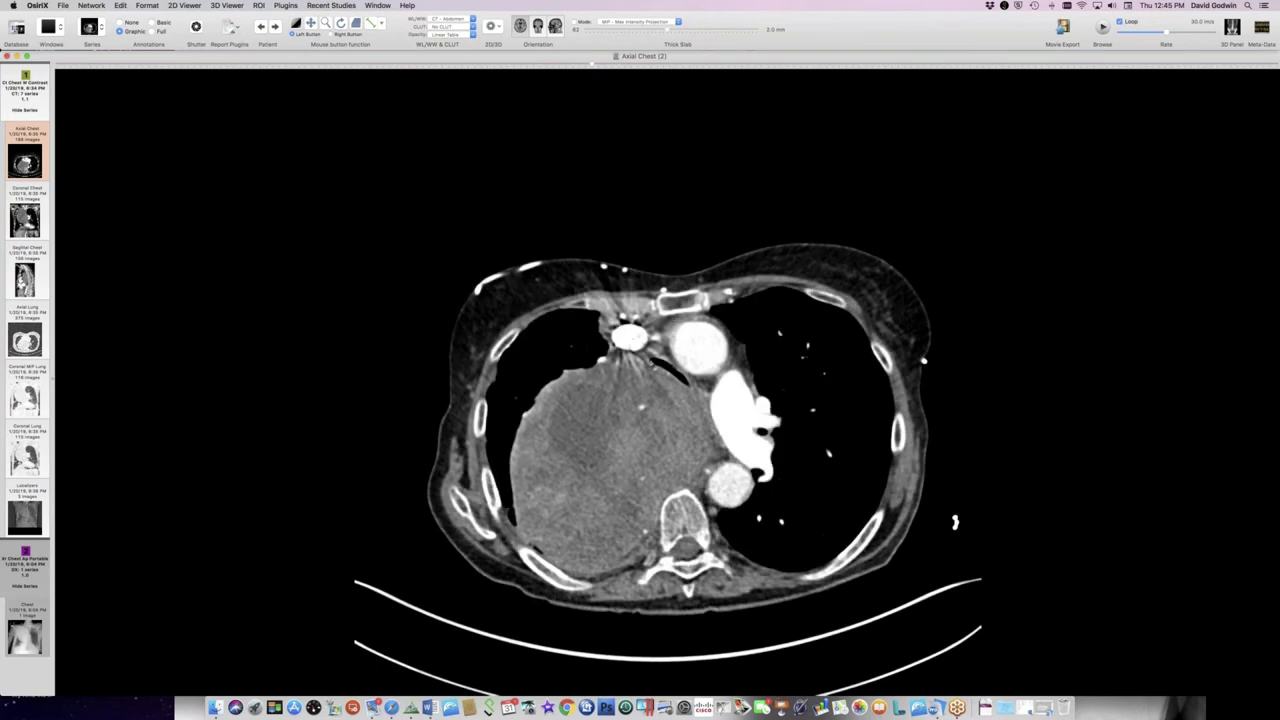
- Trace the mass through its lower extent on the axial slices, continuing down to the heart chambers
scroll(955, 522, "down", 5)
scroll(966, 521, "down", 2)
scroll(964, 521, "down", 8)
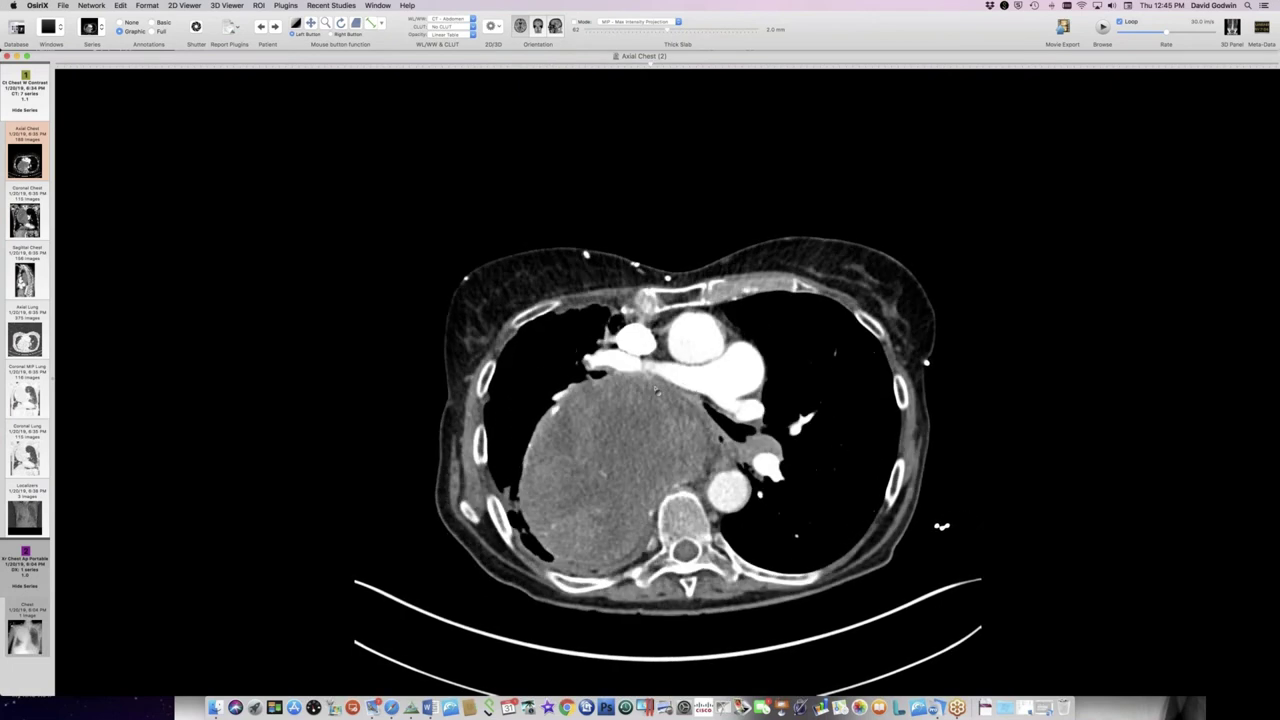
scroll(657, 392, "down", 10)
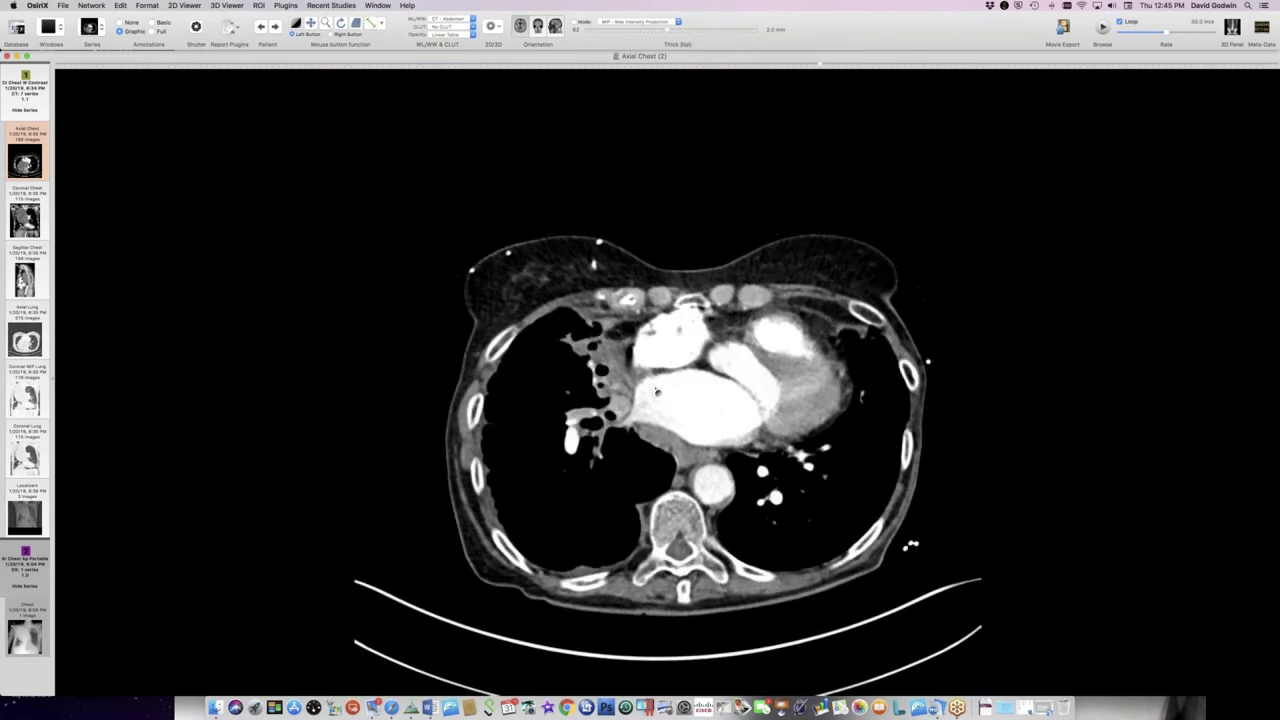
- Apply the CT - Pulmonary window preset and inspect the lung bases on the lower axial slices
scroll(657, 392, "down", 1)
key("5")
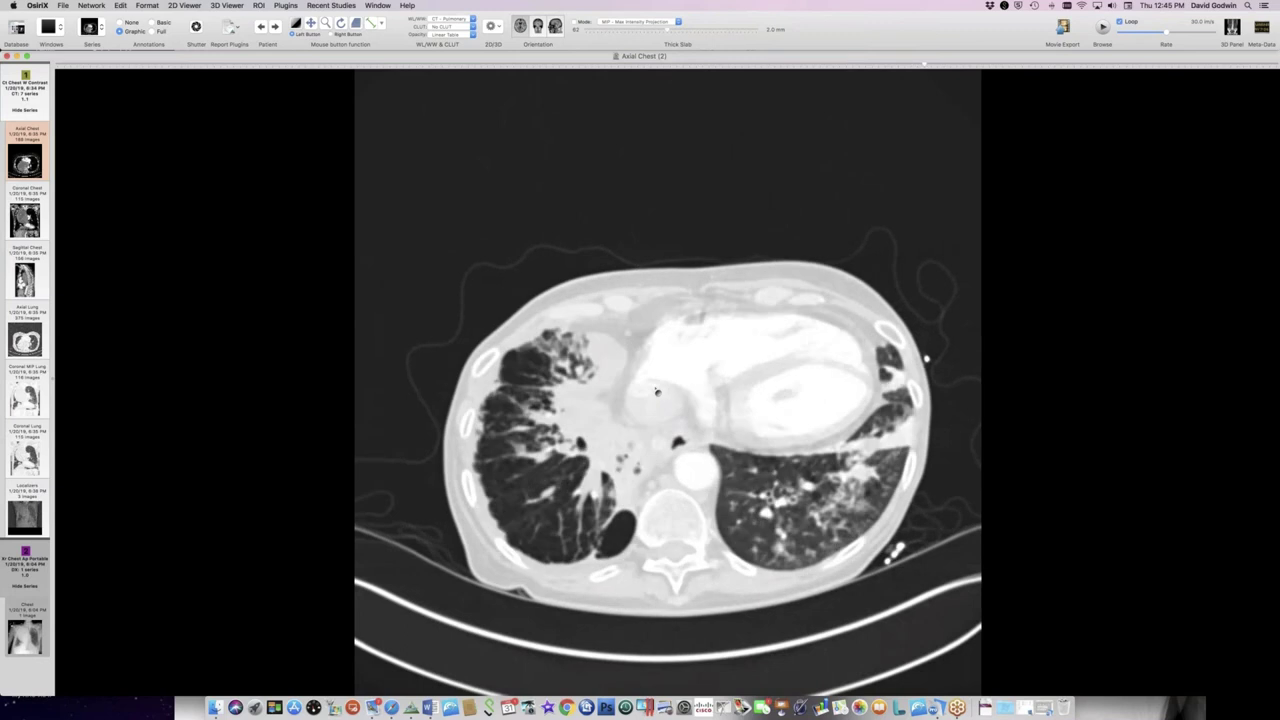
scroll(657, 392, "down", 6)
double_click(623, 475)
key("super+f")
scroll(595, 466, "down", 5)
key("super+f")
key("super+f")
scroll(803, 518, "up", 3)
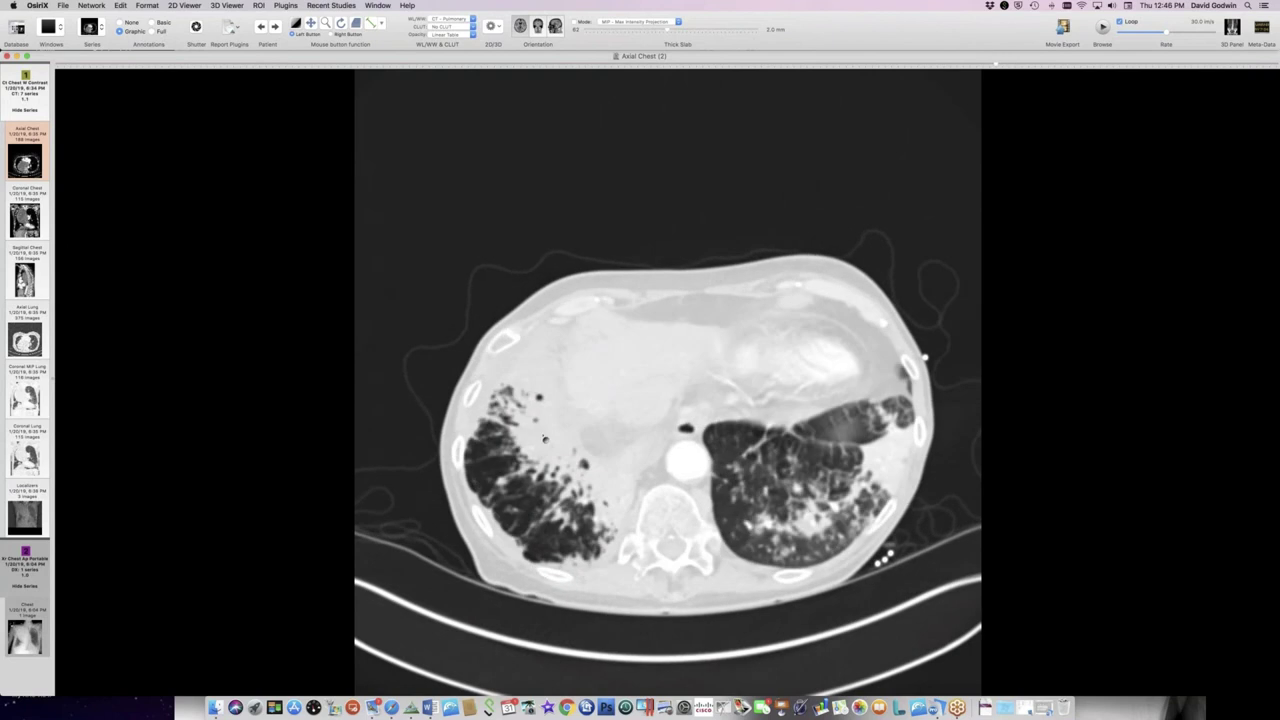
scroll(544, 438, "down", 3)
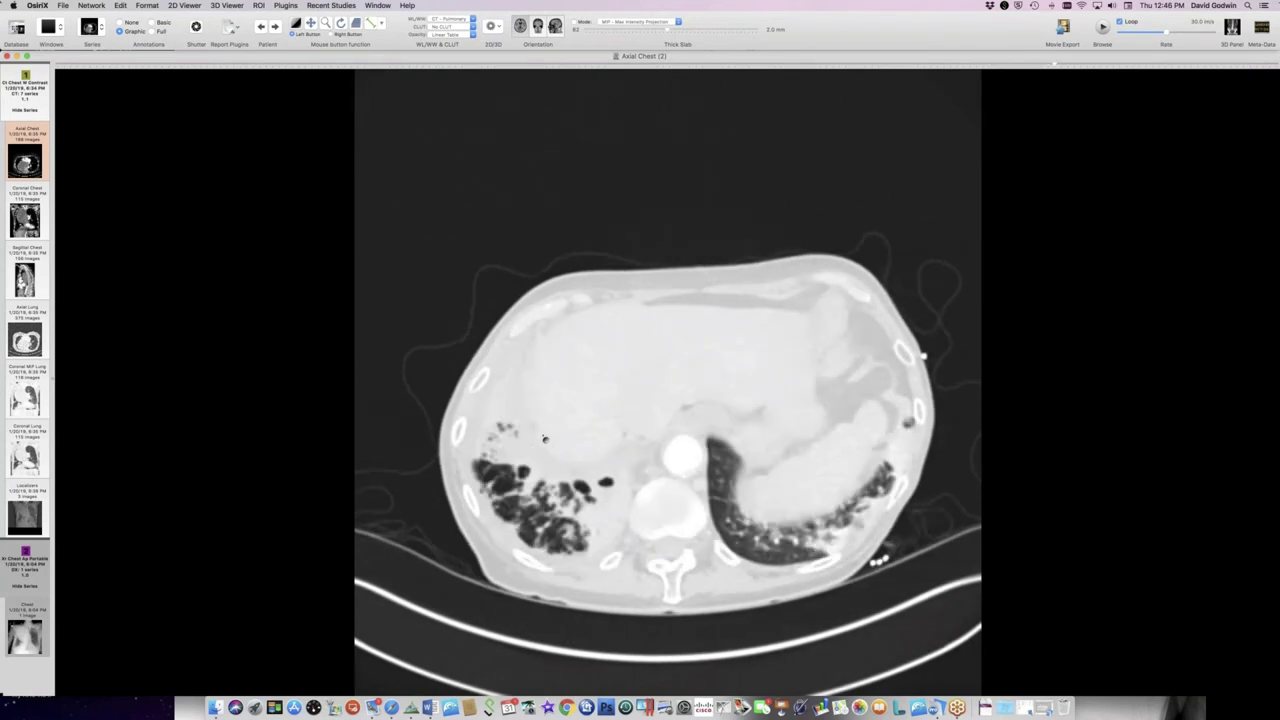
- Restore the CT - Abdomen window preset and review the lower part of the mass while moving up the chest
scroll(545, 439, "up", 8)
key("1")
scroll(543, 437, "up", 3)
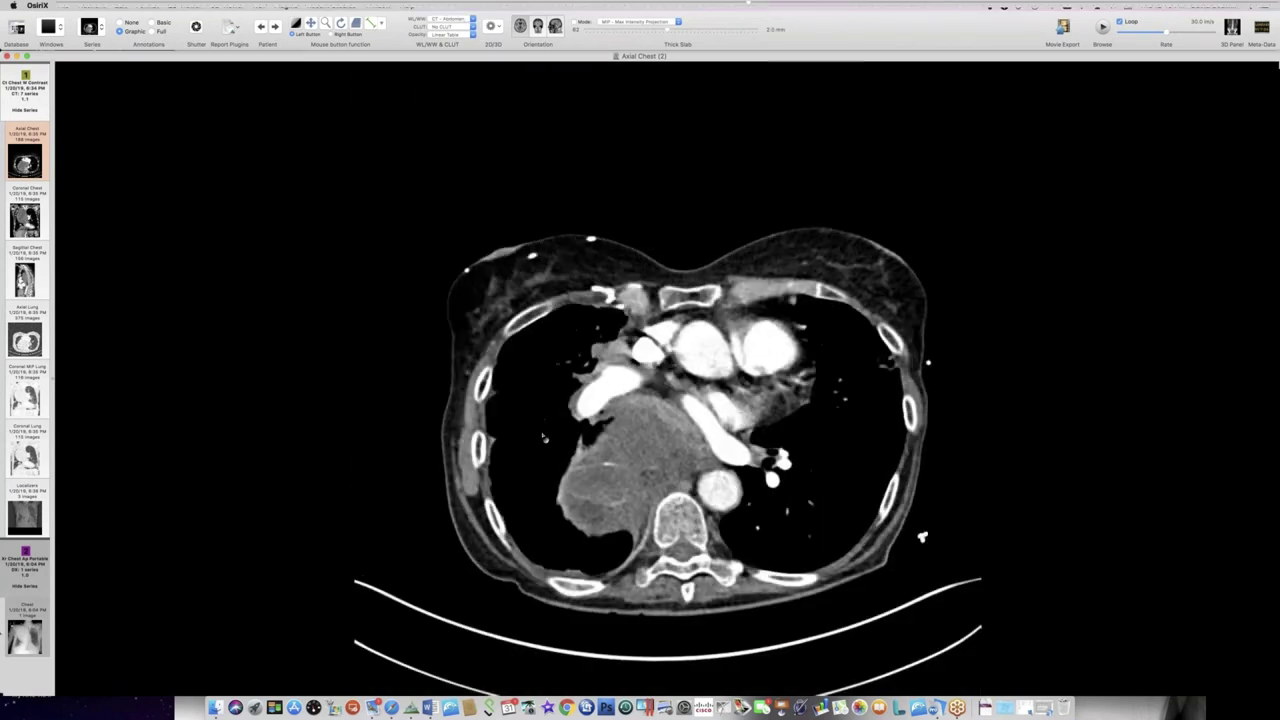
scroll(544, 438, "up", 3)
- Apply the CT - Pulmonary window preset and examine the lungs and airway around the mass from the upper chest to the pulmonary artery
key("2")
scroll(544, 438, "up", 3)
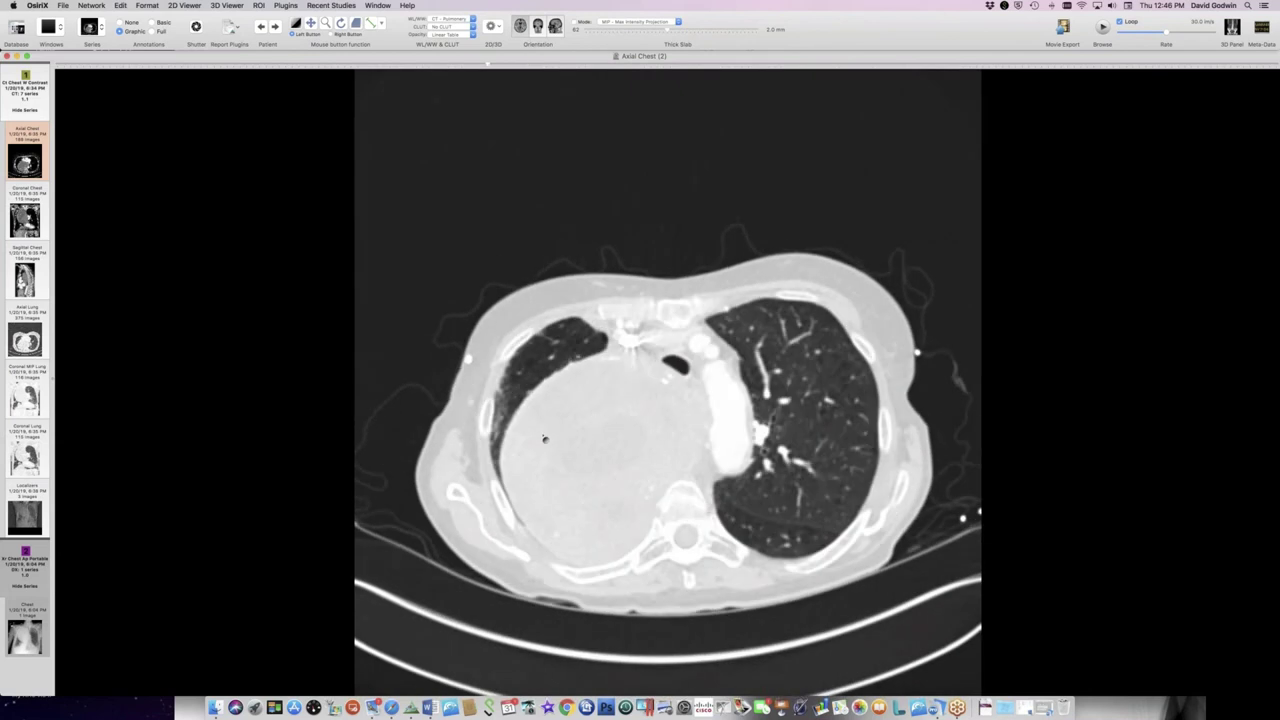
scroll(544, 438, "up", 3)
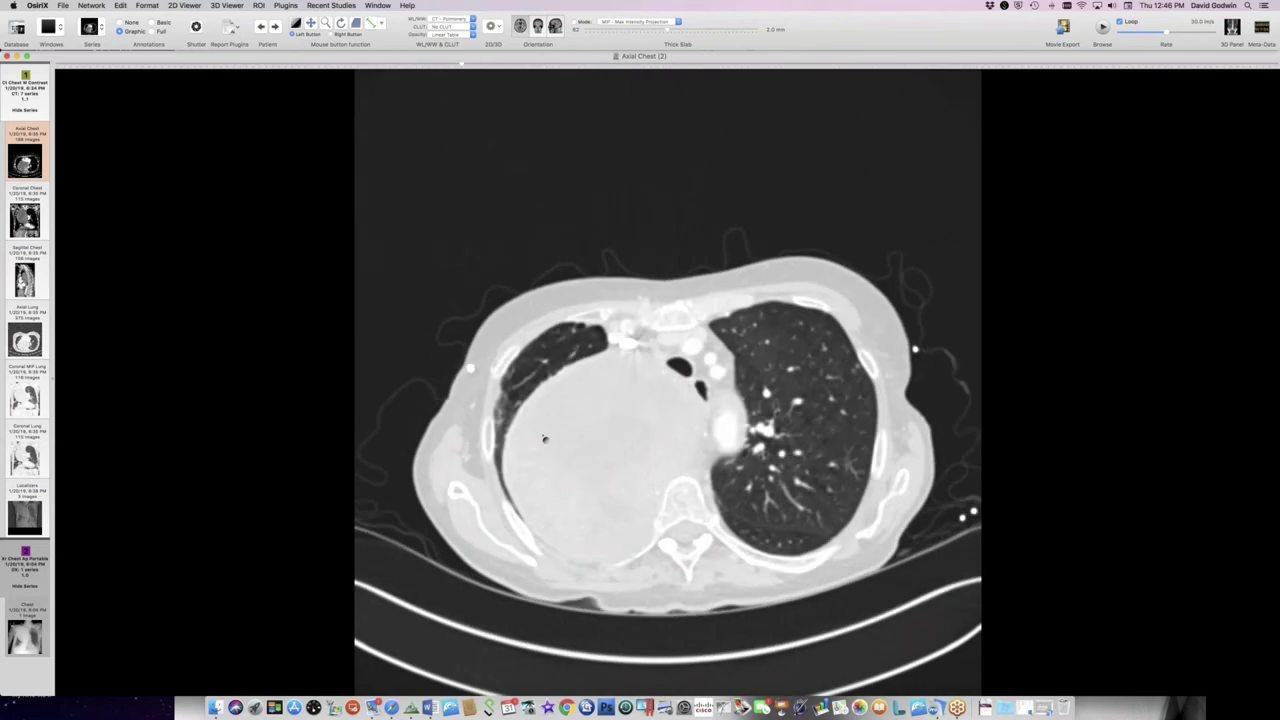
scroll(544, 438, "up", 4)
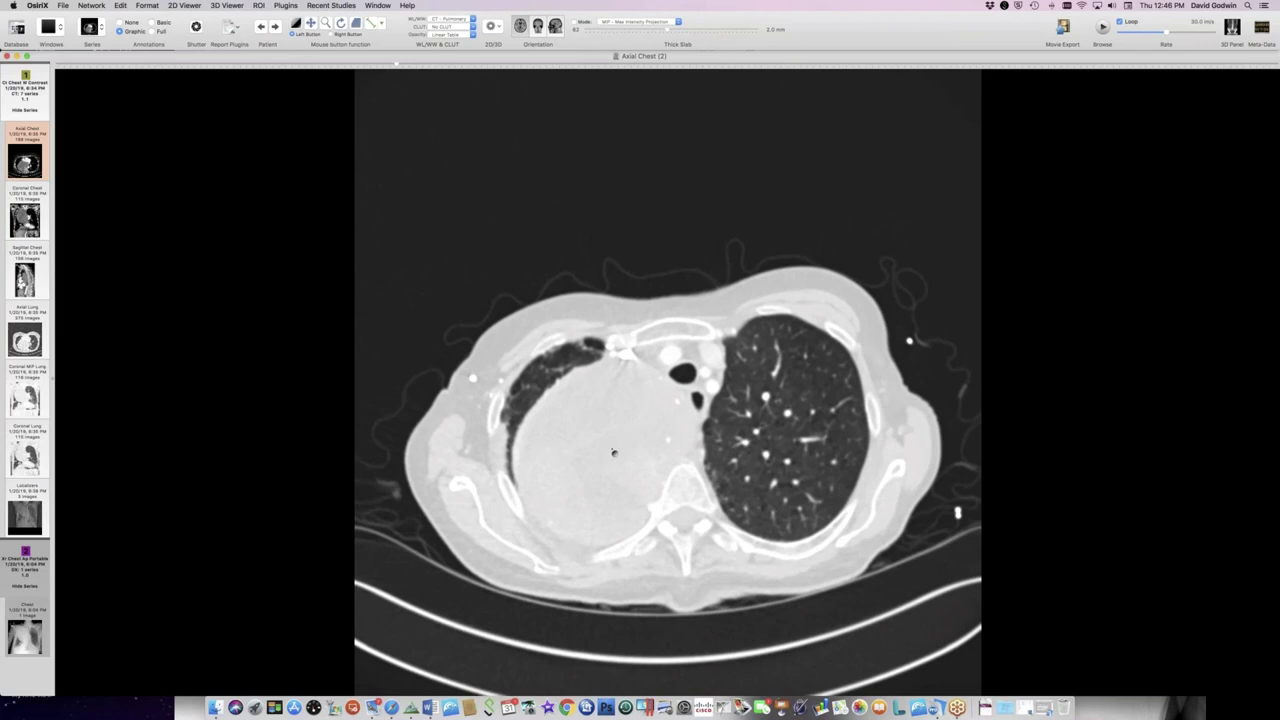
scroll(614, 453, "up", 3)
scroll(614, 453, "down", 5)
scroll(614, 453, "up", 4)
scroll(614, 453, "down", 6)
scroll(614, 452, "down", 10)
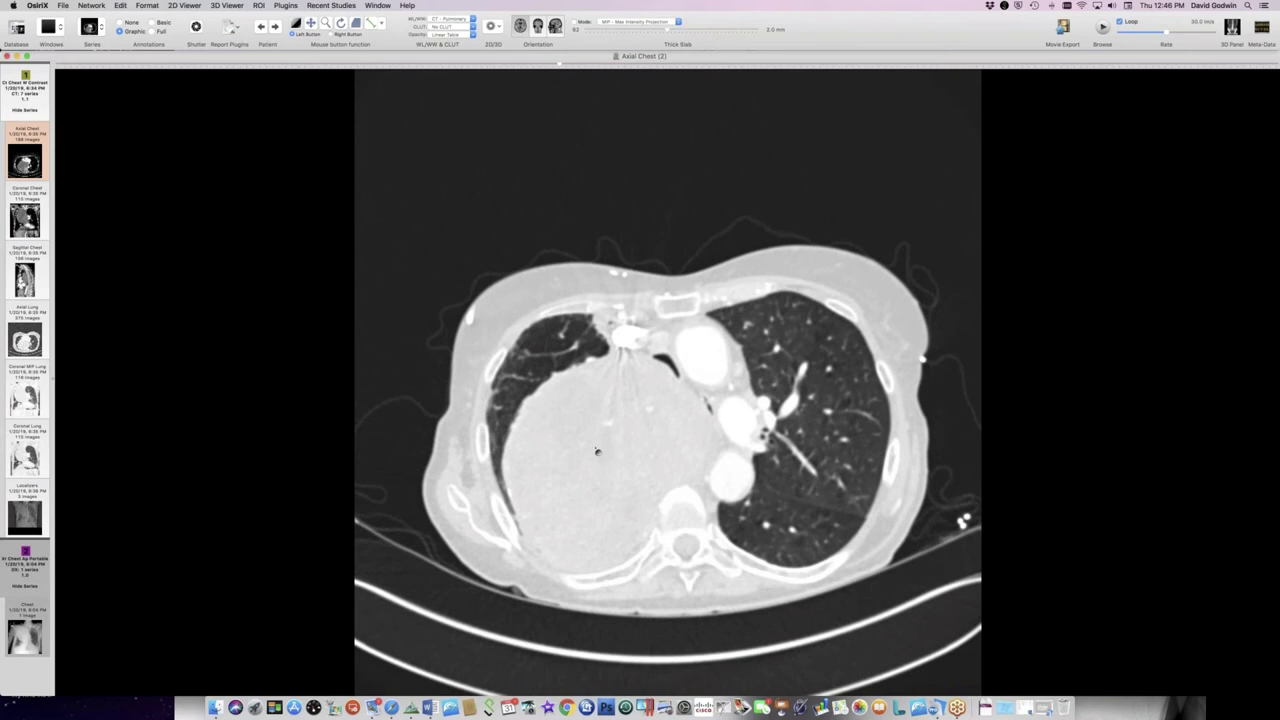
scroll(597, 451, "down", 5)
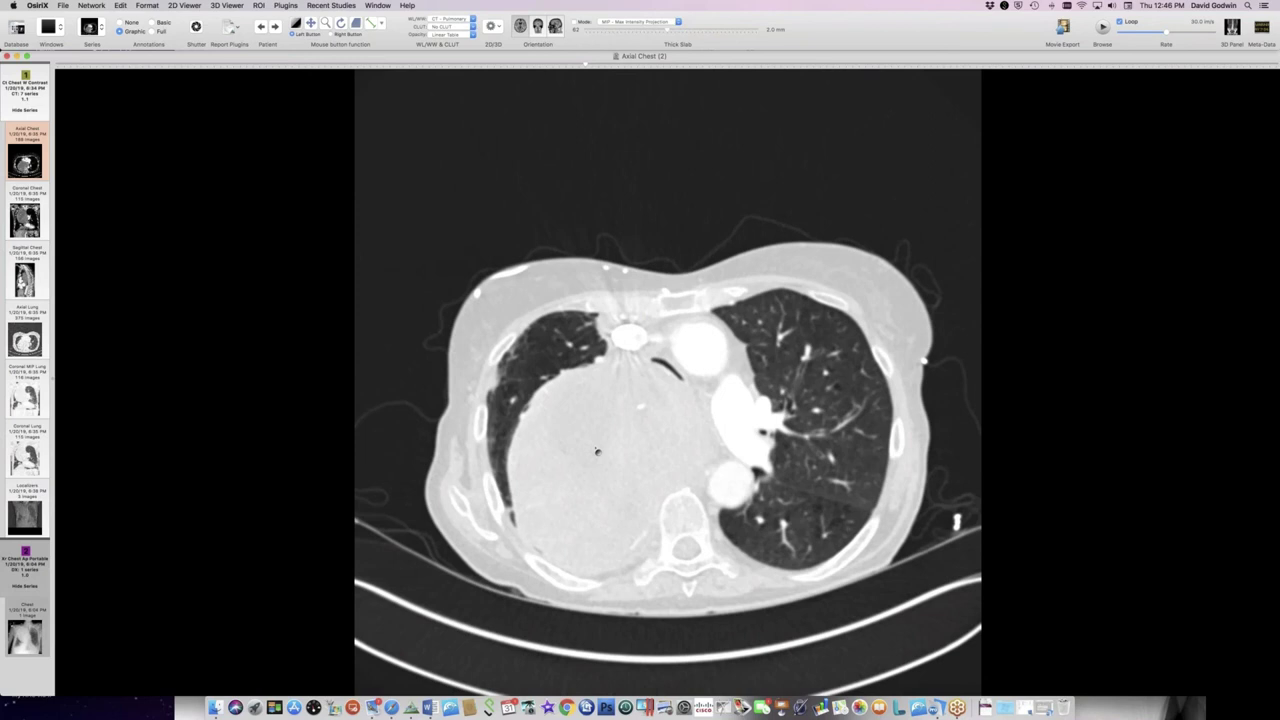
- Switch back to the CT - Abdomen window preset and examine the mass around the pulmonary artery and left atrium levels
key("1")
scroll(597, 451, "down", 10)
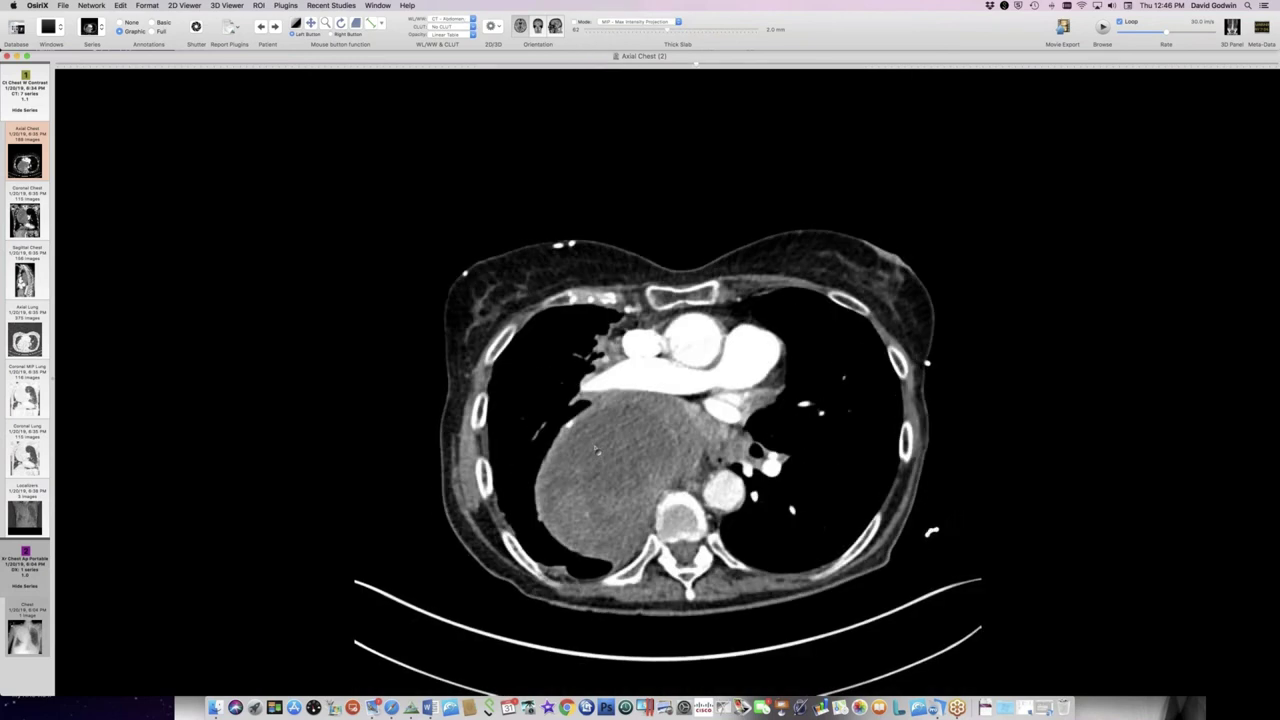
scroll(597, 451, "up", 4)
scroll(597, 451, "down", 6)
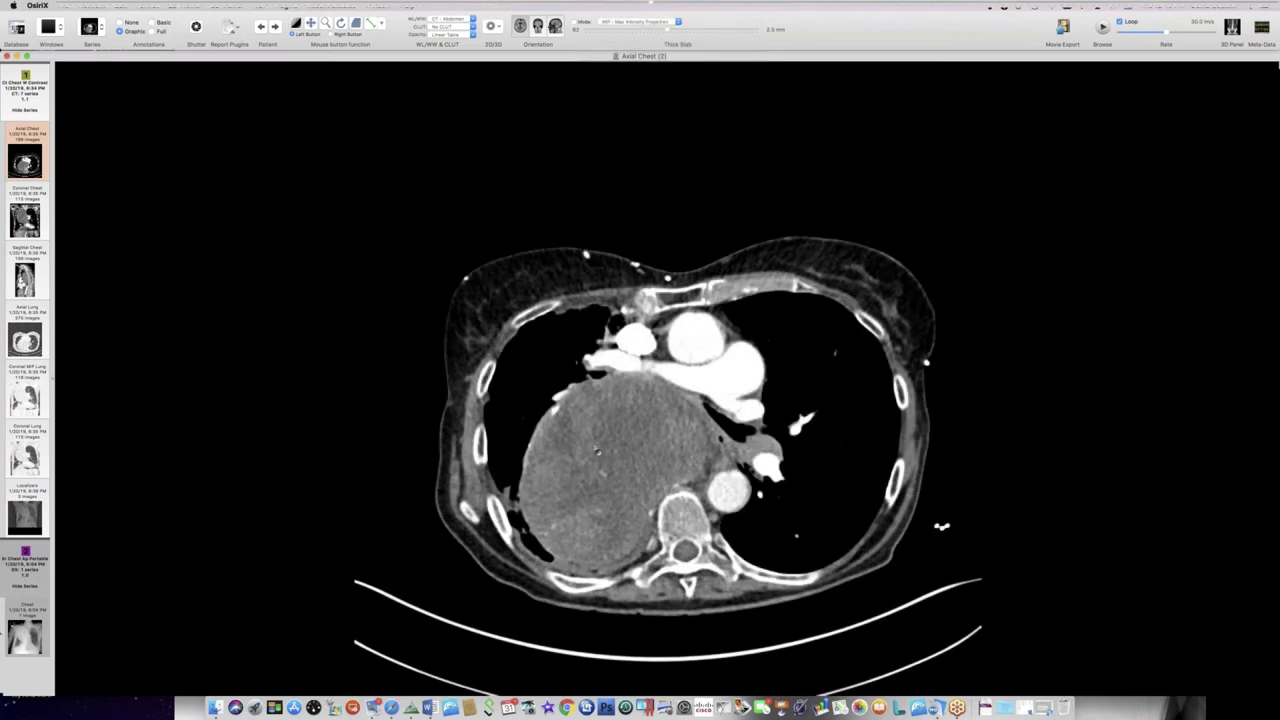
scroll(597, 451, "up", 6)
scroll(597, 451, "down", 8)
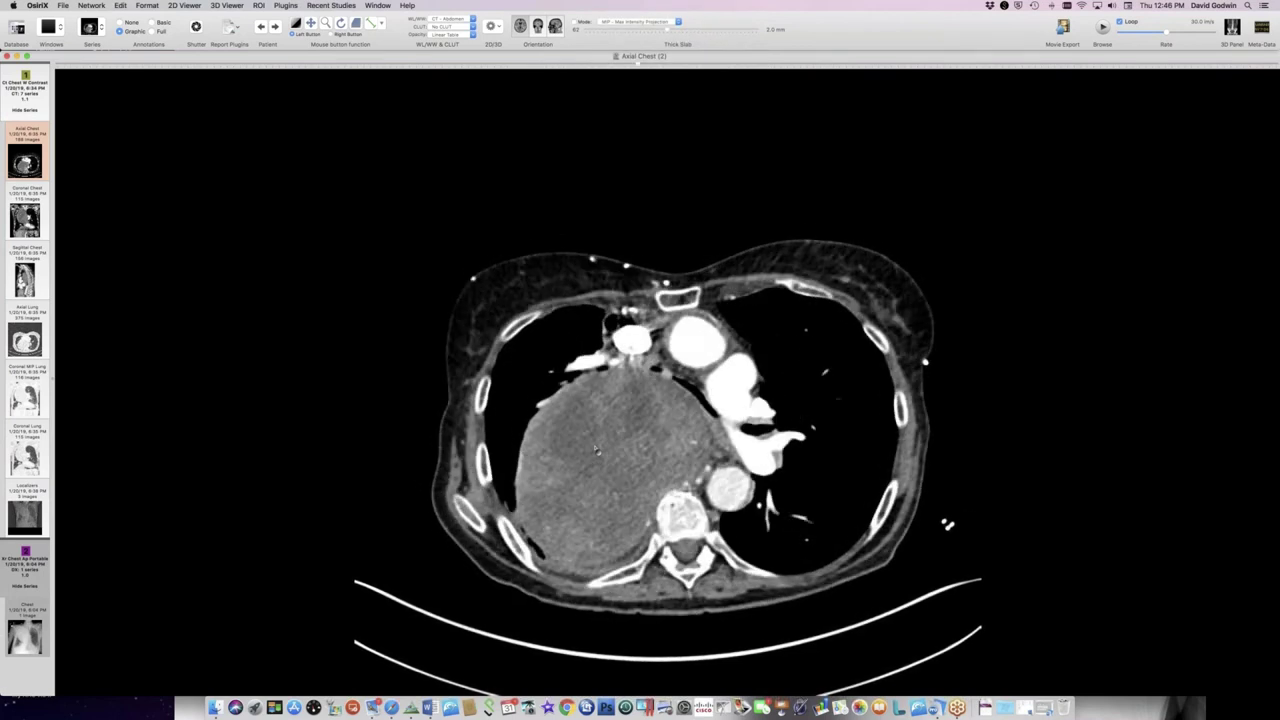
scroll(597, 451, "up", 4)
scroll(597, 451, "down", 3)
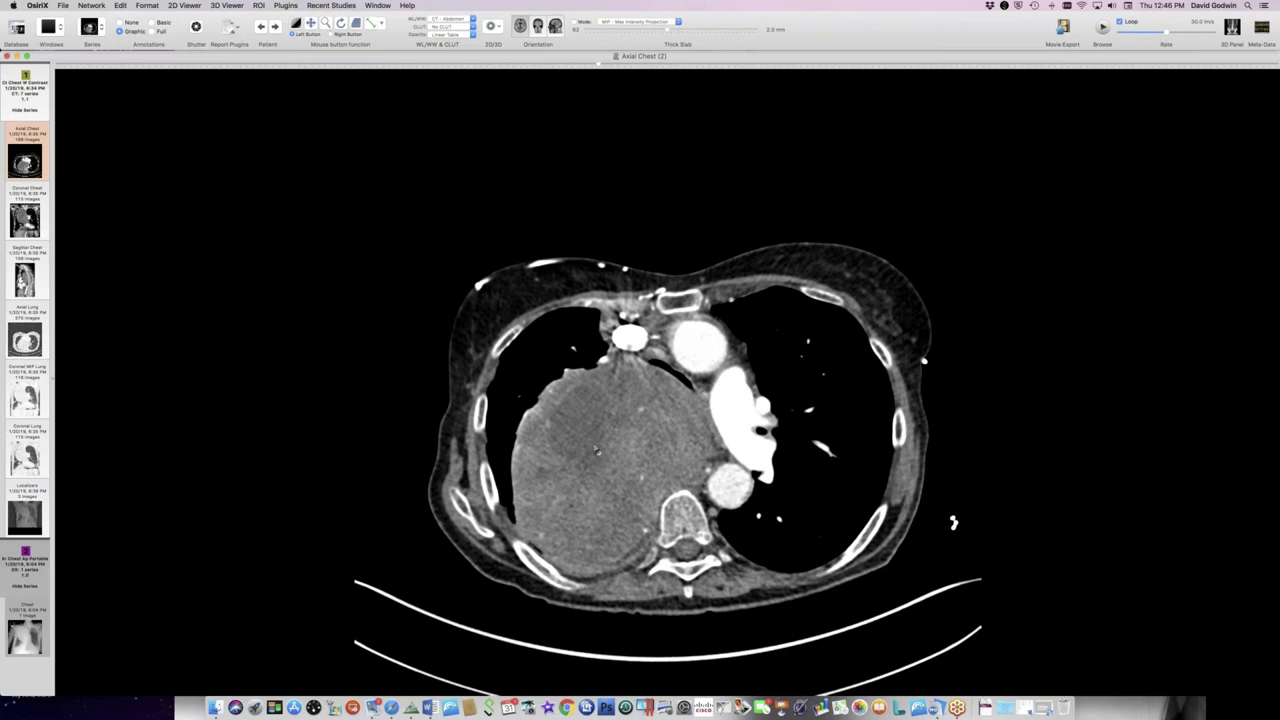
- Examine the mass on the Axial Chest slices between the pulmonary artery and the level just above it
scroll(686, 556, "down", 3)
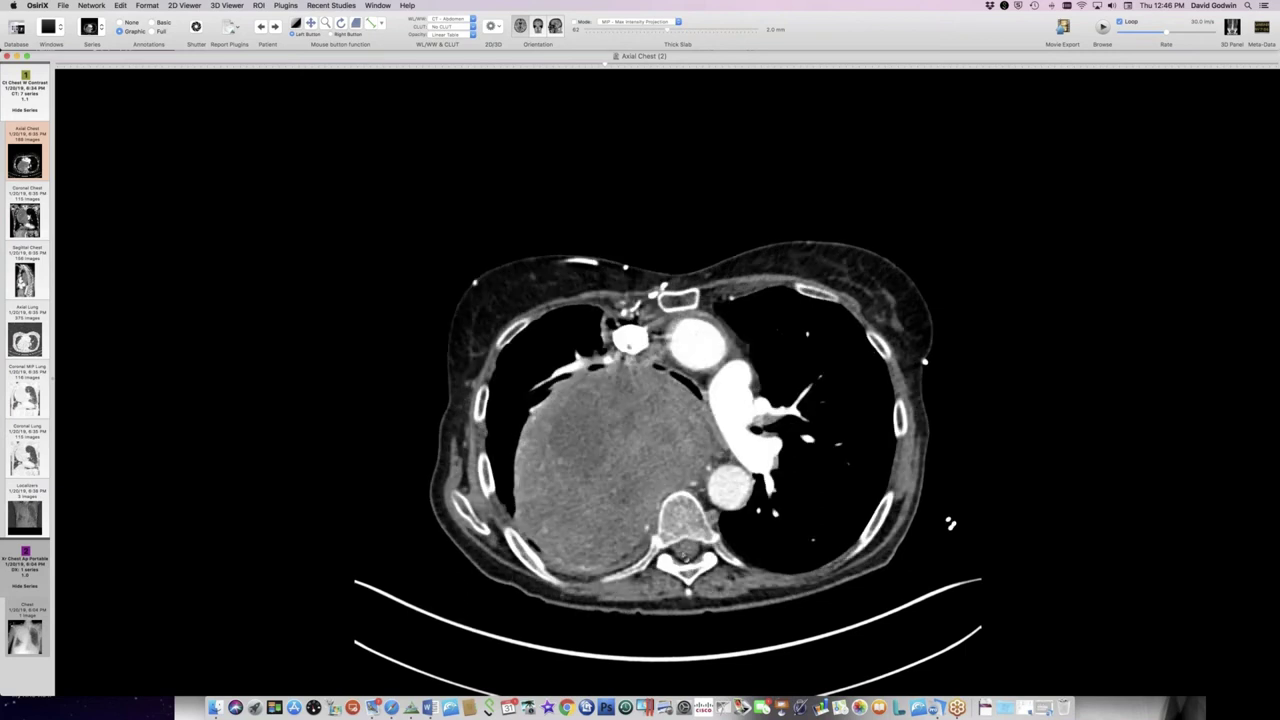
scroll(685, 555, "up", 7)
scroll(683, 555, "up", 2)
scroll(683, 555, "down", 3)
scroll(683, 555, "up", 4)
scroll(684, 555, "down", 2)
scroll(961, 521, "down", 2)
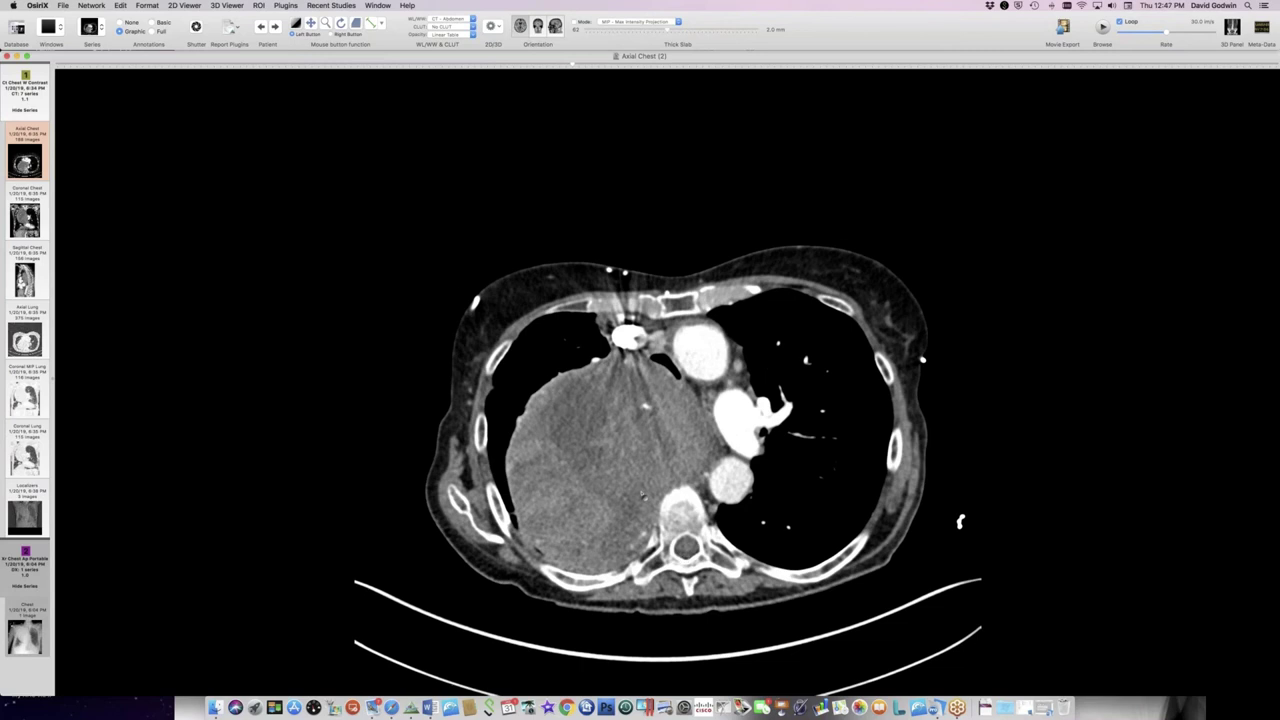
scroll(945, 525, "down", 3)
scroll(945, 525, "up", 5)
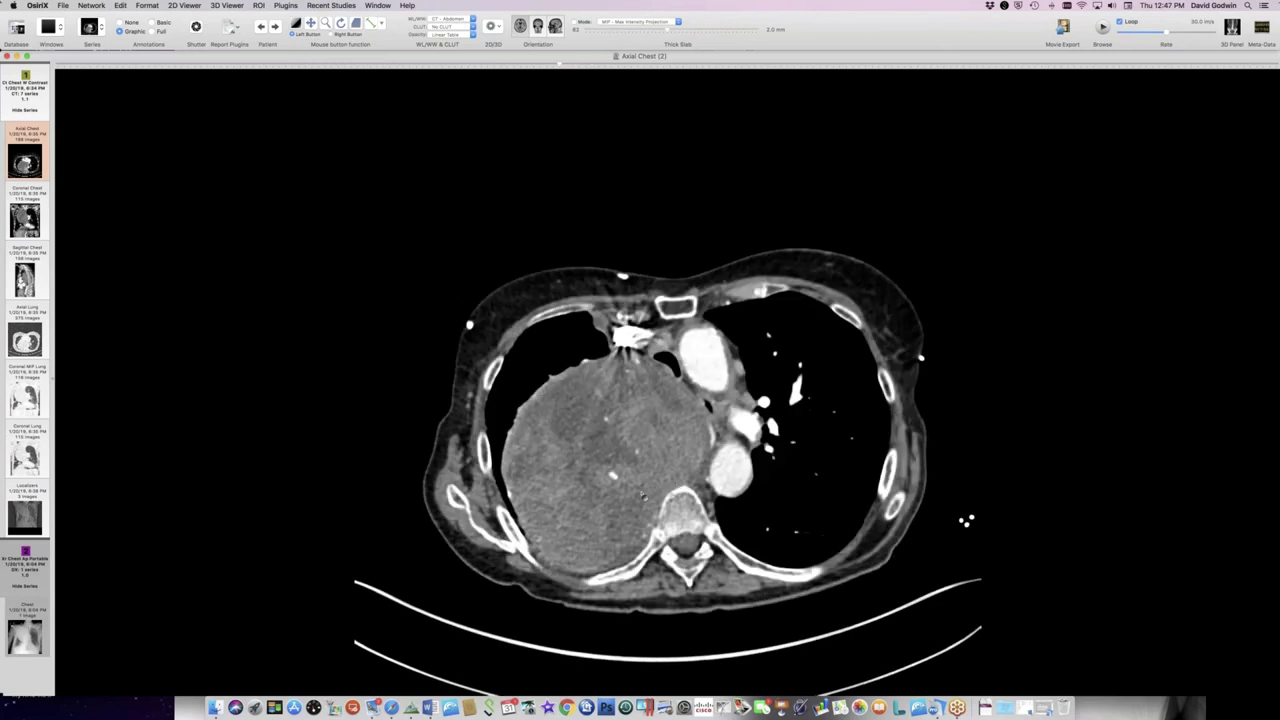
scroll(963, 521, "up", 1)
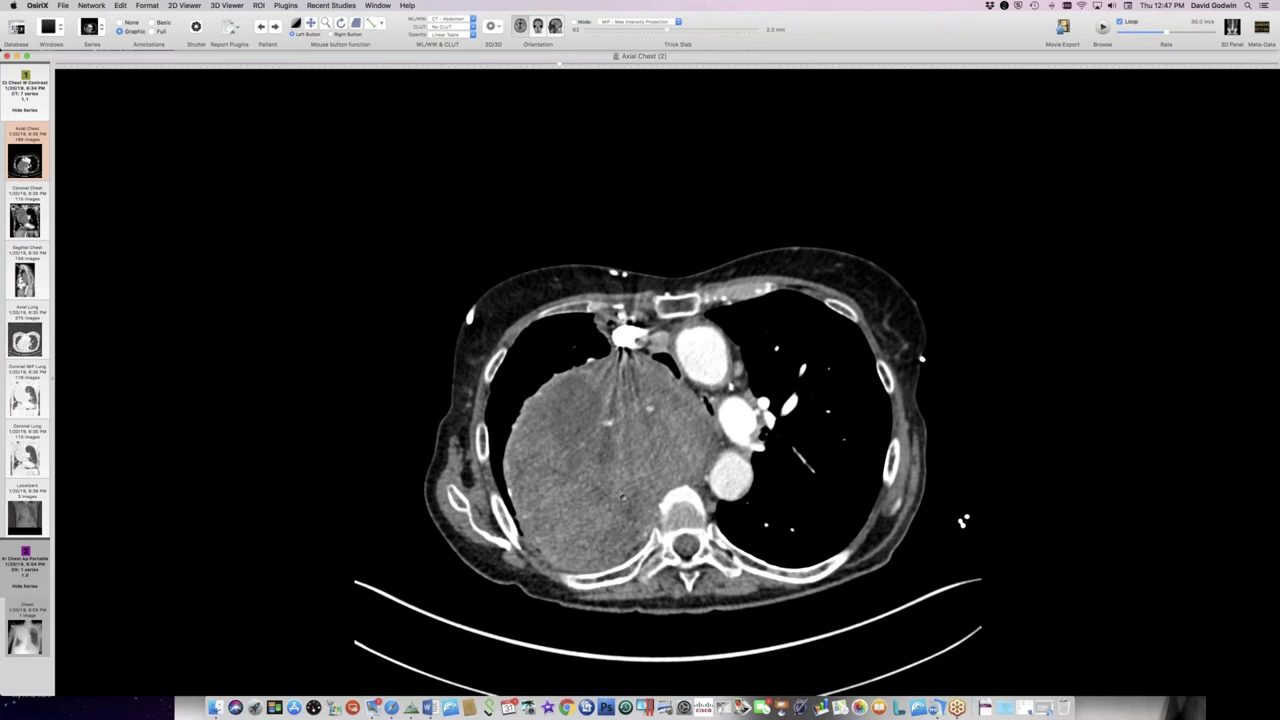
- Open the Coronal Chest series and examine the mass from front to back against the spine, aorta and heart
left_click(14, 205)
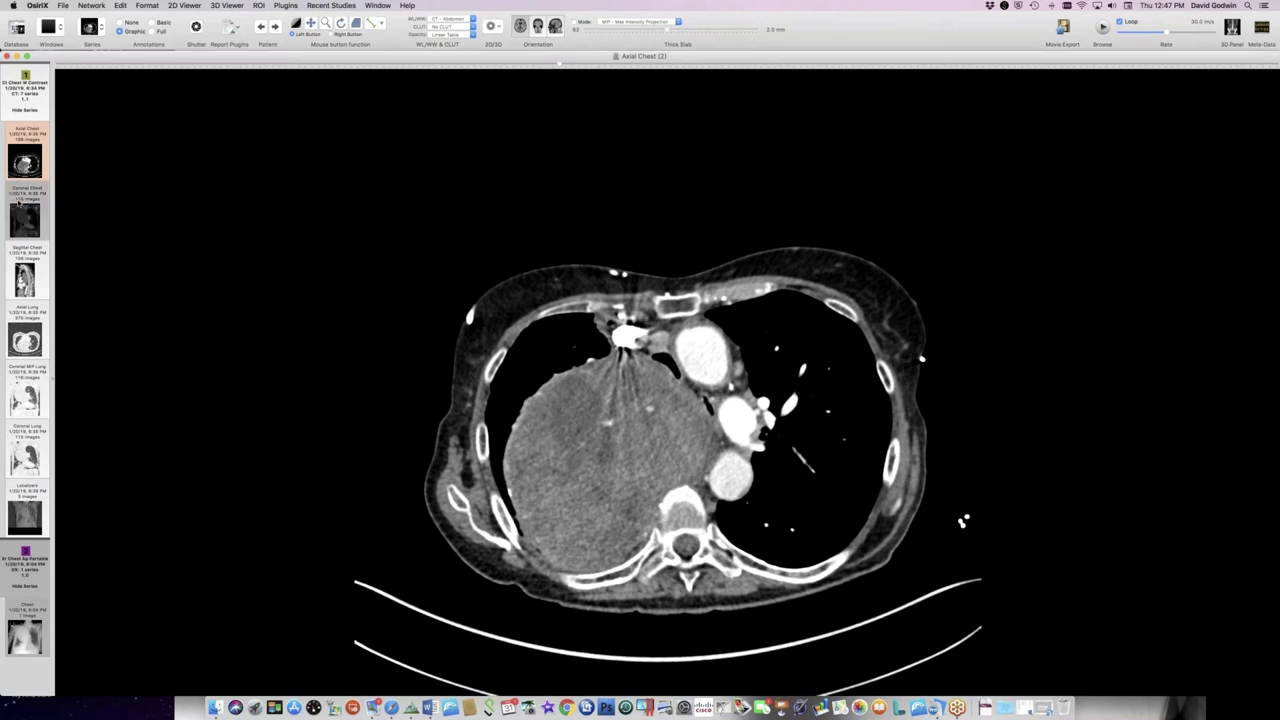
scroll(428, 265, "down", 5)
scroll(428, 268, "down", 10)
scroll(428, 268, "down", 10)
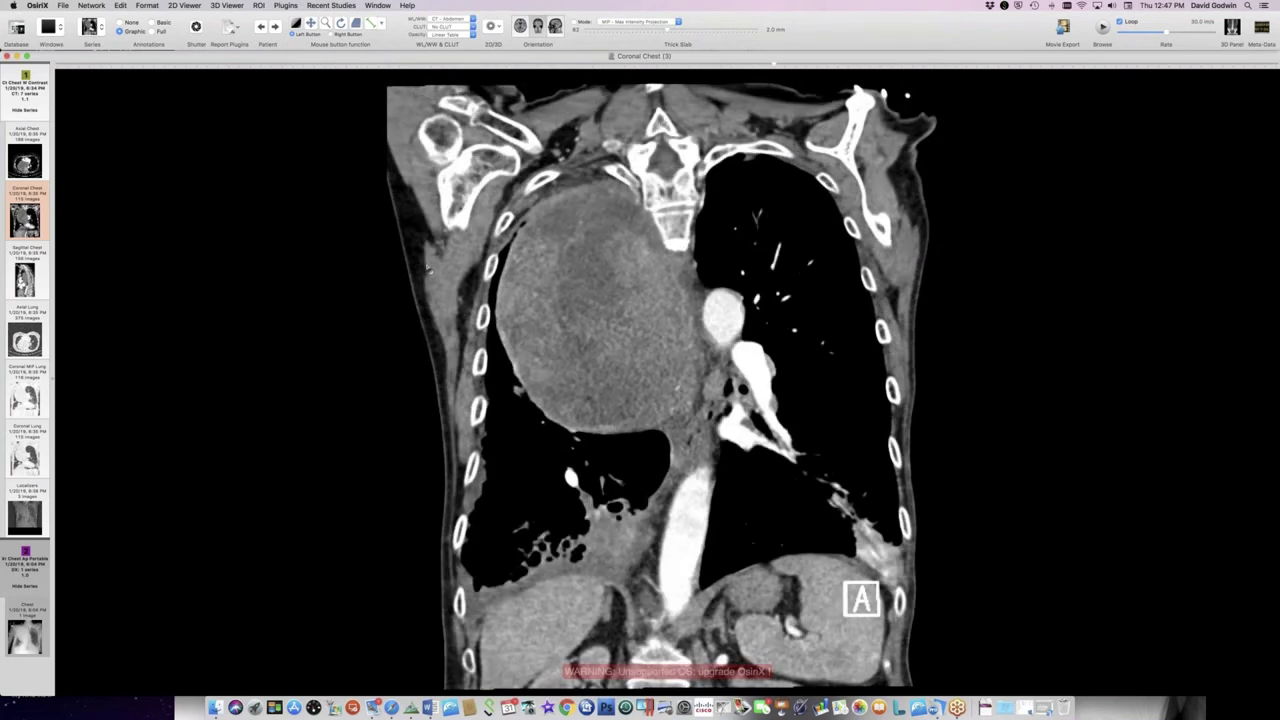
scroll(428, 268, "up", 10)
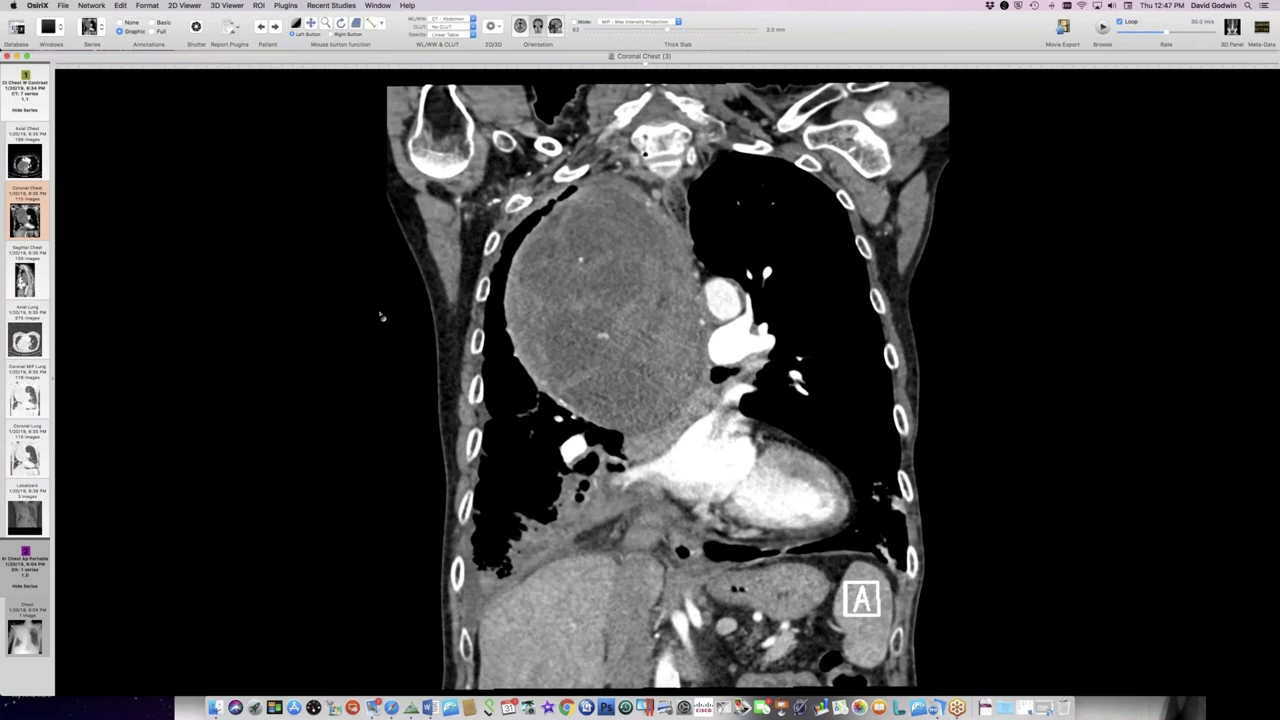
scroll(371, 310, "down", 5)
scroll(371, 310, "up", 8)
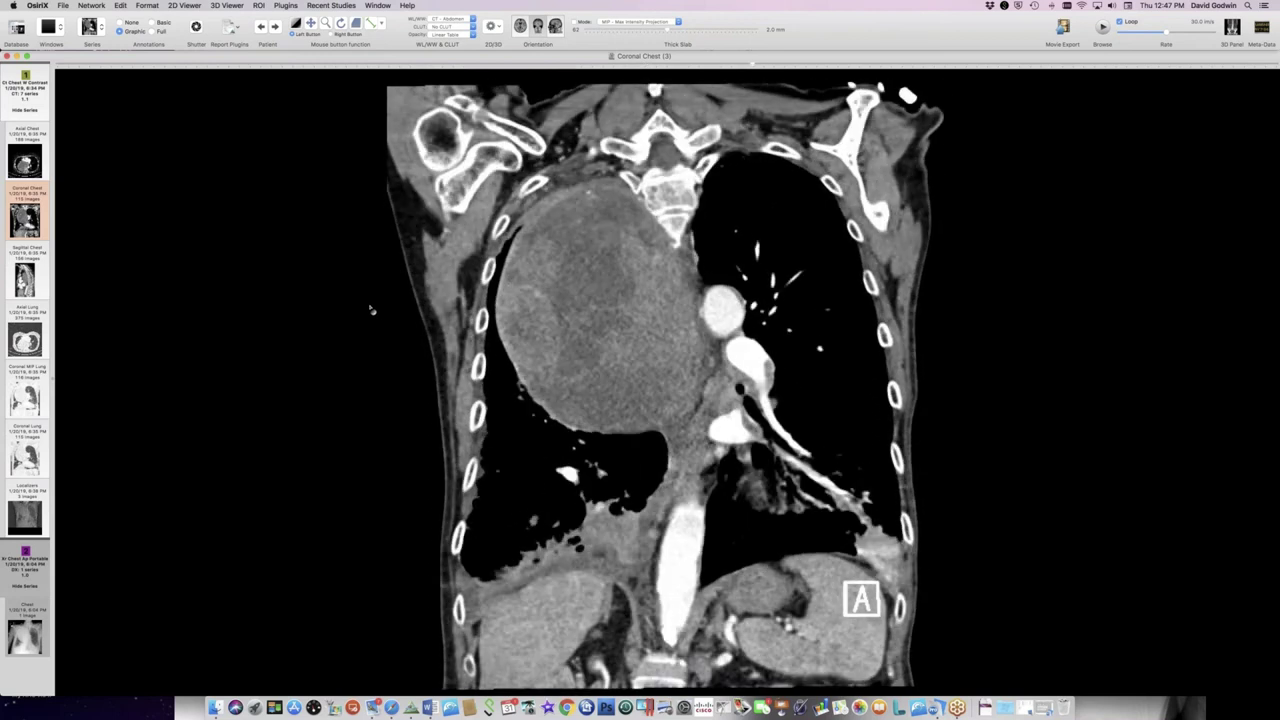
scroll(371, 310, "down", 8)
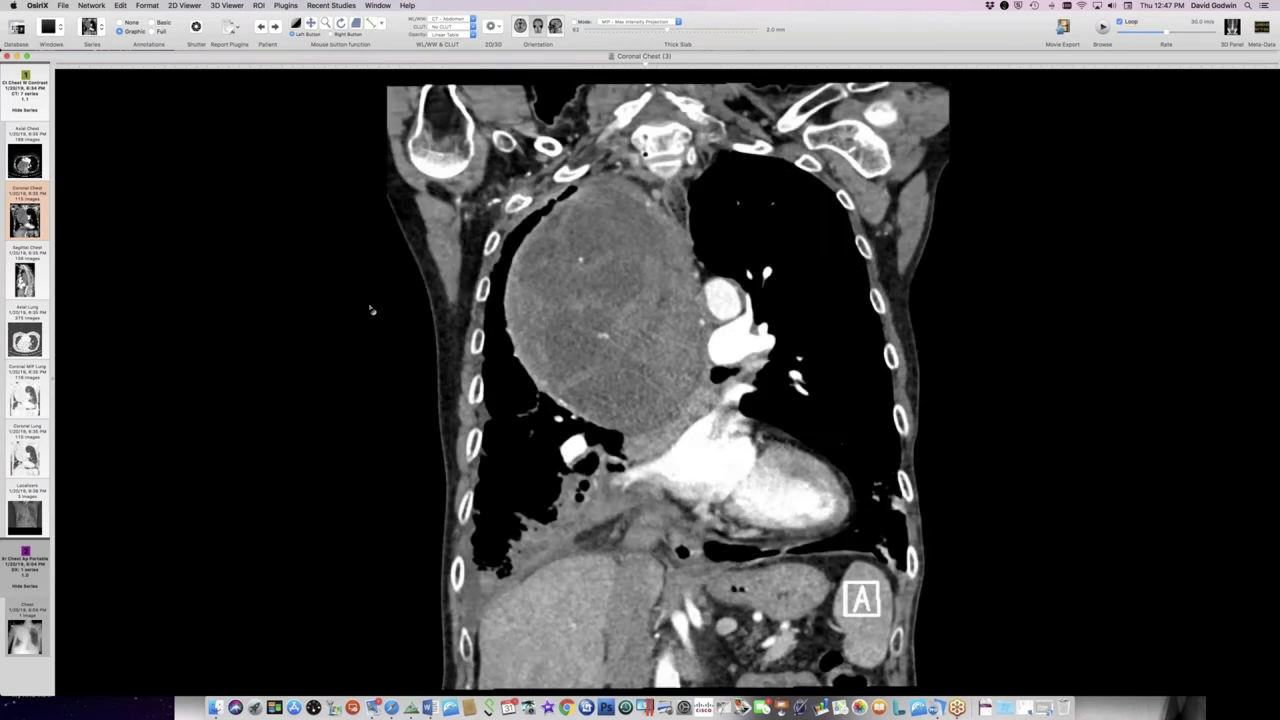
scroll(371, 310, "up", 5)
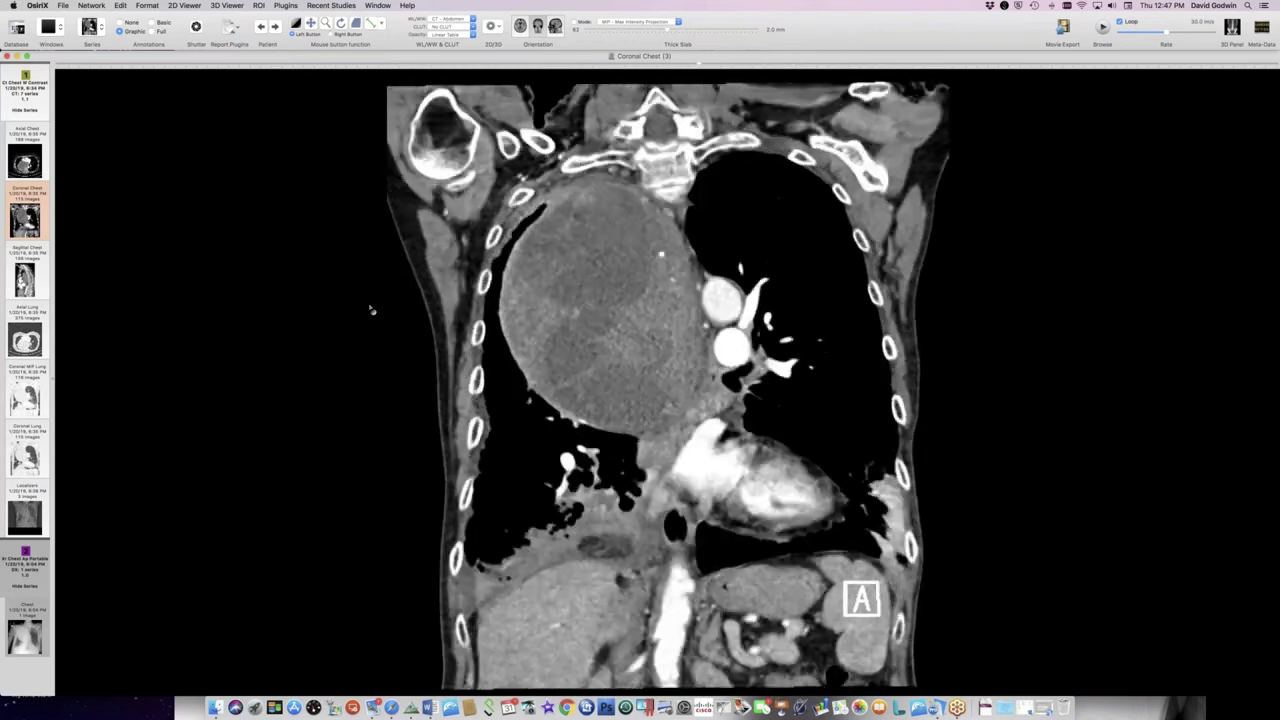
scroll(371, 310, "down", 8)
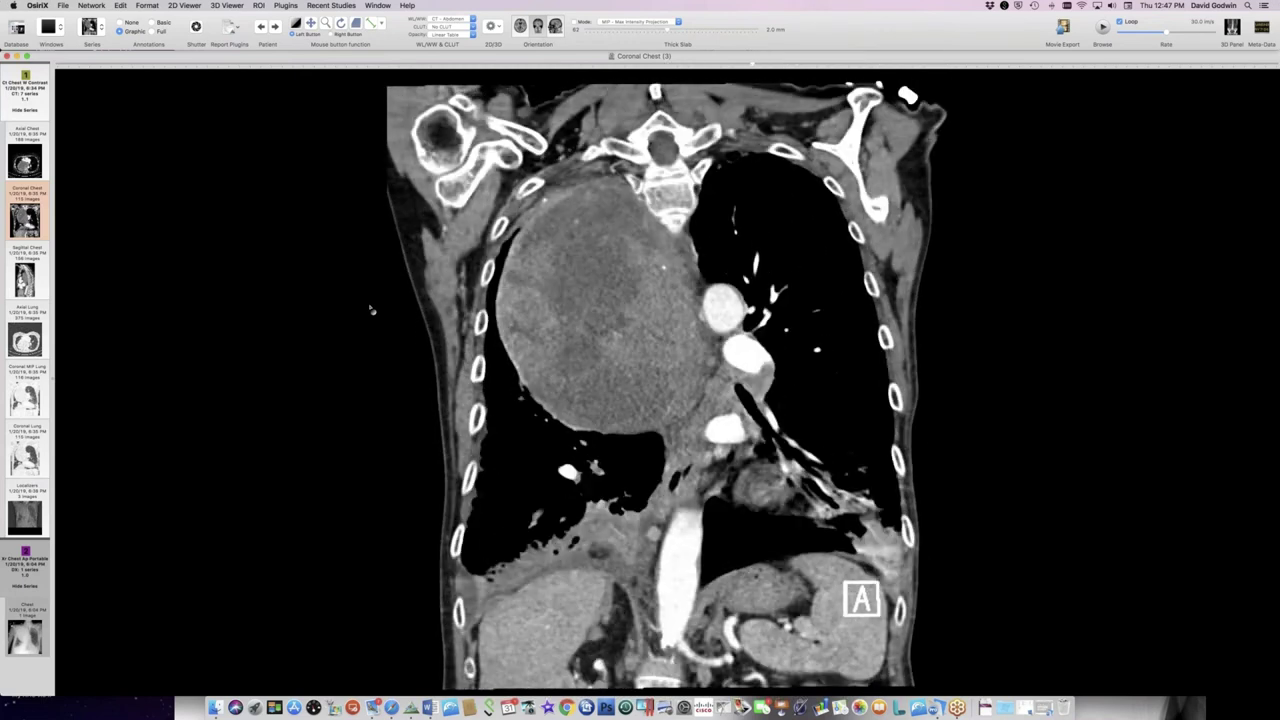
scroll(371, 310, "up", 6)
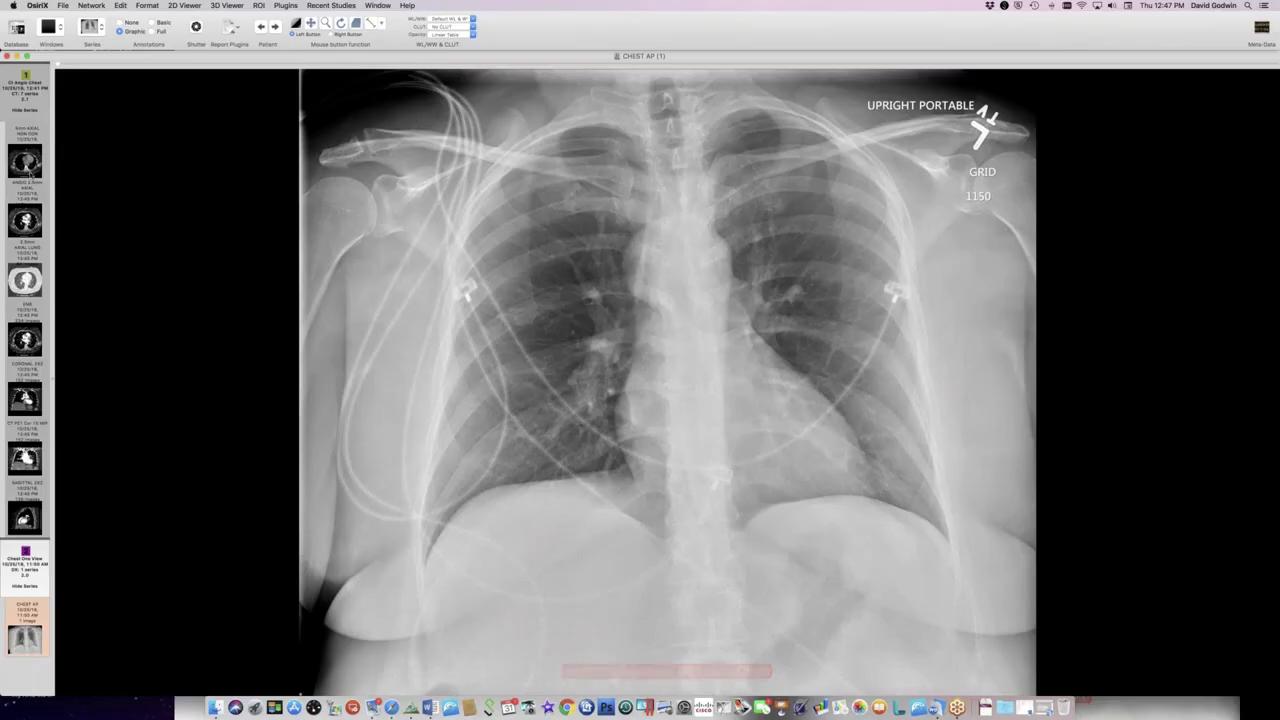
- Open the 5mm AXIAL NON CON series of the next case and inspect the rounded mass behind the carina
left_click(25, 160)
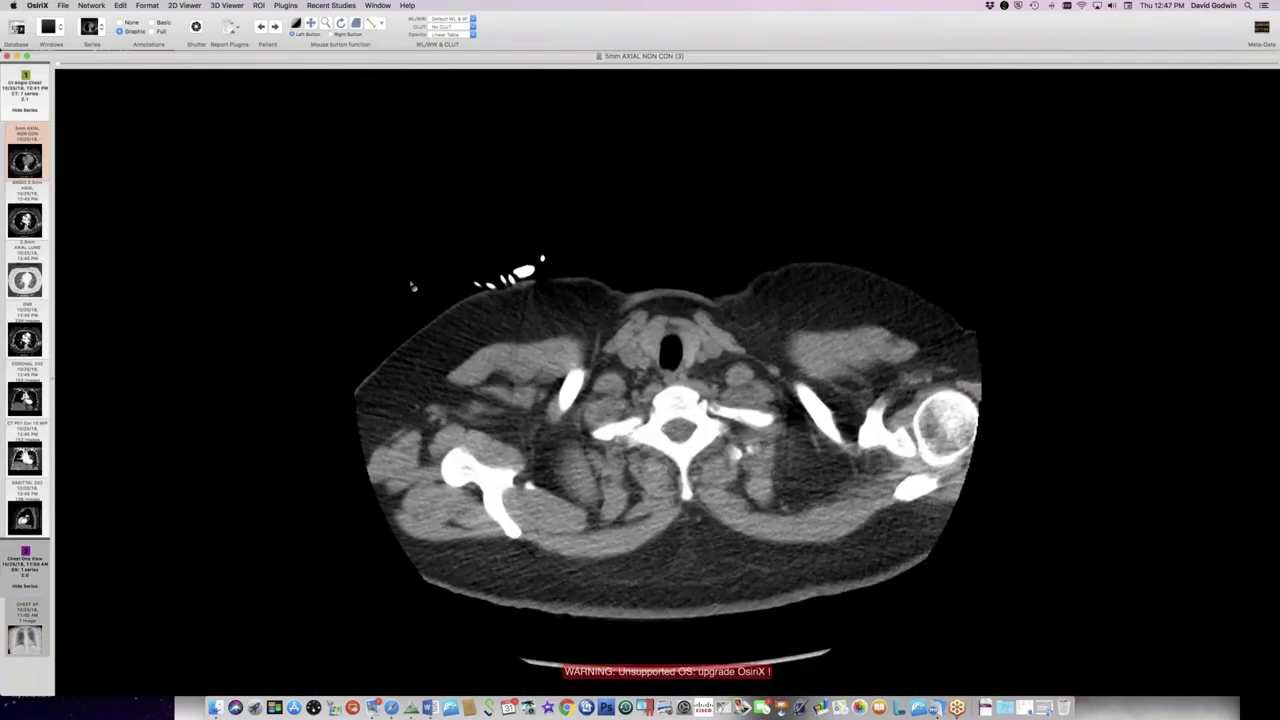
scroll(421, 292, "down", 5)
scroll(421, 292, "down", 5)
scroll(421, 292, "up", 5)
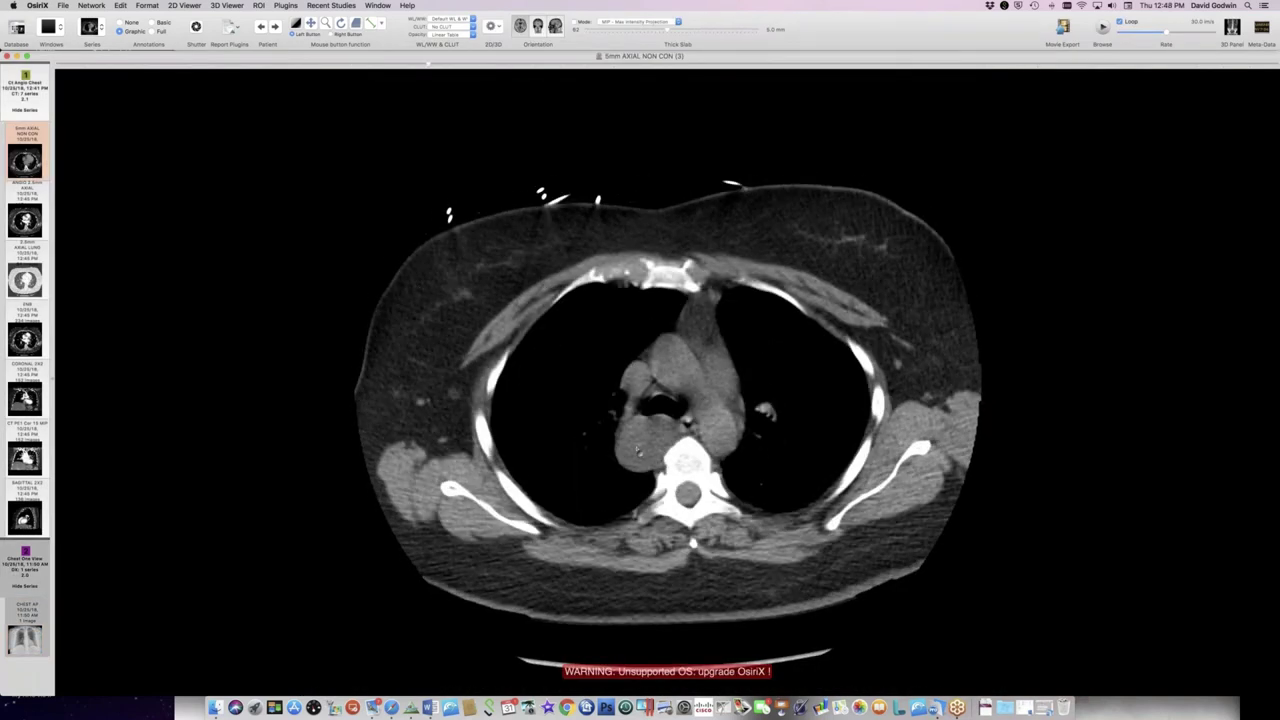
scroll(637, 445, "down", 3)
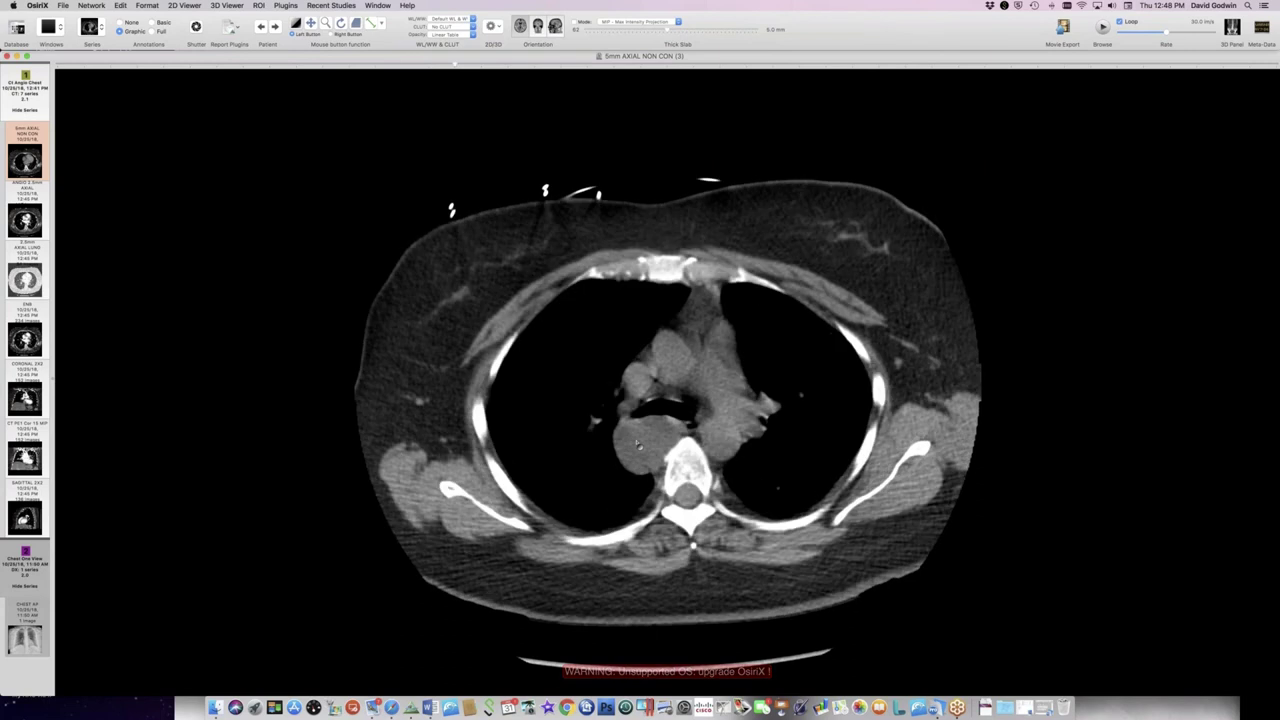
scroll(637, 445, "down", 2)
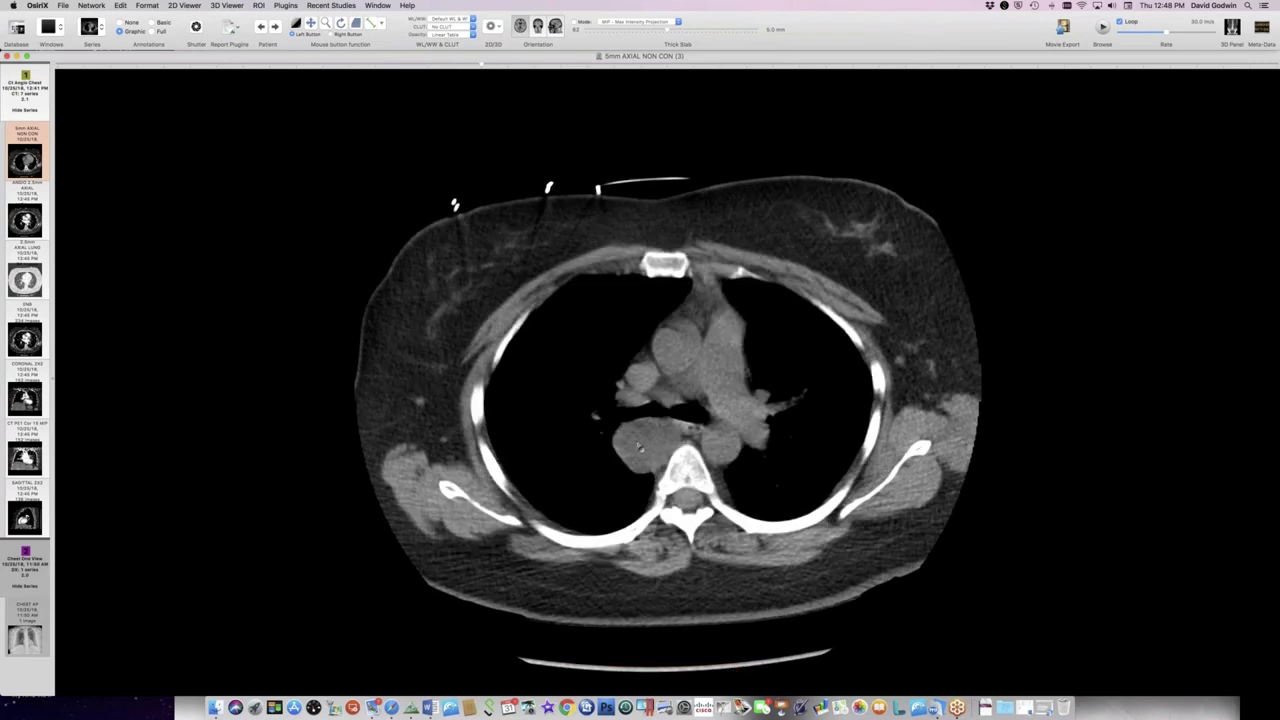
scroll(646, 455, "up", 5)
scroll(646, 455, "down", 5)
scroll(647, 453, "up", 3)
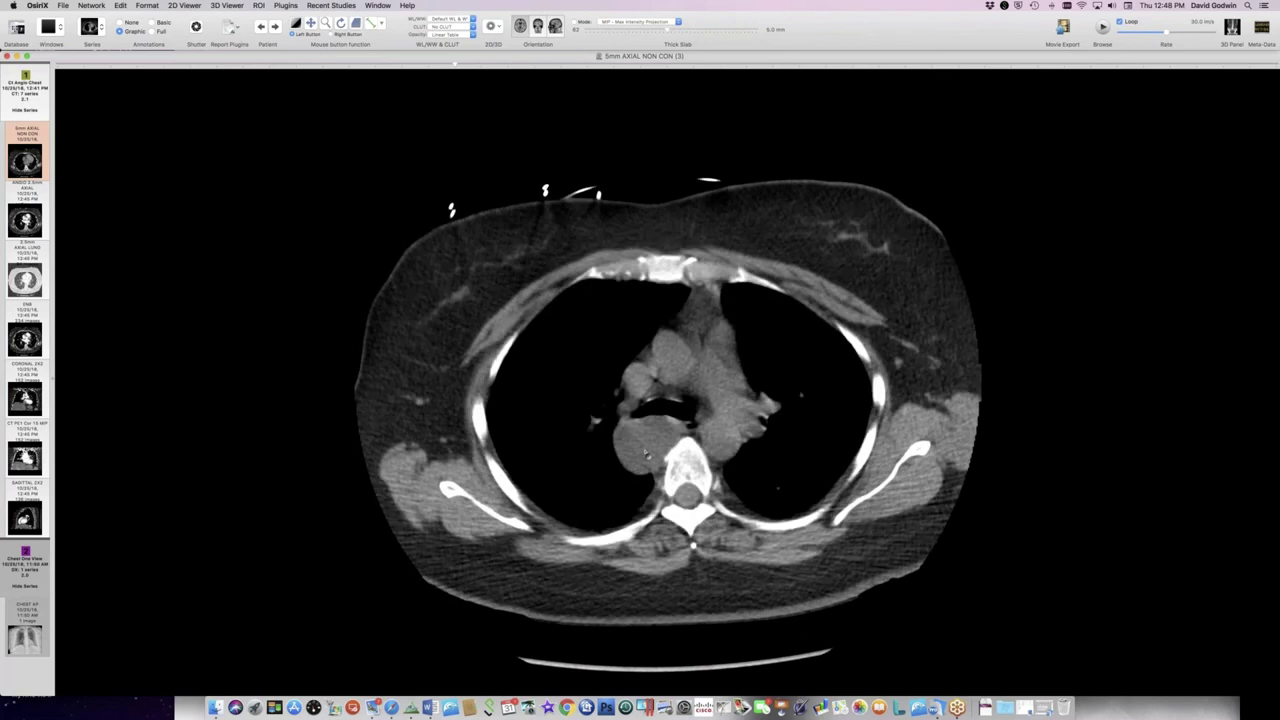
- Examine the upper extent of the mass and its relation to the trachea and aortic arch on the non-contrast slices
scroll(647, 454, "up", 4)
scroll(647, 454, "down", 2)
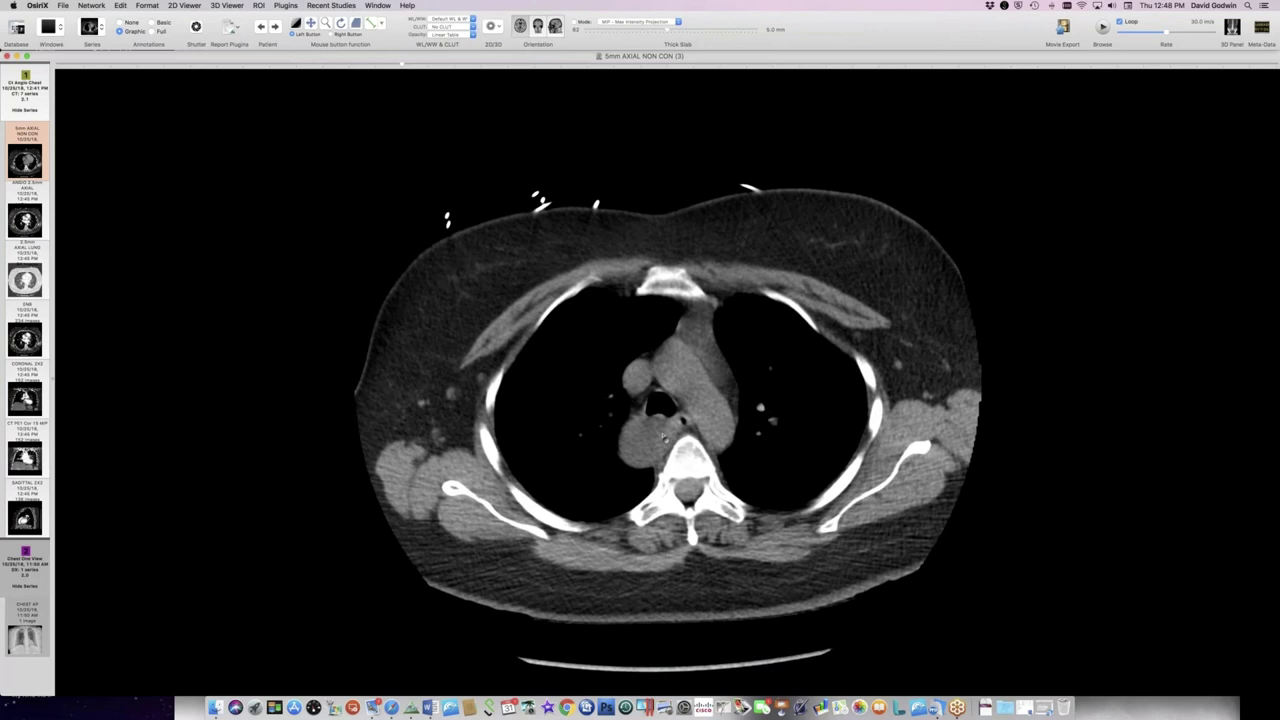
scroll(663, 437, "up", 2)
scroll(663, 437, "down", 1)
scroll(663, 437, "up", 1)
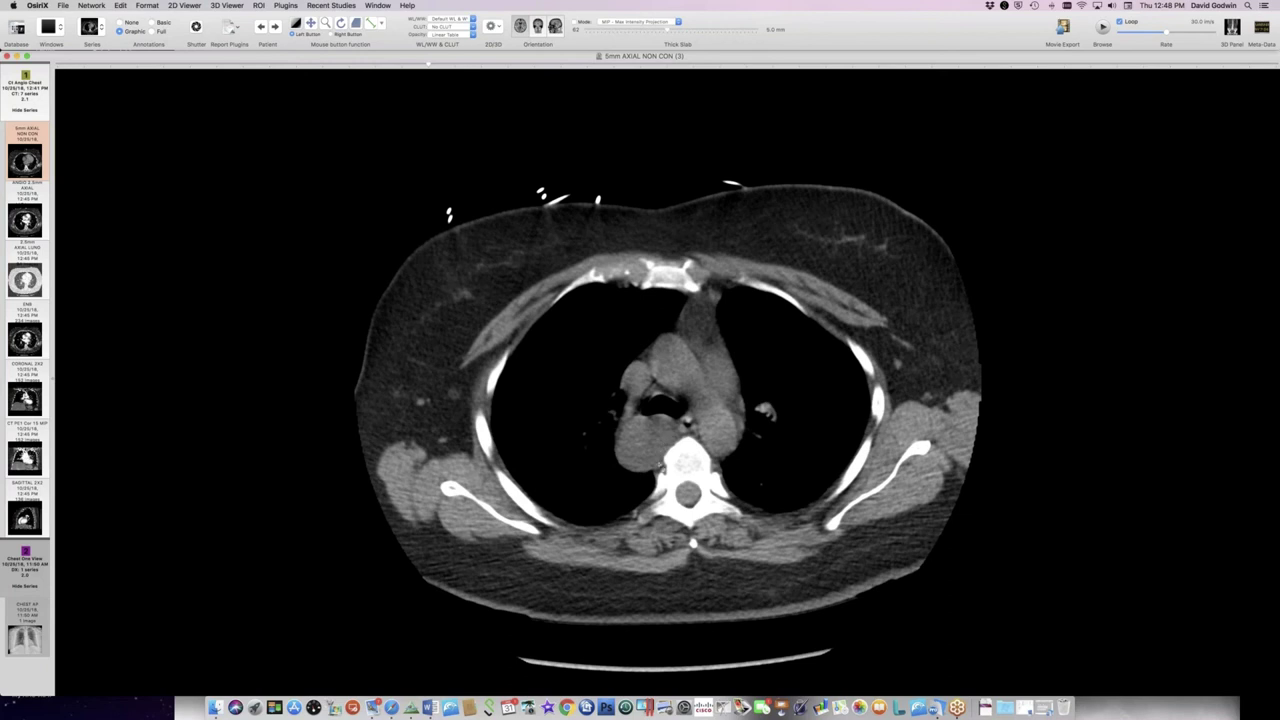
scroll(664, 491, "down", 4)
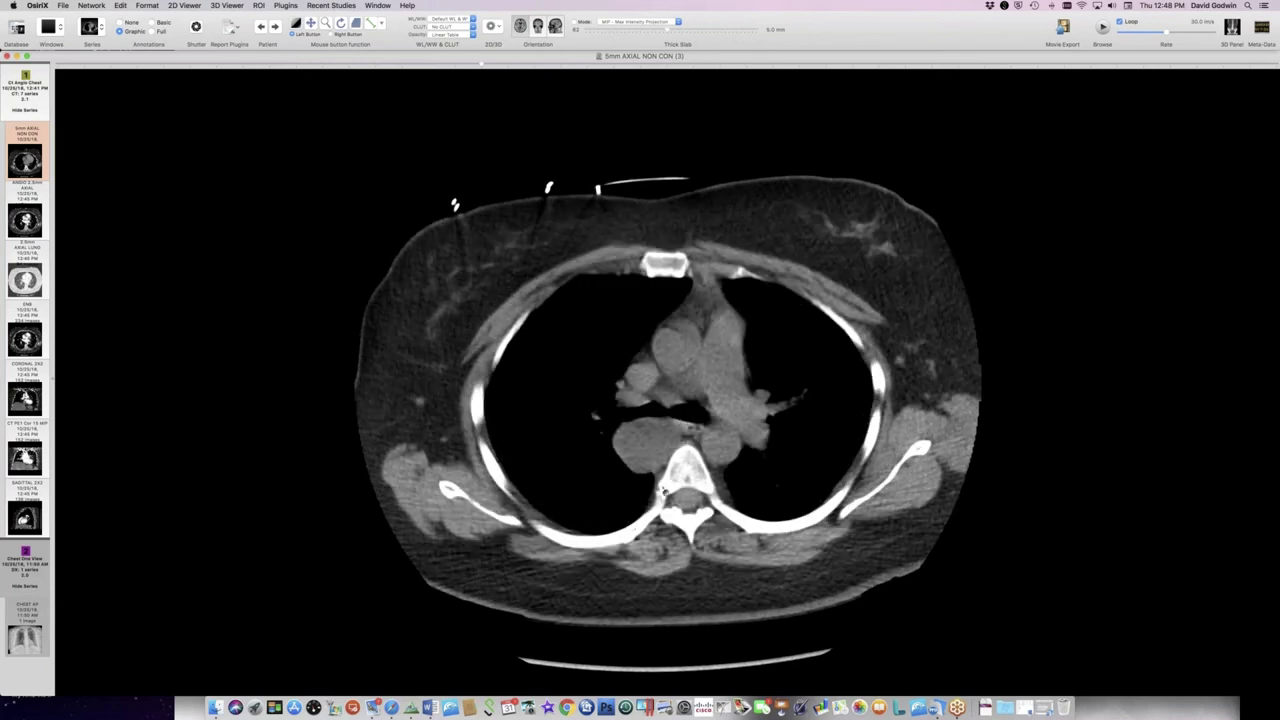
scroll(664, 491, "up", 3)
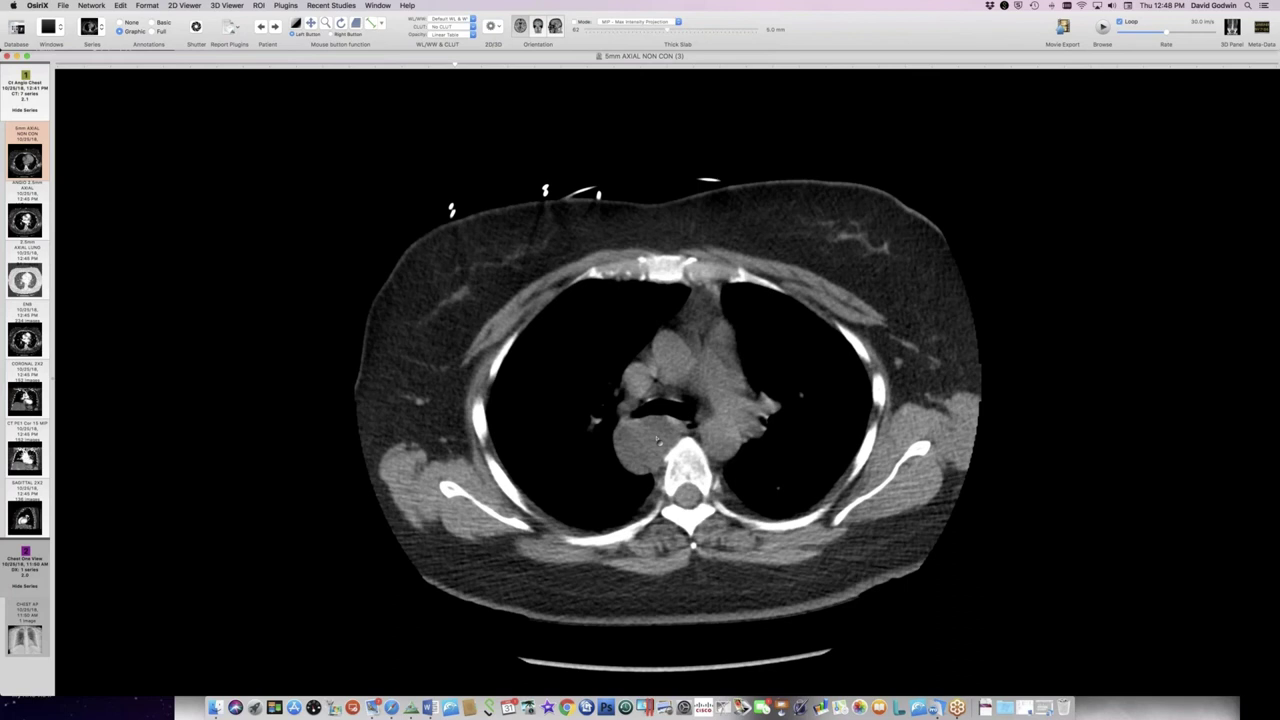
scroll(657, 440, "down", 3)
scroll(655, 440, "up", 7)
scroll(653, 441, "down", 3)
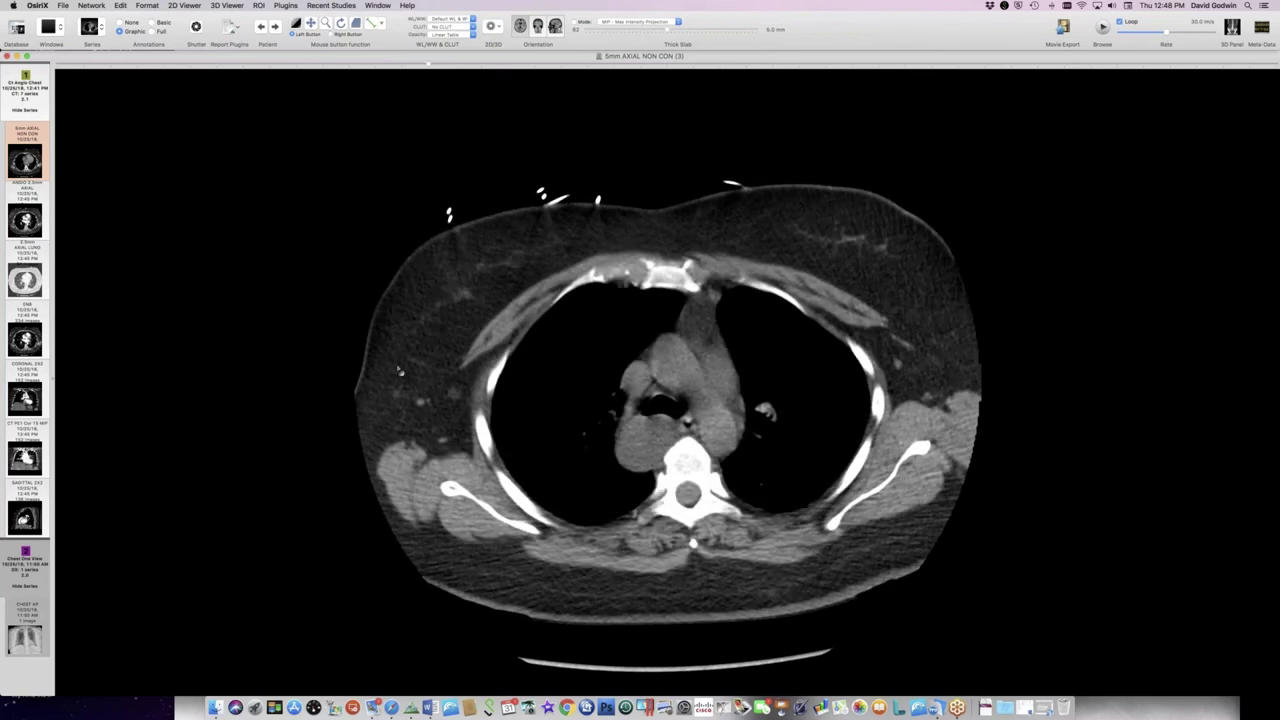
- Compare the non-contrast slices from the heart level up through the carina to trace the lower extent of the mass
scroll(559, 379, "down", 3)
scroll(559, 377, "up", 8)
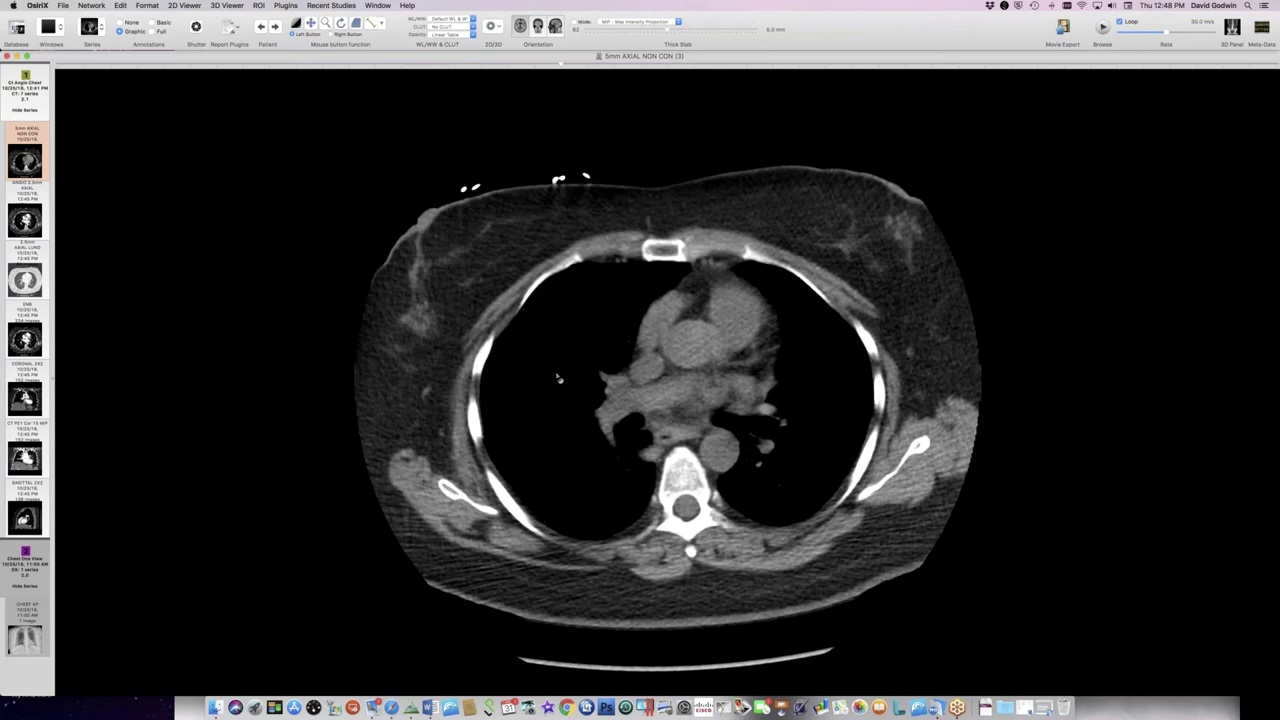
scroll(559, 378, "down", 2)
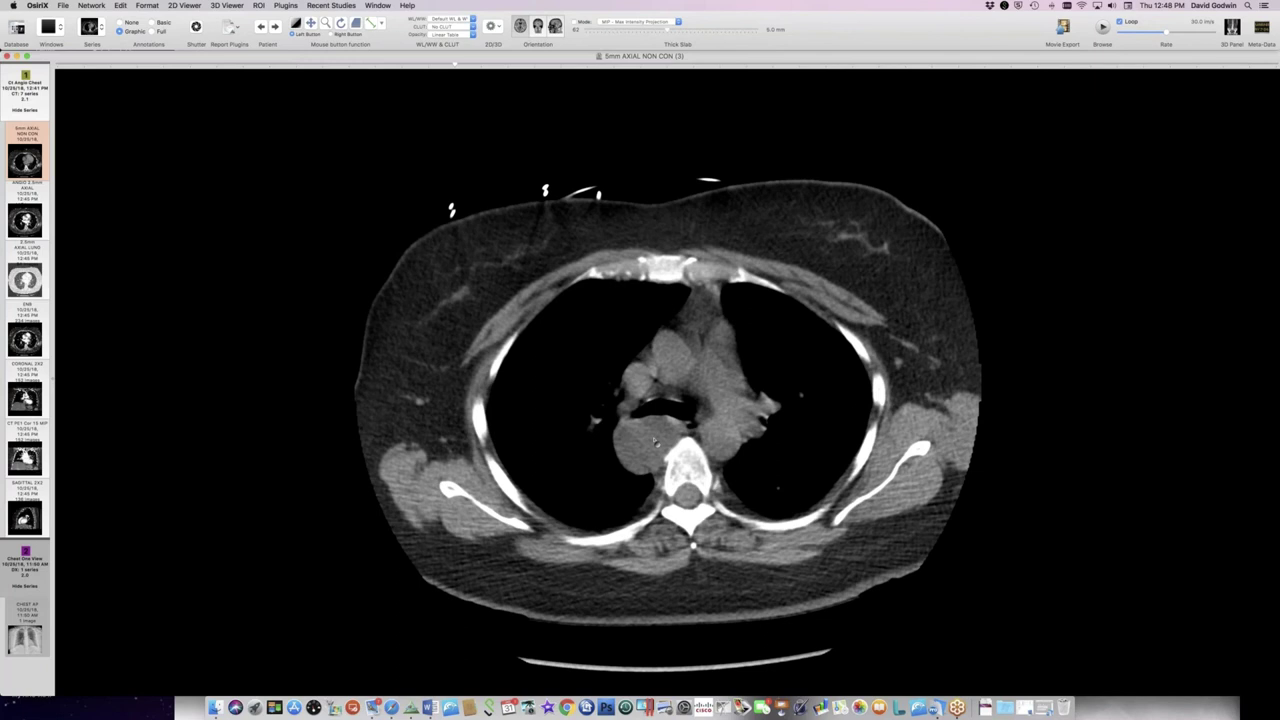
scroll(655, 438, "down", 3)
scroll(655, 438, "up", 6)
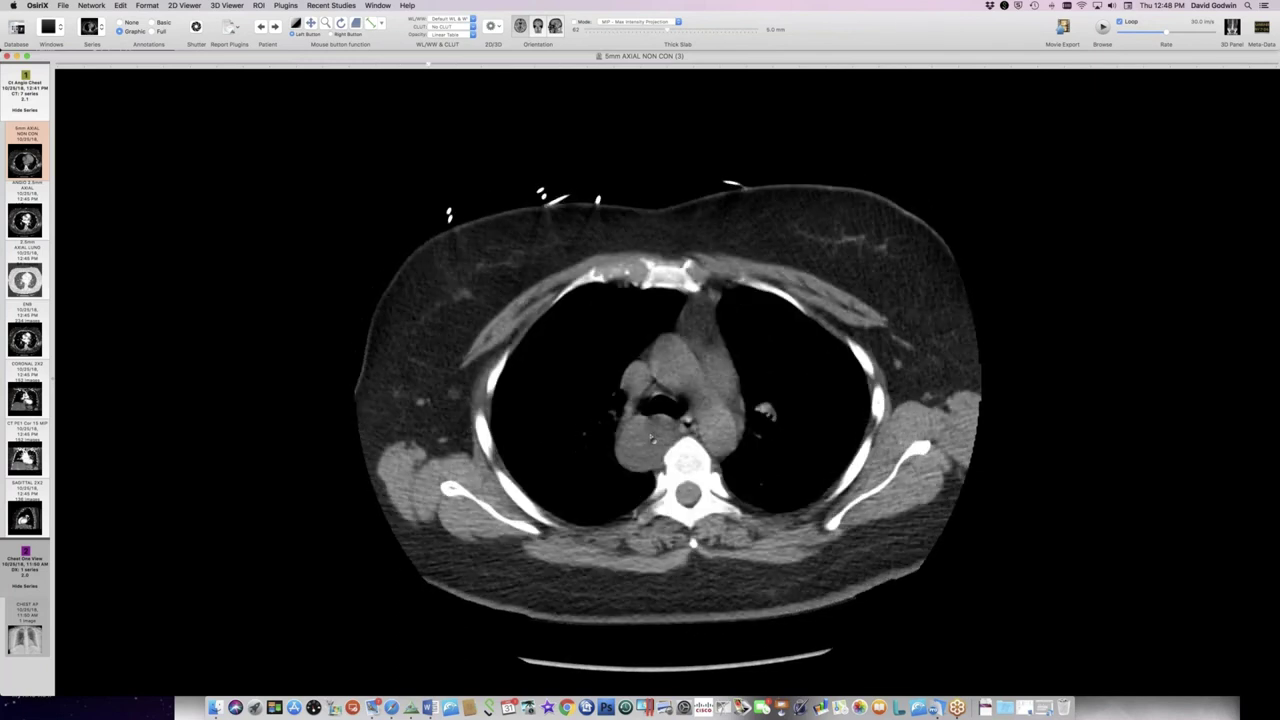
scroll(652, 437, "up", 2)
scroll(652, 437, "up", 3)
scroll(652, 437, "down", 4)
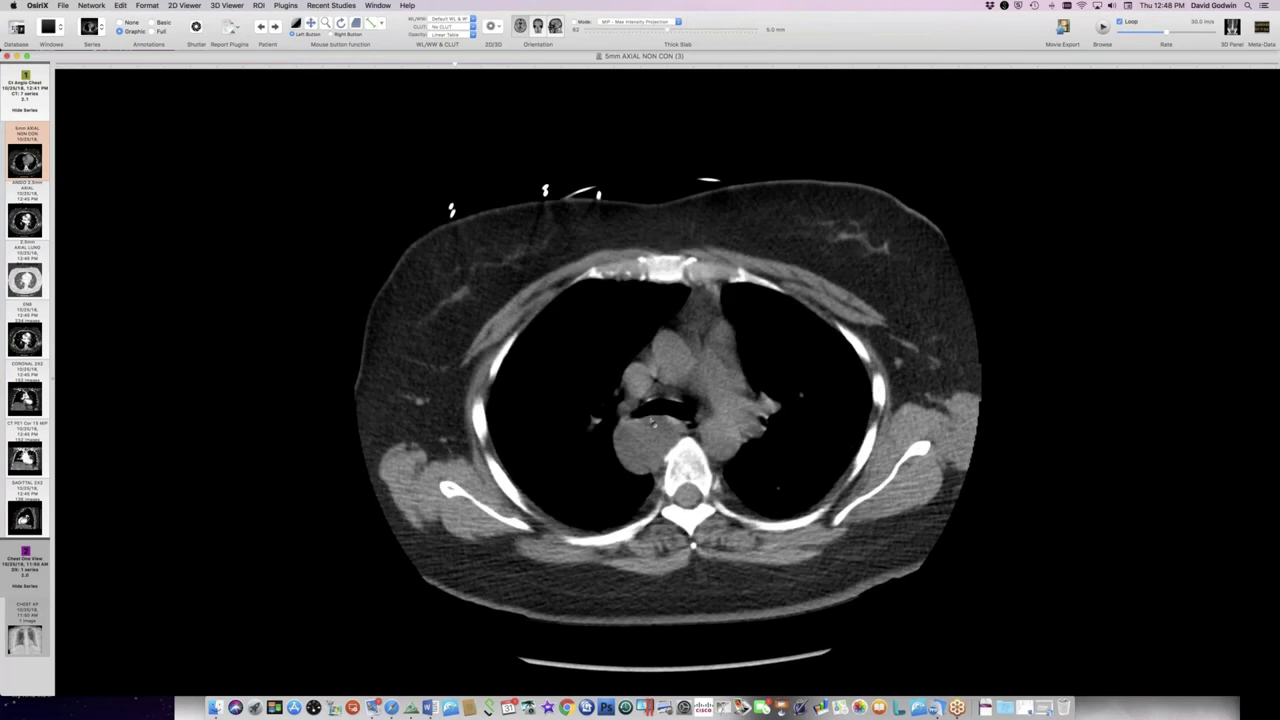
- Recheck the interior and margins of the mass on the slices directly around the carina
scroll(653, 436, "down", 3)
scroll(653, 436, "up", 3)
double_click(653, 436)
key("super+f")
scroll(648, 440, "up", 1)
scroll(648, 440, "down", 1)
scroll(647, 440, "up", 3)
scroll(647, 440, "down", 3)
scroll(647, 440, "down", 3)
scroll(647, 440, "up", 3)
scroll(647, 440, "down", 1)
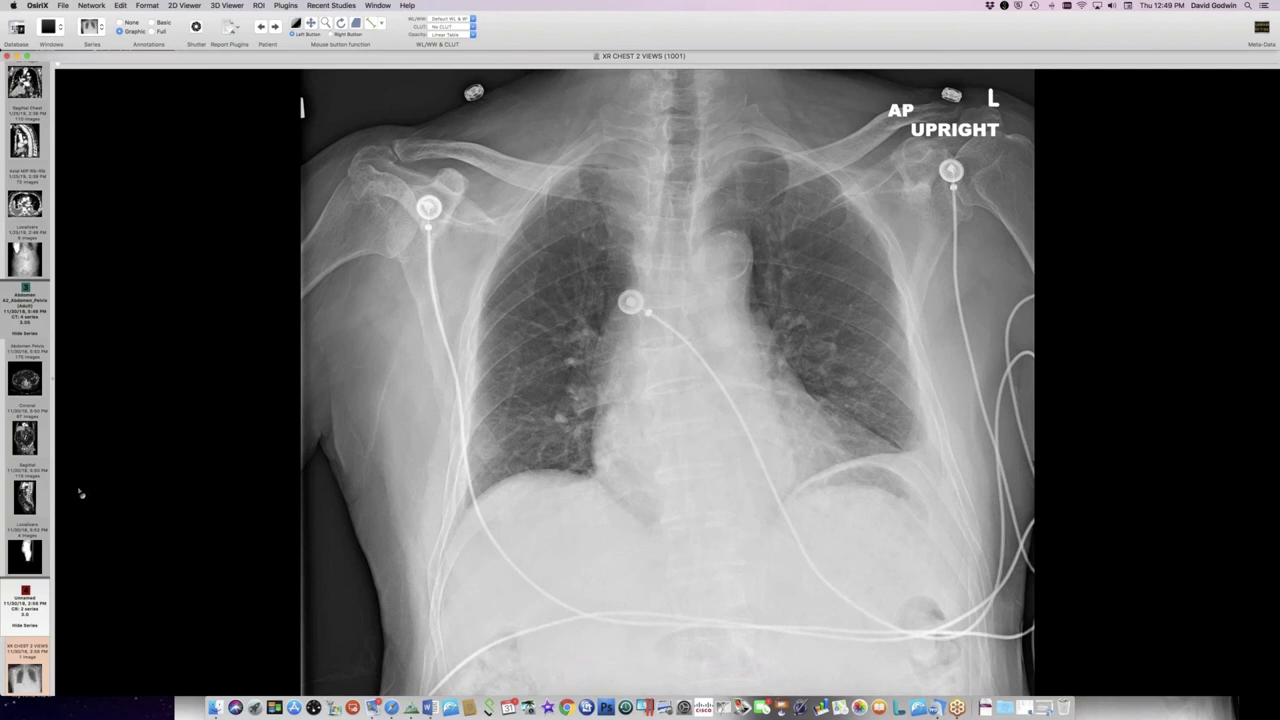
- Open the Abdomen Pelvis series of the next case and view the upper abdomen with the CT - Pulmonary and CT - Abdomen window presets
scroll(26, 400, "down", 3)
scroll(15, 636, "up", 2)
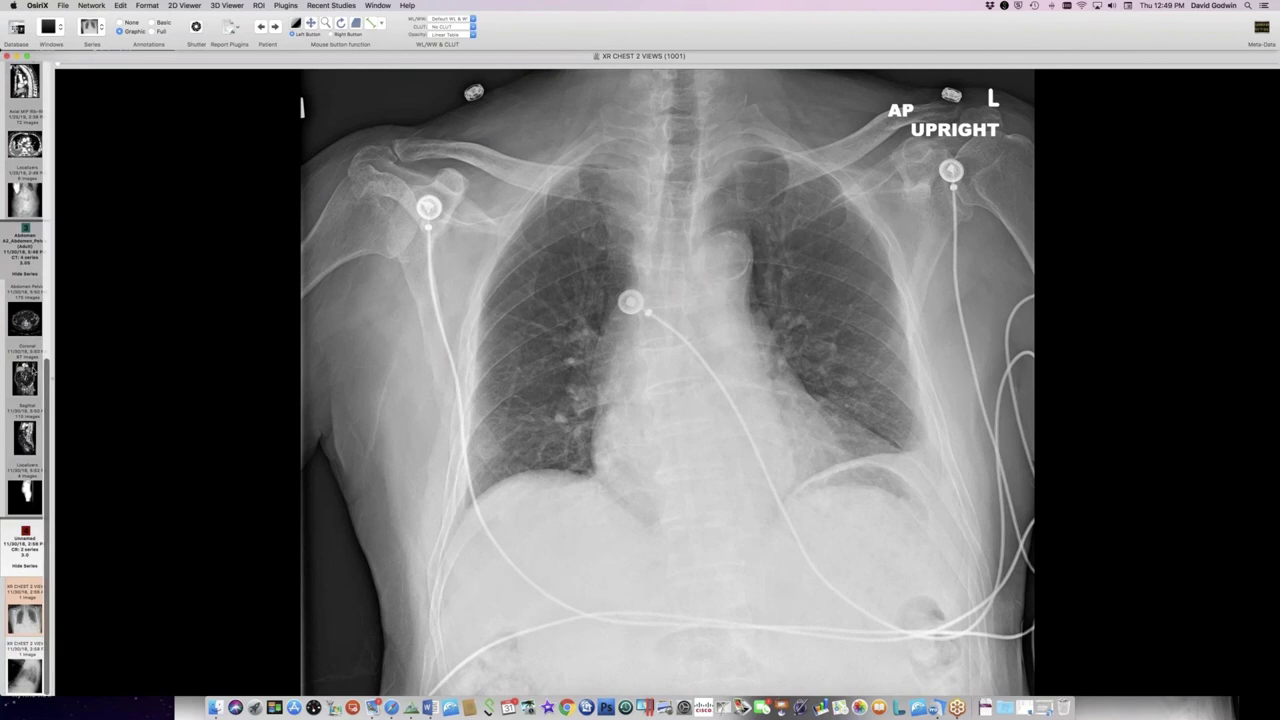
left_click(25, 318)
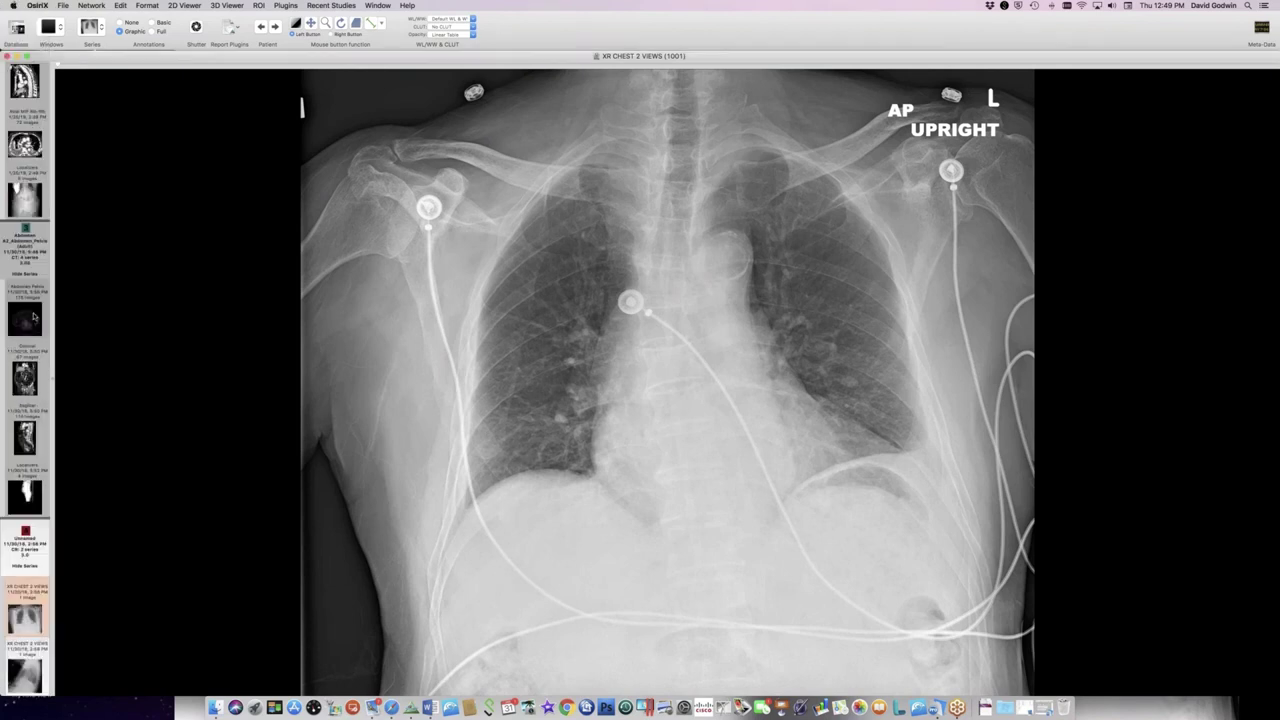
scroll(463, 387, "down", 15)
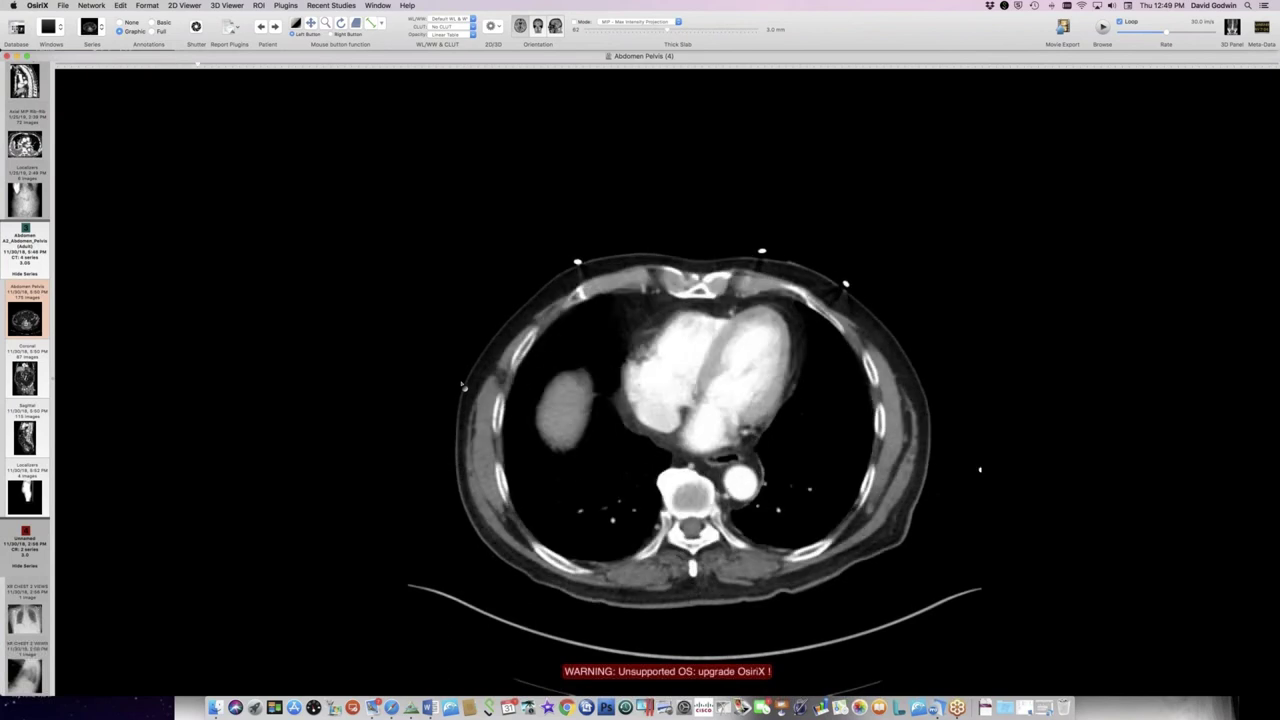
scroll(463, 387, "down", 15)
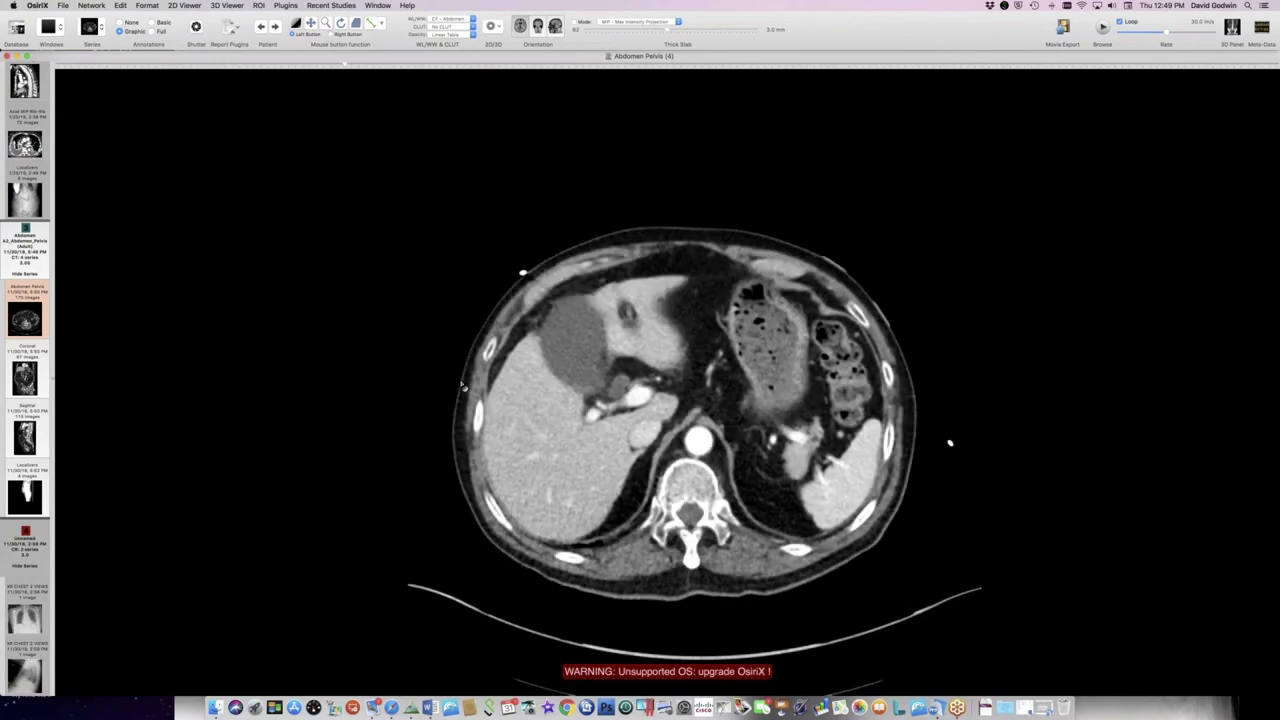
key("4")
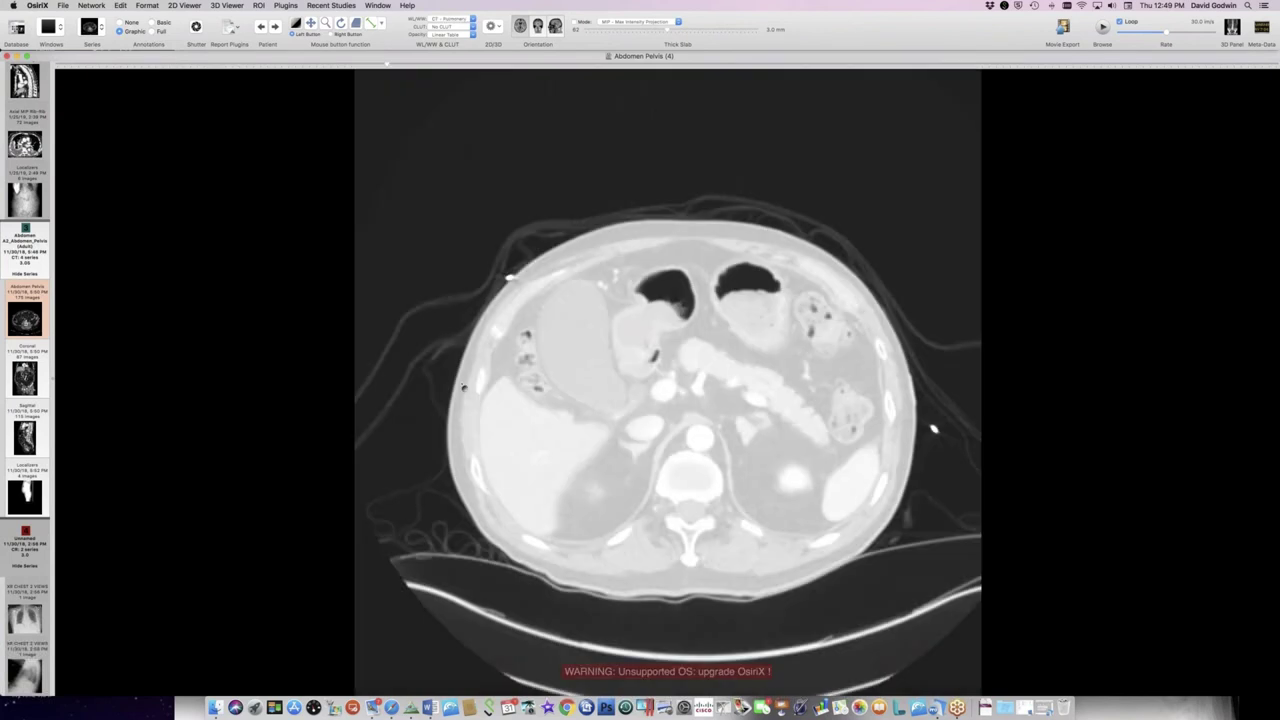
key("3")
- Examine the gallbladder, stomach, duodenum and pancreas on the neighbouring axial slices in the CT - Abdomen window
scroll(463, 386, "up", 8)
scroll(463, 386, "down", 8)
scroll(462, 385, "up", 2)
scroll(463, 387, "down", 3)
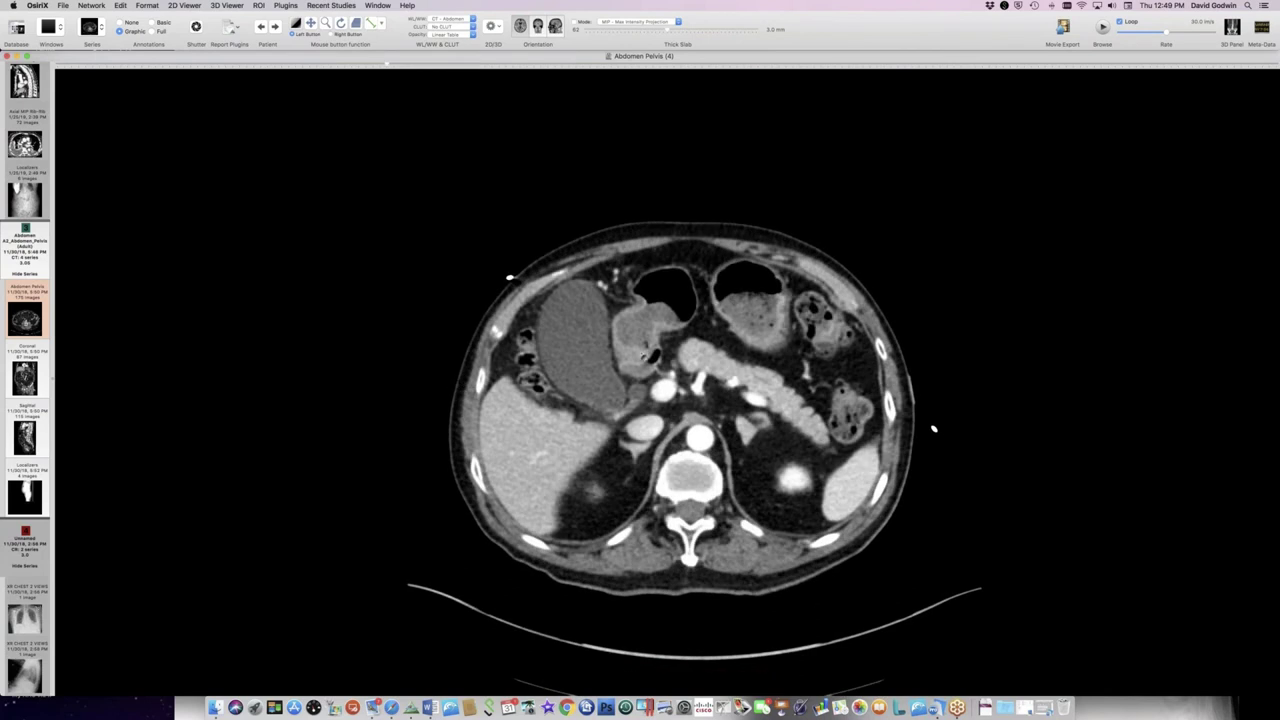
scroll(642, 359, "up", 2)
scroll(642, 359, "down", 2)
scroll(642, 359, "up", 1)
scroll(641, 358, "down", 1)
scroll(640, 357, "up", 1)
scroll(640, 357, "down", 1)
scroll(640, 357, "up", 2)
scroll(640, 357, "down", 4)
scroll(640, 357, "up", 2)
- Open the chest study's Axial MIP Rib-Rib series and view the slices from the carina down to the heart and lung bases
scroll(32, 433, "up", 5)
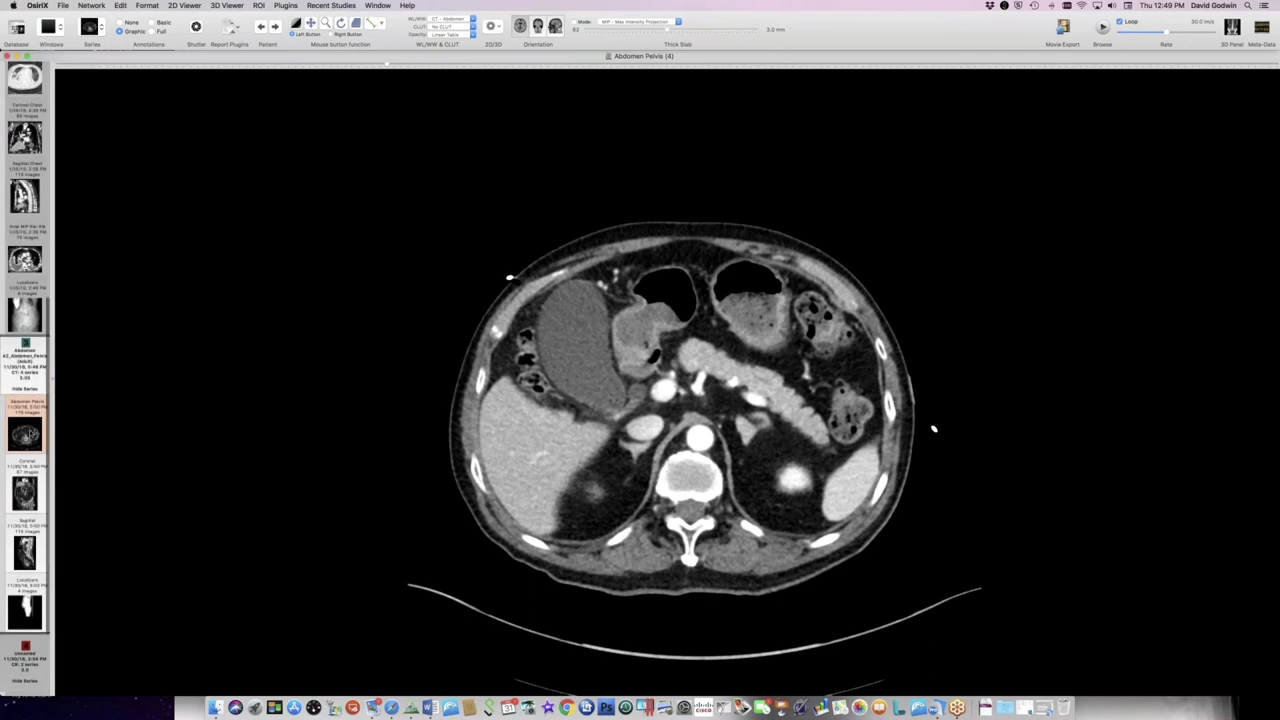
scroll(32, 433, "up", 3)
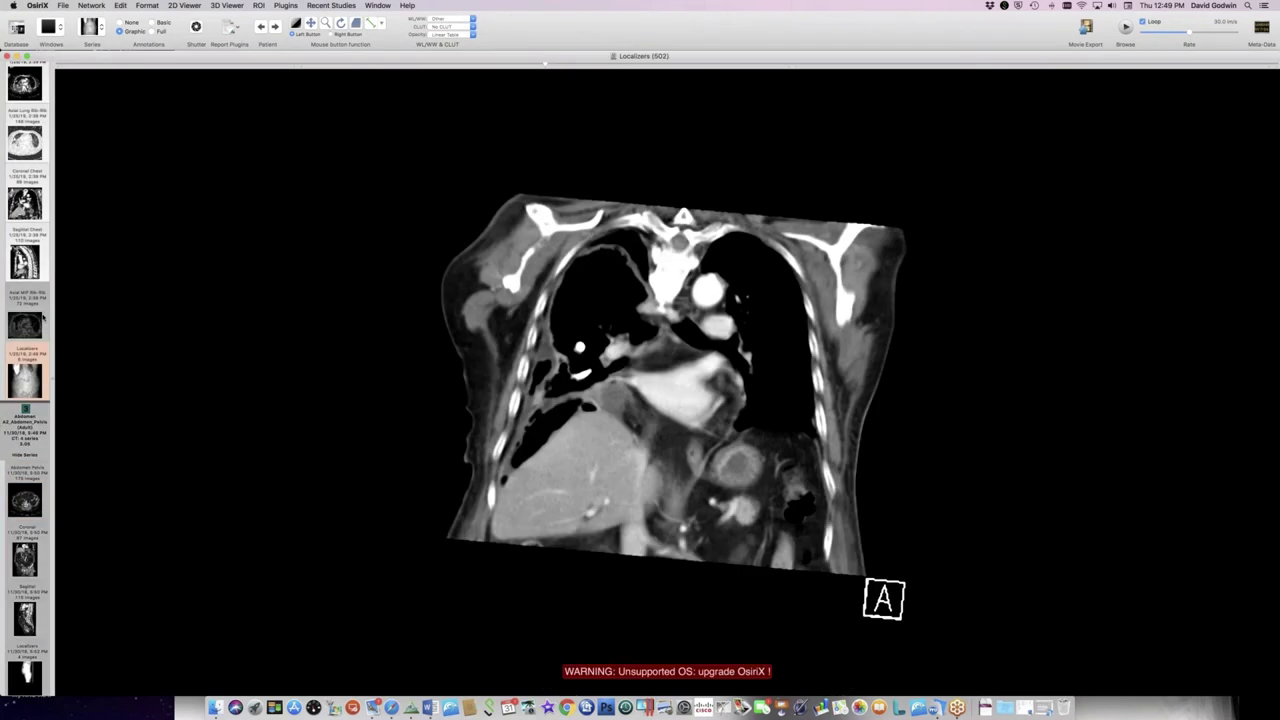
left_click(42, 322)
scroll(222, 333, "down", 20)
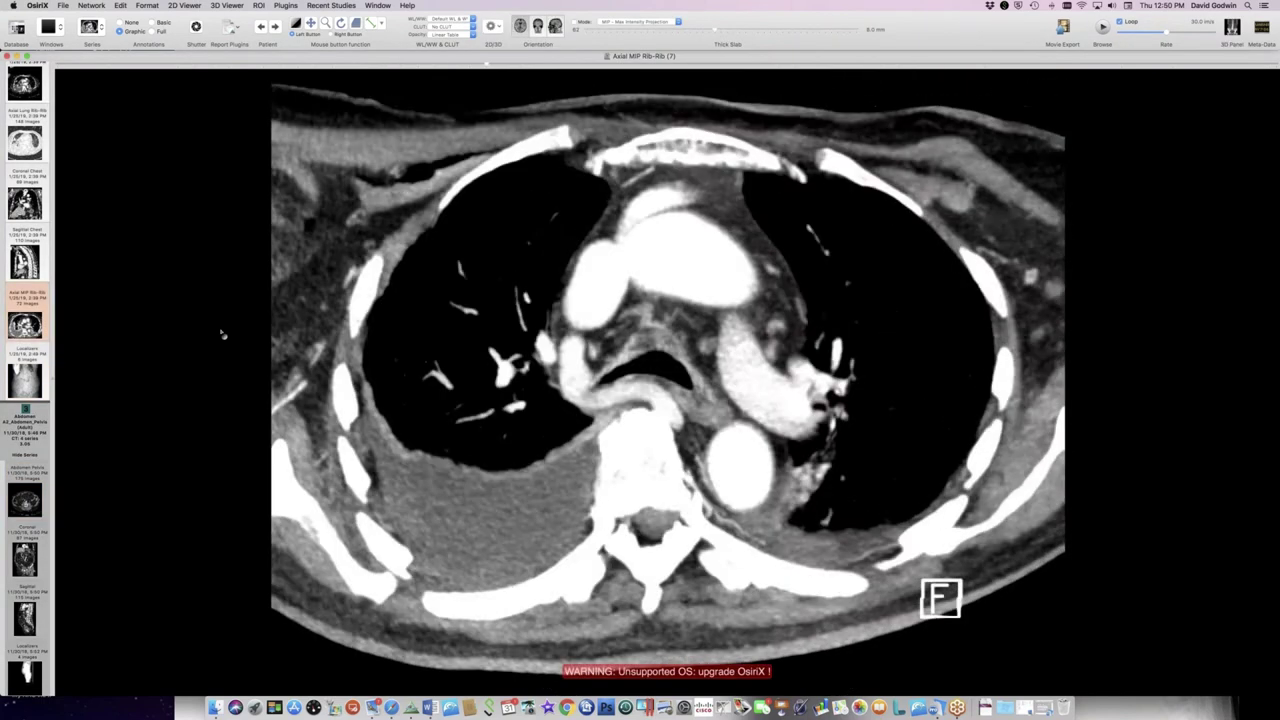
scroll(222, 335, "down", 5)
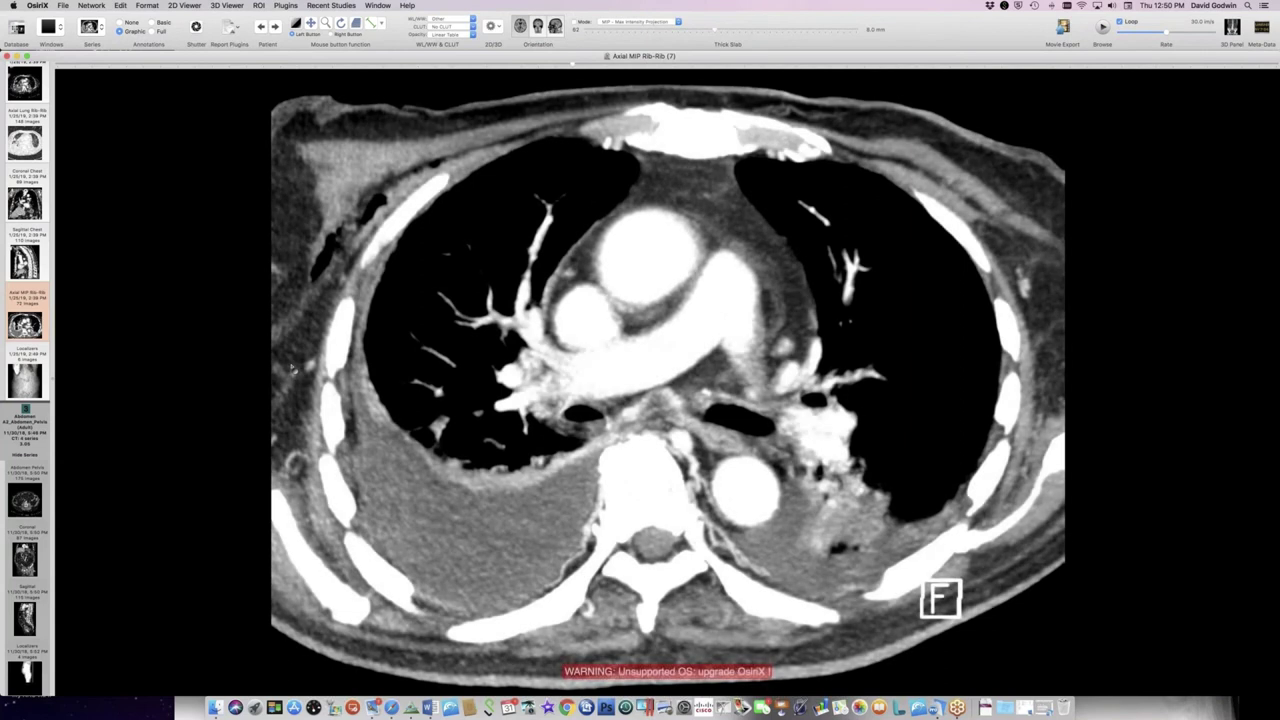
scroll(293, 370, "down", 8)
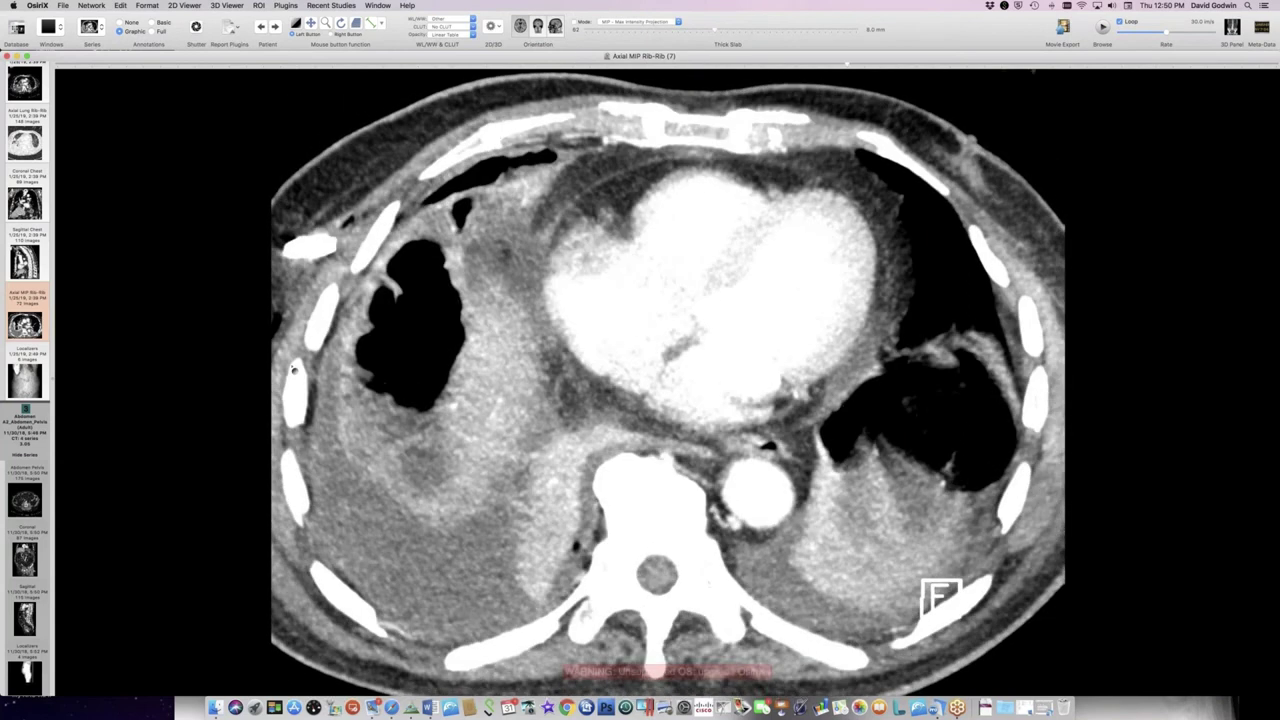
- View the liver, stomach and pancreas on the lowest slices of the Axial MIP Rib-Rib series
scroll(293, 370, "down", 6)
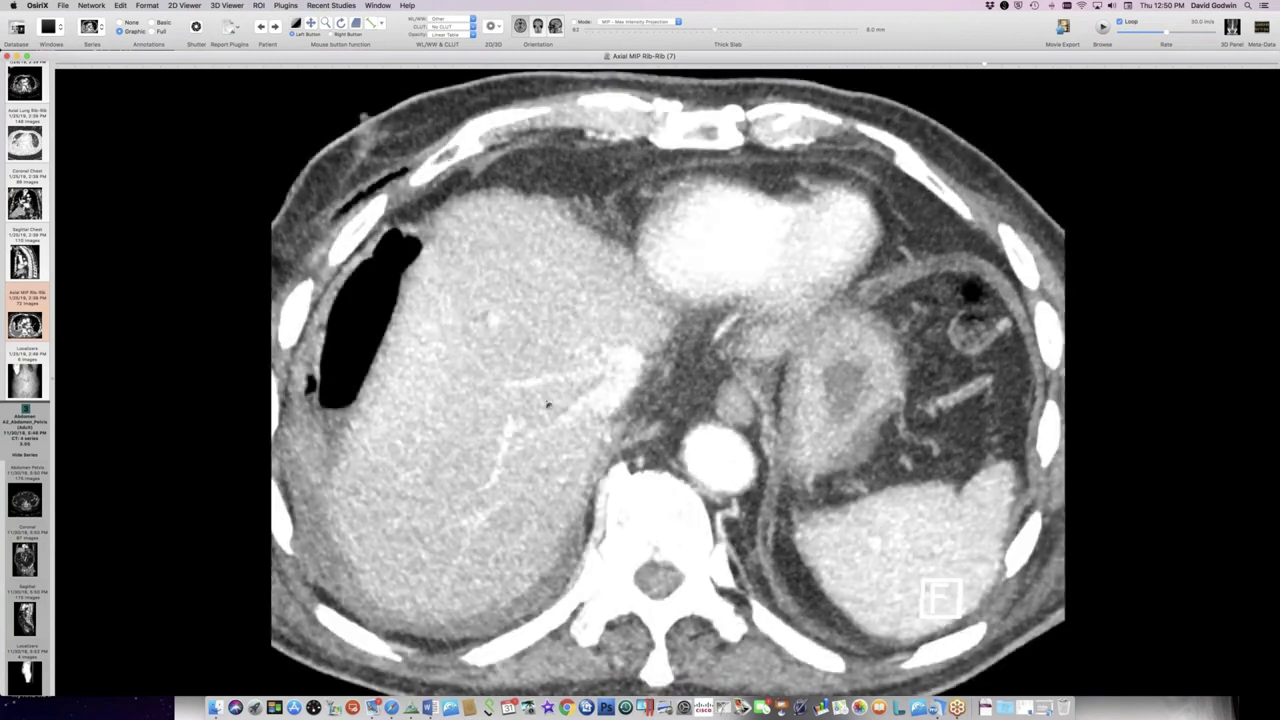
scroll(547, 399, "down", 10)
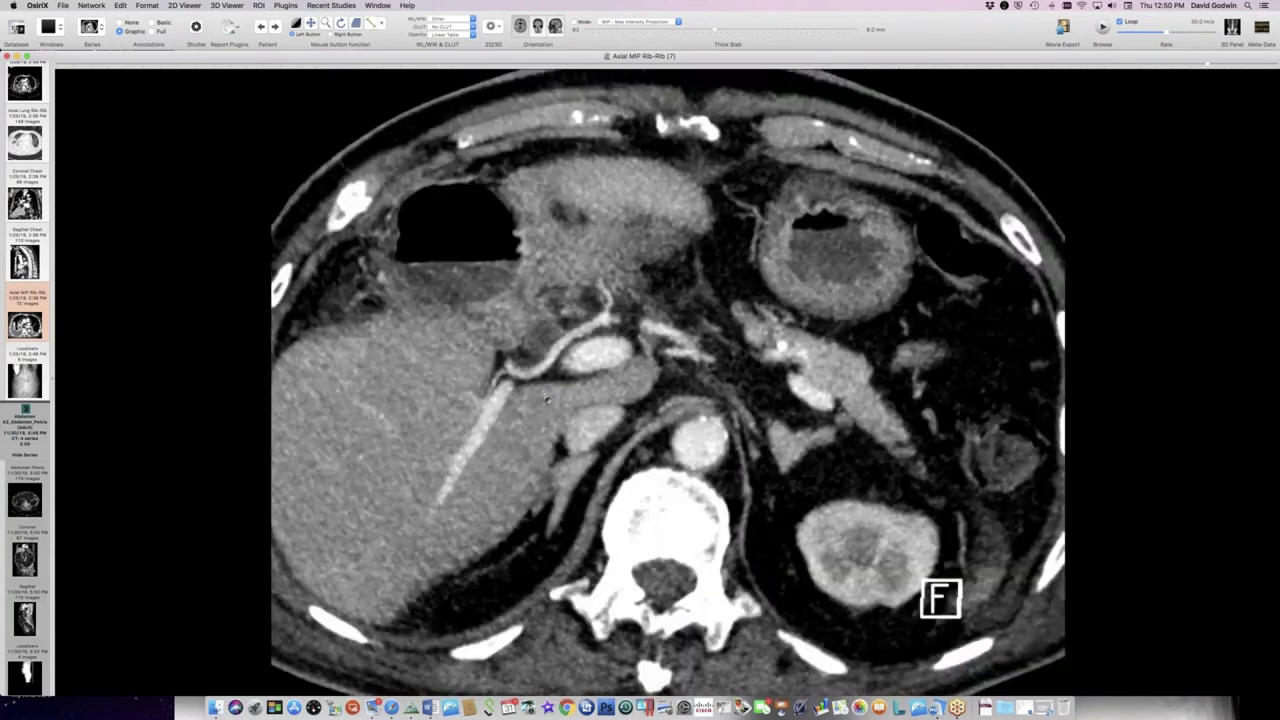
scroll(547, 399, "up", 5)
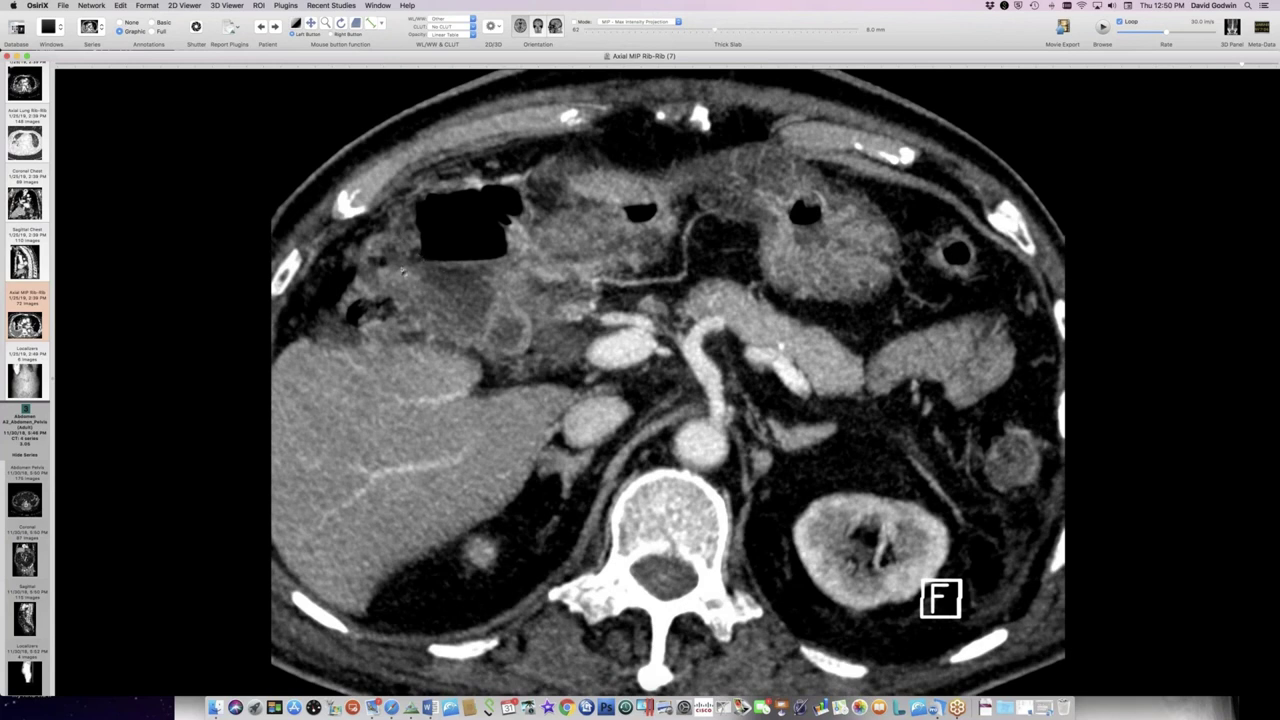
- Open the Coronal Chest series and survey it from the anterior chest wall back to the spine and descending aorta
left_click(26, 205)
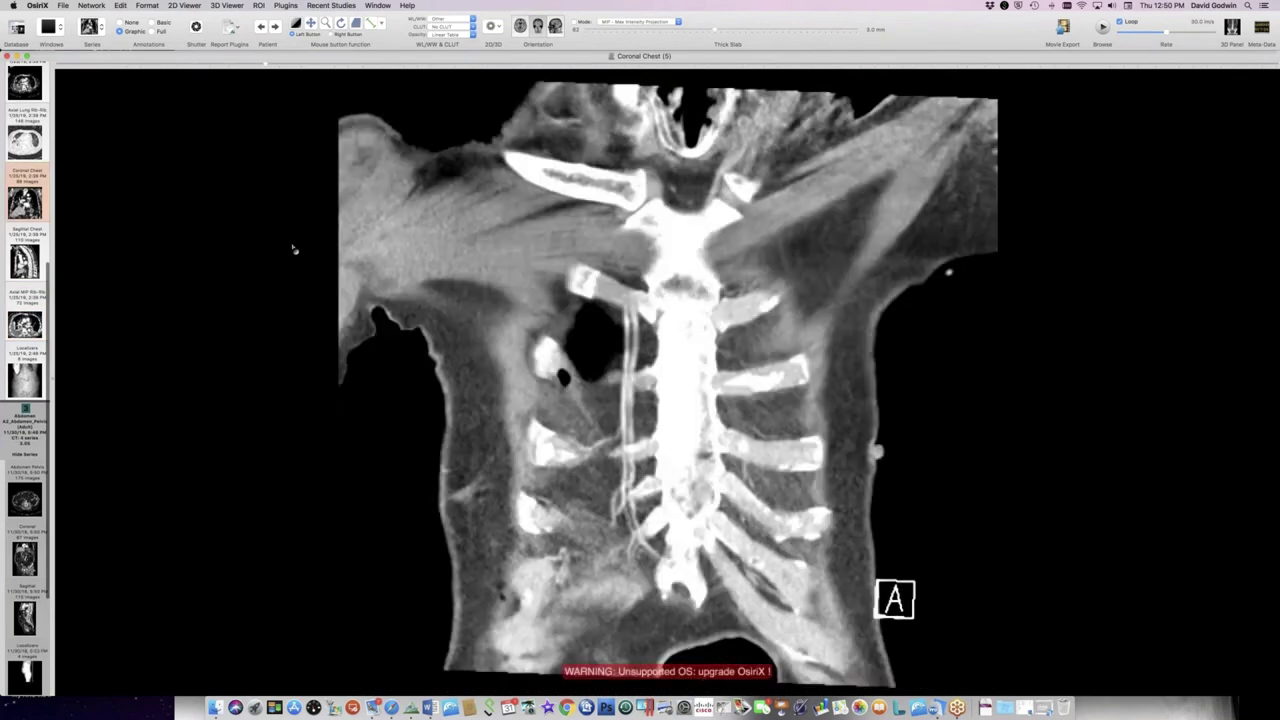
scroll(295, 250, "down", 10)
scroll(295, 250, "down", 10)
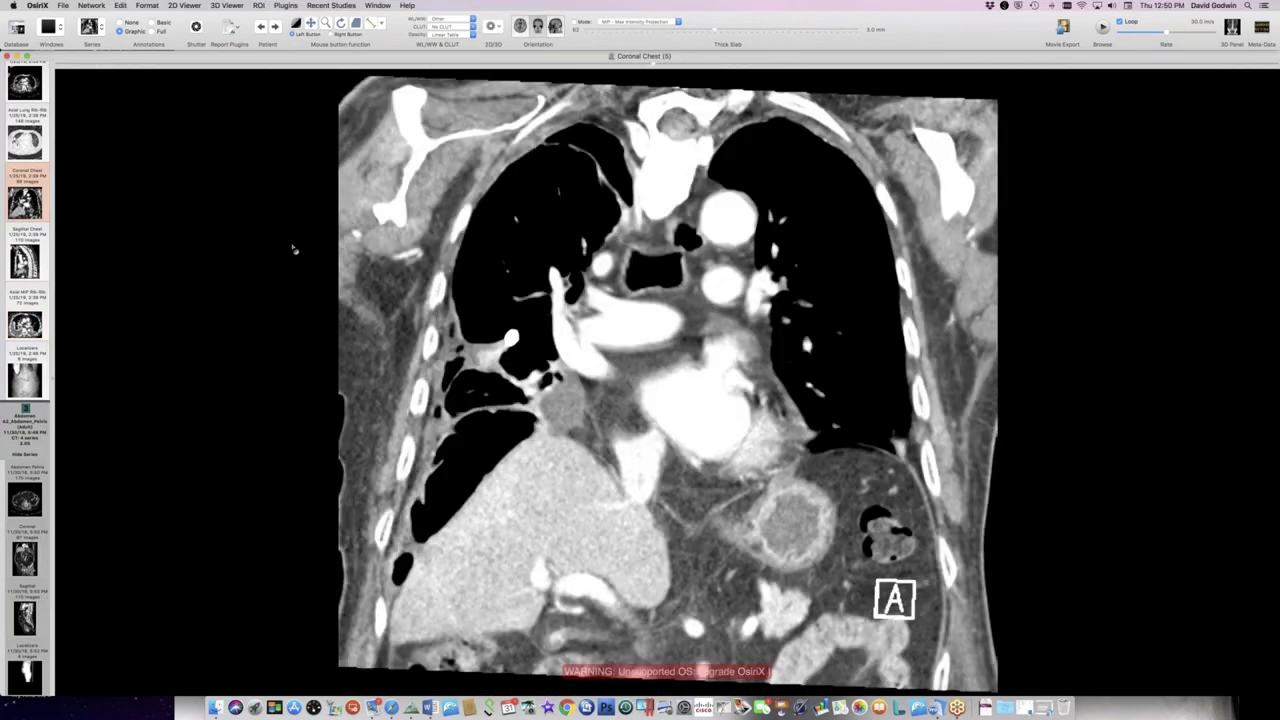
scroll(478, 440, "down", 10)
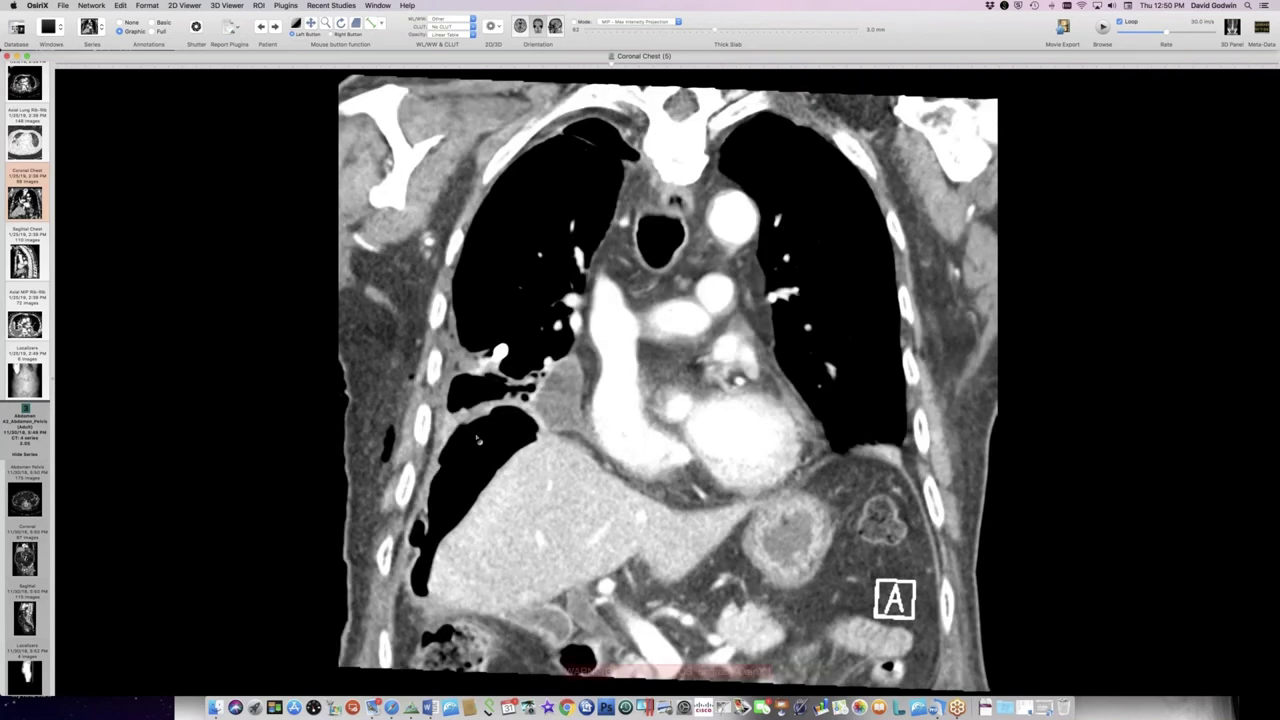
scroll(478, 440, "down", 10)
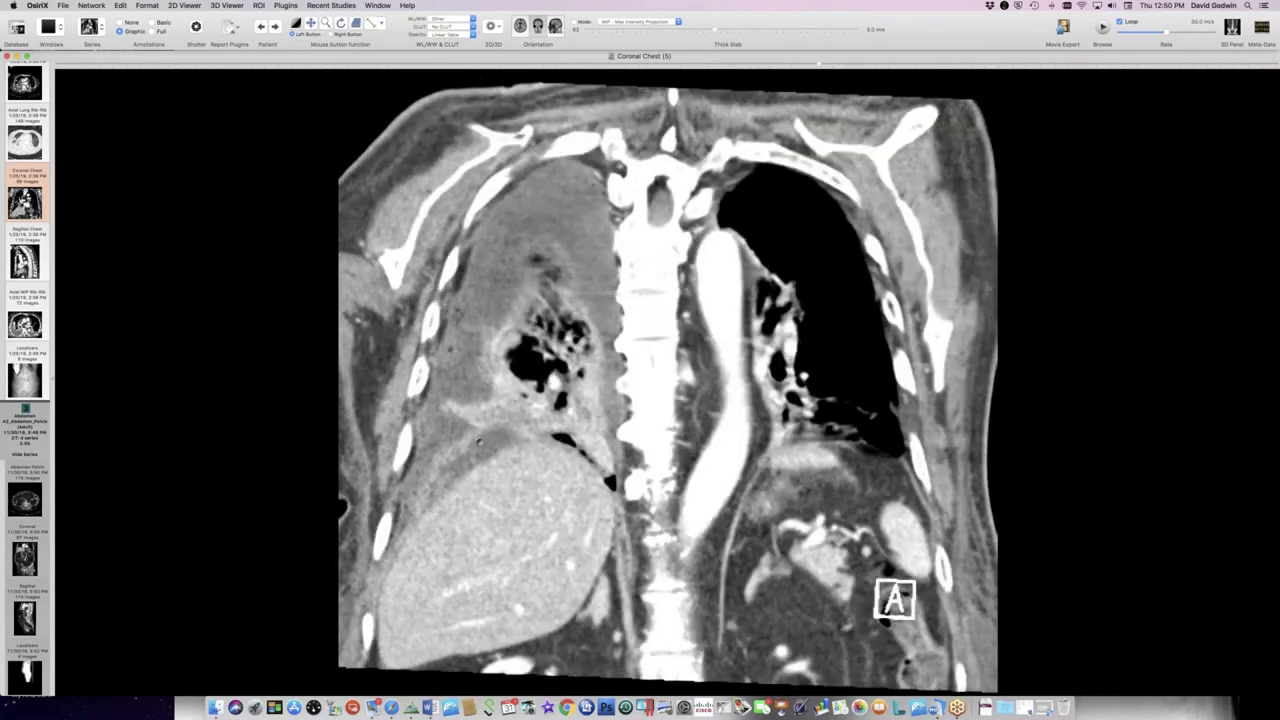
scroll(478, 440, "up", 5)
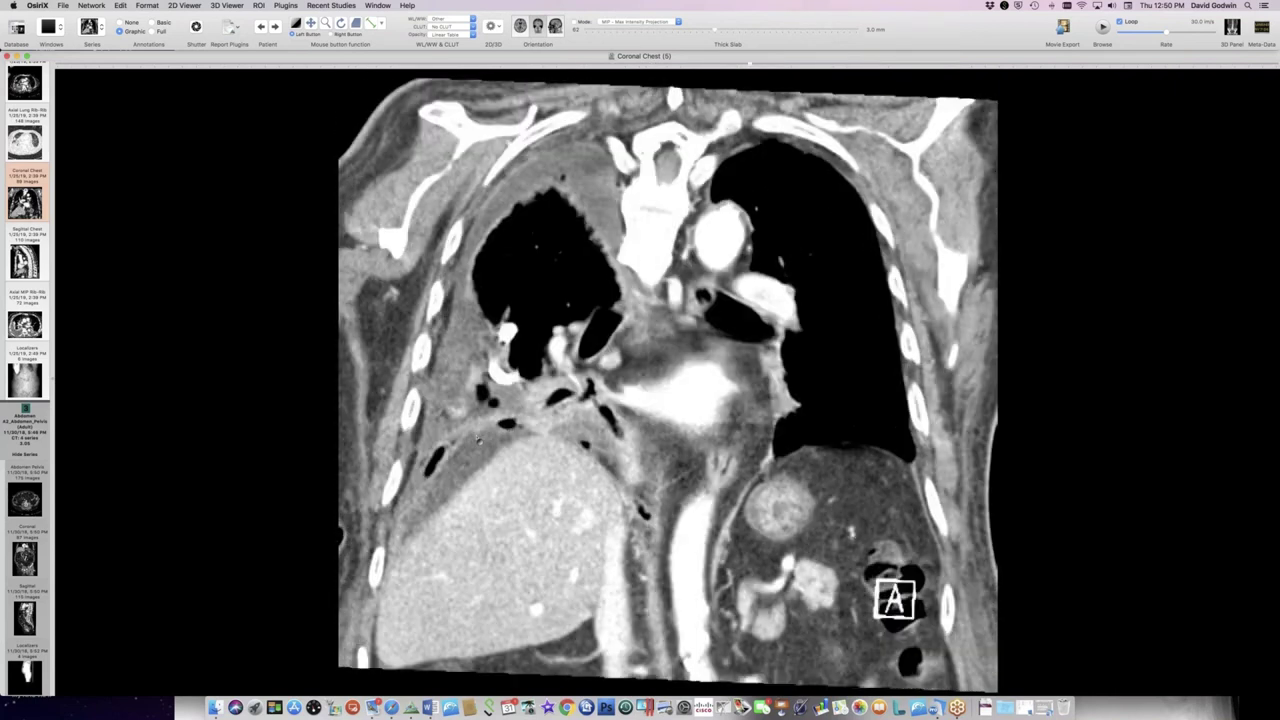
- Compare the coronal slices between the heart and the spine to examine the lung base beside the liver
scroll(479, 440, "up", 7)
scroll(479, 440, "down", 7)
scroll(479, 462, "up", 4)
scroll(478, 462, "down", 3)
scroll(467, 341, "down", 5)
scroll(467, 341, "up", 2)
scroll(467, 341, "down", 2)
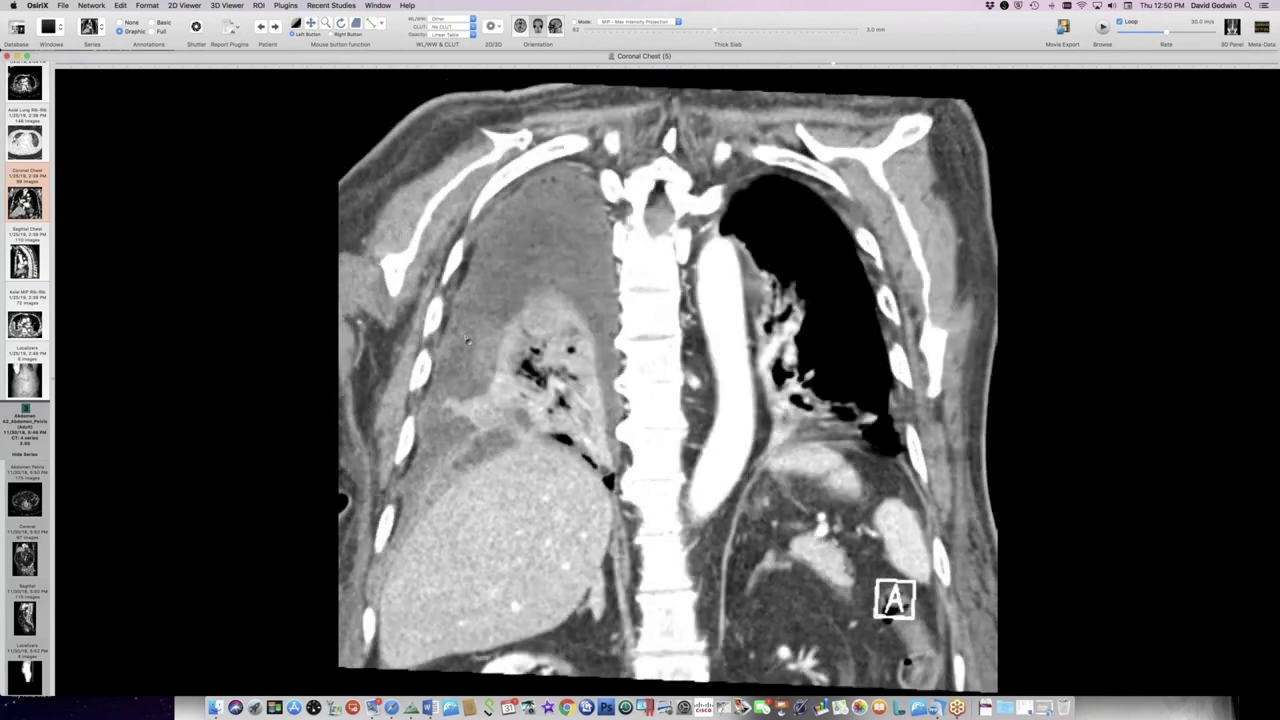
- Examine the pleural collection around the lung above the liver on the coronal slices near the descending aorta
scroll(467, 341, "up", 2)
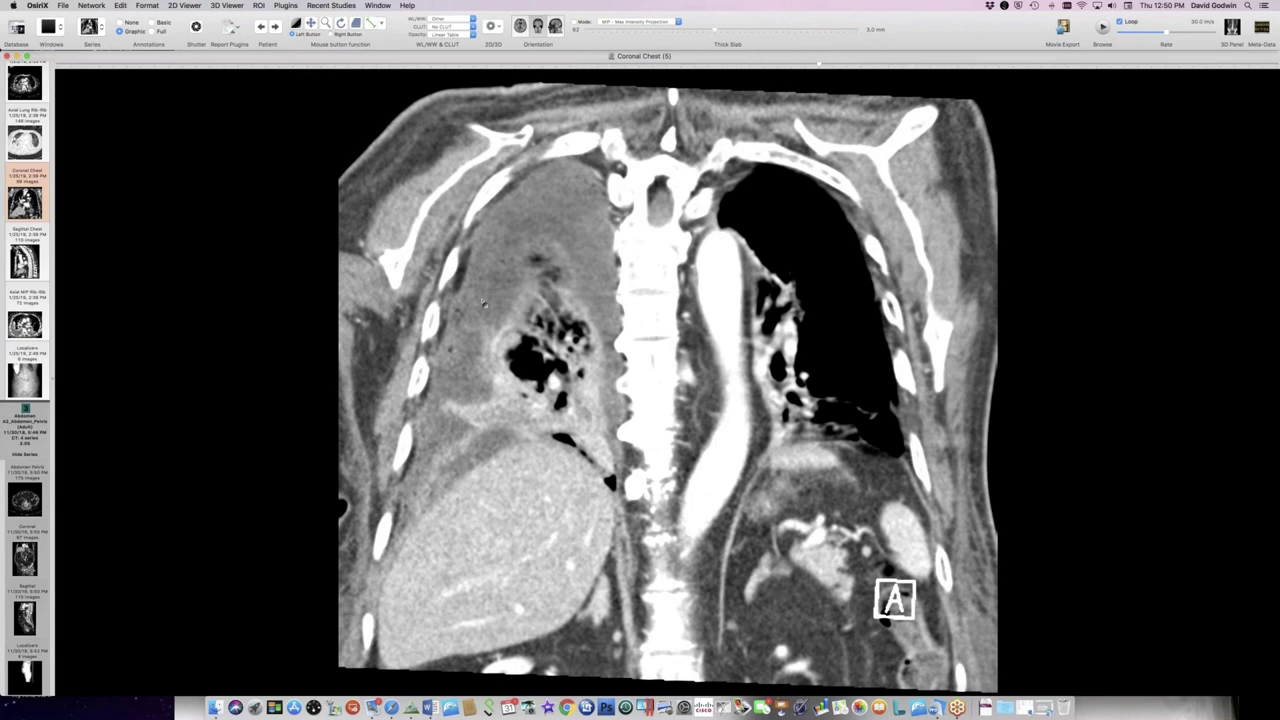
scroll(483, 303, "down", 3)
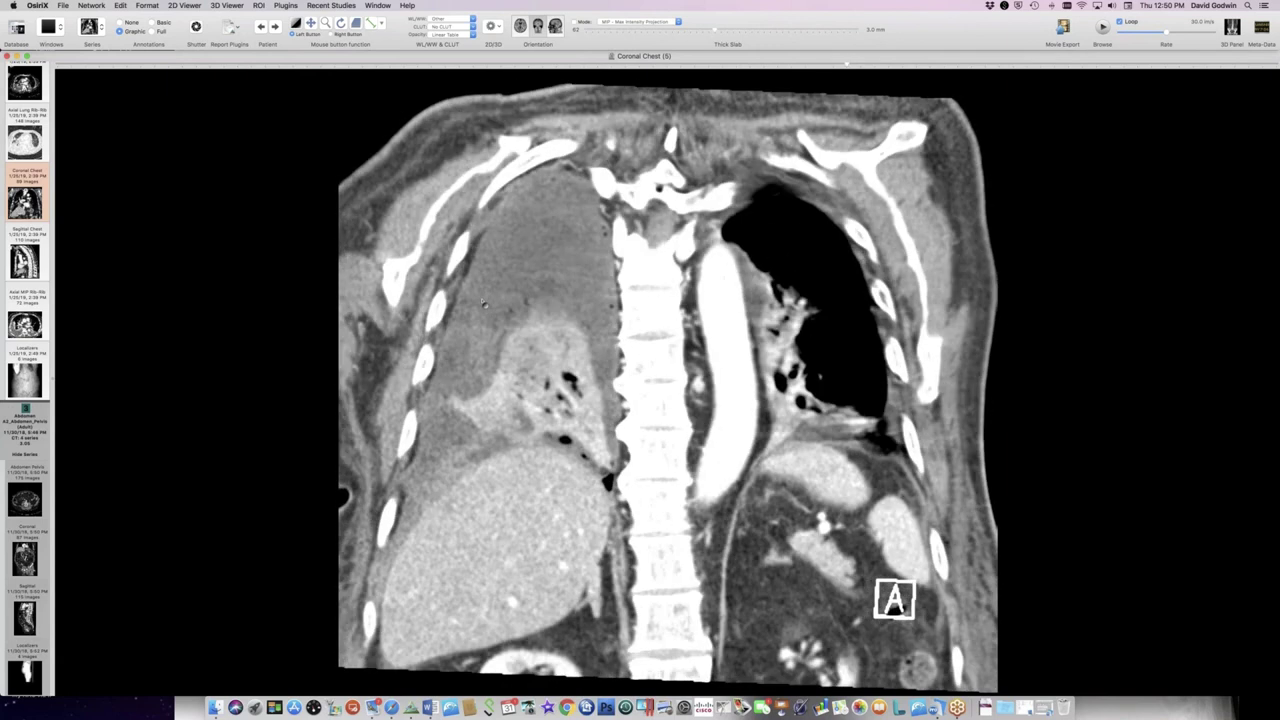
scroll(483, 303, "down", 3)
scroll(483, 303, "up", 5)
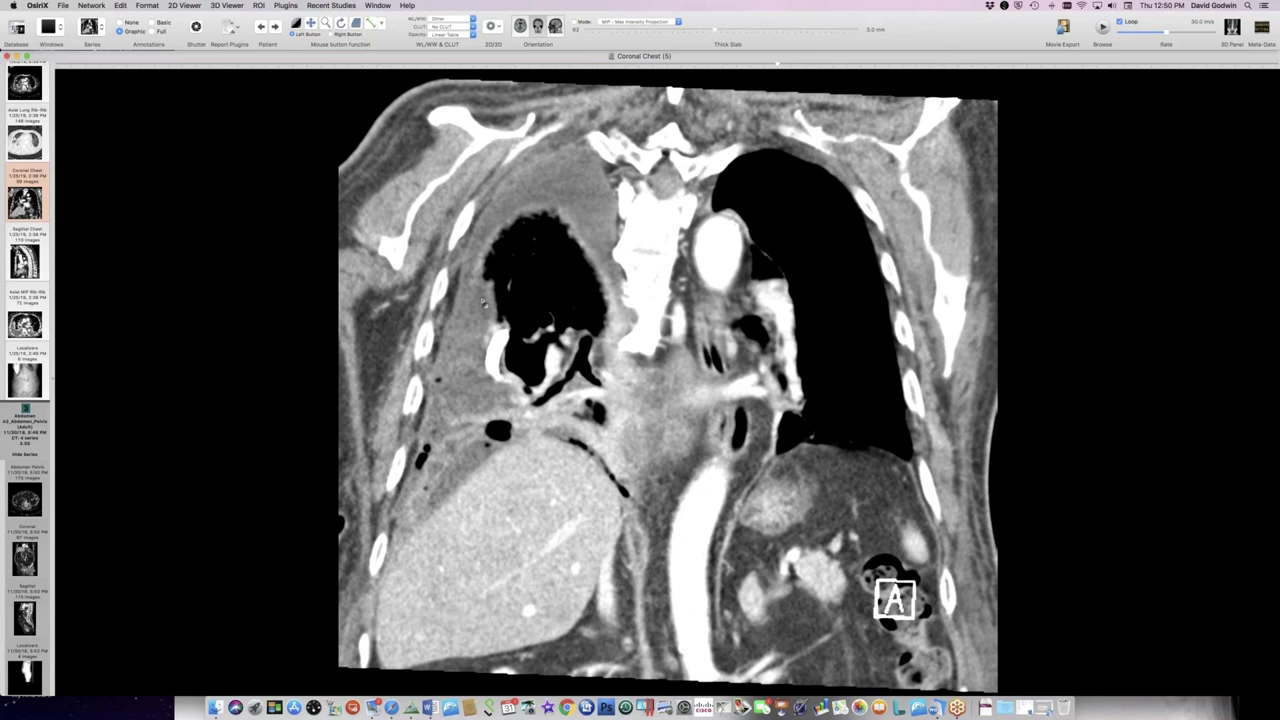
scroll(483, 303, "up", 5)
scroll(483, 303, "down", 4)
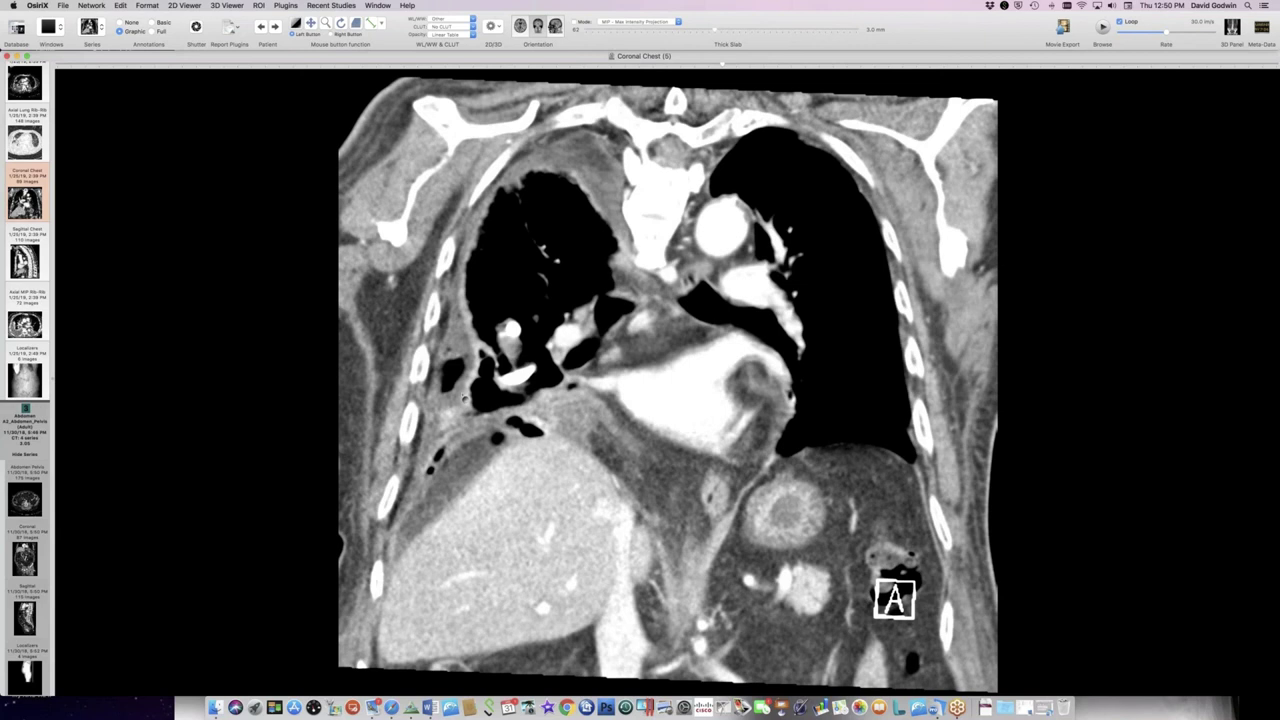
- Recheck the lateral part of the pleural collection and the adjacent lung margin on the posterior coronal slices
scroll(452, 386, "down", 5)
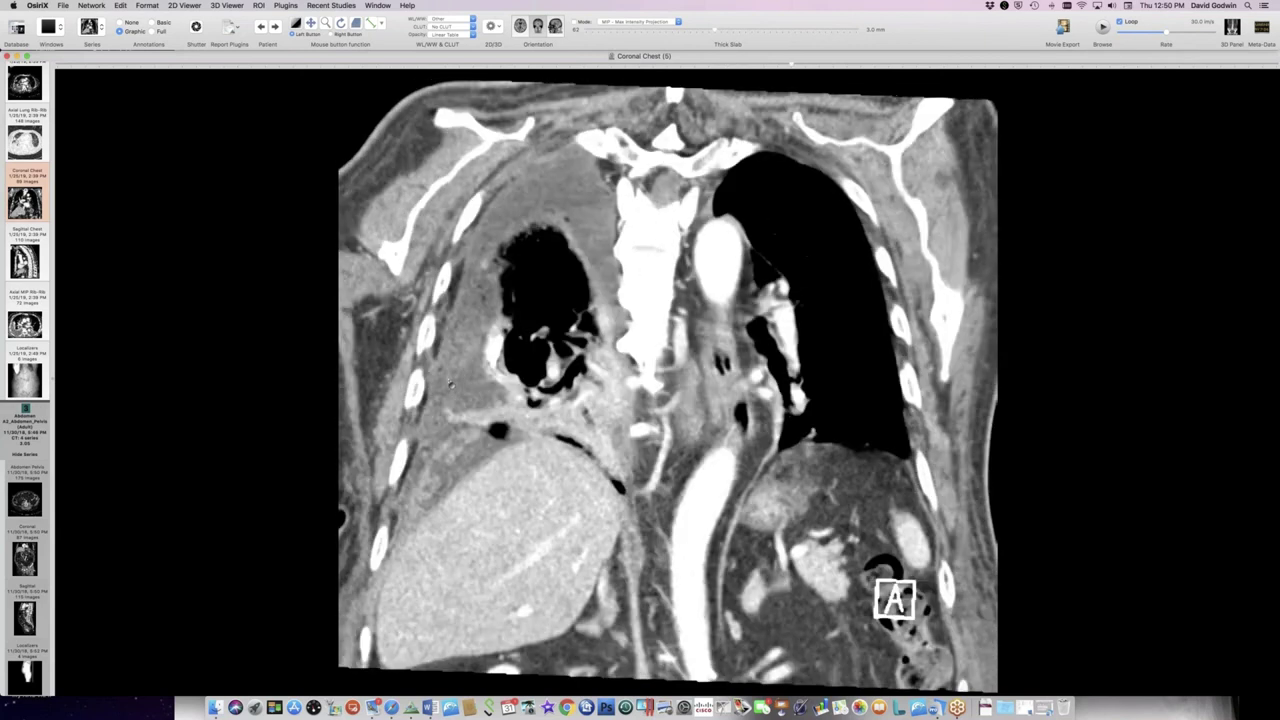
scroll(451, 384, "up", 5)
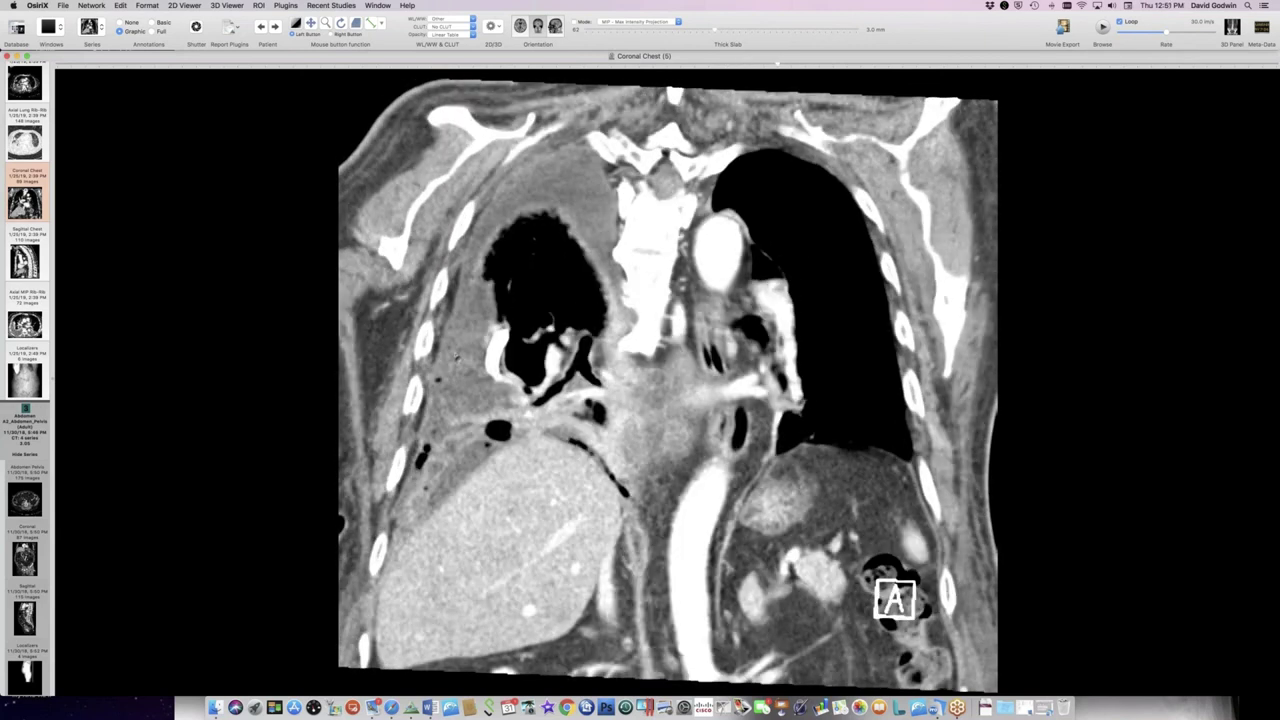
scroll(457, 363, "down", 4)
scroll(457, 363, "up", 3)
scroll(457, 363, "down", 2)
scroll(456, 364, "down", 2)
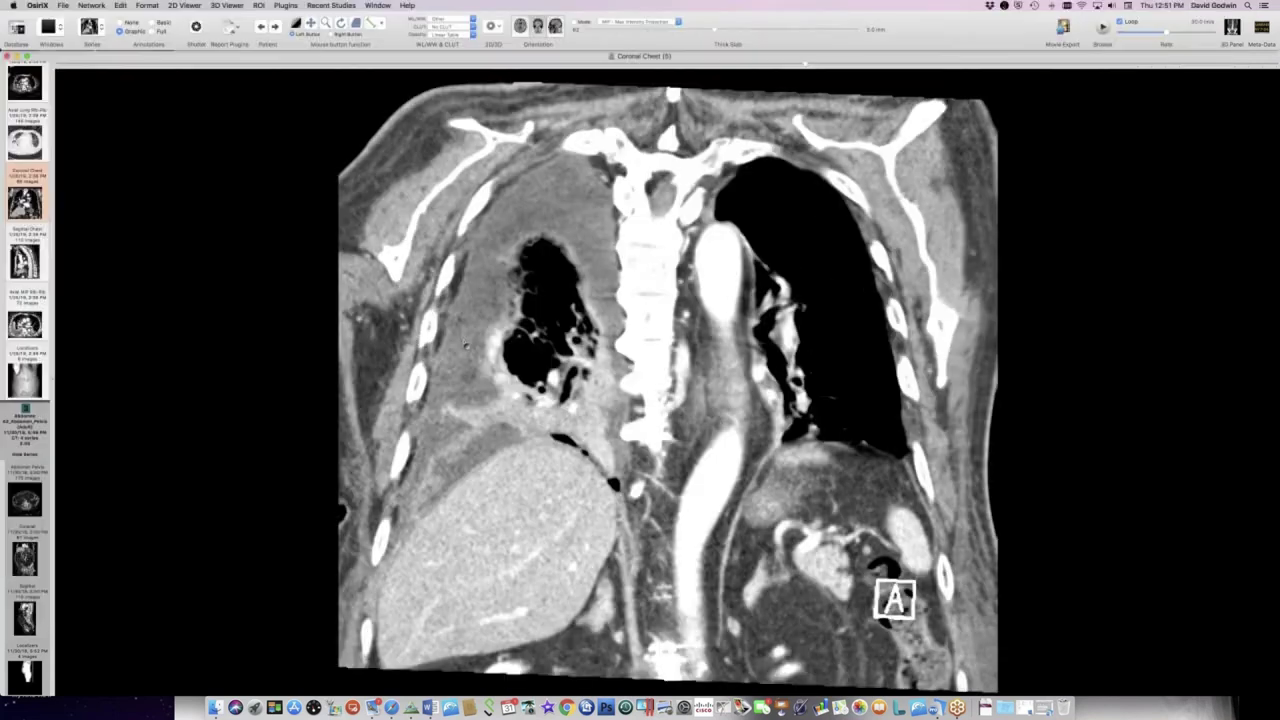
- Trace the space between the lung base and the liver dome on coronal slices from the heart to the spine
scroll(461, 359, "up", 4)
scroll(460, 358, "down", 3)
scroll(470, 457, "up", 4)
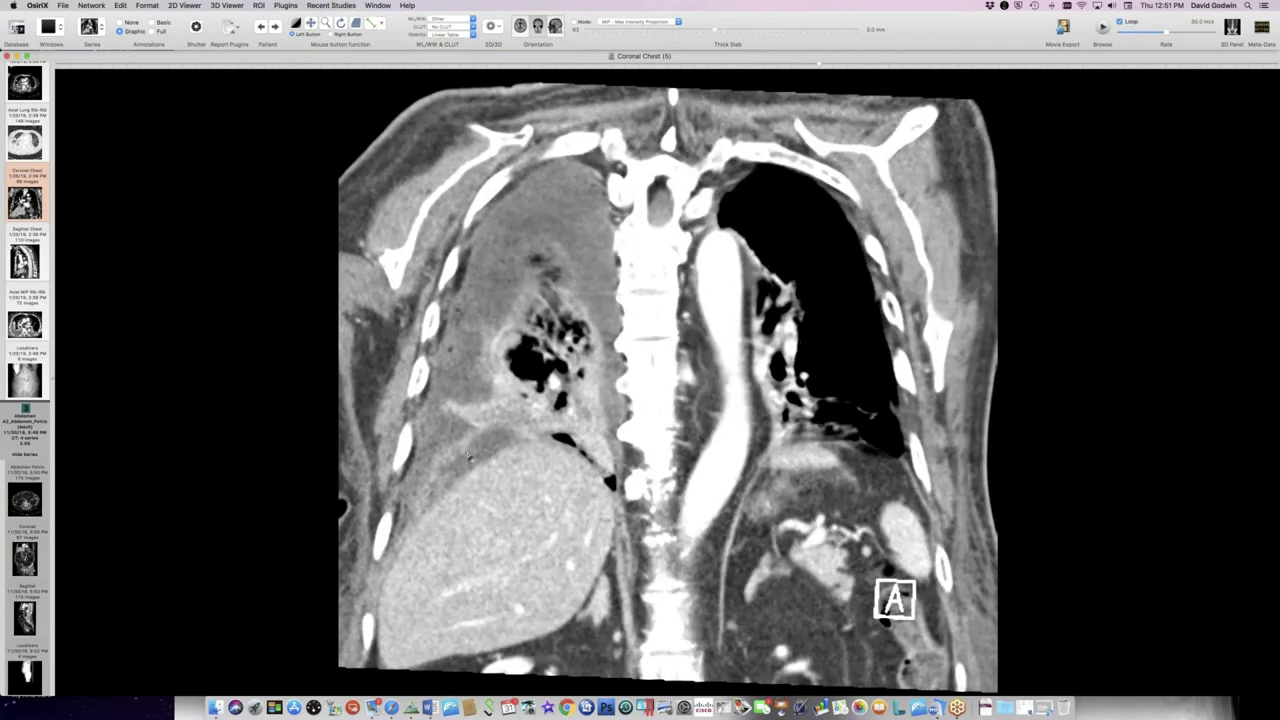
scroll(470, 457, "up", 5)
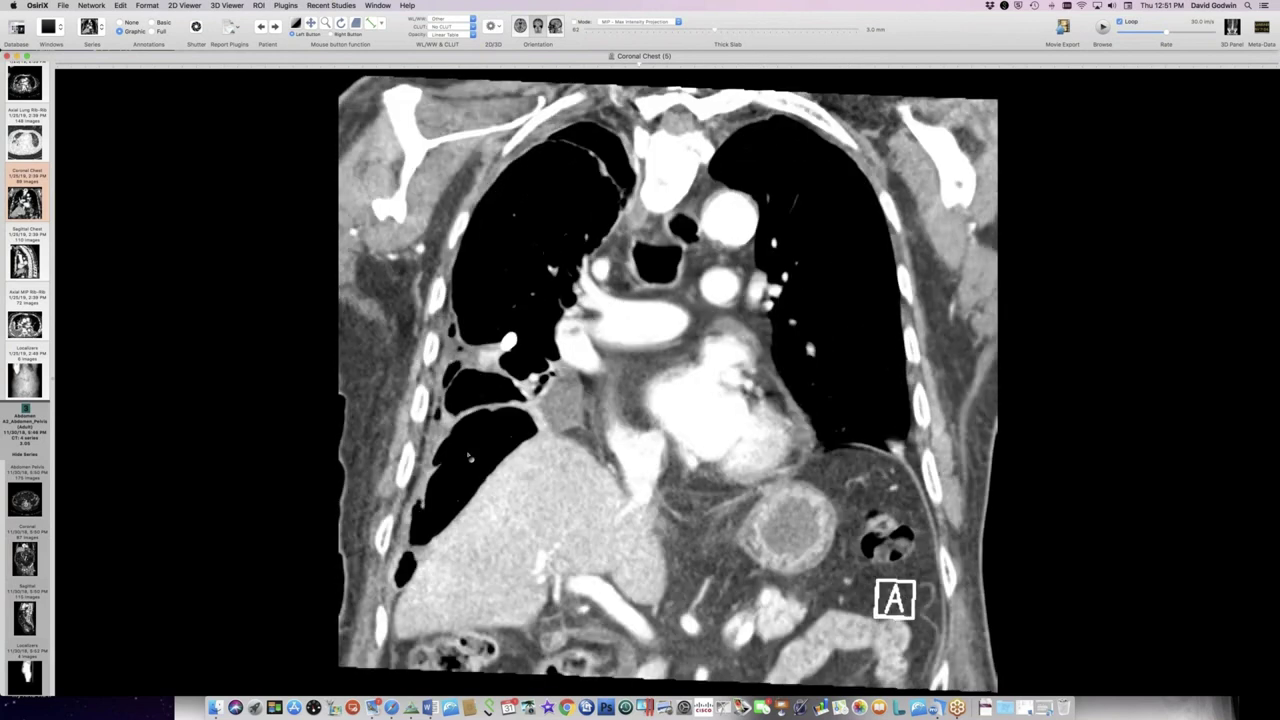
scroll(506, 475, "down", 5)
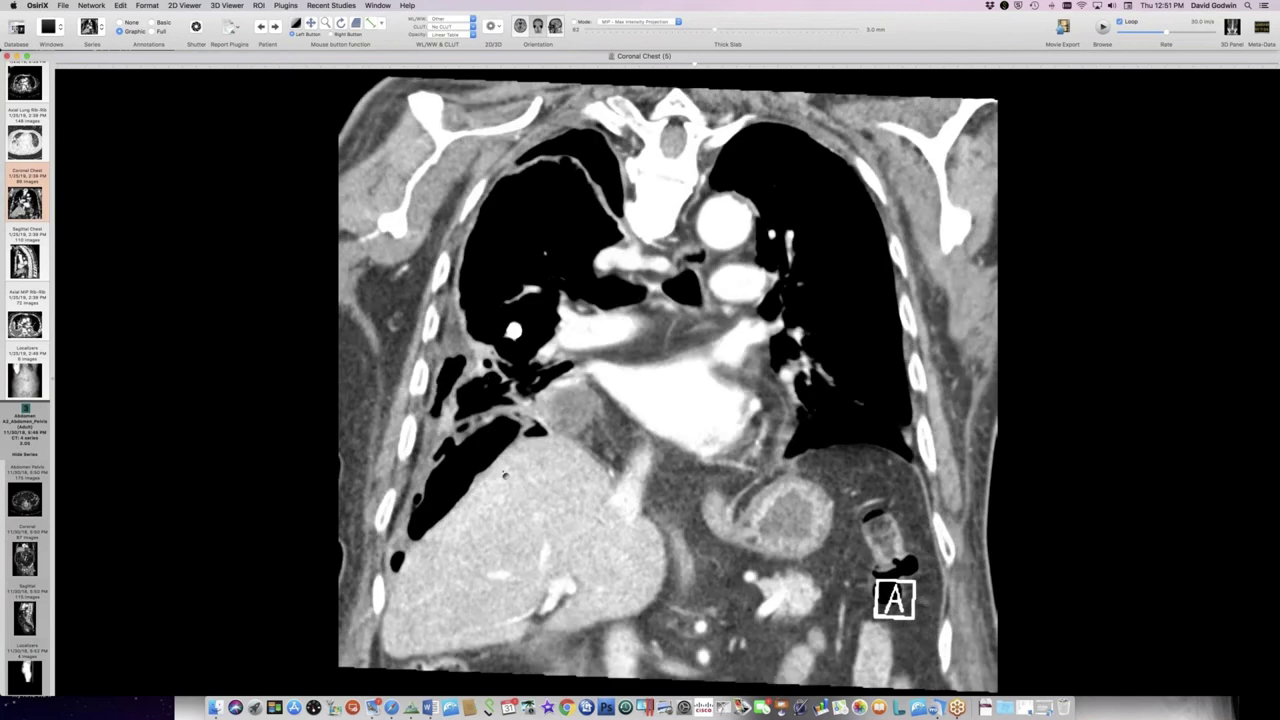
scroll(505, 475, "down", 3)
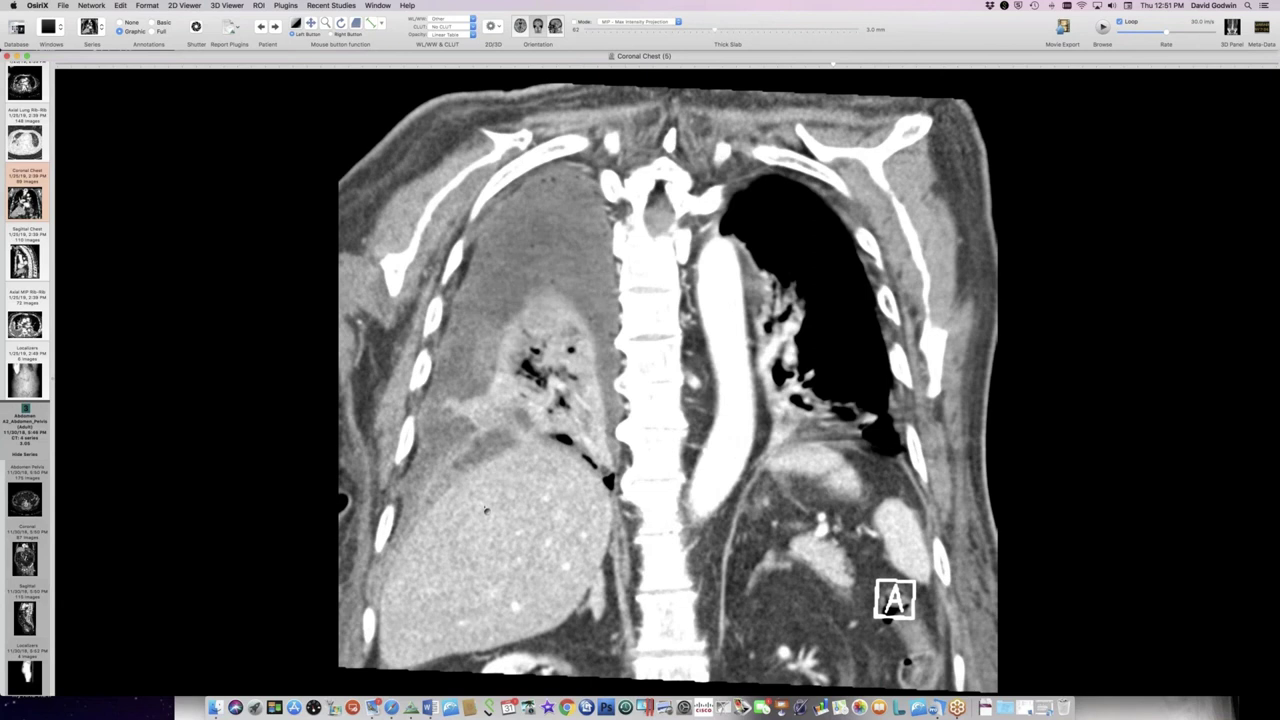
scroll(486, 510, "up", 3)
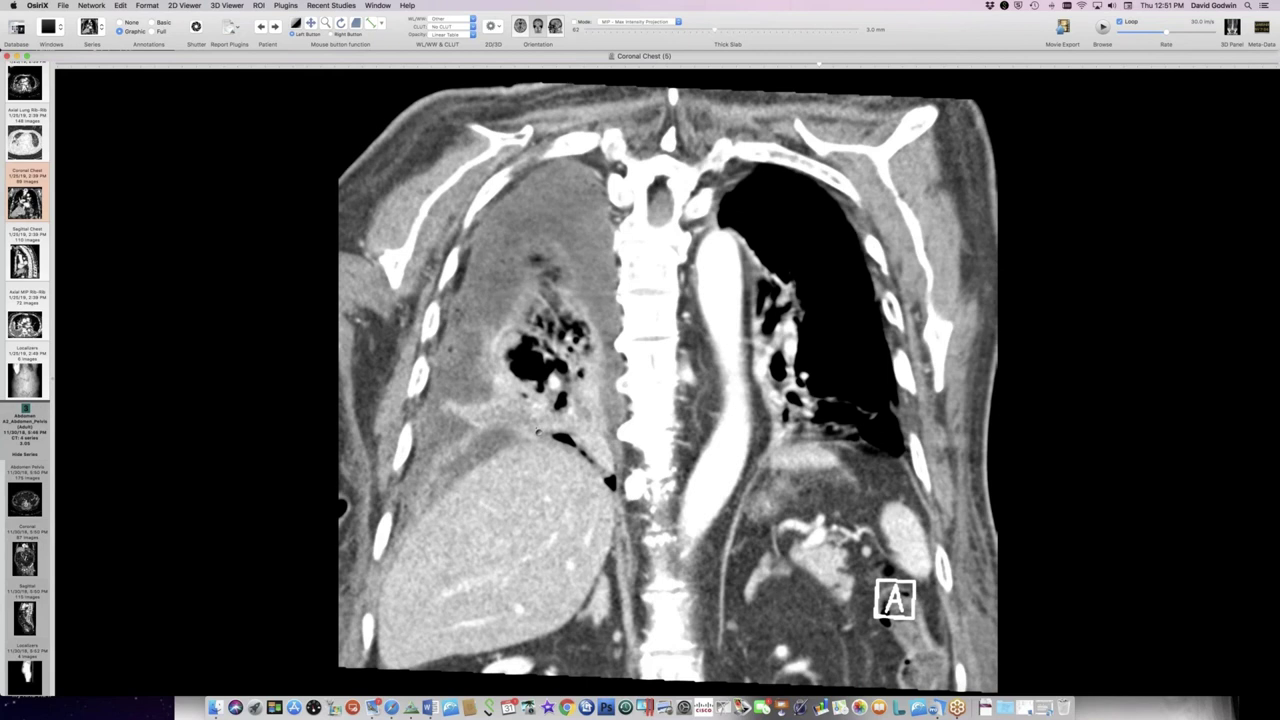
scroll(539, 430, "down", 5)
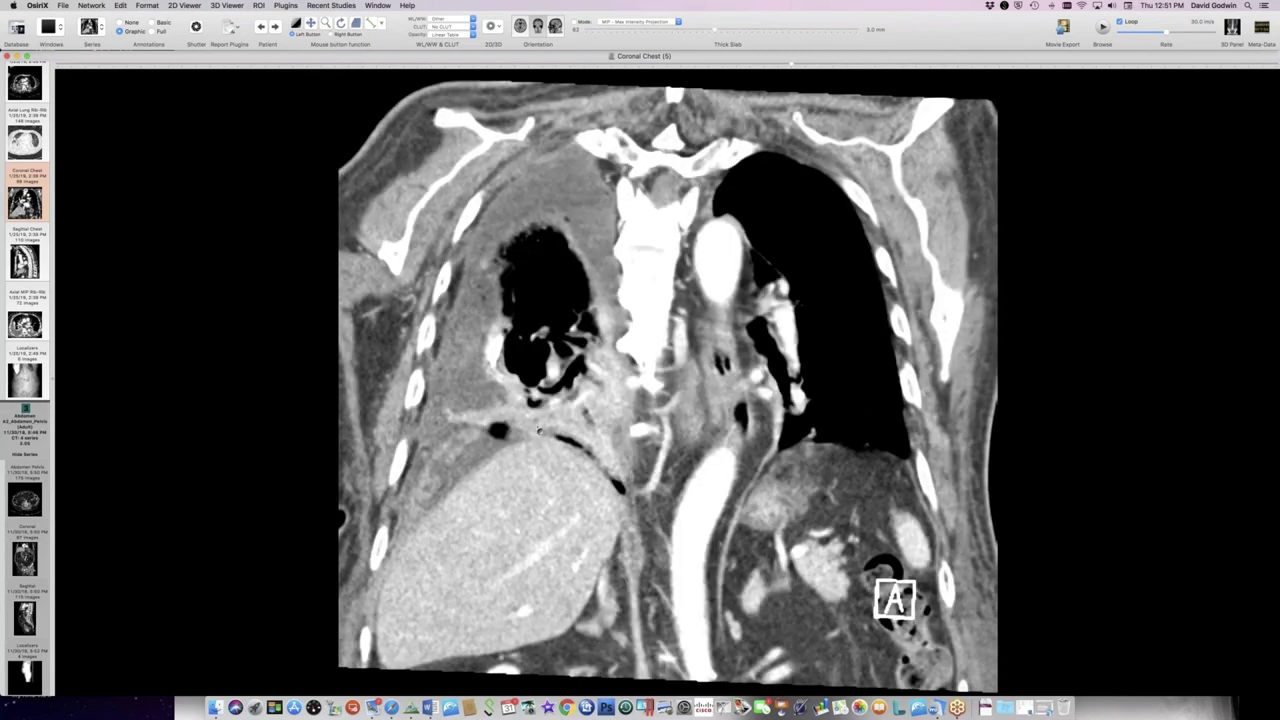
- Apply the CT - Abdomen window preset to the Coronal Chest series and reexamine the lung base and liver dome
key("4")
scroll(539, 430, "up", 5)
scroll(539, 430, "down", 6)
scroll(539, 430, "up", 4)
scroll(539, 430, "down", 6)
scroll(539, 430, "up", 5)
scroll(539, 430, "down", 3)
key("F2")
scroll(539, 430, "down", 5)
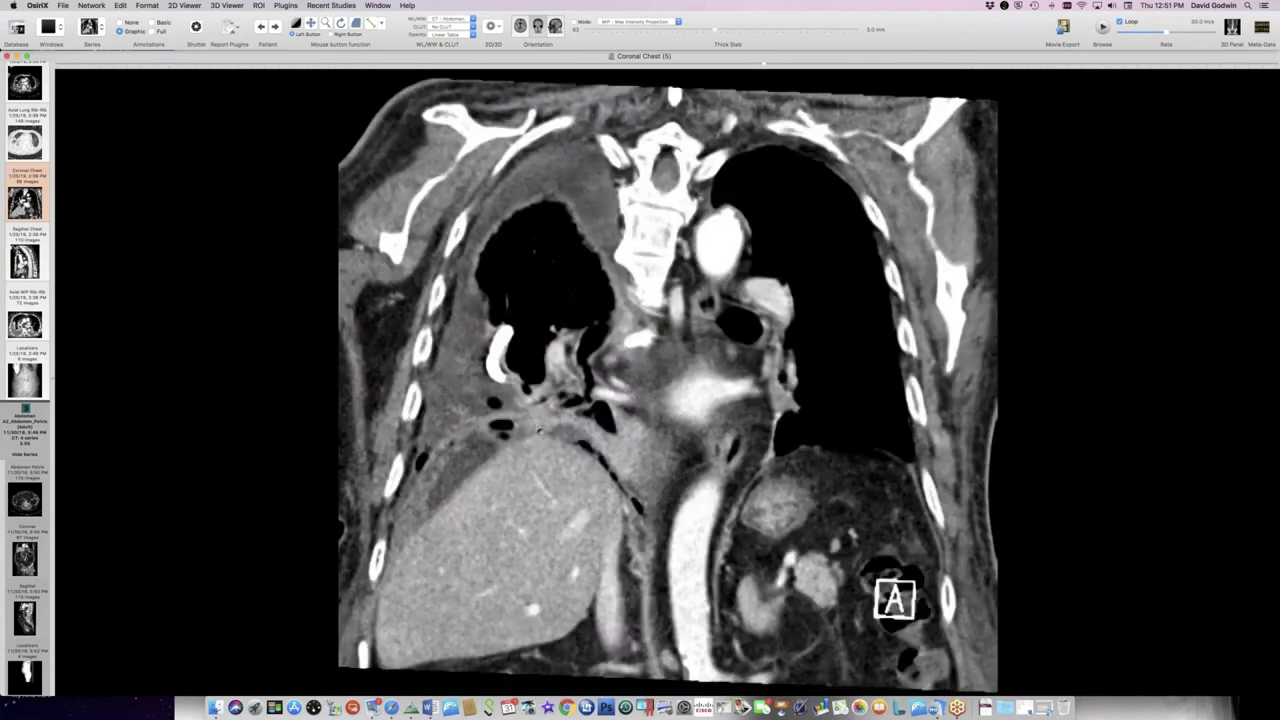
scroll(539, 430, "down", 4)
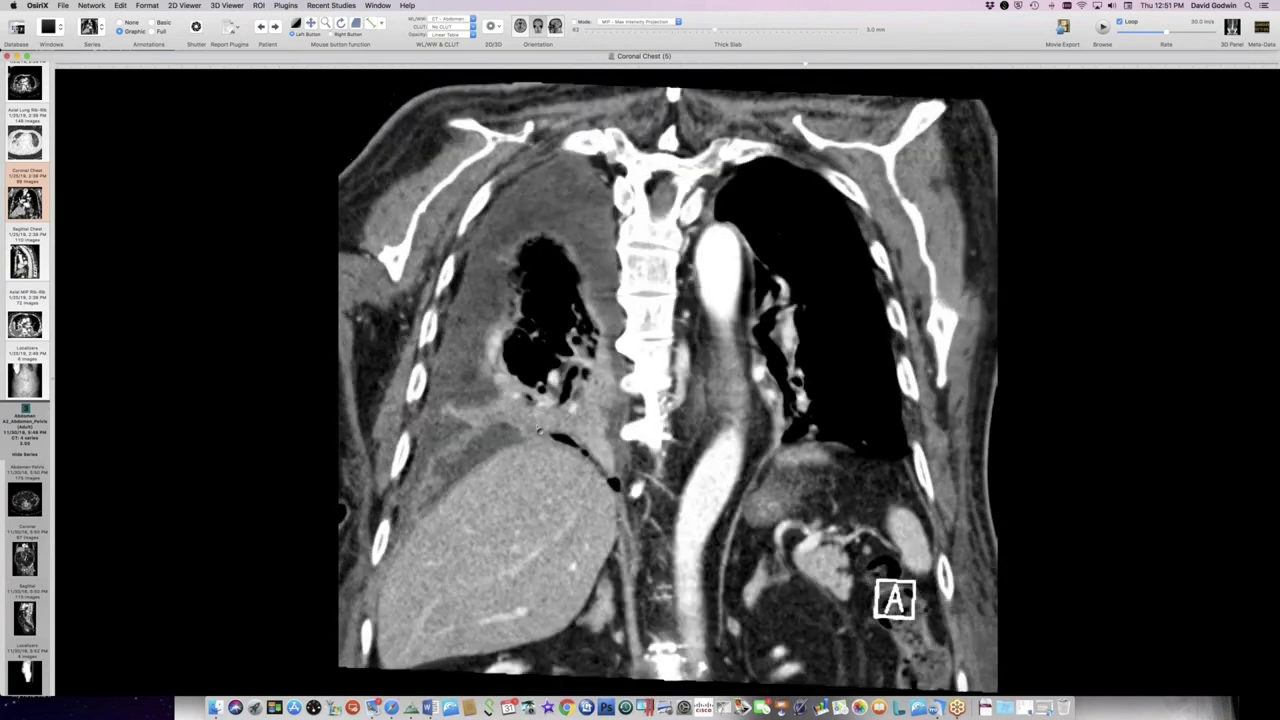
scroll(545, 388, "up", 4)
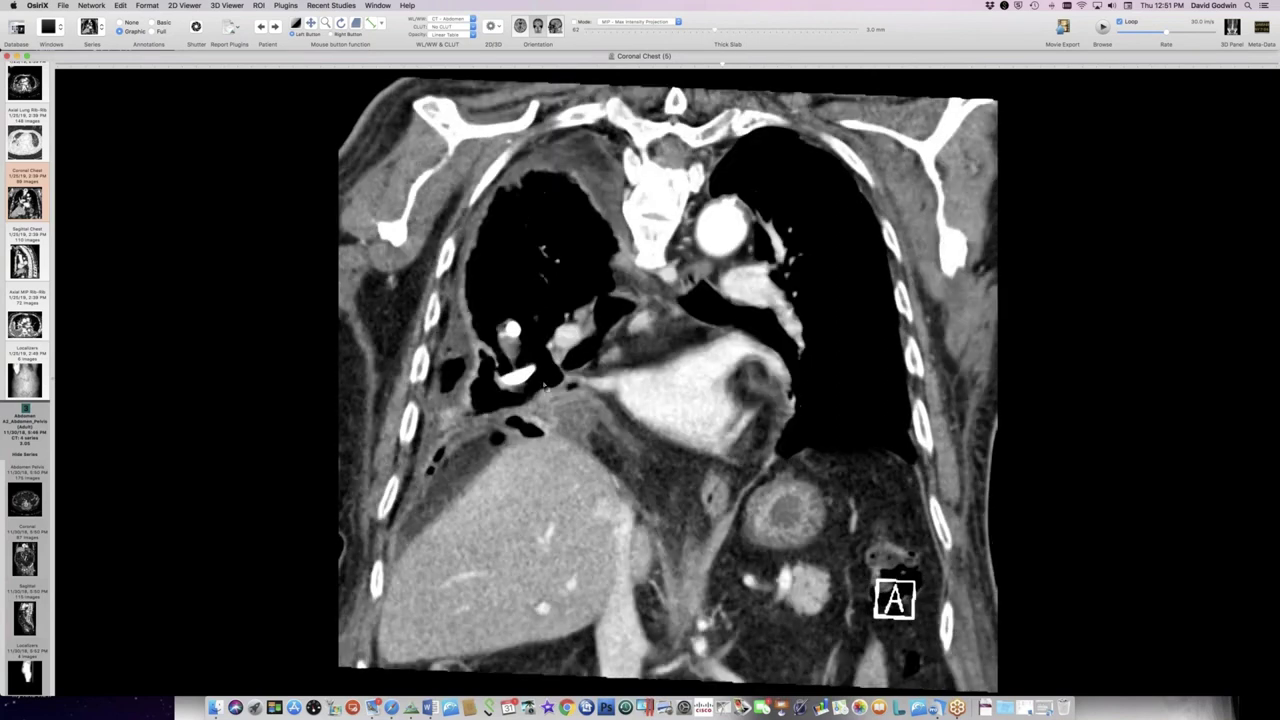
- Follow the air and fluid above the liver through the coronal slices from mid-heart to the spine in the CT - Abdomen window
key("3")
scroll(546, 389, "down", 6)
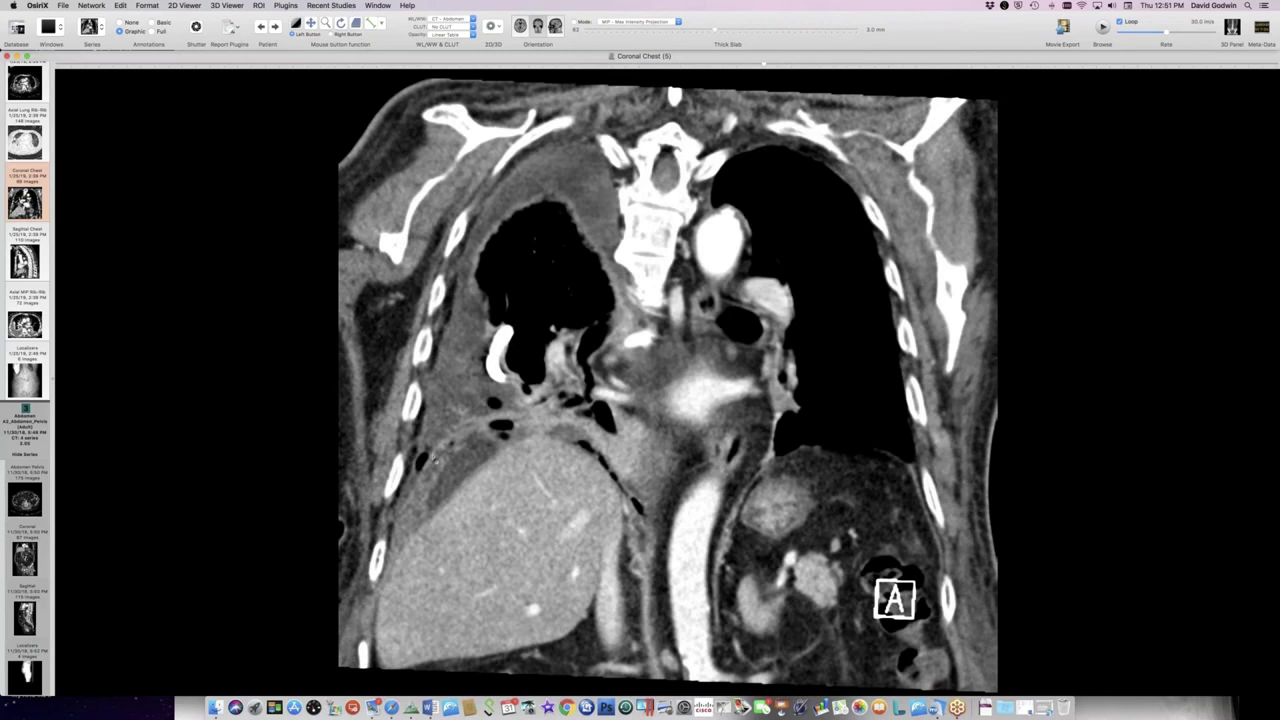
scroll(449, 497, "down", 10)
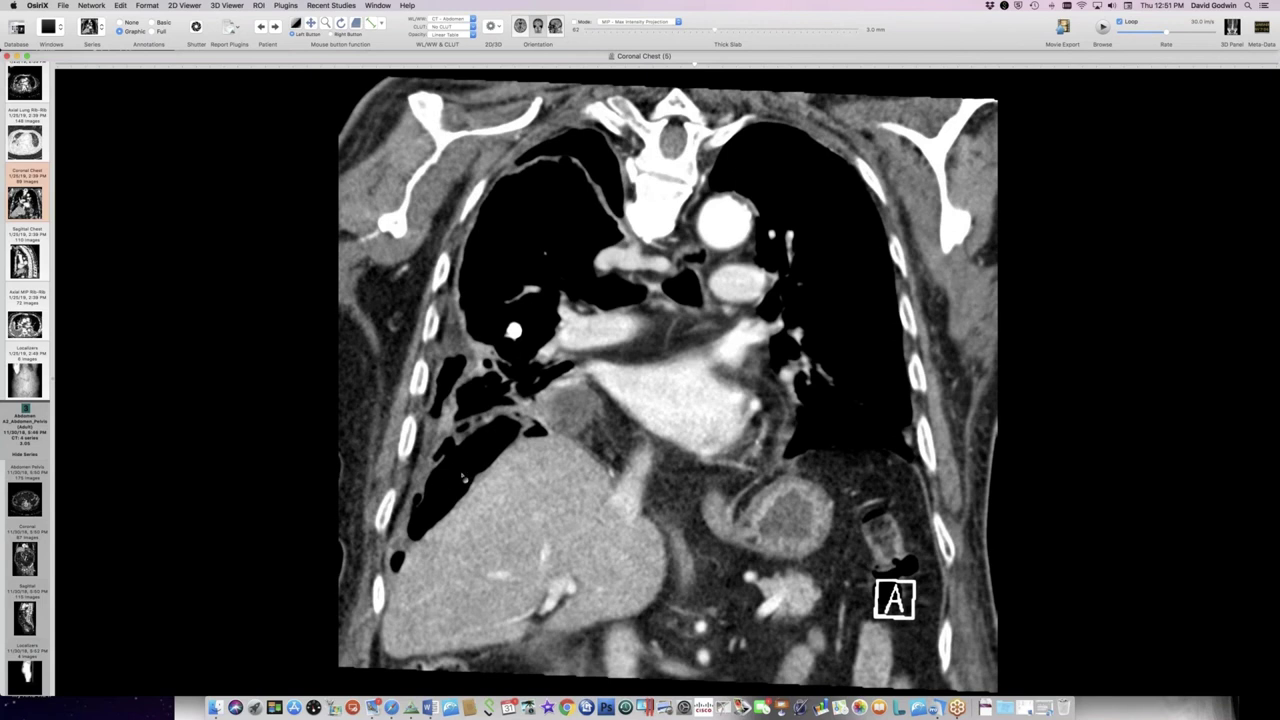
scroll(463, 477, "down", 10)
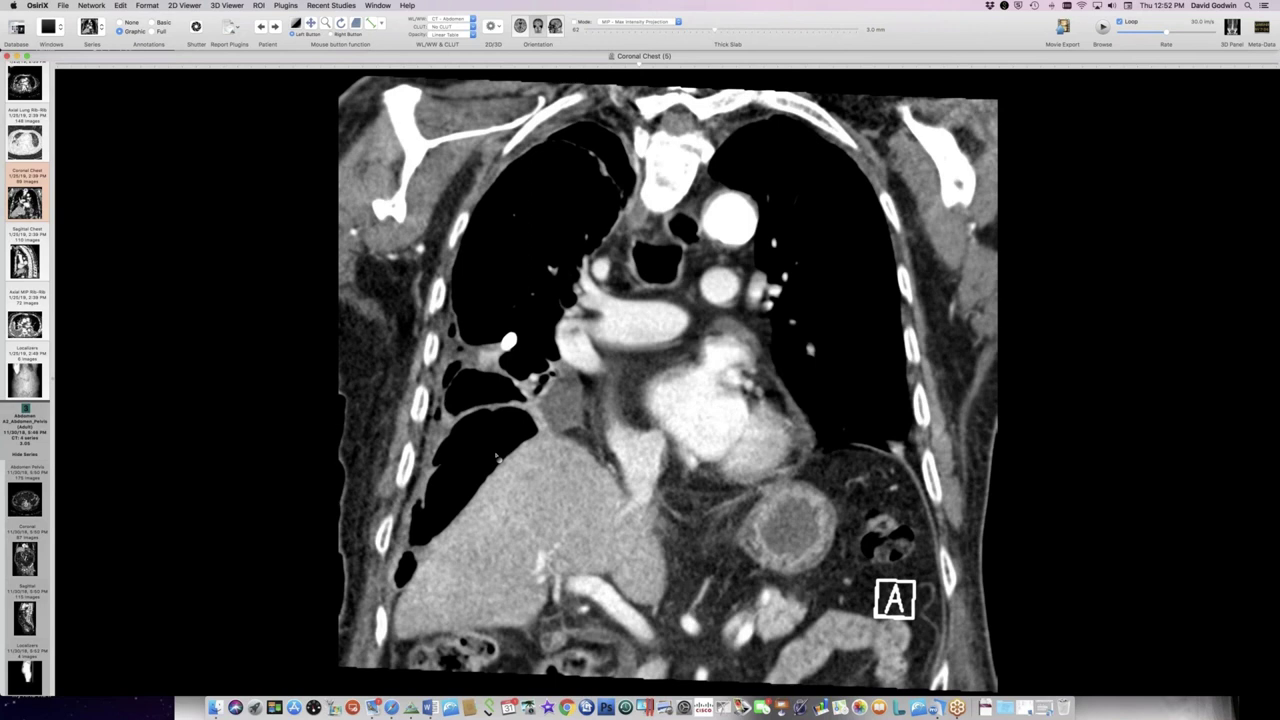
scroll(497, 457, "down", 1)
scroll(497, 457, "down", 15)
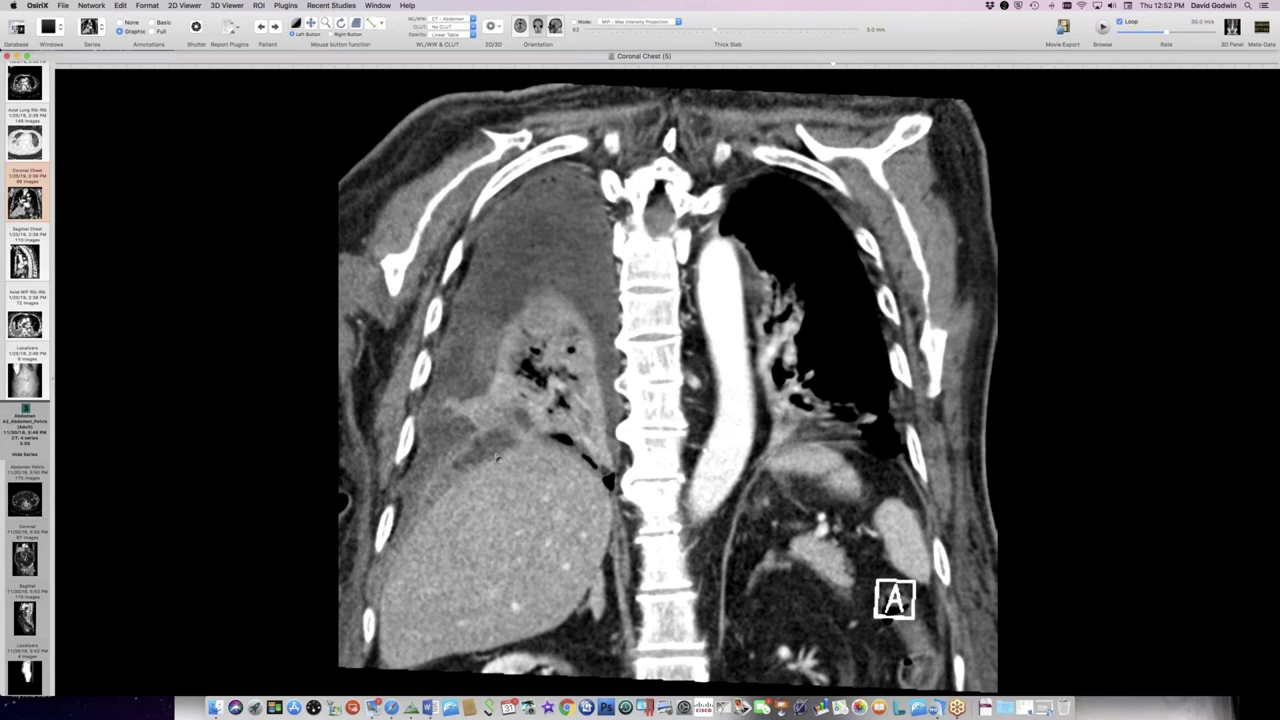
scroll(474, 490, "down", 10)
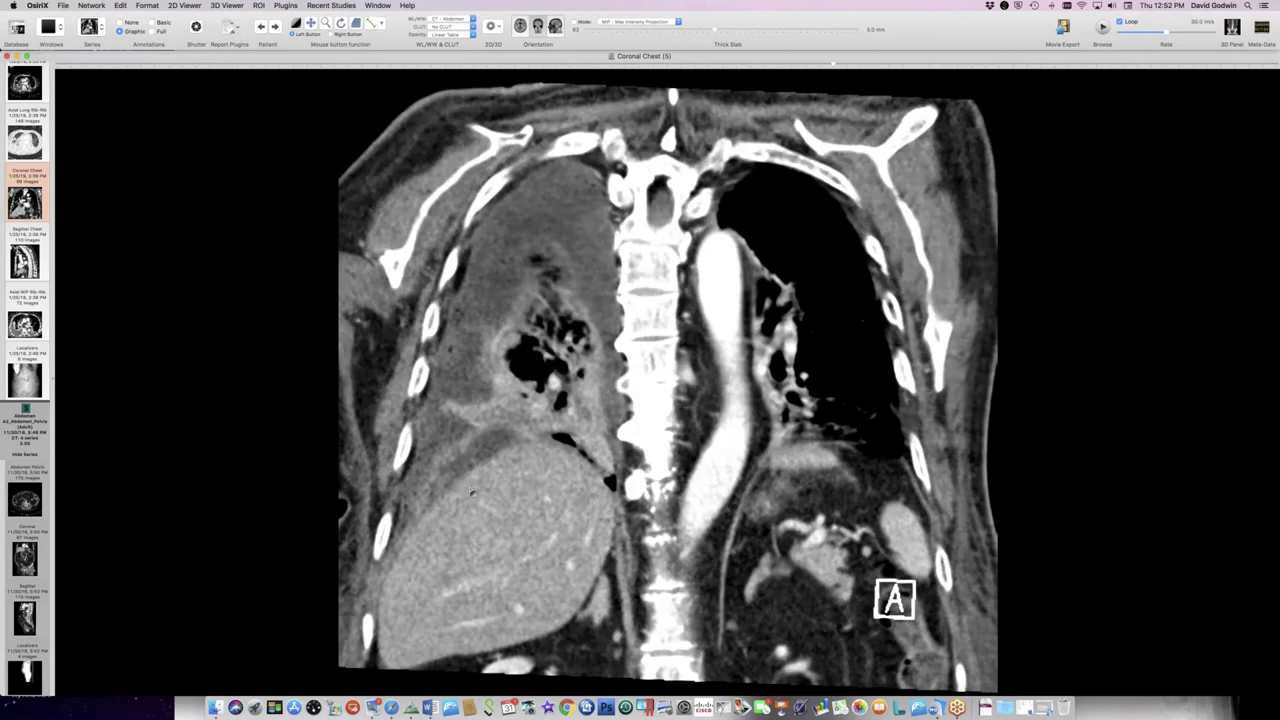
- Examine the air and fluid between the right lung base and liver dome on coronal slices from the spine to the heart
scroll(472, 492, "up", 9)
scroll(472, 492, "down", 7)
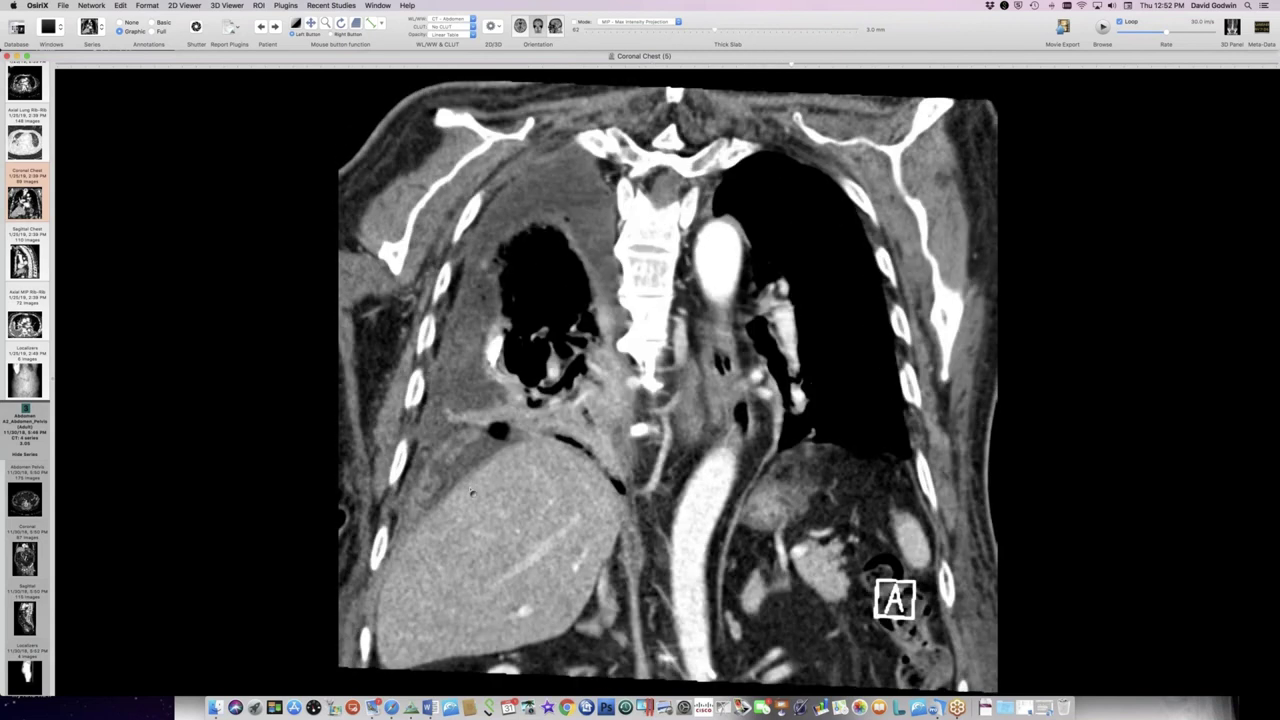
scroll(474, 490, "down", 5)
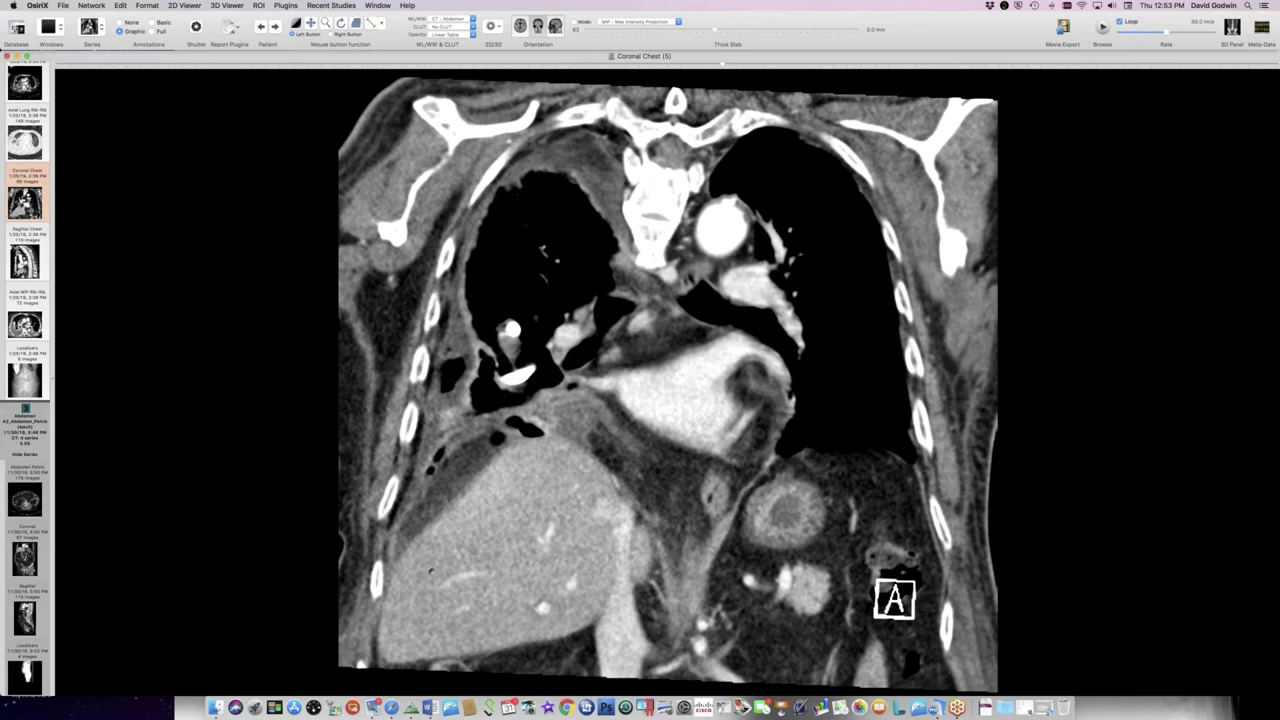
scroll(431, 570, "down", 5)
scroll(431, 570, "up", 5)
scroll(431, 570, "up", 8)
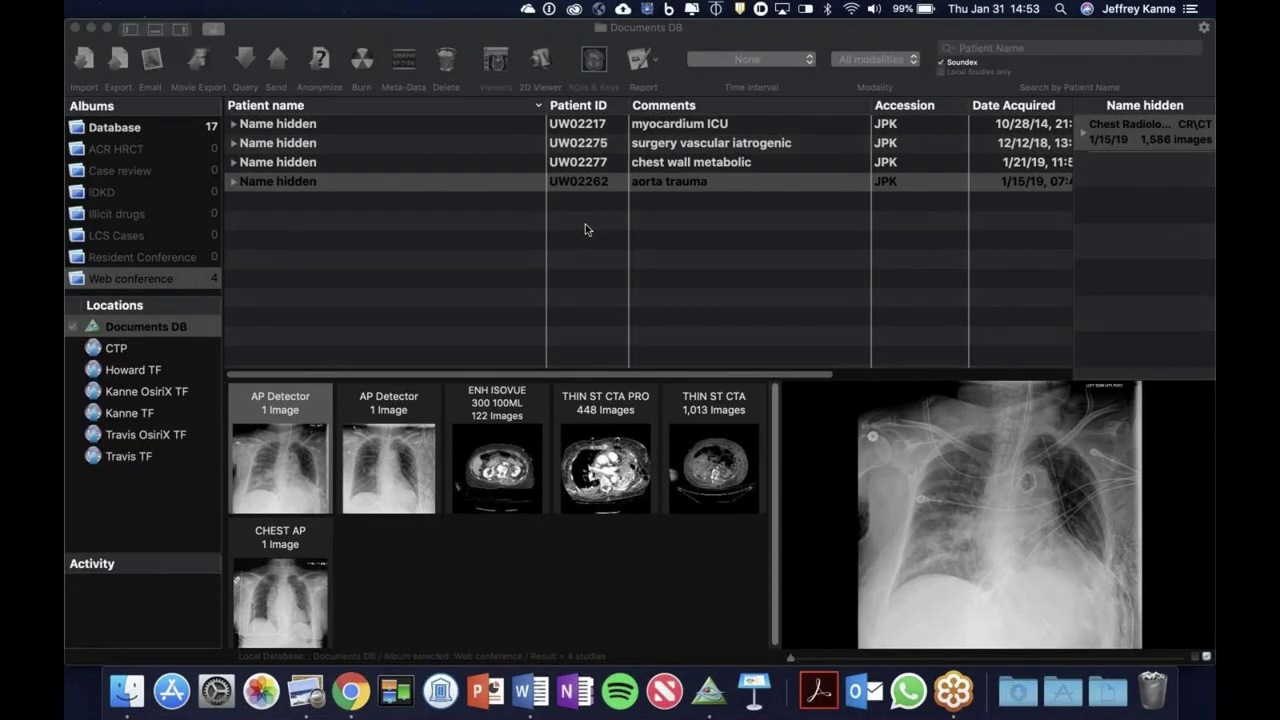
- Open the aorta trauma case and display its 1/18/19 and 1/19/19 AP Detector radiographs side by side
left_click(281, 189)
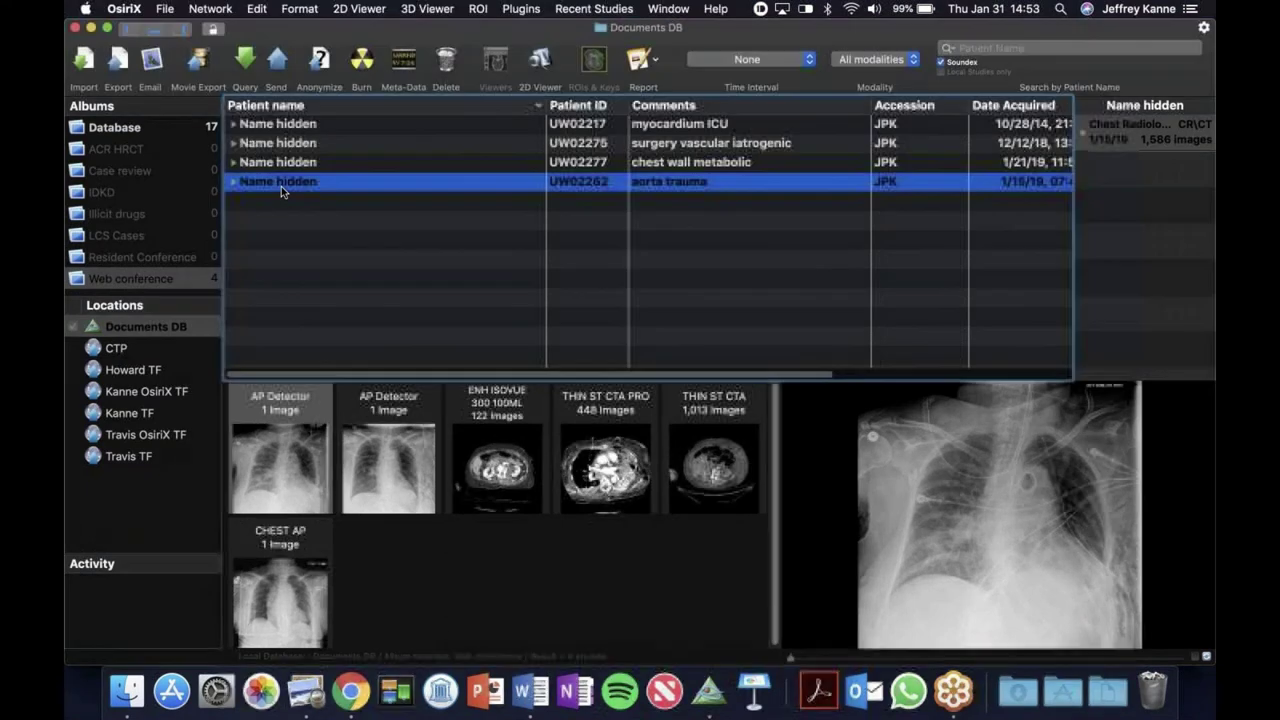
double_click(281, 186)
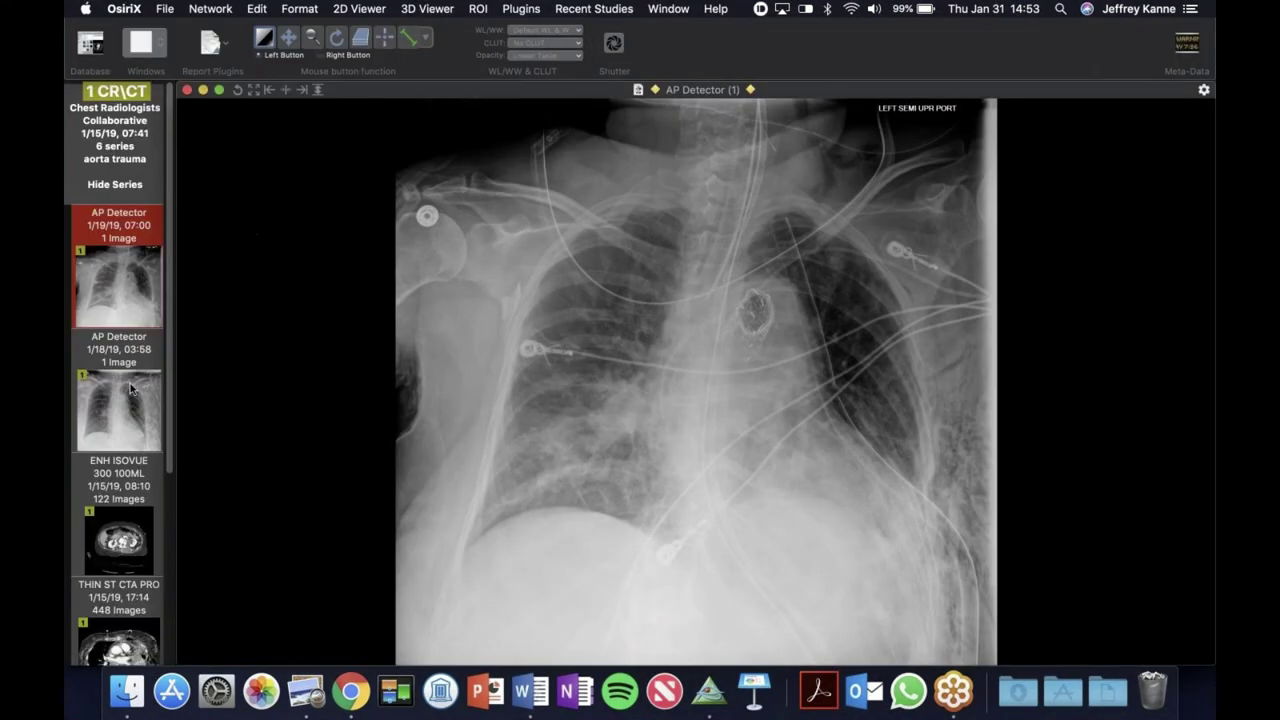
left_click(130, 383)
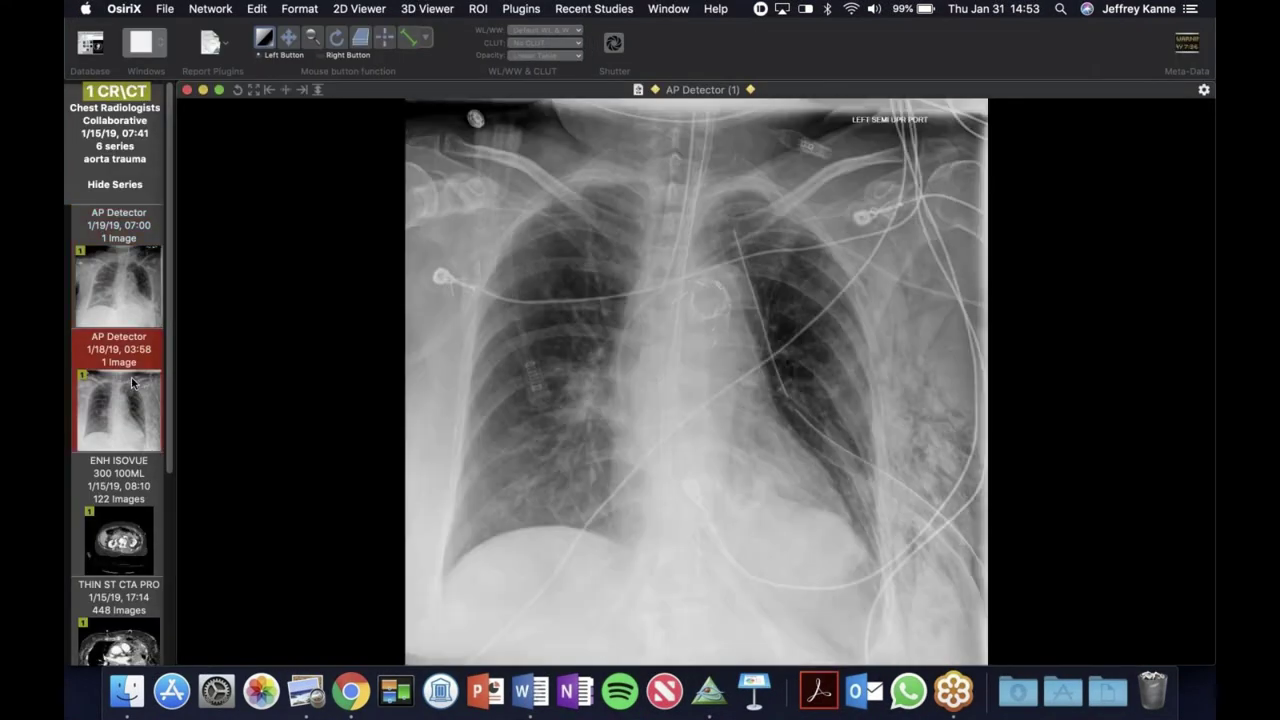
left_click(148, 250, "super")
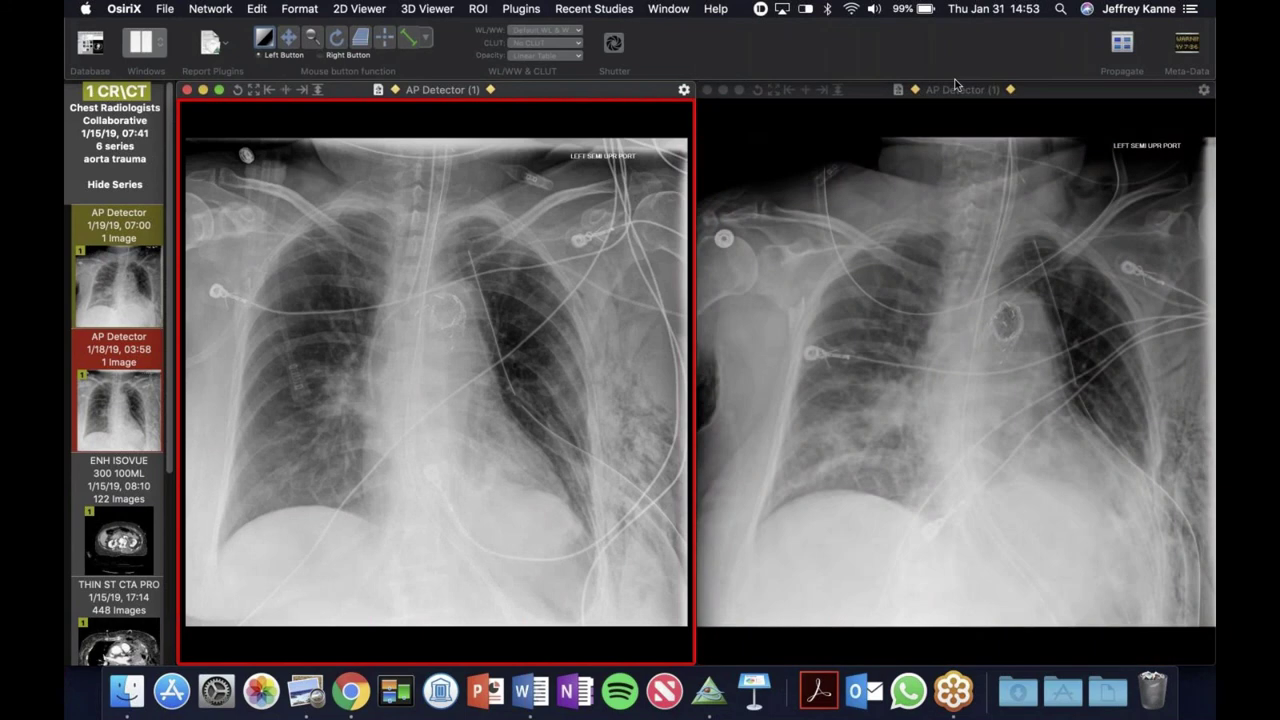
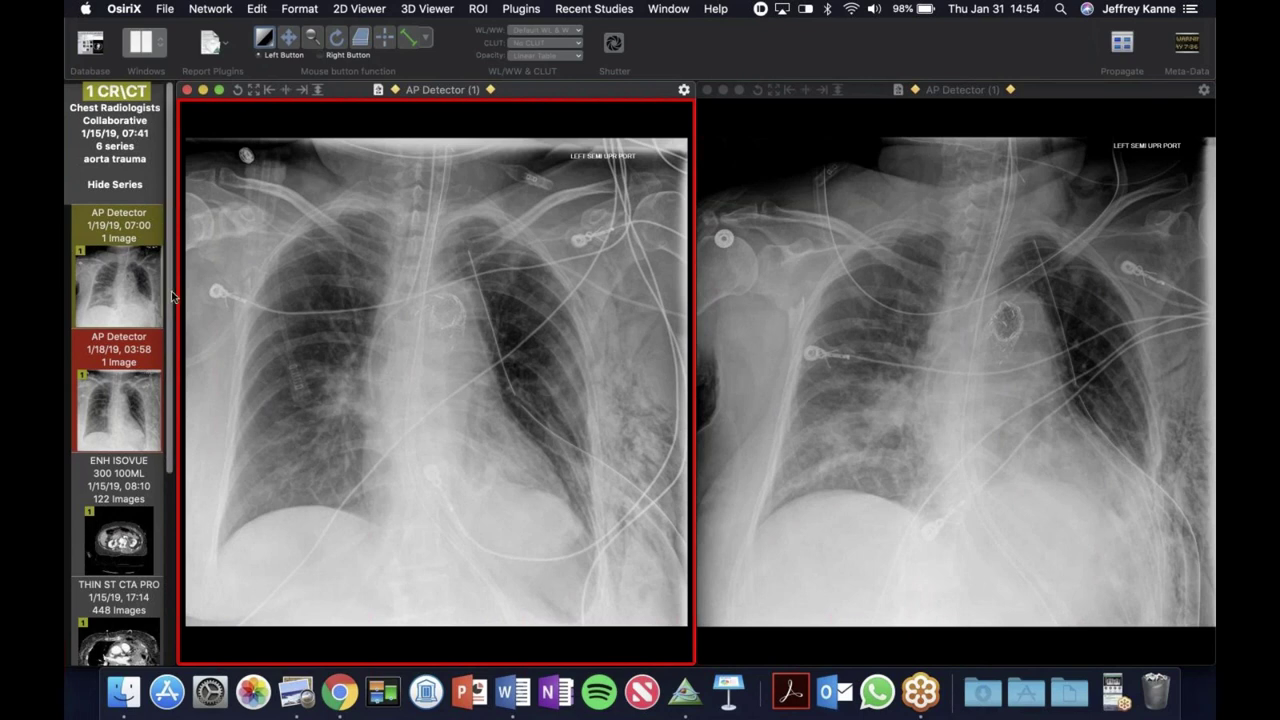
- Open the THIN ST CTA PRO series at the aortic arch with a wider display window for the contrast-filled aorta
left_click_drag(169, 292, 163, 457)
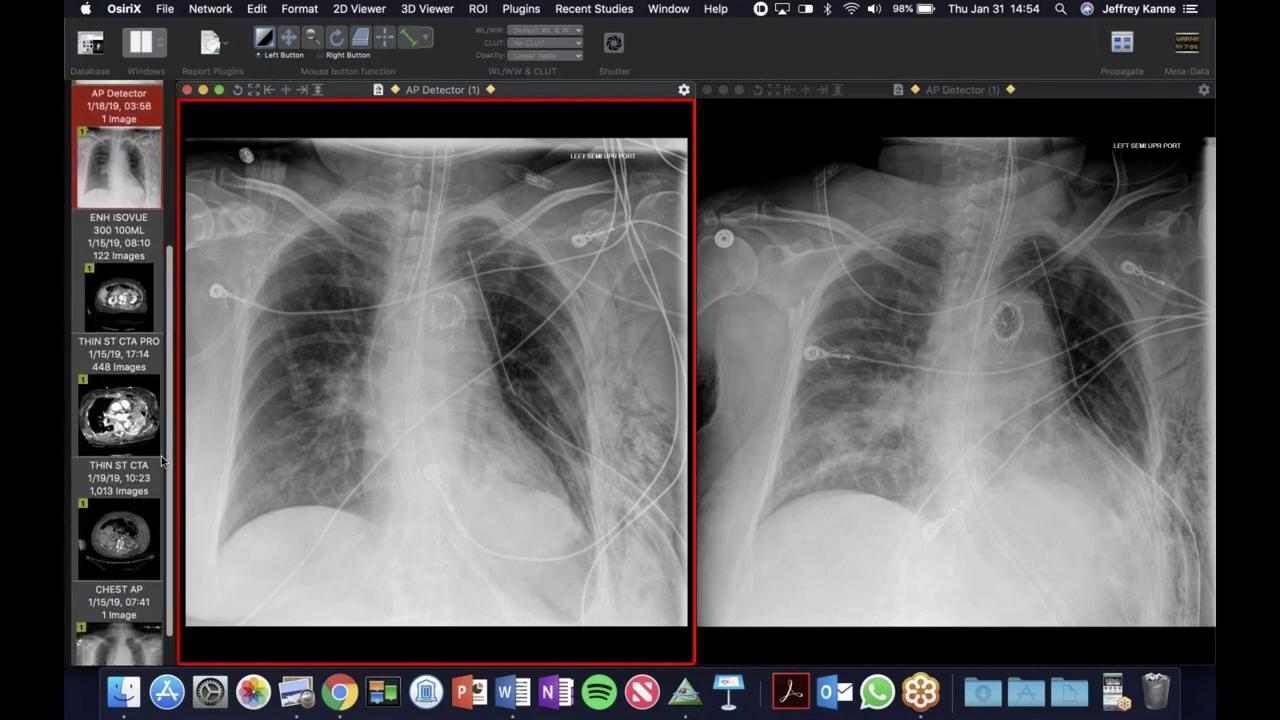
double_click(116, 400)
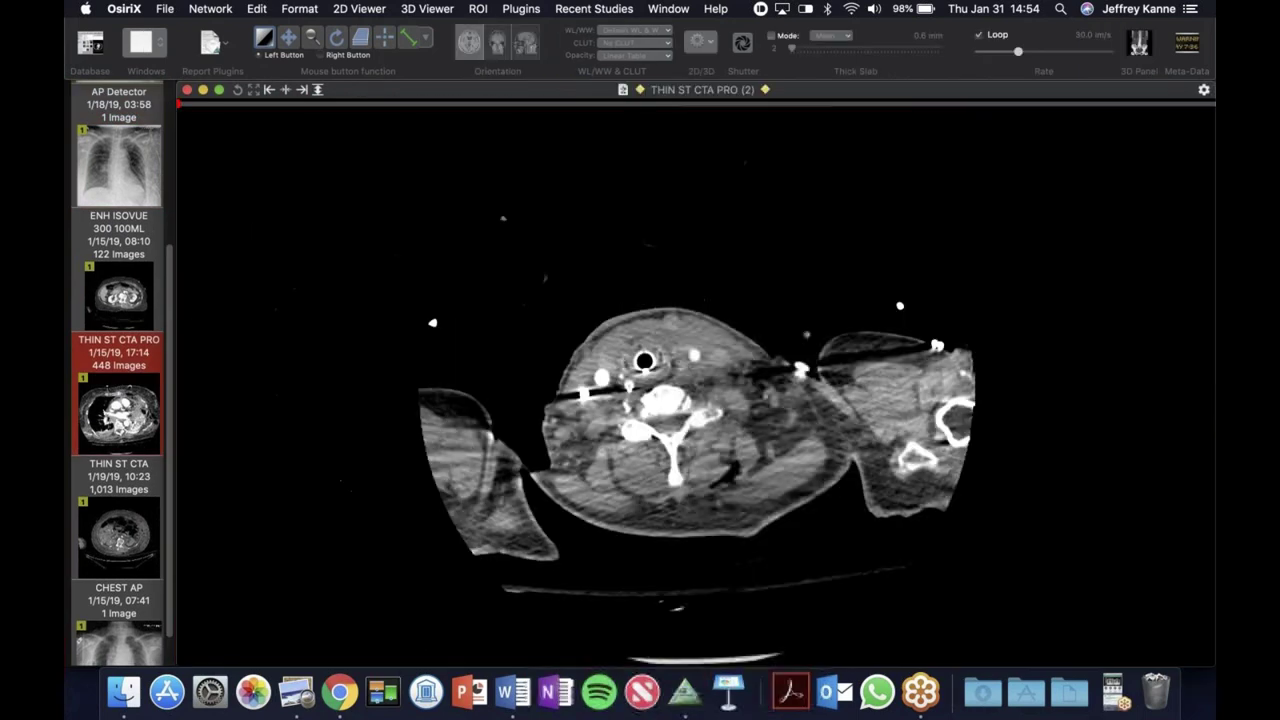
mouse_move(183, 104)
left_mouse_down()
mouse_move(517, 135)
mouse_move(500, 134)
left_mouse_up()
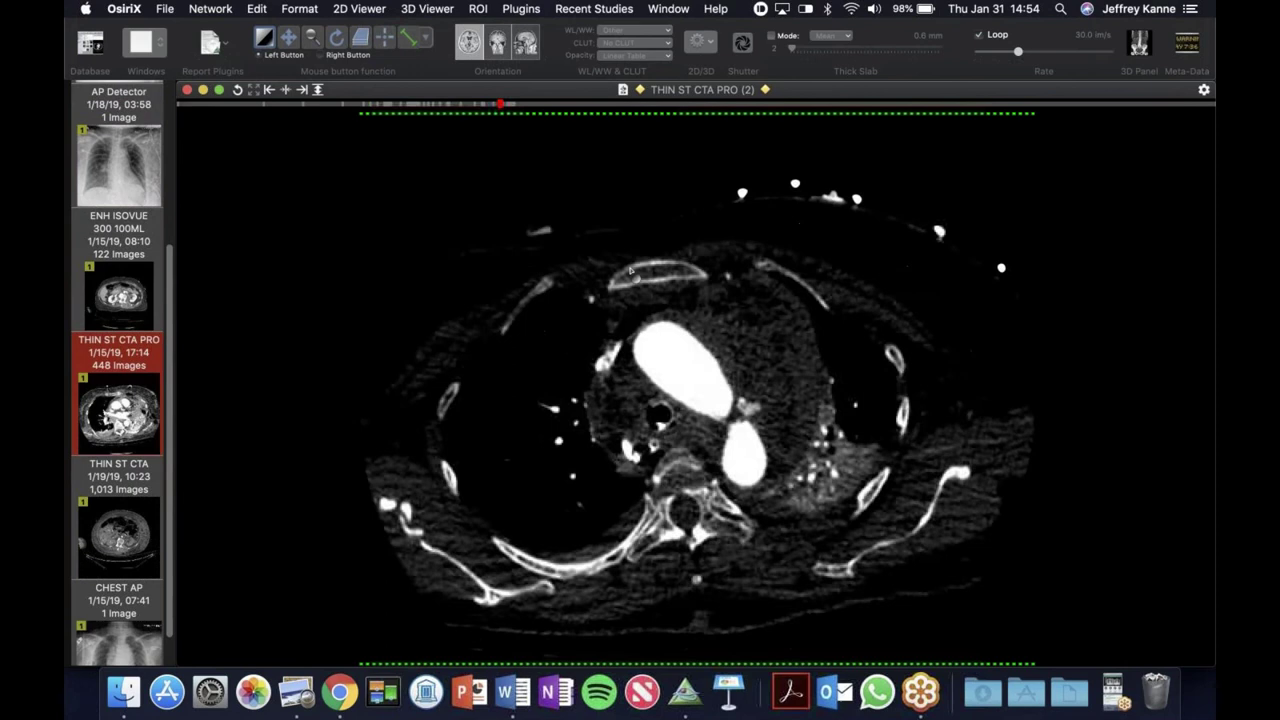
left_click_drag(632, 270, 735, 275)
mouse_move(507, 106)
left_mouse_down()
mouse_move(470, 104)
mouse_move(505, 104)
left_mouse_up()
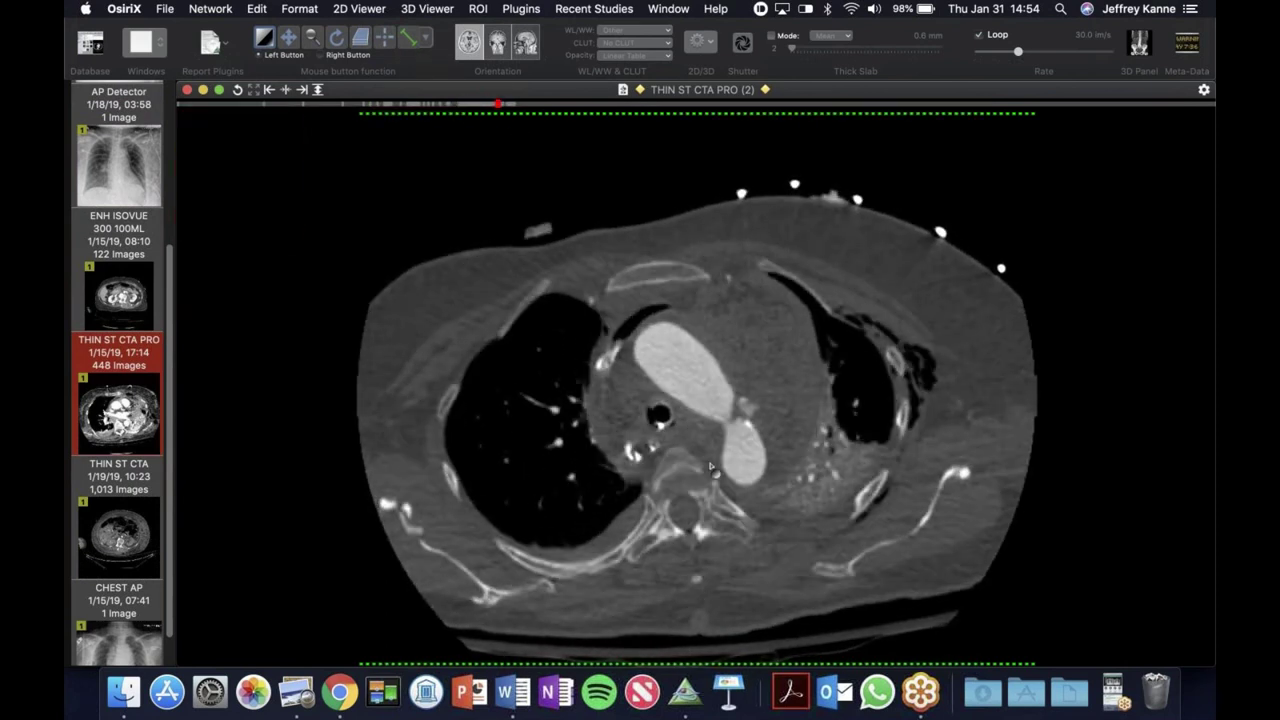
- Follow the aorta and surrounding mediastinum on axial slices from the arch down to the aortic root
scroll(738, 428, "up", 10)
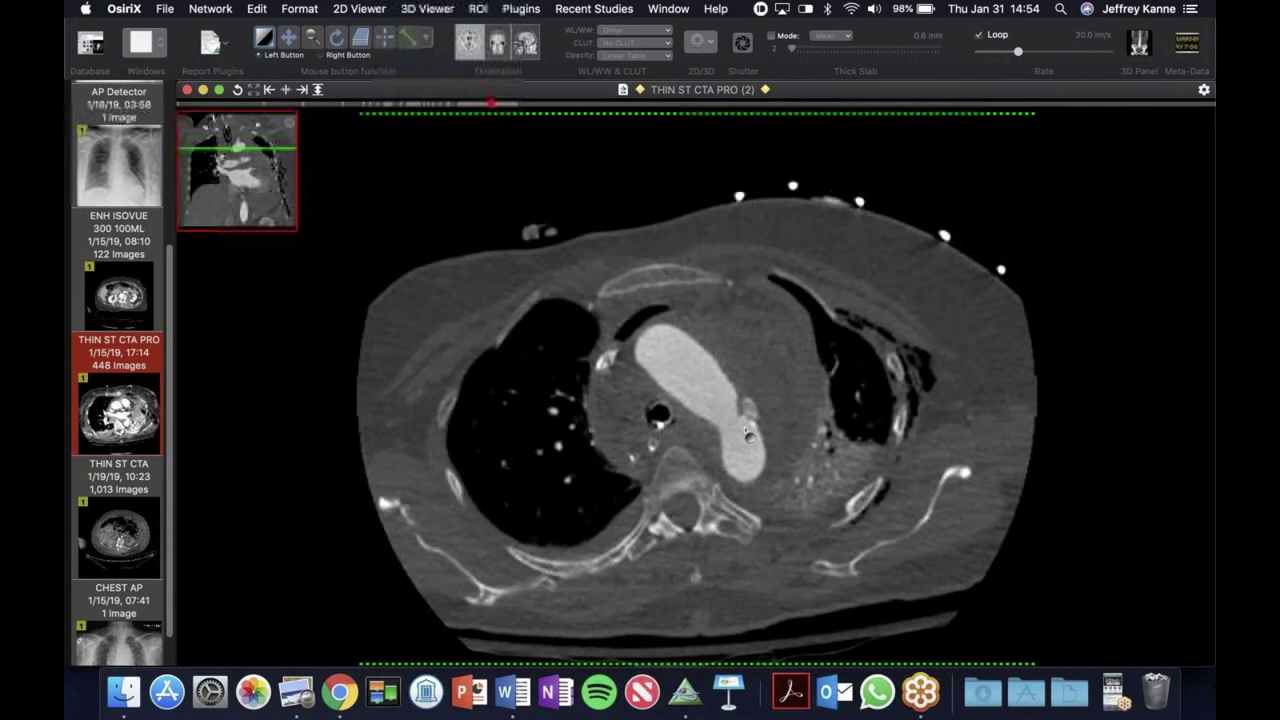
scroll(745, 432, "down", 20)
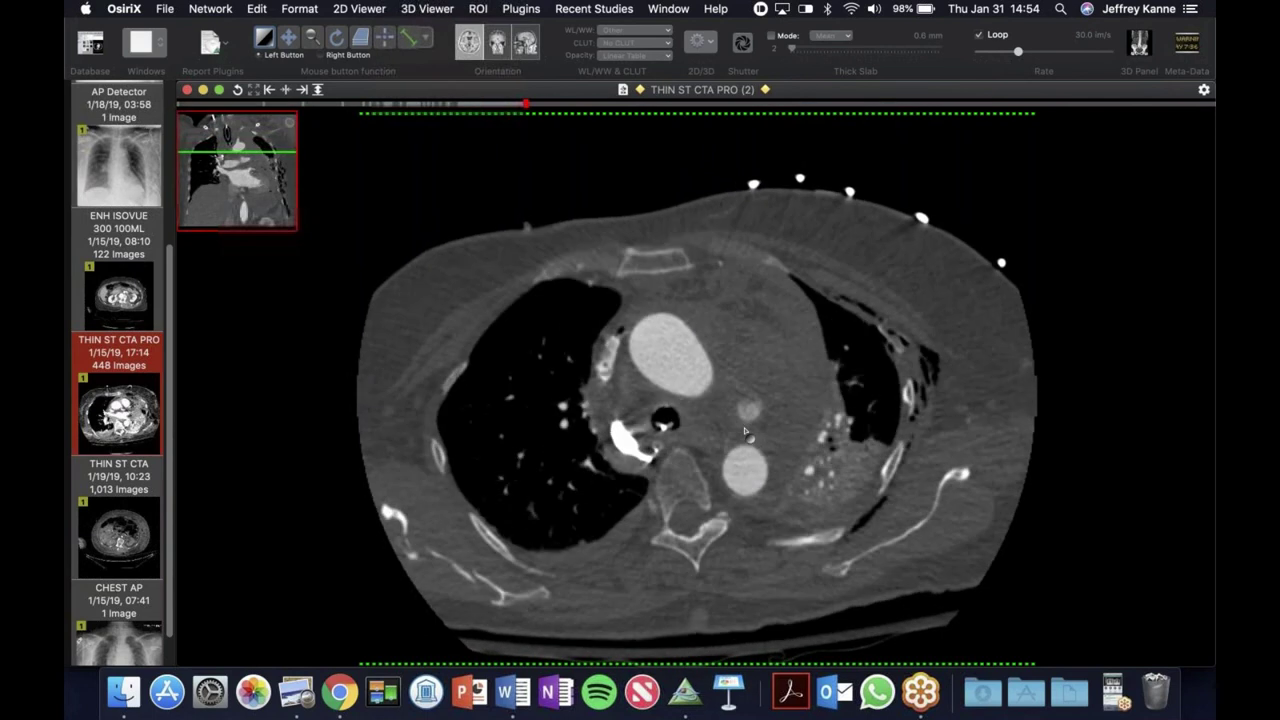
scroll(745, 432, "down", 20)
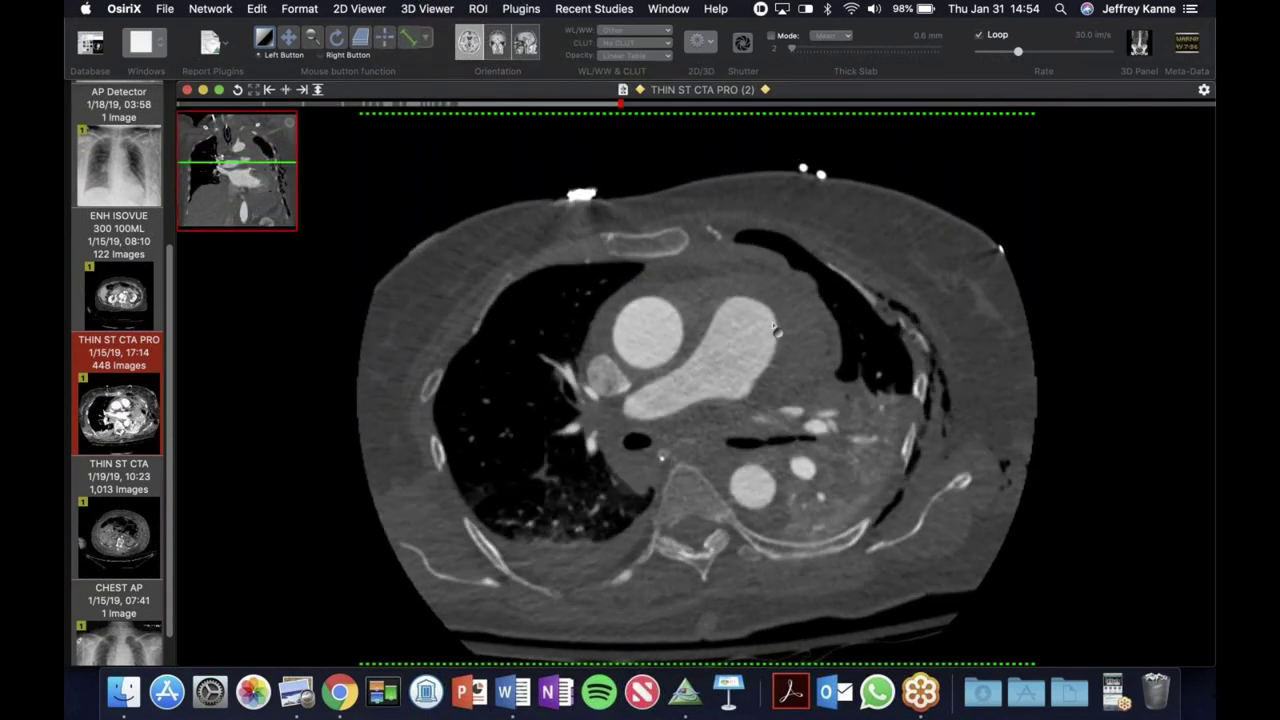
scroll(775, 328, "down", 10)
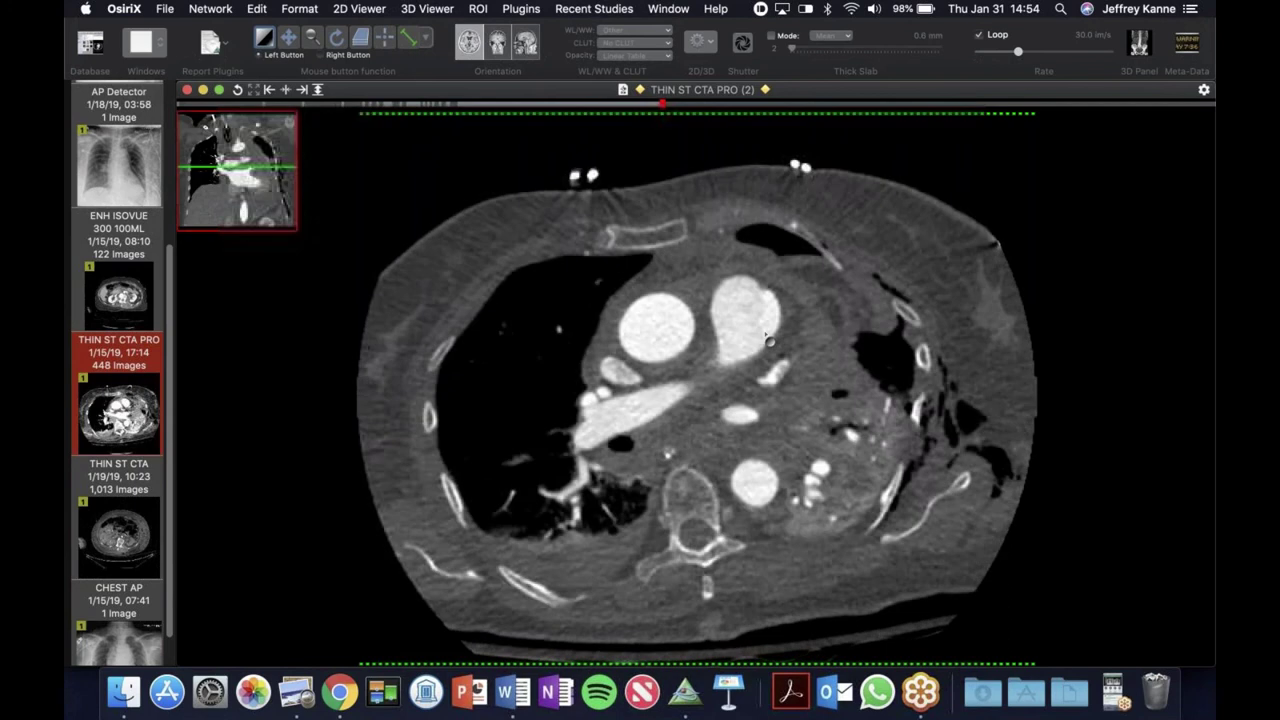
scroll(728, 343, "down", 18)
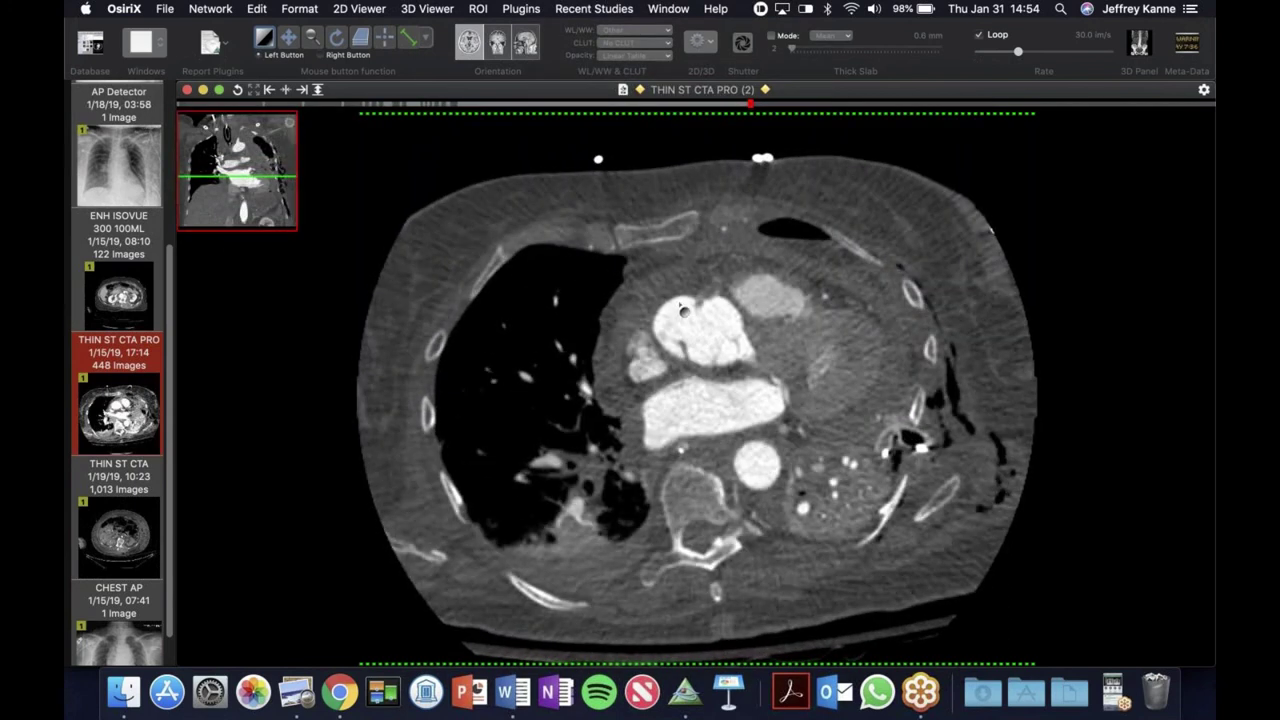
- Examine the aortic root slice by slice and compare it with the aortic arch level in the same series
scroll(679, 358, "down", 3)
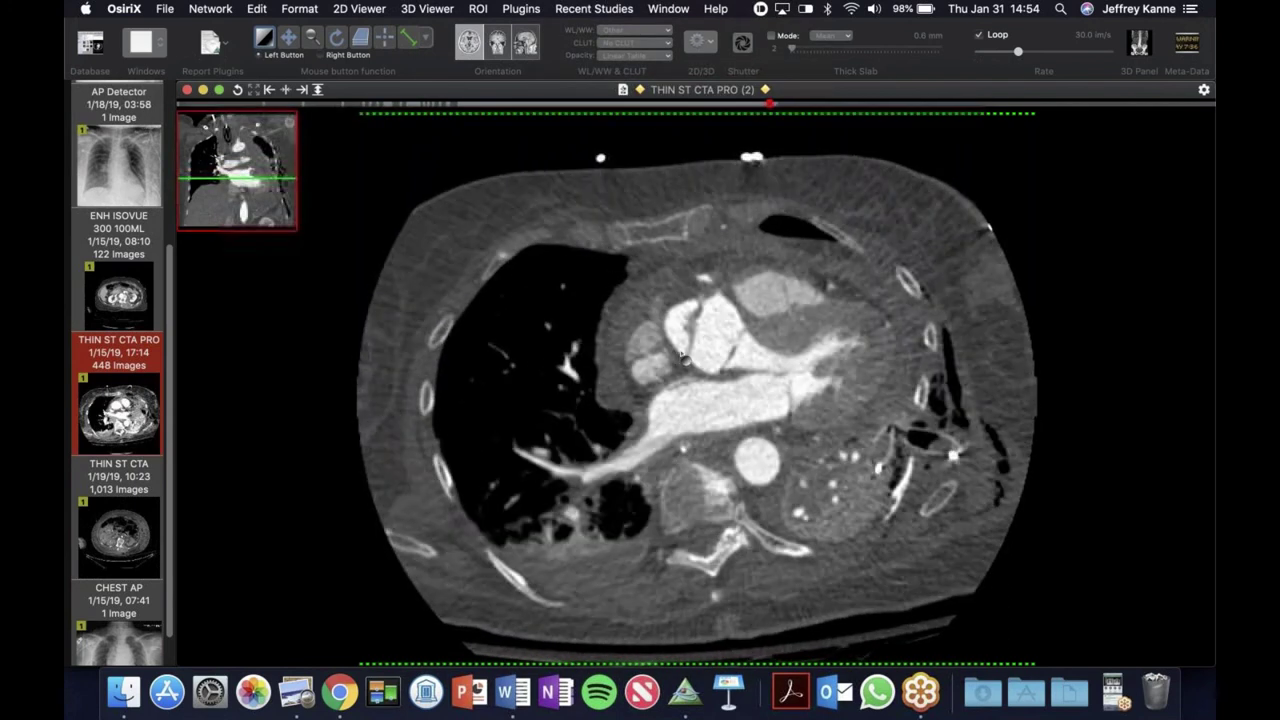
scroll(682, 352, "down", 2)
scroll(899, 435, "up", 3)
scroll(898, 434, "down", 5)
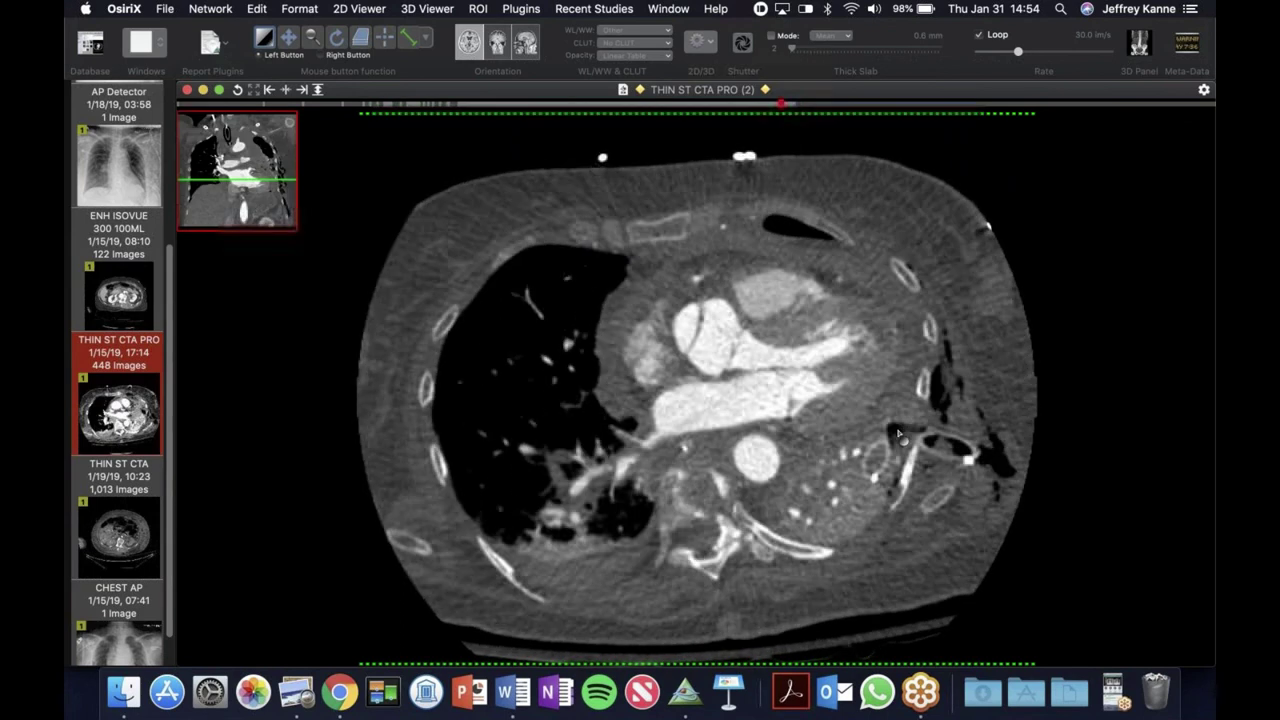
mouse_move(782, 105)
left_mouse_down()
mouse_move(489, 62)
mouse_move(500, 64)
left_mouse_up()
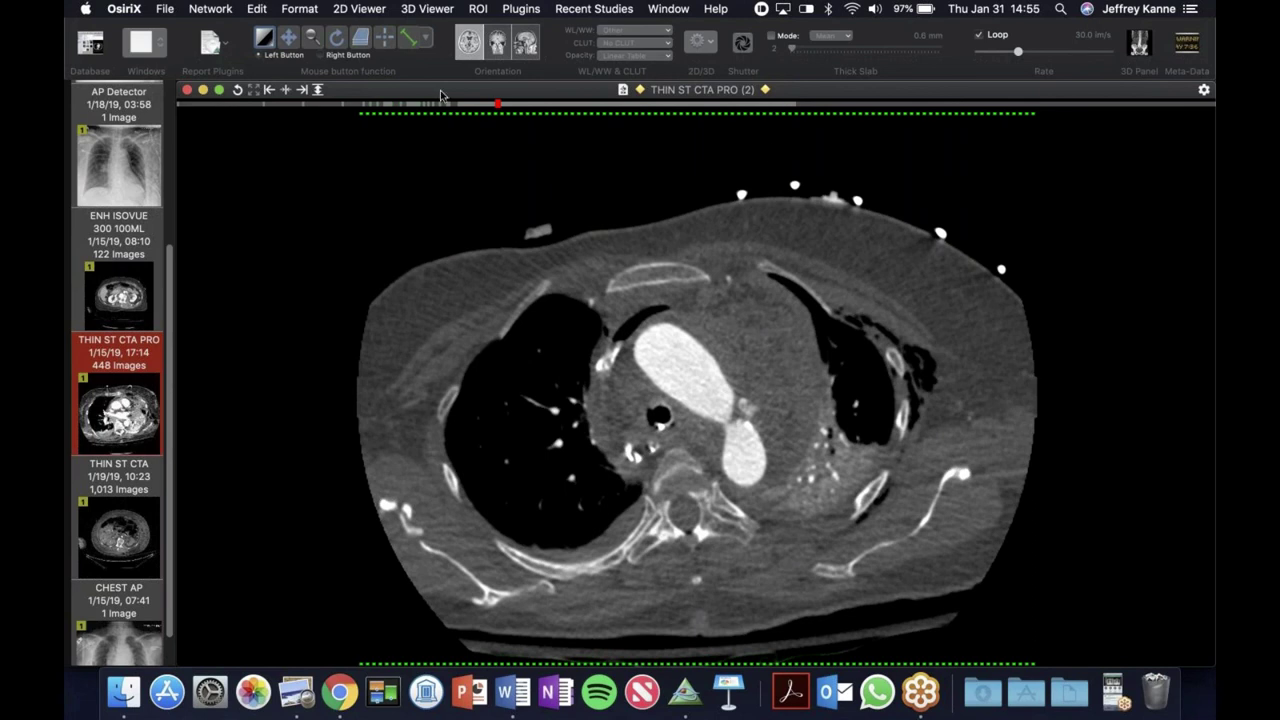
mouse_move(499, 106)
left_mouse_down()
mouse_move(597, 125)
mouse_move(790, 198)
left_mouse_up()
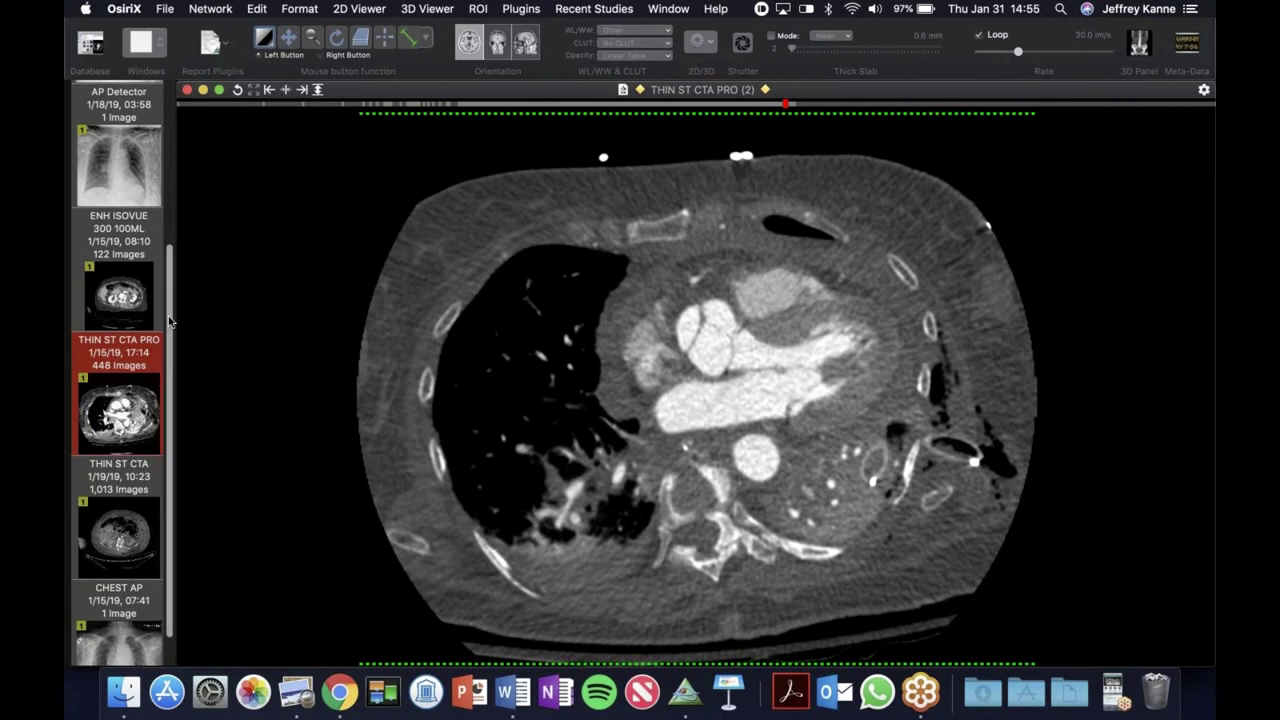
- Review the 1/18/19 and 1/19/19 AP Detector radiographs one after the other at full size
scroll(167, 321, "down", 2)
left_click_drag(120, 140, 389, 286)
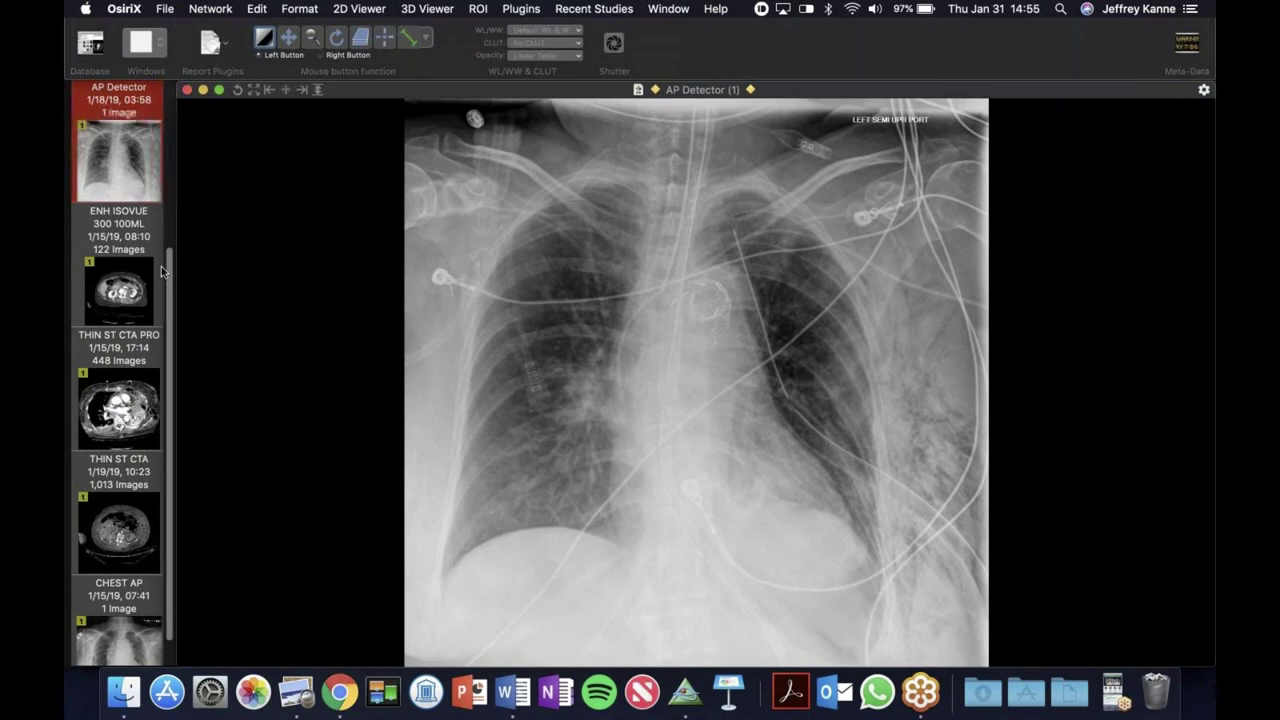
left_click_drag(122, 240, 722, 398)
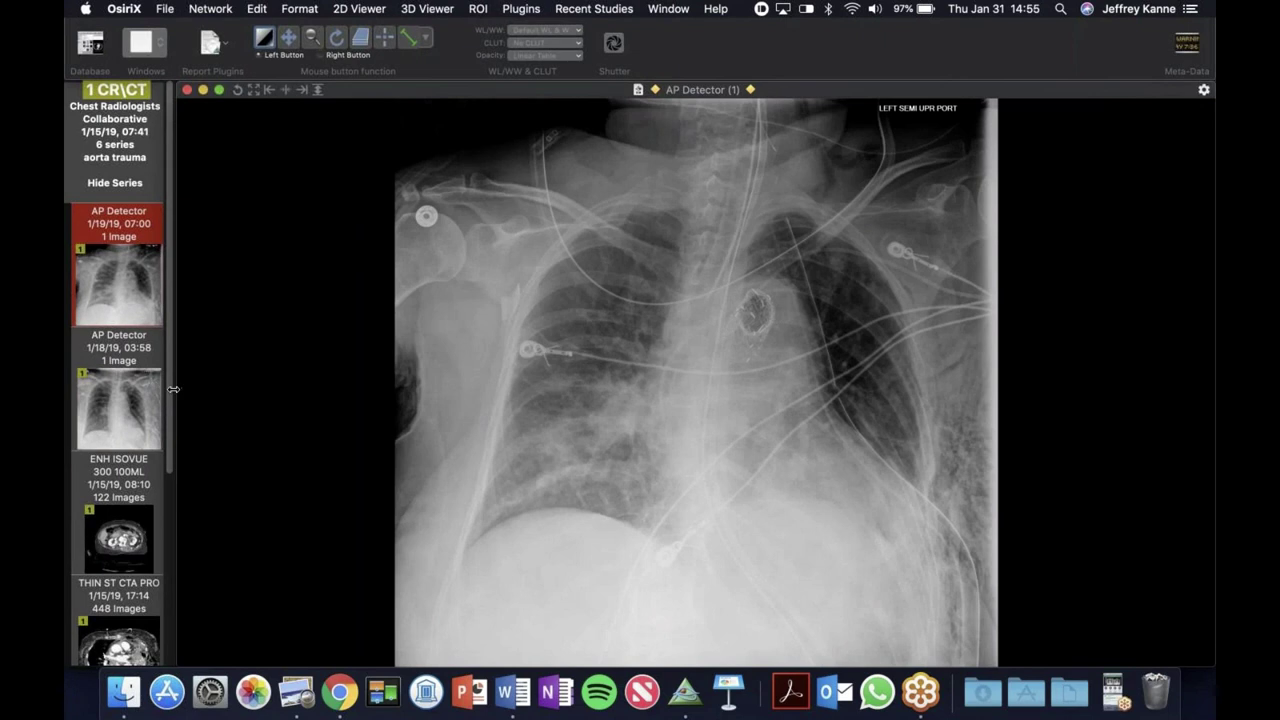
- Open the 1/19/19 THIN ST CTA series at the aortic arch with a wider display window
scroll(160, 553, "down", 5)
left_click_drag(160, 553, 496, 440)
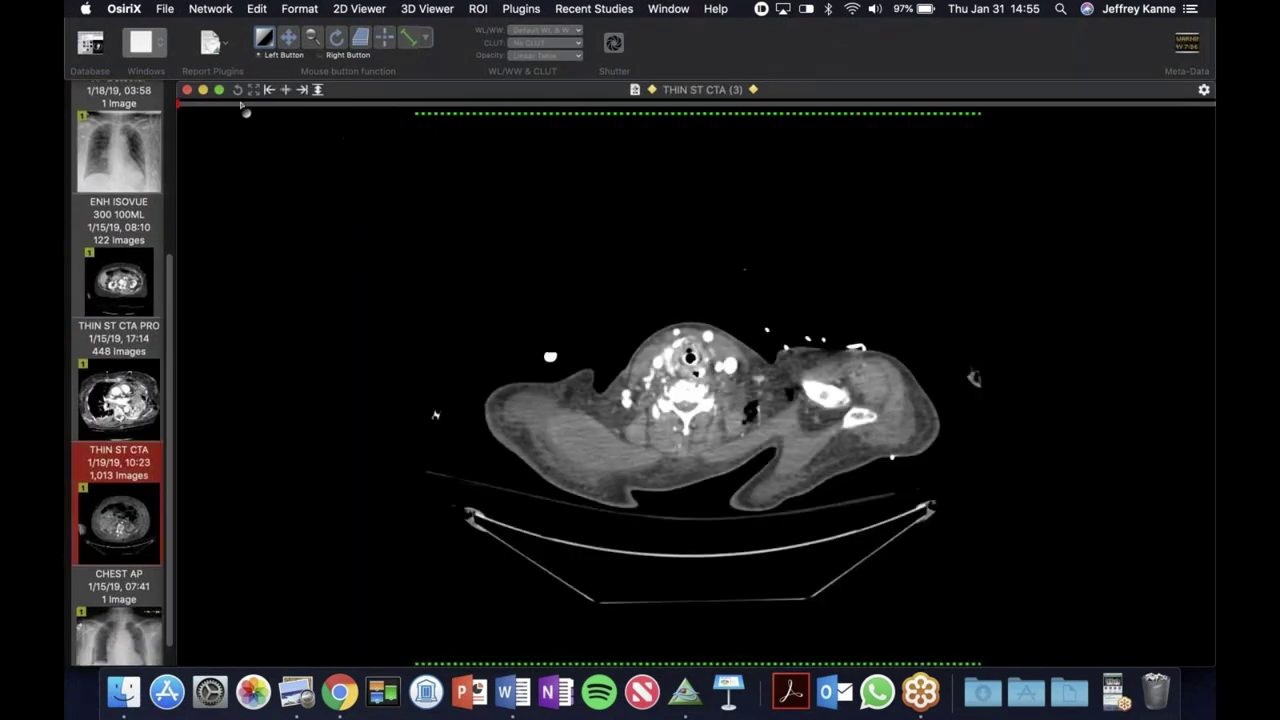
left_click_drag(178, 102, 327, 123)
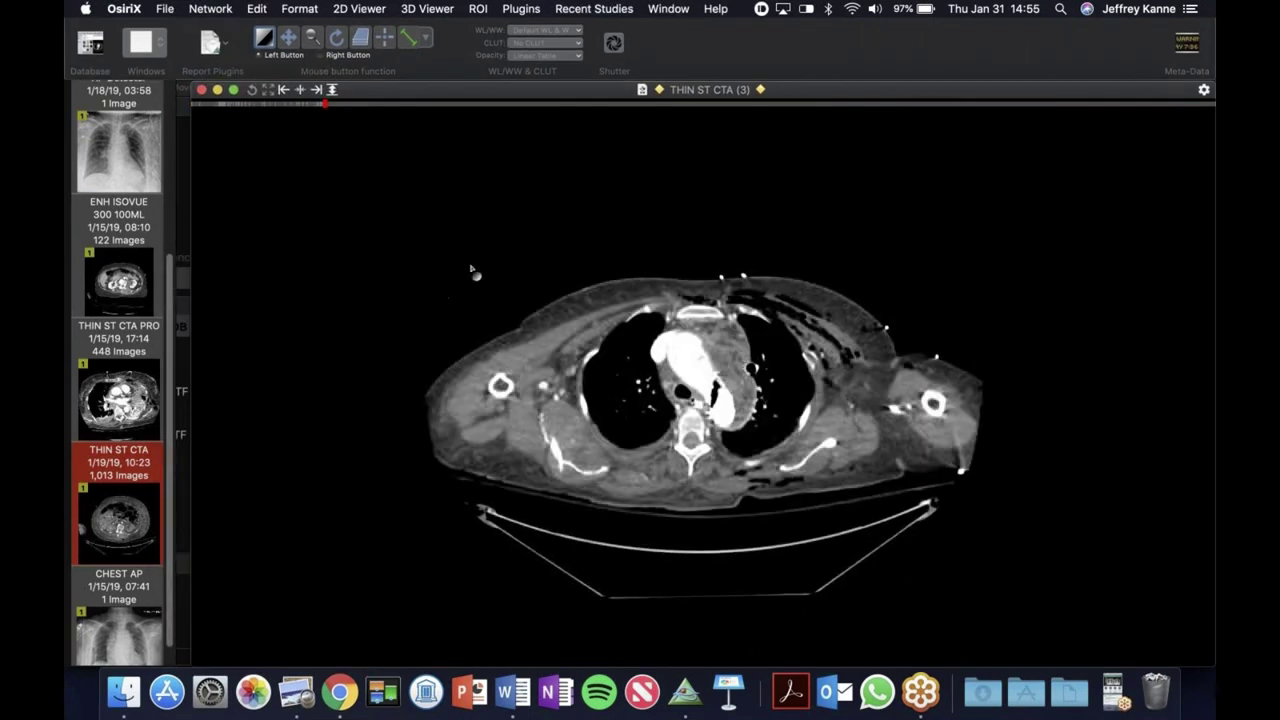
left_click_drag(471, 267, 505, 267)
- Follow the aorta from the arch to the pulmonary artery level, examining the lumen of the ascending aorta
scroll(736, 400, "down", 6)
scroll(700, 390, "down", 15)
scroll(718, 414, "down", 10)
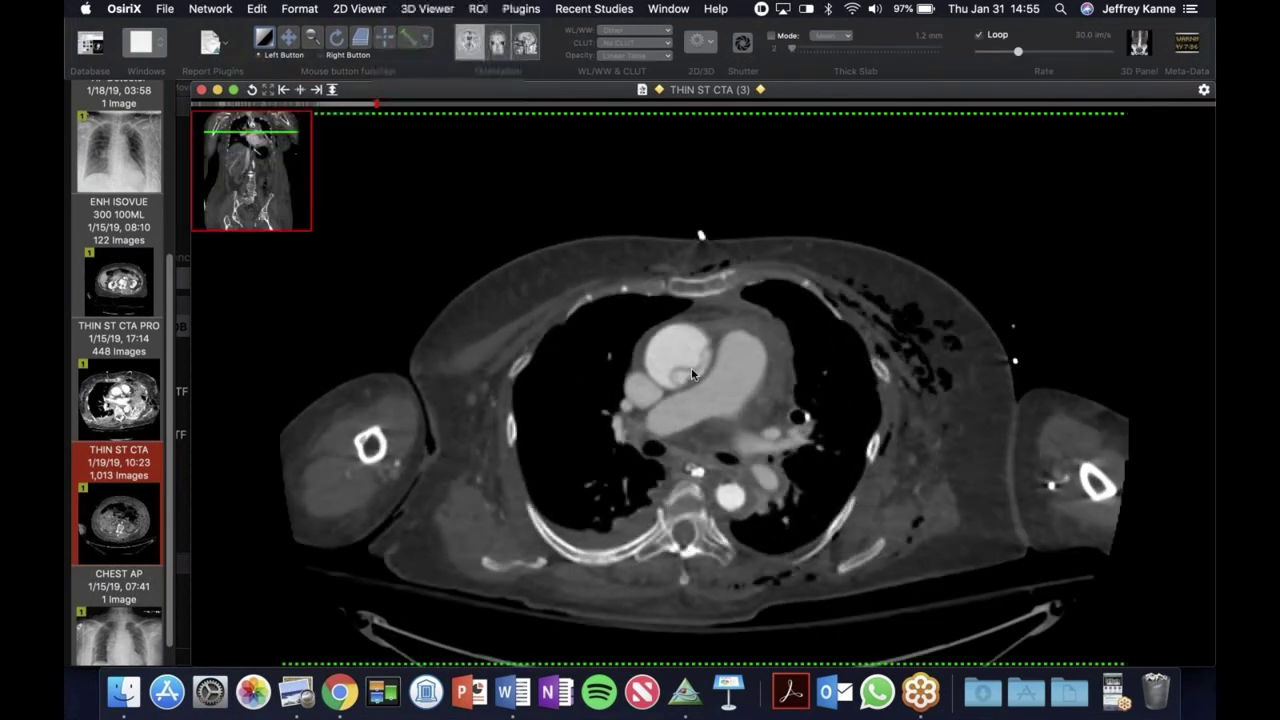
scroll(691, 370, "down", 5)
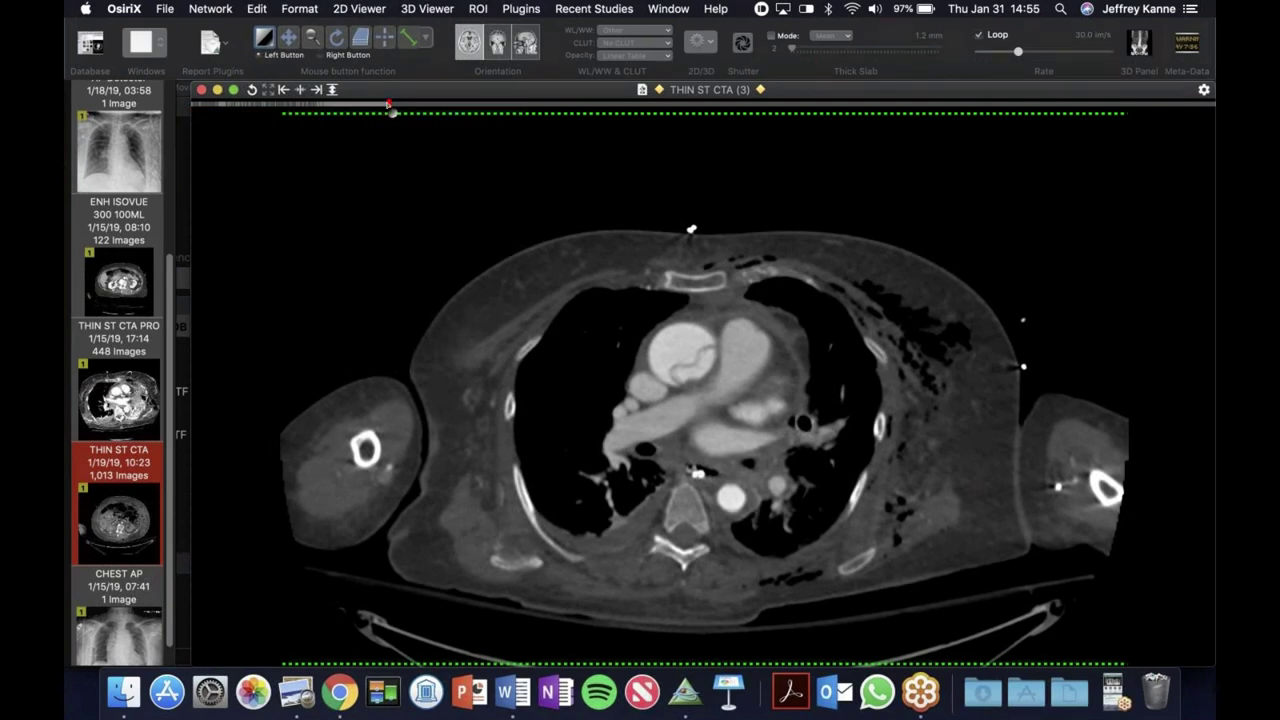
- Examine the liver, stomach and upper bowel loops on axial slices from the liver dome to the kidneys
scroll(425, 113, "down", 20)
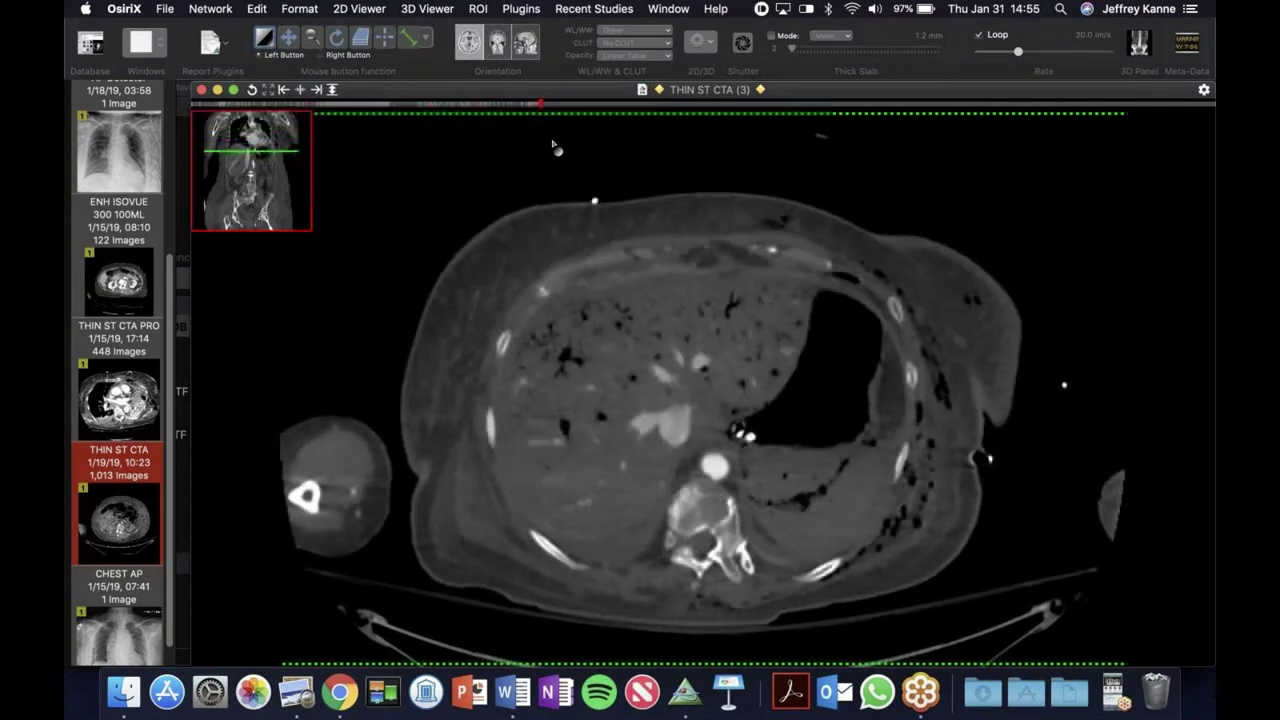
scroll(577, 153, "down", 10)
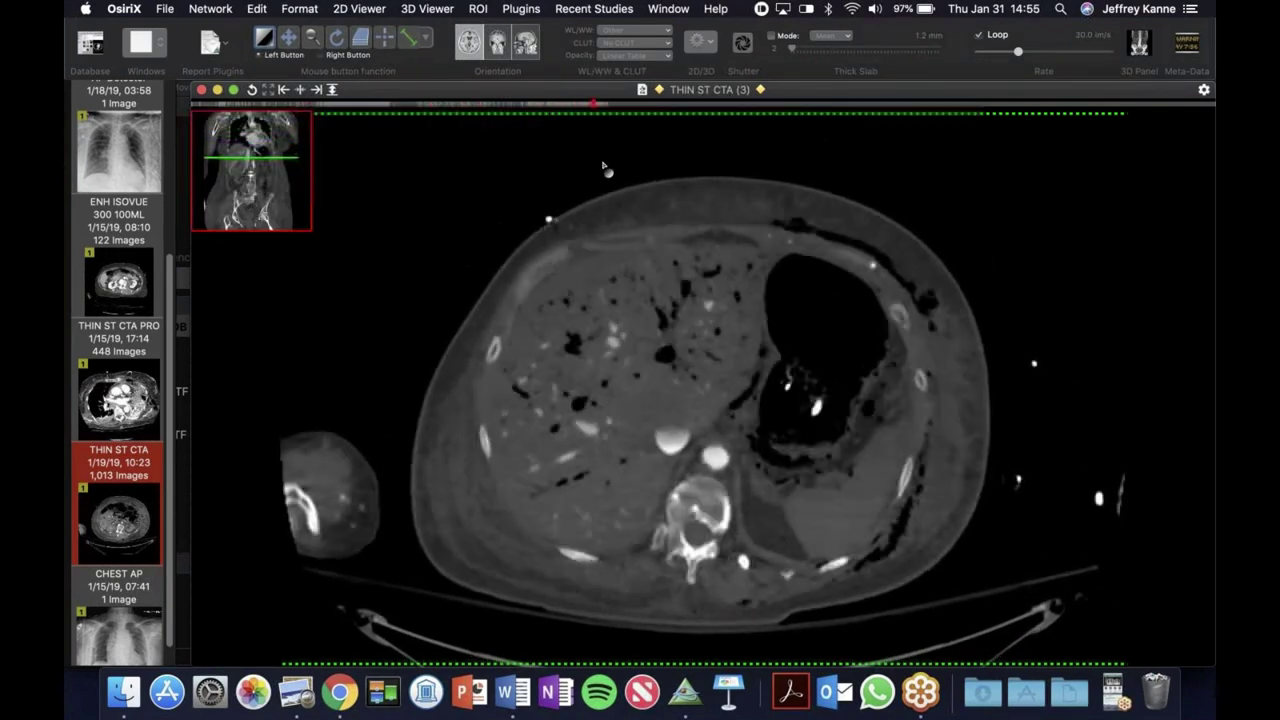
scroll(634, 166, "down", 14)
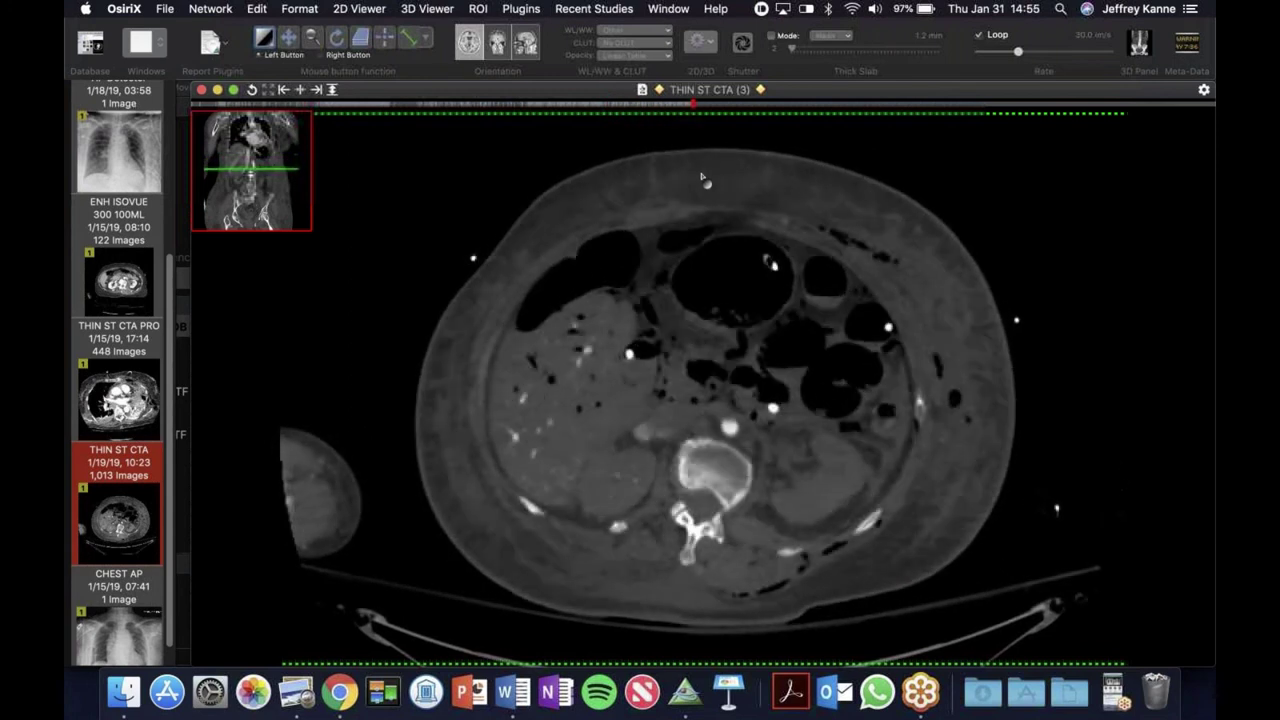
scroll(717, 185, "down", 13)
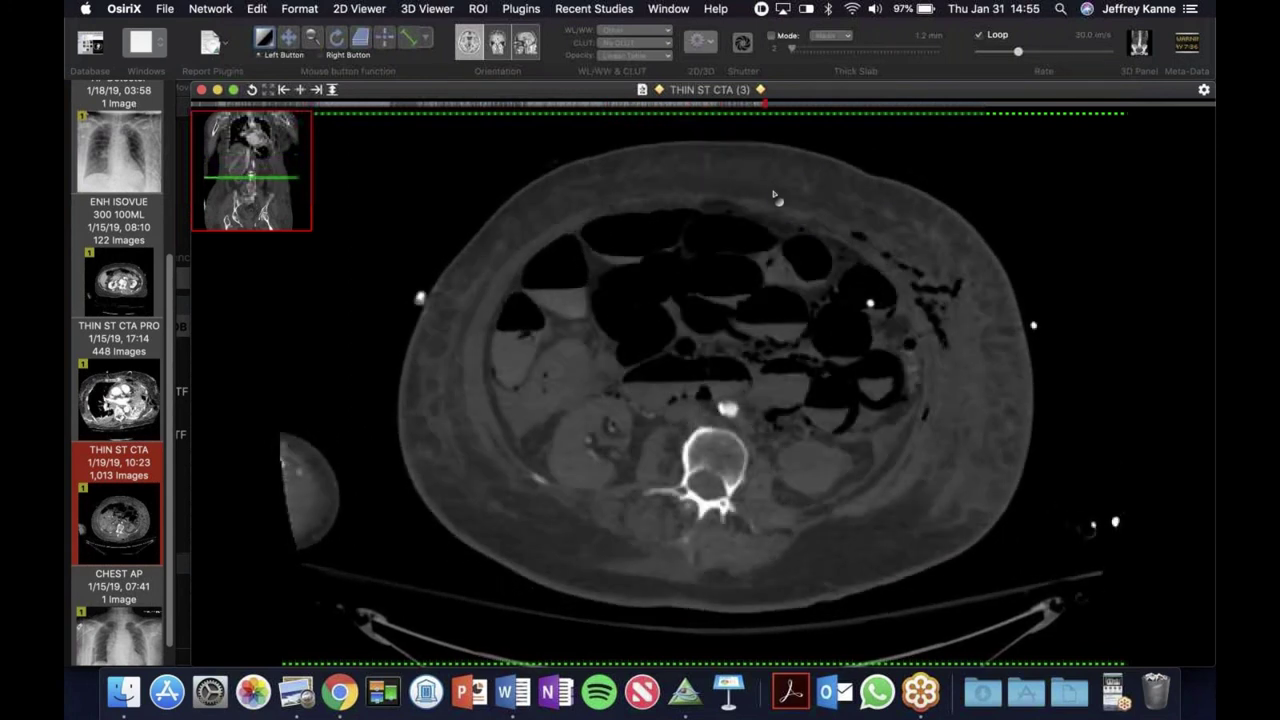
scroll(789, 200, "down", 2)
- Widen the display window and examine the bowel walls and mesentery from the mid-abdomen to the pelvis
left_click_drag(794, 210, 806, 300)
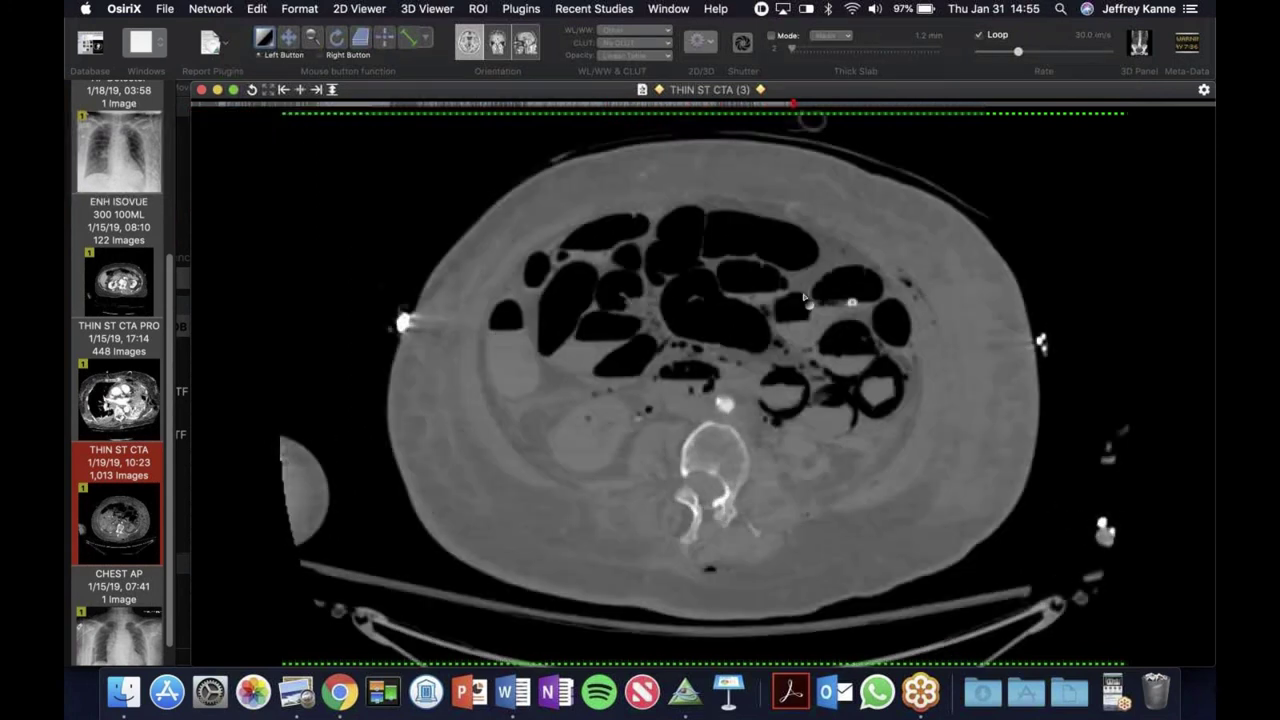
scroll(801, 114, "down", 20)
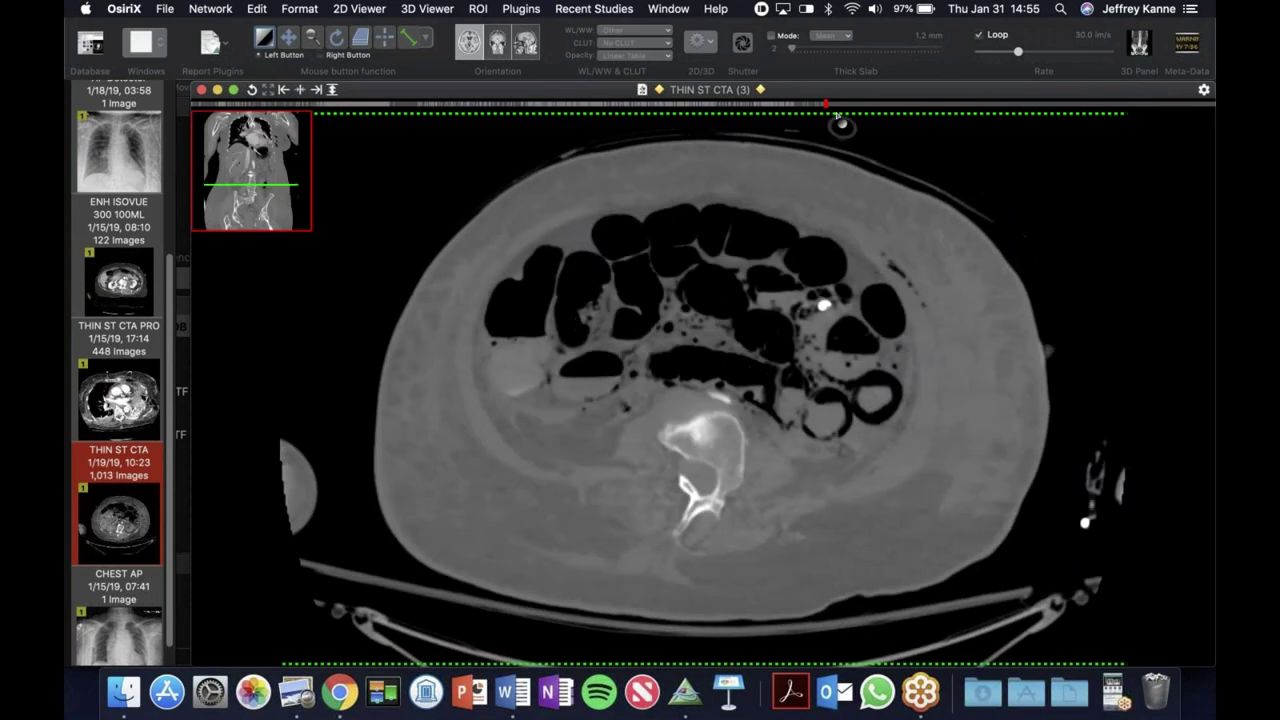
scroll(958, 141, "down", 6)
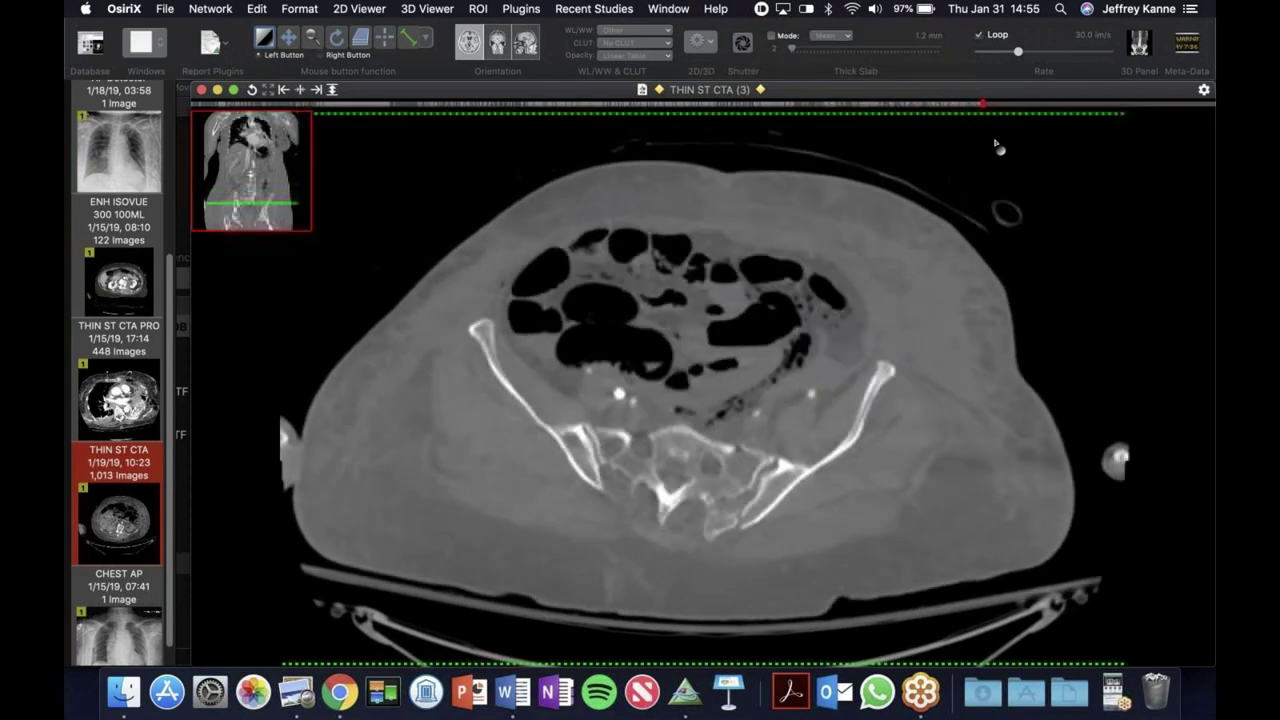
scroll(970, 141, "up", 20)
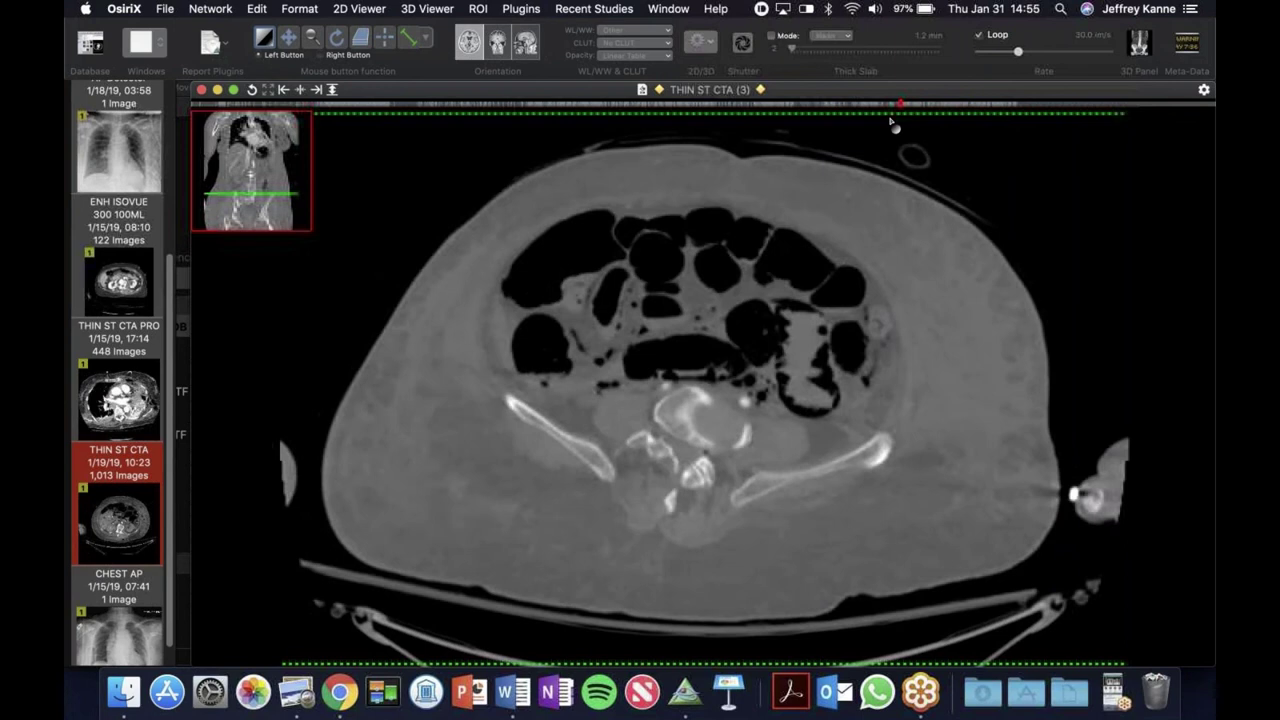
- Review the axial THIN ST CTA slices from the pelvis up through the liver and heart to the upper chest
scroll(740, 125, "up", 20)
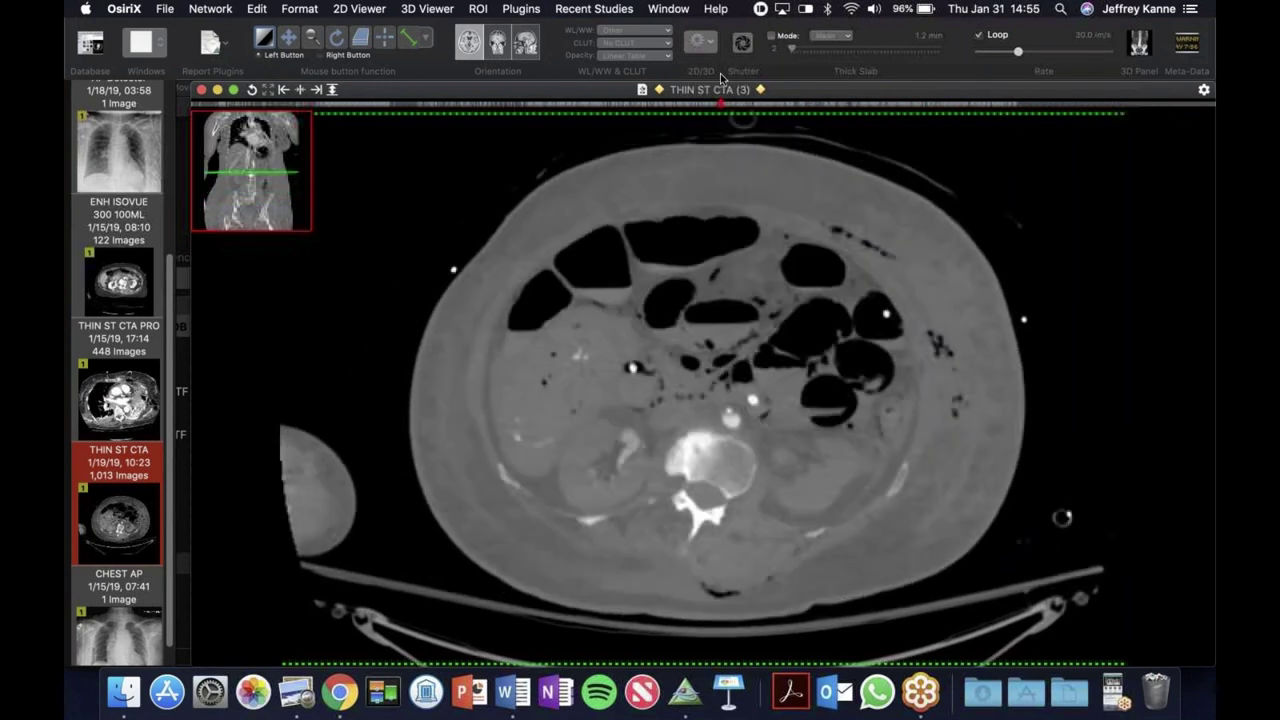
scroll(670, 67, "up", 10)
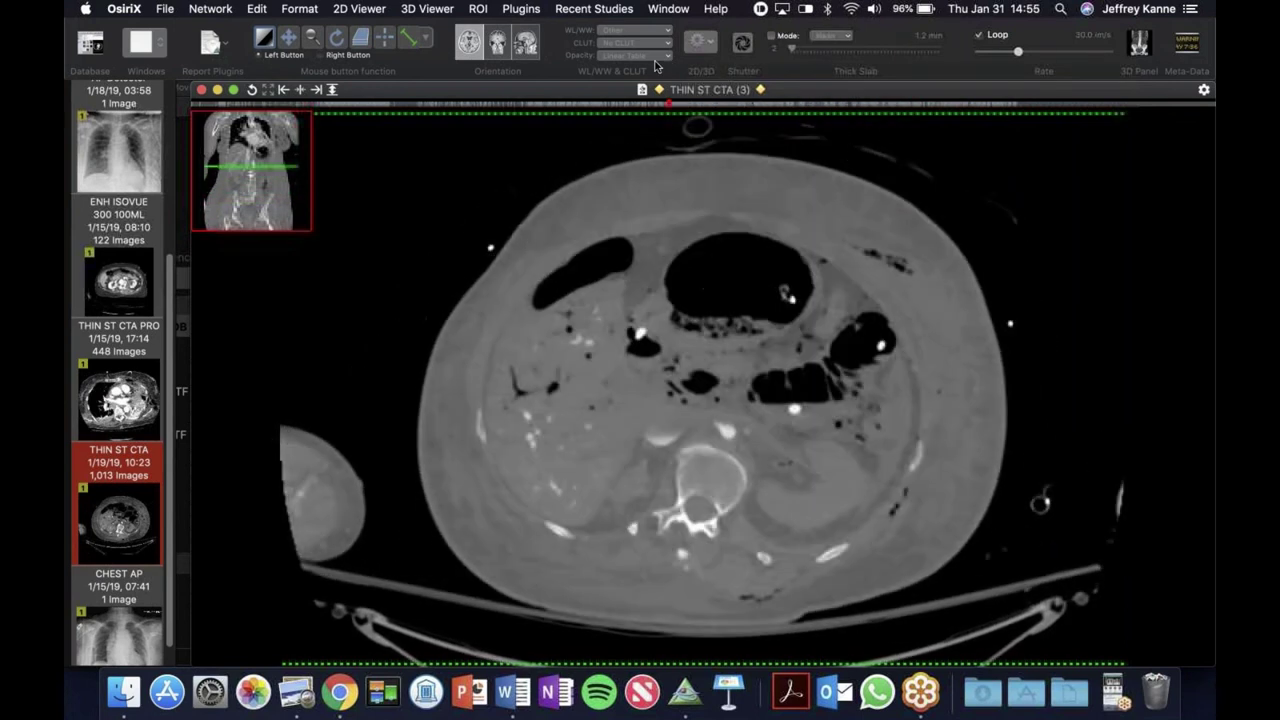
scroll(587, 53, "up", 15)
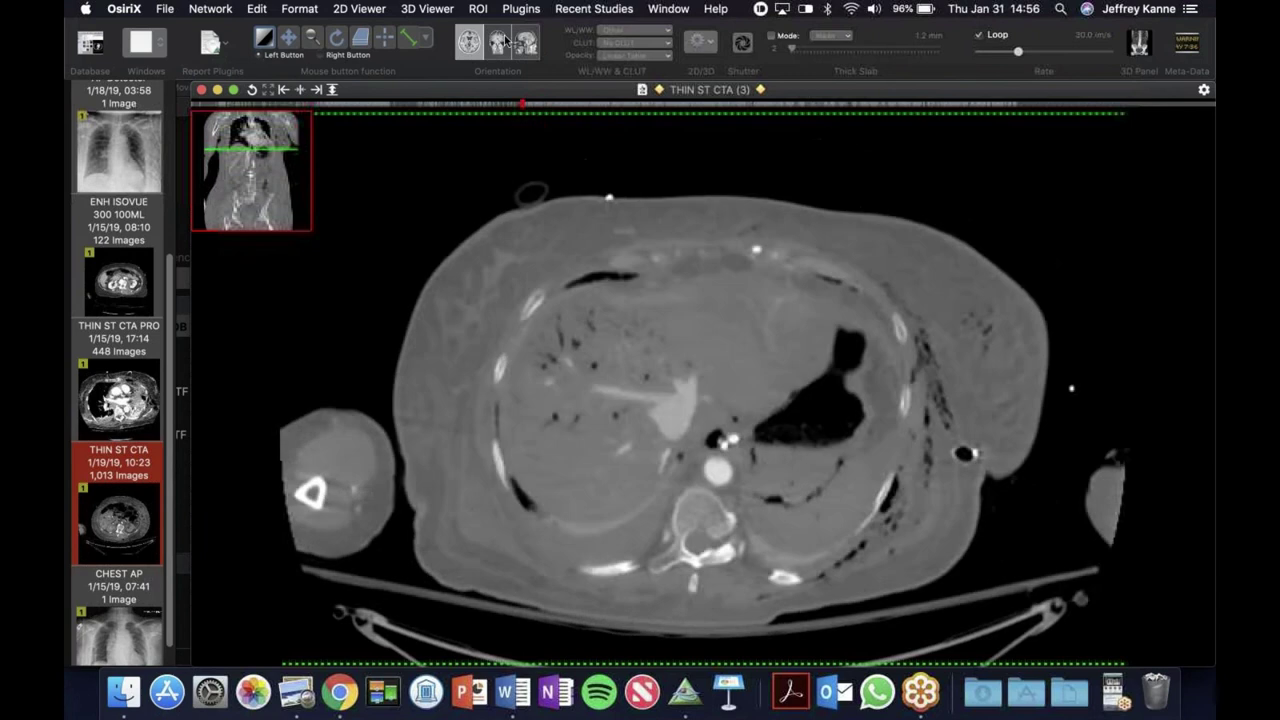
scroll(457, 33, "up", 12)
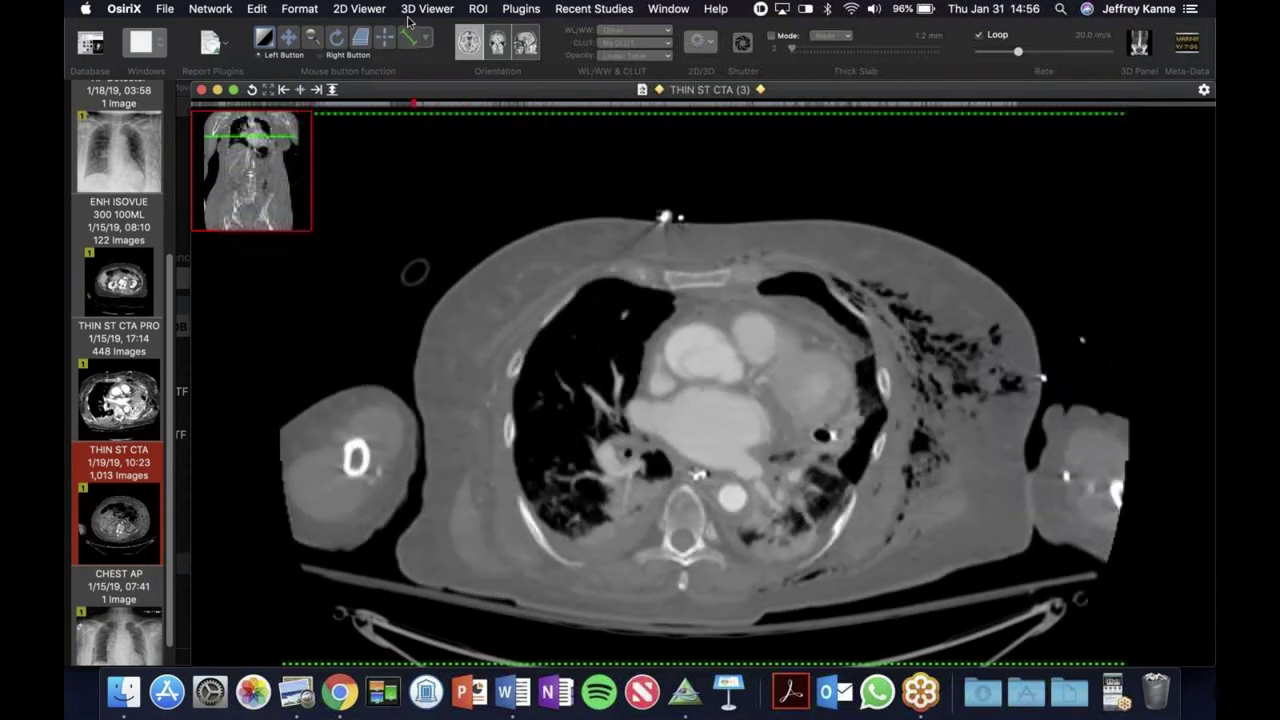
scroll(340, 8, "up", 4)
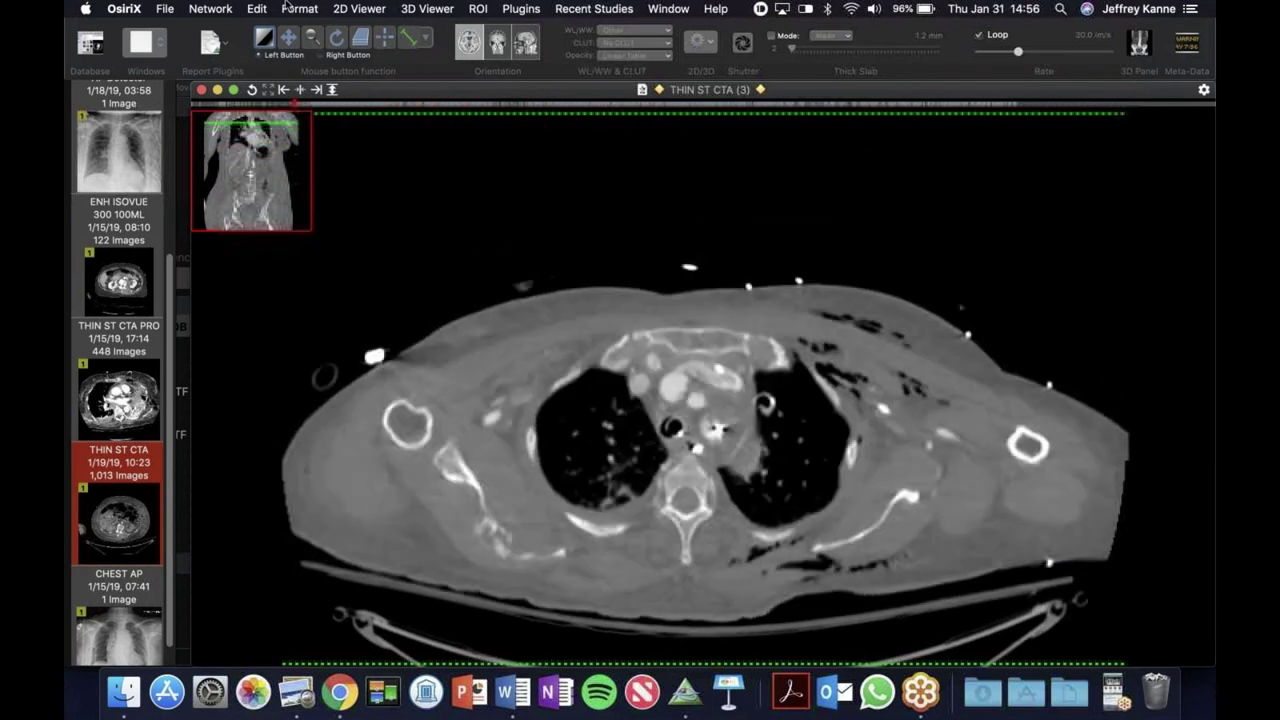
- Brighten the display window for lung detail and examine the lungs and chest wall from the pulmonary artery to the heart
left_click_drag(327, 4, 357, 20)
left_click_drag(564, 171, 601, 212)
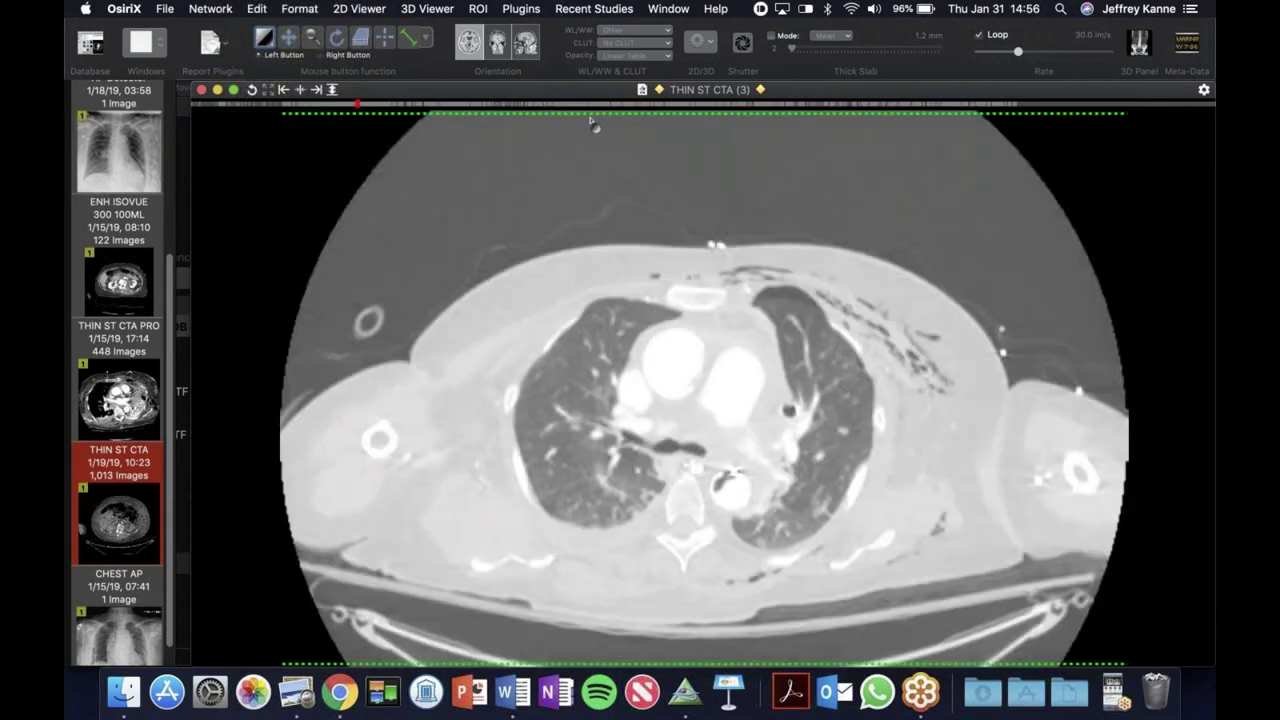
left_click_drag(363, 112, 408, 113)
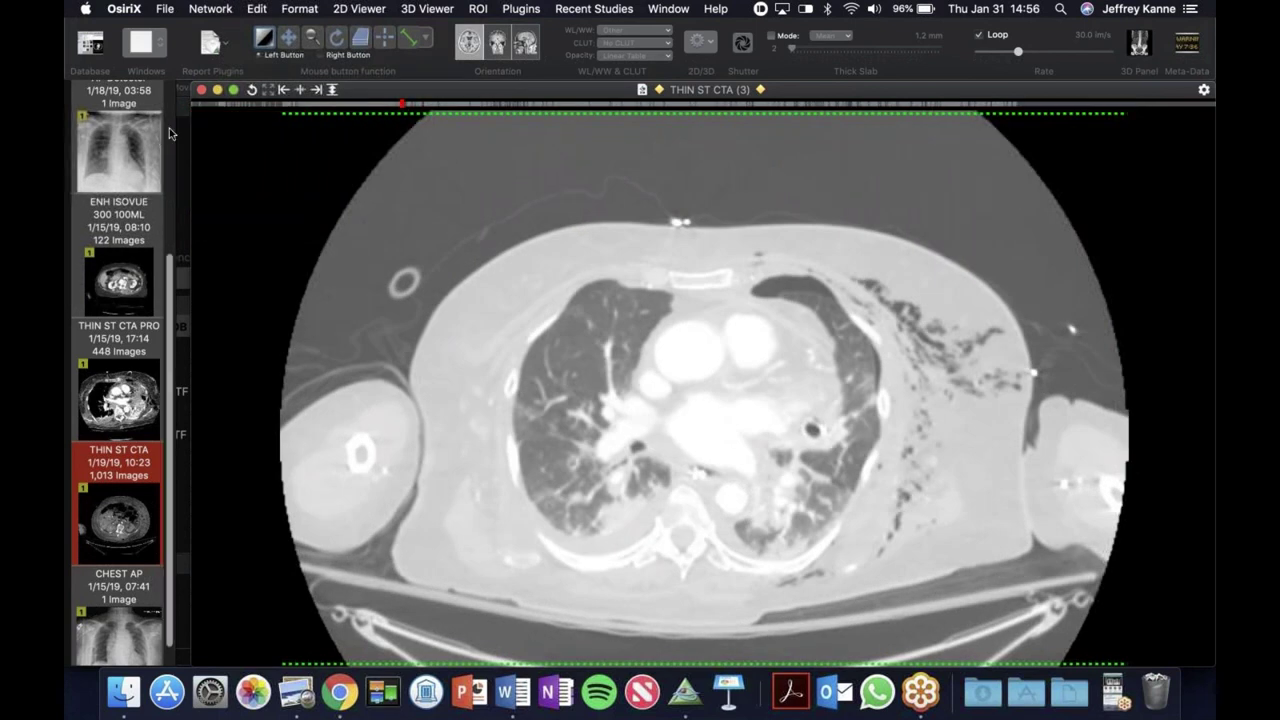
- View the 1/19/19 AP Detector chest radiograph and return to the 1/19/19 THIN ST CTA series
scroll(168, 135, "up", 5)
left_click(118, 284)
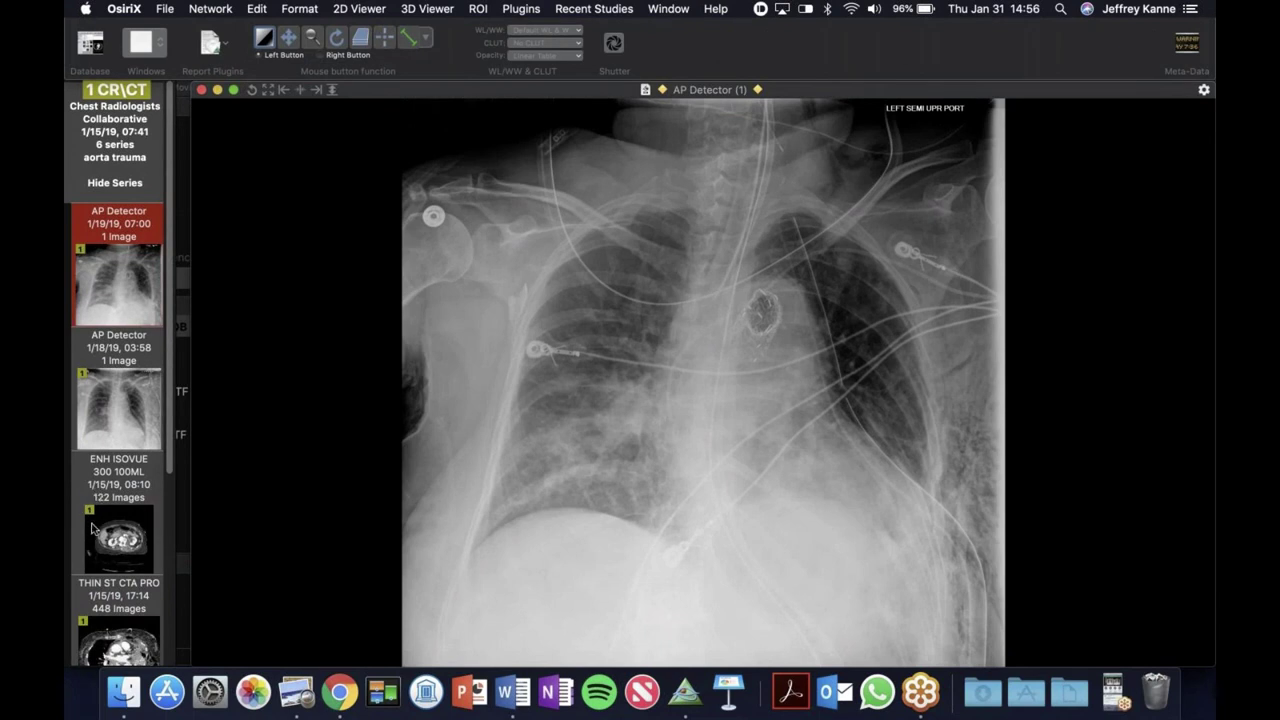
scroll(160, 500, "down", 5)
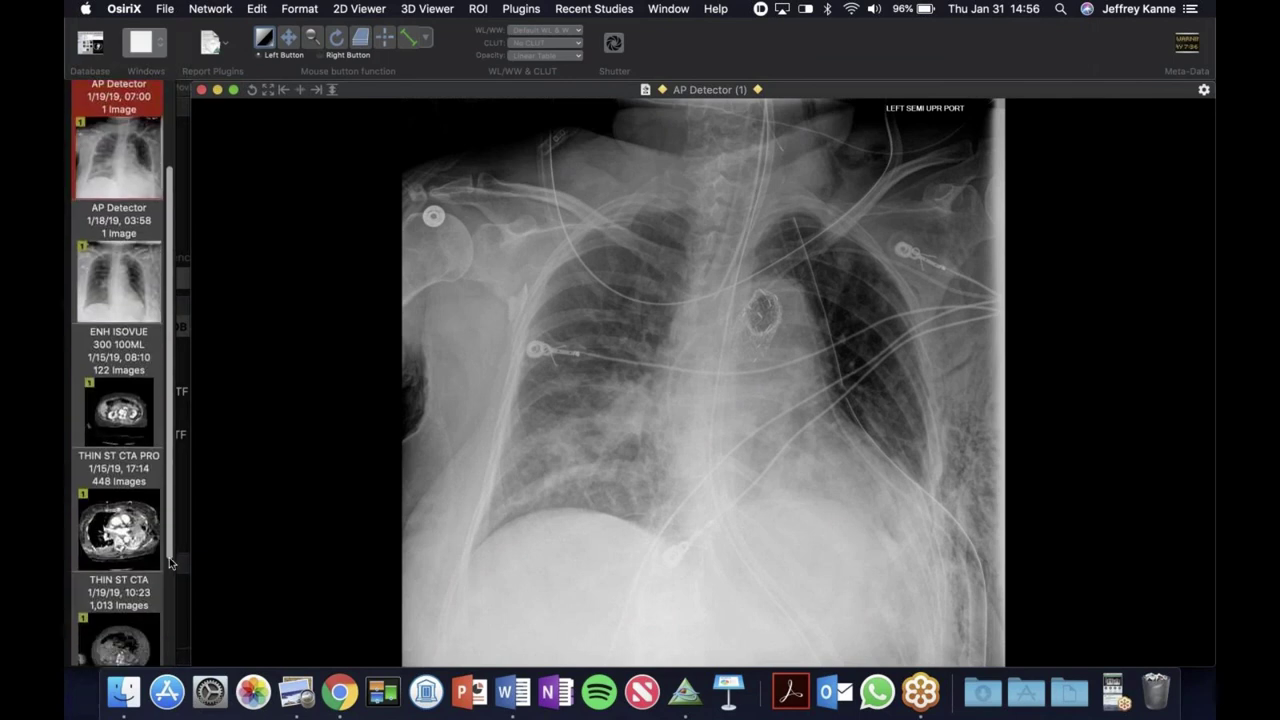
left_click(148, 572)
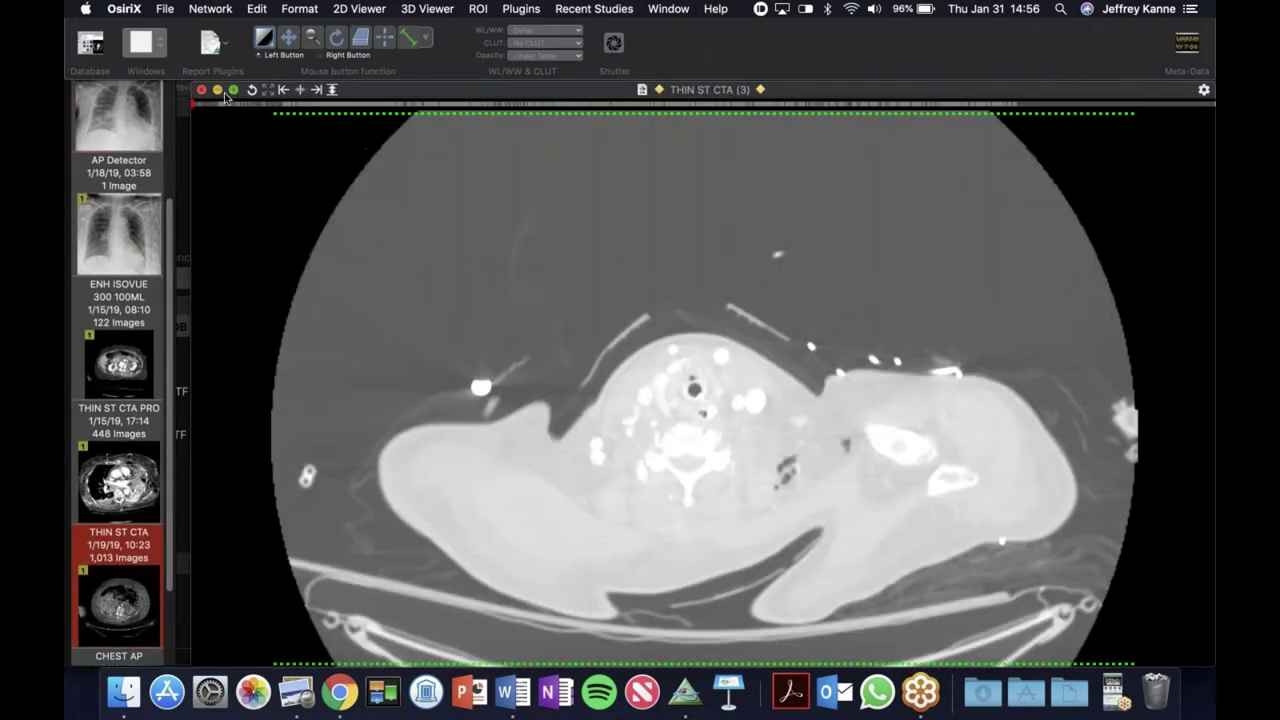
- Examine the cardiac chambers and aortic root on axial slices around the left atrium level with a softer display window
mouse_move(220, 105)
left_mouse_down()
mouse_move(521, 149)
mouse_move(665, 200)
mouse_move(694, 302)
mouse_move(710, 272)
mouse_move(723, 114)
mouse_move(643, 92)
mouse_move(772, 116)
mouse_move(623, 95)
mouse_move(780, 105)
mouse_move(953, 139)
mouse_move(645, 114)
mouse_move(856, 148)
mouse_move(840, 151)
mouse_move(418, 53)
mouse_move(433, 55)
left_mouse_up()
scroll(697, 426, "up", 6)
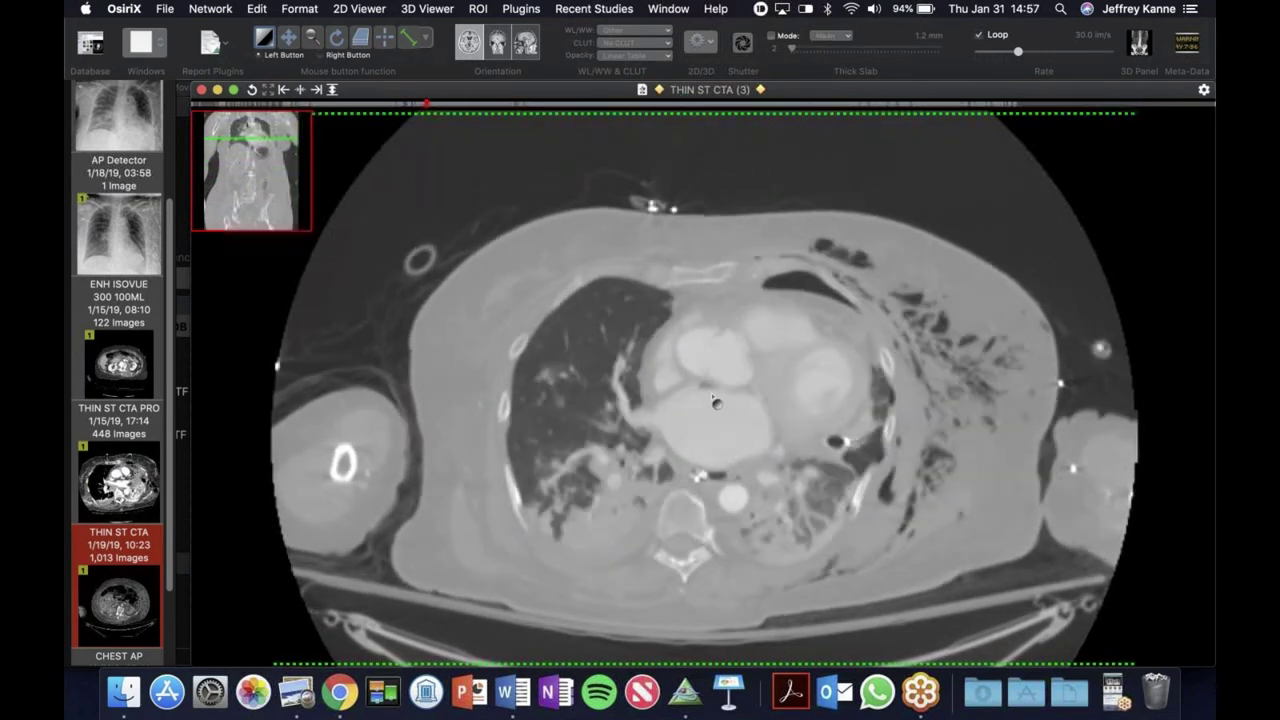
scroll(716, 402, "up", 2)
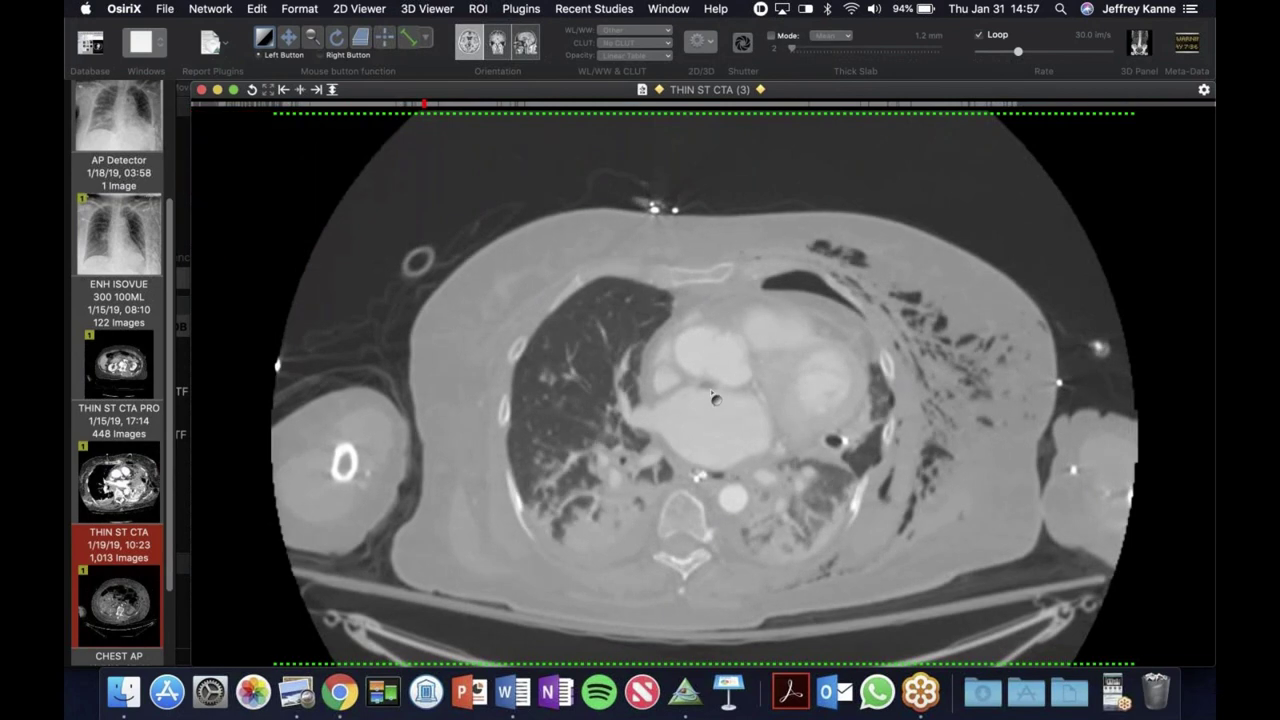
scroll(760, 357, "down", 5)
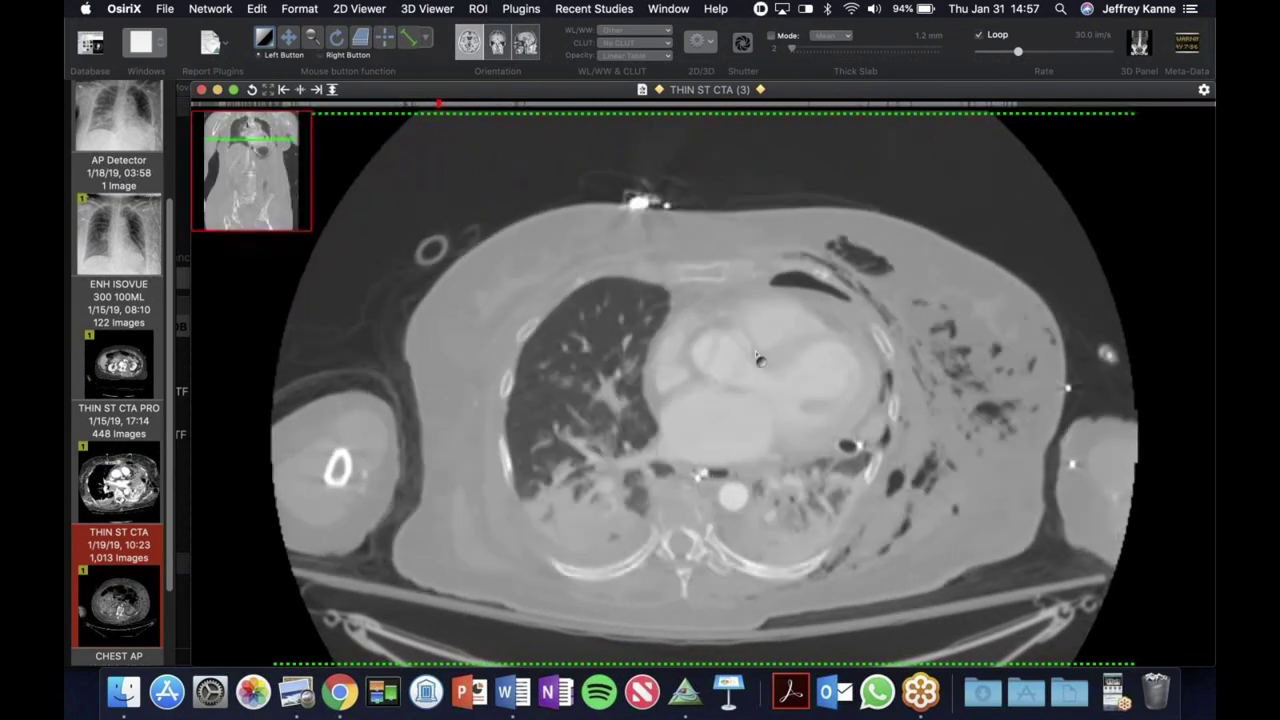
scroll(760, 357, "up", 4)
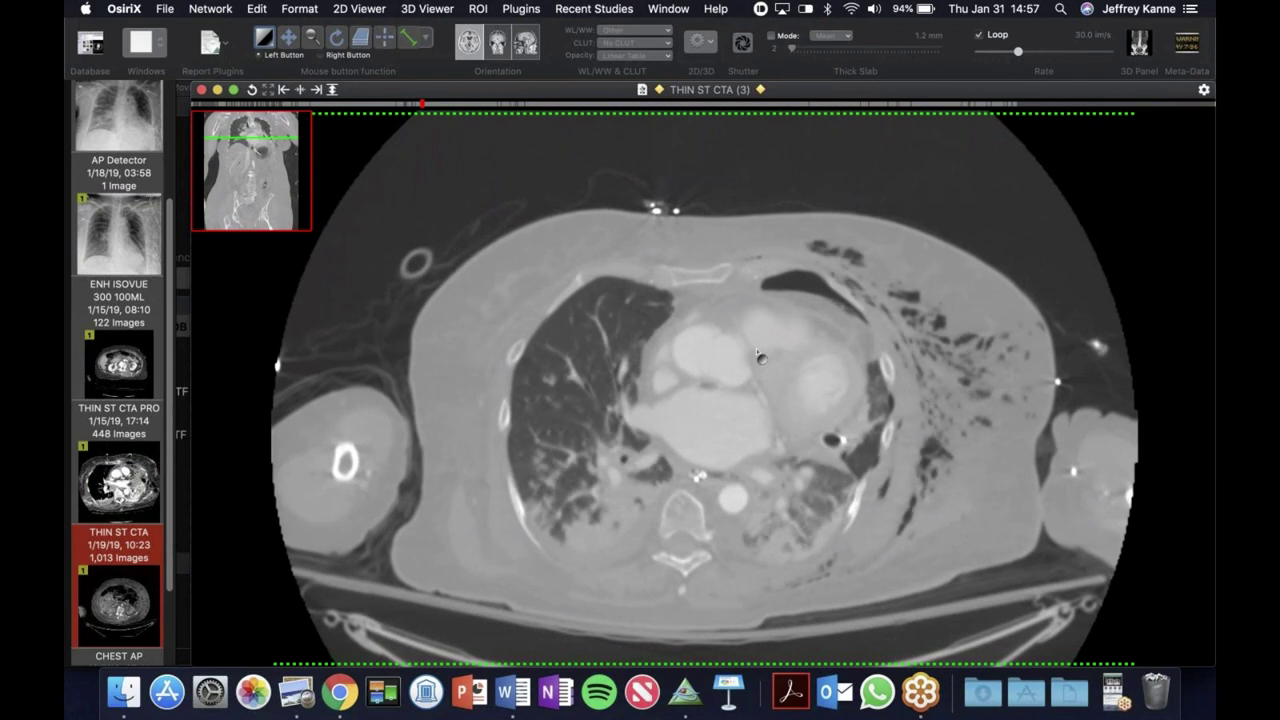
- Close the aorta trauma case and open the 1/28/19 THIN ST series of the myocardium ICU case at the heart level
left_click(201, 89)
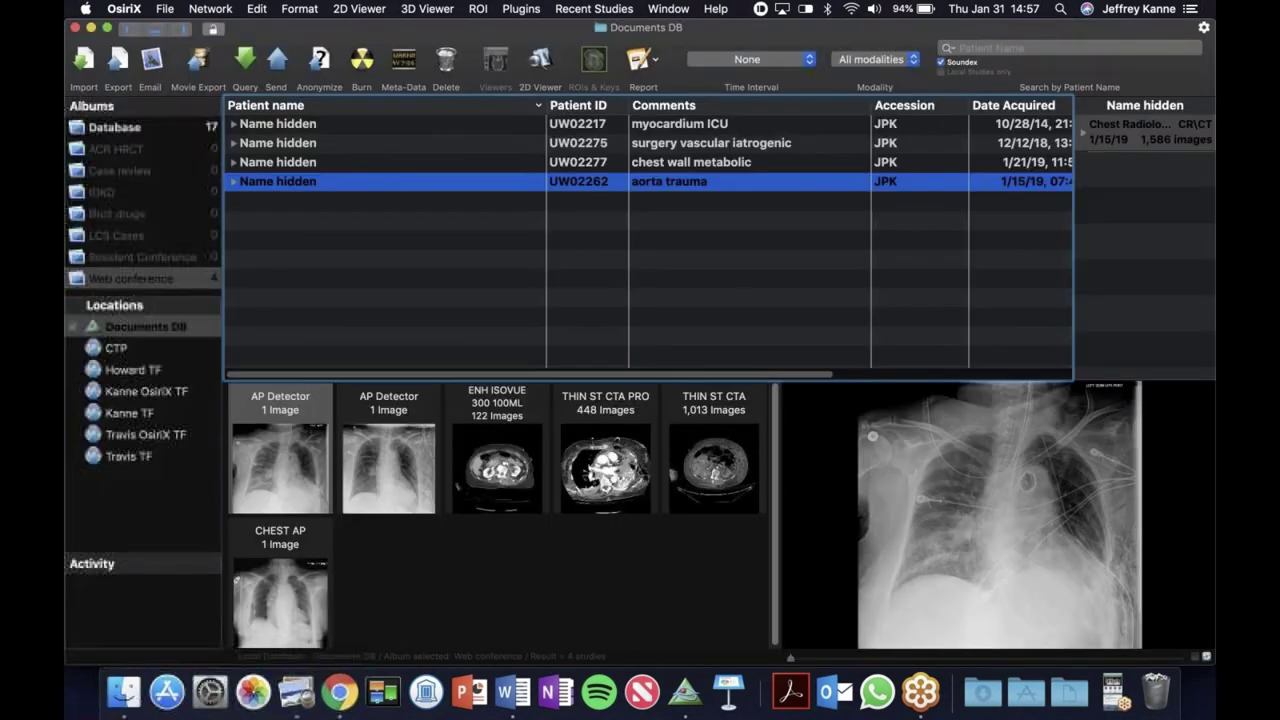
left_click(475, 126)
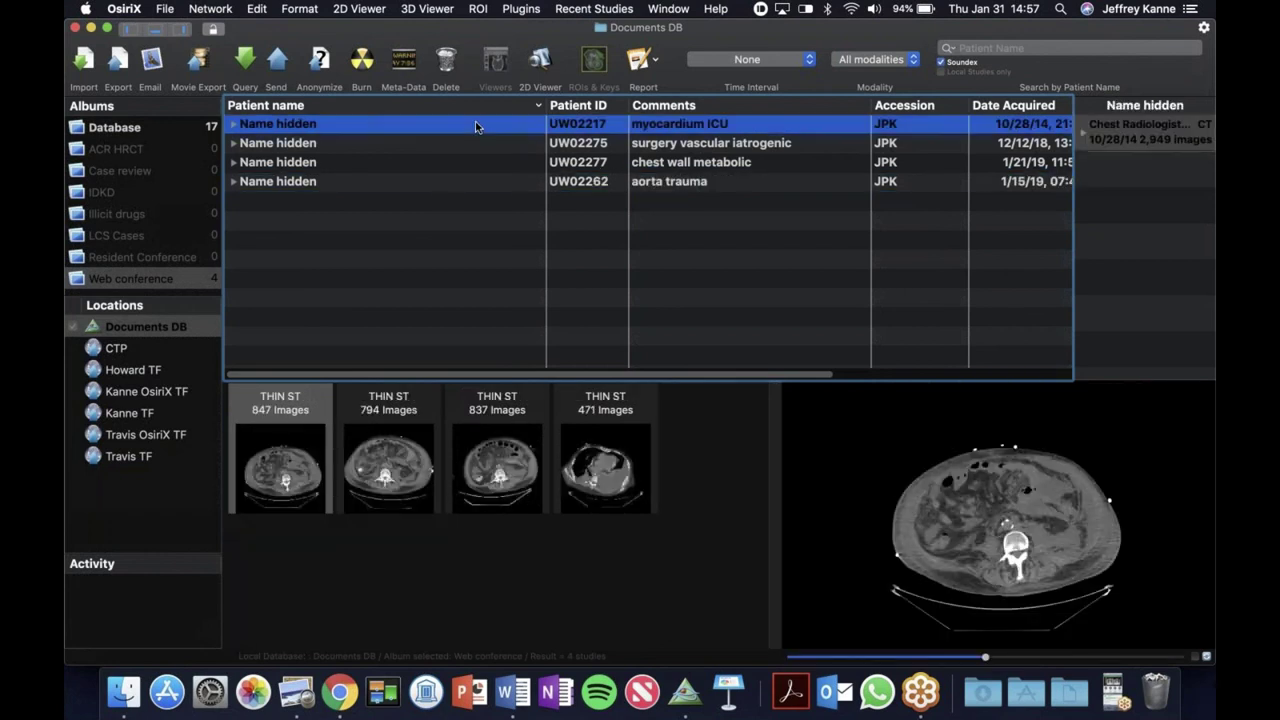
left_click(233, 125)
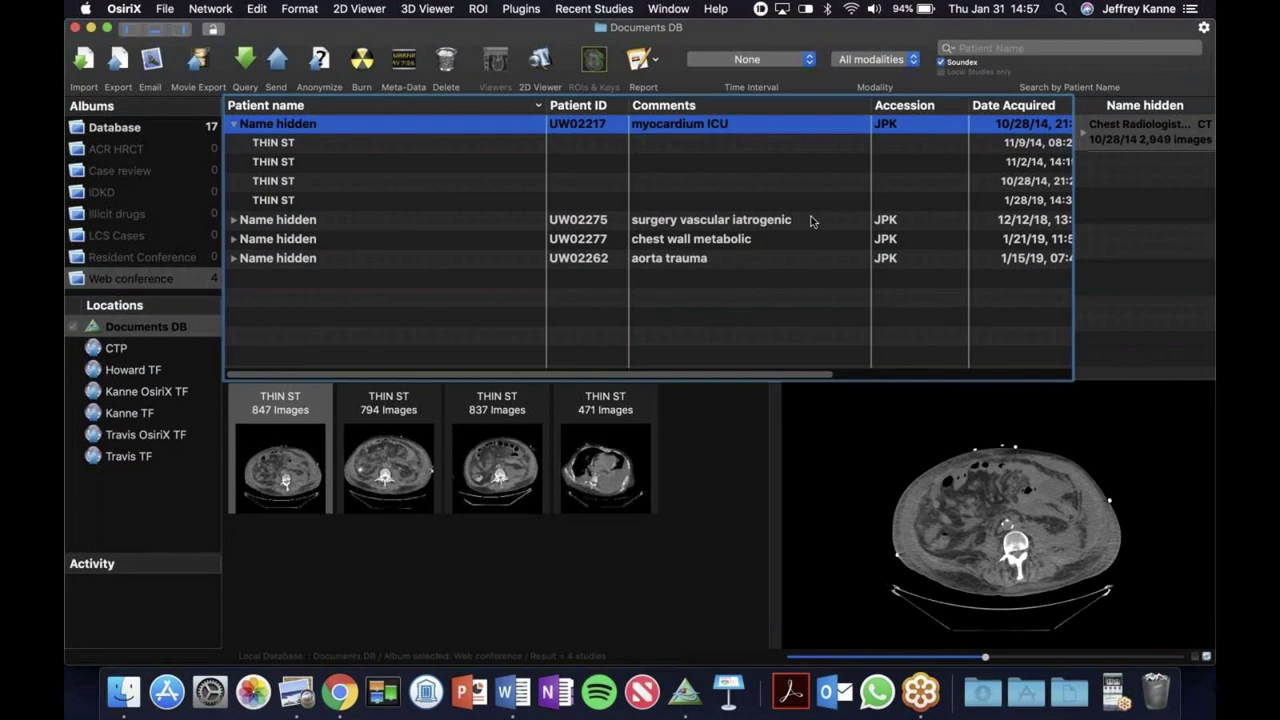
left_click(350, 200)
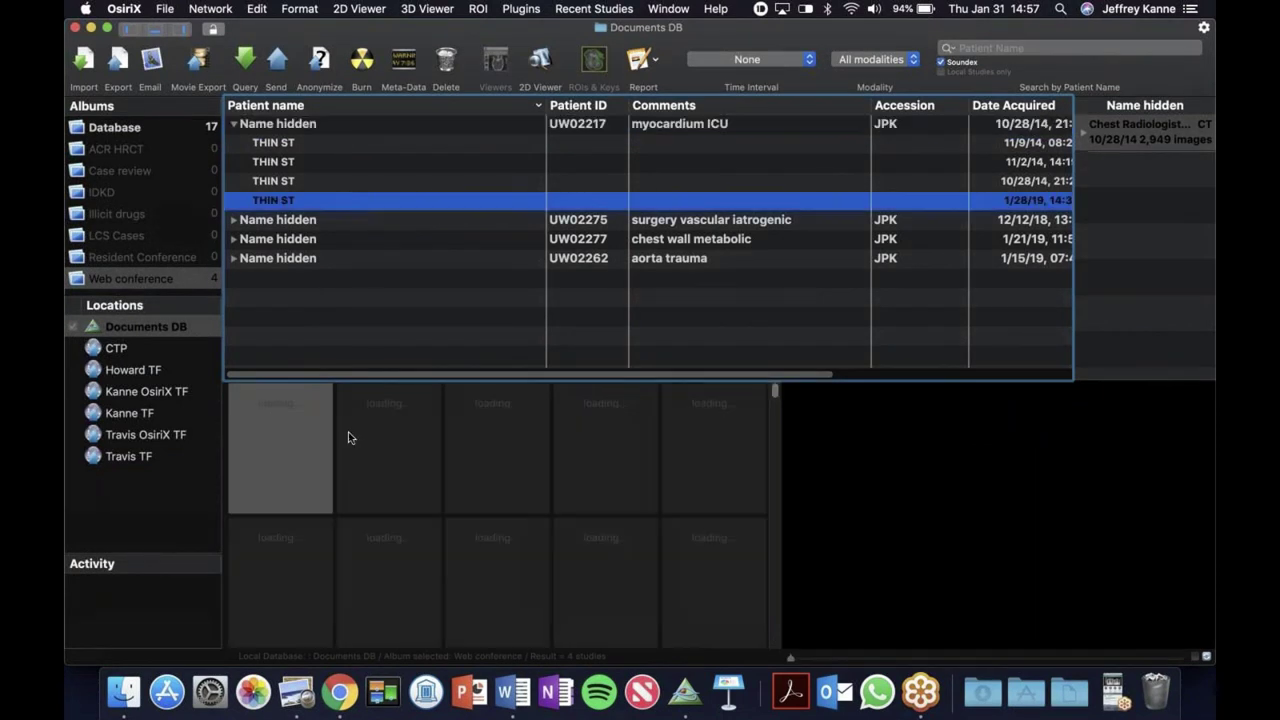
double_click(313, 455)
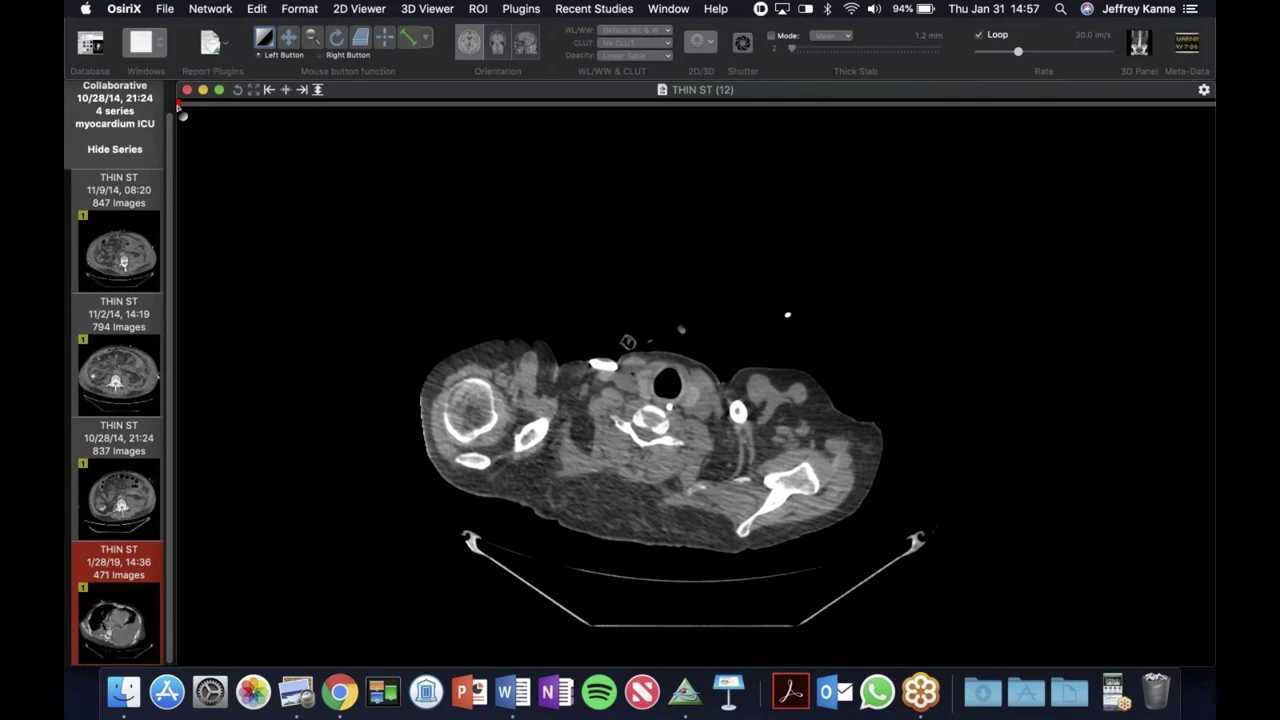
left_click(306, 104)
left_click_drag(316, 112, 773, 183)
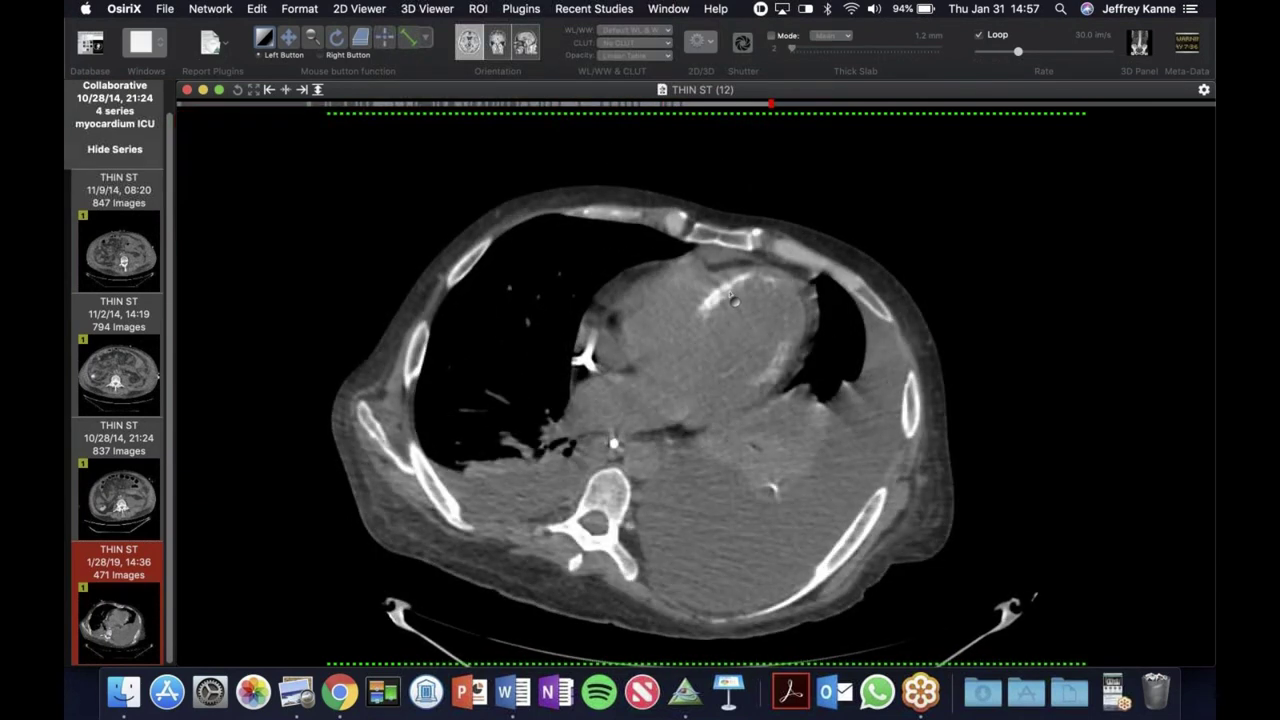
- Show the 11/9/14 THIN ST series beside the 1/28/19 series and match it to the same ventricular level
right_click(151, 248)
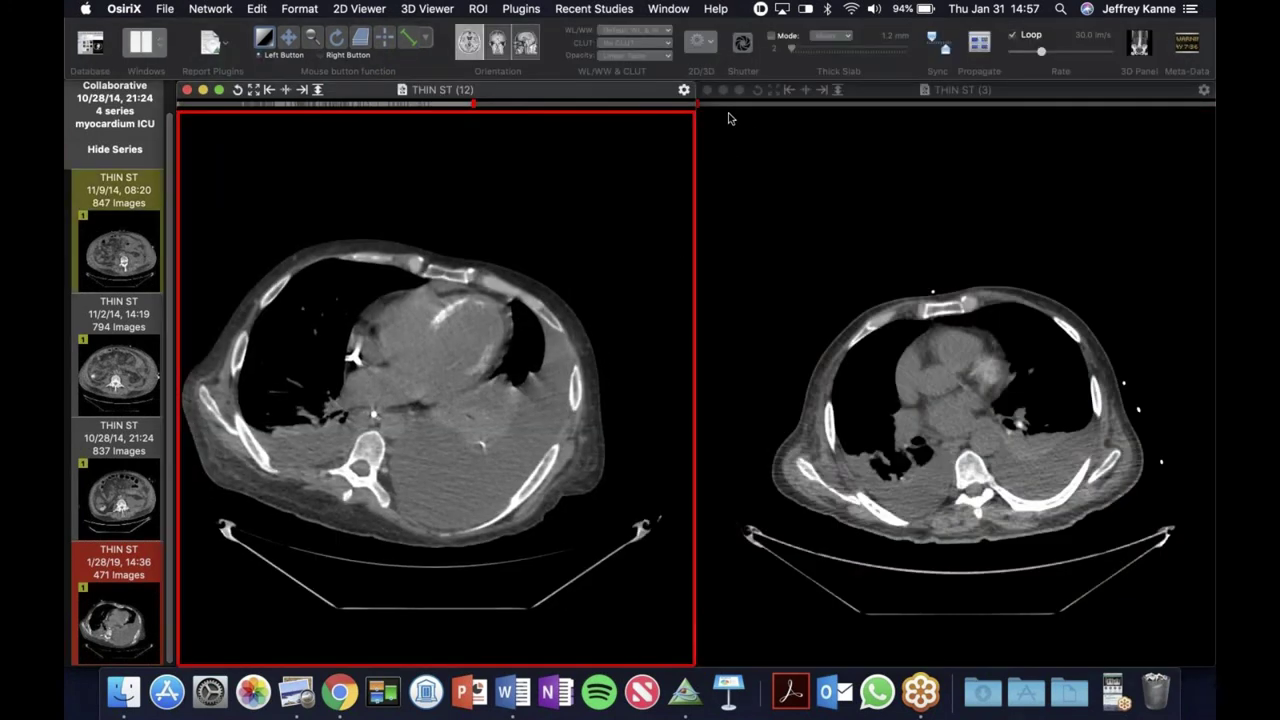
left_click(770, 120)
scroll(766, 122, "up", 10)
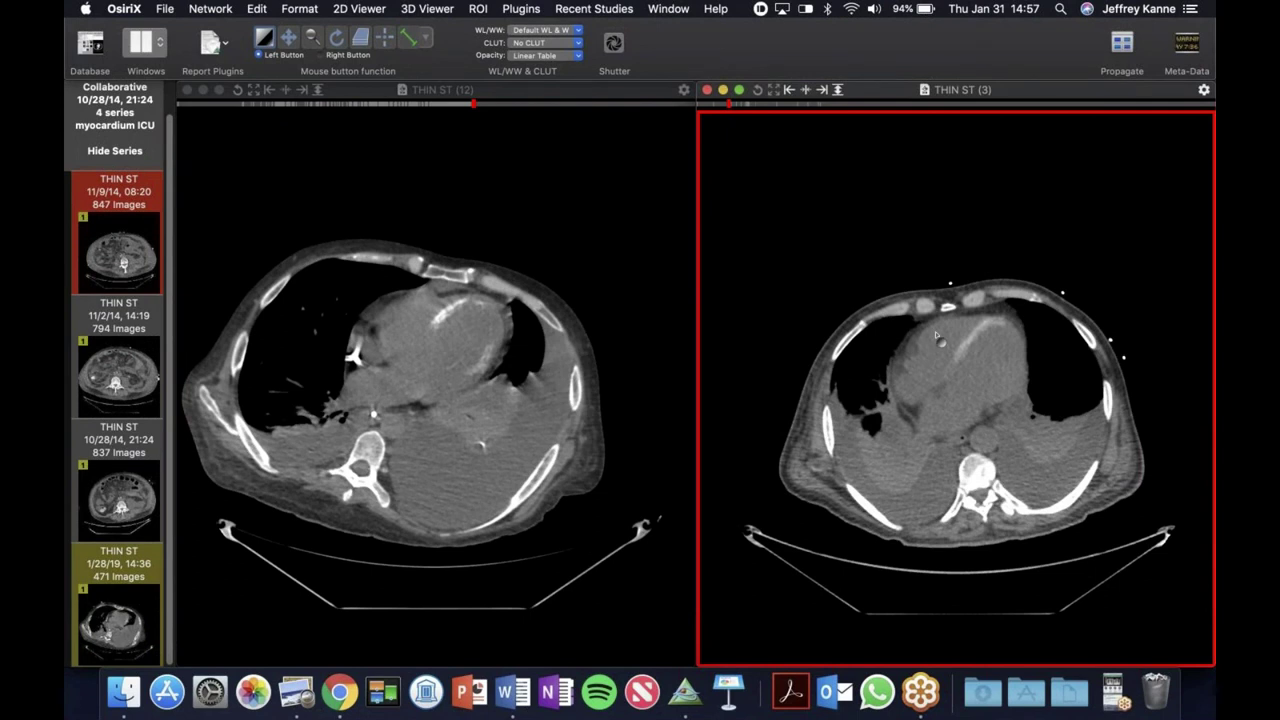
- Review the 1/28/19 series from the heart down to the upper abdomen and return to the ventricular level
left_click(474, 106)
mouse_move(491, 108)
left_mouse_down()
mouse_move(514, 120)
mouse_move(448, 112)
mouse_move(503, 114)
mouse_move(698, 170)
mouse_move(657, 158)
mouse_move(683, 164)
left_mouse_up()
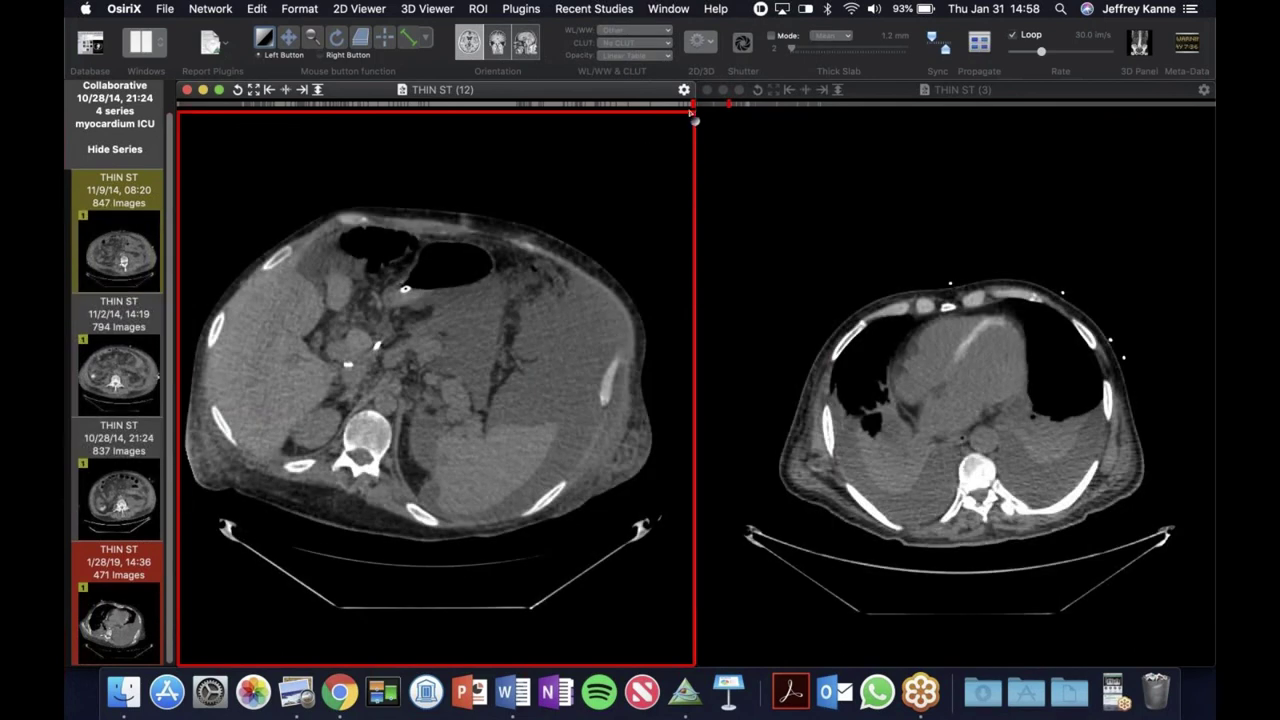
left_click_drag(697, 113, 473, 80)
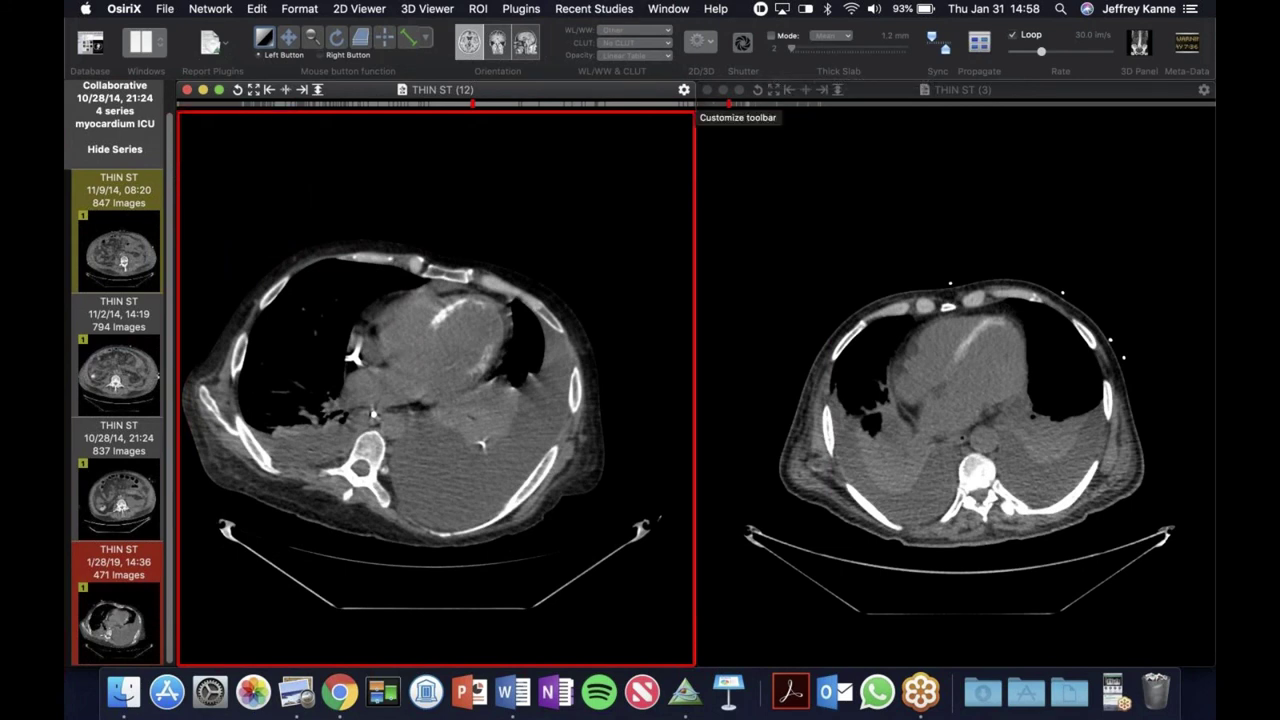
- Close both myocardium ICU series and list the series of the surgery vascular iatrogenic case in the database
left_click(706, 90)
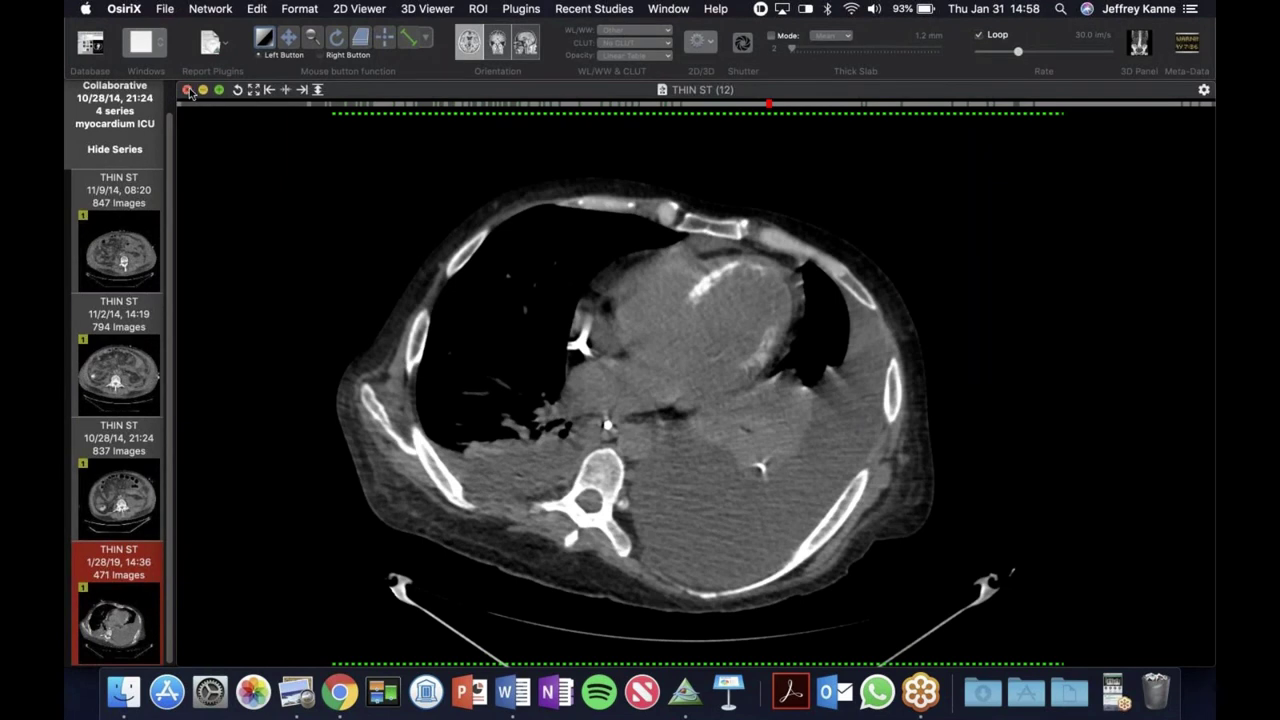
left_click(187, 90)
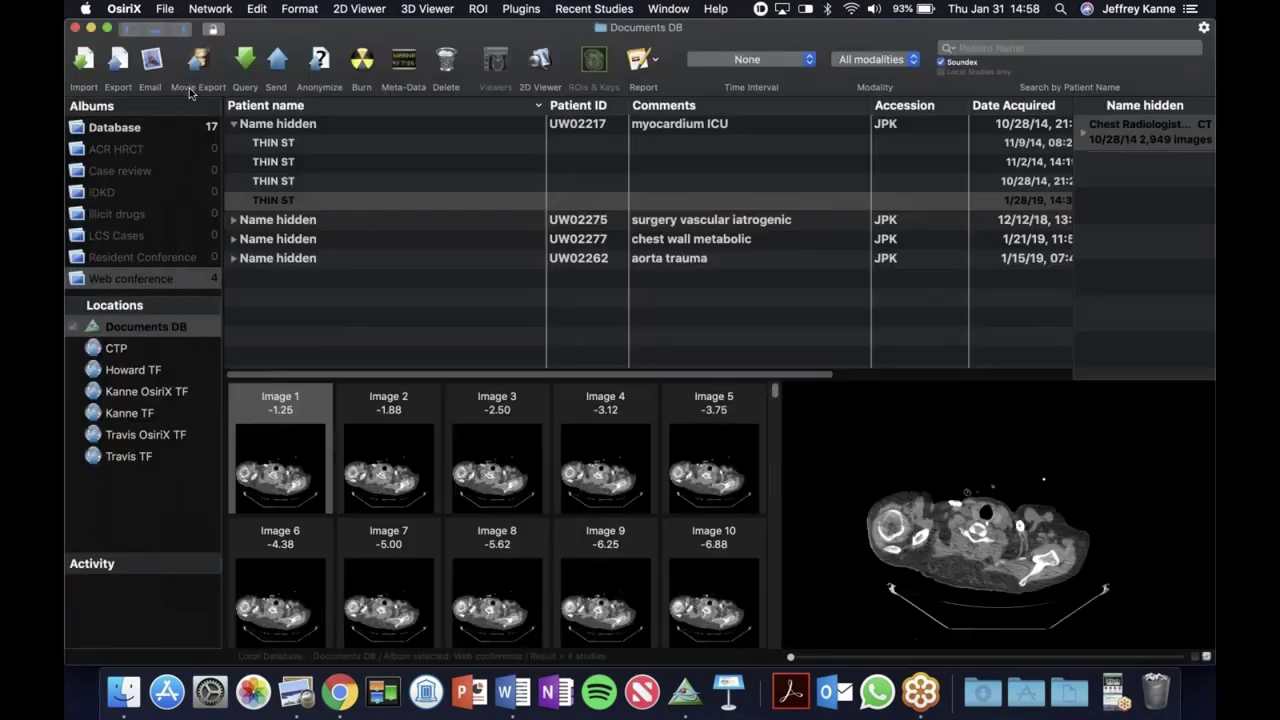
left_click(232, 125)
left_click(380, 145)
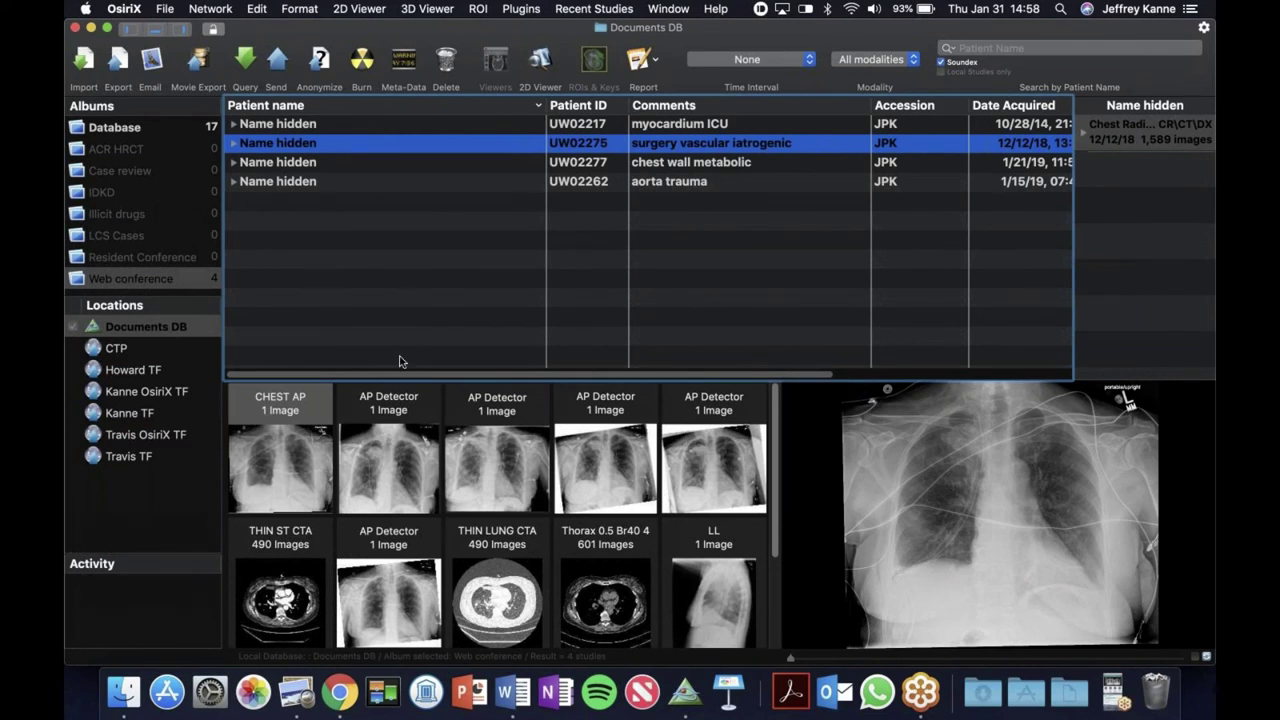
left_click(233, 143)
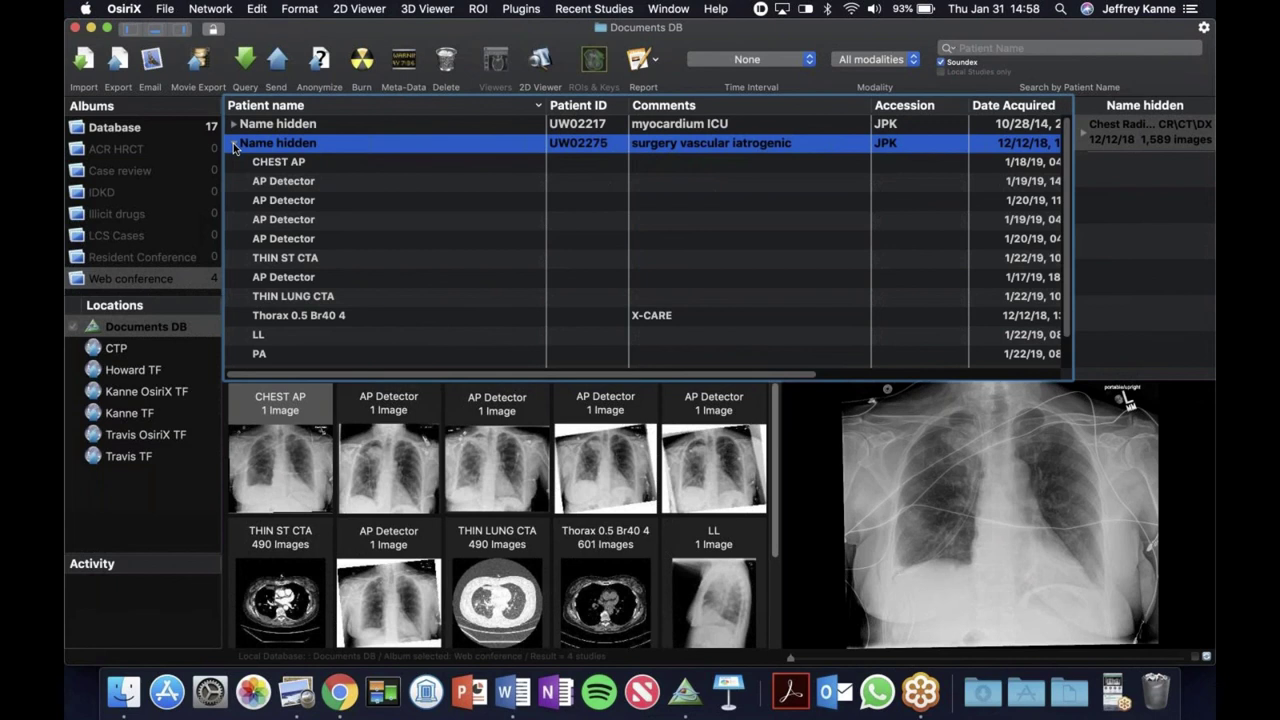
key("F12")
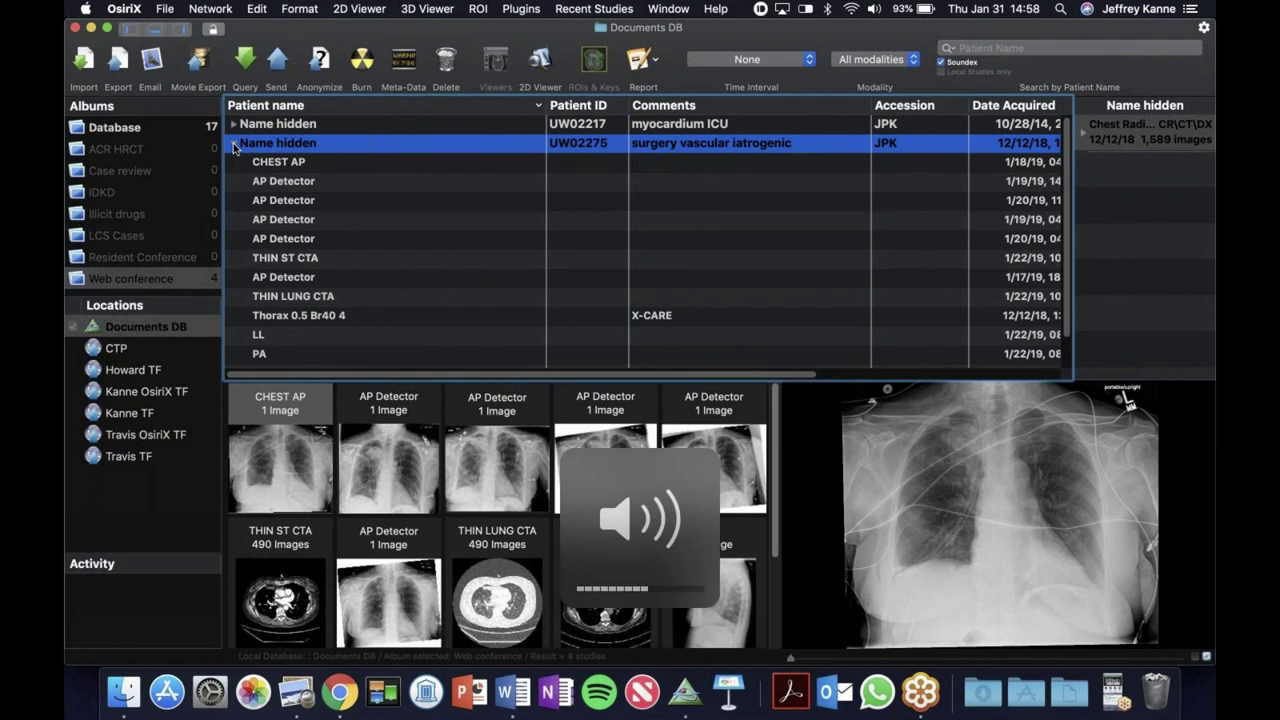
- Open the 1/22/19 THIN ST CTA series of the surgery vascular iatrogenic case at the lung apices
scroll(350, 258, "down", 2)
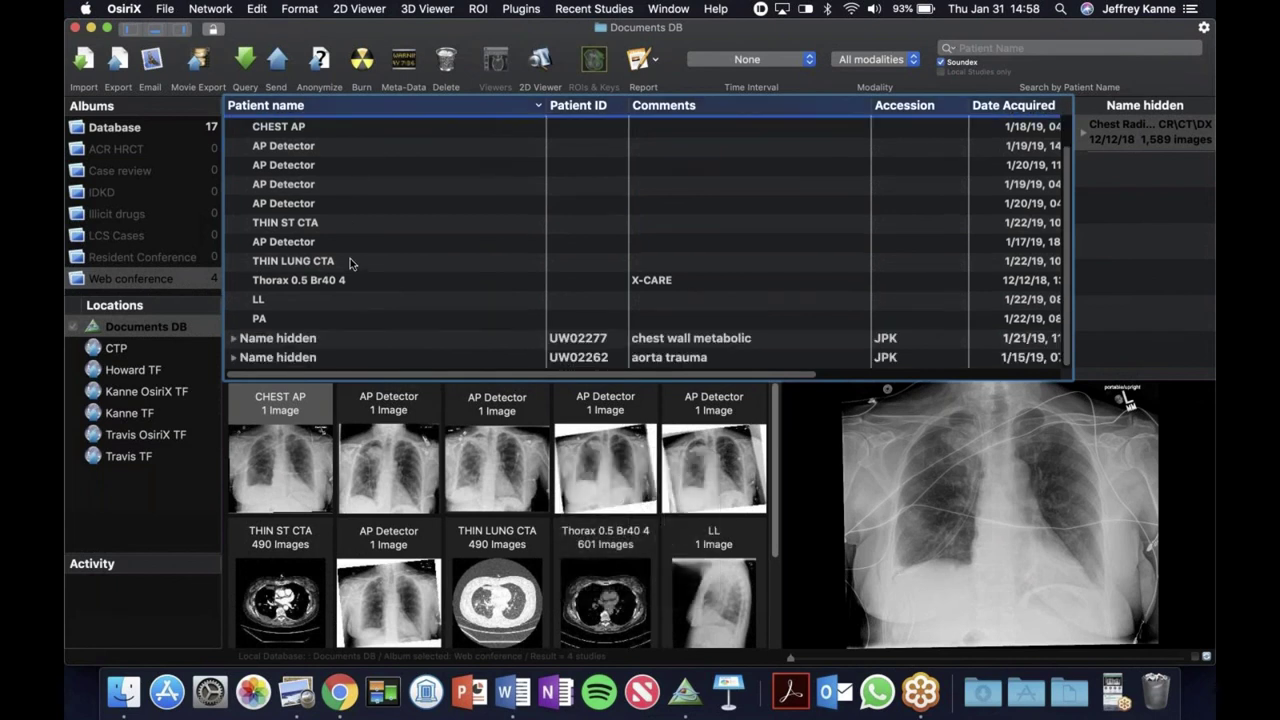
scroll(335, 275, "up", 1)
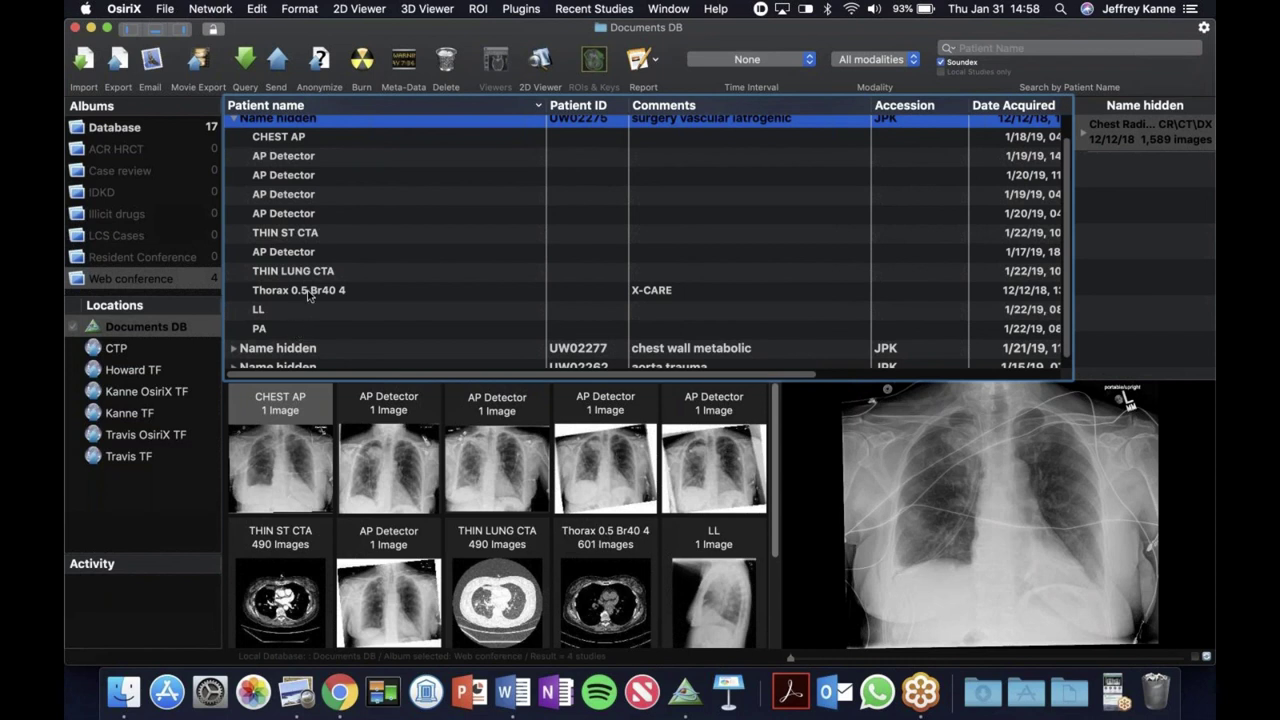
left_click(310, 291)
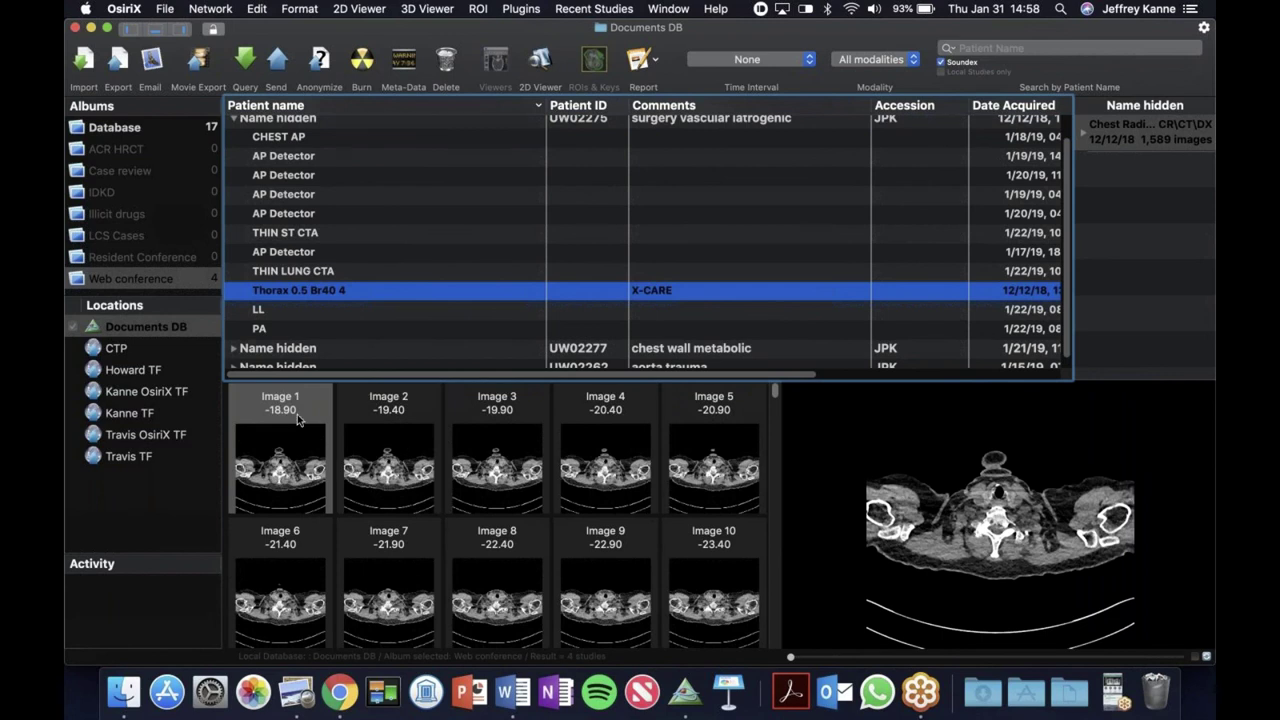
left_click(293, 236)
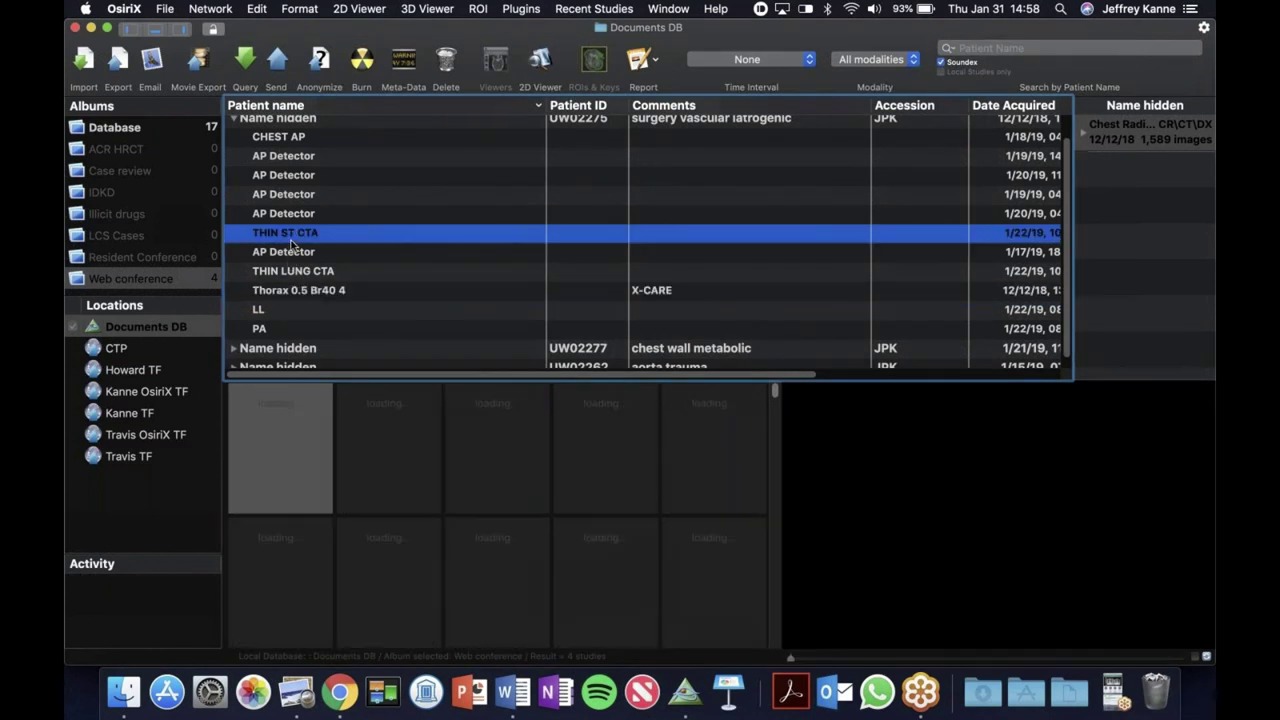
double_click(303, 406)
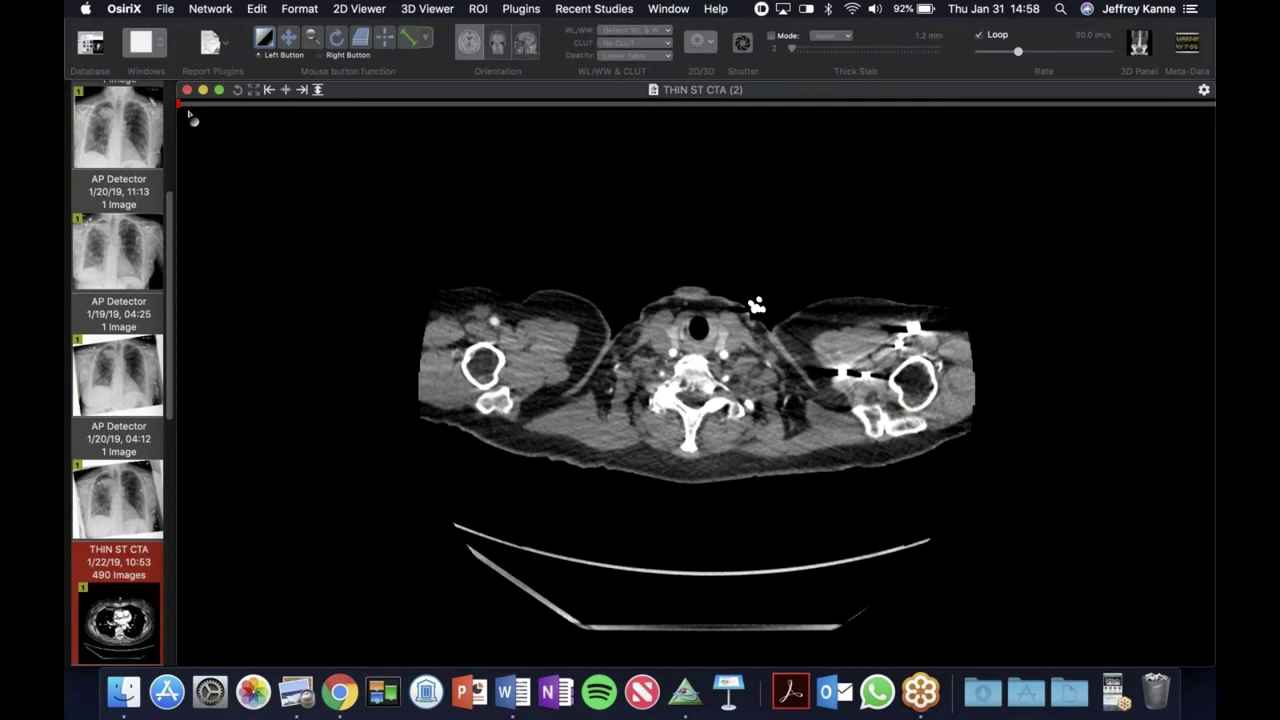
left_click_drag(181, 105, 269, 108)
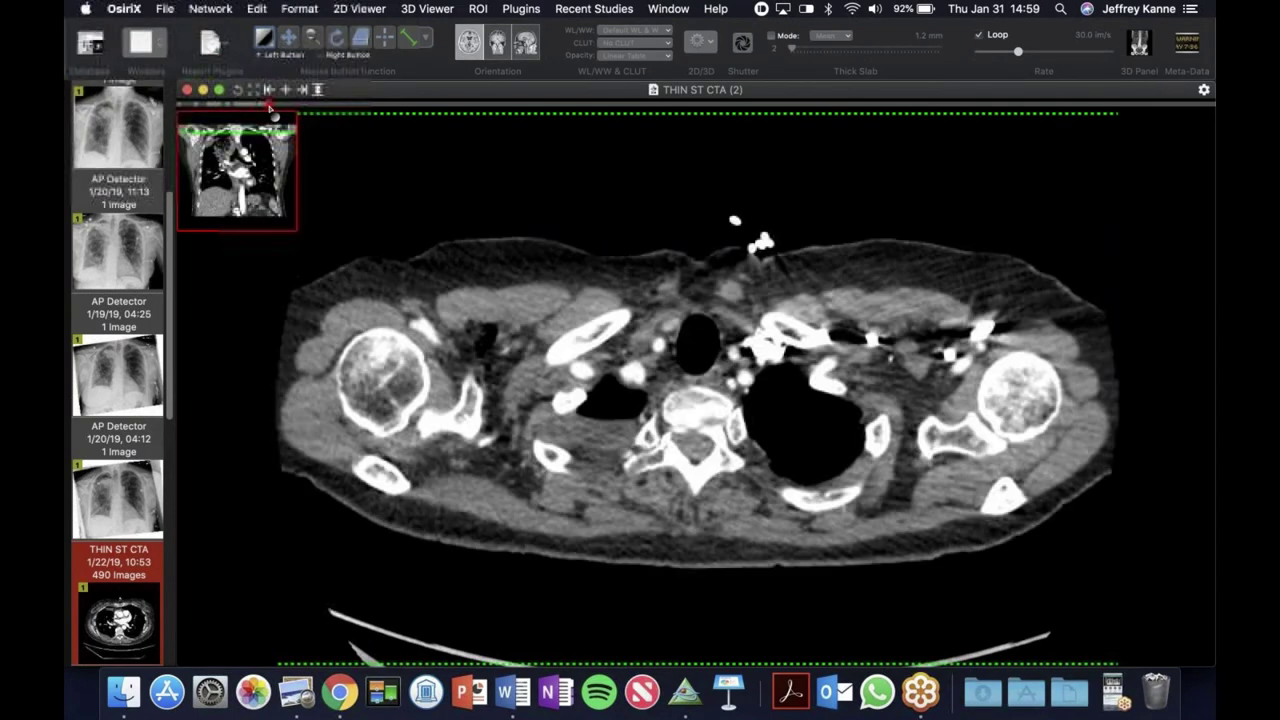
- View the AP Detector radiographs of 1/19/19 04:25, 1/20/19 04:12 and 1/19/19 14:01 one after another
left_click(104, 338)
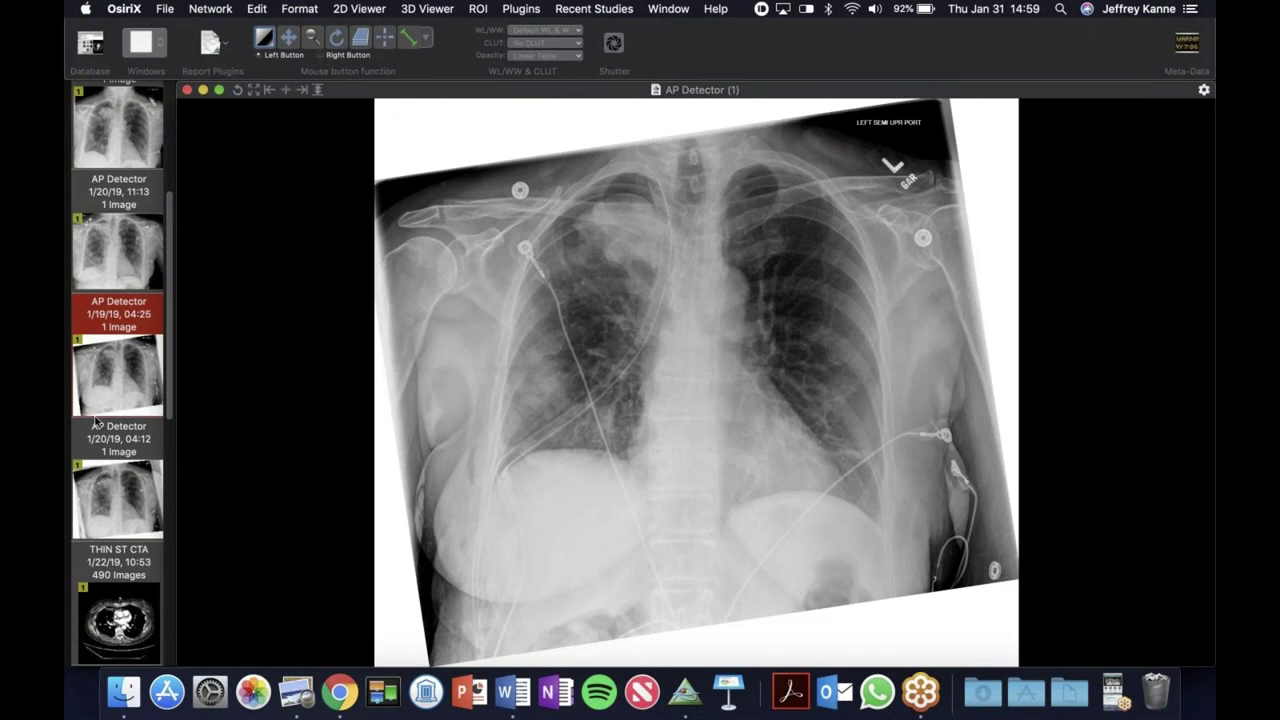
left_click(126, 469)
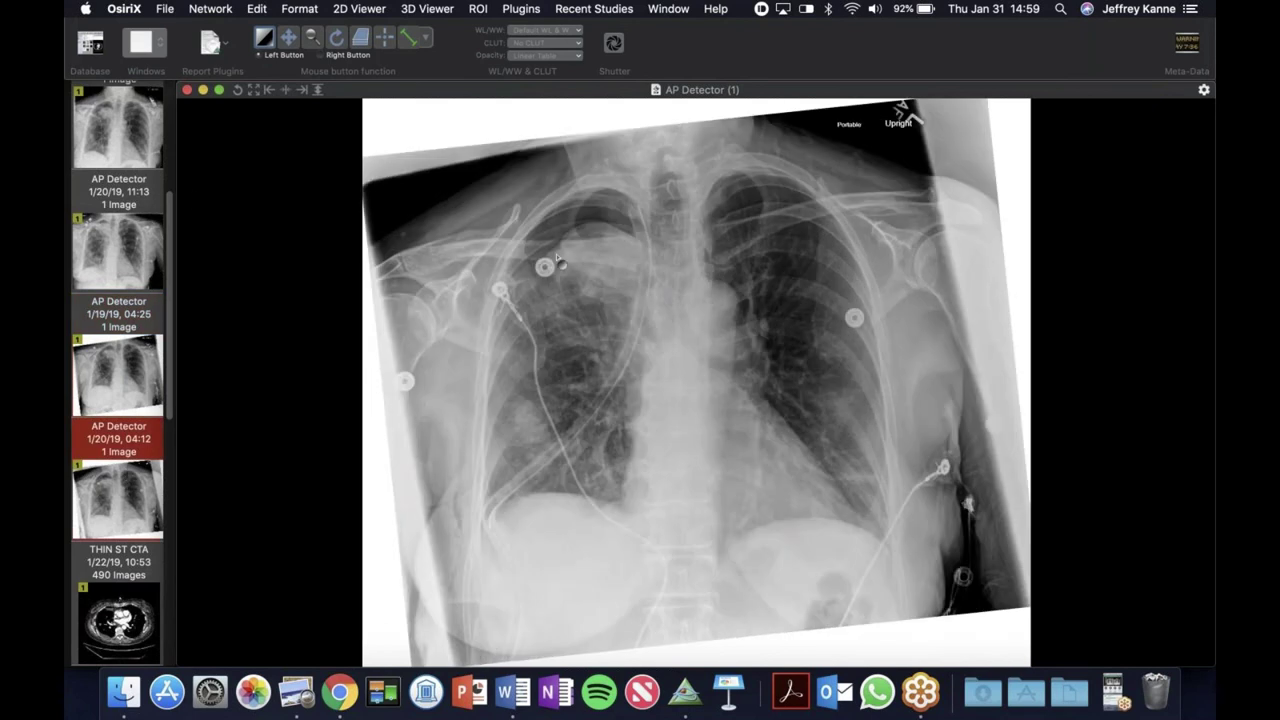
left_click(114, 144)
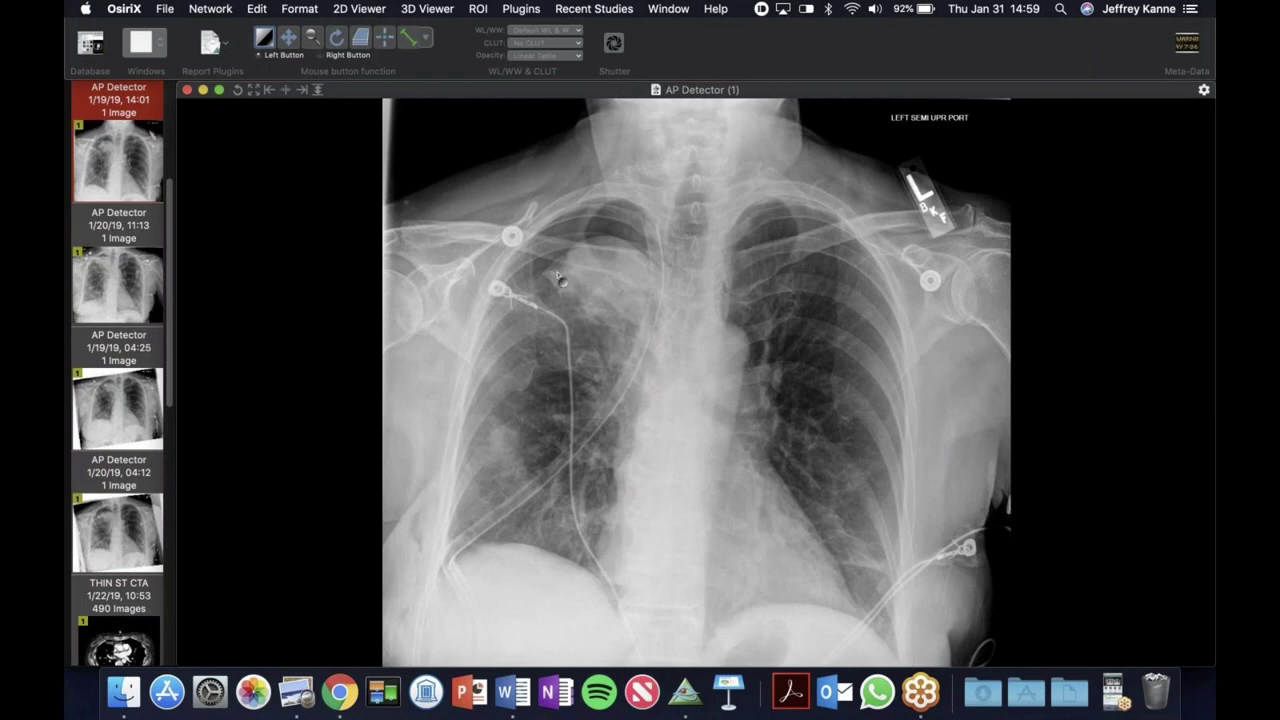
- Reopen the 1/22/19 THIN ST CTA series and go down to the great vessels just above the aortic arch
left_click_drag(172, 280, 174, 301)
scroll(174, 306, "down", 2)
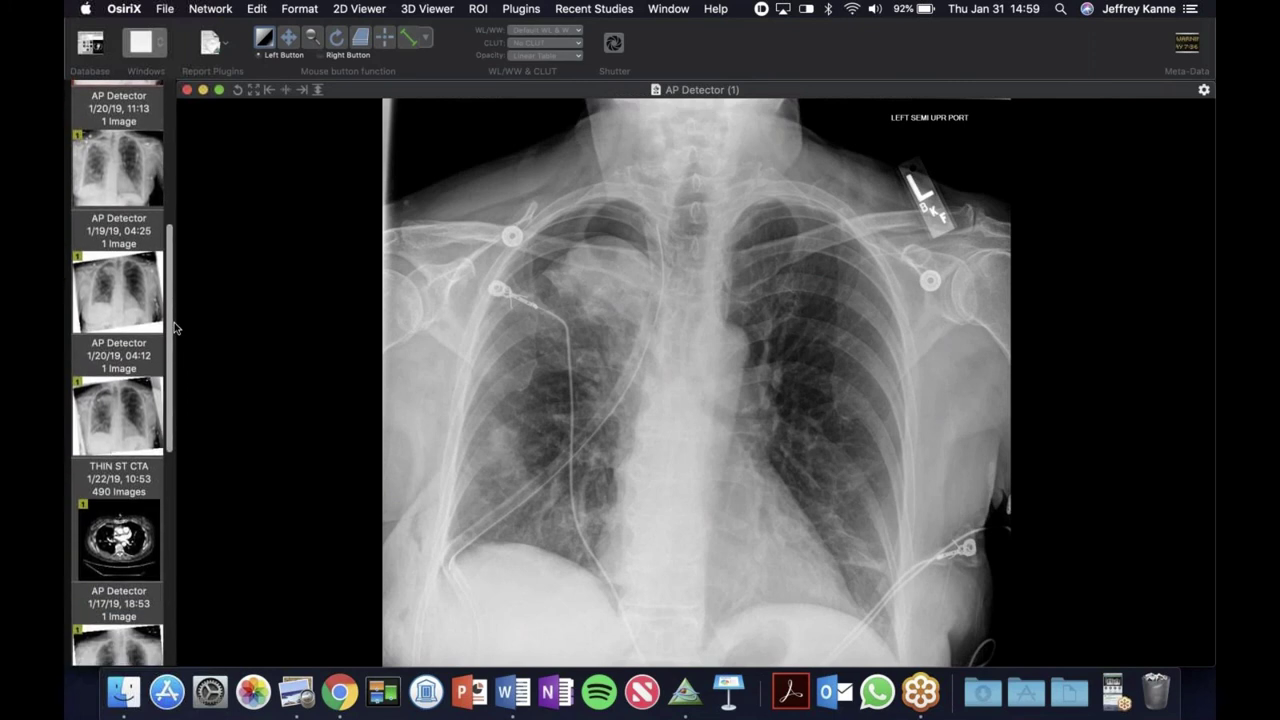
left_click(113, 479)
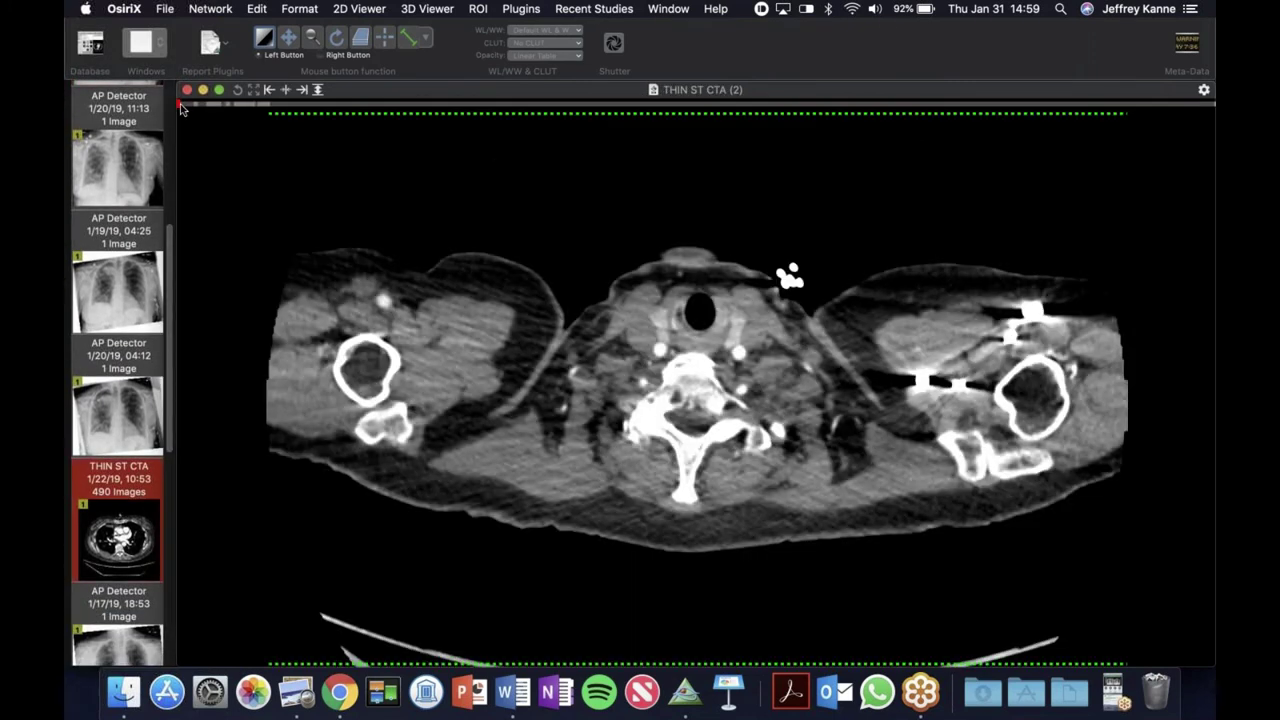
left_click_drag(178, 106, 446, 138)
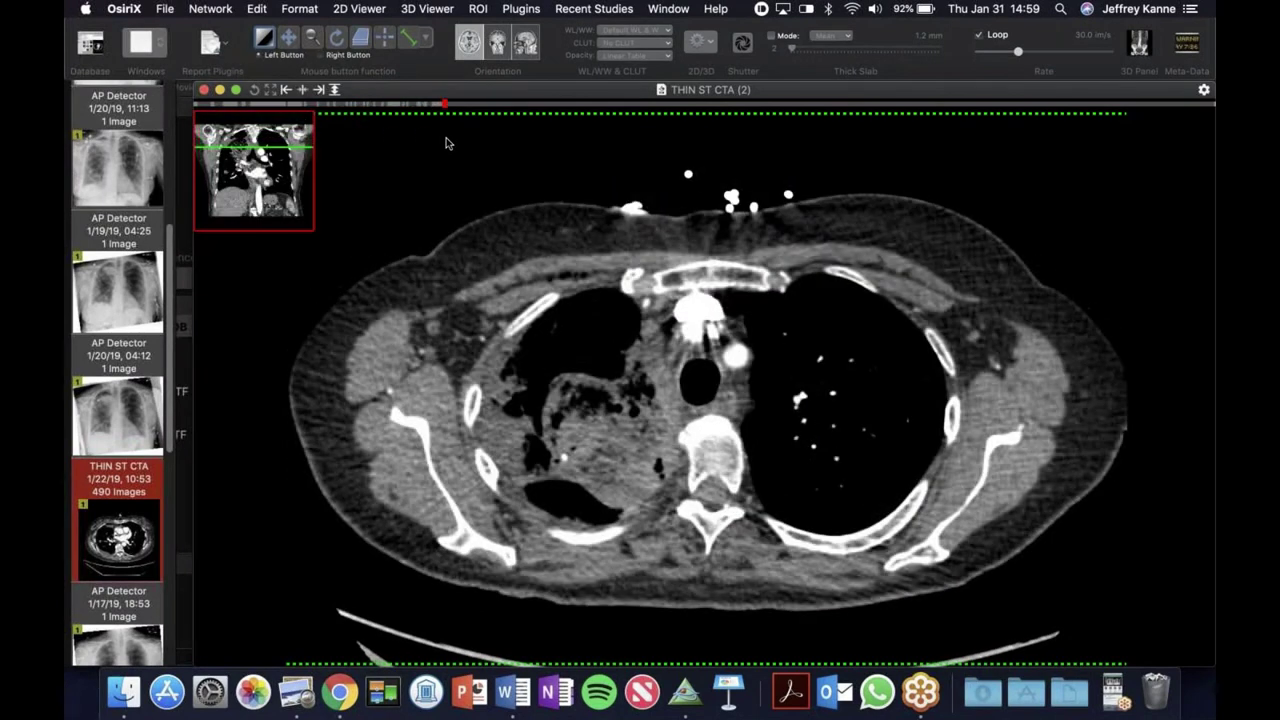
- Examine the right upper lobe opacity on the soft tissue images between the great vessels and the pulmonary hila
scroll(563, 371, "down", 5)
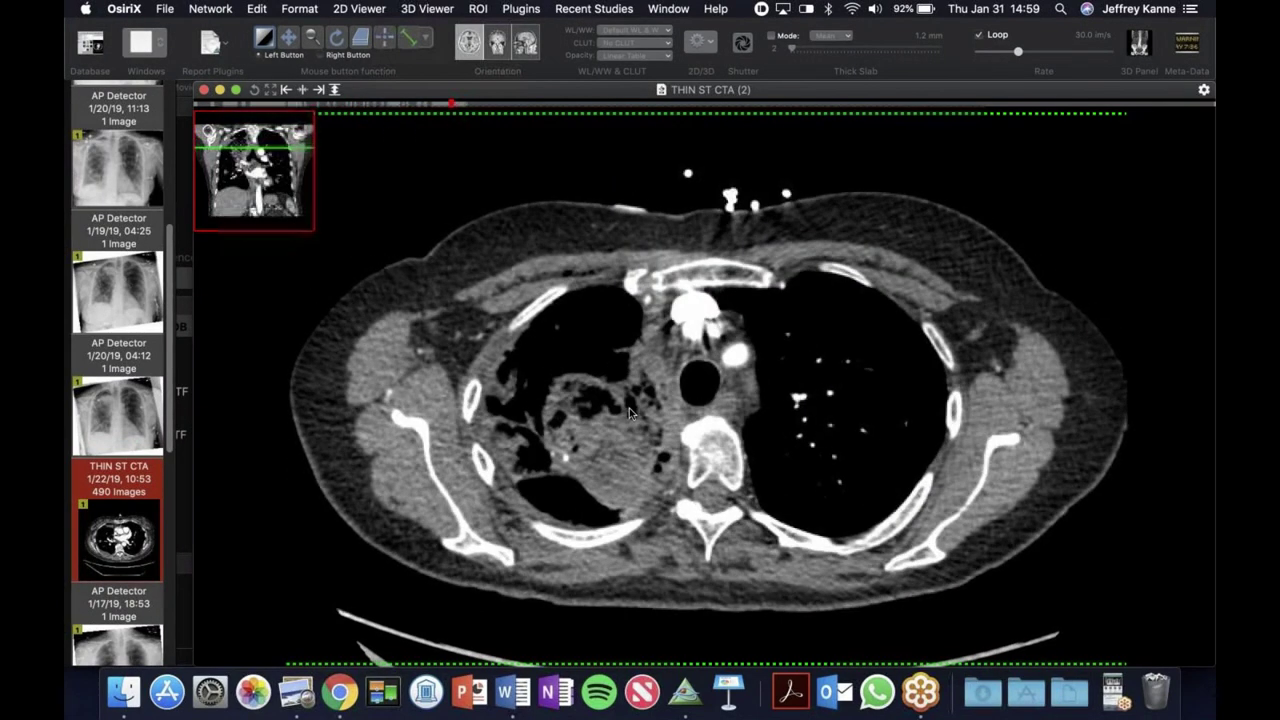
scroll(614, 406, "up", 5)
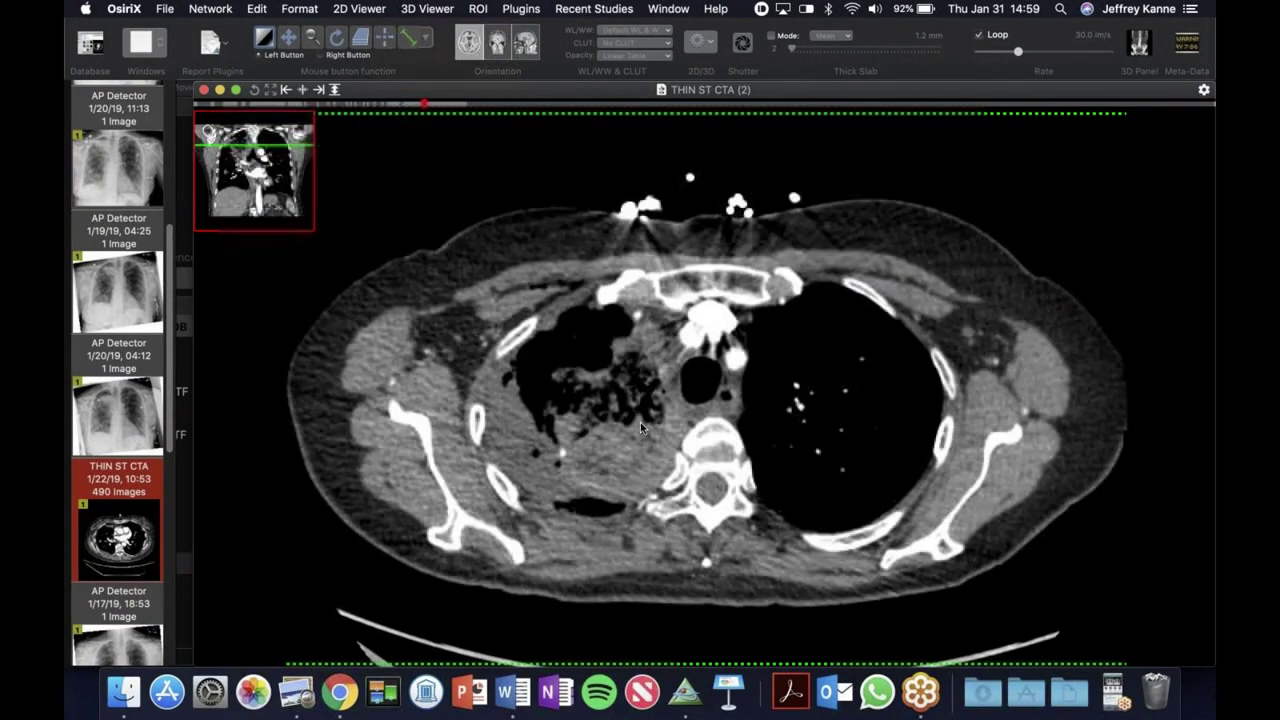
scroll(659, 435, "down", 10)
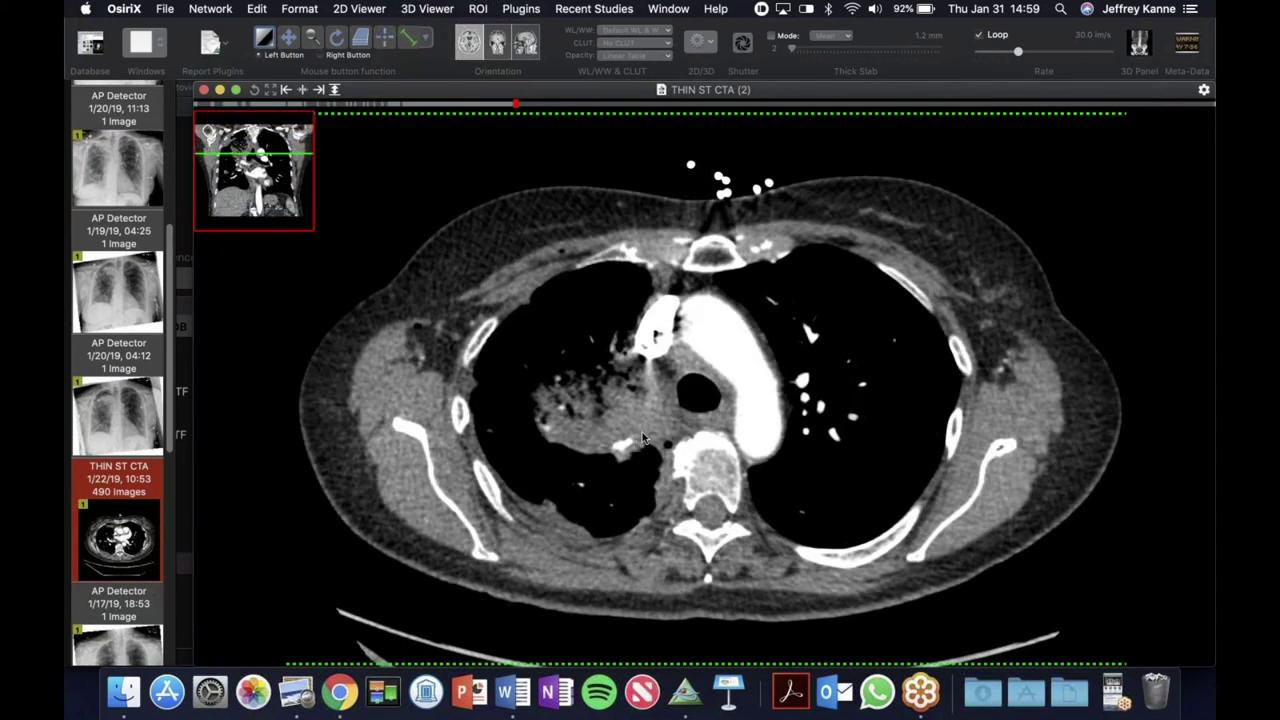
scroll(636, 440, "down", 10)
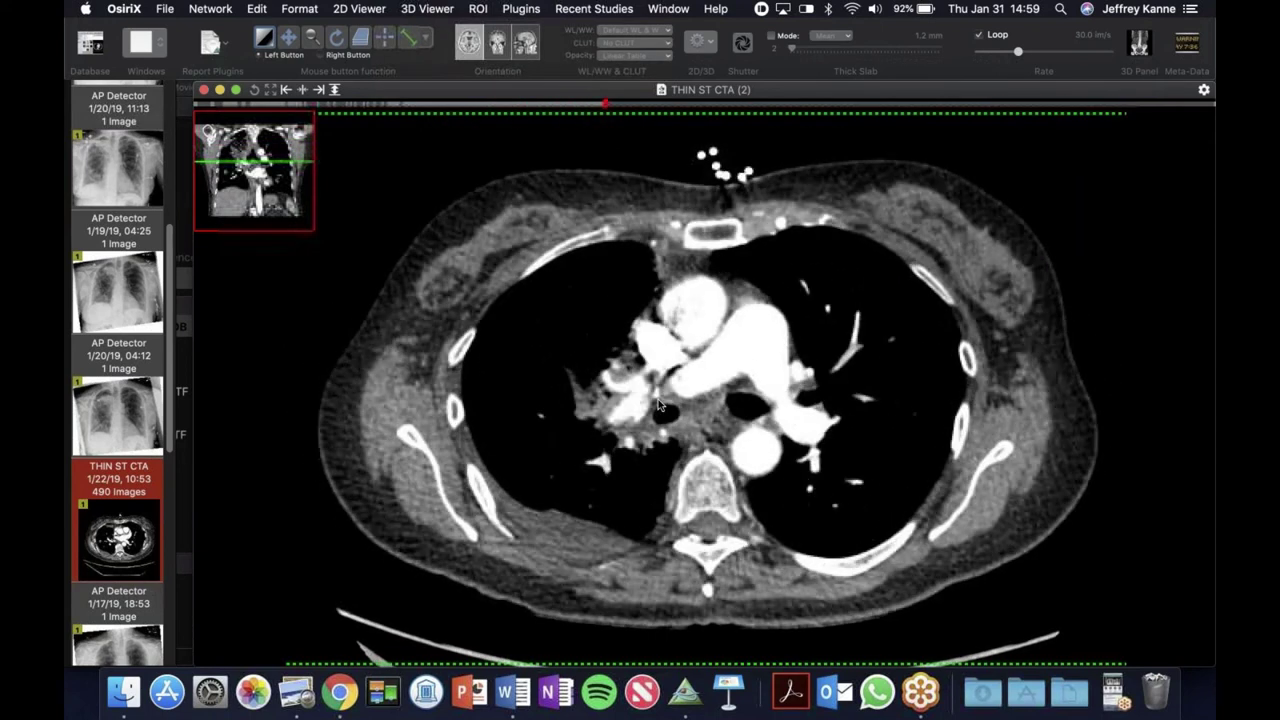
scroll(648, 401, "up", 10)
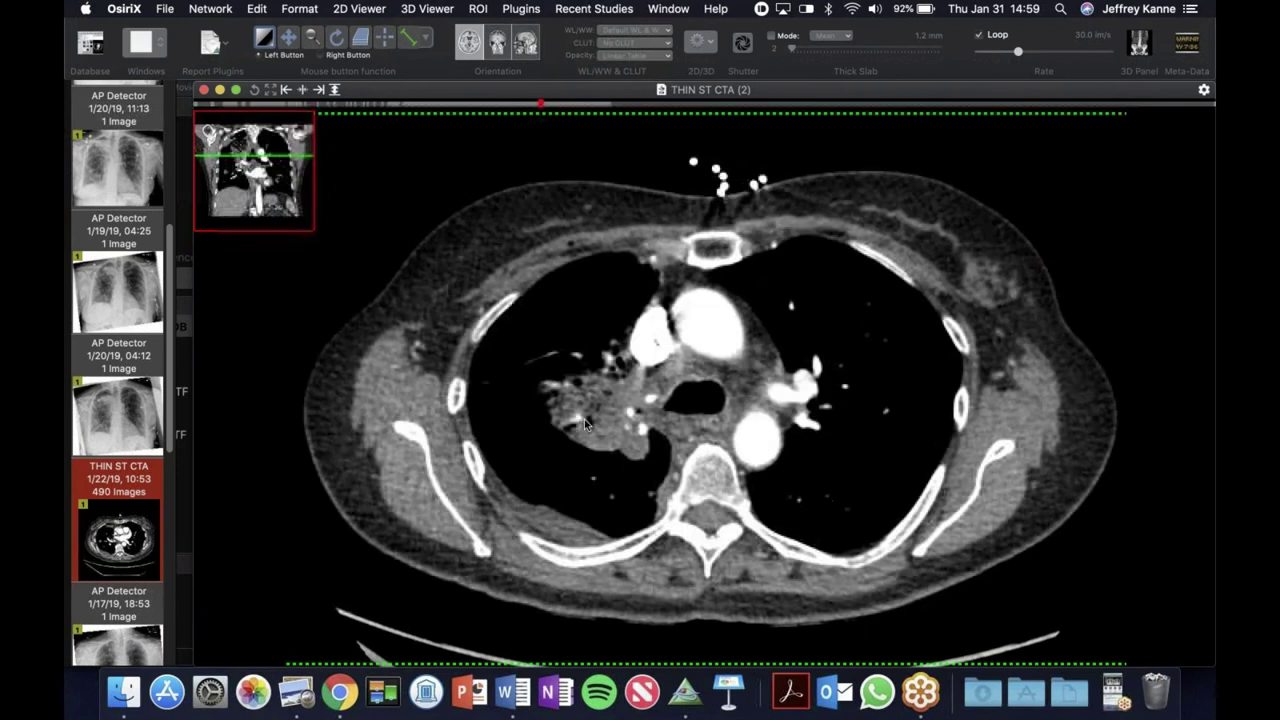
scroll(574, 420, "up", 10)
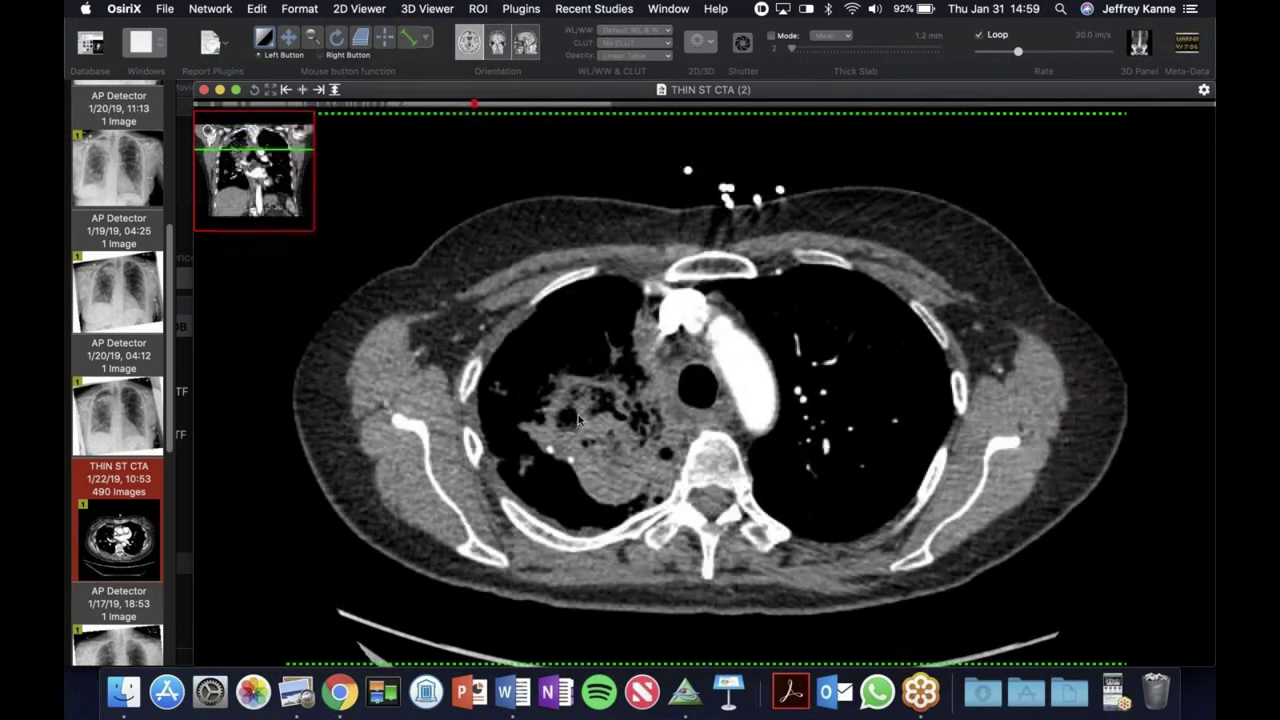
scroll(610, 425, "down", 10)
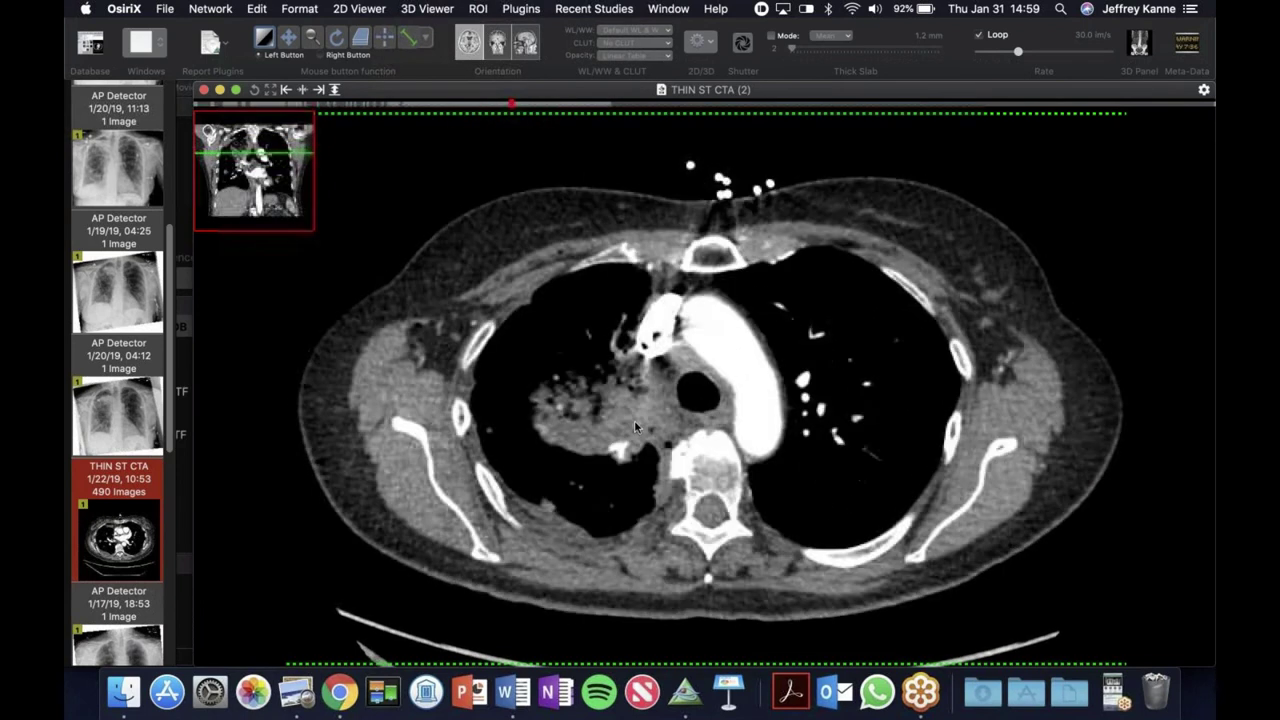
- Examine the right hilar bronchi and vessels from the aortic arch to the right pulmonary artery, ending at the carina
scroll(652, 428, "down", 8)
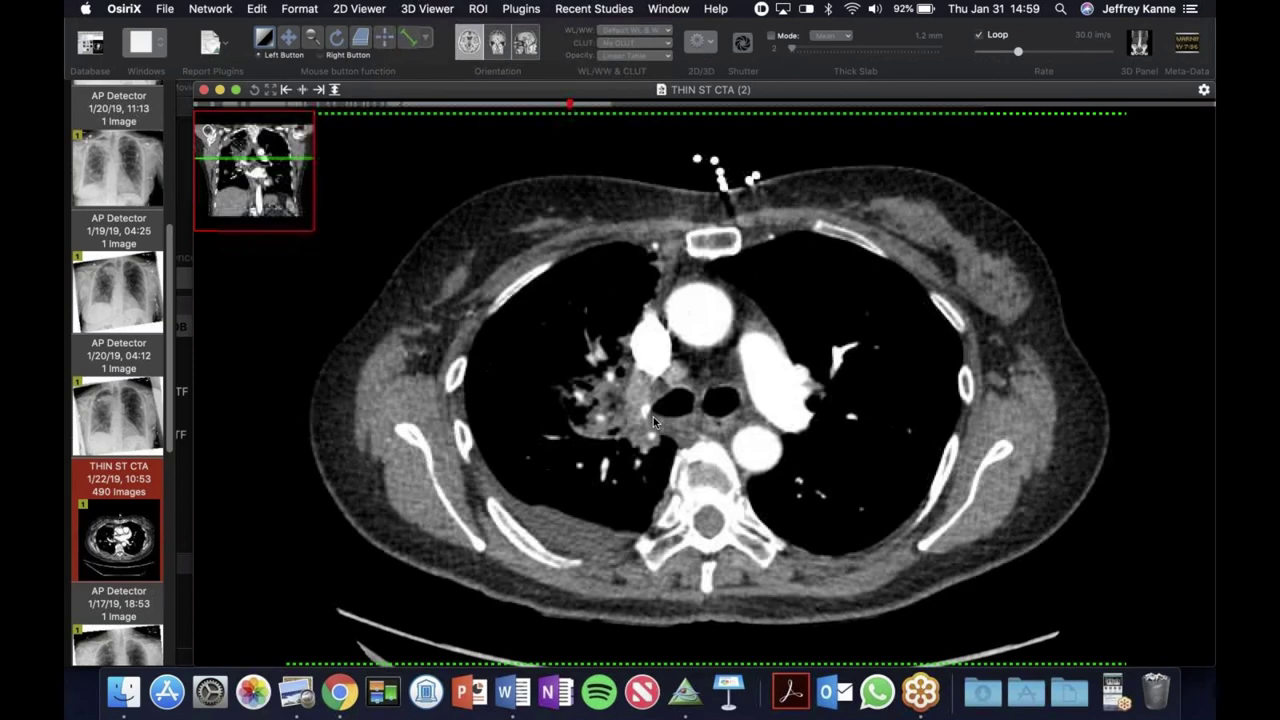
scroll(655, 422, "down", 4)
scroll(652, 400, "up", 4)
scroll(653, 400, "down", 3)
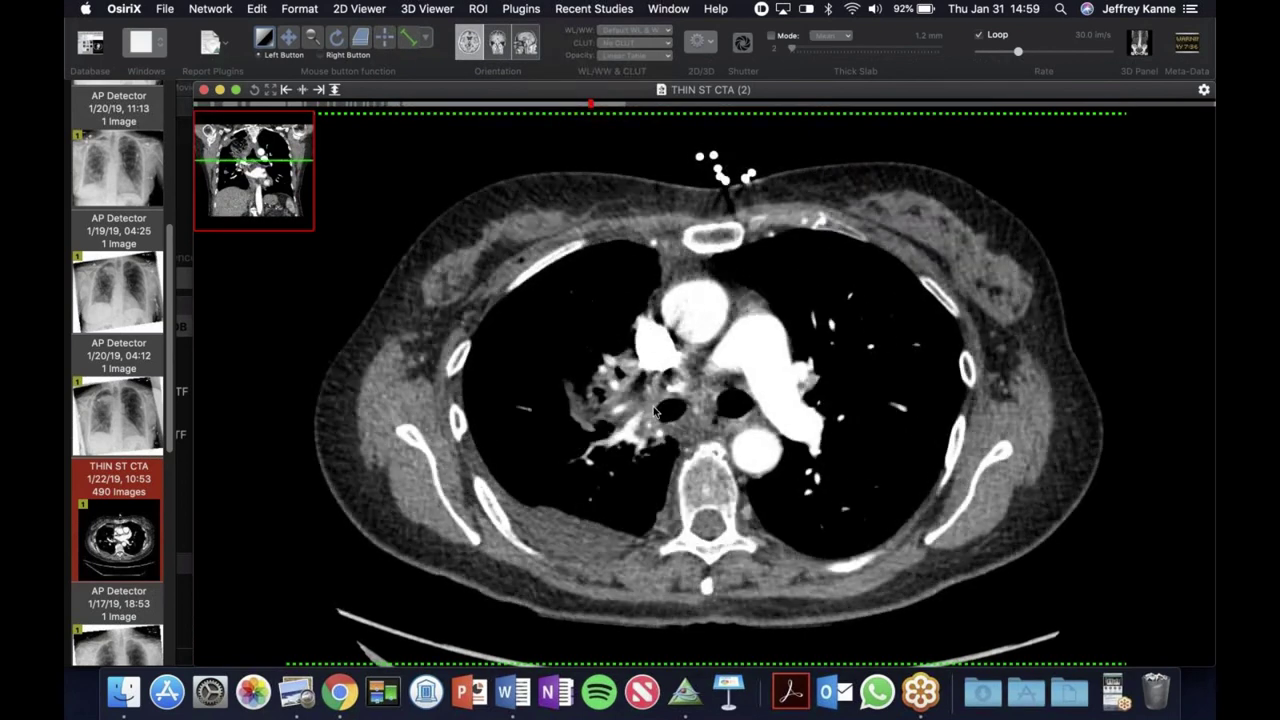
scroll(665, 410, "down", 4)
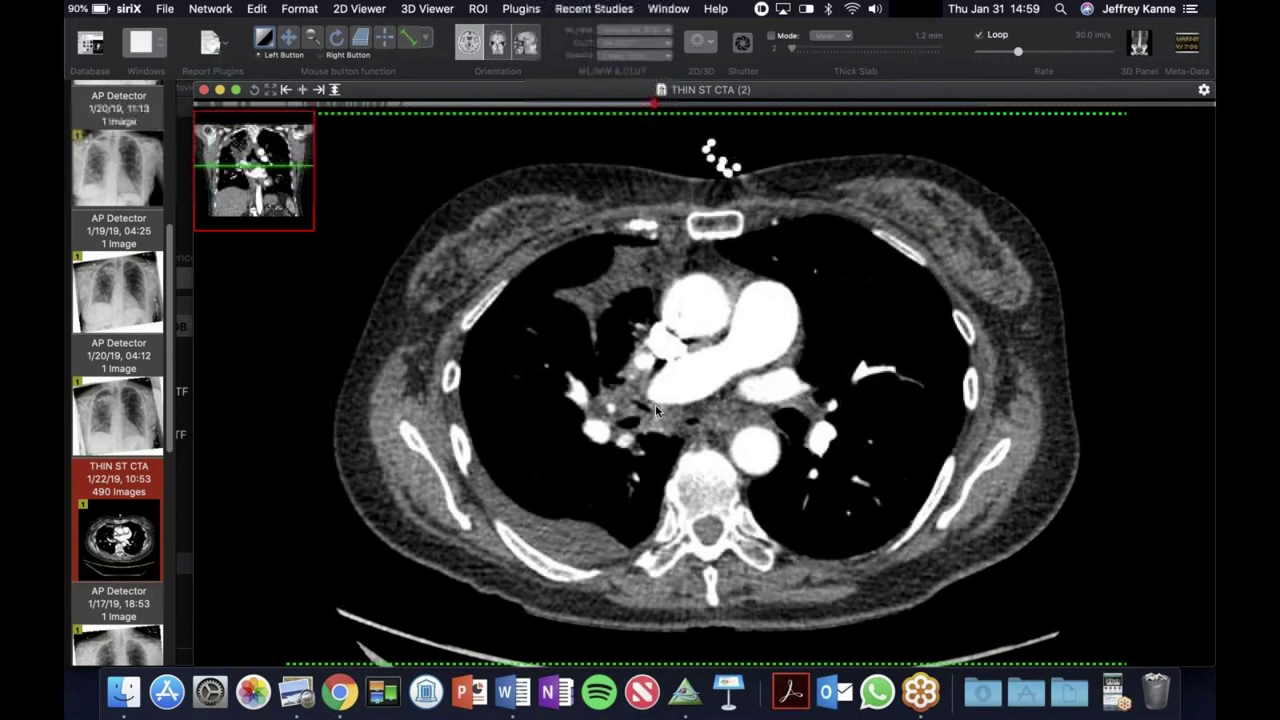
scroll(630, 410, "up", 3)
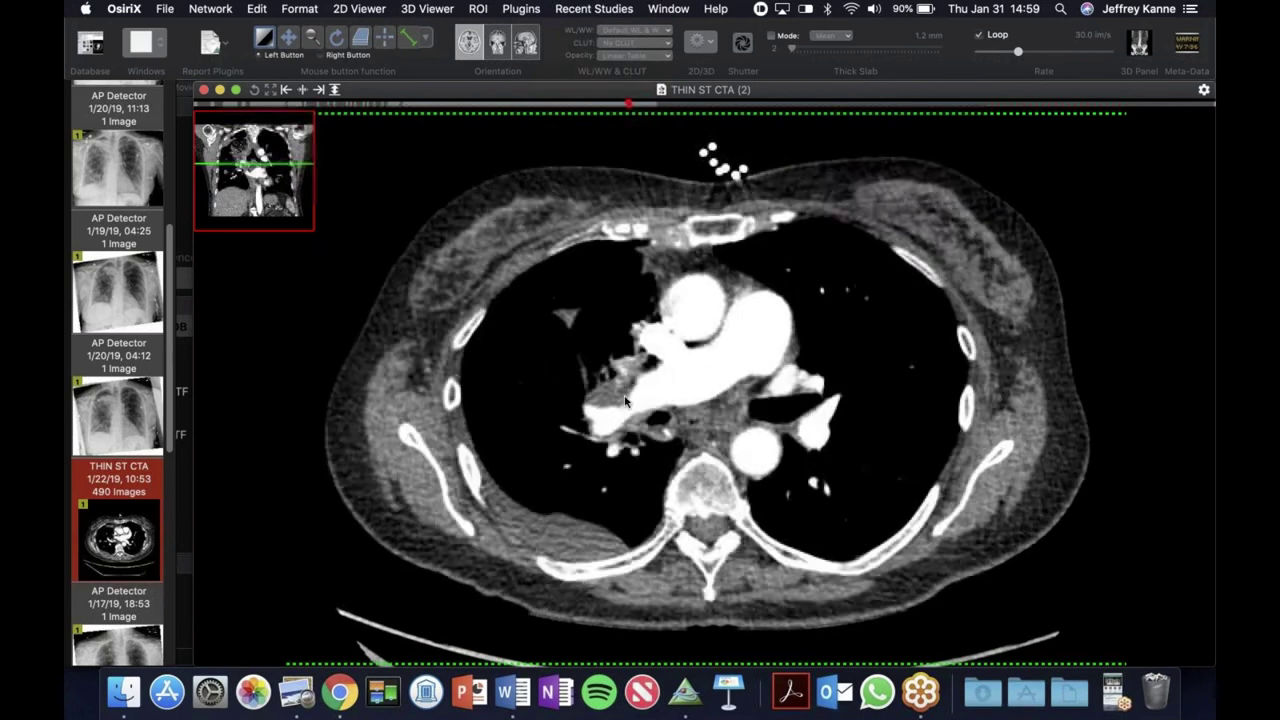
scroll(612, 392, "up", 8)
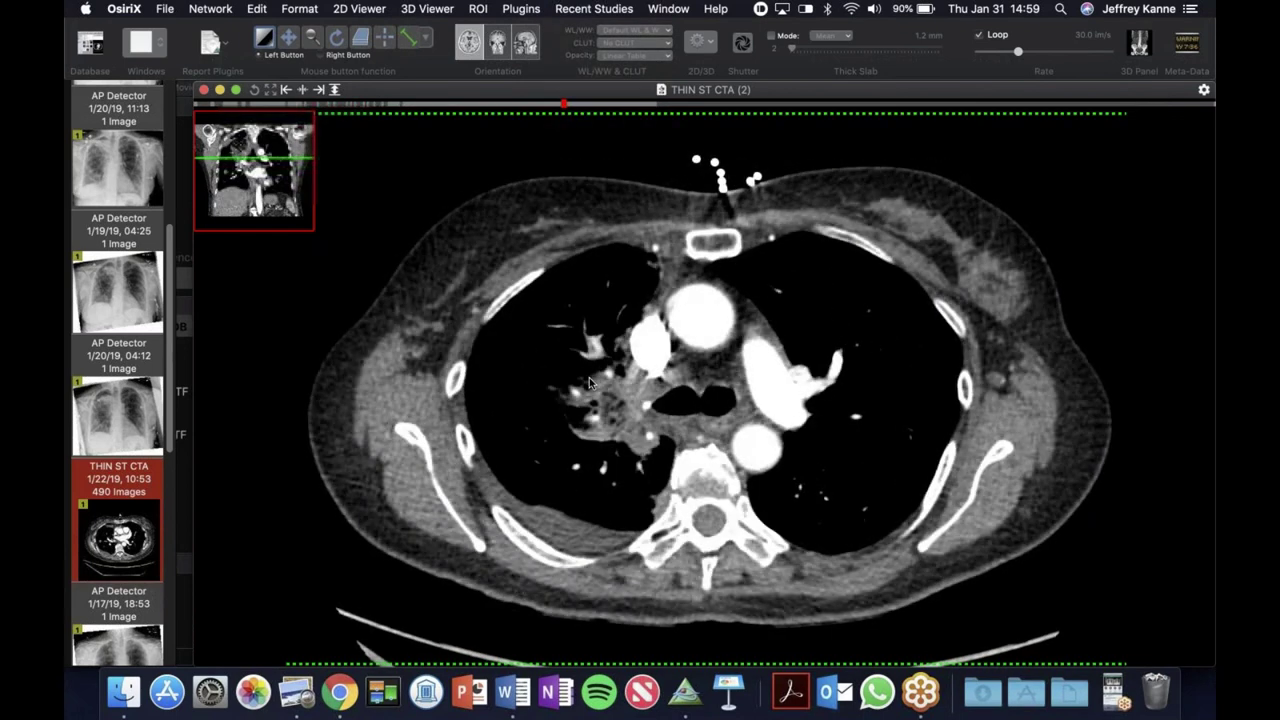
- Adjust the window of the THIN ST CTA series to show lung detail and review the right upper lobe upward from the carina
left_click_drag(590, 398, 723, 415)
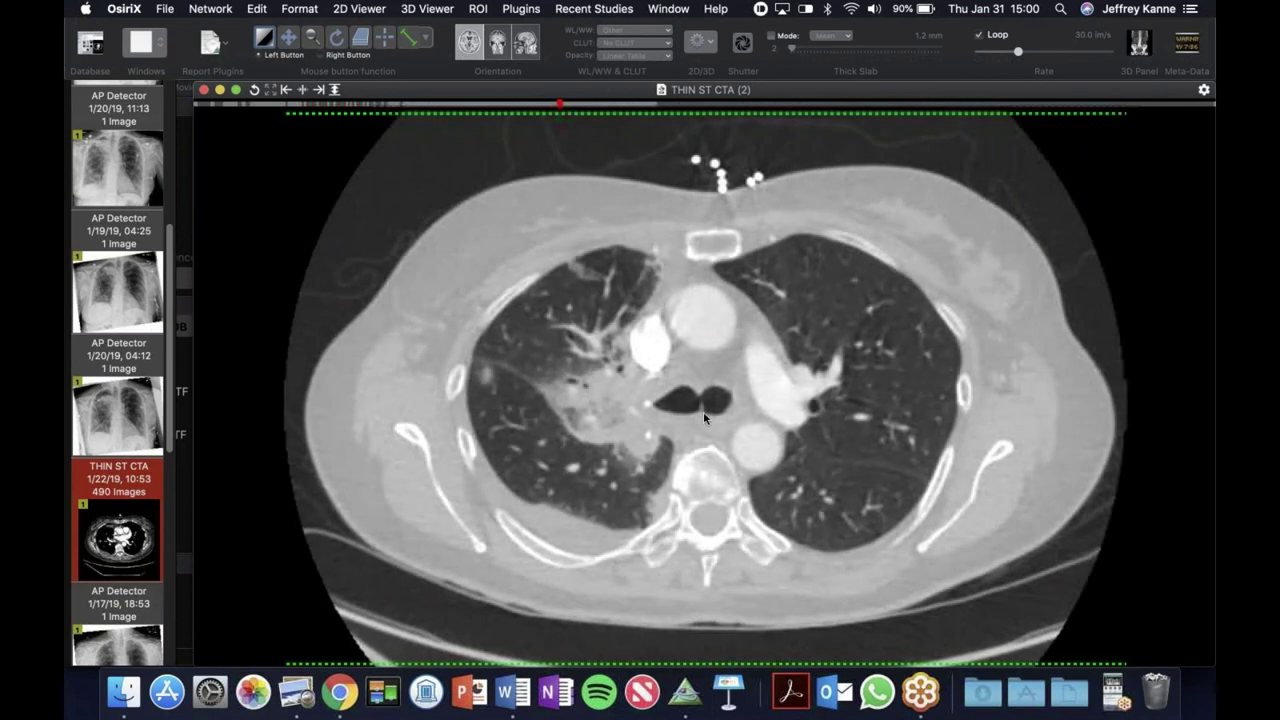
scroll(664, 410, "up", 3)
scroll(664, 404, "up", 6)
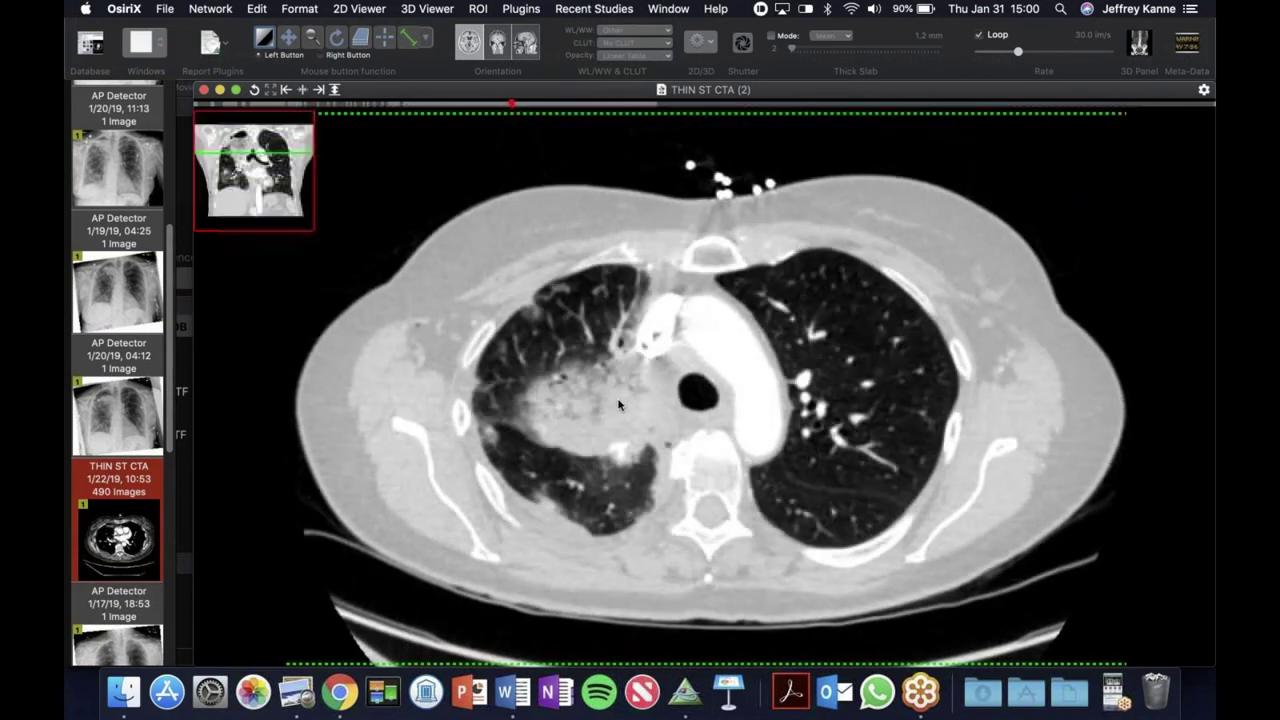
scroll(616, 406, "up", 9)
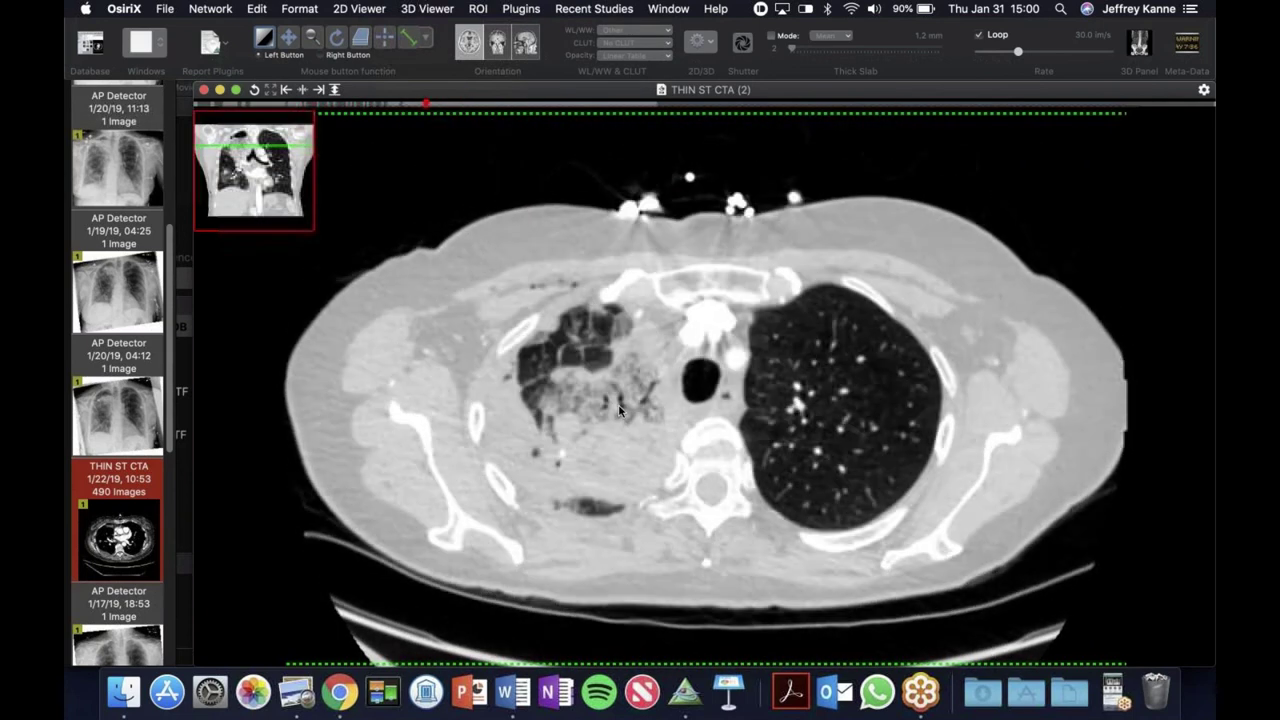
scroll(616, 402, "up", 2)
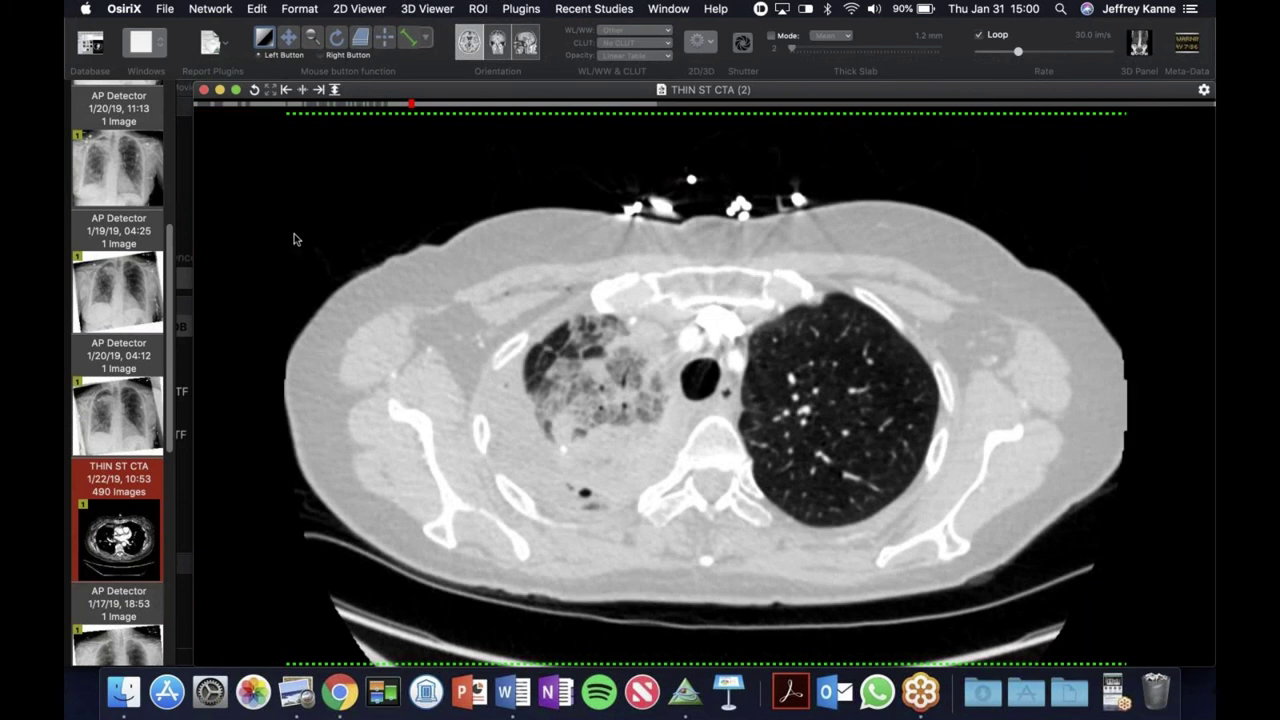
scroll(245, 285, "down", 2)
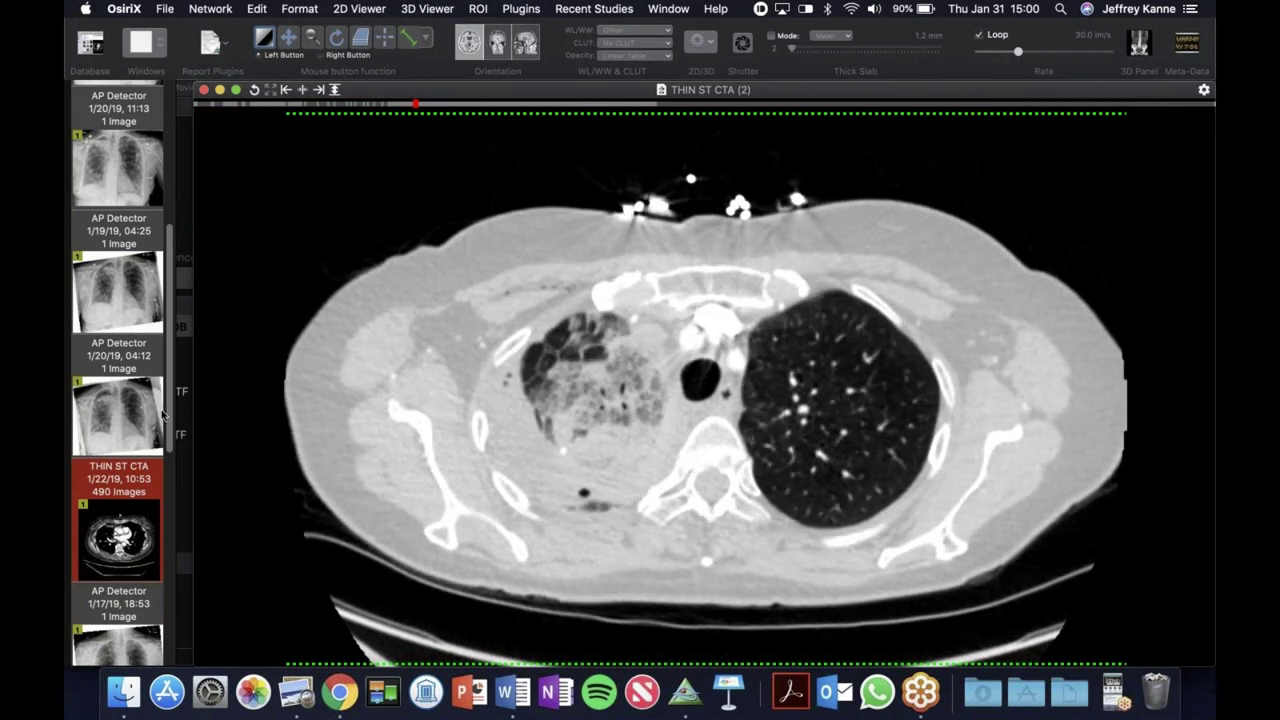
- Open the 12/12/18 Thorax 0.5 Br40 4 series with the Lung window preset and go down to the upper lobes
scroll(163, 415, "down", 5)
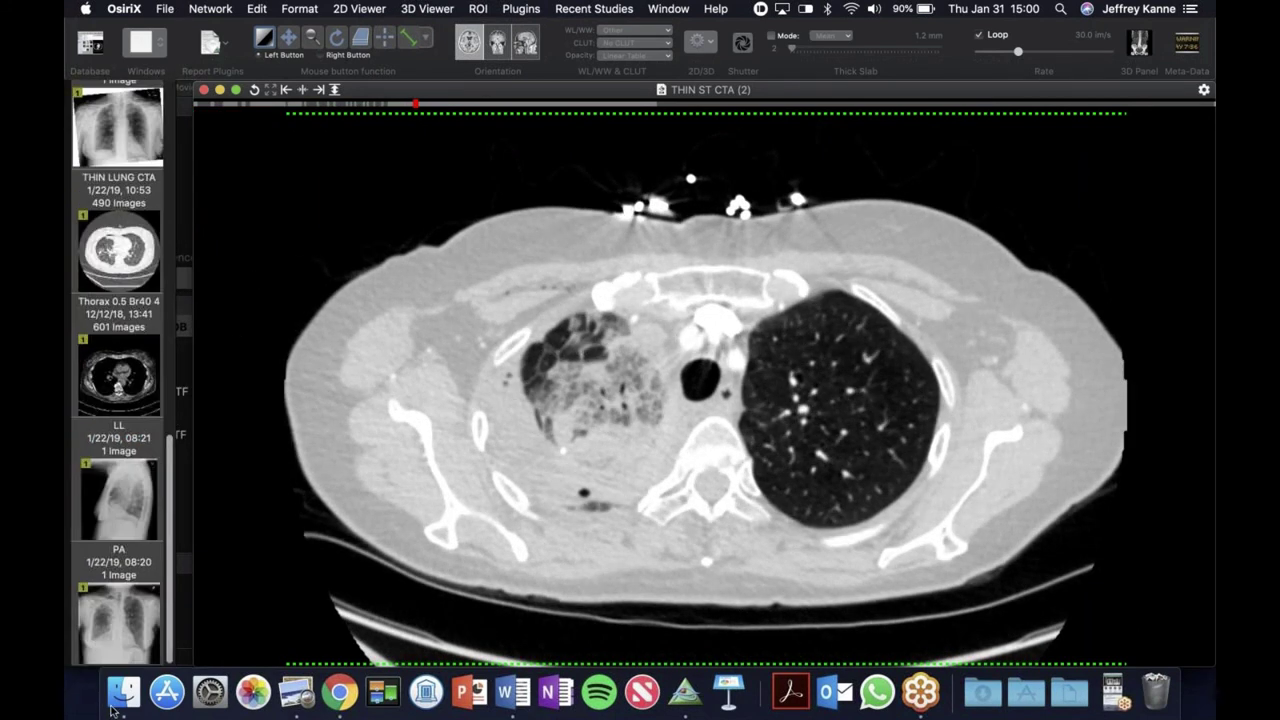
left_click(145, 383)
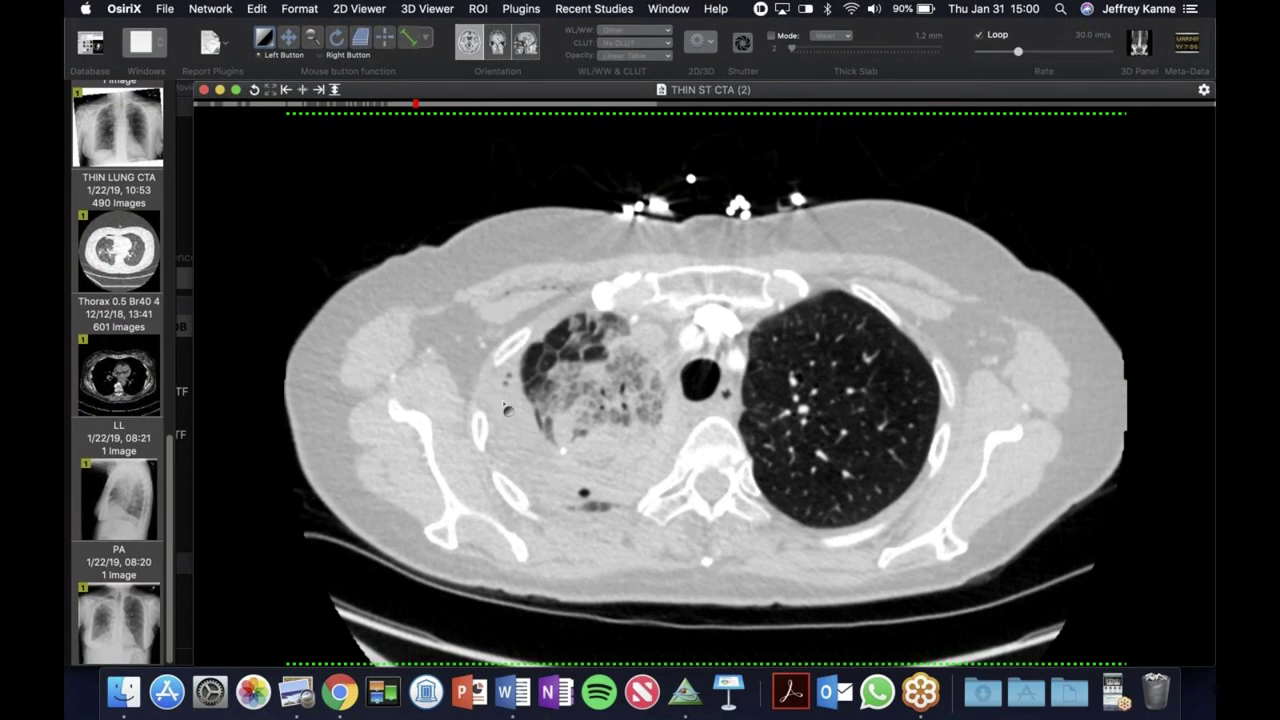
scroll(528, 386, "down", 10)
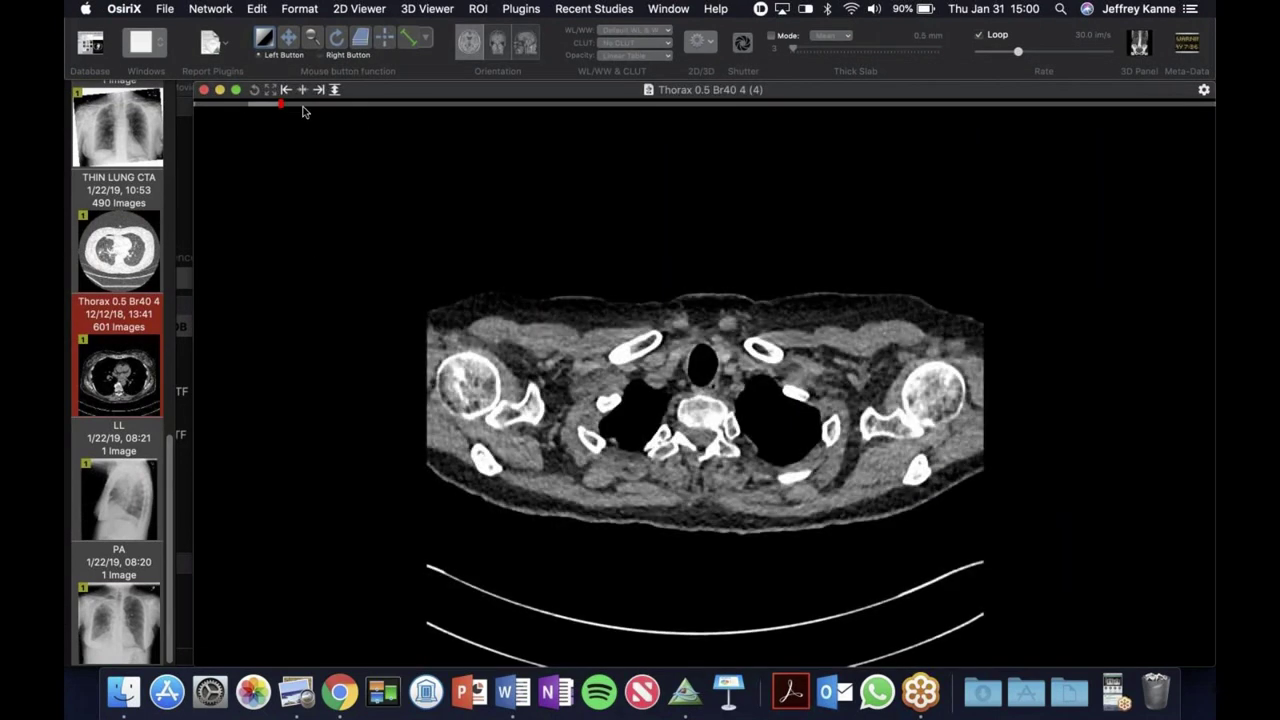
key("4")
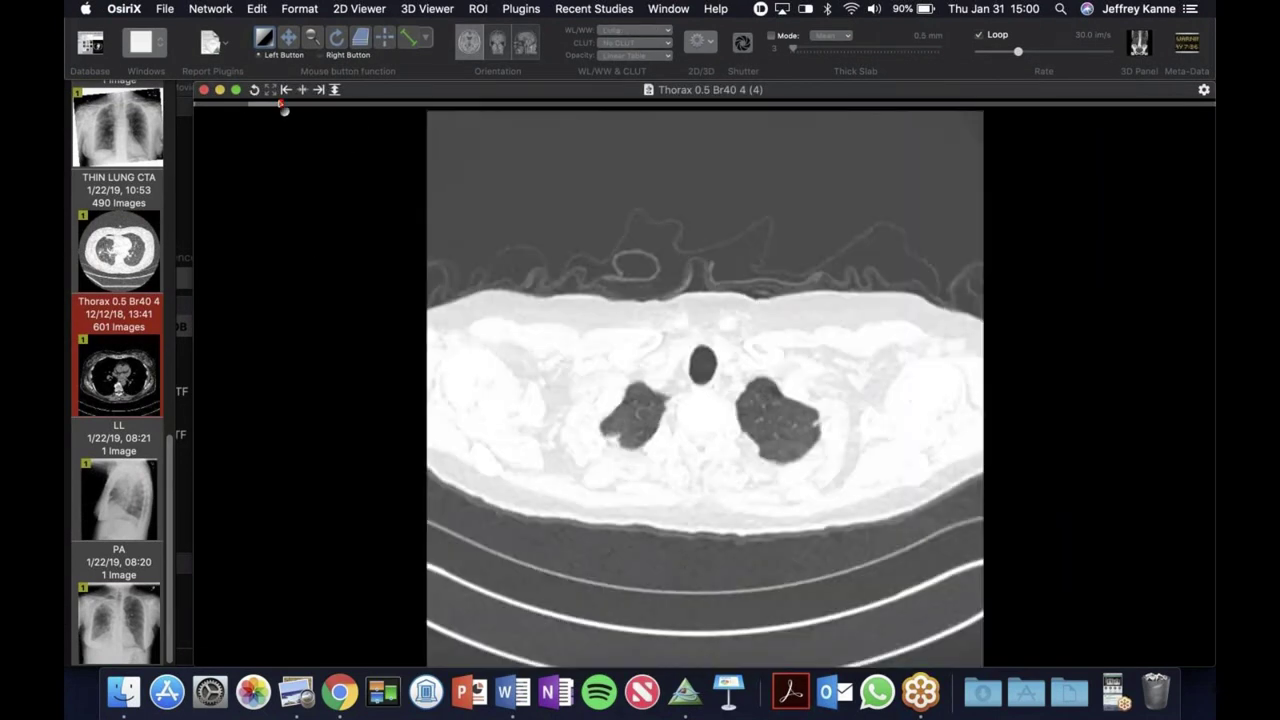
mouse_move(280, 103)
left_mouse_down()
mouse_move(360, 126)
mouse_move(329, 137)
mouse_move(397, 157)
left_mouse_up()
scroll(400, 160, "down", 5)
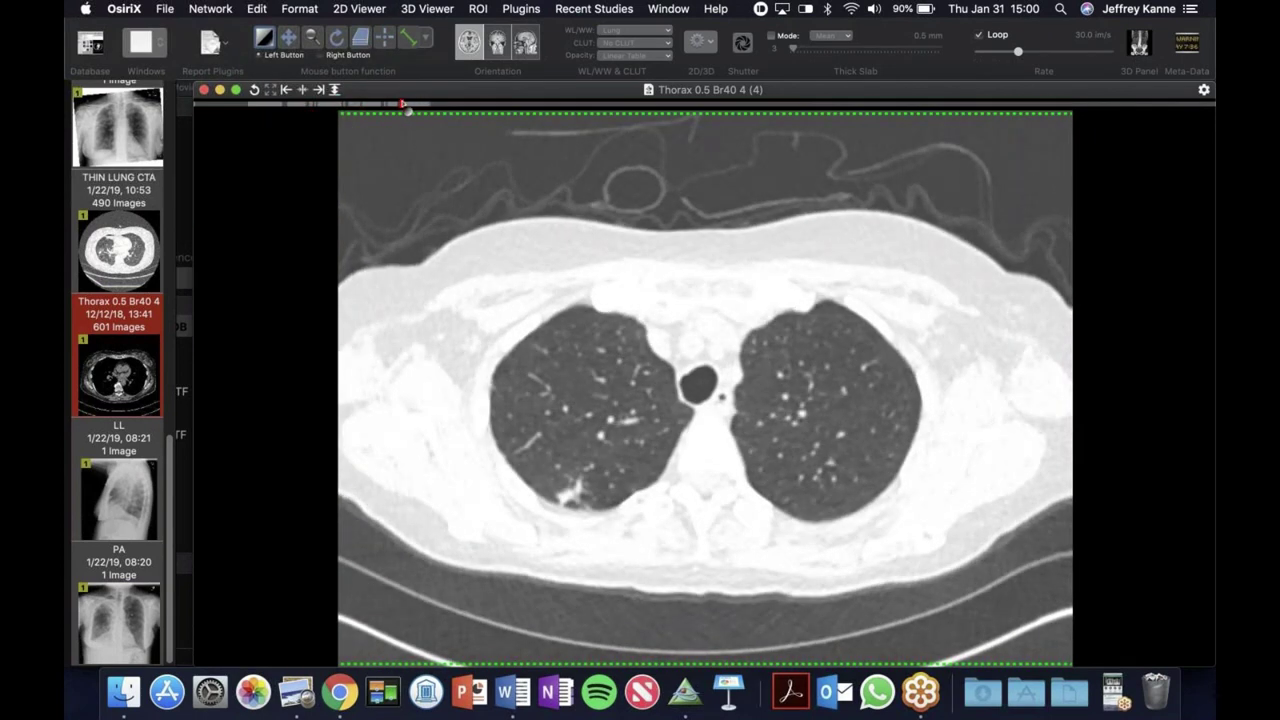
- Review the lungs of the 12/12/18 series from the upper lobes down to the hila, checking the right bronchi
scroll(407, 112, "down", 10)
scroll(540, 140, "down", 5)
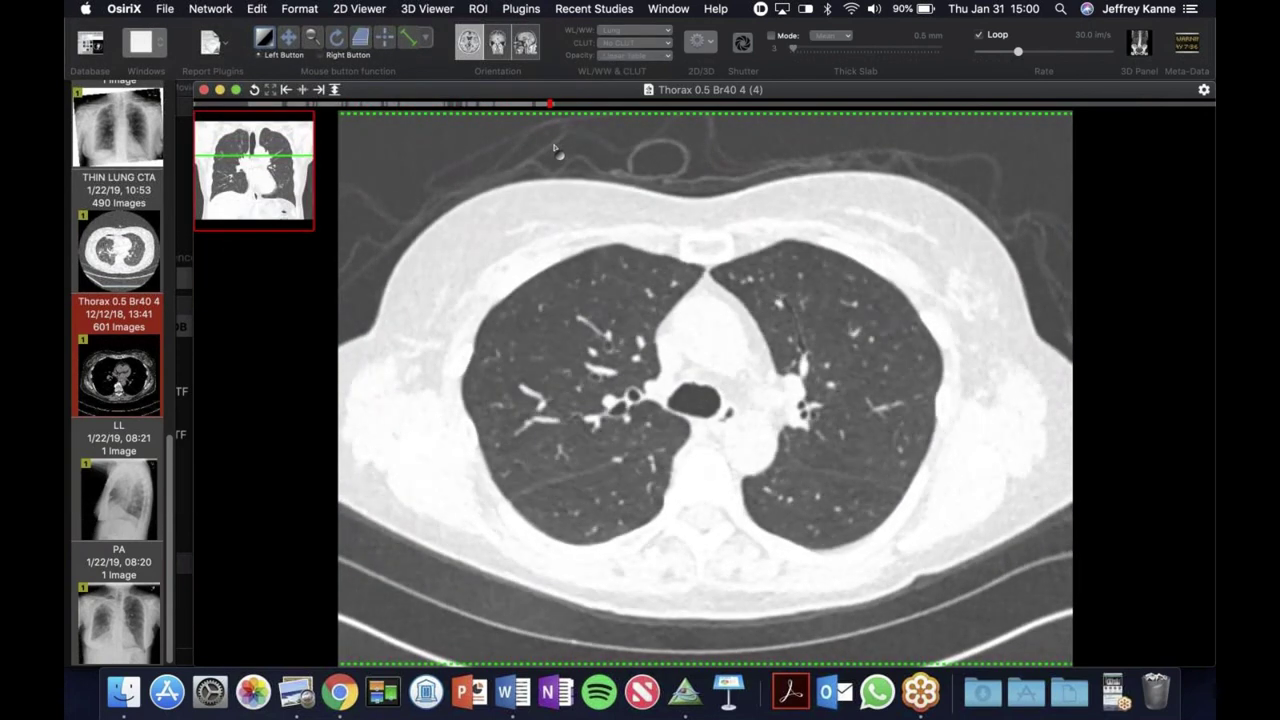
scroll(556, 150, "down", 6)
scroll(587, 152, "down", 14)
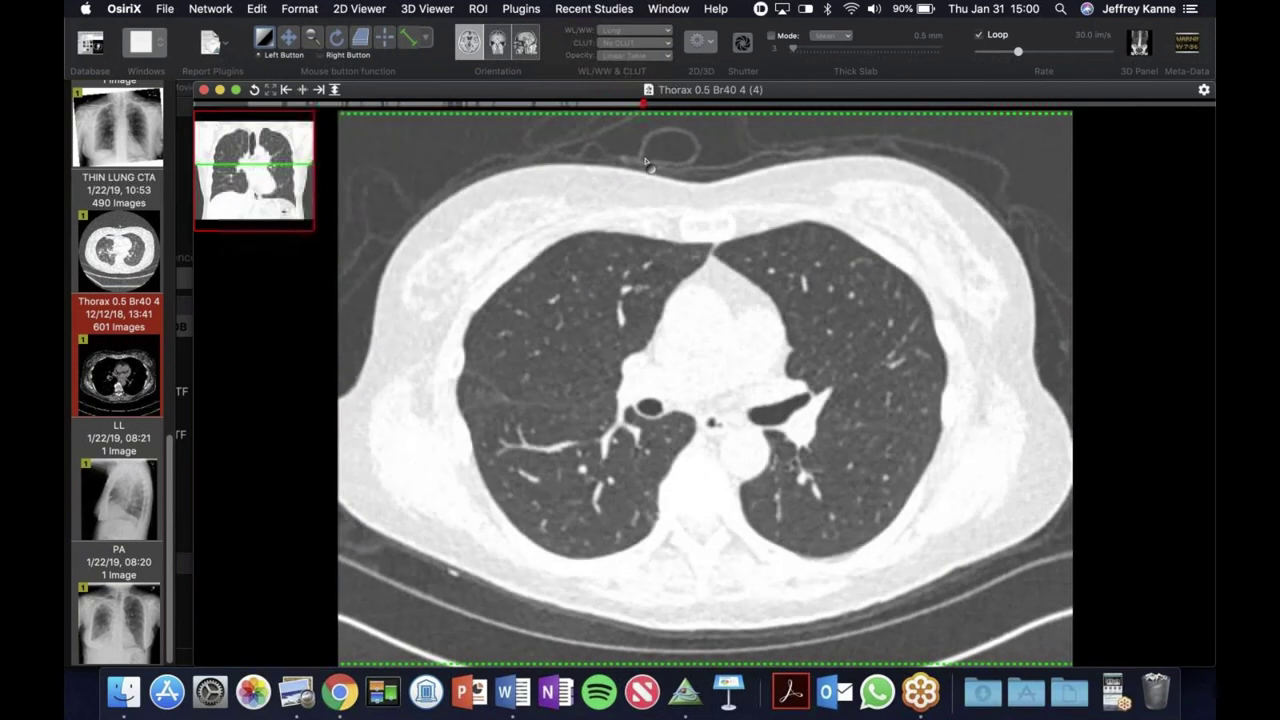
scroll(540, 320, "down", 2)
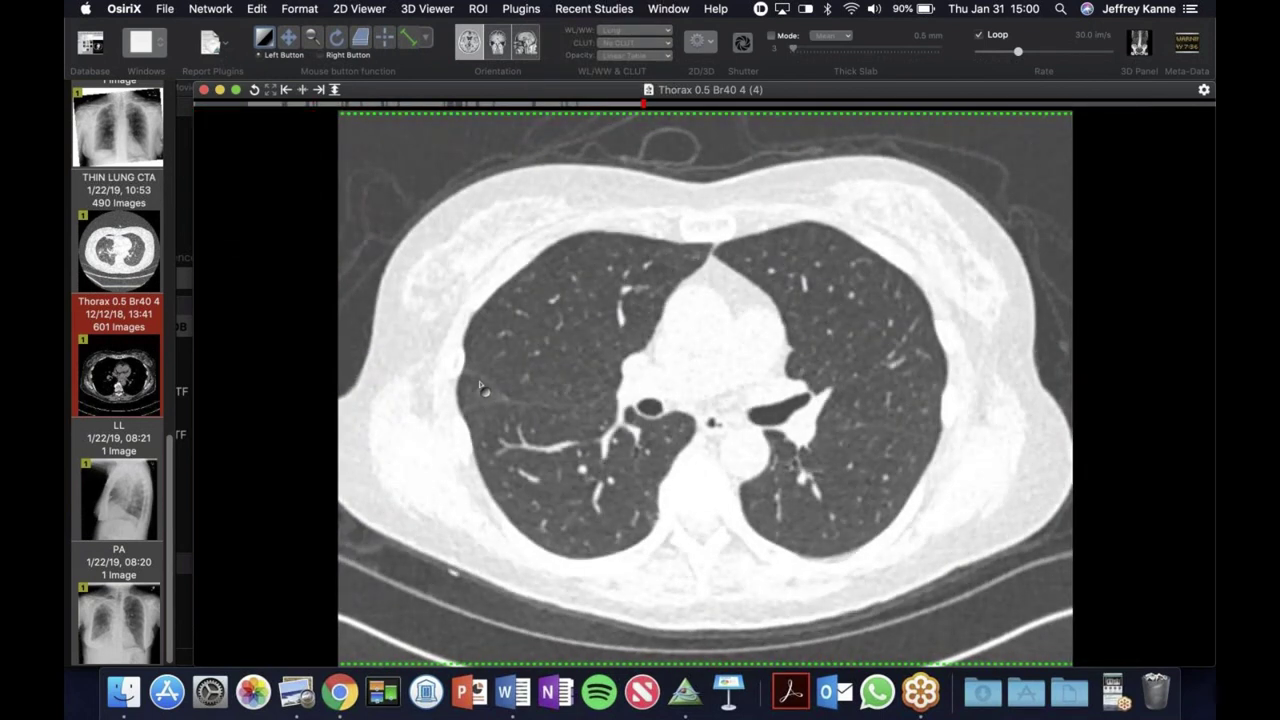
scroll(480, 389, "up", 4)
scroll(494, 376, "up", 2)
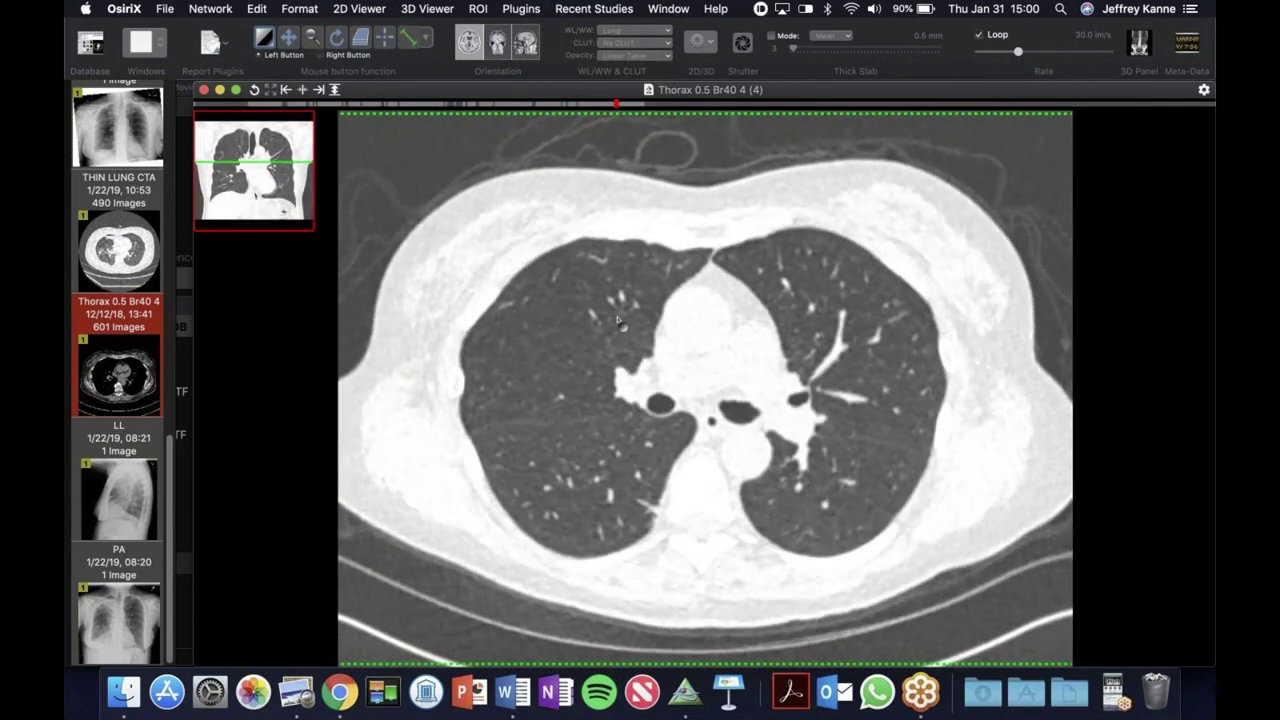
- Review the 12/12/18 series around the hila and heart, returning to the hilar level with a window showing mediastinal soft tissue
mouse_move(625, 112)
left_mouse_down()
mouse_move(714, 117)
mouse_move(640, 122)
mouse_move(703, 128)
mouse_move(616, 116)
left_mouse_up()
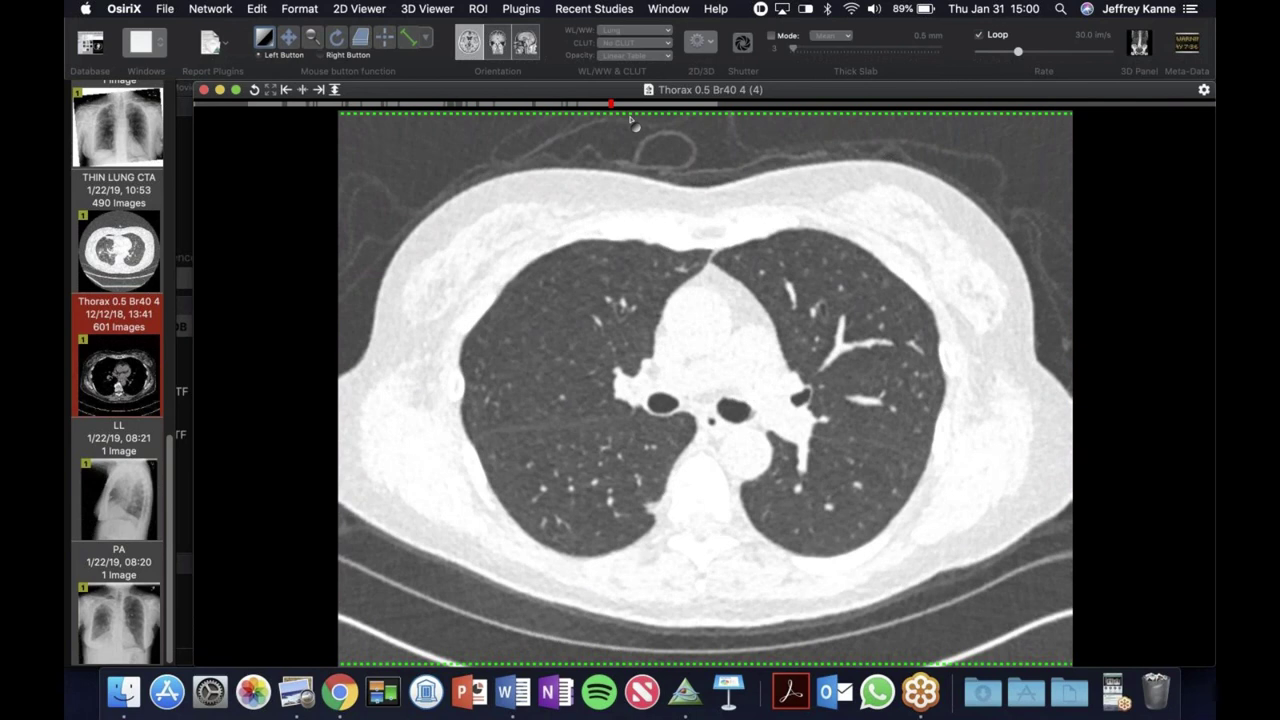
mouse_move(611, 108)
left_mouse_down()
mouse_move(712, 140)
mouse_move(560, 137)
left_mouse_up()
mouse_move(544, 257)
left_mouse_down()
mouse_move(574, 156)
mouse_move(634, 120)
mouse_move(686, 134)
mouse_move(754, 194)
left_mouse_up()
left_click_drag(640, 282, 625, 292)
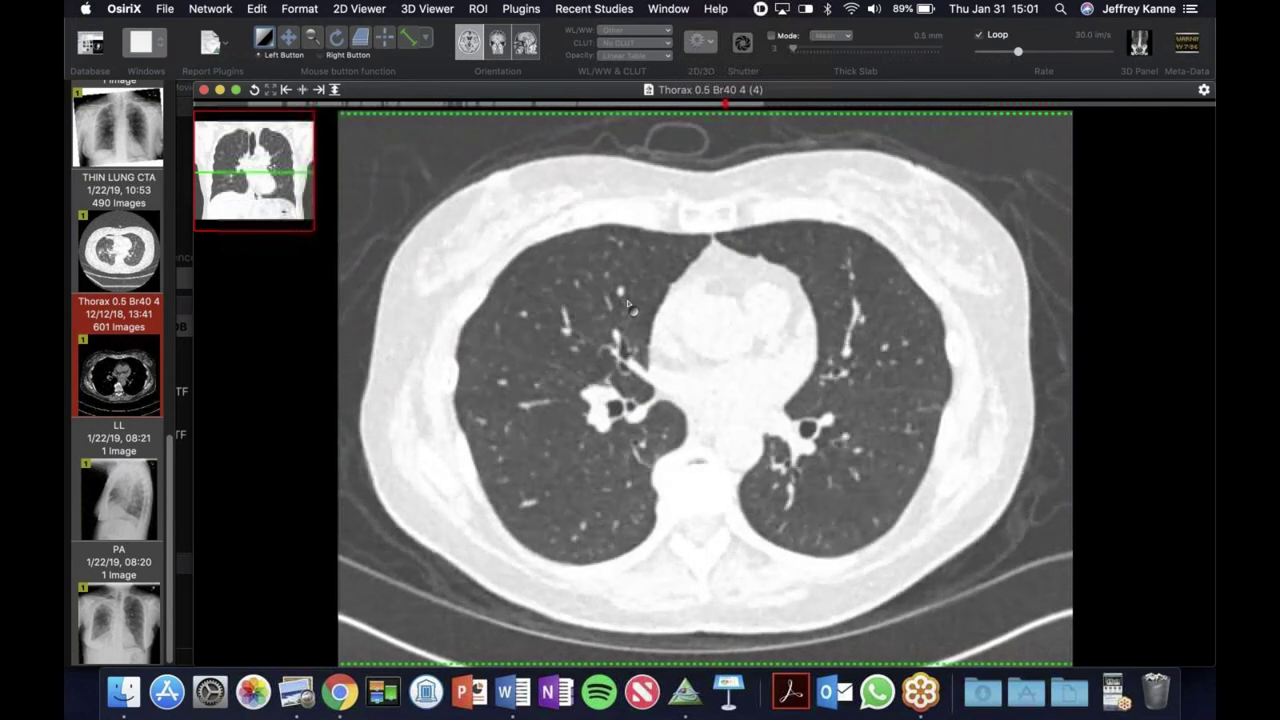
mouse_move(638, 346)
left_mouse_down()
mouse_move(634, 371)
mouse_move(650, 386)
mouse_move(626, 345)
mouse_move(628, 360)
mouse_move(662, 397)
left_mouse_up()
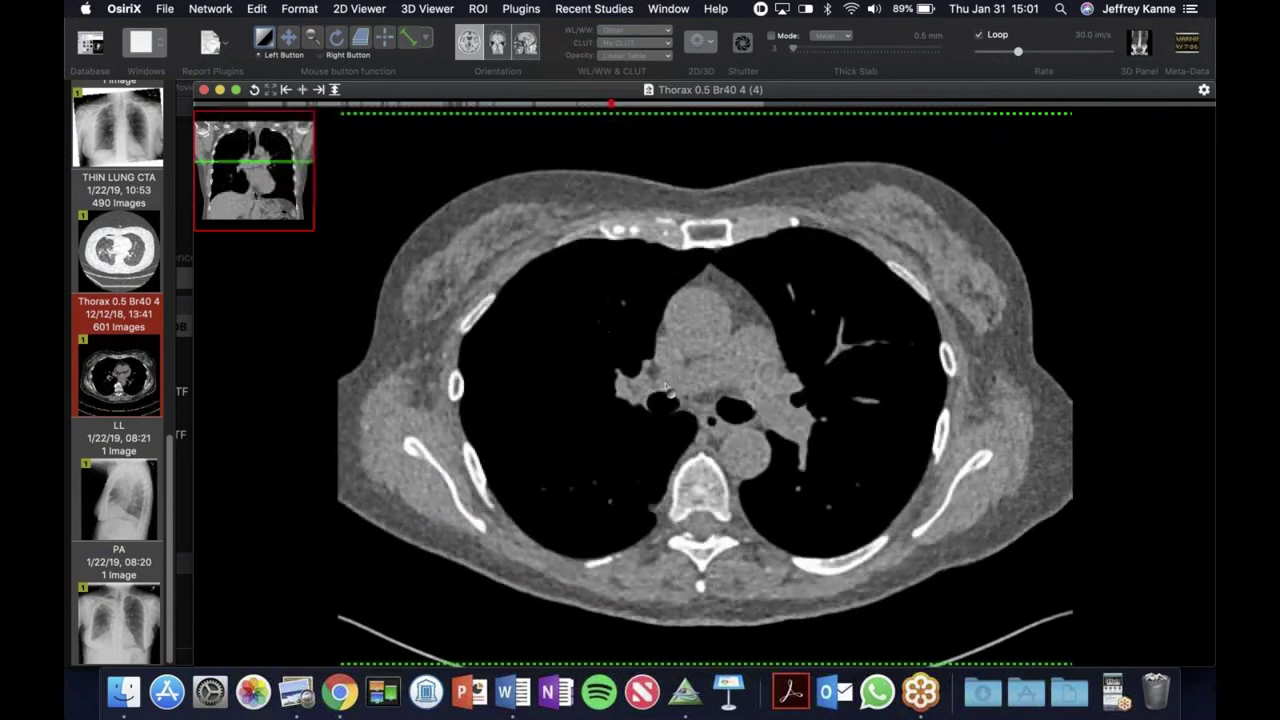
- Review the 12/12/18 series in the soft-tissue window from the hila down to the level of the heart
scroll(657, 389, "down", 5)
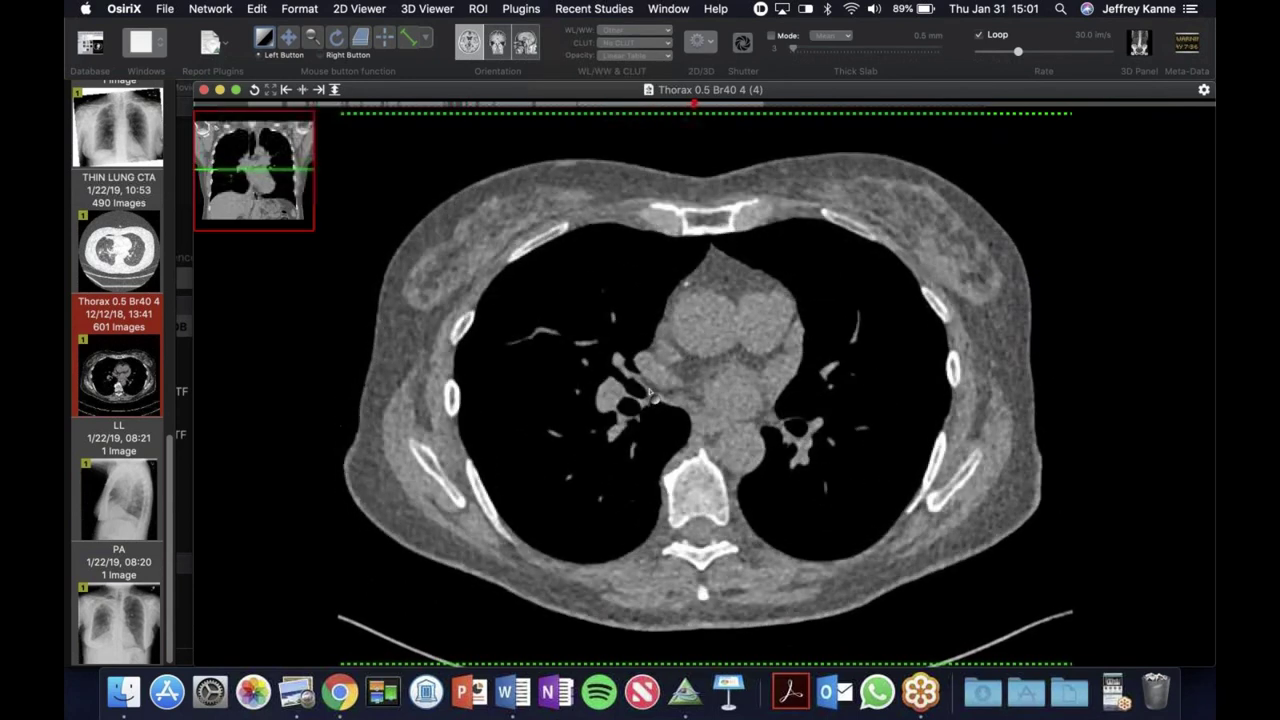
scroll(650, 395, "down", 4)
scroll(641, 357, "up", 6)
scroll(642, 360, "down", 8)
scroll(655, 384, "up", 3)
scroll(655, 384, "down", 3)
scroll(655, 384, "up", 1)
scroll(620, 358, "down", 4)
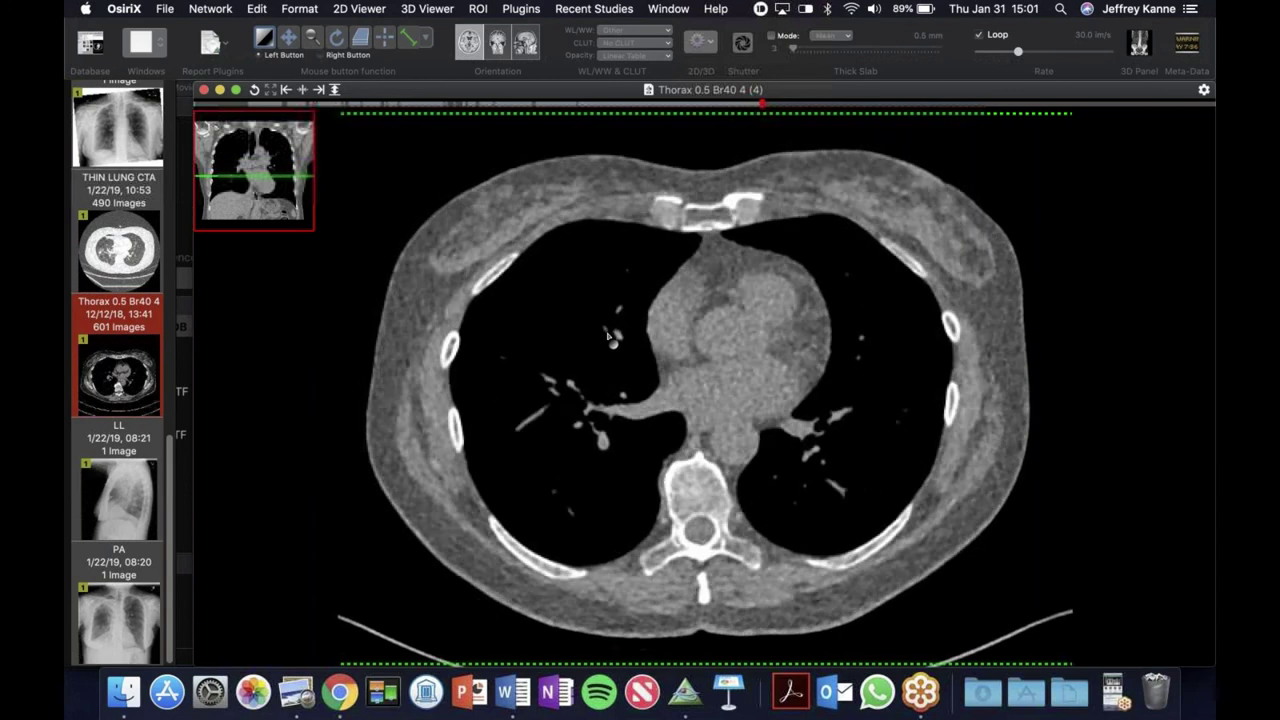
- Return to the right hilum in the 12/12/18 series and examine the vessels beside the bronchi
scroll(610, 337, "up", 10)
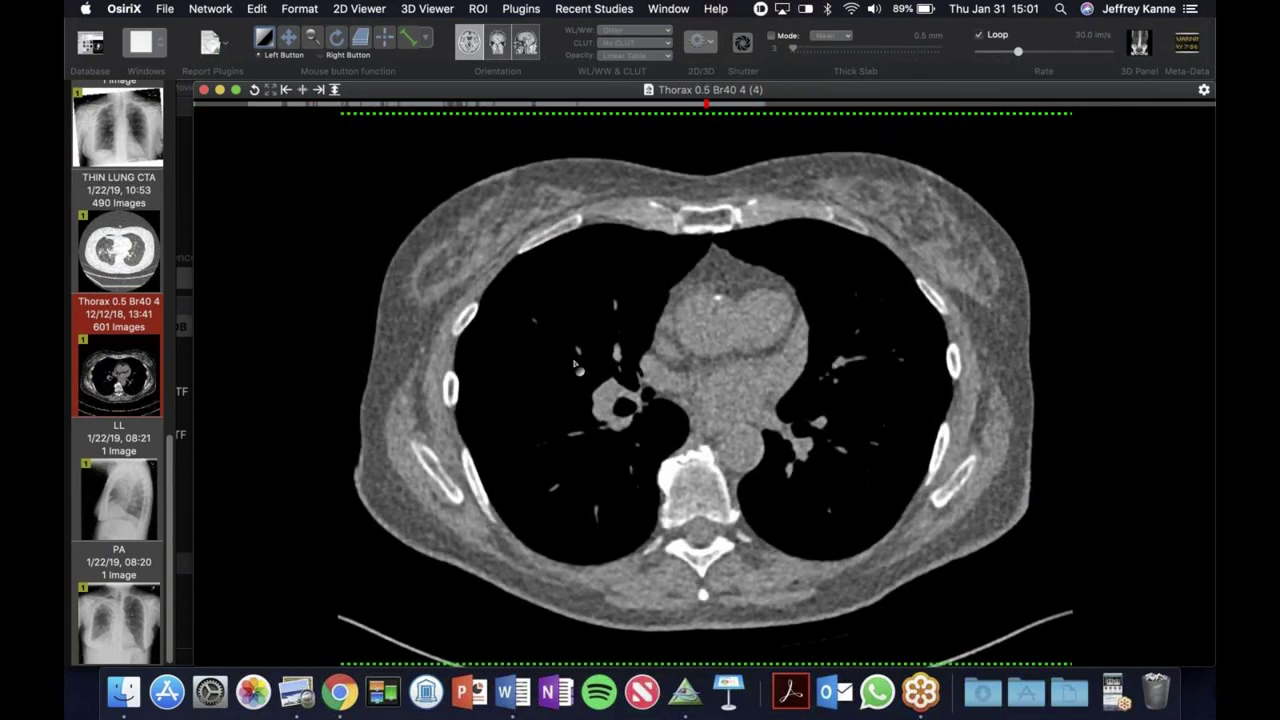
scroll(578, 367, "up", 2)
scroll(628, 372, "up", 2)
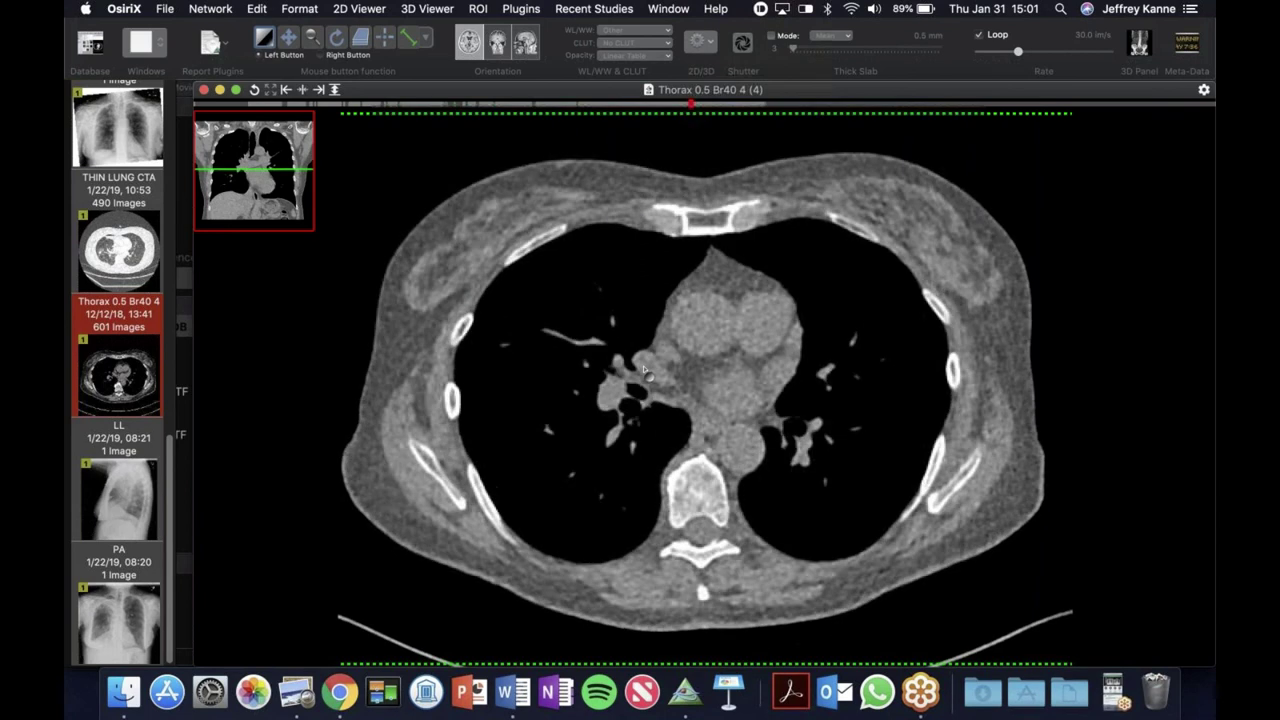
scroll(646, 373, "up", 2)
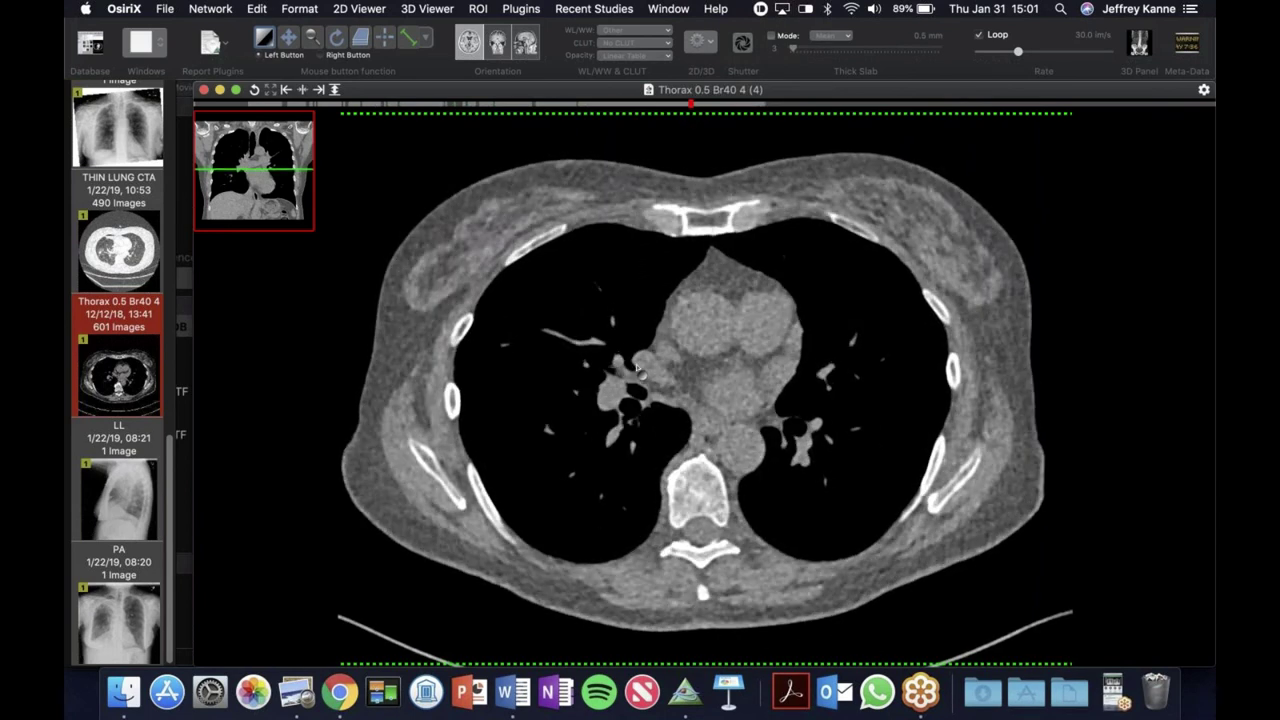
scroll(634, 363, "up", 1)
scroll(628, 369, "up", 3)
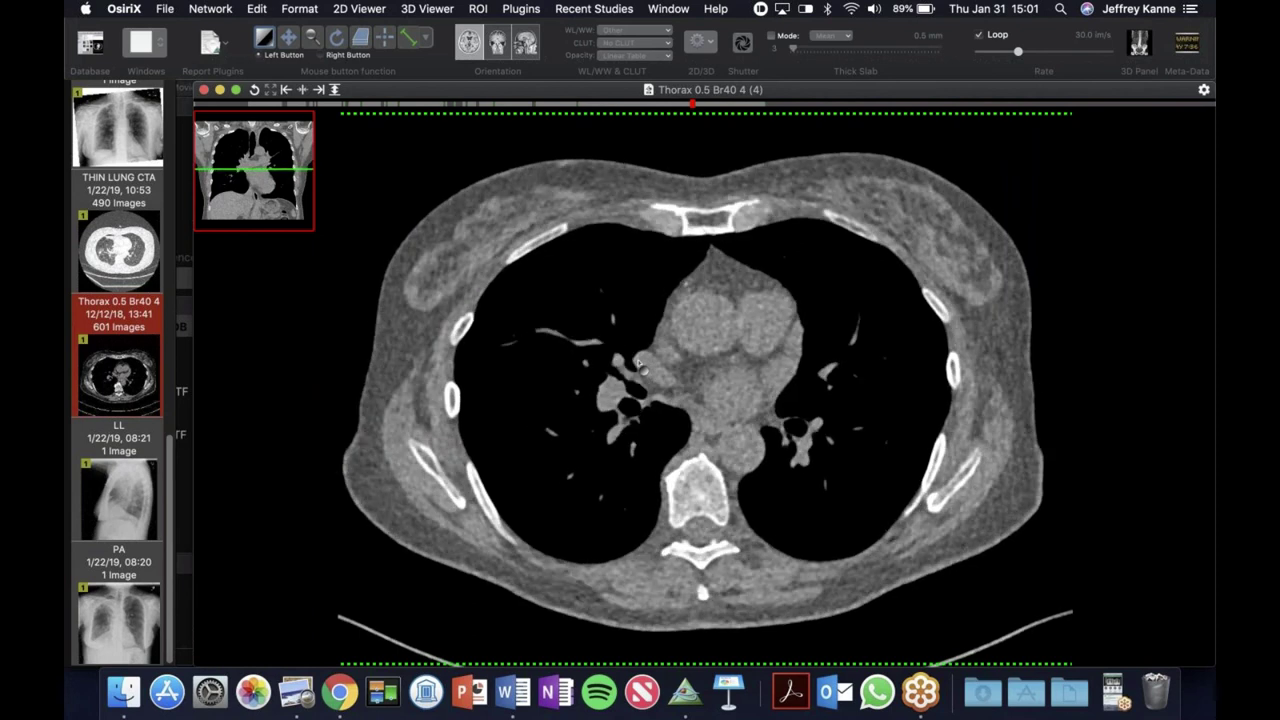
scroll(636, 362, "down", 2)
scroll(641, 363, "up", 2)
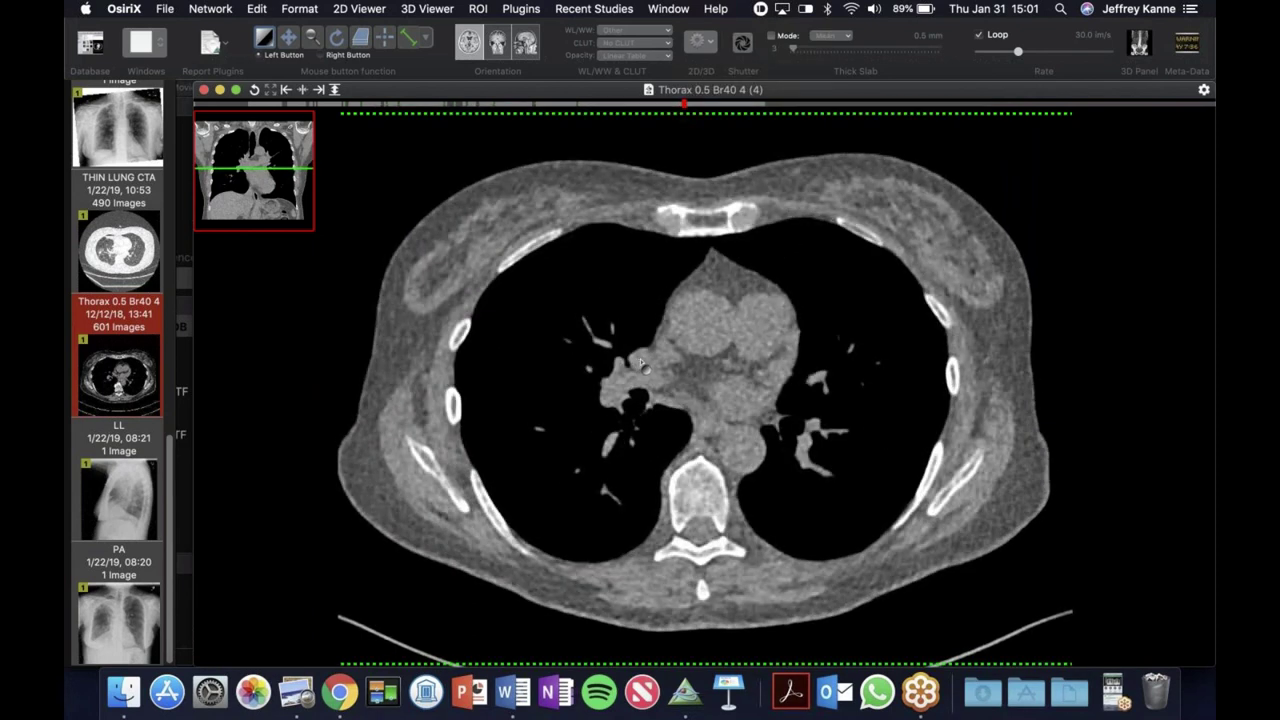
- Trace the right hilar vessels of the 12/12/18 series between the main bronchi and the left atrium
scroll(644, 368, "down", 4)
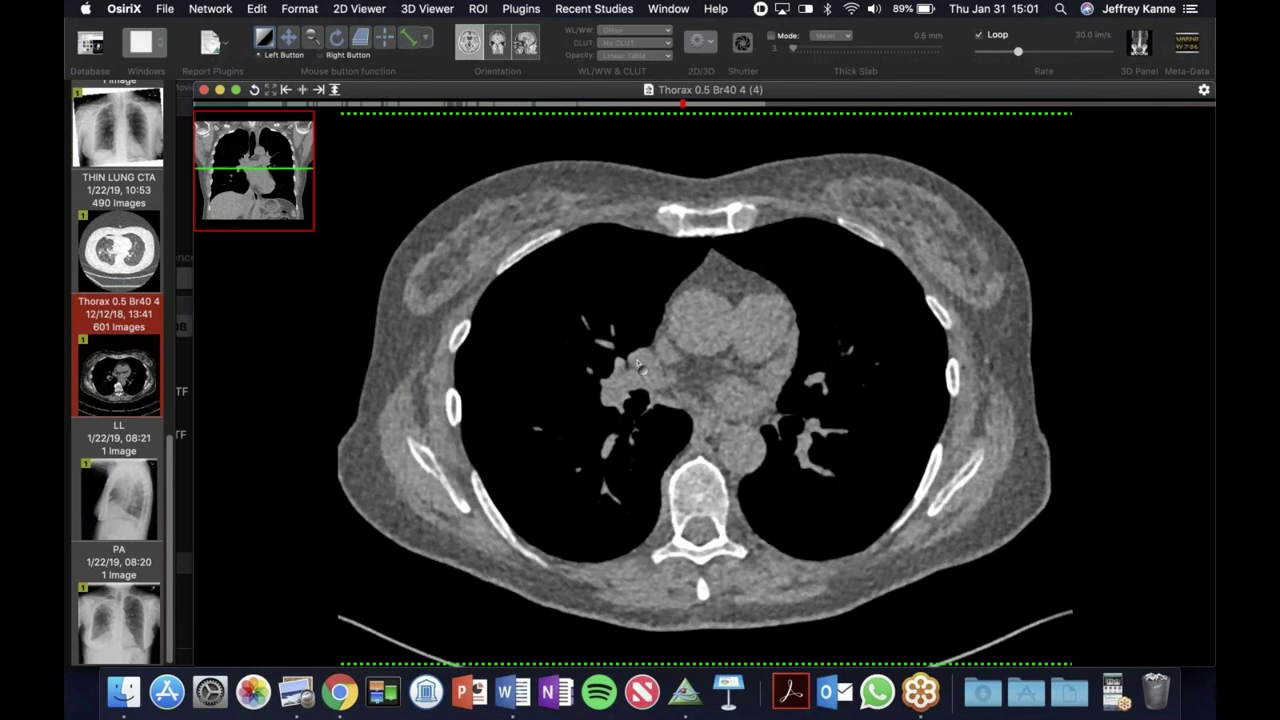
scroll(636, 362, "down", 2)
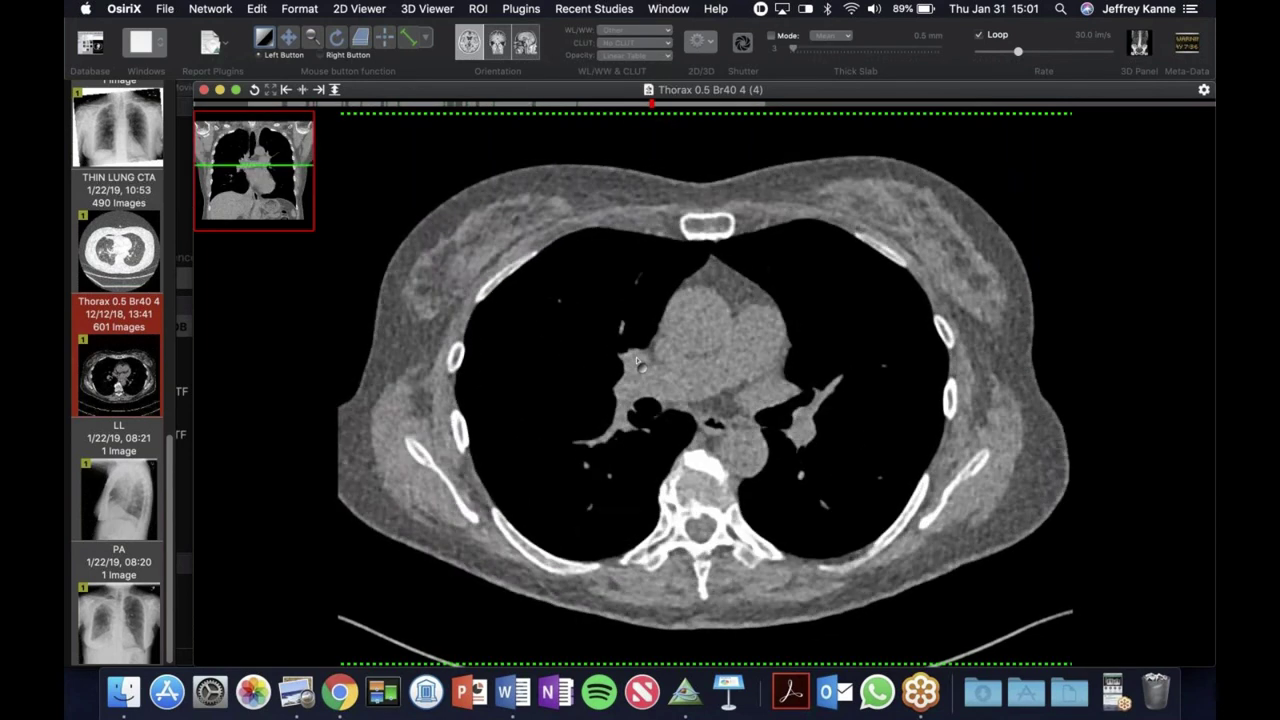
scroll(638, 364, "down", 5)
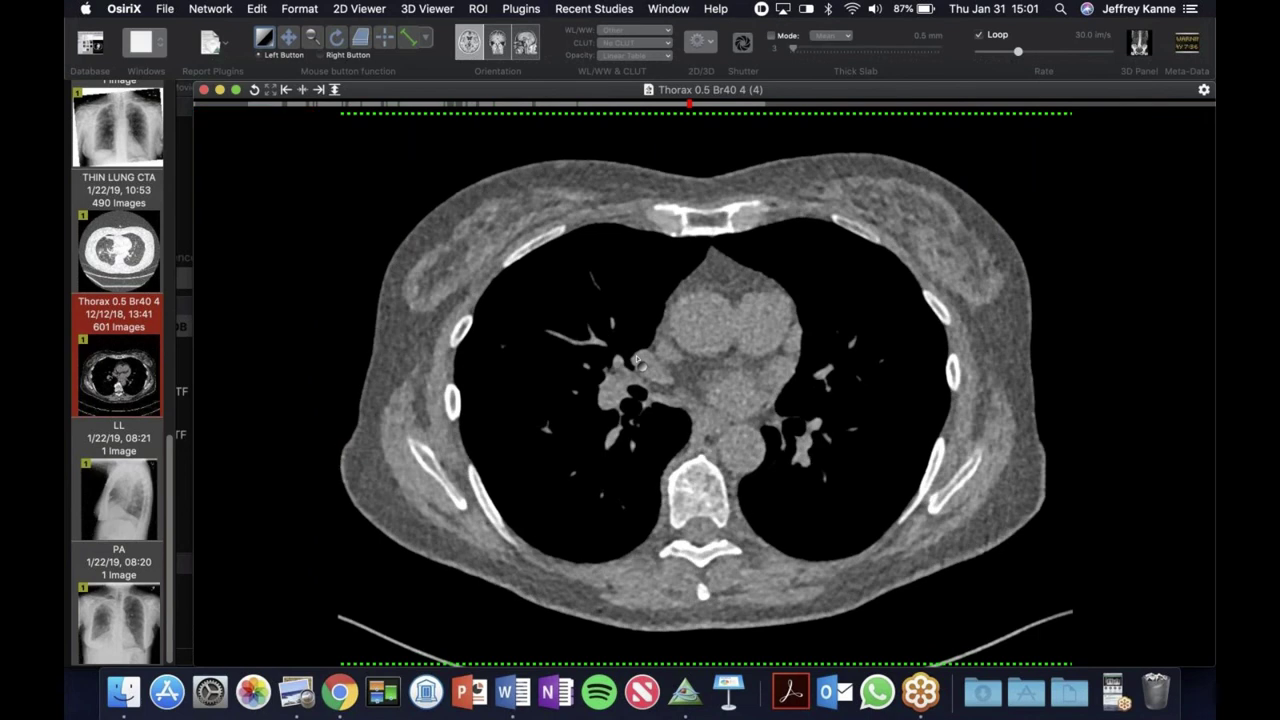
scroll(638, 364, "down", 10)
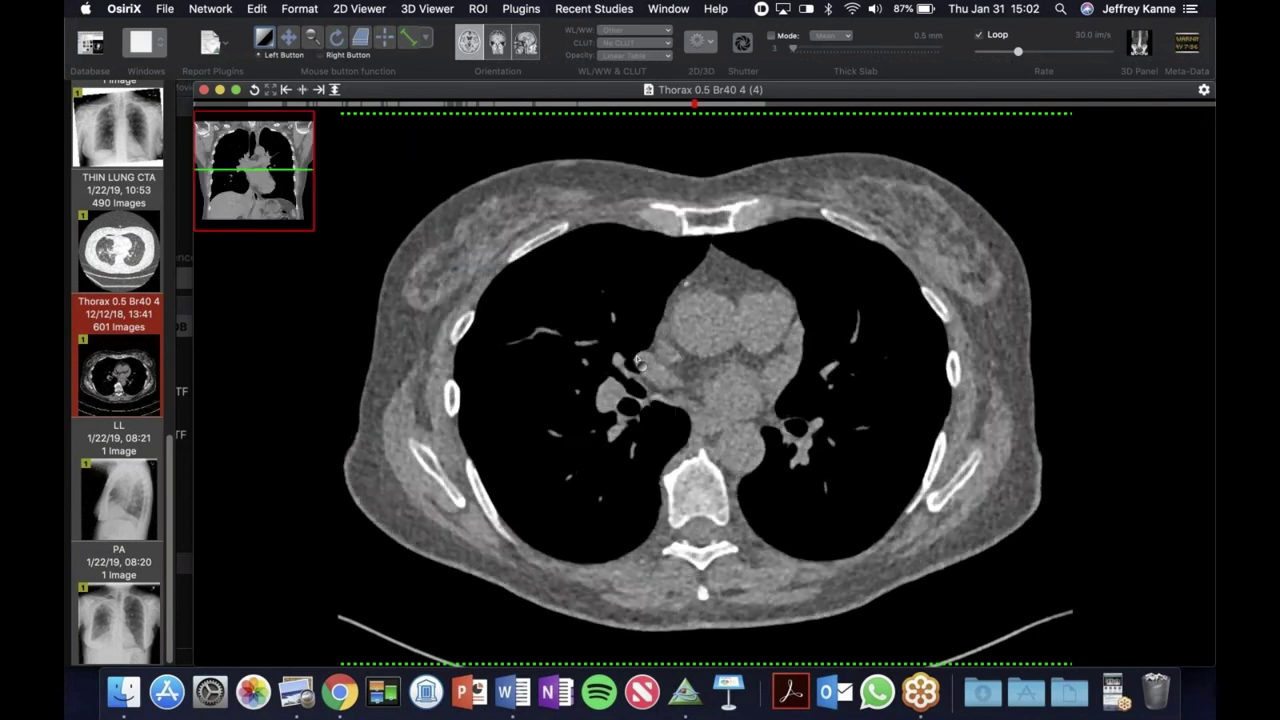
scroll(641, 372, "up", 5)
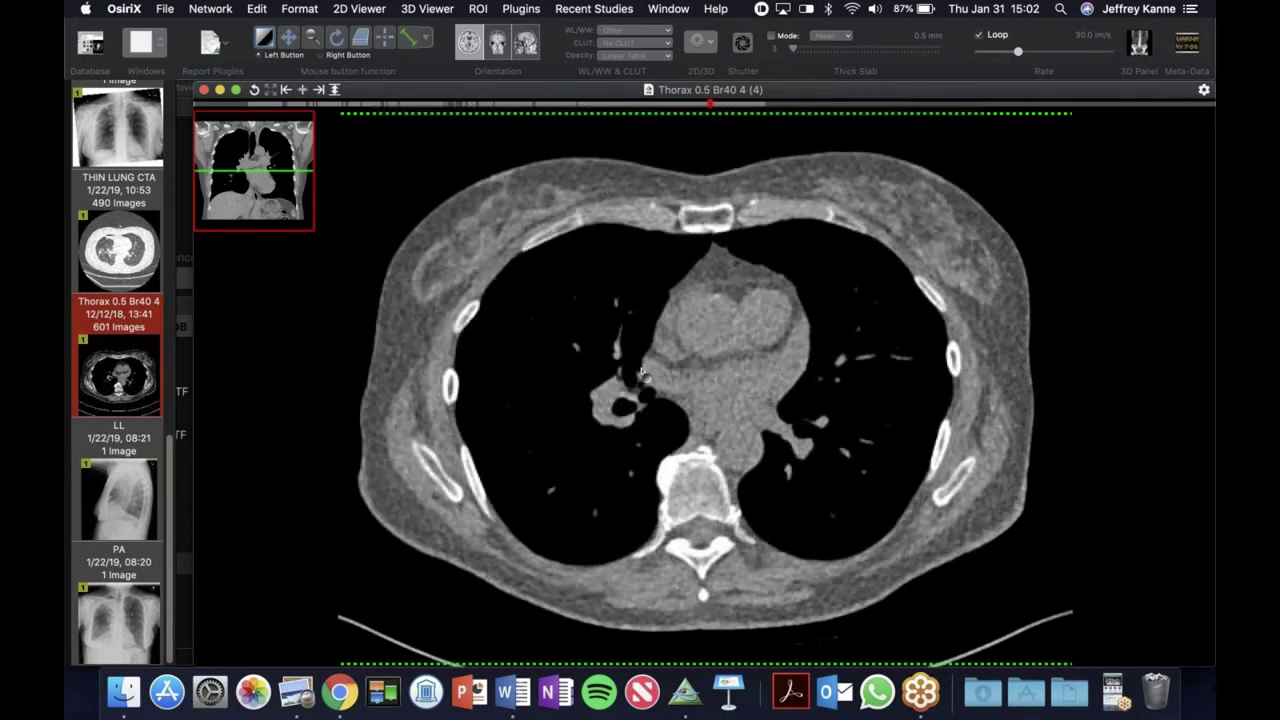
scroll(641, 372, "down", 5)
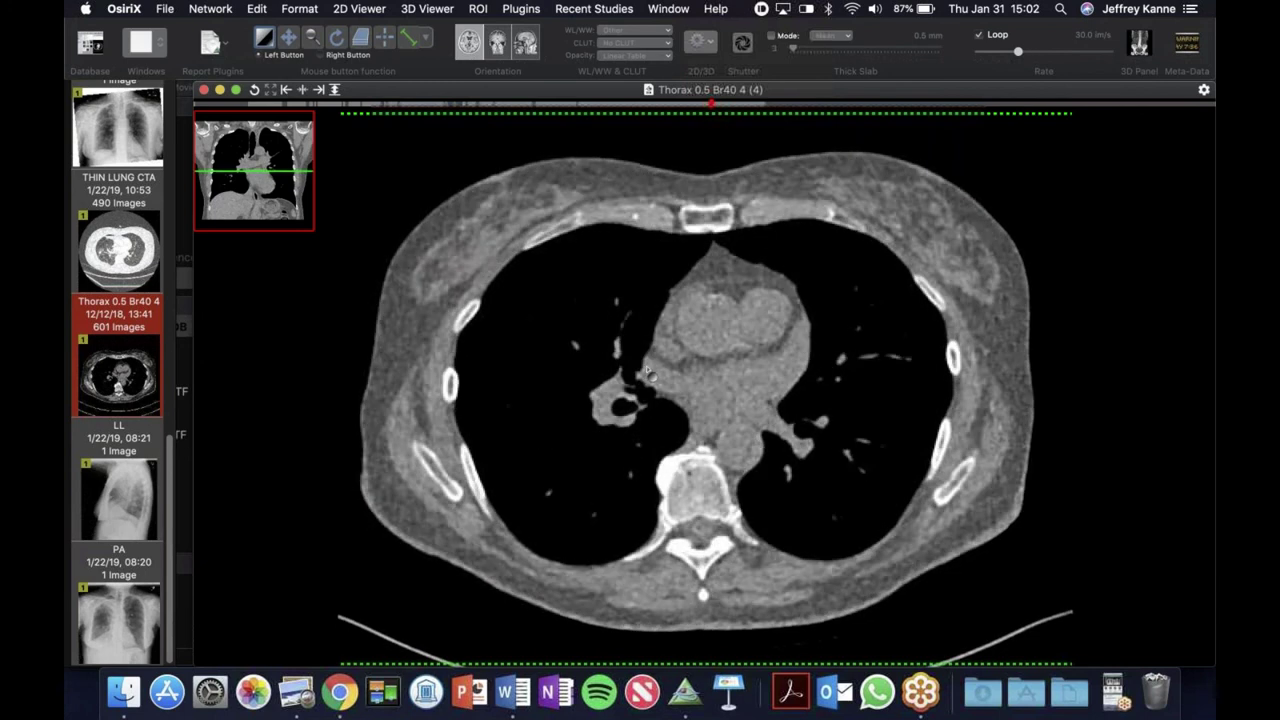
scroll(657, 376, "down", 3)
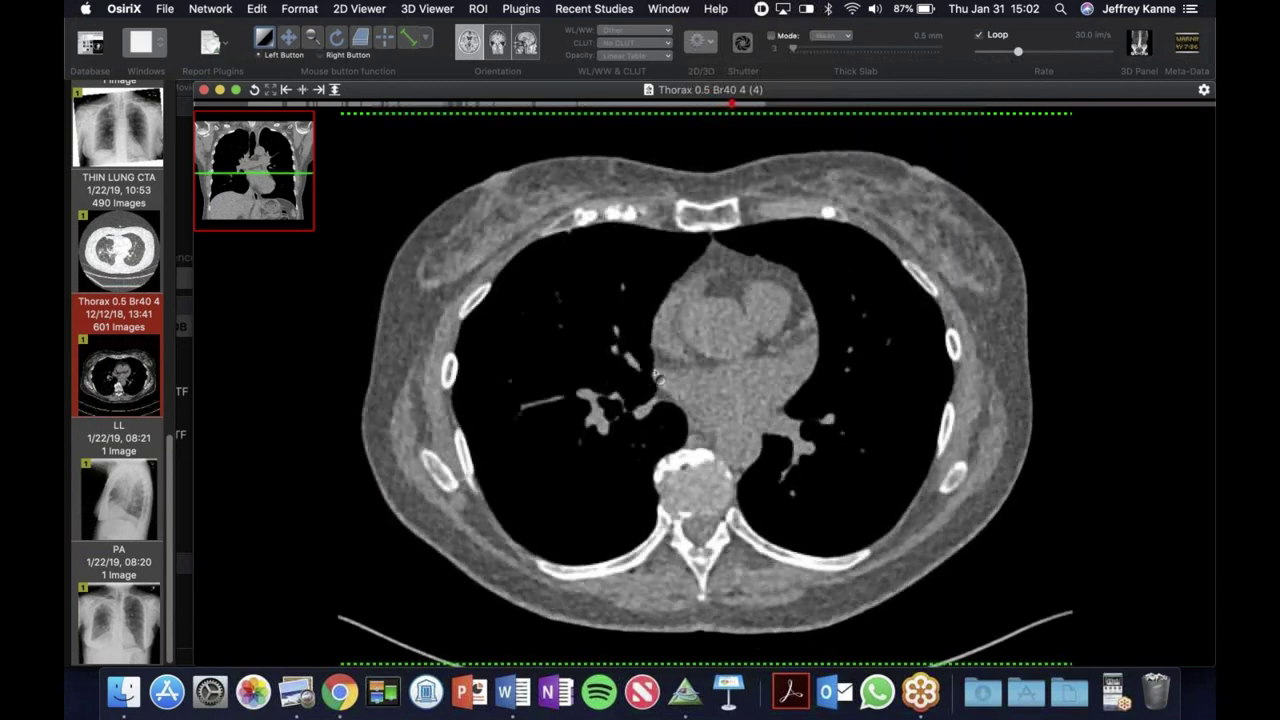
scroll(671, 376, "up", 3)
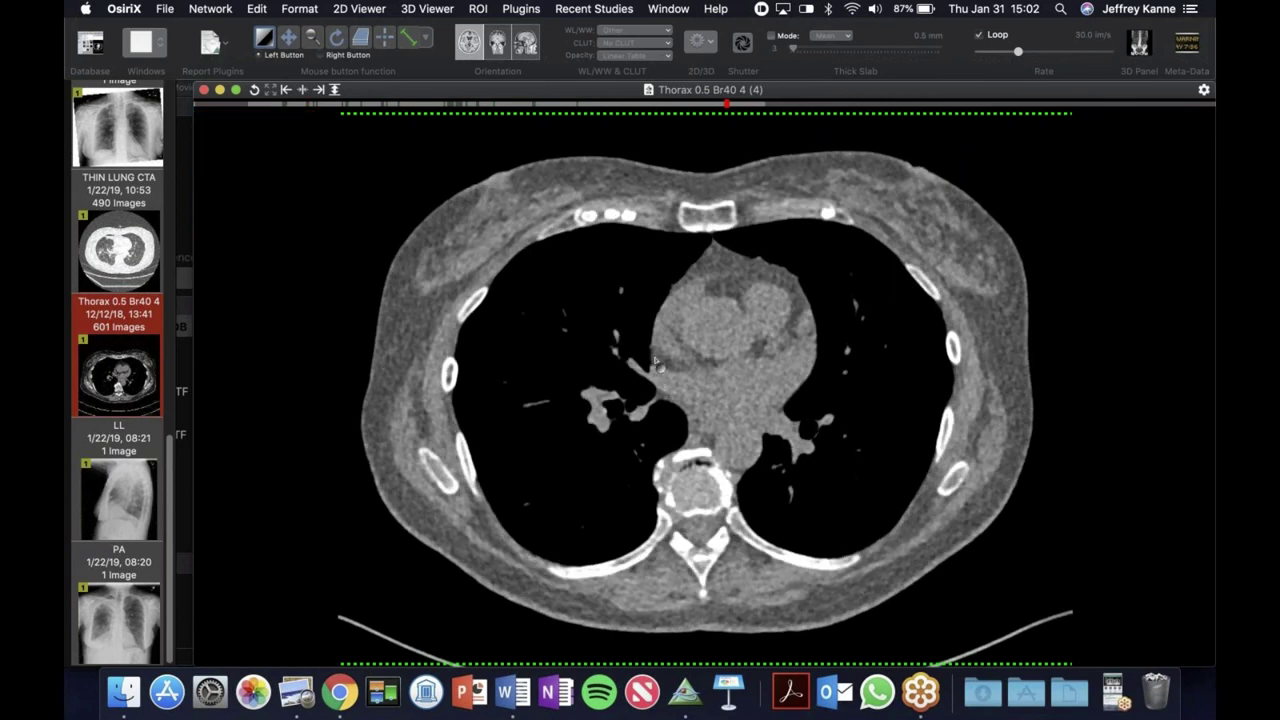
scroll(661, 370, "down", 5)
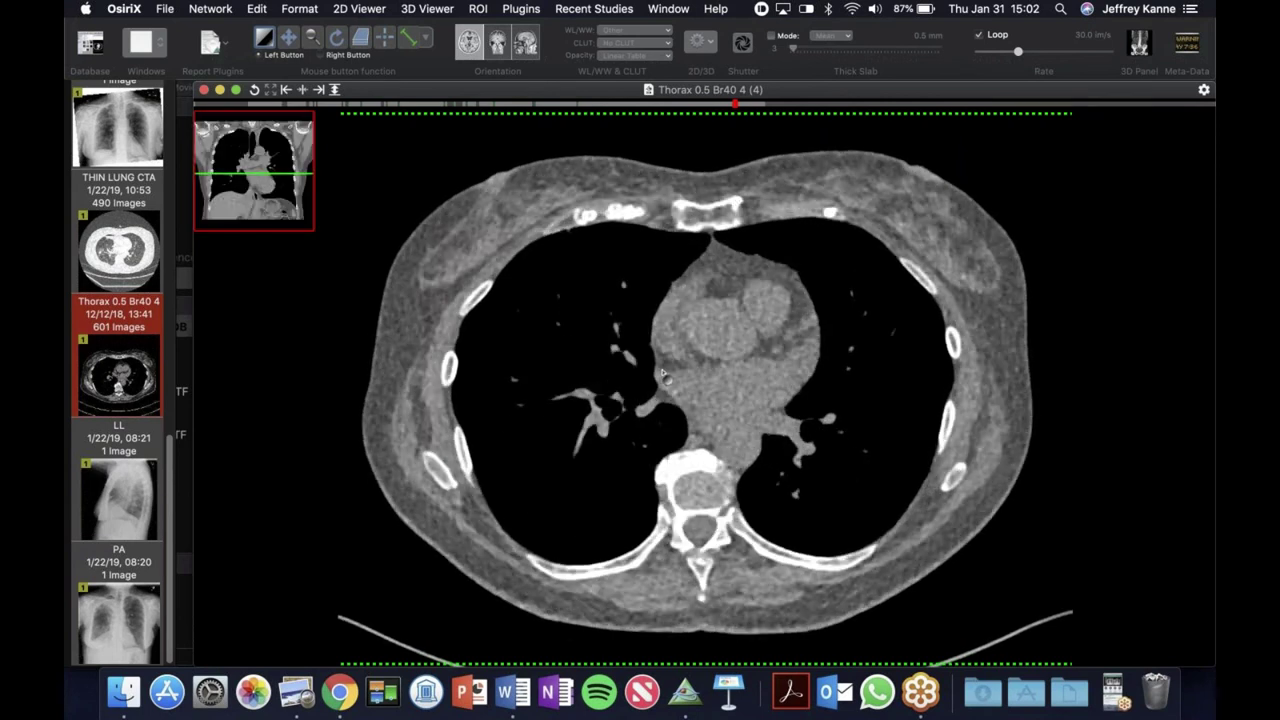
- Switch the 12/12/18 series to the lung window and review the lungs from the heart up to the main bronchi
key("2")
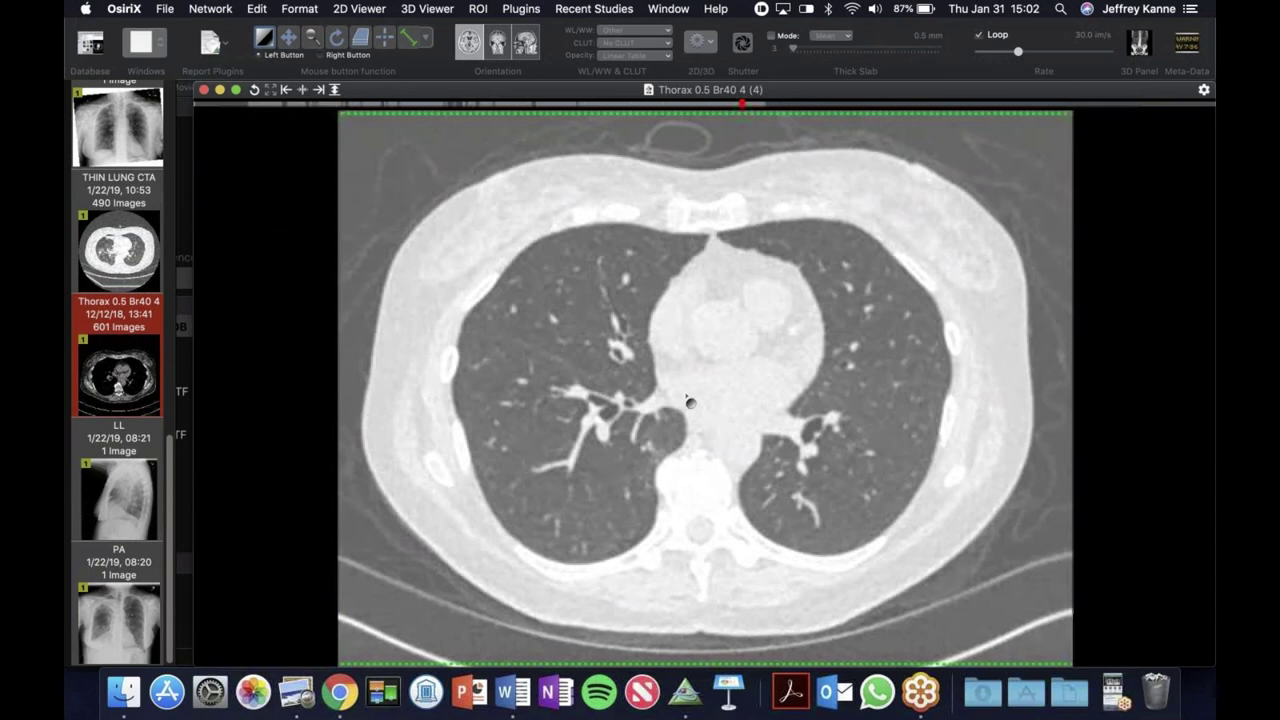
scroll(671, 377, "down", 6)
scroll(640, 376, "up", 20)
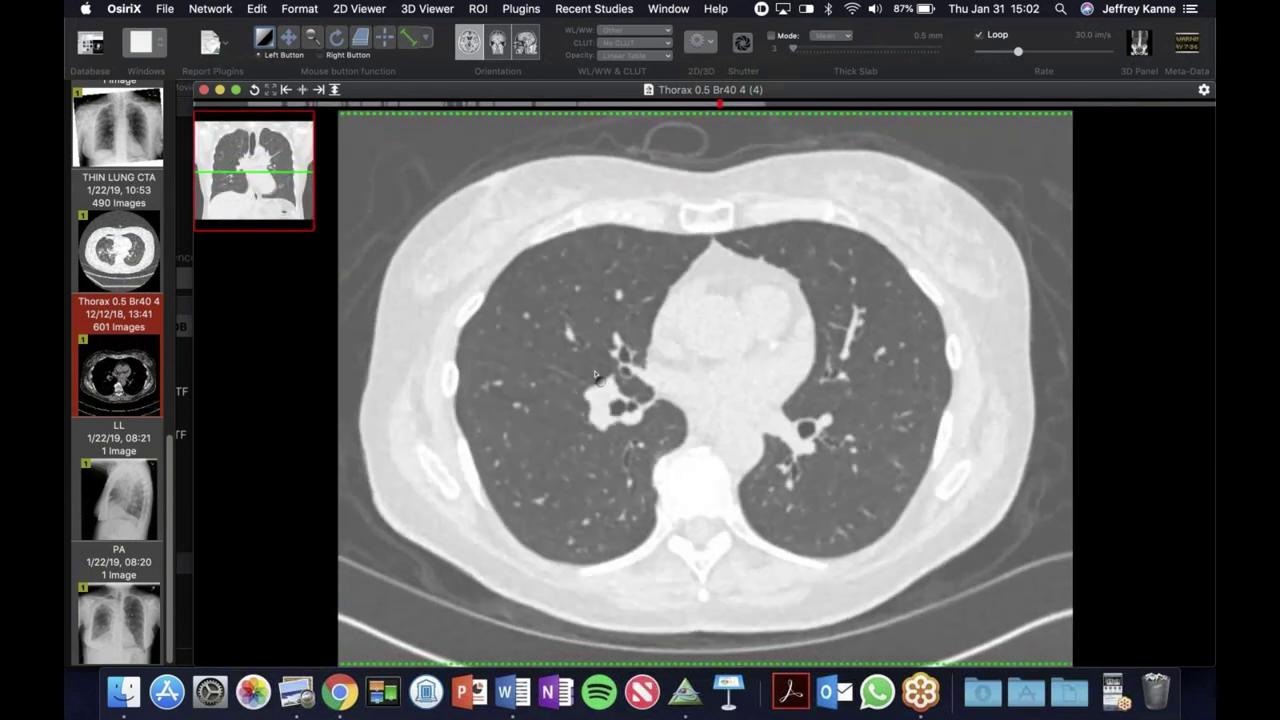
scroll(520, 370, "up", 12)
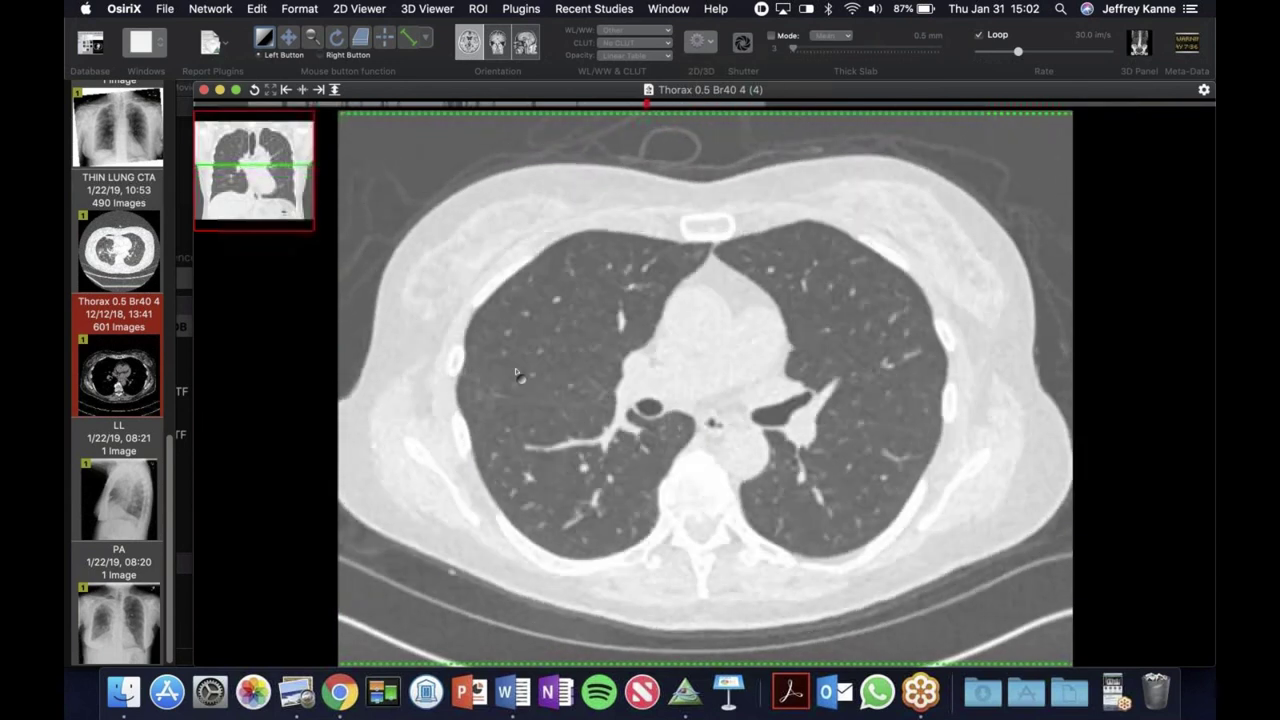
scroll(490, 375, "up", 3)
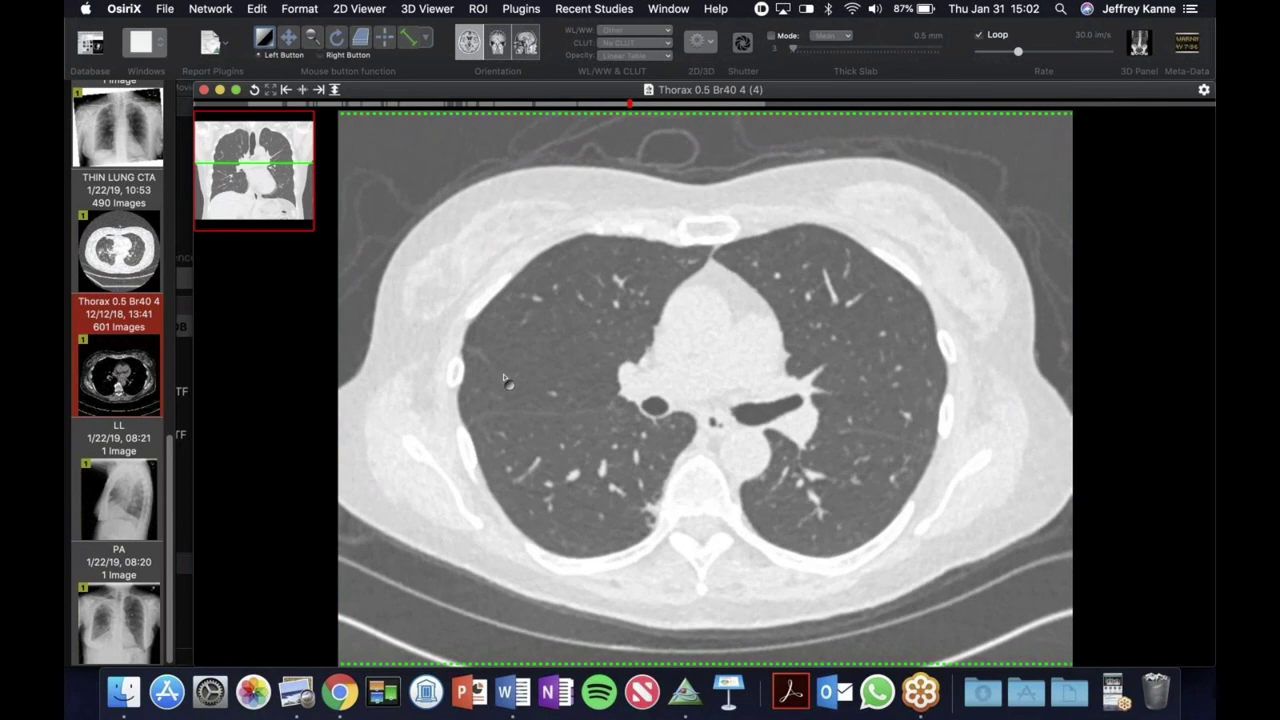
scroll(497, 380, "up", 3)
scroll(493, 374, "up", 6)
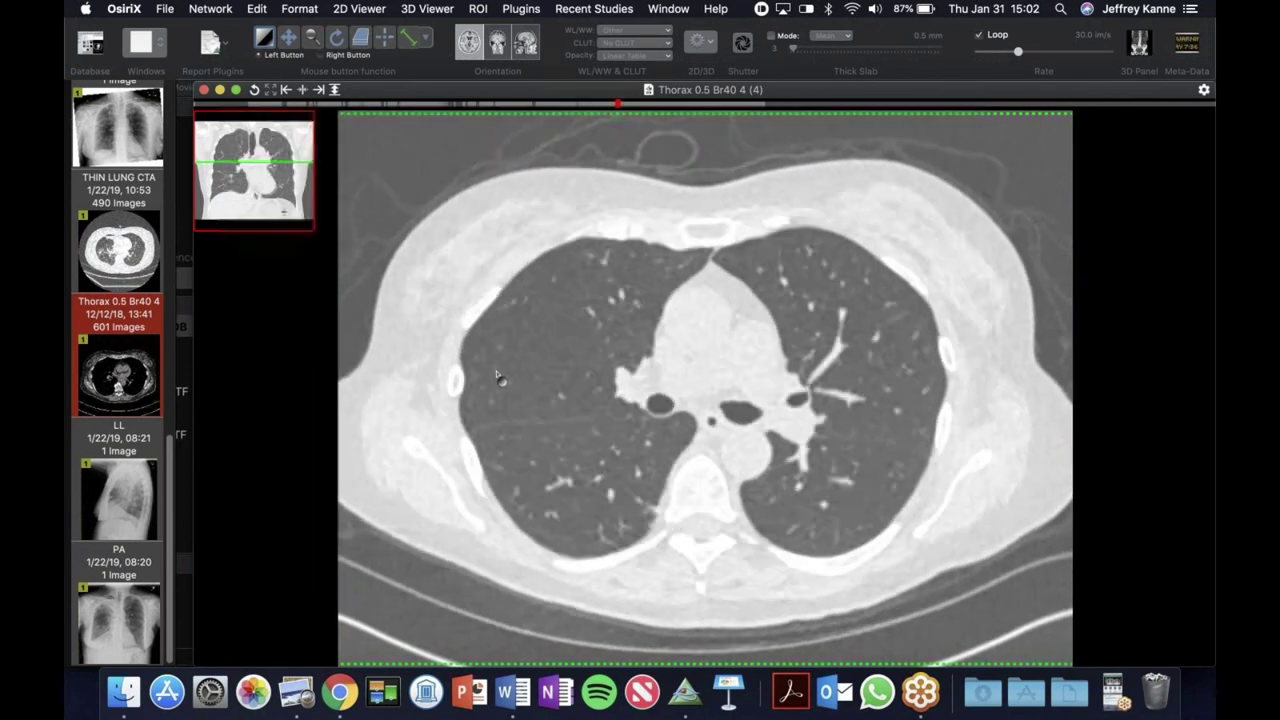
- Open the 1/22/19 THIN LUNG CTA series and go up to the main bronchi just below the carina
left_click(112, 236)
scroll(411, 260, "up", 15)
scroll(422, 256, "up", 15)
scroll(407, 250, "up", 3)
scroll(410, 256, "up", 6)
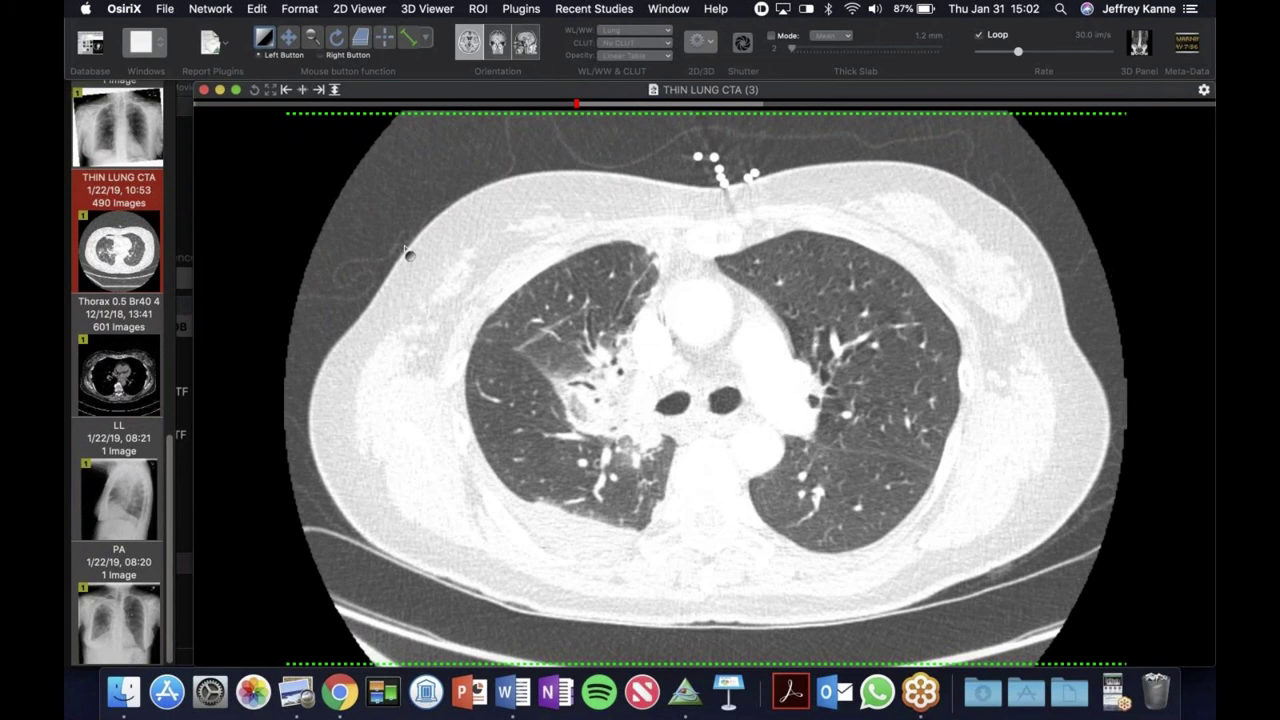
- Examine the right upper lobe in the THIN LUNG CTA series up to the aortic arch and back down to the carina
scroll(406, 250, "up", 2)
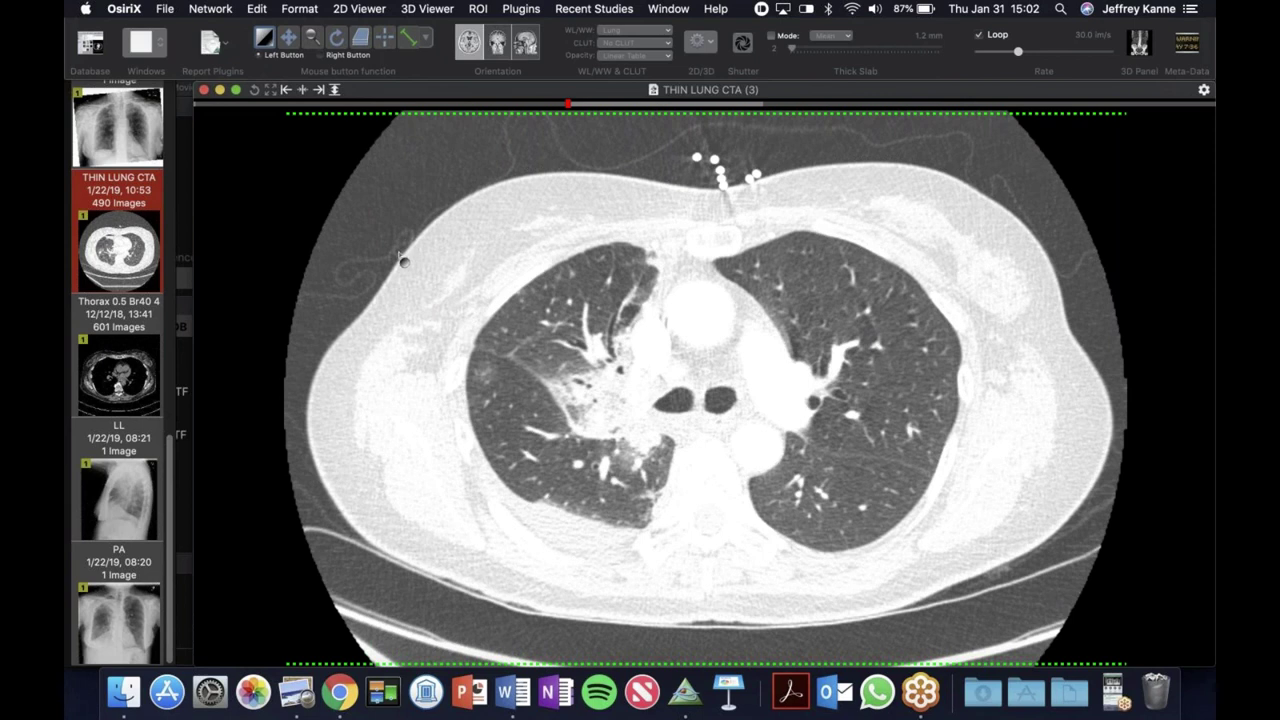
scroll(406, 247, "up", 6)
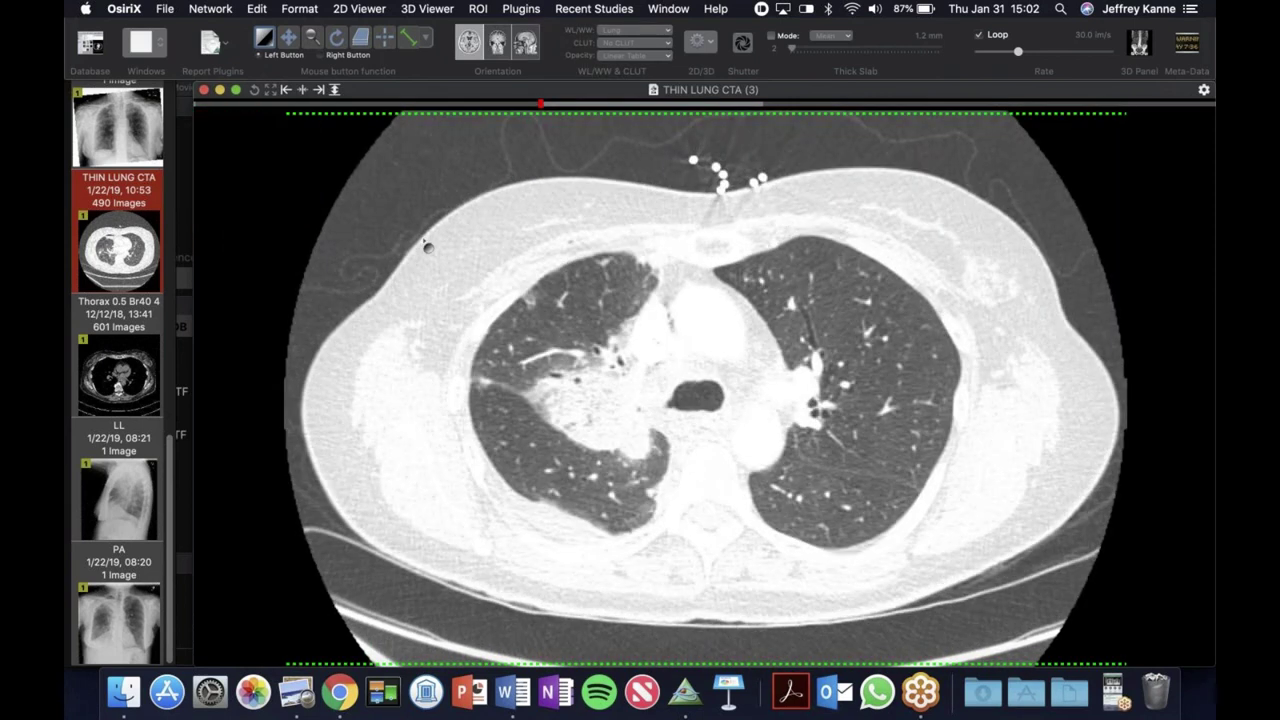
scroll(430, 250, "up", 7)
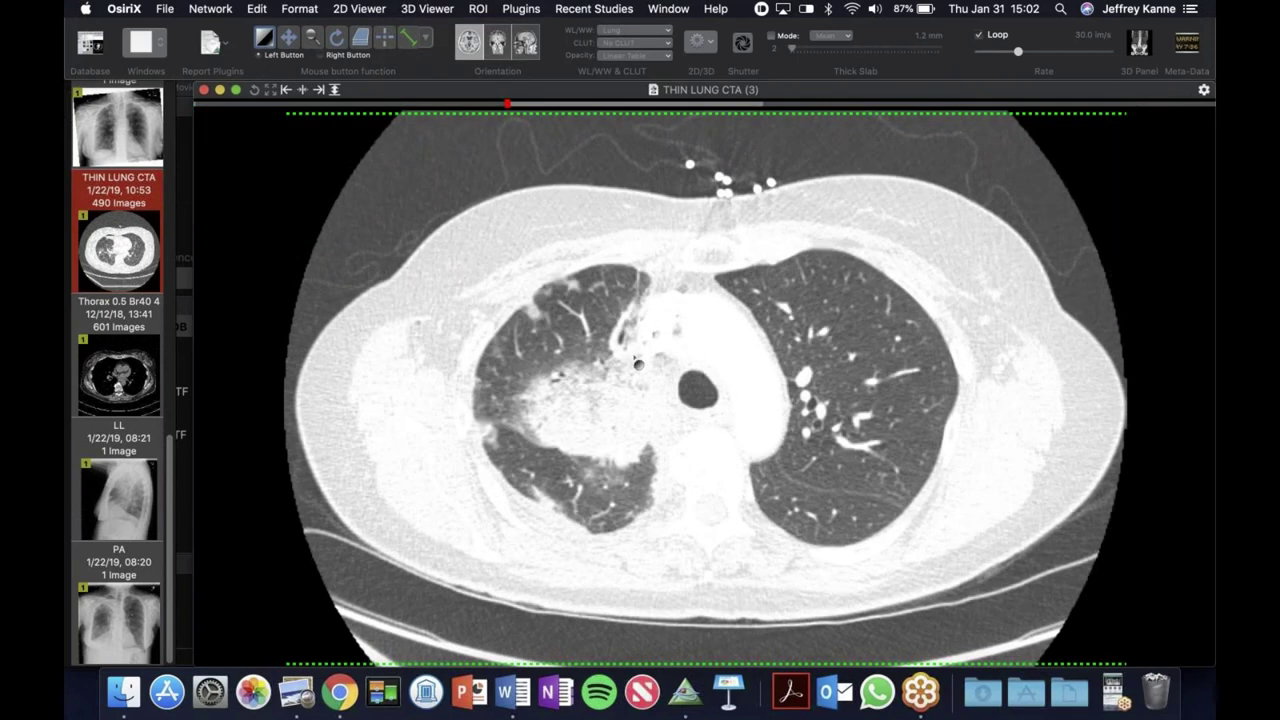
scroll(556, 375, "up", 5)
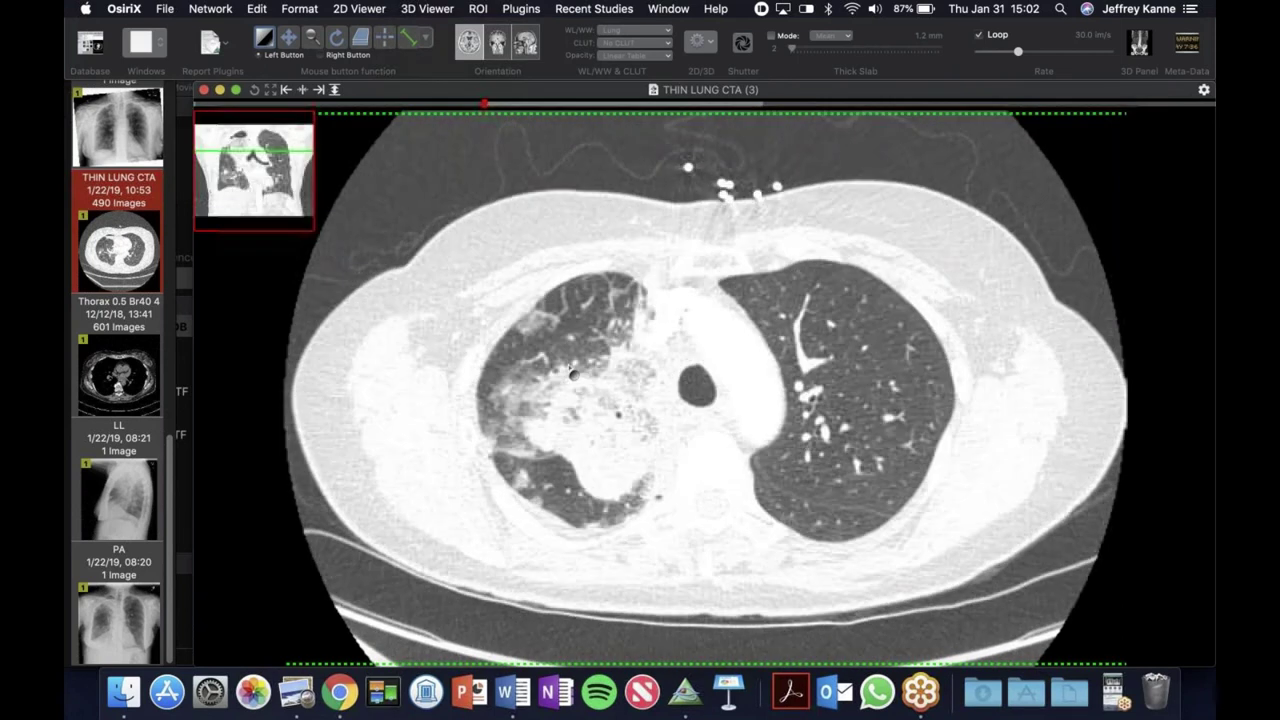
scroll(571, 372, "down", 8)
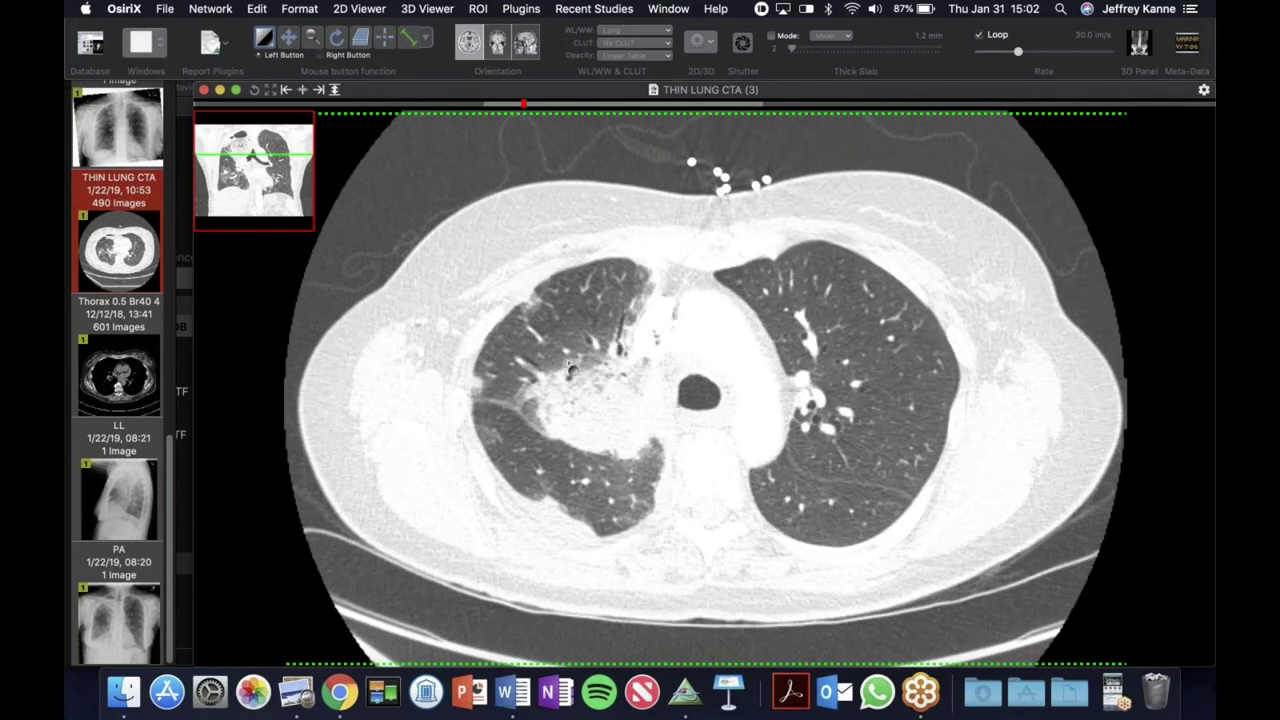
scroll(570, 367, "down", 3)
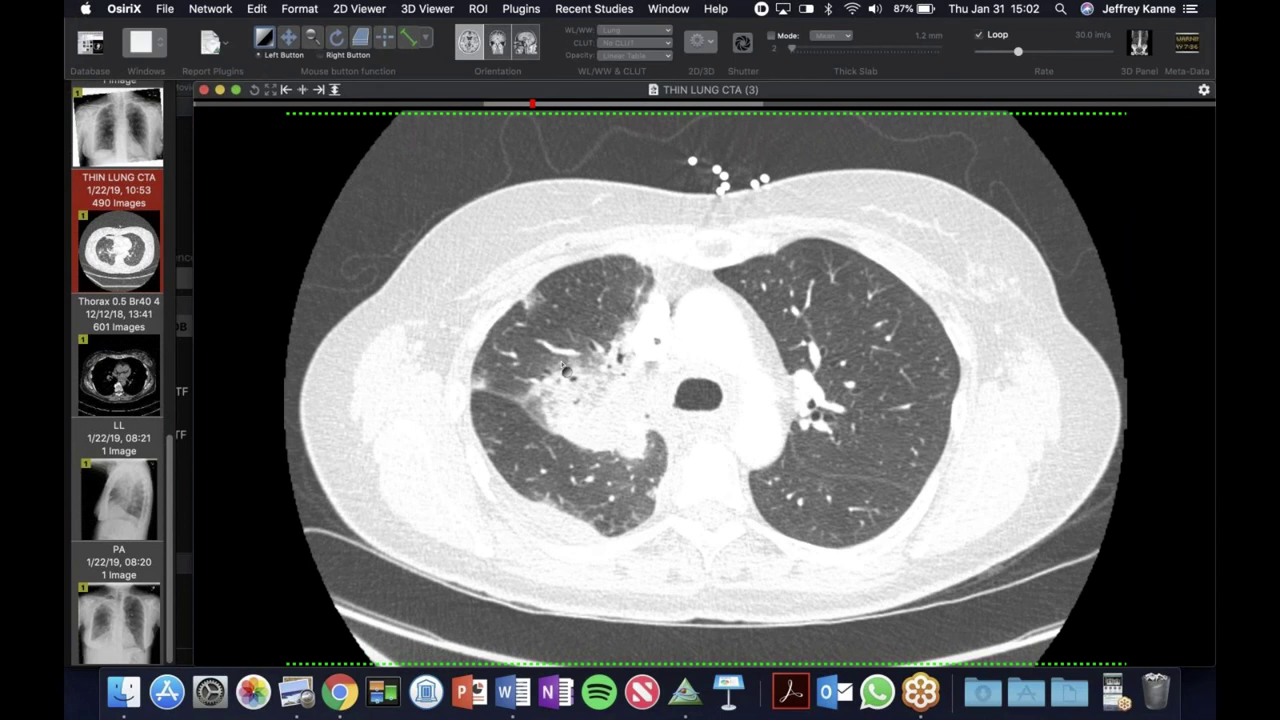
scroll(560, 365, "down", 6)
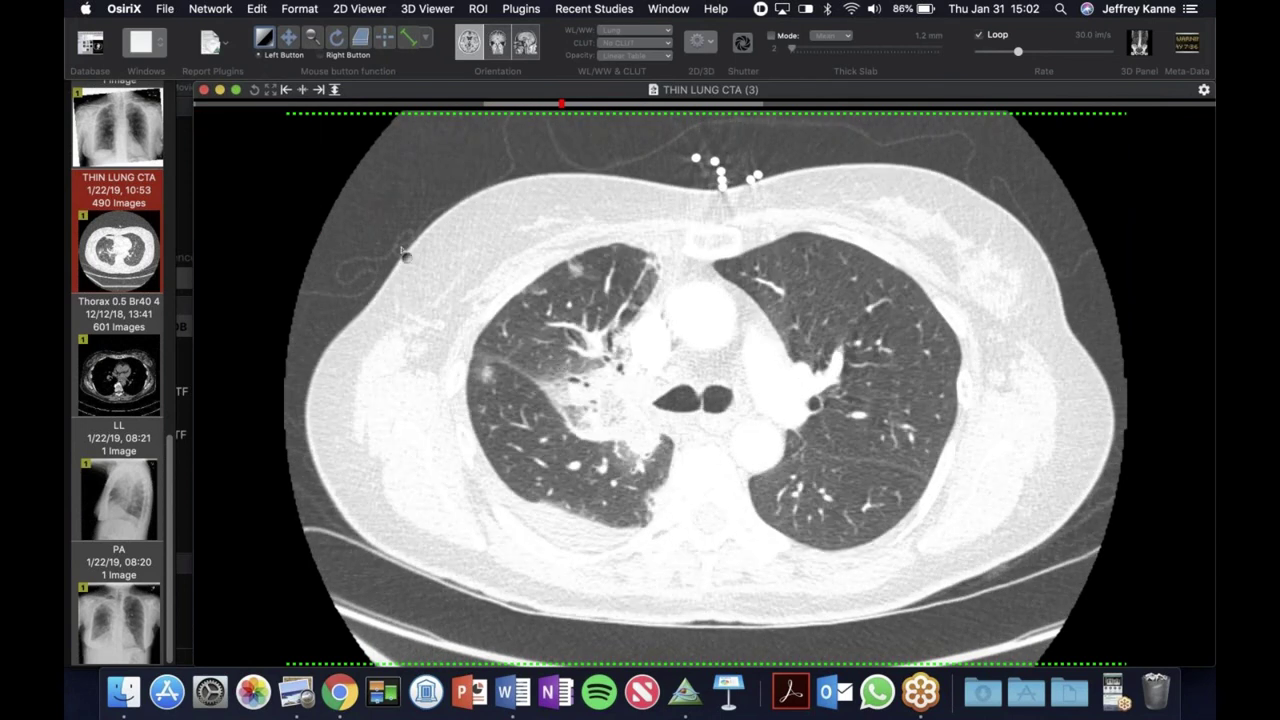
- Close the image viewer to return to the case database, and restore the minimized window
mouse_move(284, 130)
left_click(204, 89)
left_click(235, 119)
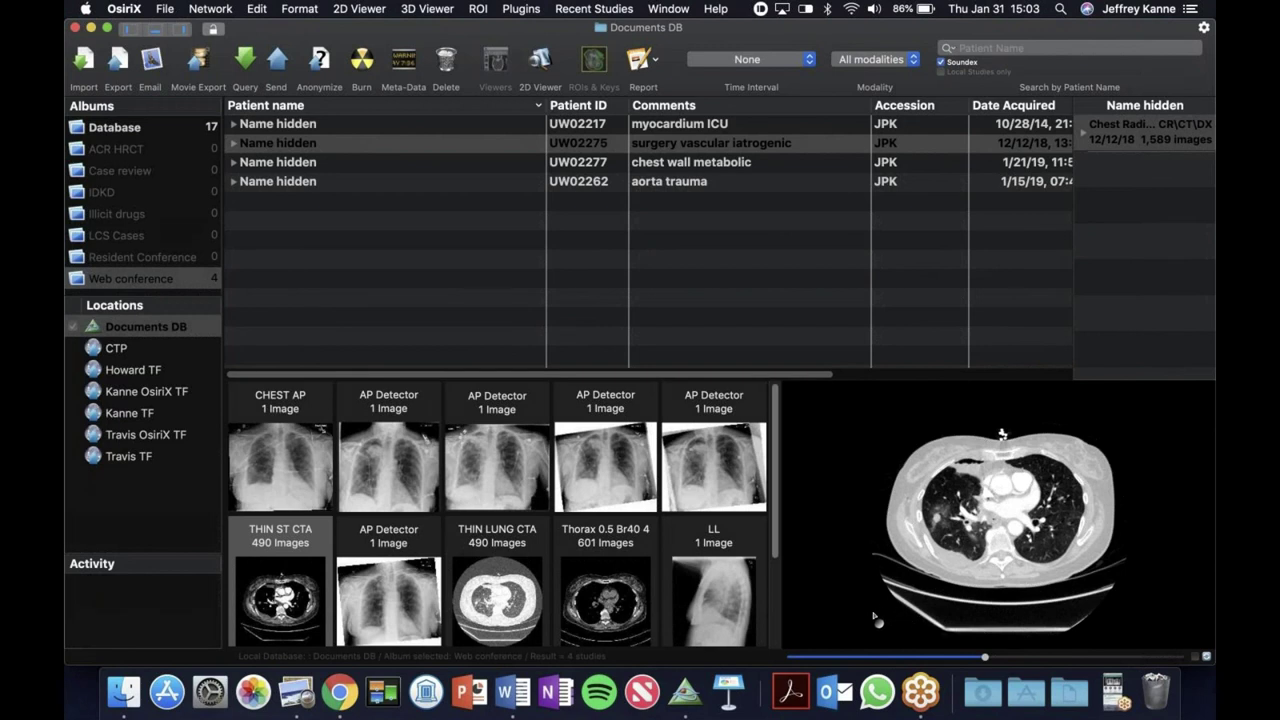
left_click(1103, 688)
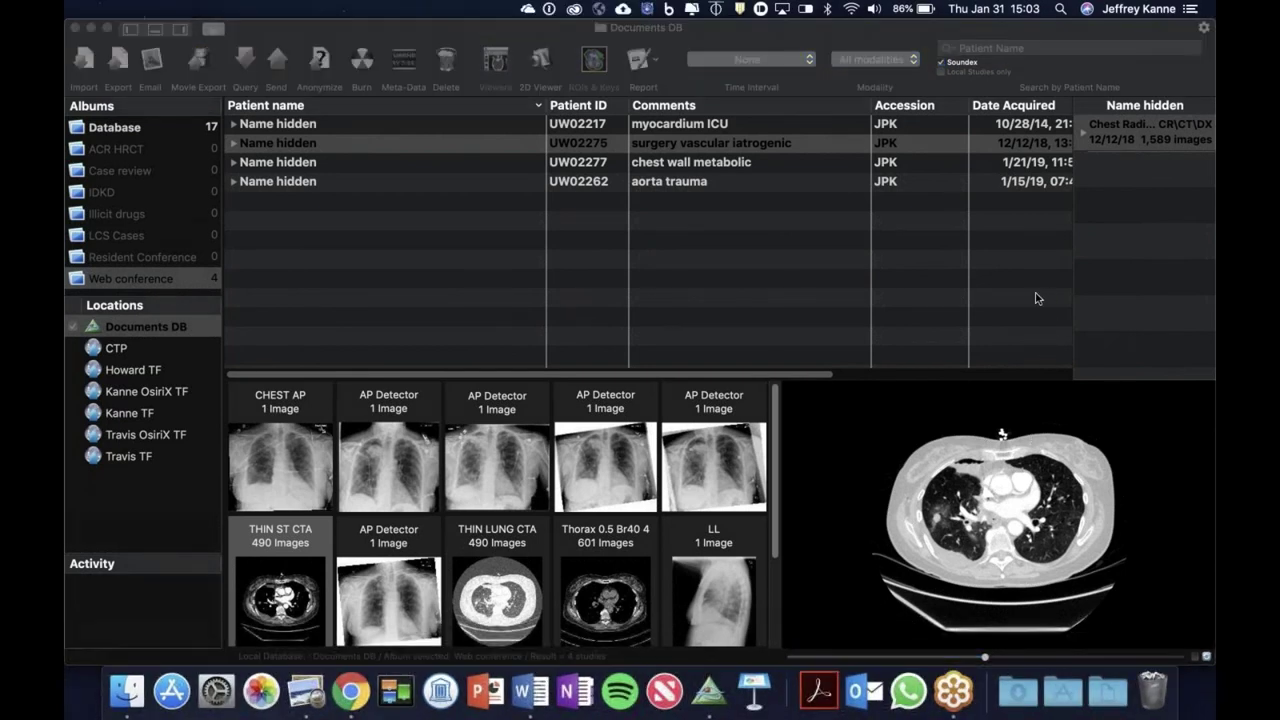